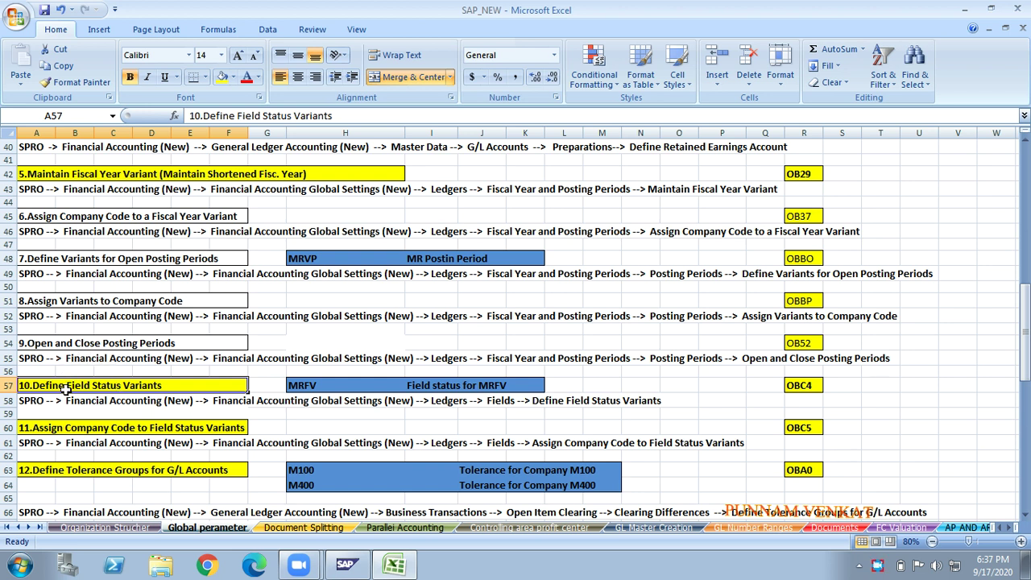
- Zoom the sheet to 90% and enter dr in AB57 and cr in AB58
key(Right)
key(Right)
key(Right)
key(Right)
key(Right)
key(Right)
key(Right)
key(Right)
key(Right)
key(Right)
key(Right)
key(Right)
key(Right)
key(Right)
key(Right)
key(Right)
key(Right)
key(Right)
key(Right)
key(Right)
key(Right)
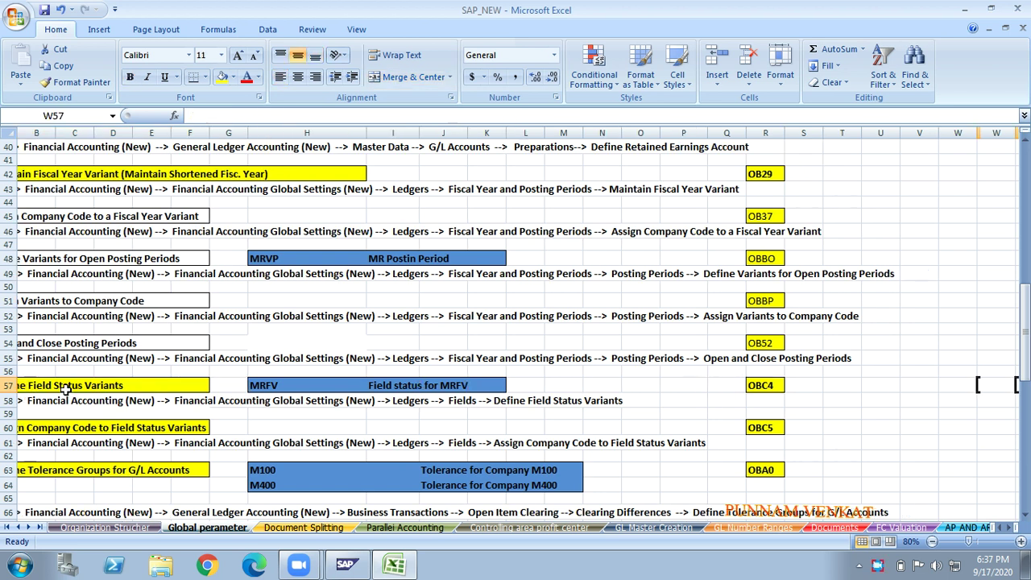
key(Left)
key(Left)
key(Left)
key(Left)
key(Left)
key(Left)
key(Left)
key(Left)
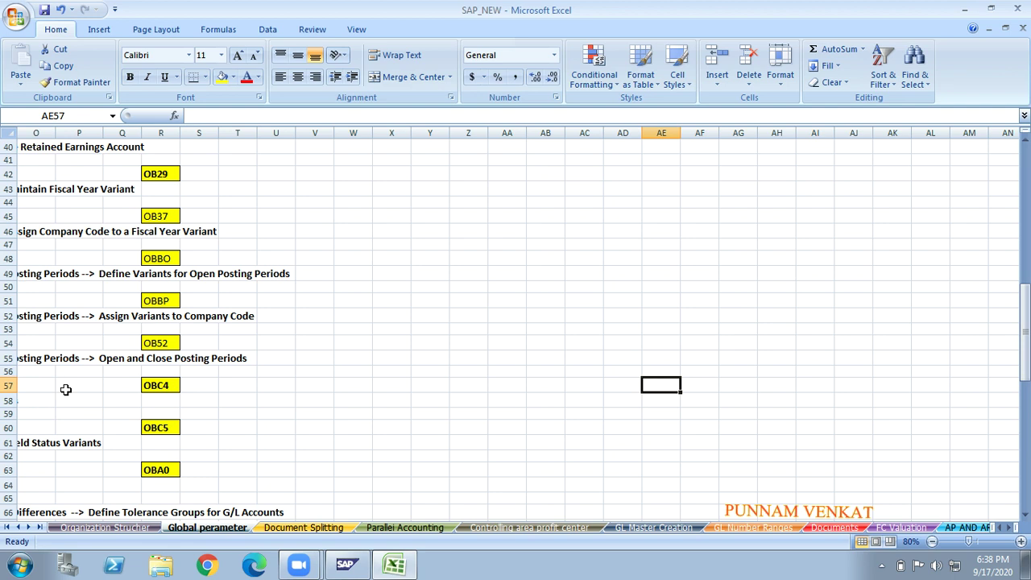
key(Left)
key(Left)
key(Left)
key(Left)
key(Left)
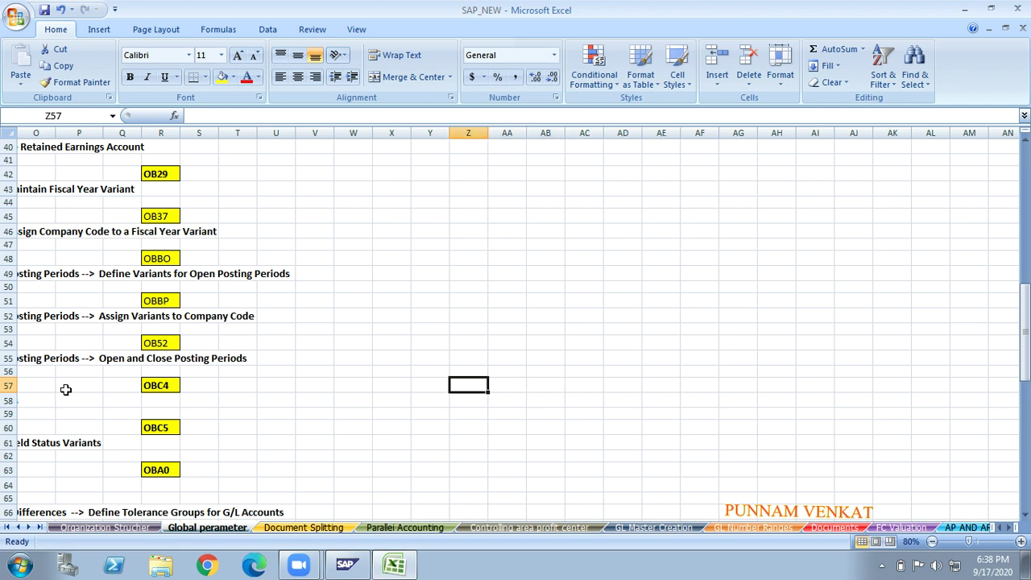
click(1021, 542)
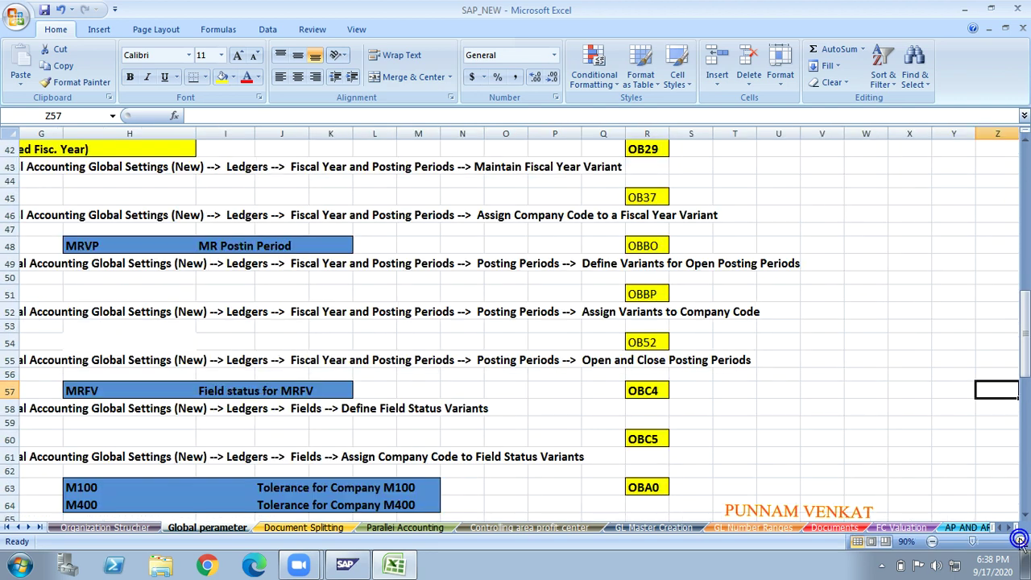
click(847, 458)
key(Right)
key(Right)
key(Right)
key(Right)
key(Right)
key(Right)
key(Right)
key(Right)
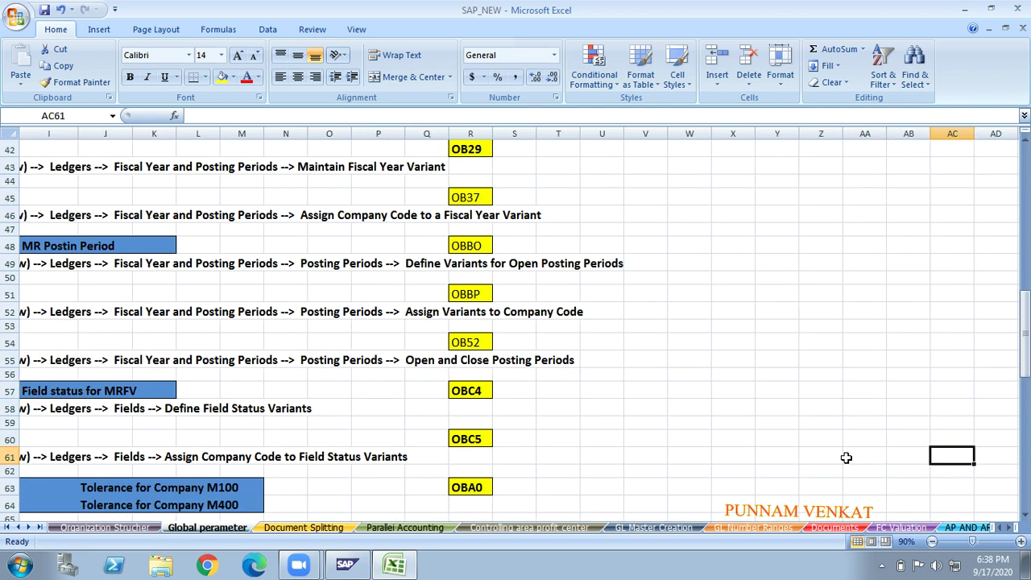
key(Left)
key(Left)
key(Left)
key(Up)
key(Up)
key(Up)
key(Up)
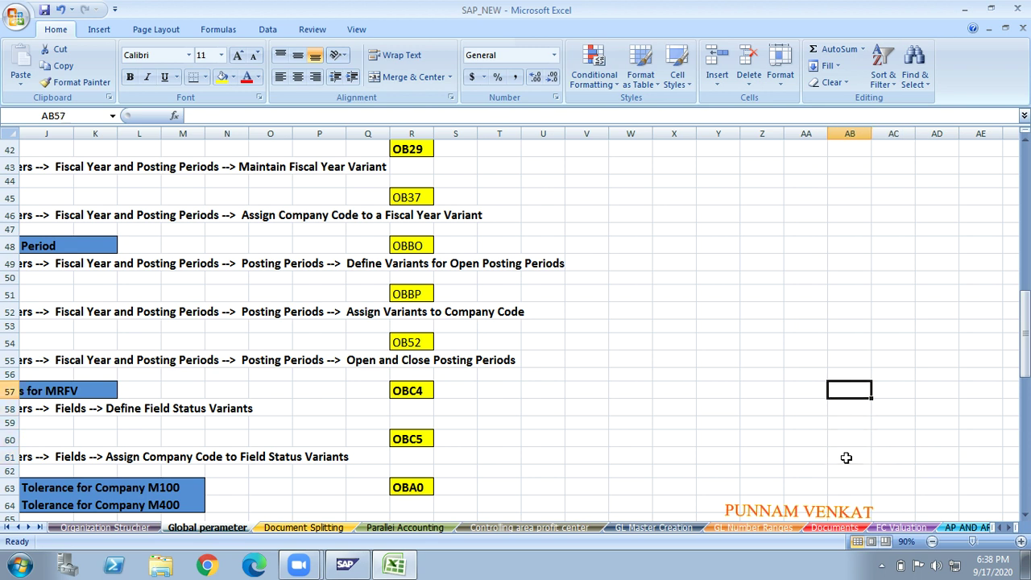
text(dr)
key(Return)
text(cr)
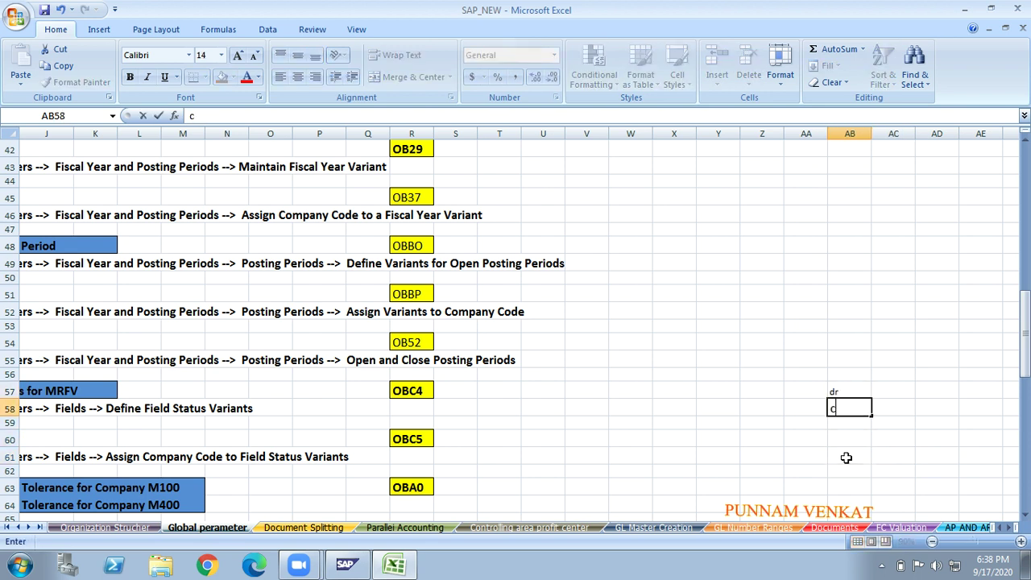
key(Return)
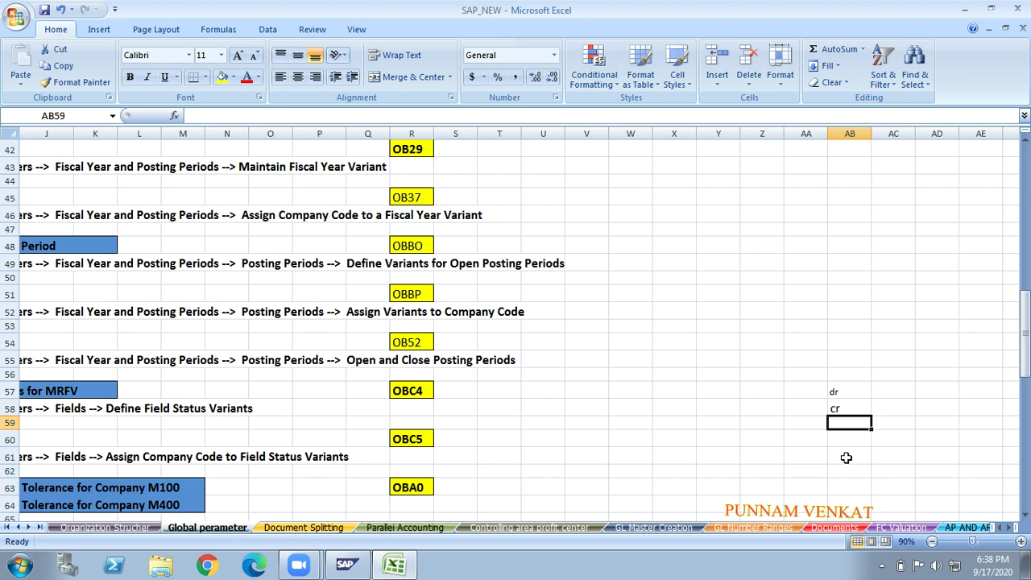
- Clear and re-enter the dr label in cell AB57
key(Up)
key(Up)
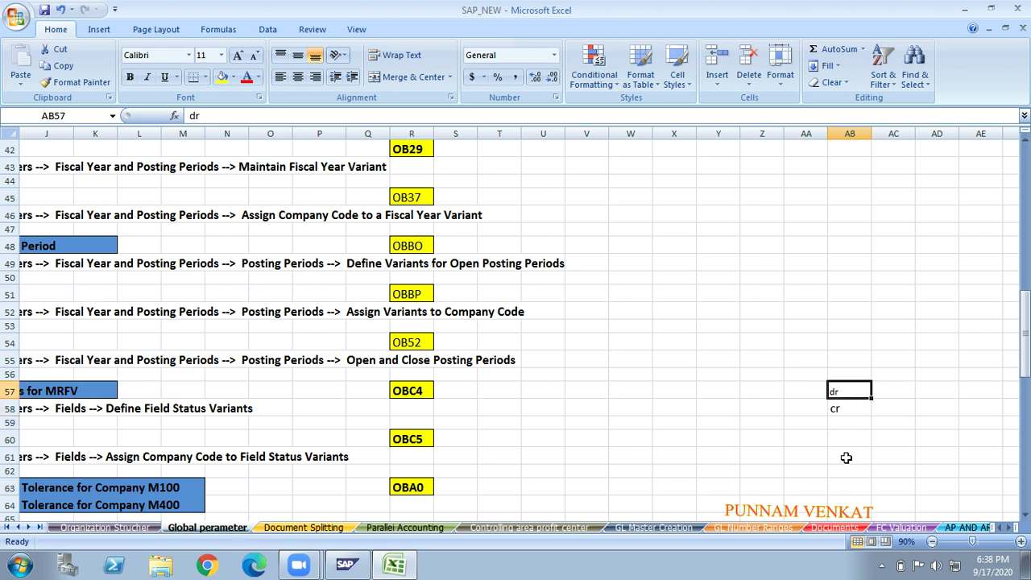
key(Delete)
key(Down)
key(Up)
text(dr)
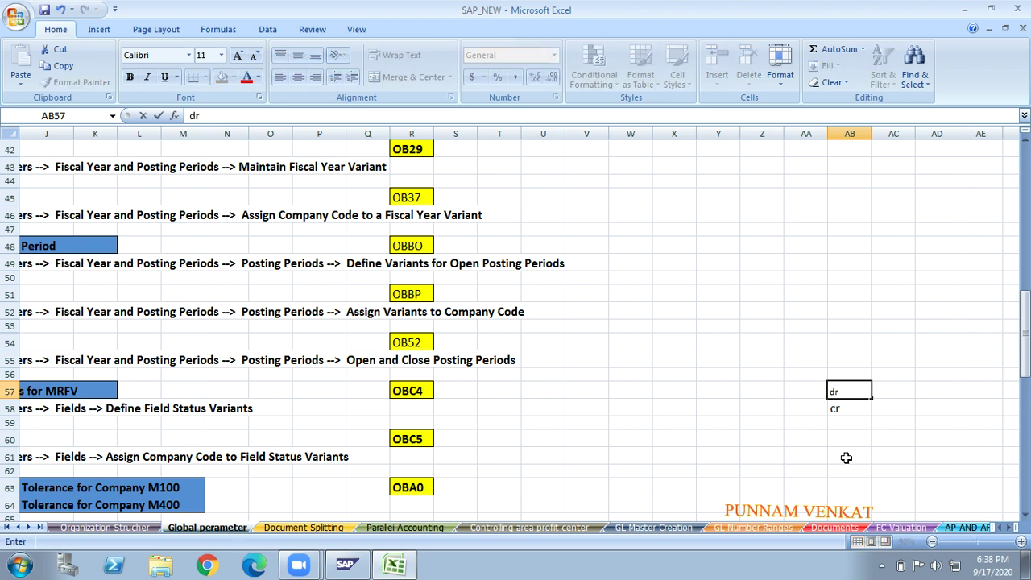
key(Right)
key(Right)
key(Right)
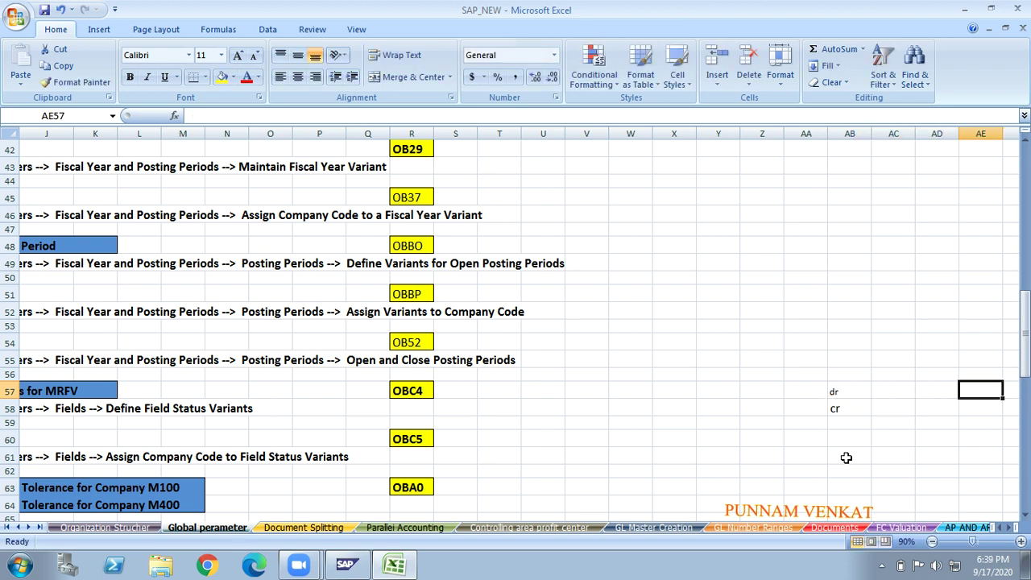
- Enter 75 in AC57 and 75 in AC58, beside dr and cr
key(Left)
key(Left)
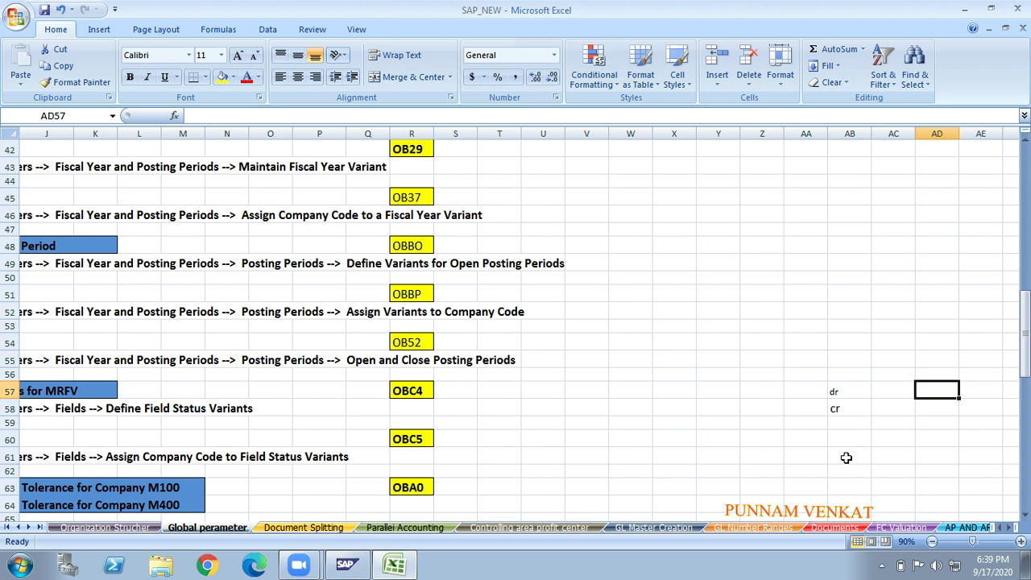
text(75)
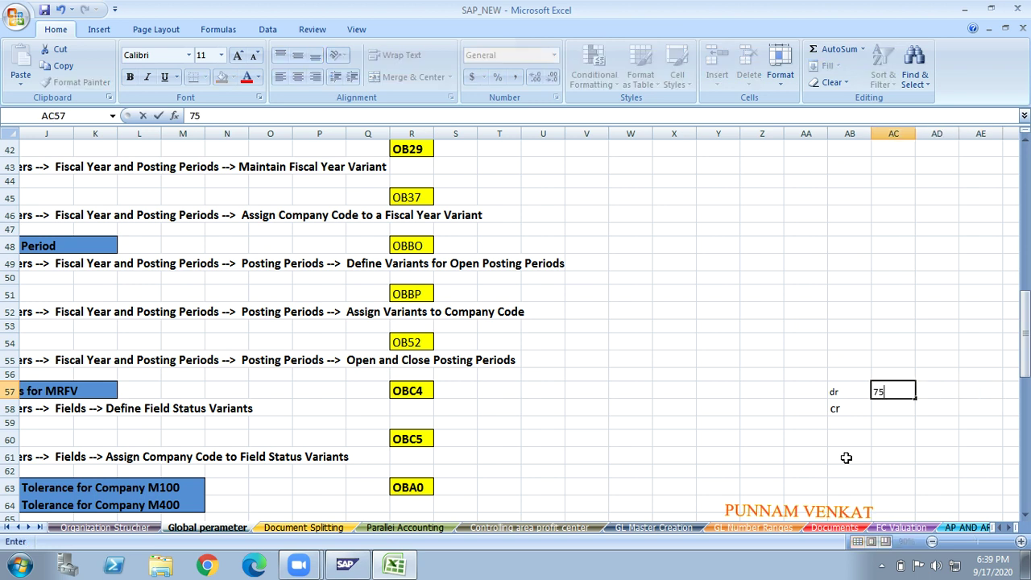
key(Return)
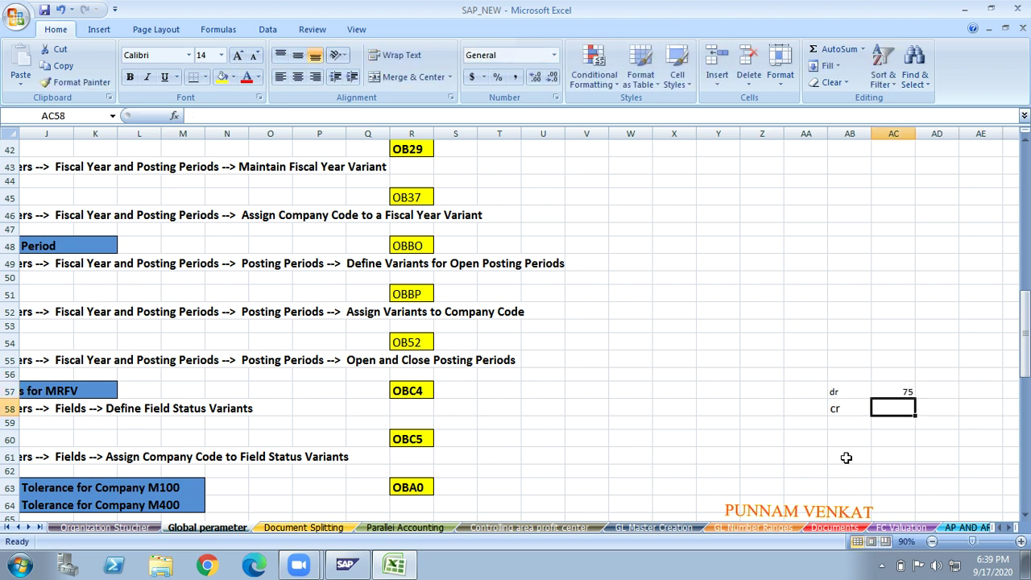
text(75)
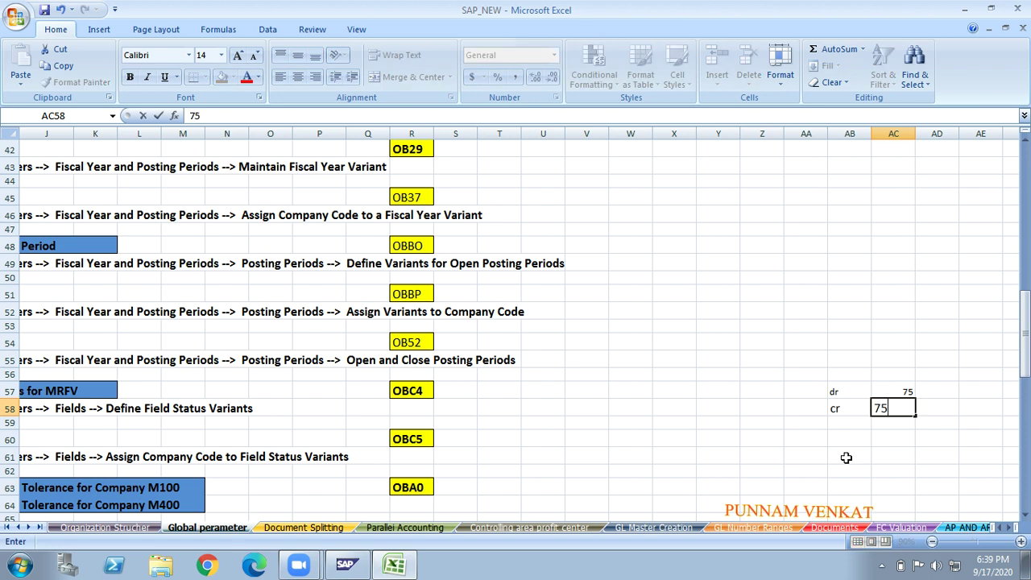
key(Return)
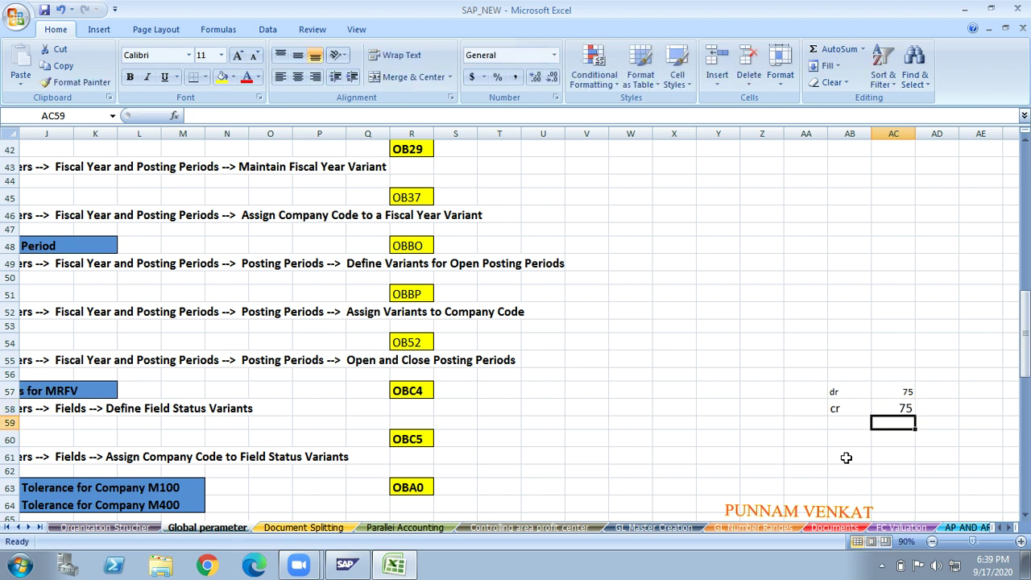
key(Up)
key(Up)
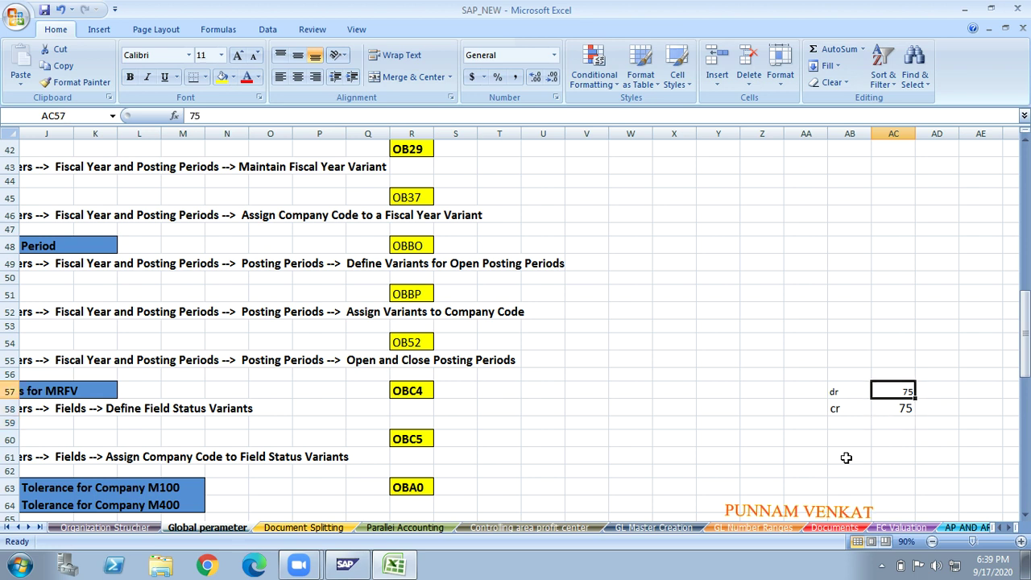
key(Down)
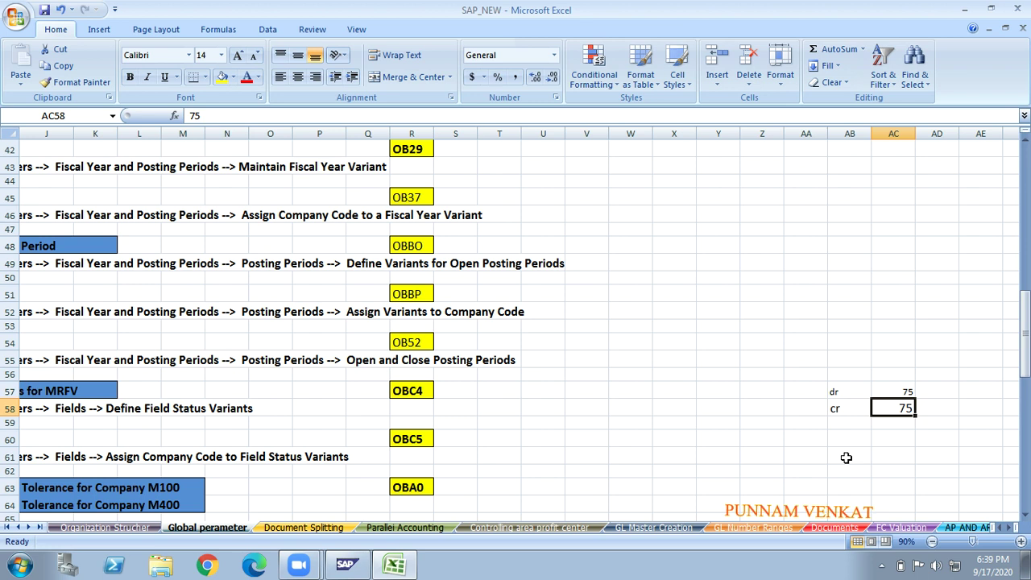
key(Left)
key(Left)
key(Left)
key(Left)
key(Left)
key(Left)
key(Left)
key(Left)
key(Left)
key(Left)
key(Left)
key(Left)
key(Left)
key(Left)
key(Left)
key(Left)
key(Left)
key(Left)
key(Left)
key(Left)
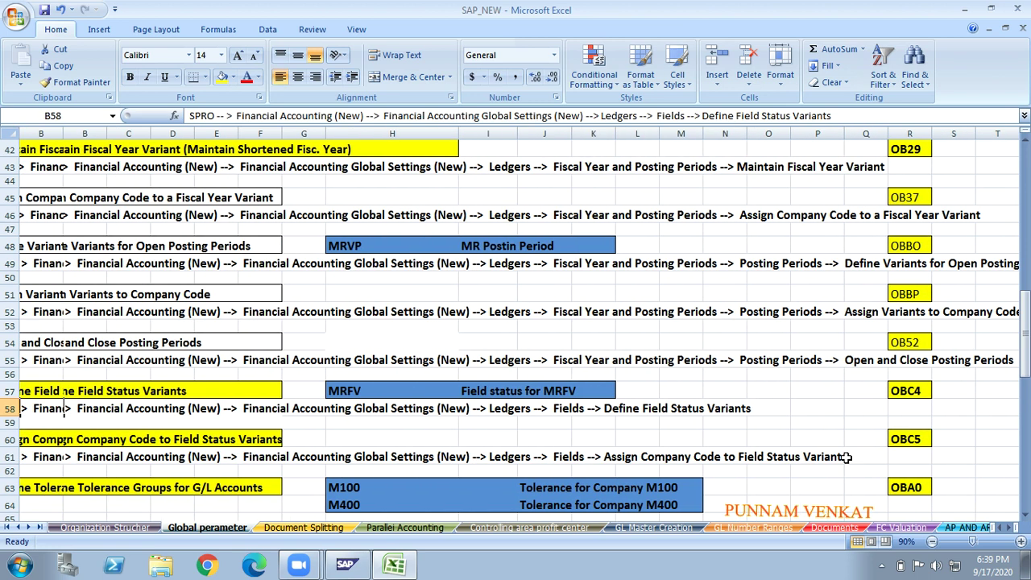
key(Right)
key(Right)
key(Right)
key(Right)
key(Right)
key(Right)
key(Right)
key(Right)
key(Right)
key(Right)
key(Right)
key(Right)
key(Right)
key(Right)
key(Right)
key(Right)
key(Right)
key(Right)
key(Right)
key(Right)
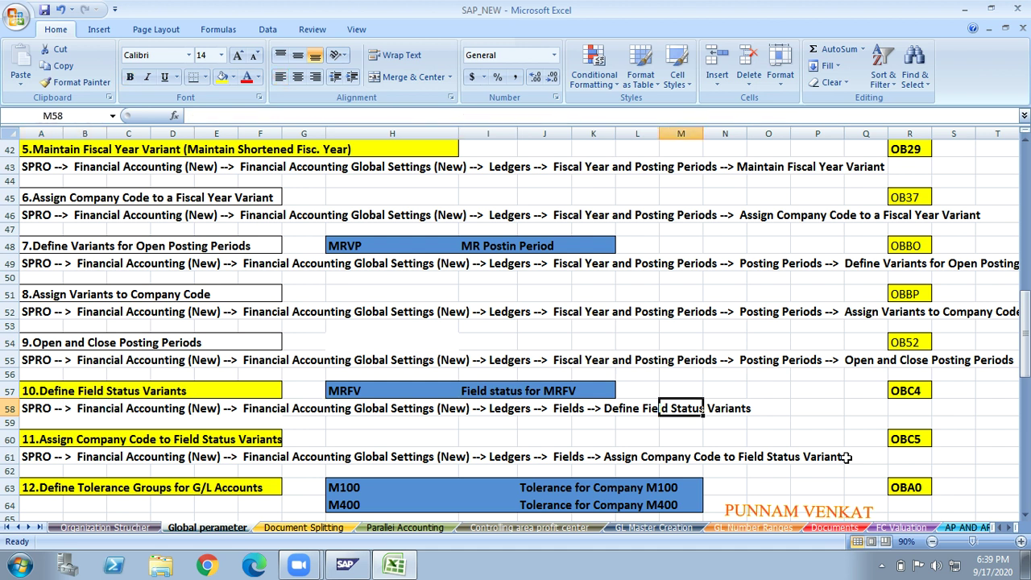
key(Right)
key(Right)
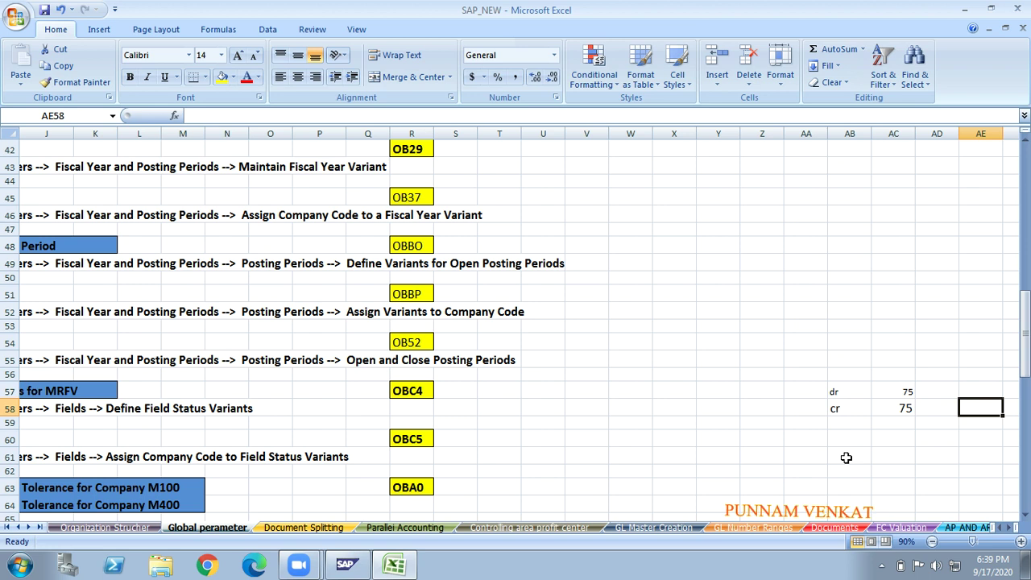
- Type OPTIONAL in cell Y51 and start the RE note in Y52
click(743, 298)
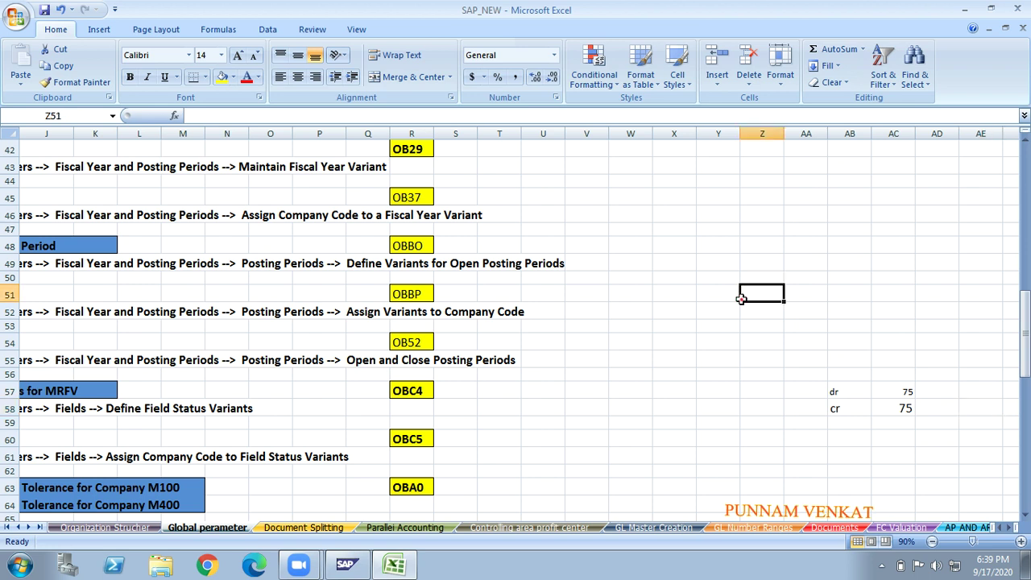
click(700, 297)
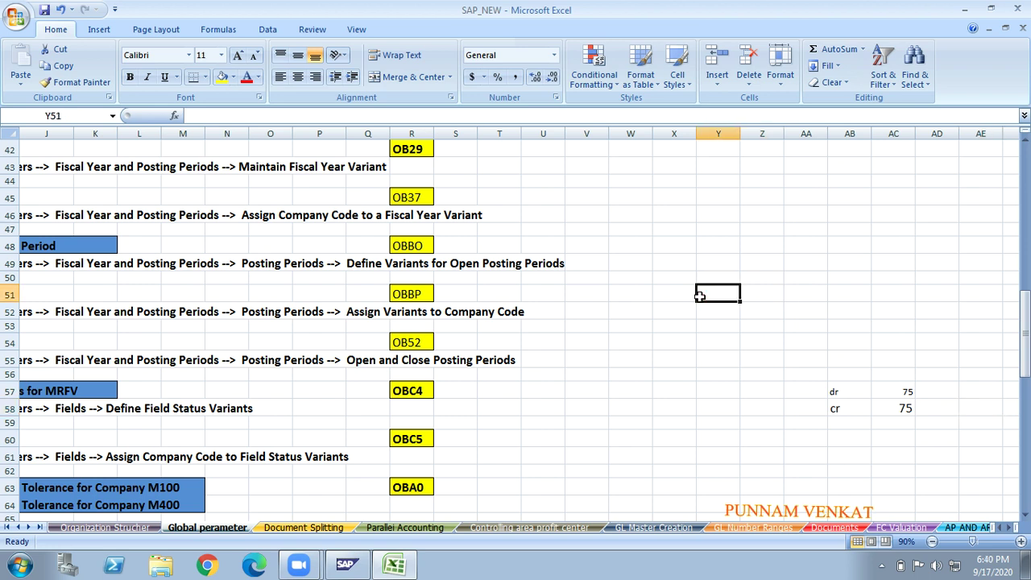
text(OPTIONAL)
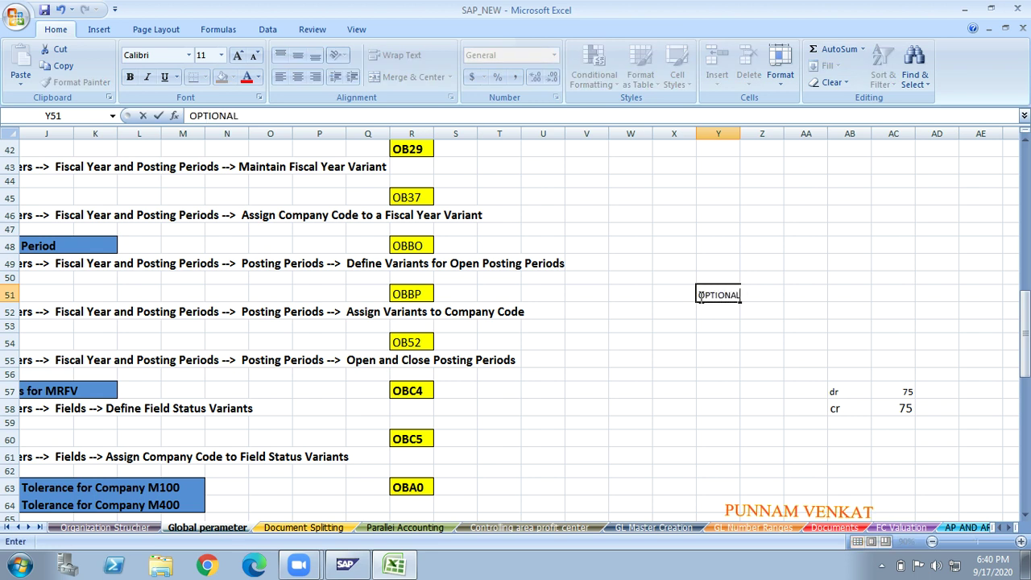
key(Return)
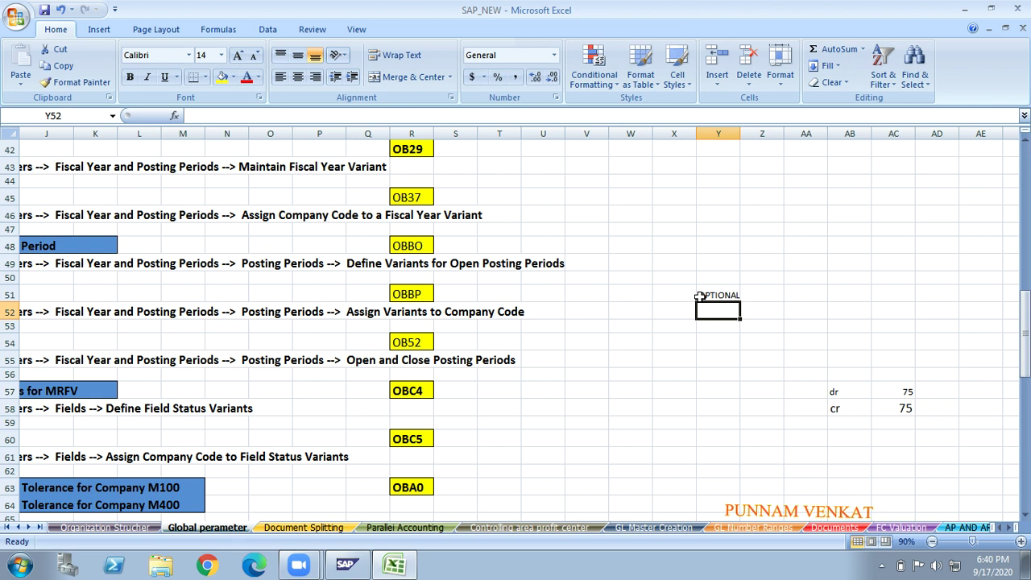
text(RE)
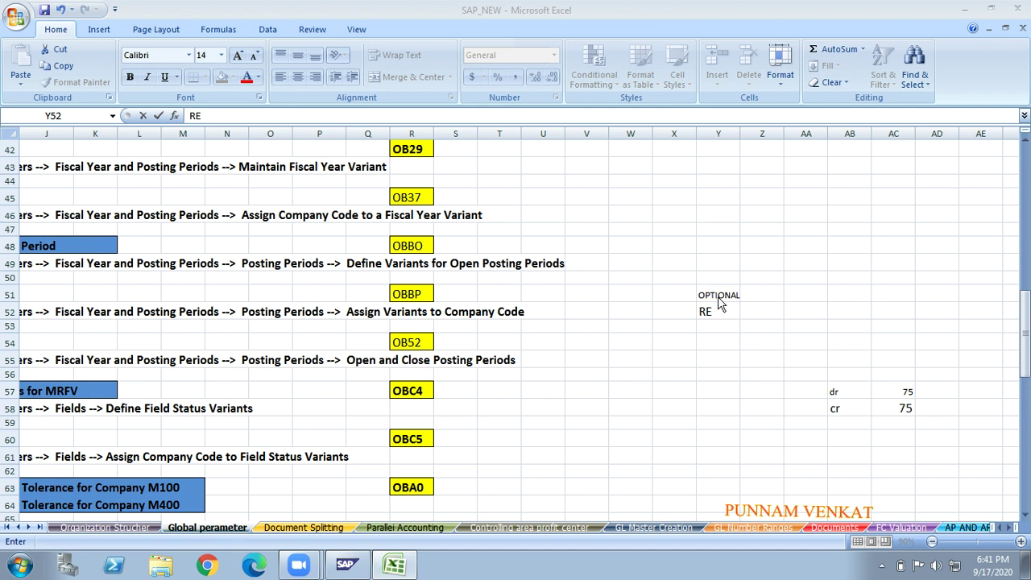
- Replace the RE draft in Y52 with Required
click(718, 308)
click(718, 296)
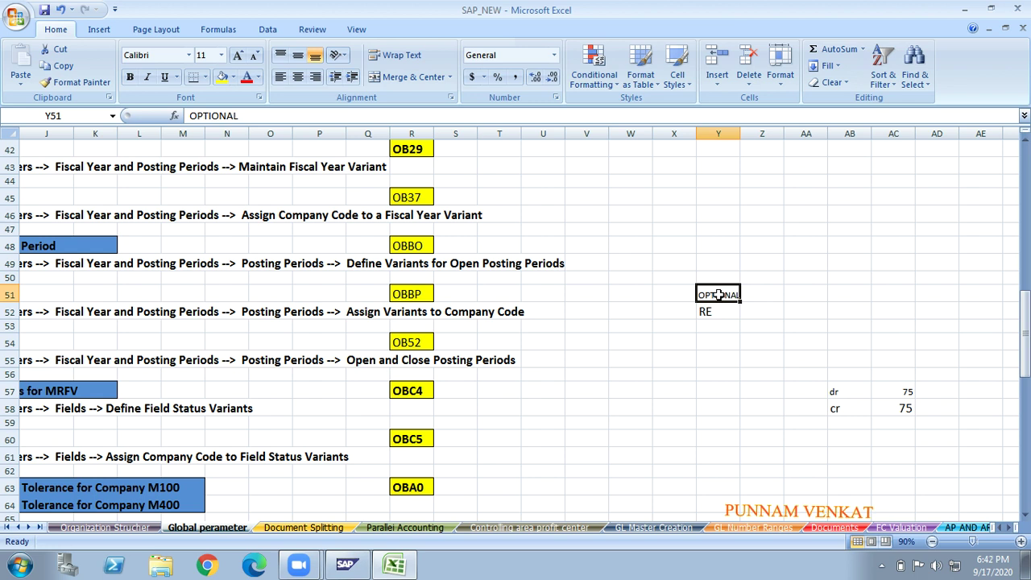
key(Down)
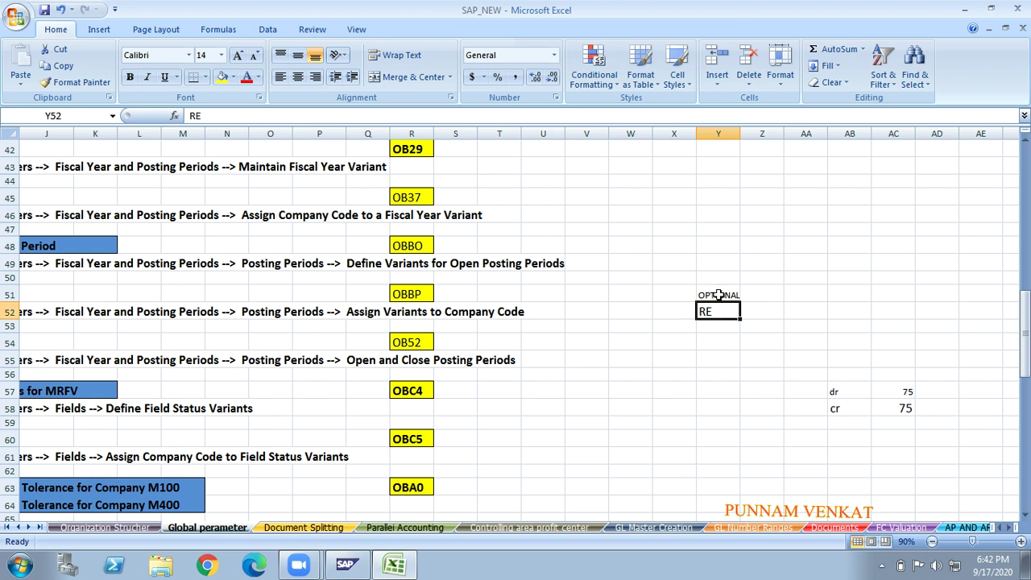
text(r)
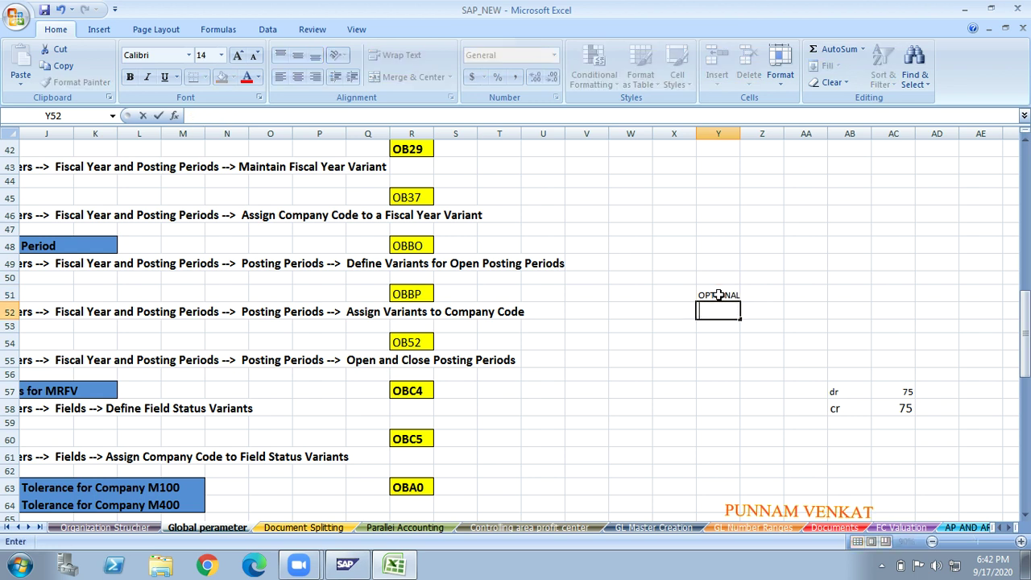
key(BackSpace)
text(Required)
key(Return)
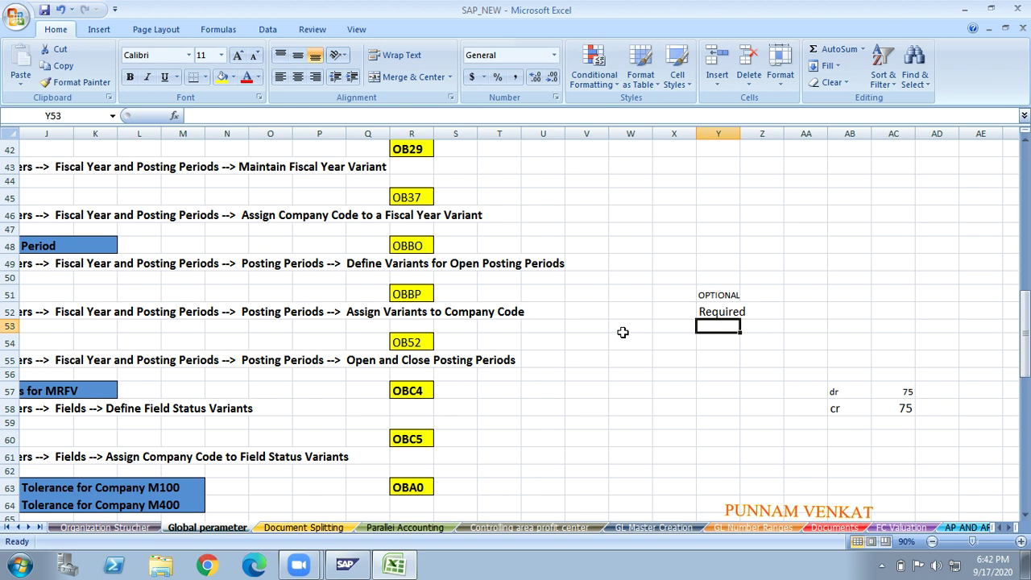
- Enter Display in Y53 and SRPRESS in Y54
text(Display)
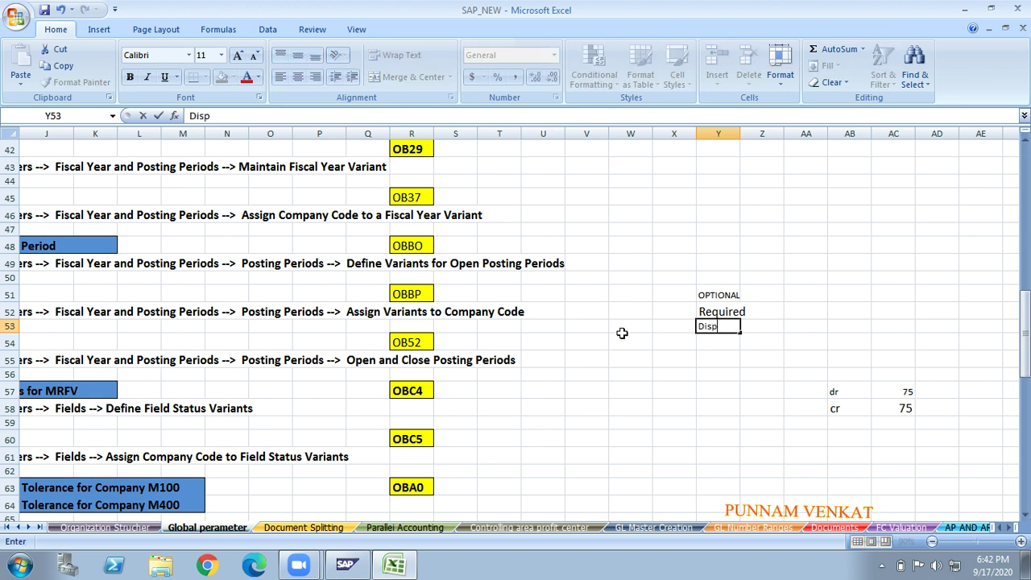
key(Return)
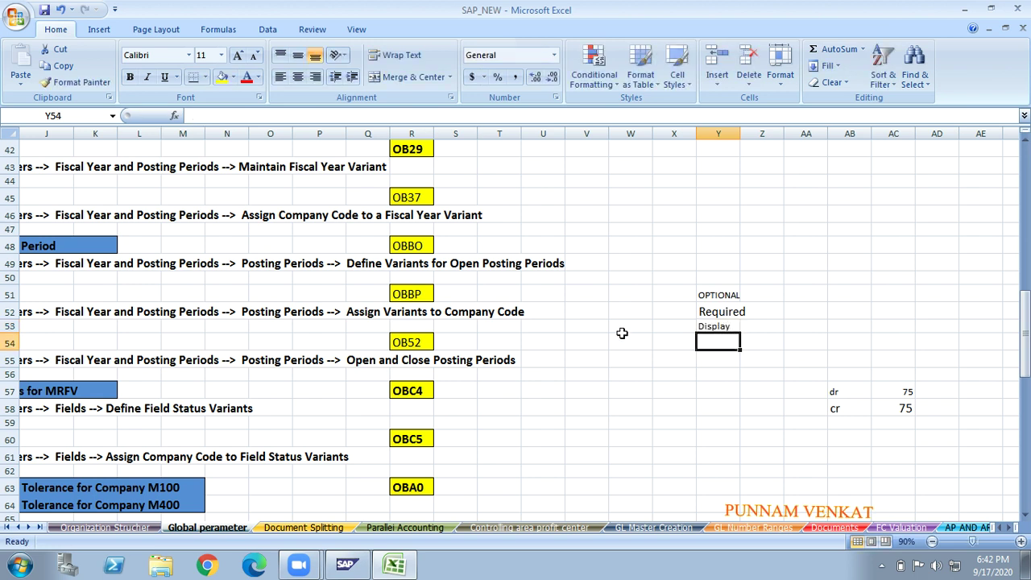
text(Sr)
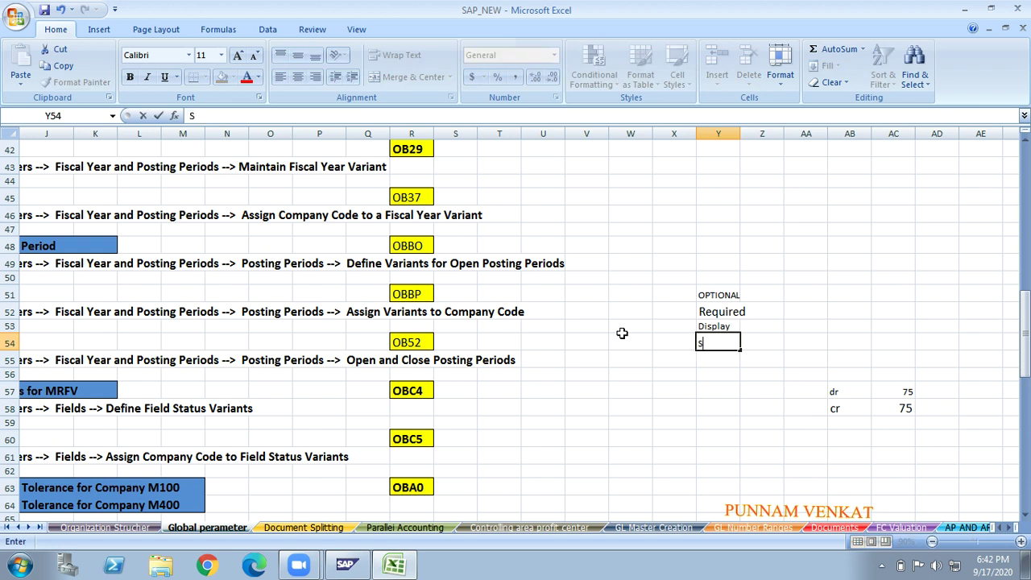
key(BackSpace)
text(SRPRESS)
key(Return)
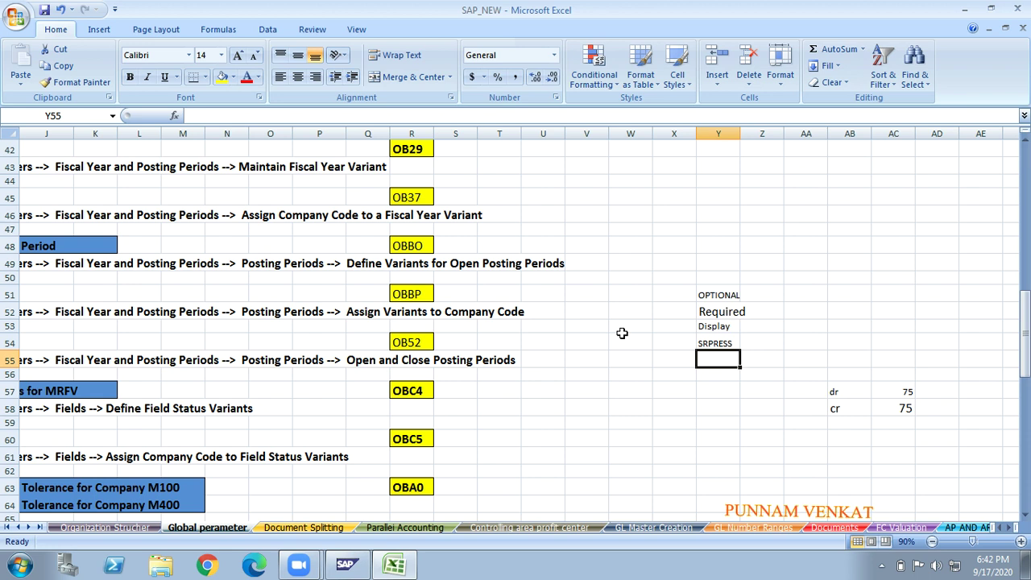
- Clear the dr and cr figures in AB57:AD58, then undo to restore them
key(Up)
key(Up)
key(Down)
key(Down)
key(Down)
key(Down)
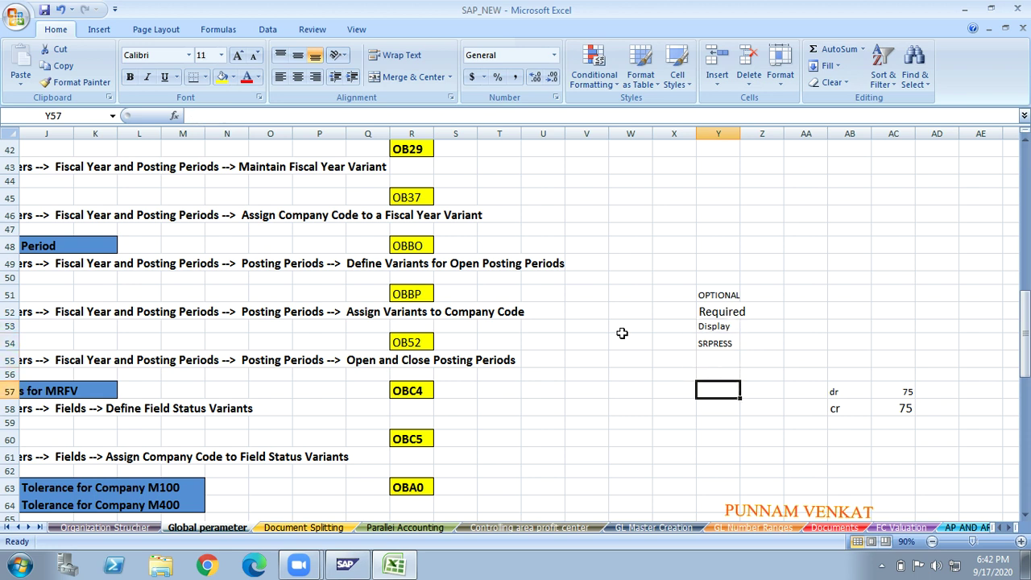
key(Right)
key(Right)
key(Right)
key(shift+Right)
key(shift+Right)
key(shift+Down)
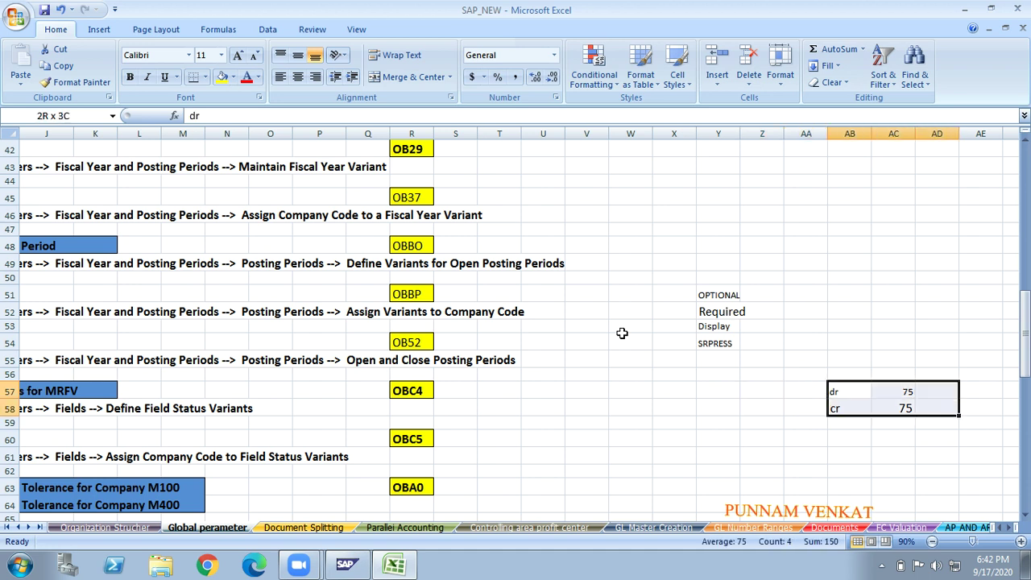
key(Delete)
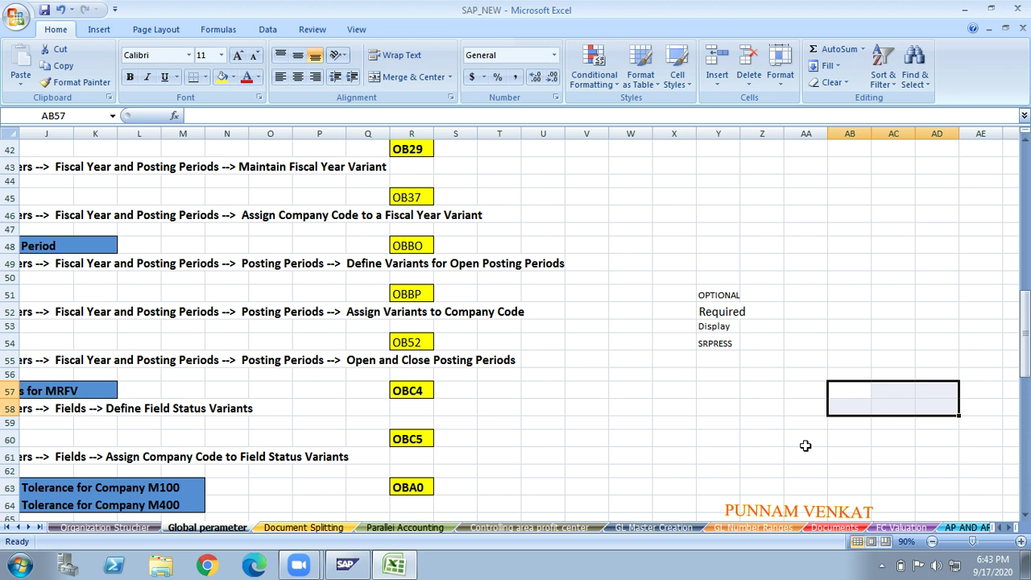
key(ctrl+z)
click(860, 461)
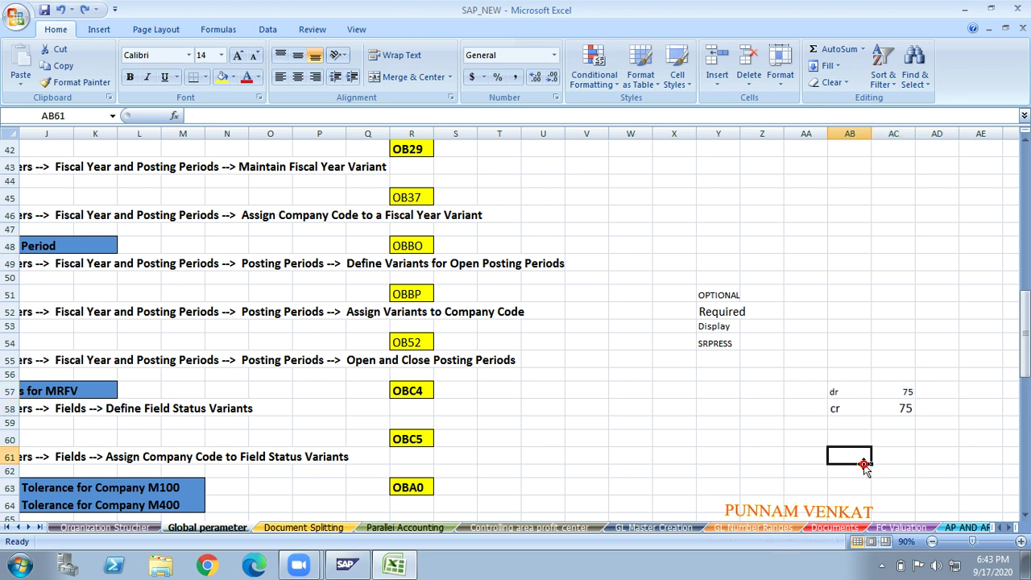
- Type the heading Business Area in cell AC51
click(1012, 527)
click(1012, 527)
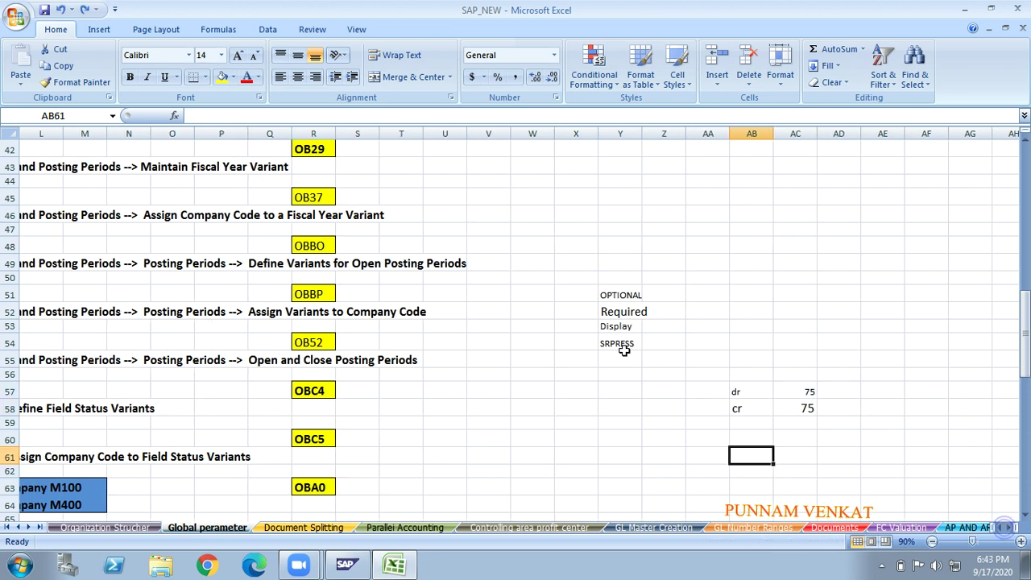
click(612, 309)
click(609, 295)
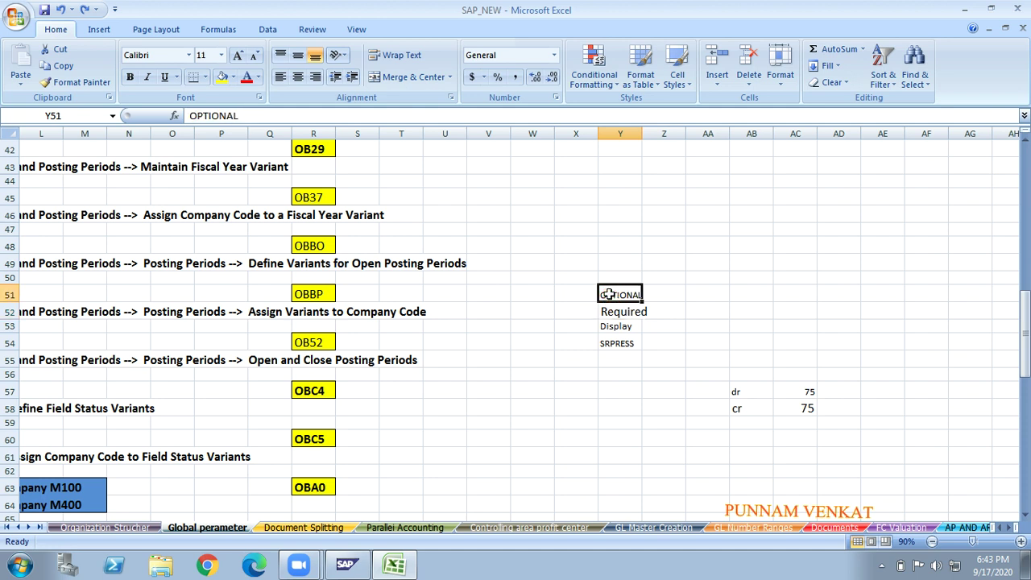
key(Right)
key(Right)
key(Right)
key(Right)
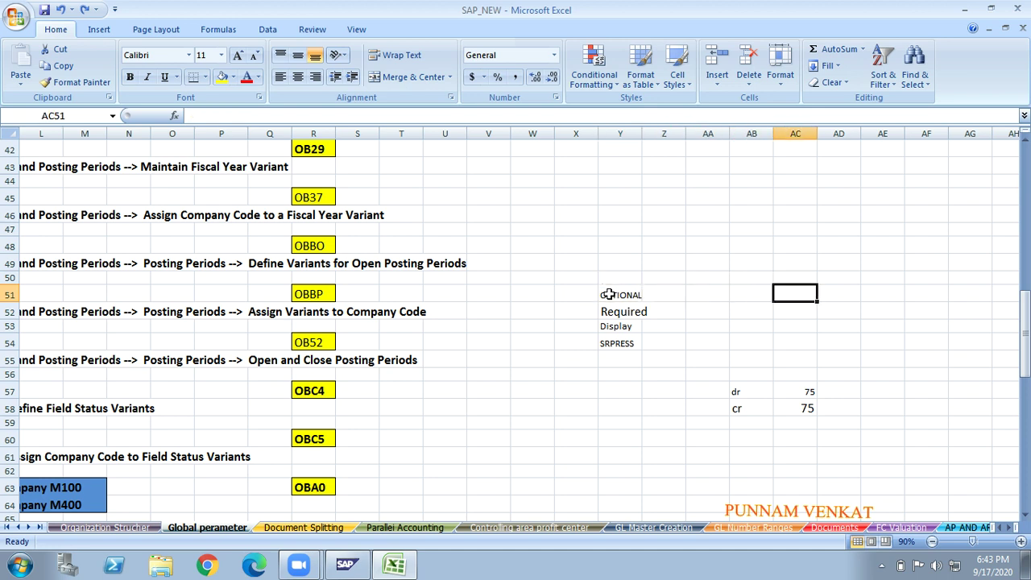
text(SUS)
key(BackSpace)
key(BackSpace)
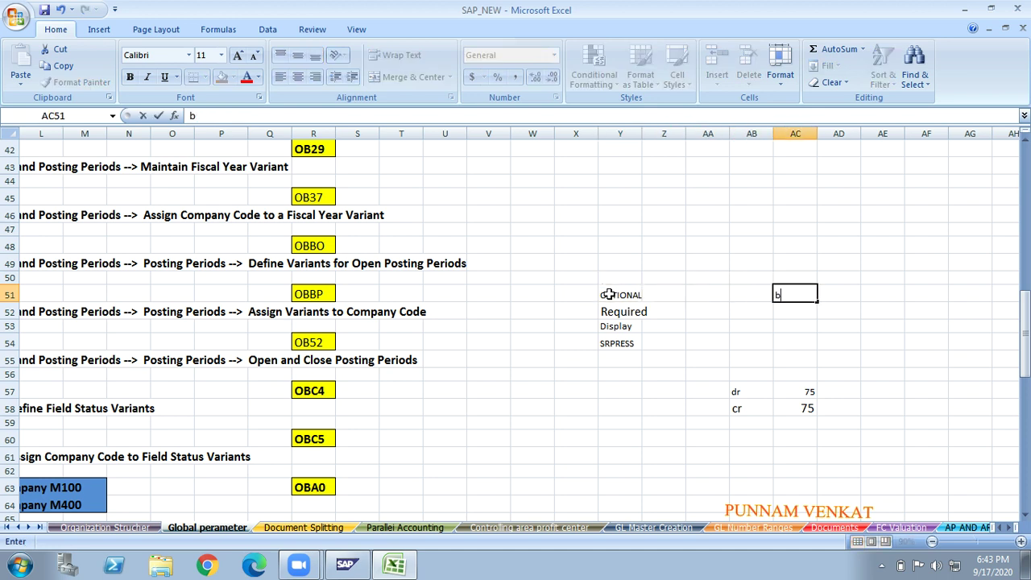
key(BackSpace)
text(Business Area)
key(Return)
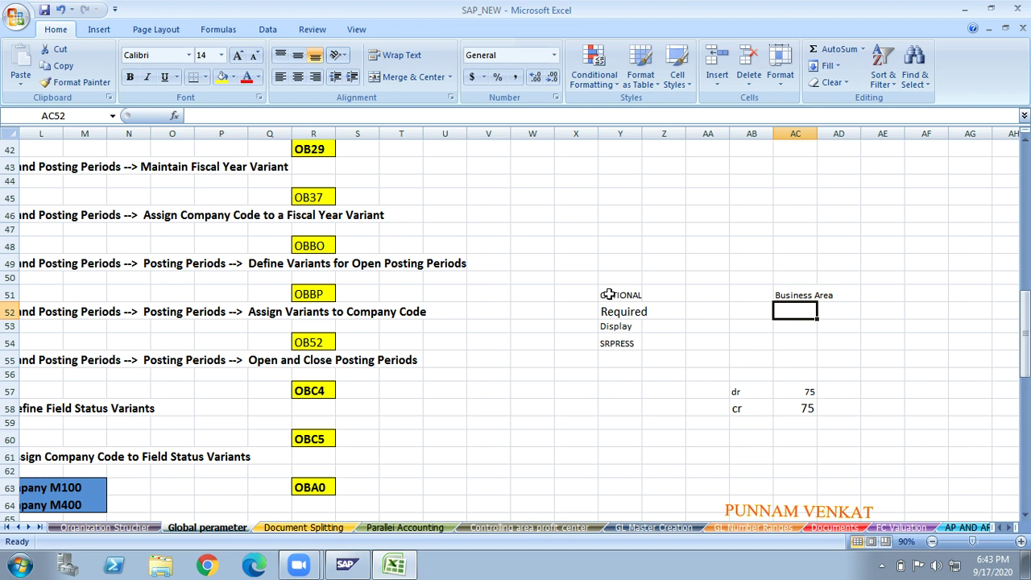
click(798, 295)
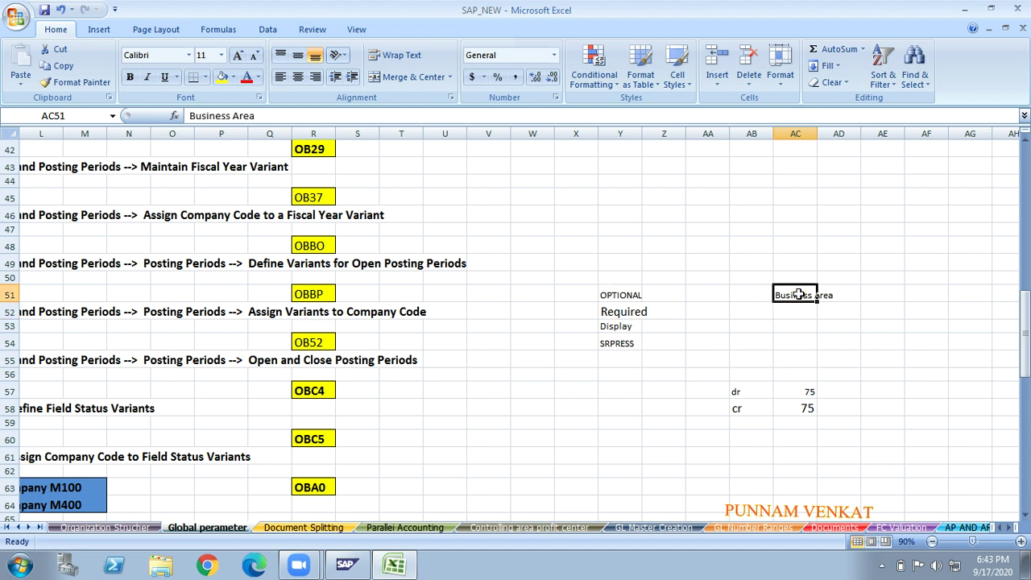
click(837, 392)
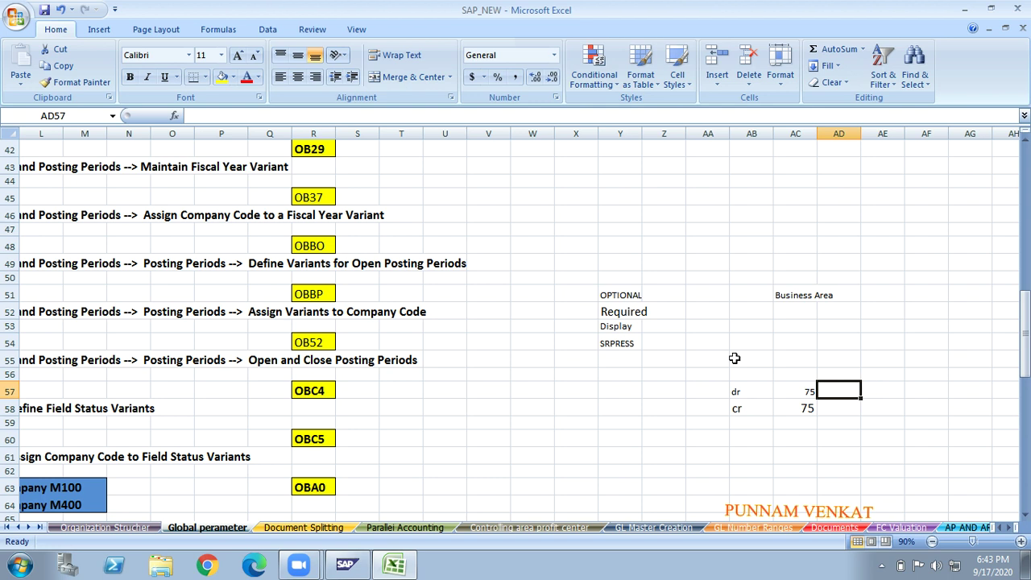
click(792, 298)
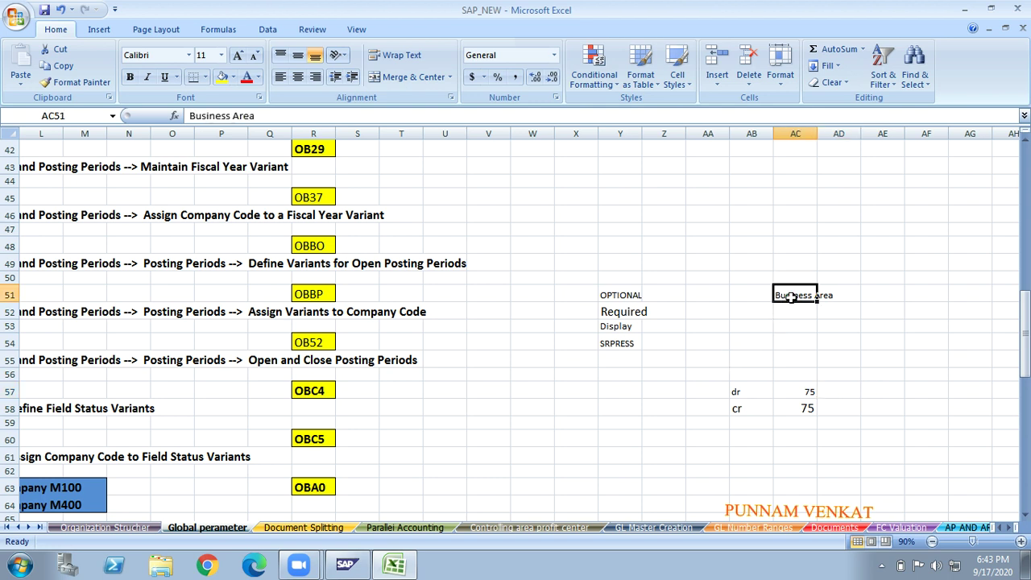
click(634, 298)
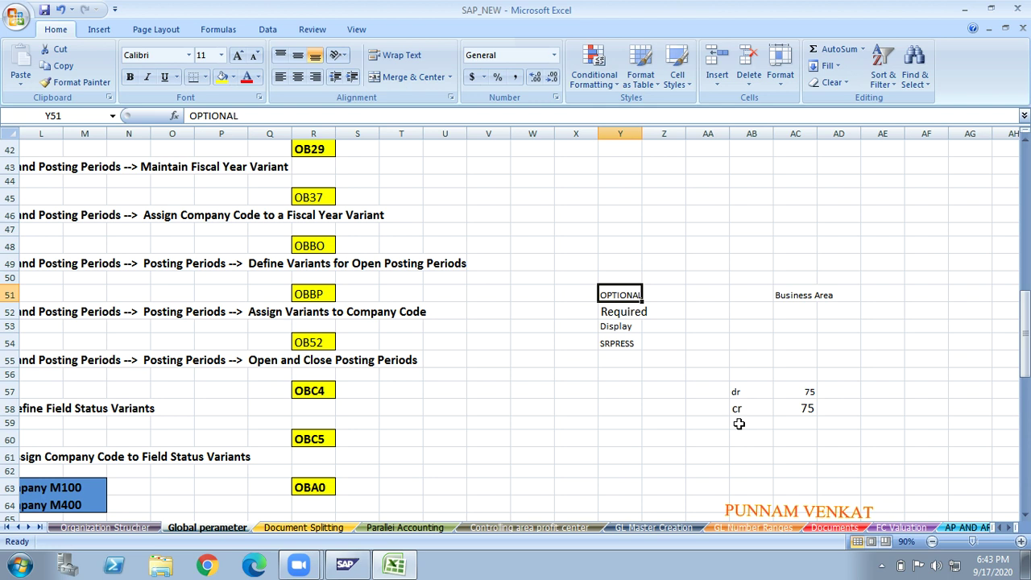
click(616, 316)
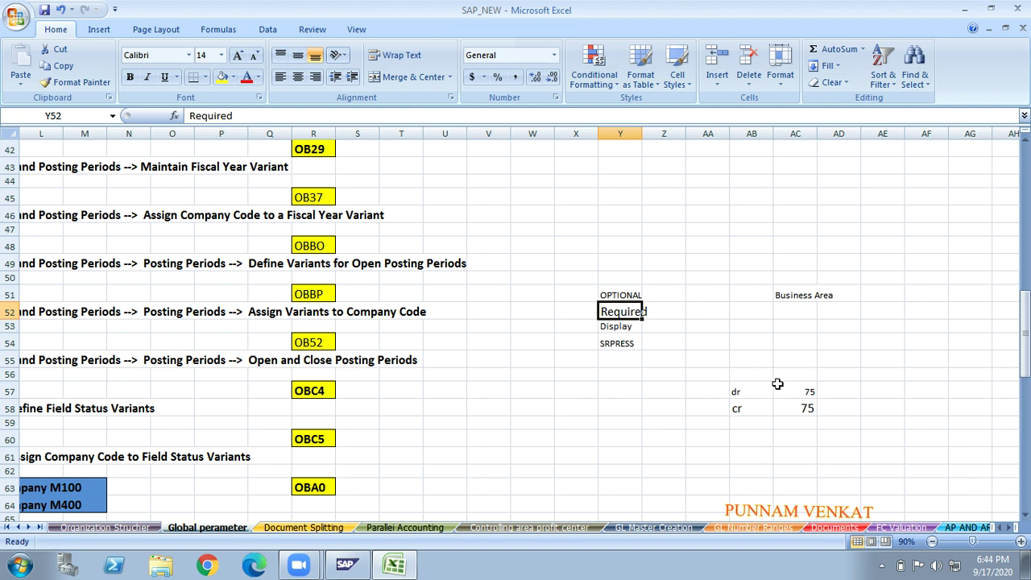
click(787, 298)
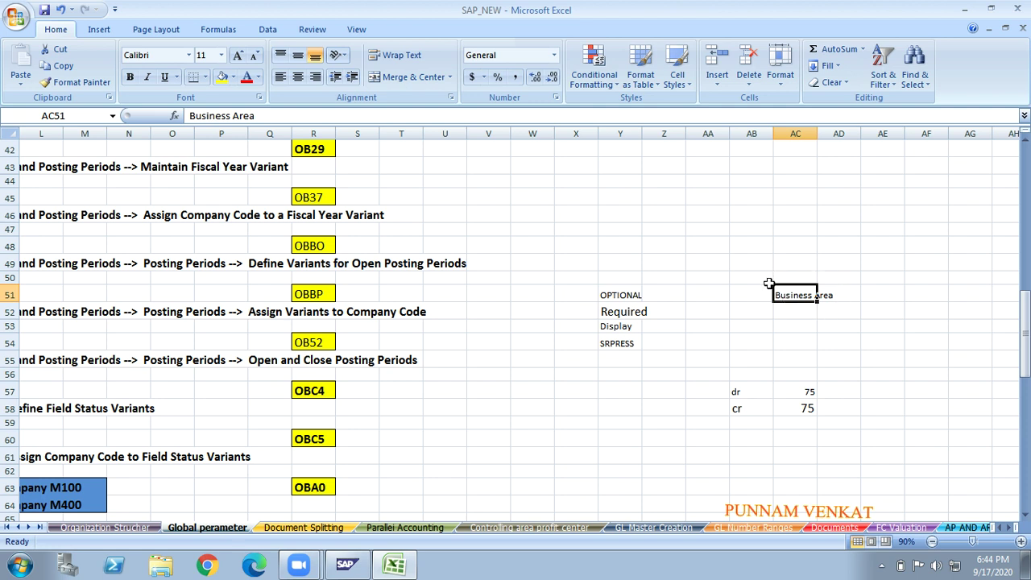
click(794, 413)
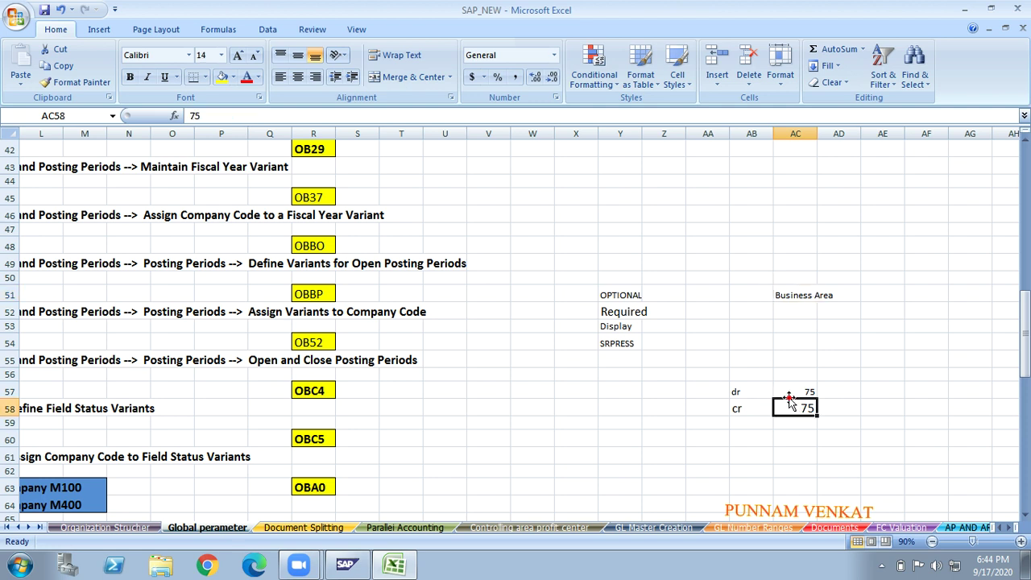
click(791, 393)
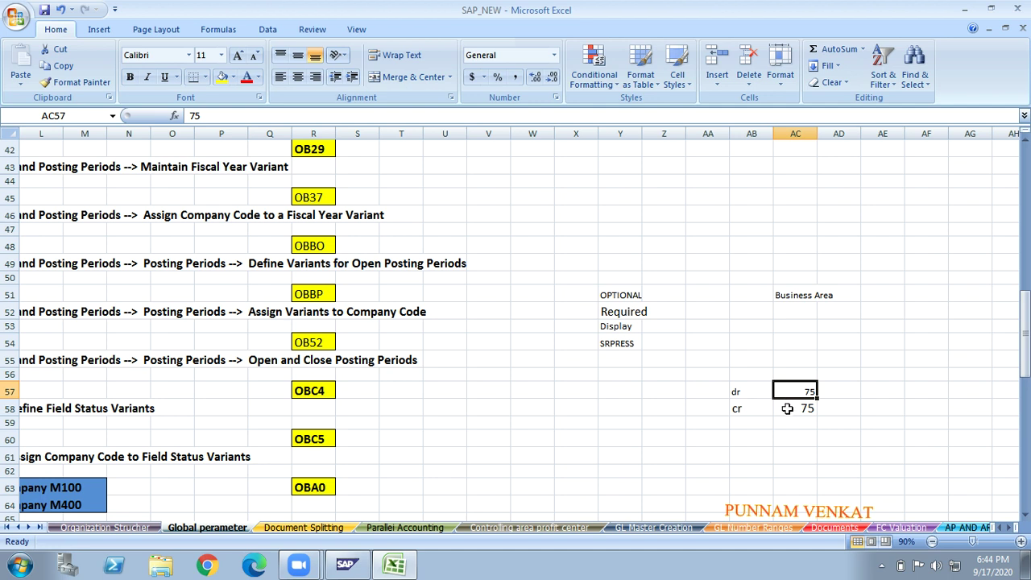
click(788, 409)
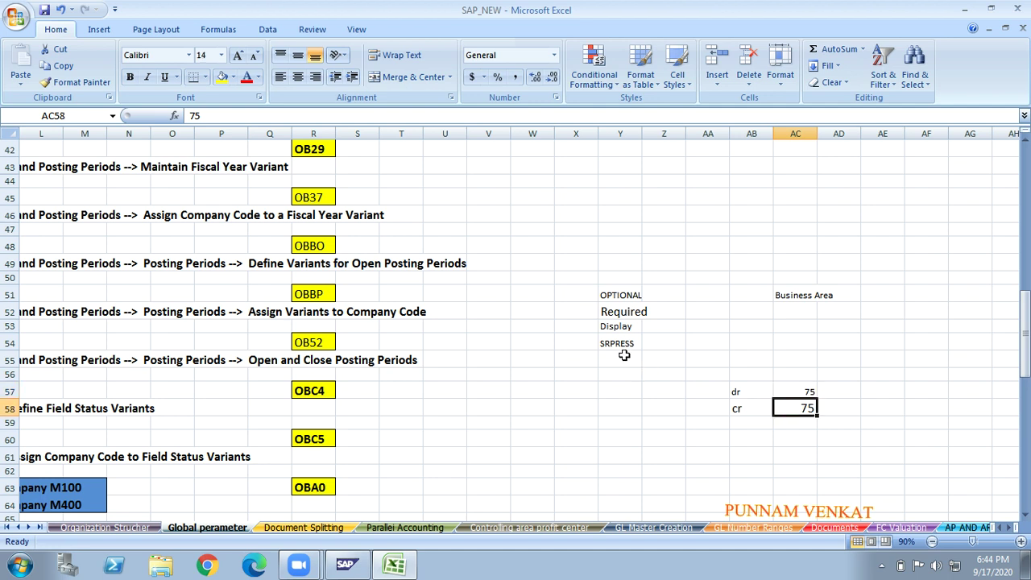
click(607, 326)
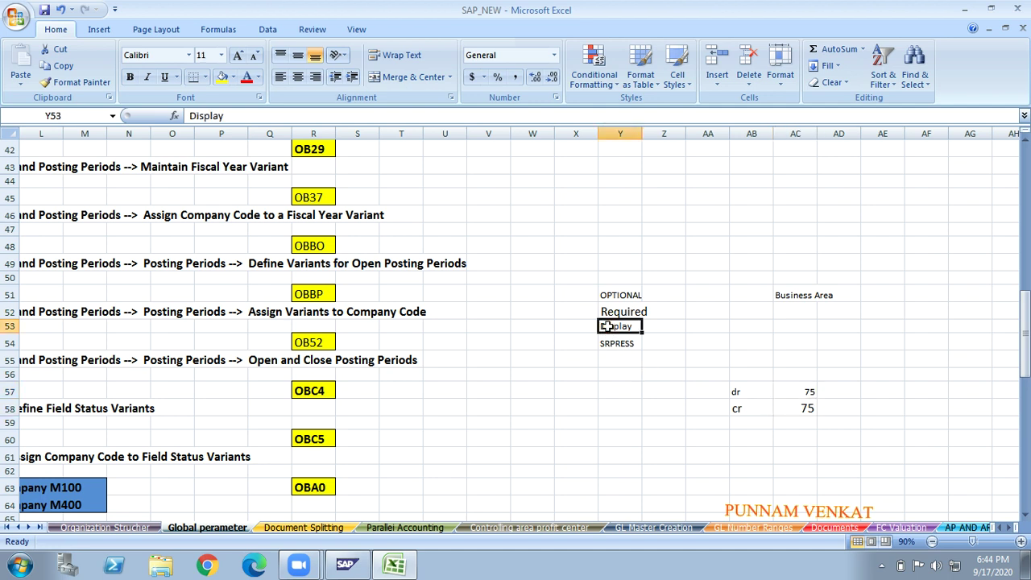
click(791, 301)
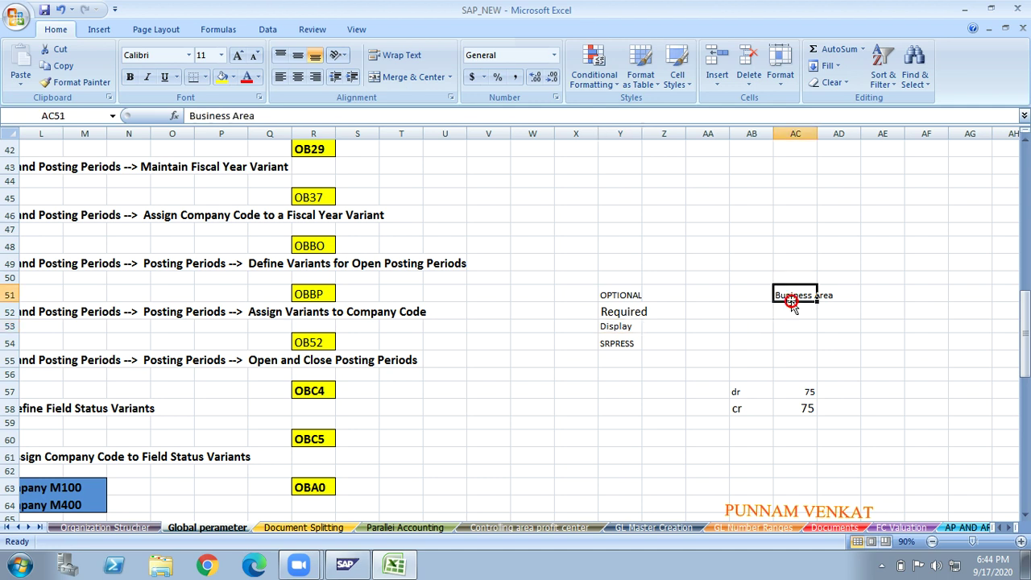
click(614, 326)
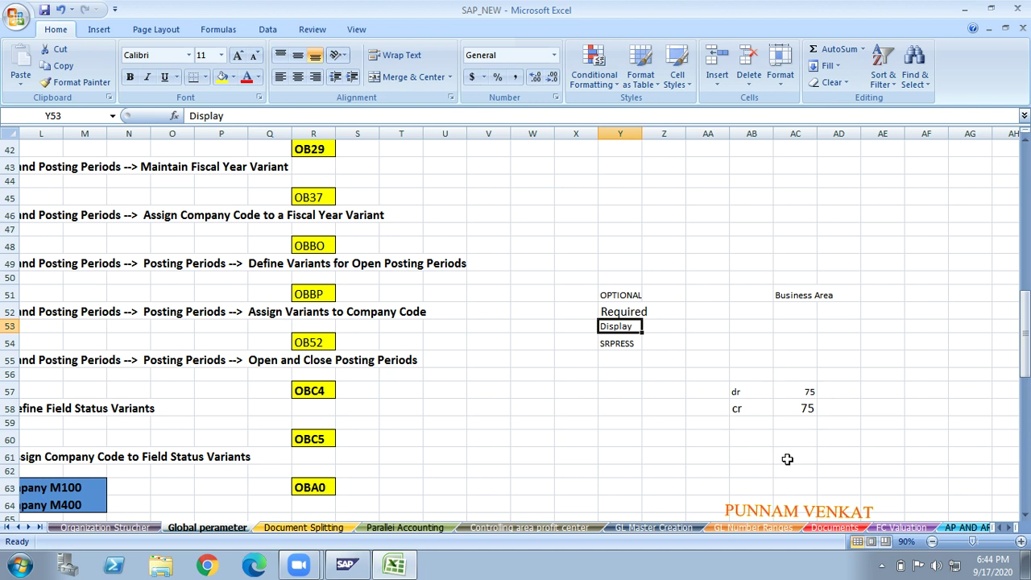
click(804, 410)
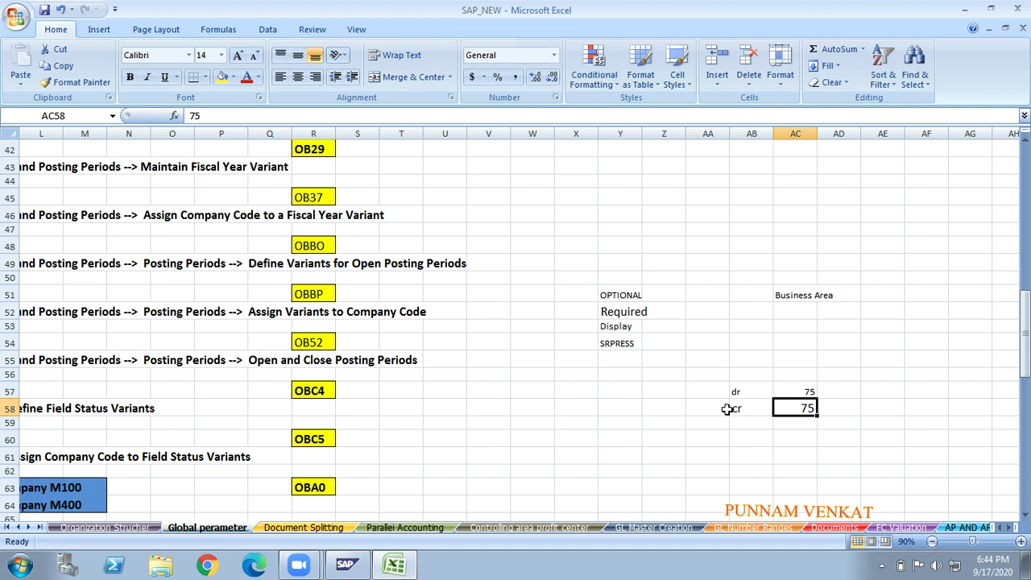
click(618, 344)
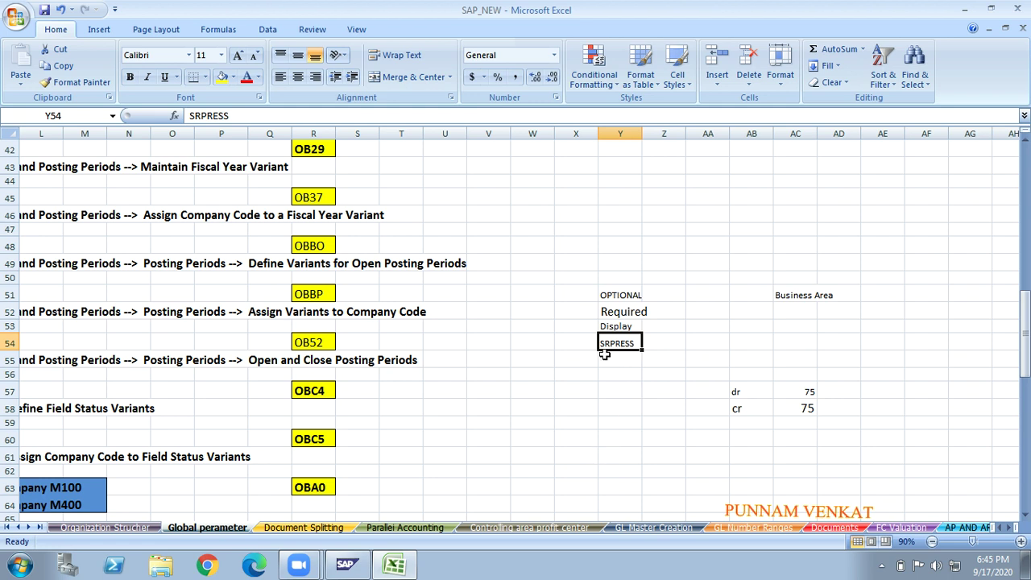
click(795, 291)
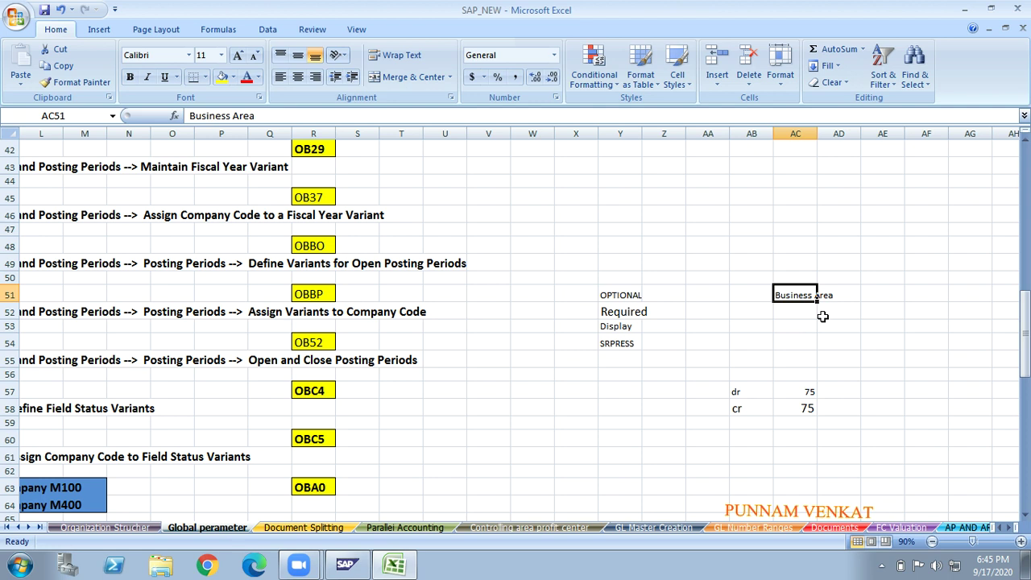
click(789, 390)
click(787, 408)
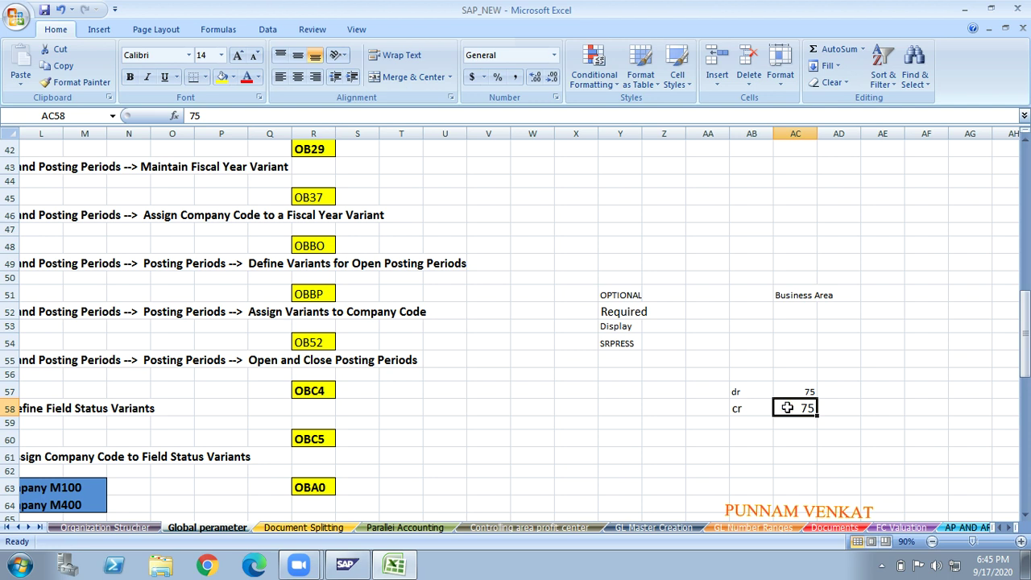
click(472, 331)
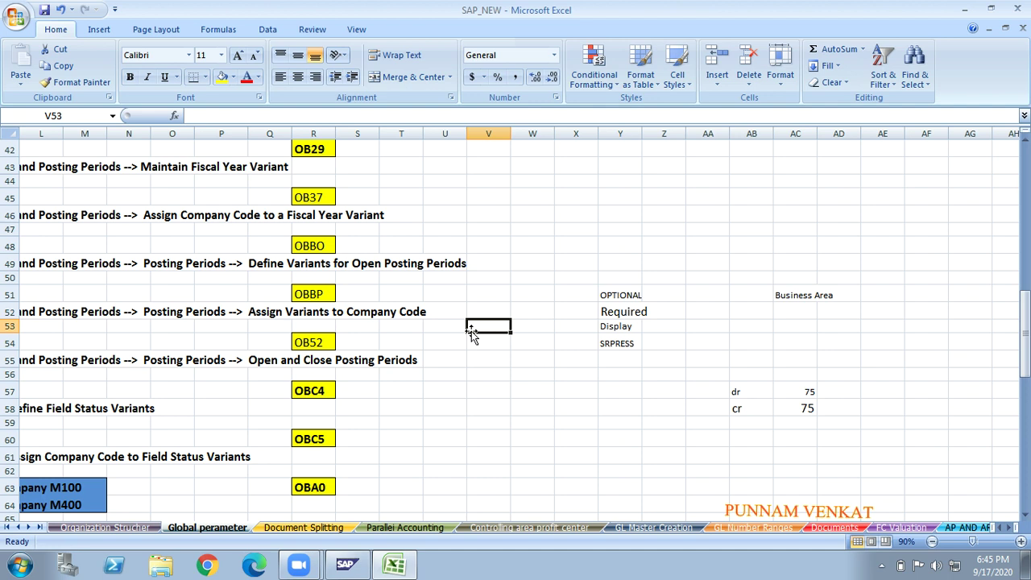
- Enter field status group G001 in cell Z71
click(610, 307)
click(604, 295)
click(506, 417)
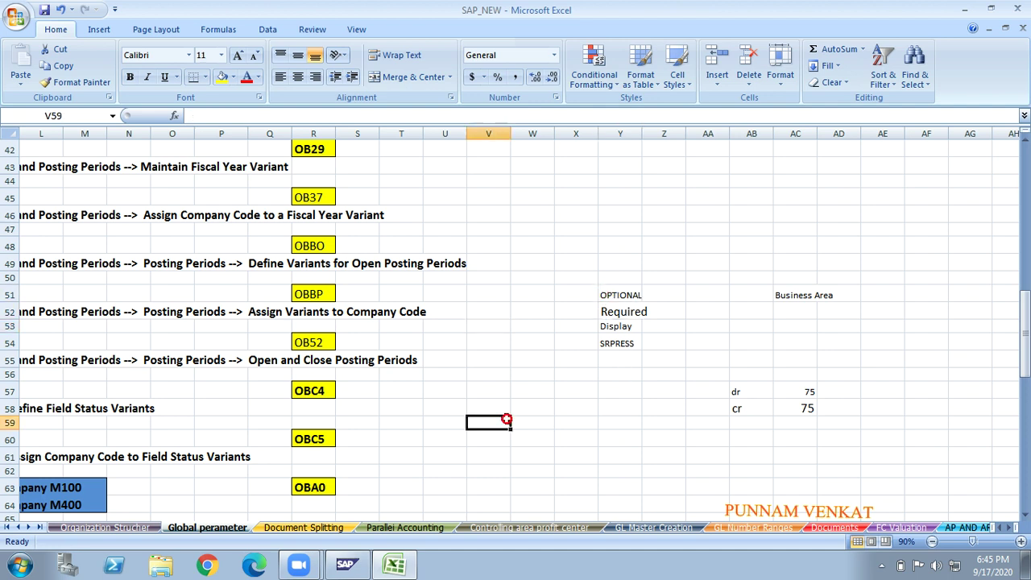
key(Down)
key(Down)
key(Down)
key(Down)
key(Down)
key(Down)
key(Down)
key(Down)
key(Down)
key(Down)
key(Down)
key(Down)
key(Down)
key(Down)
key(Down)
key(Down)
key(Down)
key(Down)
key(Down)
key(Down)
key(Down)
key(Up)
key(Up)
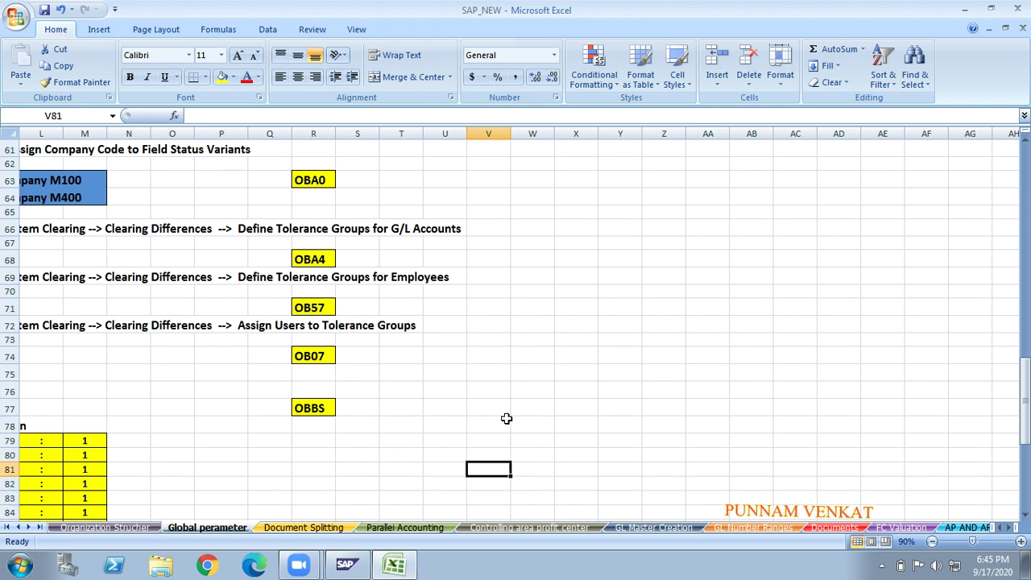
key(Up)
key(Up)
key(Up)
key(Up)
key(Up)
key(Up)
key(Up)
key(Up)
key(Up)
key(Up)
key(Right)
key(Right)
key(Right)
key(Right)
key(Right)
key(Right)
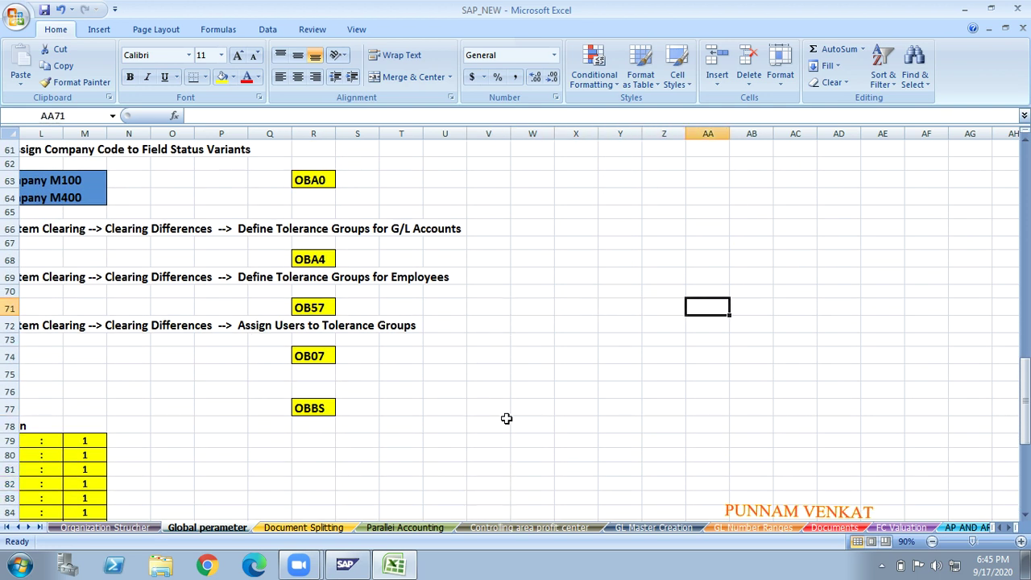
key(Right)
key(Right)
key(Right)
key(Right)
key(Right)
key(Right)
key(Right)
key(Right)
key(Right)
key(Left)
key(Left)
key(Left)
key(Left)
key(Left)
key(Left)
key(Left)
key(Left)
key(Left)
key(Left)
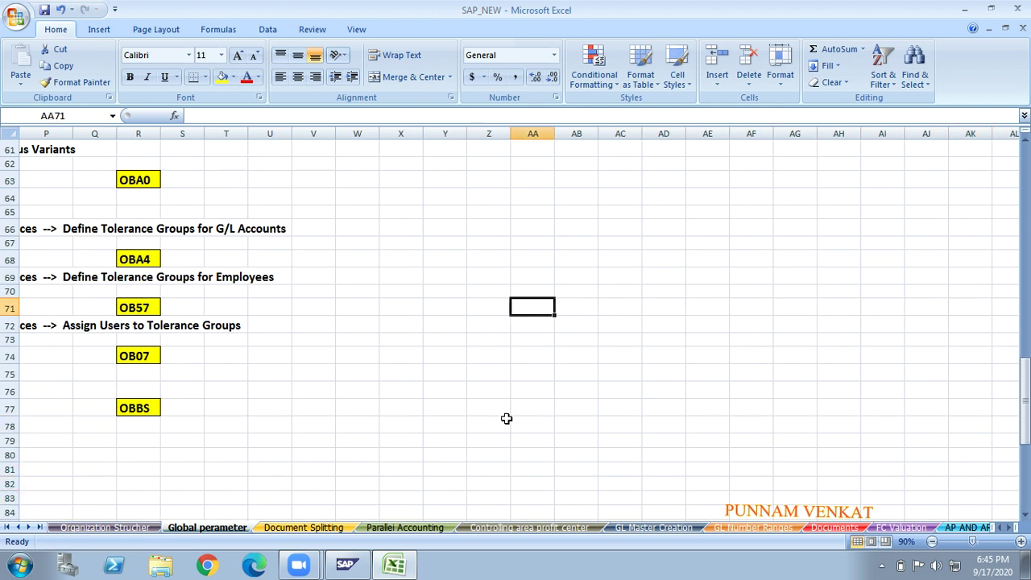
key(Down)
key(Down)
key(Down)
key(Up)
key(Up)
key(Up)
key(Left)
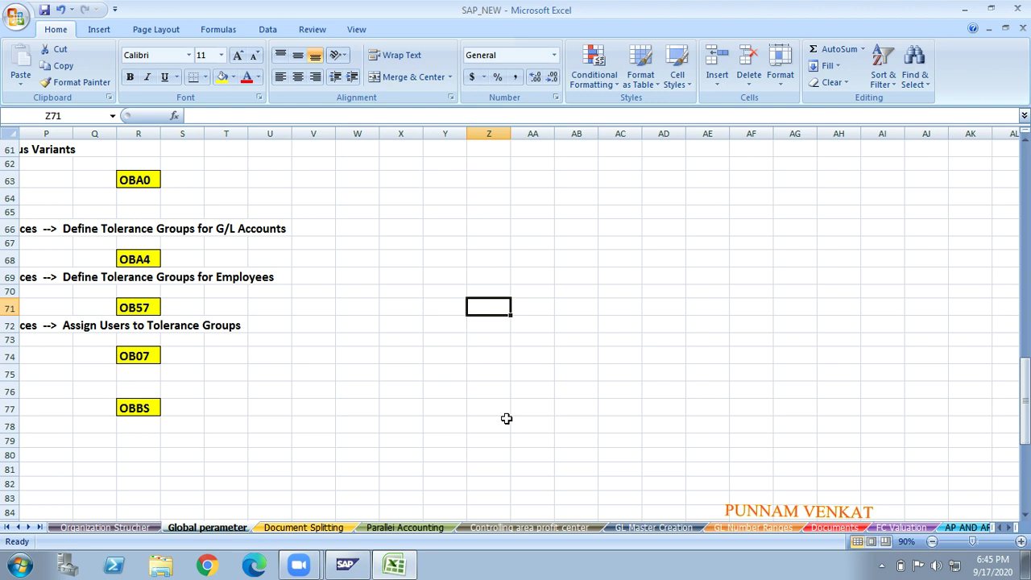
text(G001)
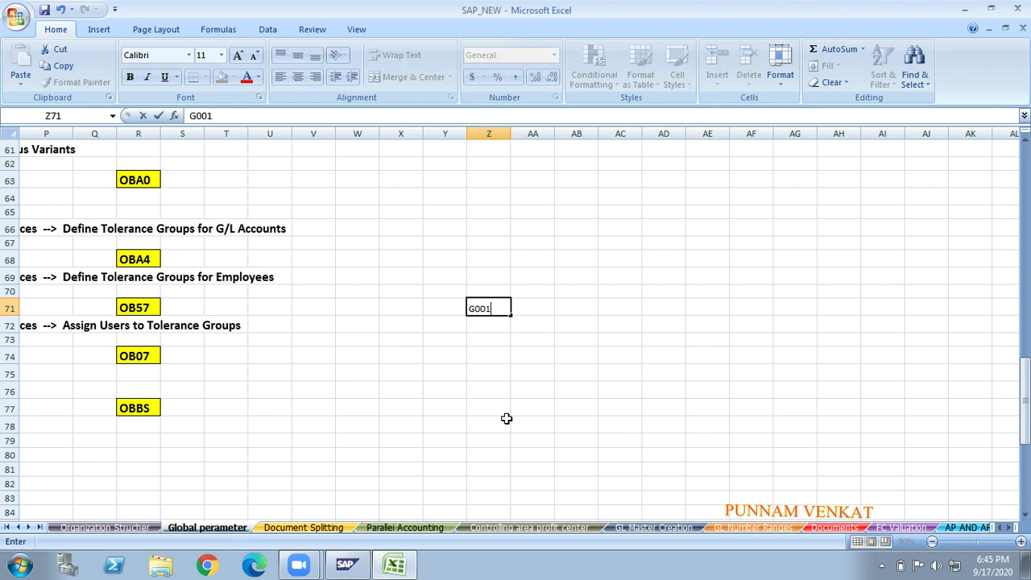
key(Return)
- Label cell Z69 above it 'Business Area Opetional'
key(Up)
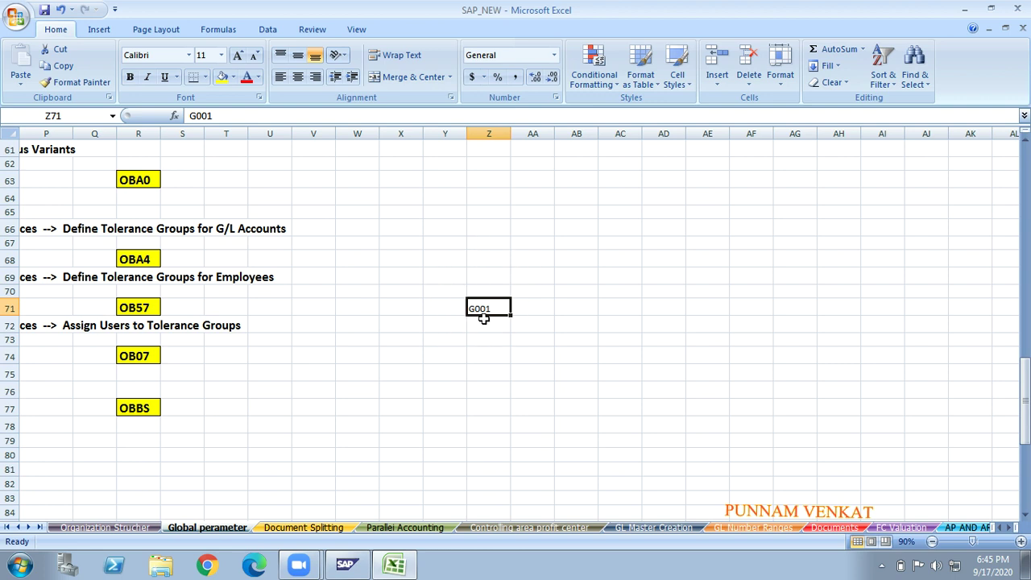
click(482, 279)
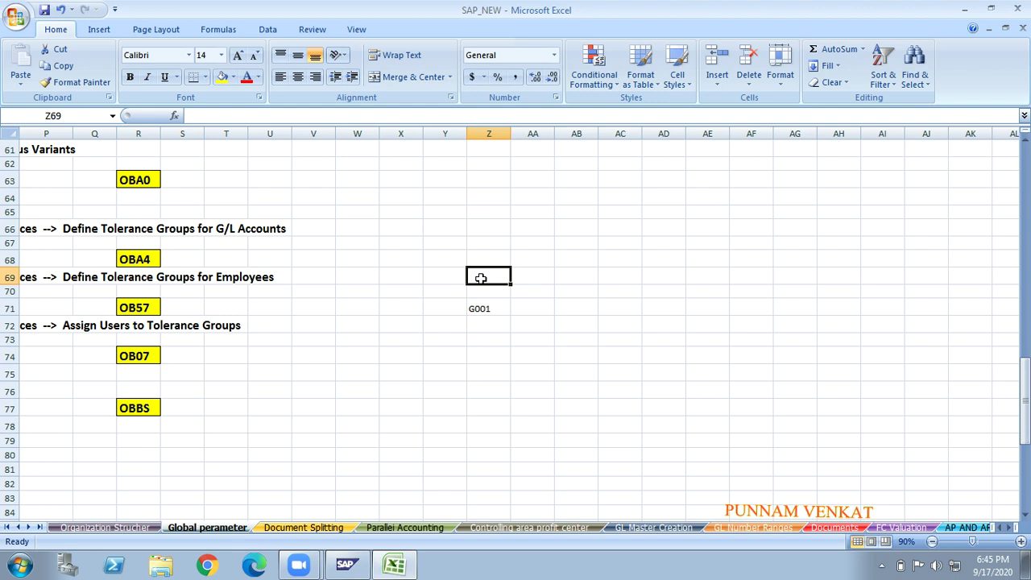
text(bu)
key(BackSpace)
key(BackSpace)
text(B)
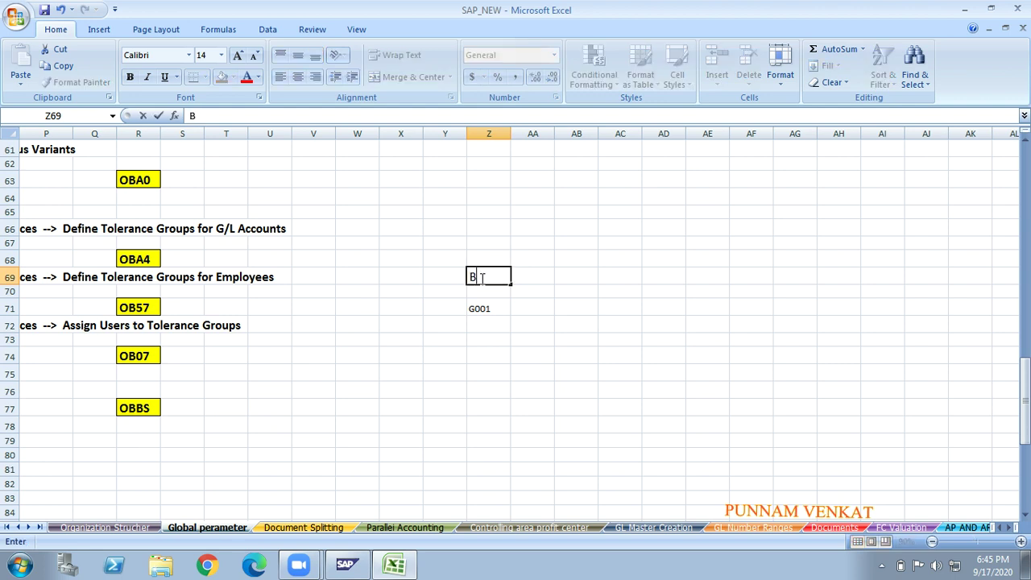
text(usiness Area)
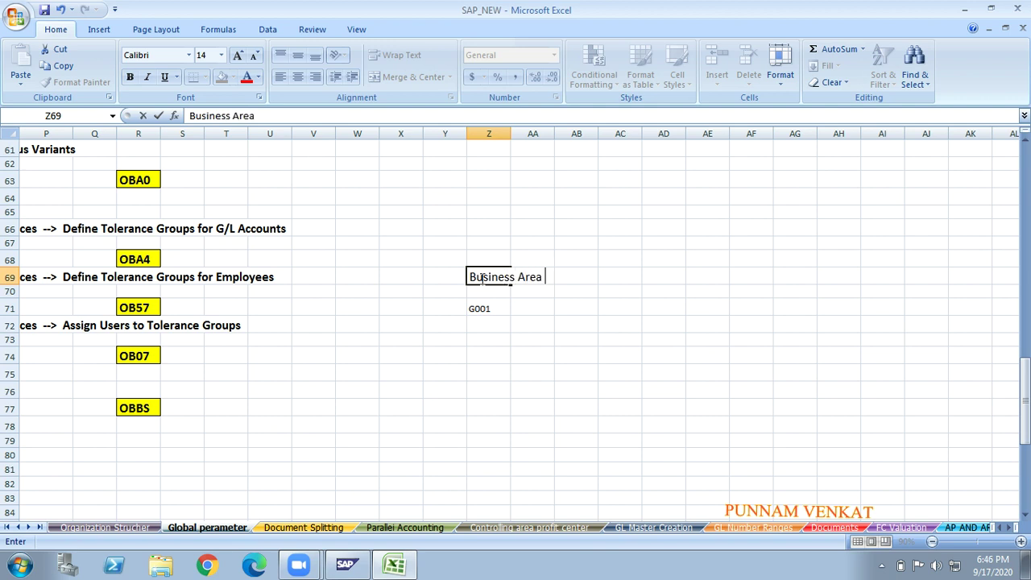
text( Opetional)
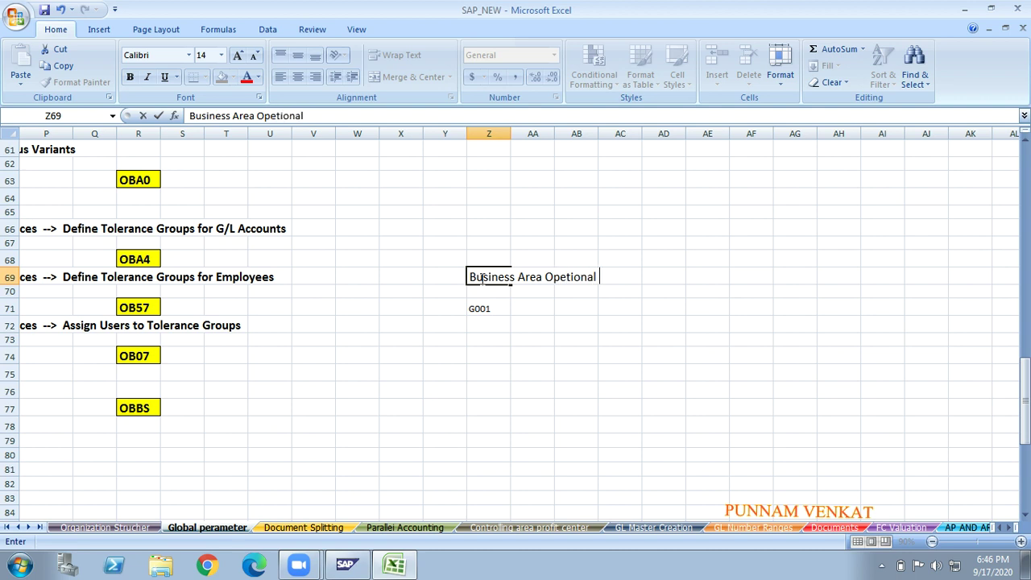
key(Tab)
key(Tab)
- Enter G002 in cell AF71 on the same row
key(Tab)
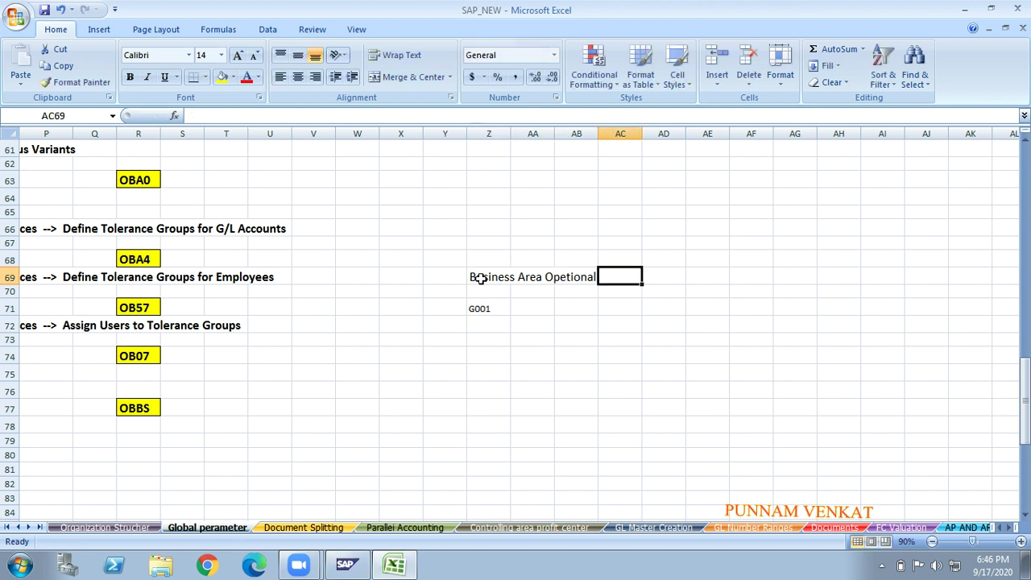
click(481, 310)
key(Tab)
key(Tab)
key(Tab)
key(Tab)
key(Tab)
key(Tab)
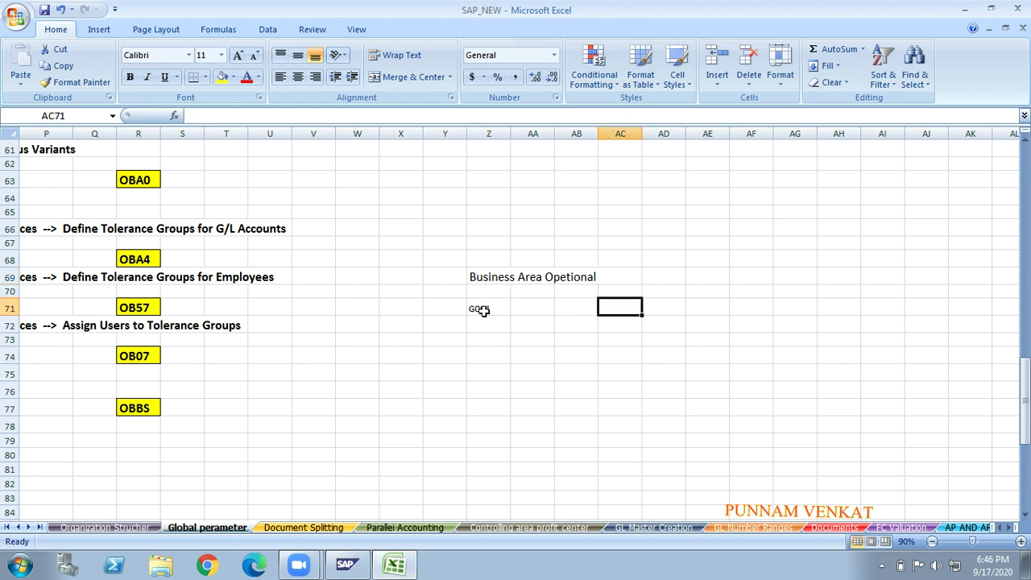
text(goc)
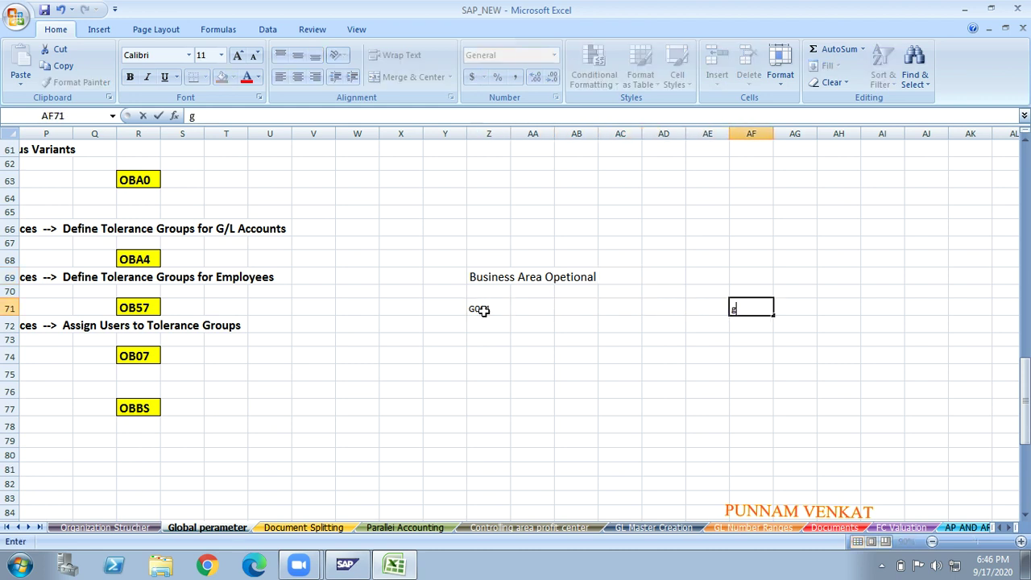
key(BackSpace)
key(BackSpace)
key(BackSpace)
text(G)
text(0002)
key(BackSpace)
key(BackSpace)
text(2)
key(Return)
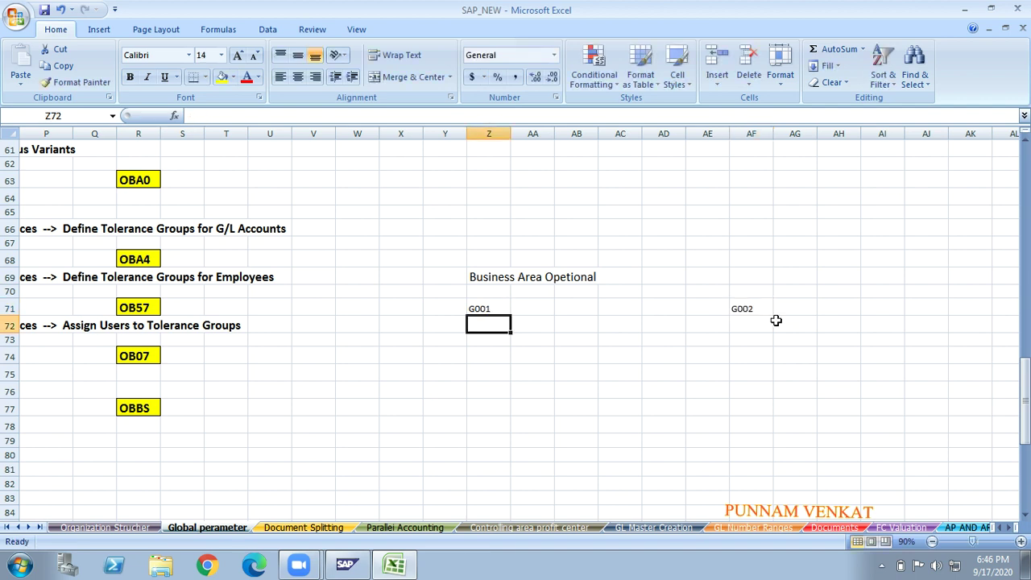
click(474, 310)
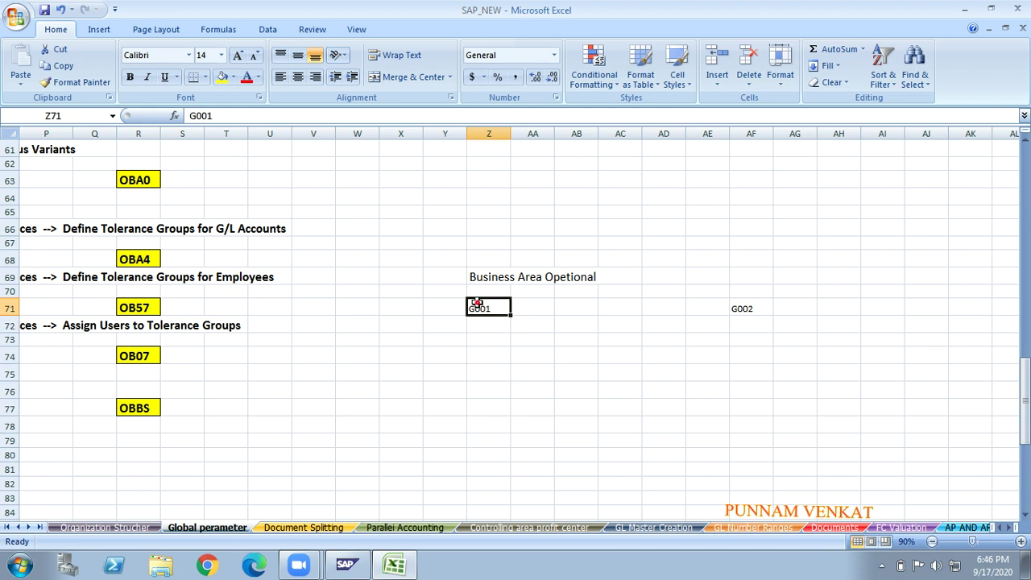
- Label cell AF69 above G002 'Business area Required'
click(757, 310)
click(492, 308)
click(742, 308)
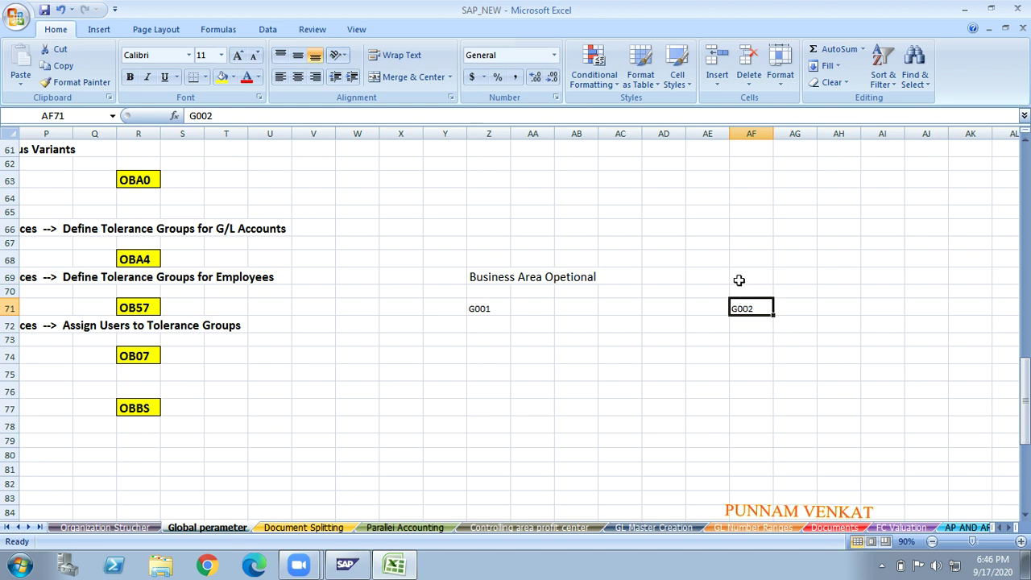
click(739, 280)
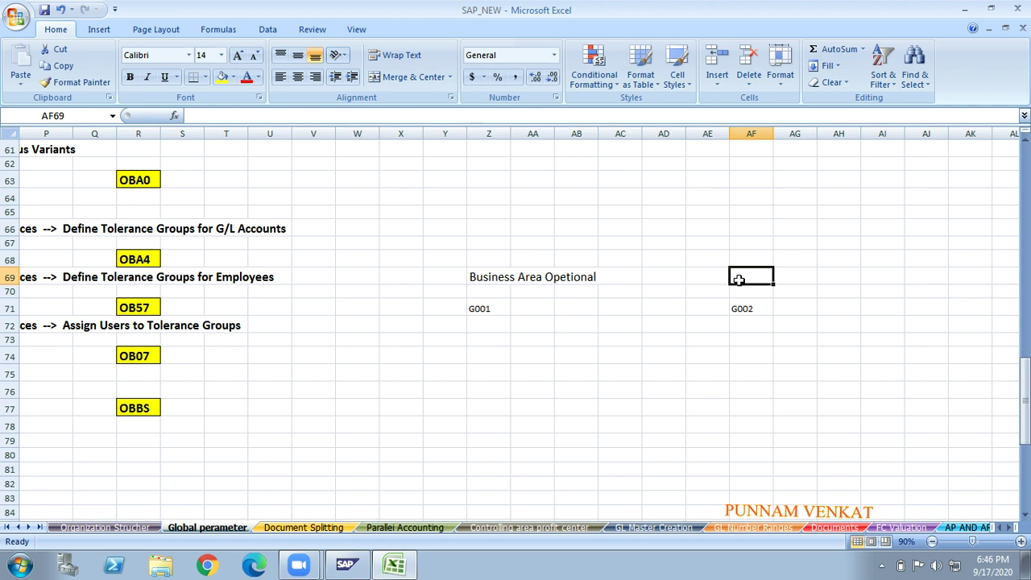
text(Bu)
key(BackSpace)
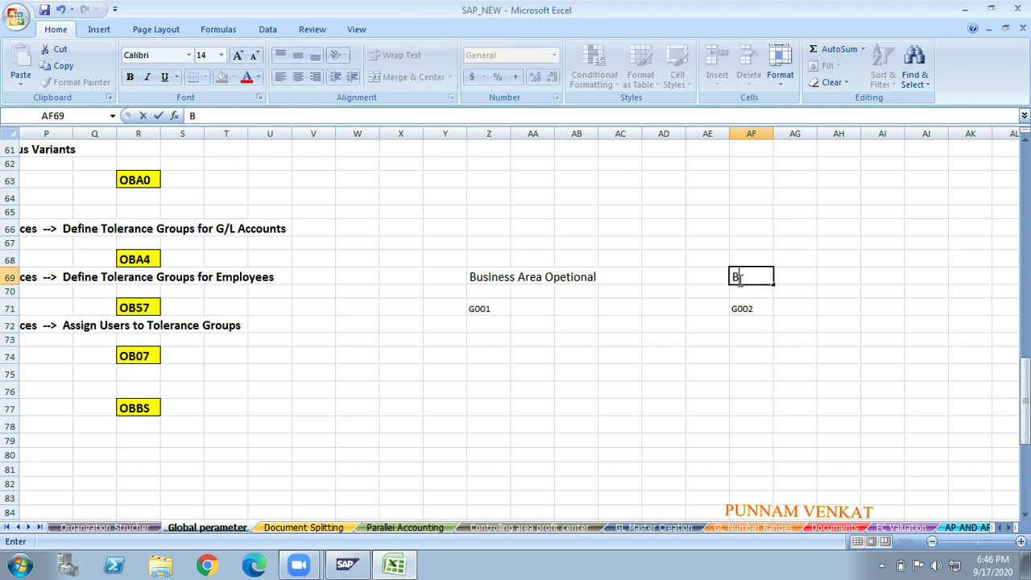
text(usiness)
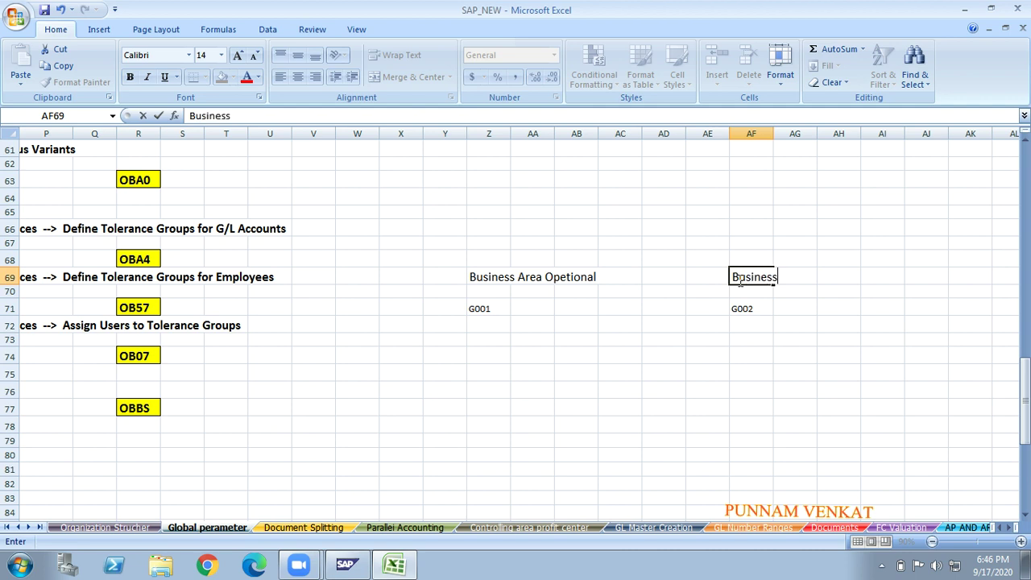
text( area Requ)
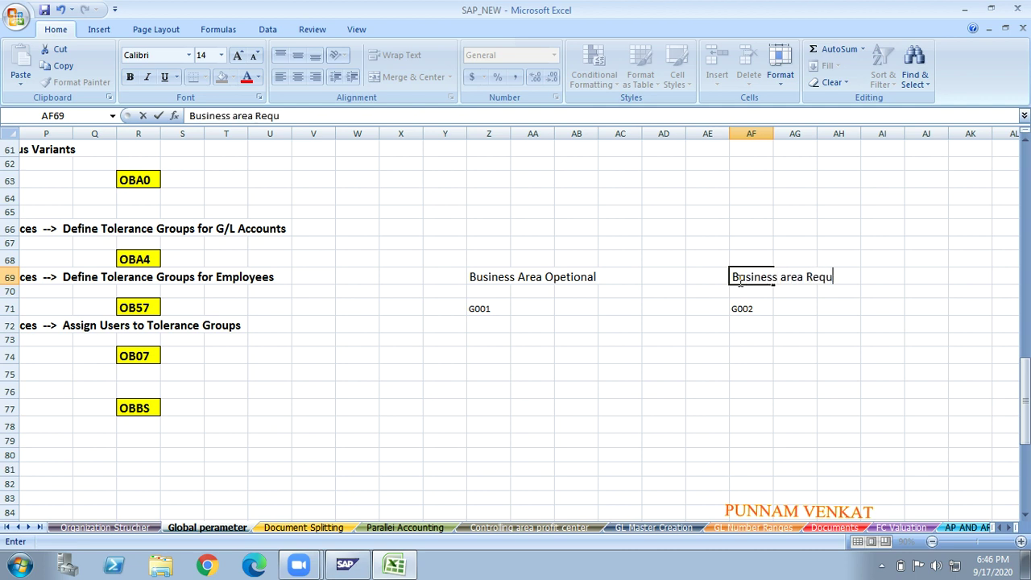
text(rierd)
key(BackSpace)
key(BackSpace)
key(BackSpace)
key(BackSpace)
key(BackSpace)
text(ired)
key(Return)
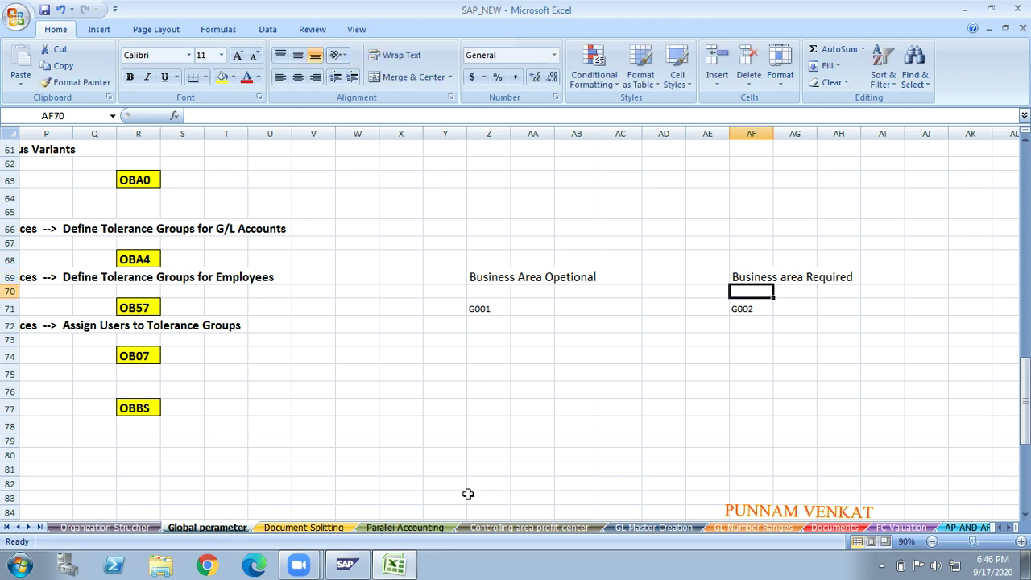
- Type Rent in Z79 below G001 and zoom the sheet to 100%
click(481, 445)
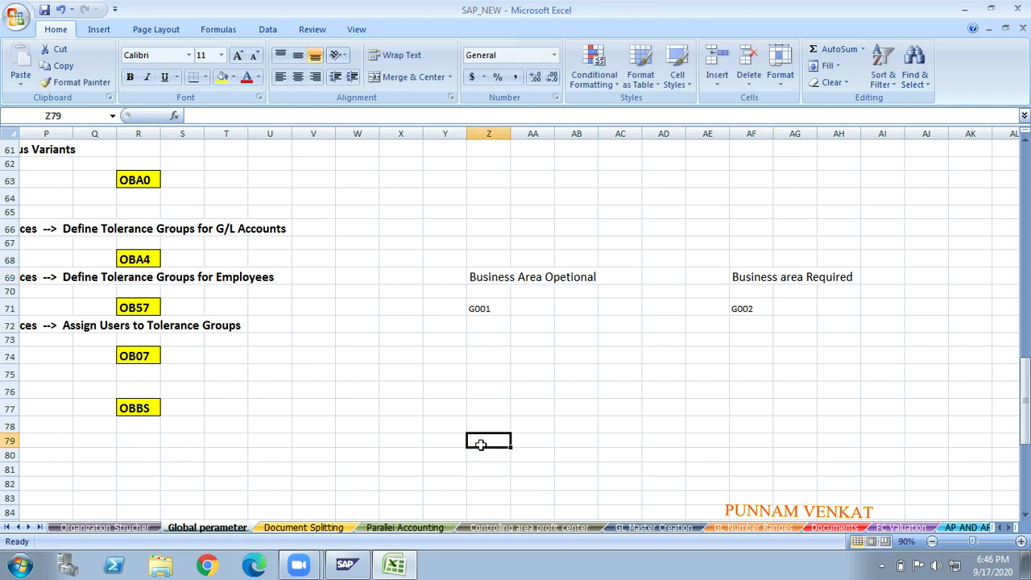
text(Rent)
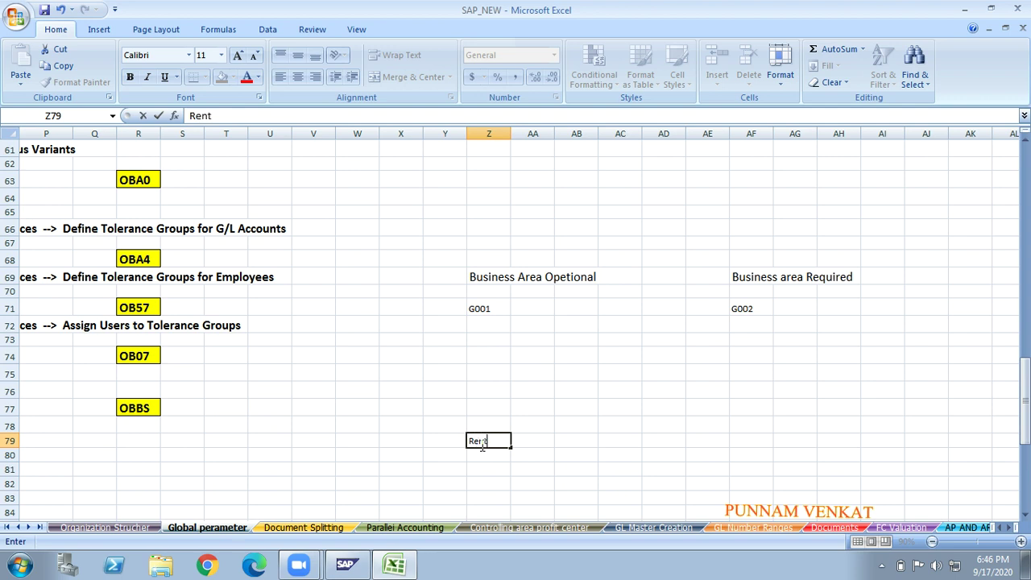
click(1021, 542)
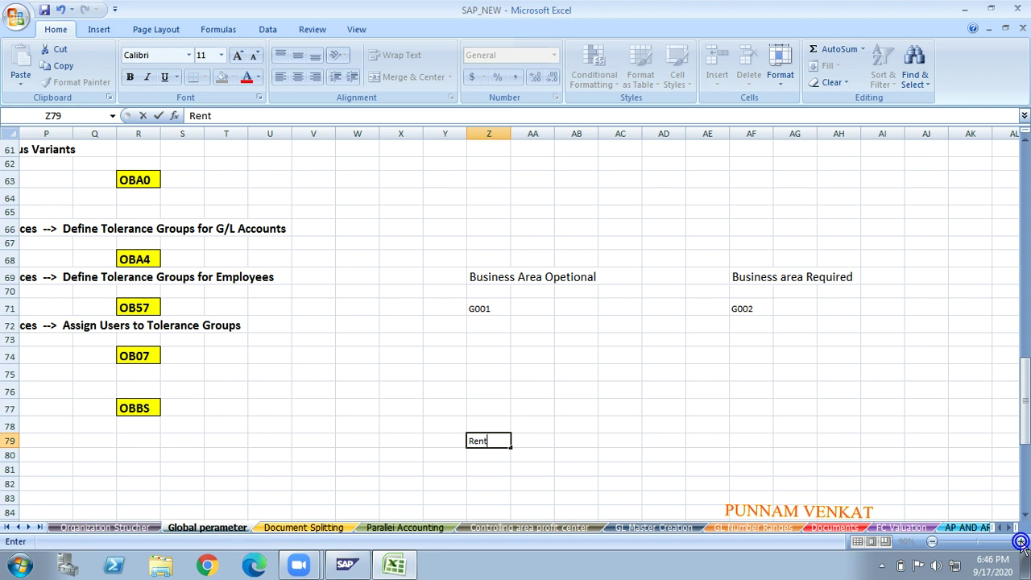
click(745, 432)
click(1021, 543)
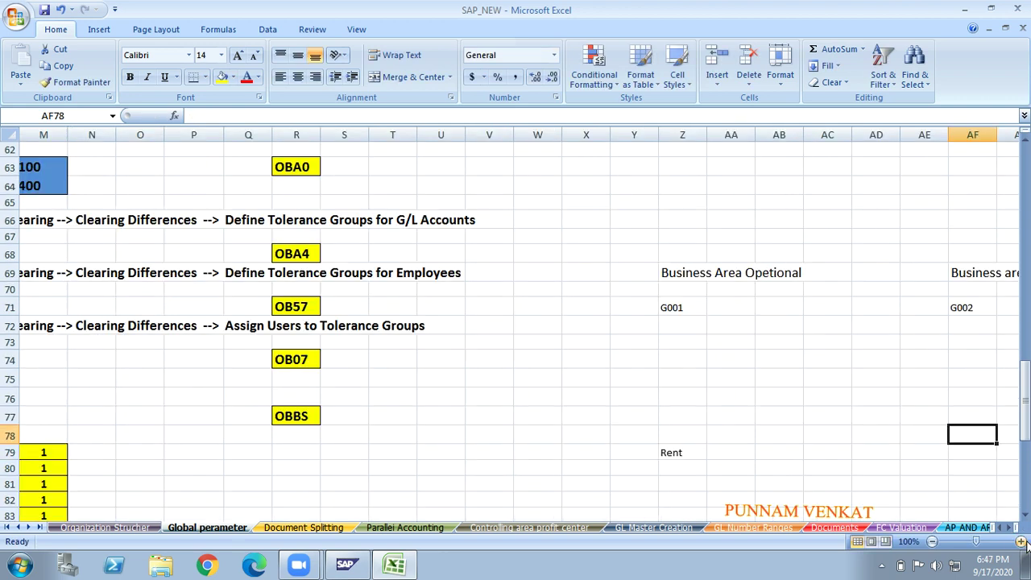
- Enter Comm paid in cell AF79 below G002
click(697, 378)
key(Right)
key(Right)
key(Right)
key(Right)
key(Right)
key(Right)
key(Right)
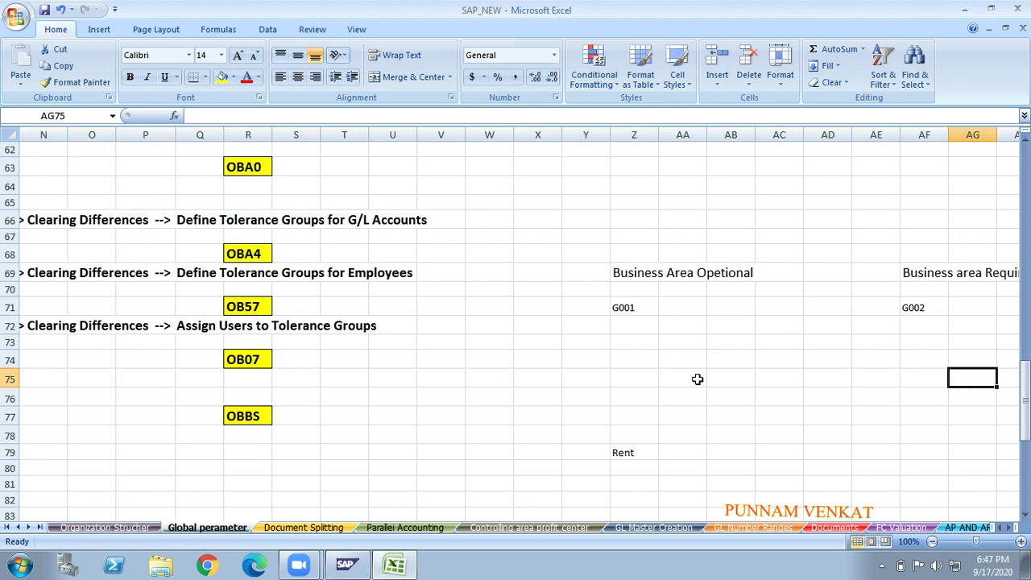
key(Right)
key(Down)
key(Down)
key(Down)
key(Down)
key(Left)
key(Left)
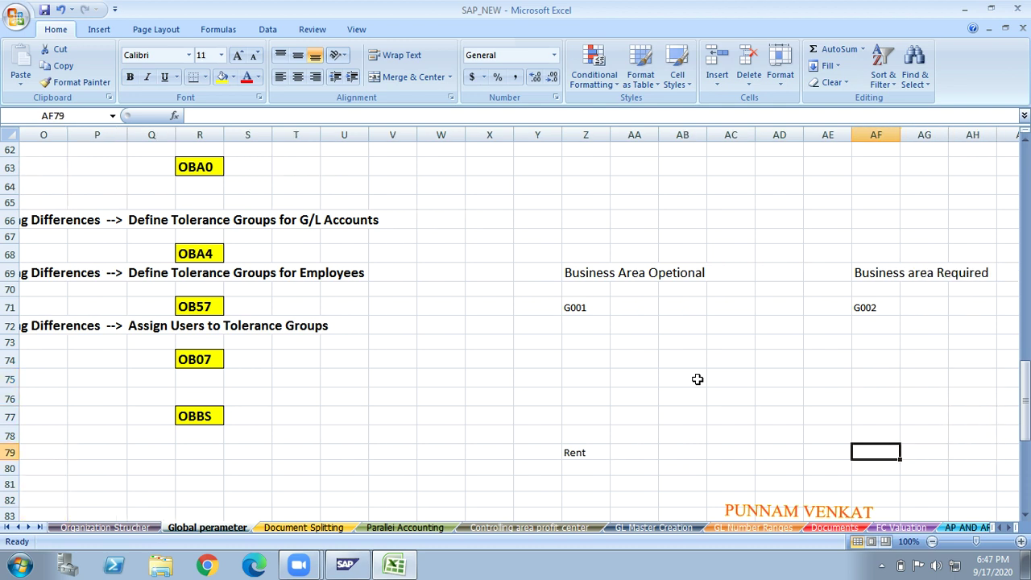
text(Comm paid)
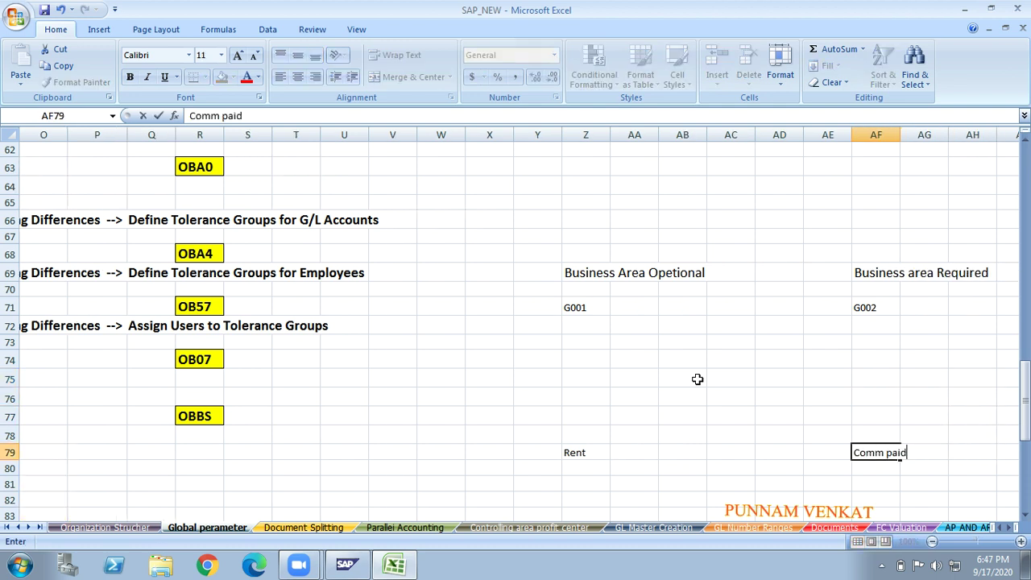
key(Return)
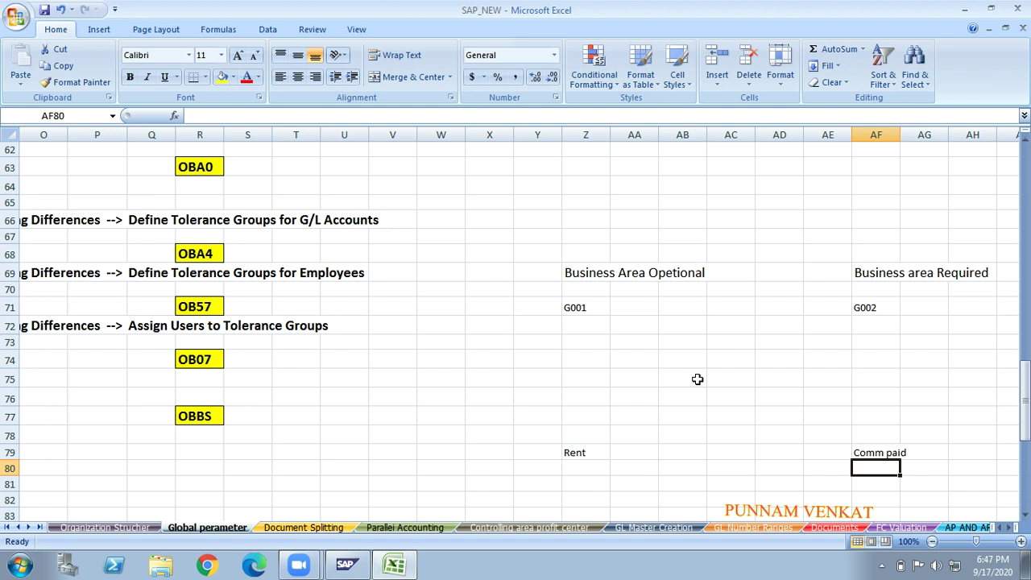
click(575, 454)
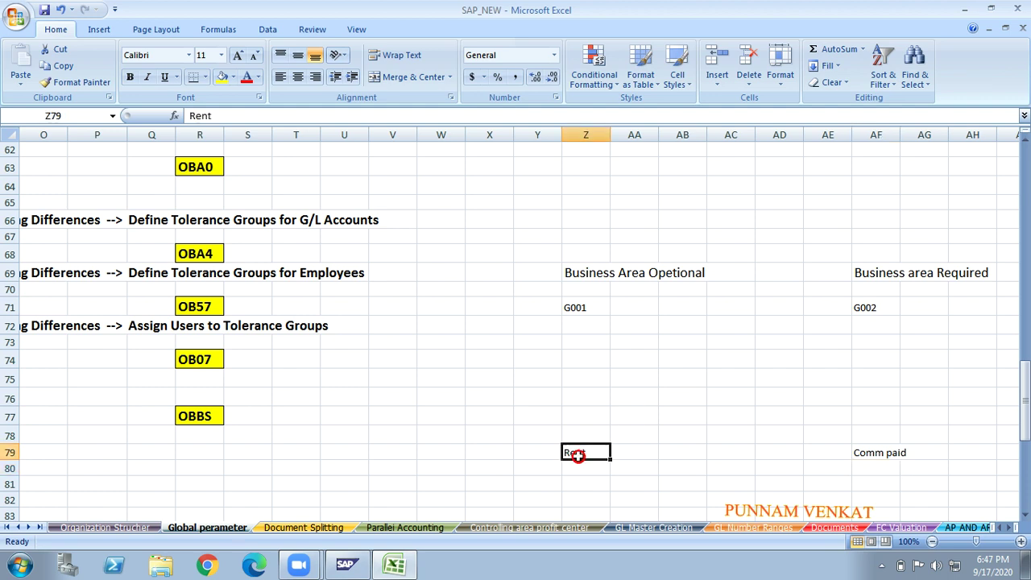
- Draw a straight downward arrow from G001 to Rent
click(99, 29)
click(169, 78)
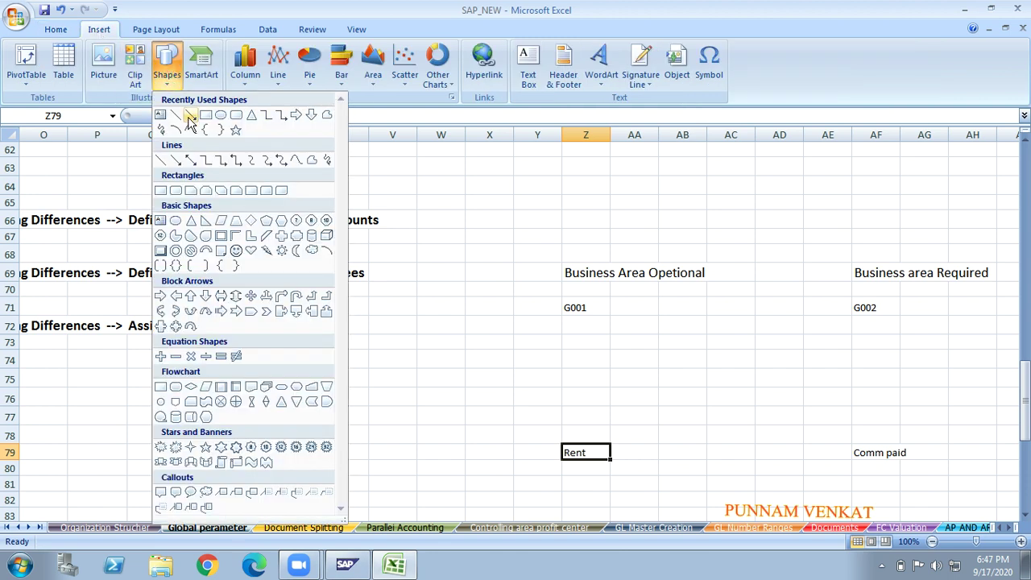
click(188, 114)
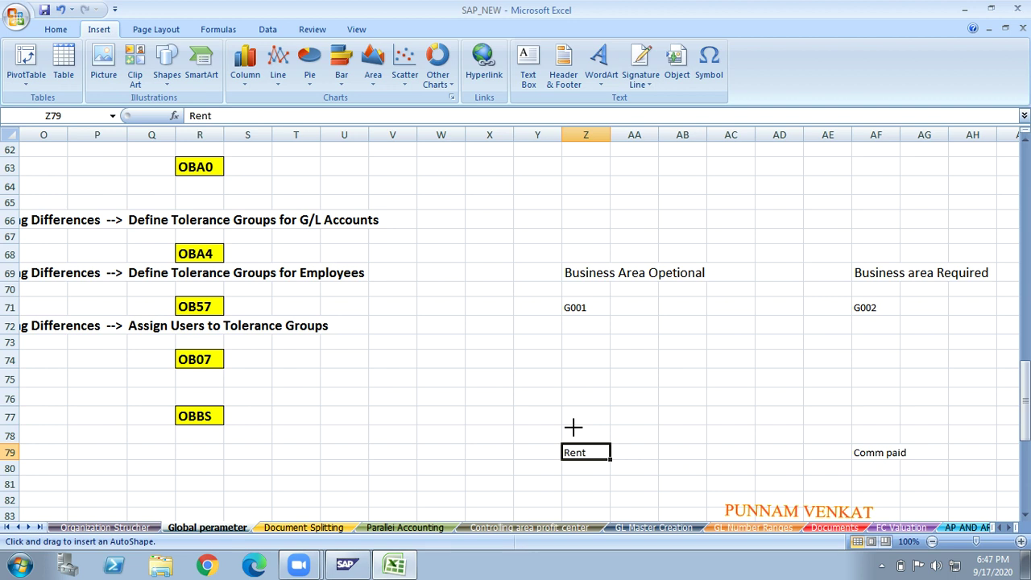
drag(573, 316, 573, 426)
click(596, 313)
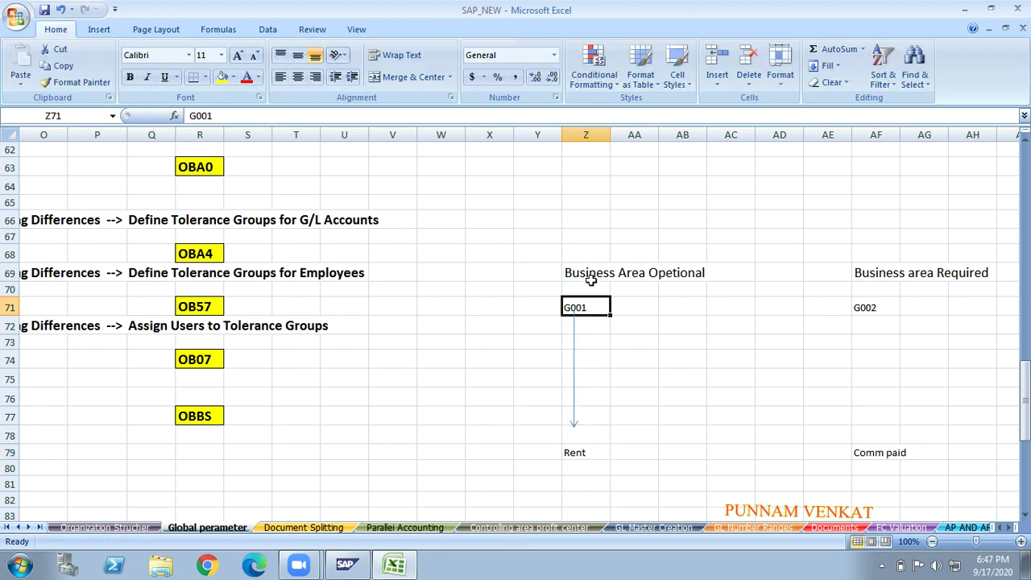
click(591, 278)
- Draw a matching straight arrow from G002 down to Comm paid
click(100, 29)
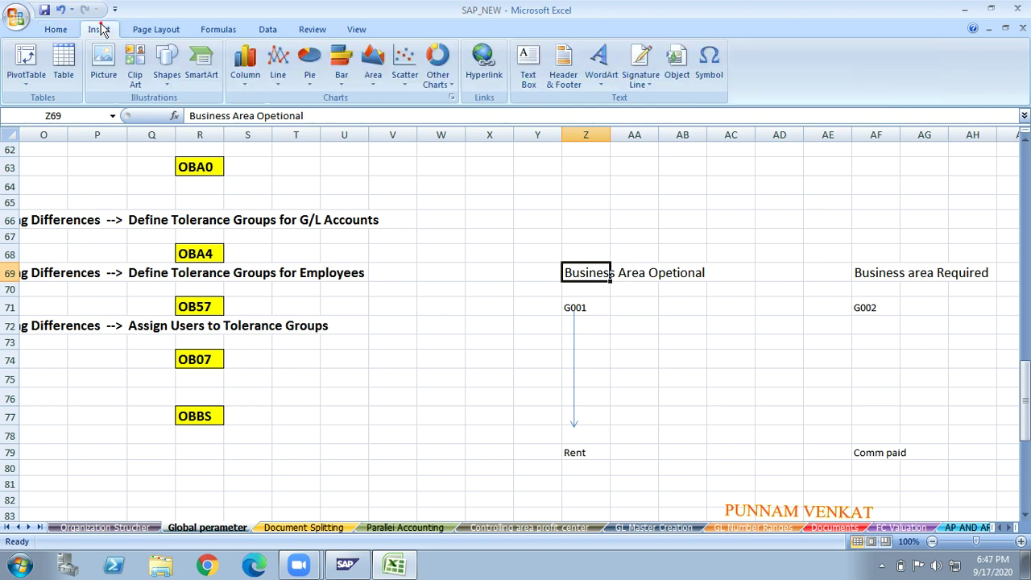
click(165, 87)
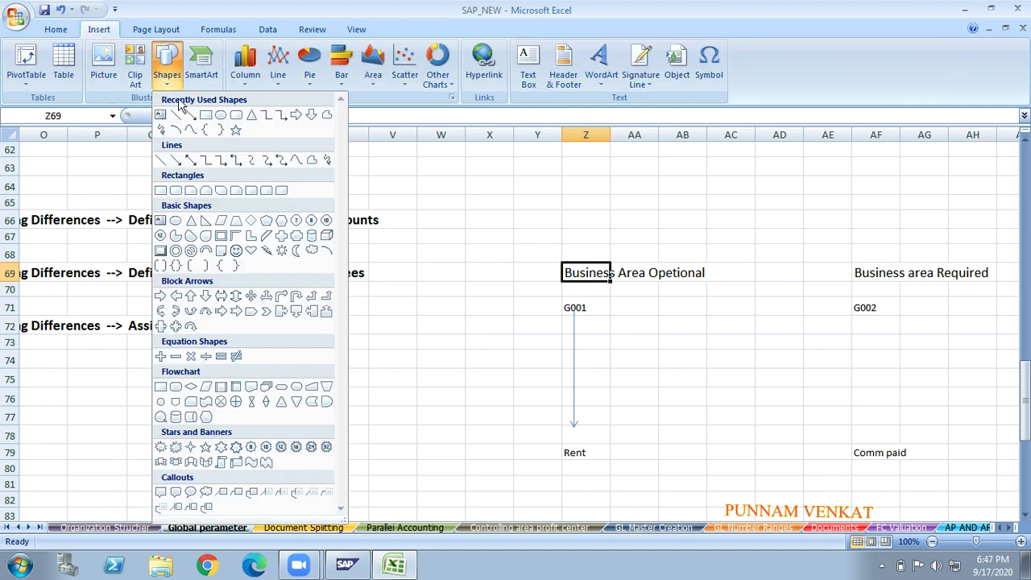
click(190, 114)
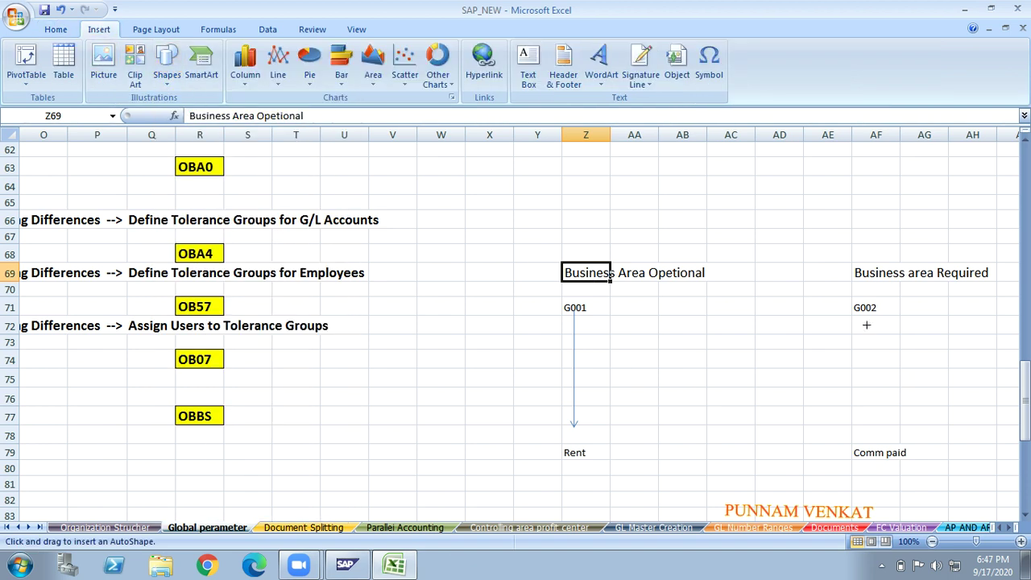
drag(865, 322, 866, 425)
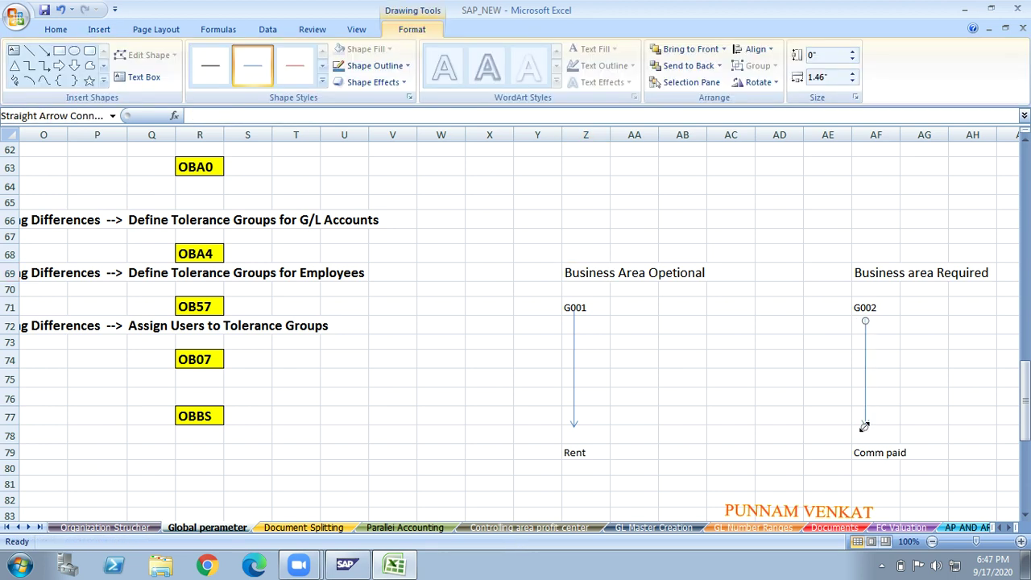
click(605, 450)
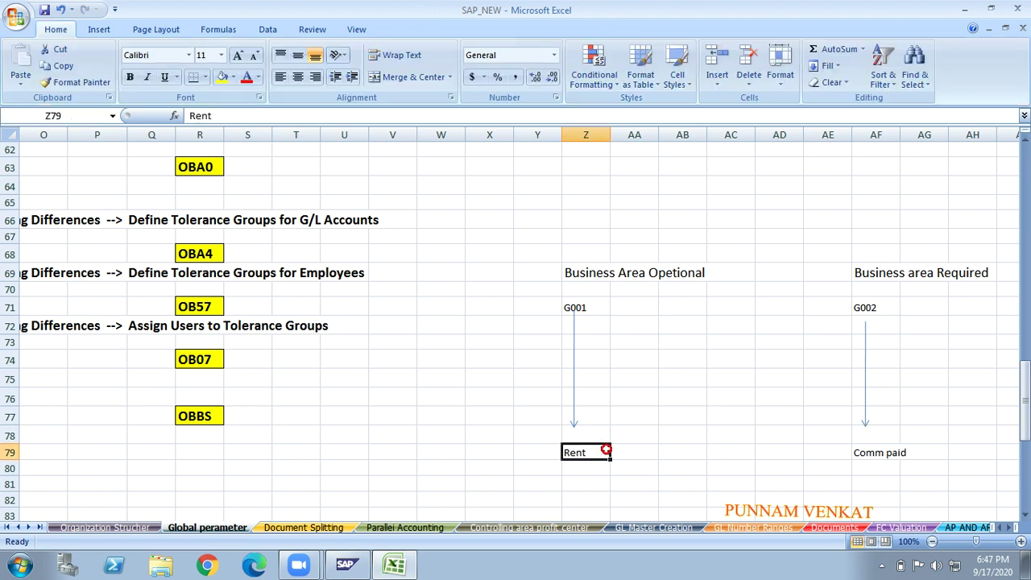
click(593, 320)
click(588, 288)
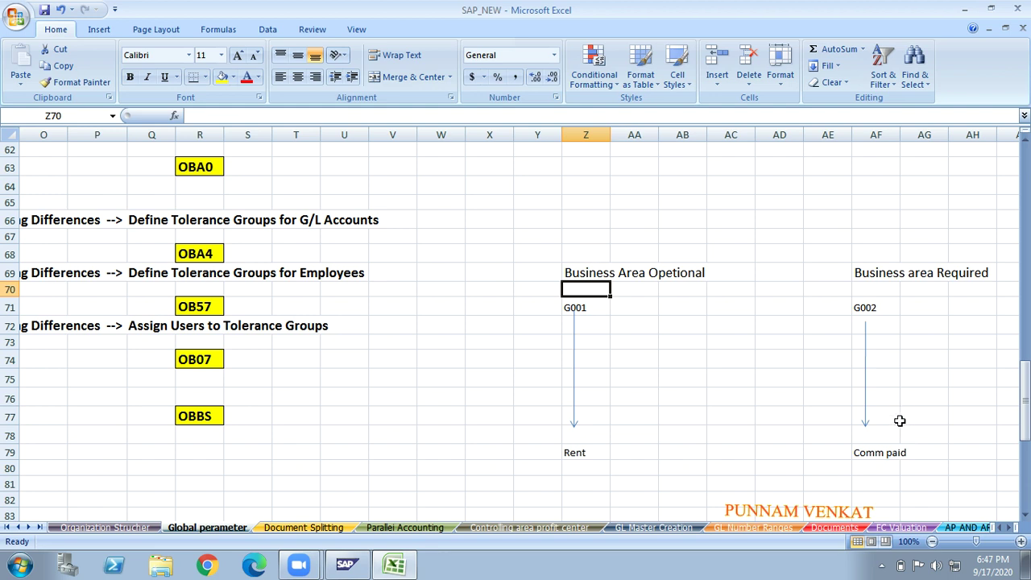
click(885, 466)
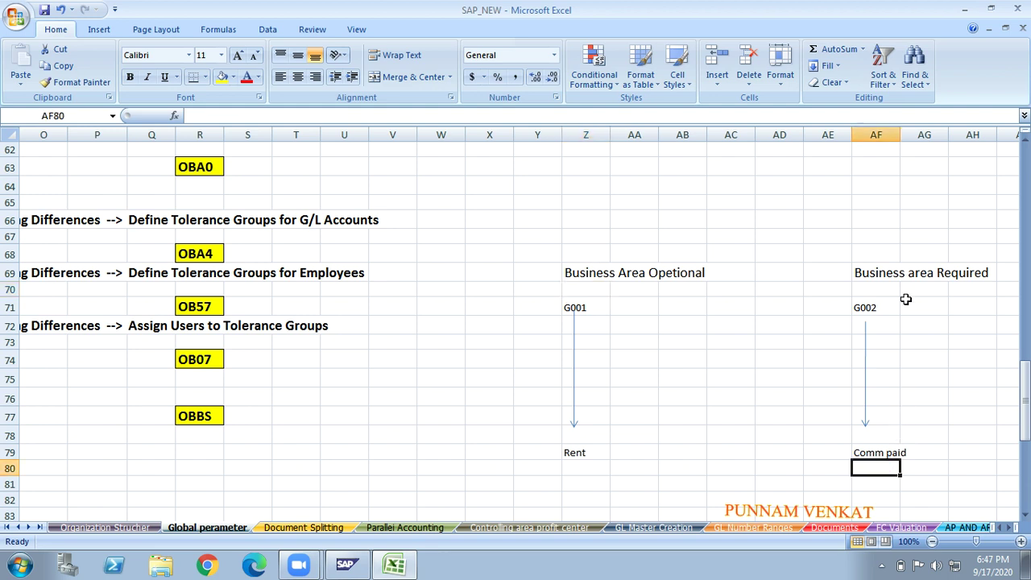
click(862, 312)
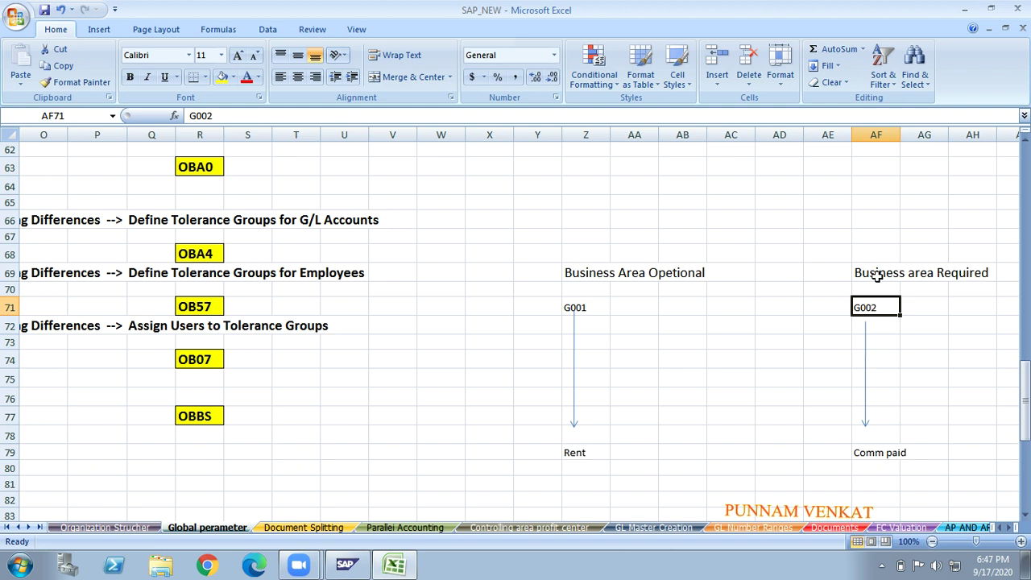
click(878, 276)
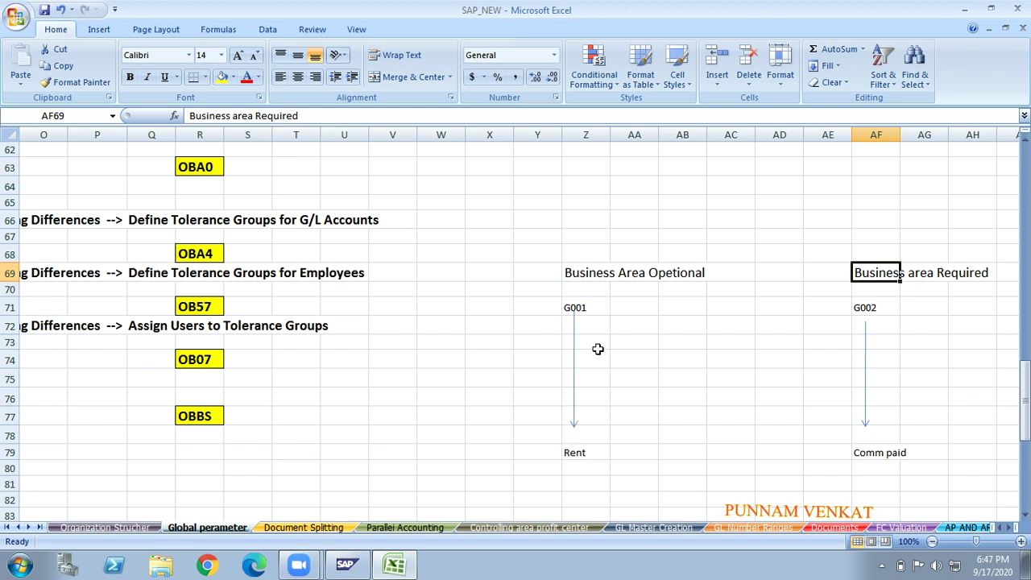
click(593, 280)
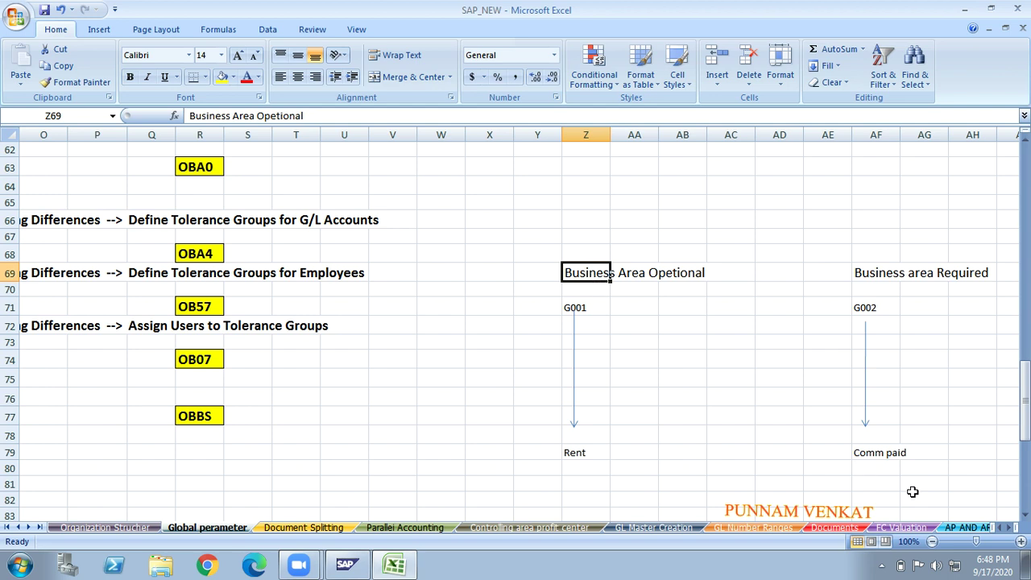
click(883, 480)
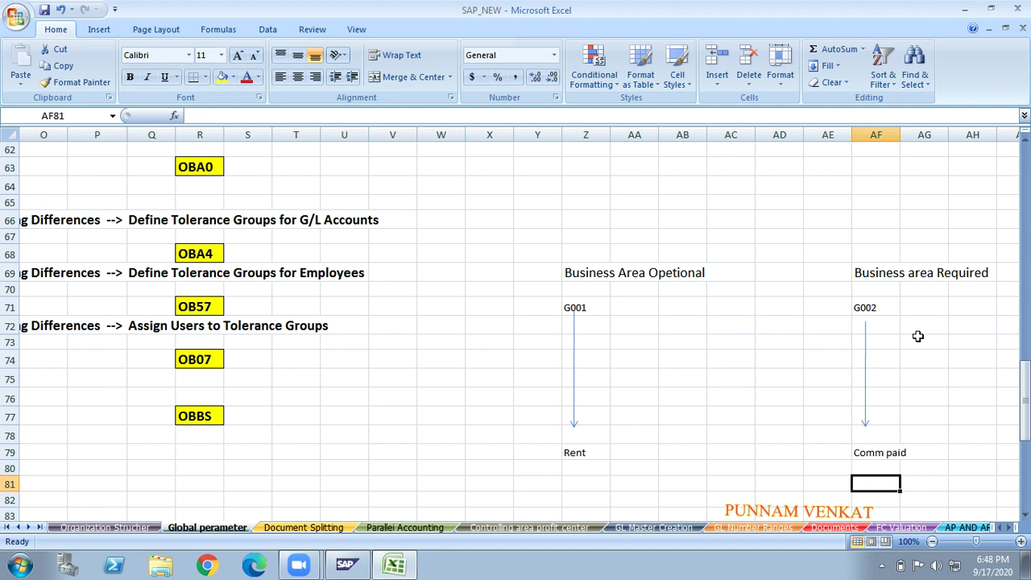
click(898, 278)
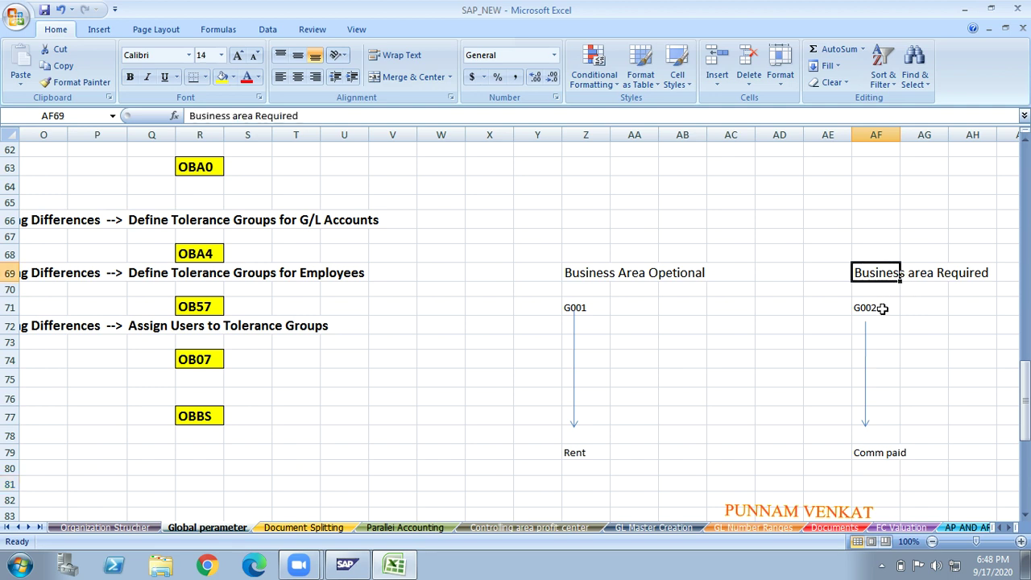
click(883, 308)
click(877, 289)
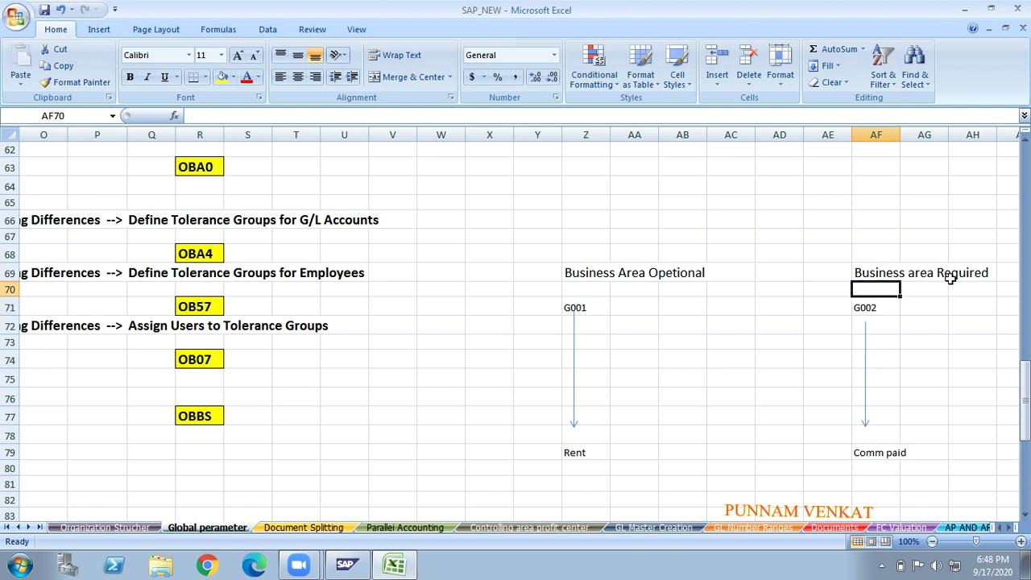
click(868, 435)
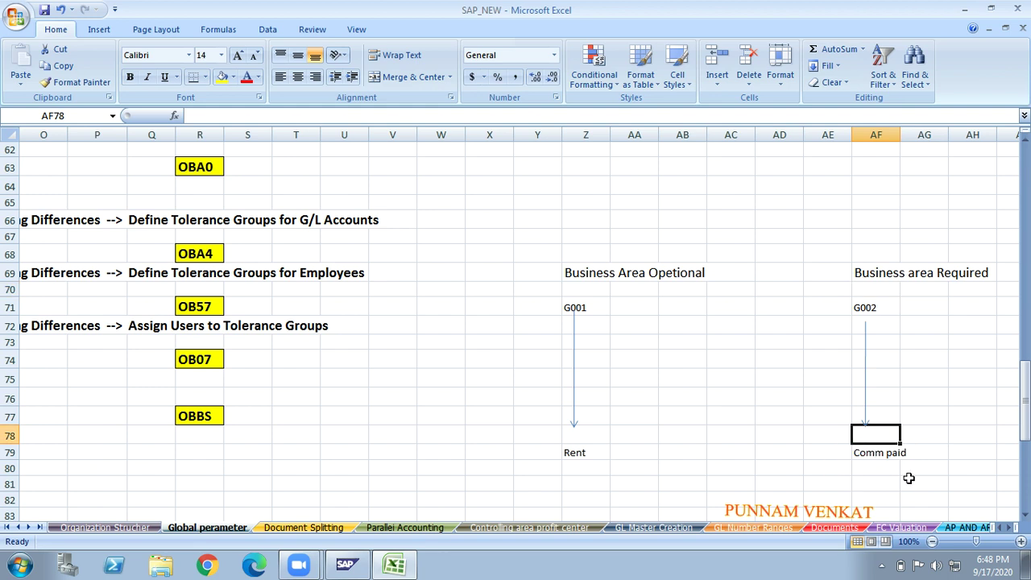
click(865, 477)
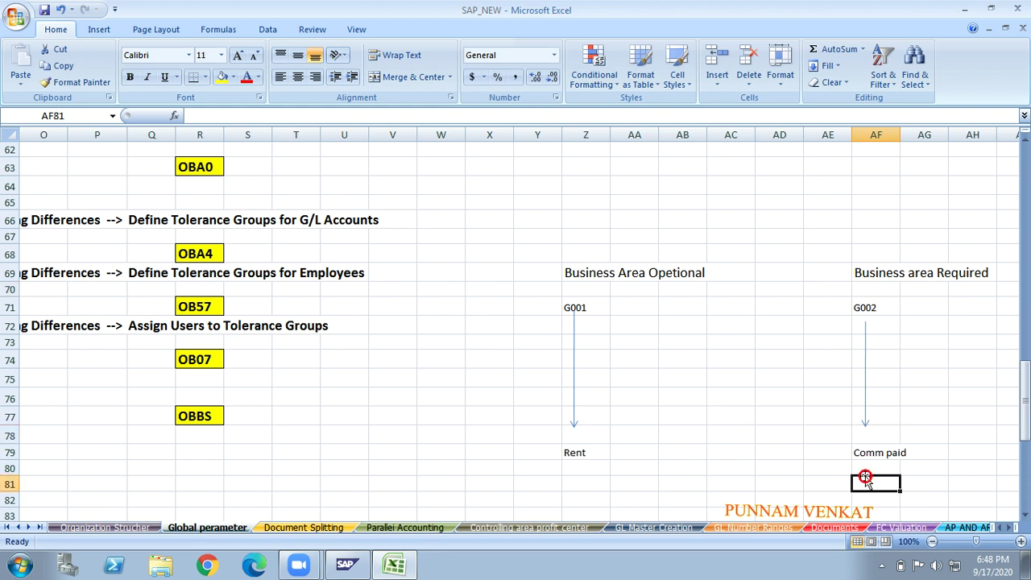
click(903, 279)
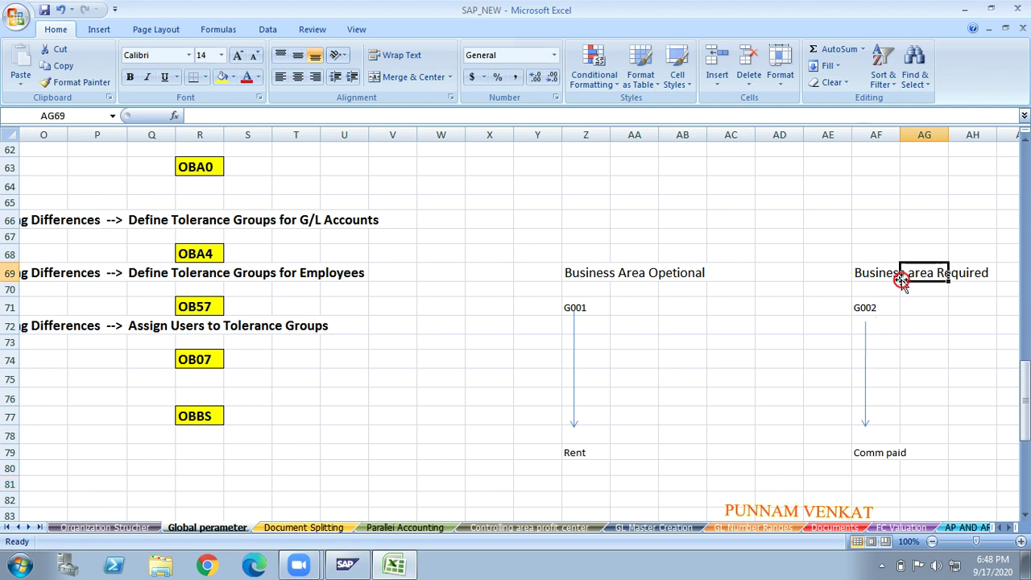
click(575, 360)
click(865, 374)
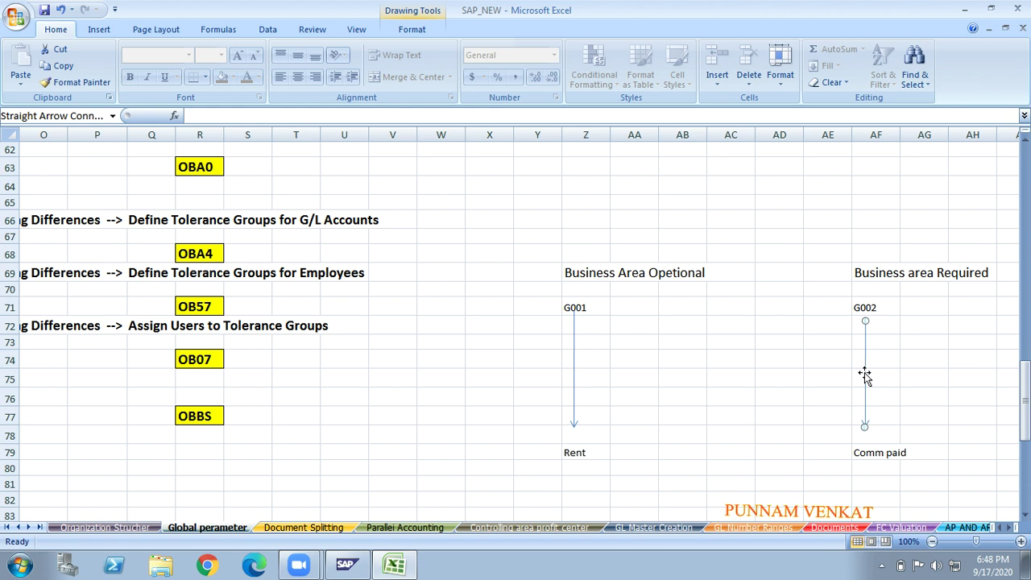
click(574, 360)
click(871, 376)
click(571, 449)
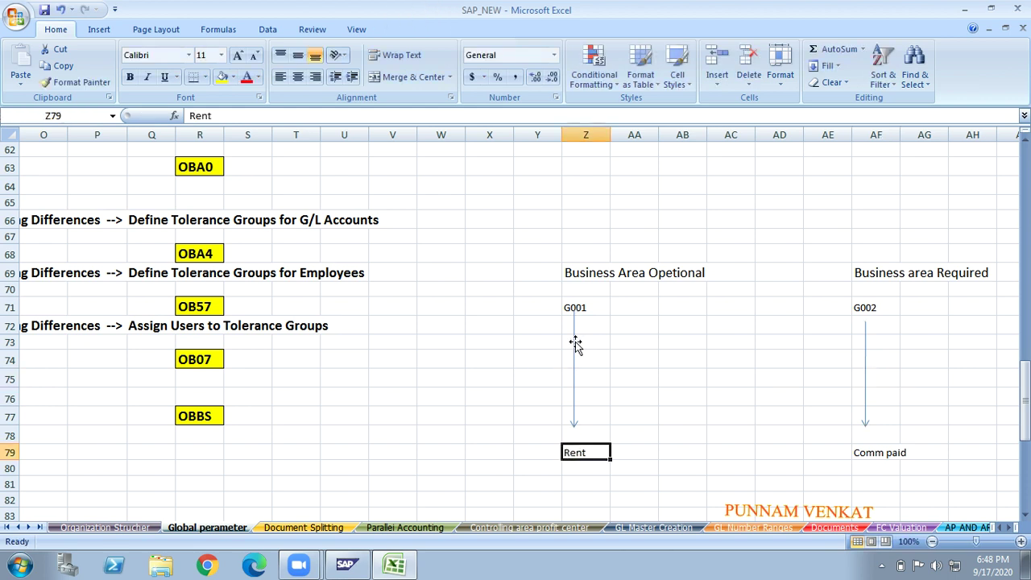
click(589, 307)
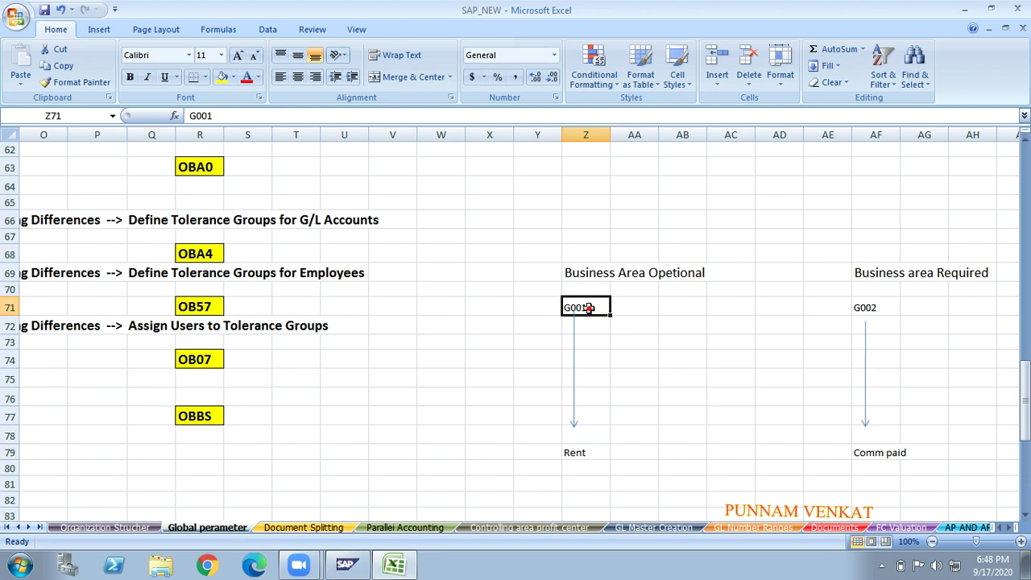
click(580, 448)
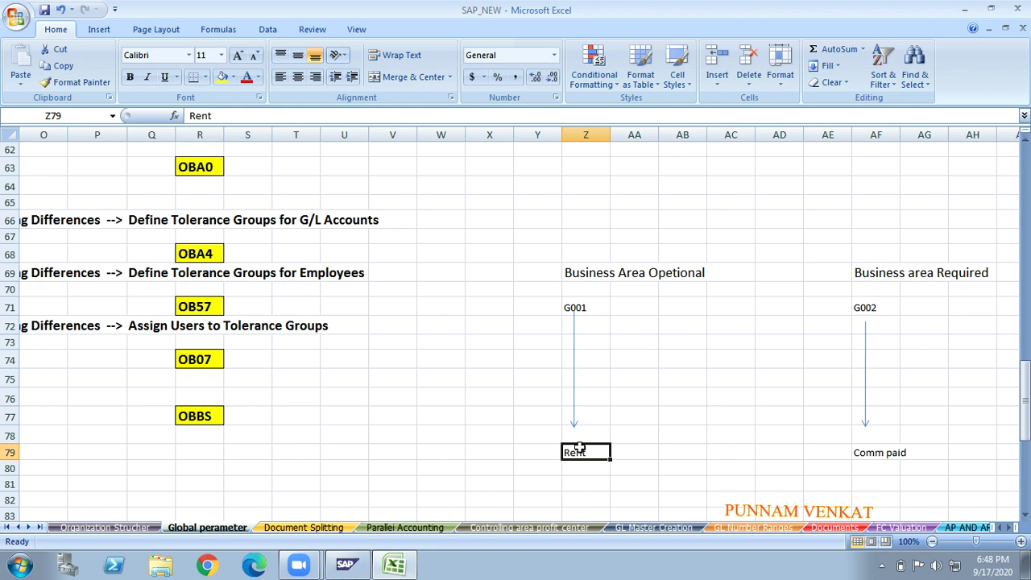
click(520, 396)
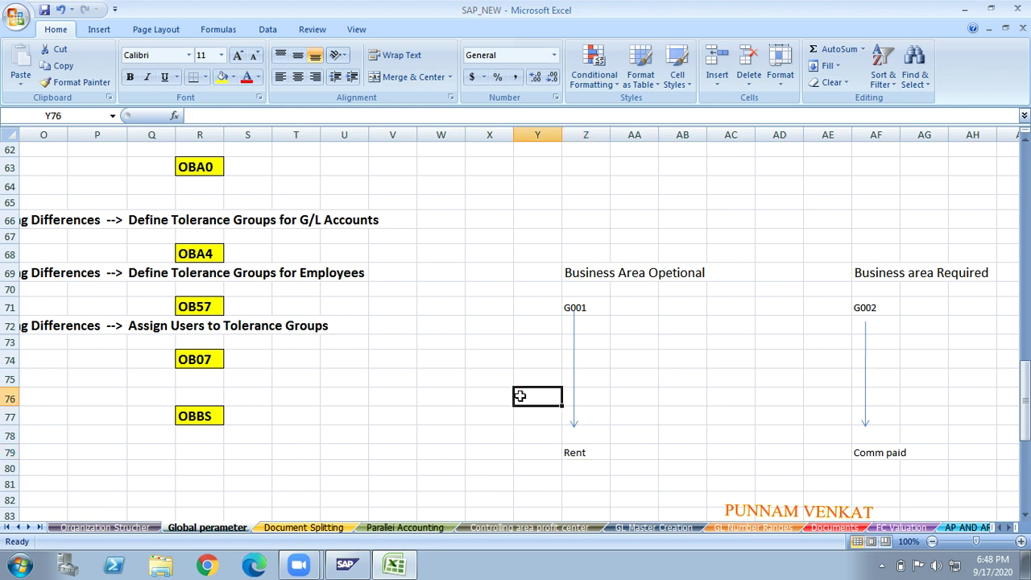
- Clear the G001/G002 field-status note text from the Y69:AI79 range
key(Up)
key(Up)
key(Up)
key(Up)
key(Up)
key(Up)
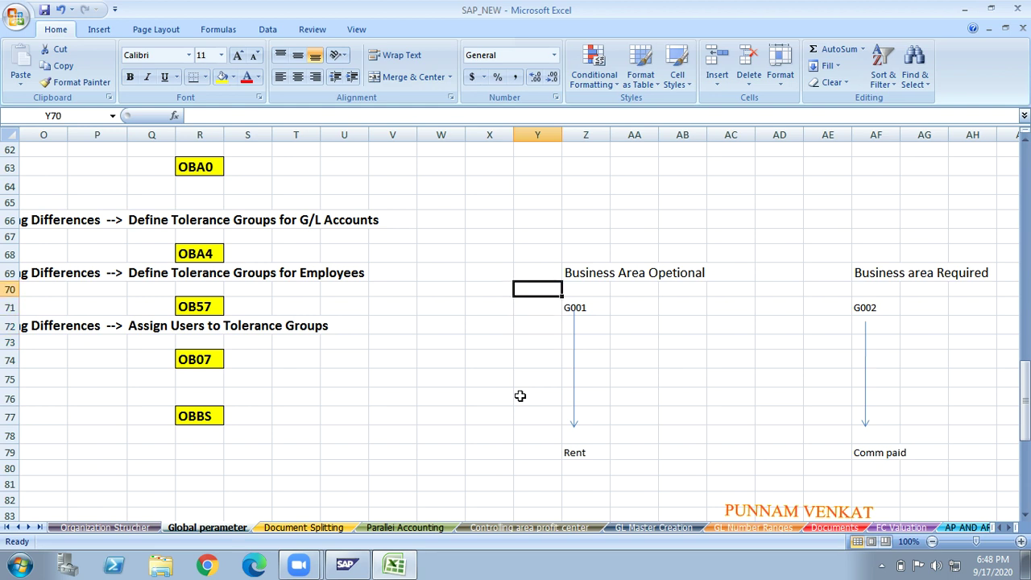
key(Up)
key(shift+Right)
key(shift+Right)
key(shift+Right)
key(shift+Right)
key(shift+Right)
key(shift+Right)
key(shift+Right)
key(shift+Right)
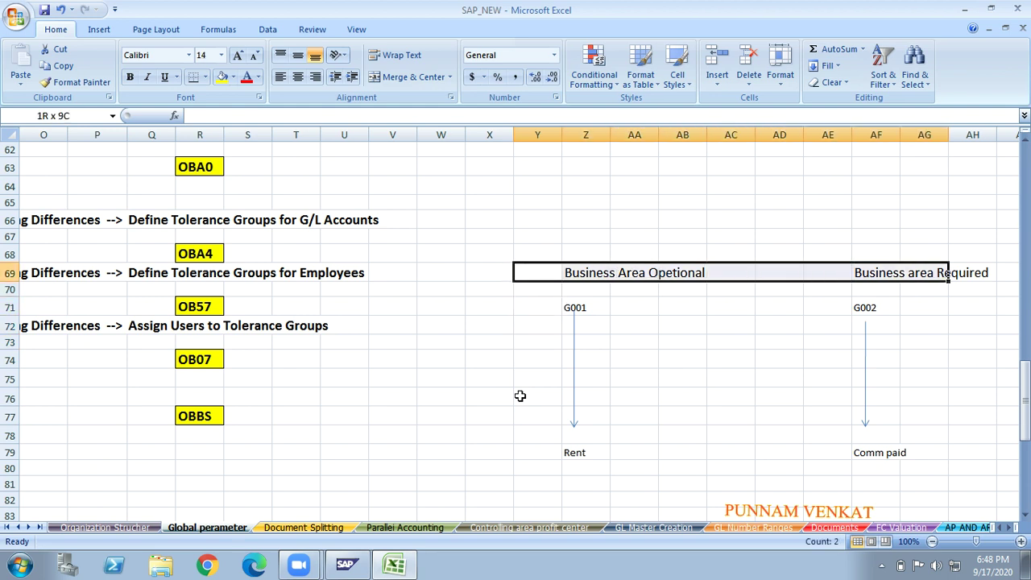
key(shift+Right)
key(shift+Right)
key(shift+Down)
key(shift+Down)
key(shift+Down)
key(shift+Down)
key(shift+Down)
key(shift+Down)
key(shift+Down)
key(shift+Down)
key(shift+Down)
key(shift+Down)
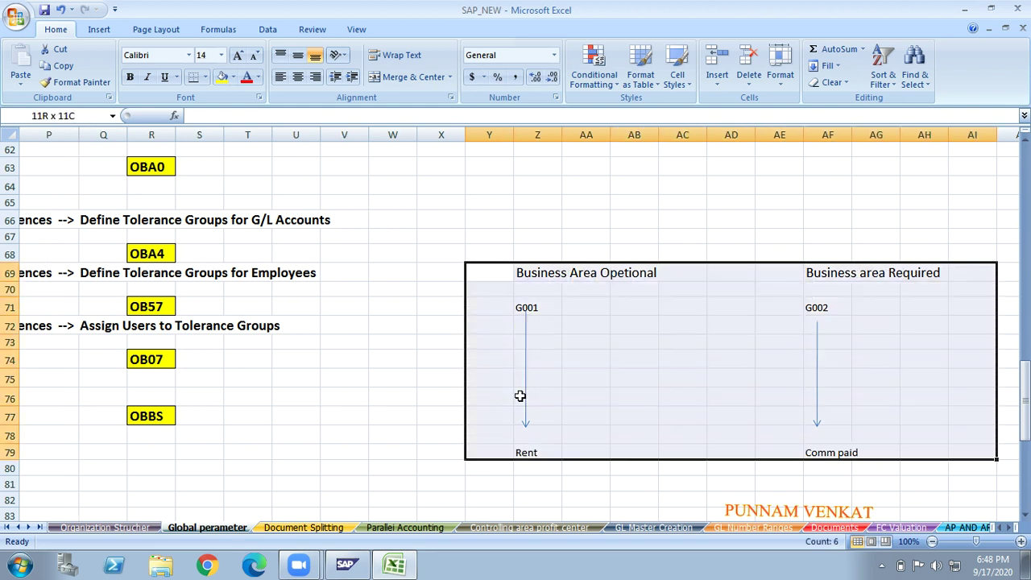
key(Delete)
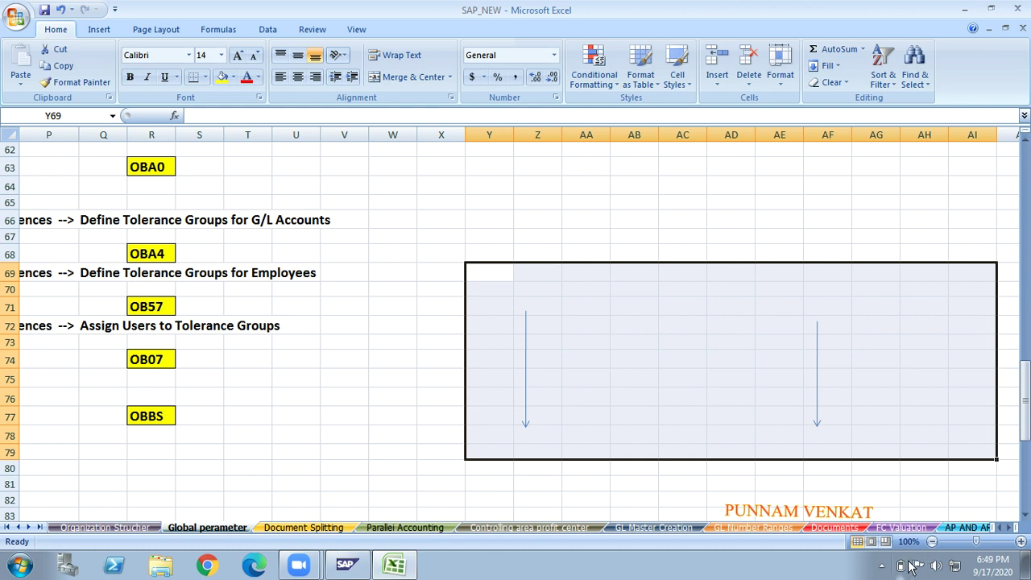
- Delete the left arrow under the former G001 entry
click(882, 566)
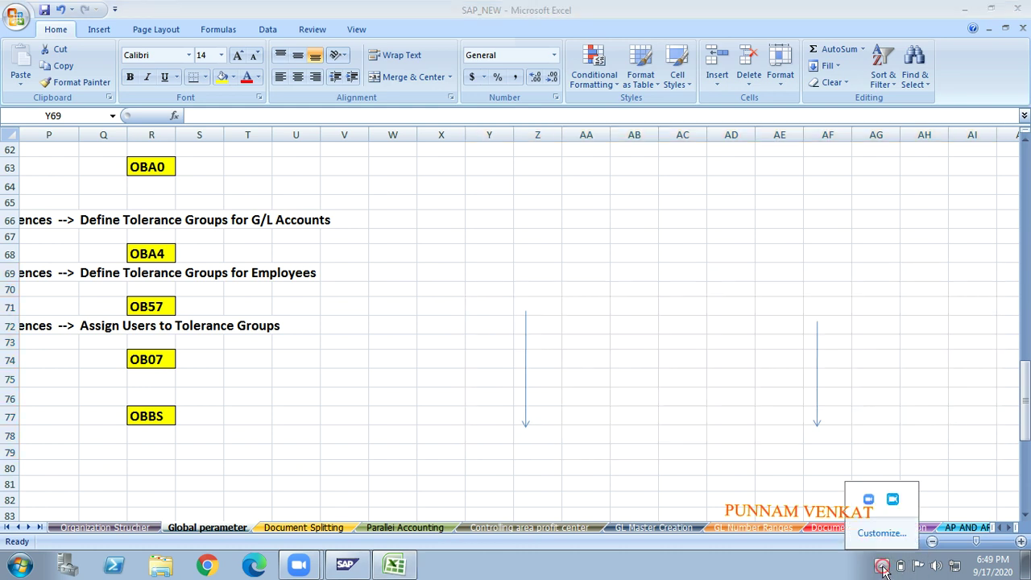
click(524, 392)
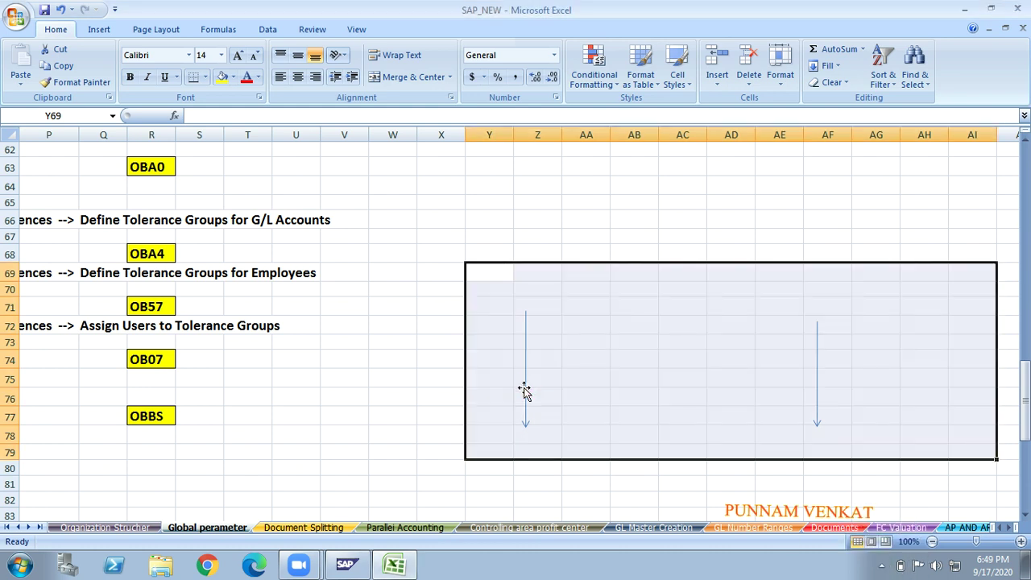
click(524, 391)
key(Delete)
- Delete the remaining arrow in column AF and return to the step list in column A
key(Right)
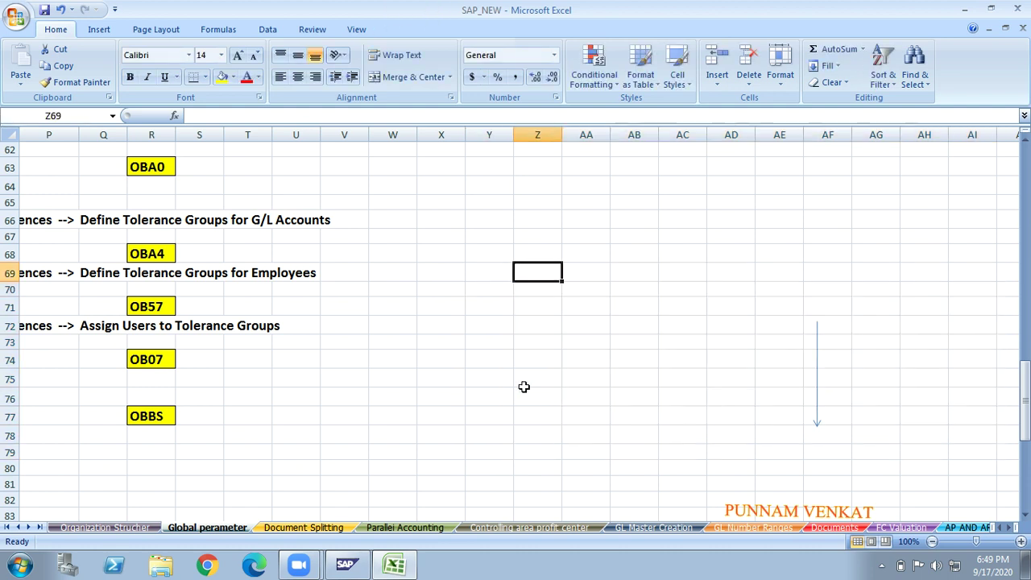
key(Right)
key(Right)
key(Right)
key(Right)
key(Right)
key(Right)
key(Down)
key(Down)
key(Down)
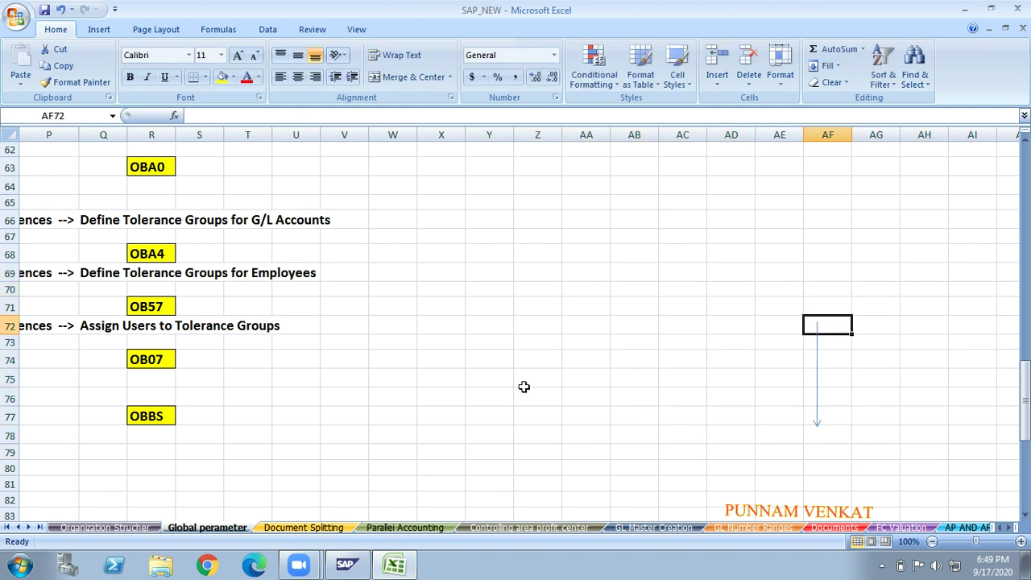
click(816, 378)
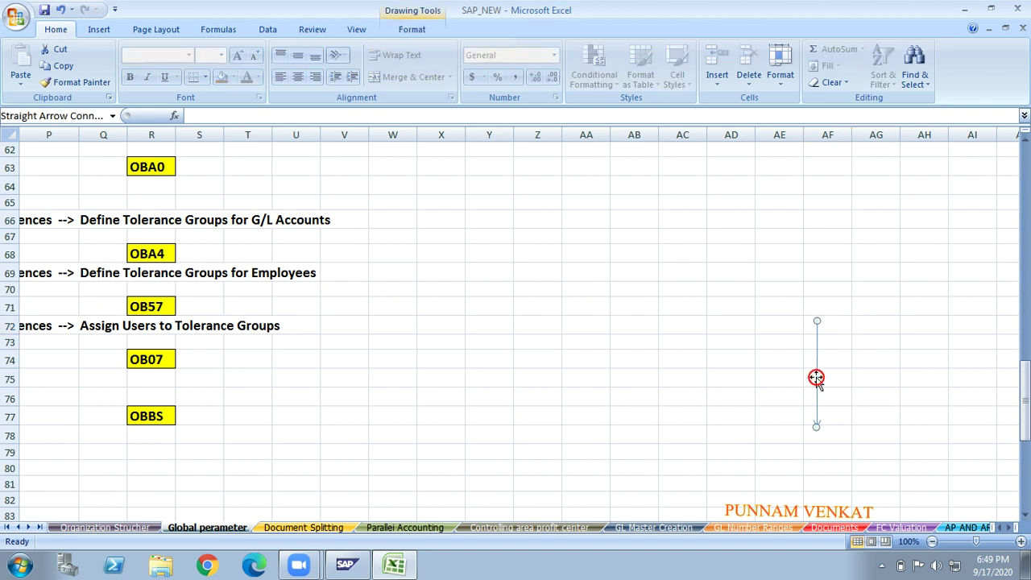
key(Delete)
key(Left)
key(Left)
key(Left)
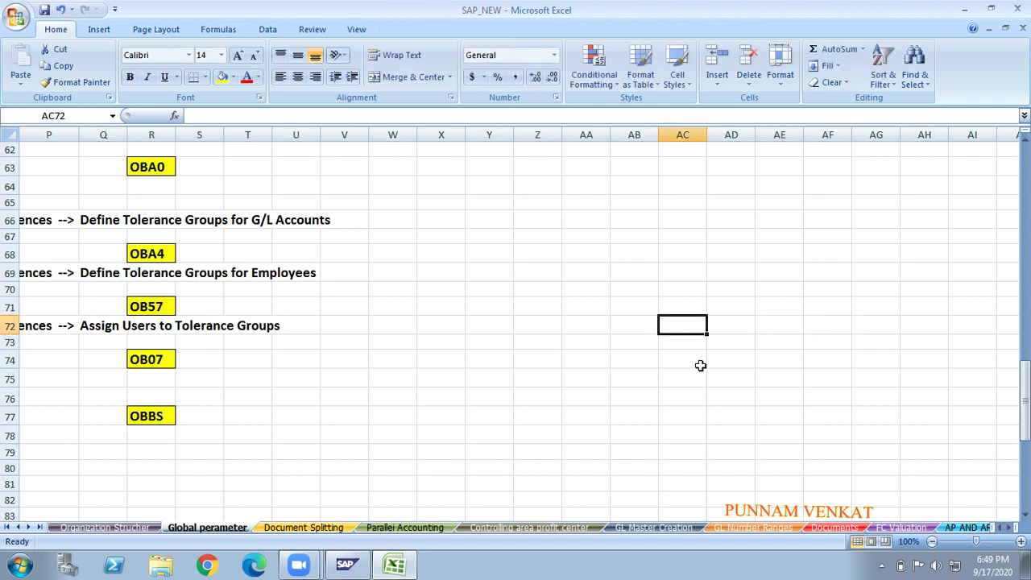
key(Left)
key(Left)
key(Left)
key(Left)
key(Left)
key(Left)
key(Left)
key(Left)
key(Left)
key(Left)
key(Left)
key(Left)
key(Left)
key(Left)
key(Left)
key(Left)
key(Left)
key(Left)
key(Left)
key(Left)
key(Up)
key(Up)
key(Up)
key(Up)
key(Up)
key(Up)
key(Up)
key(Up)
key(Up)
key(Up)
key(Up)
key(Up)
key(Up)
key(Up)
key(Up)
key(Up)
key(Up)
key(Up)
key(Up)
key(Up)
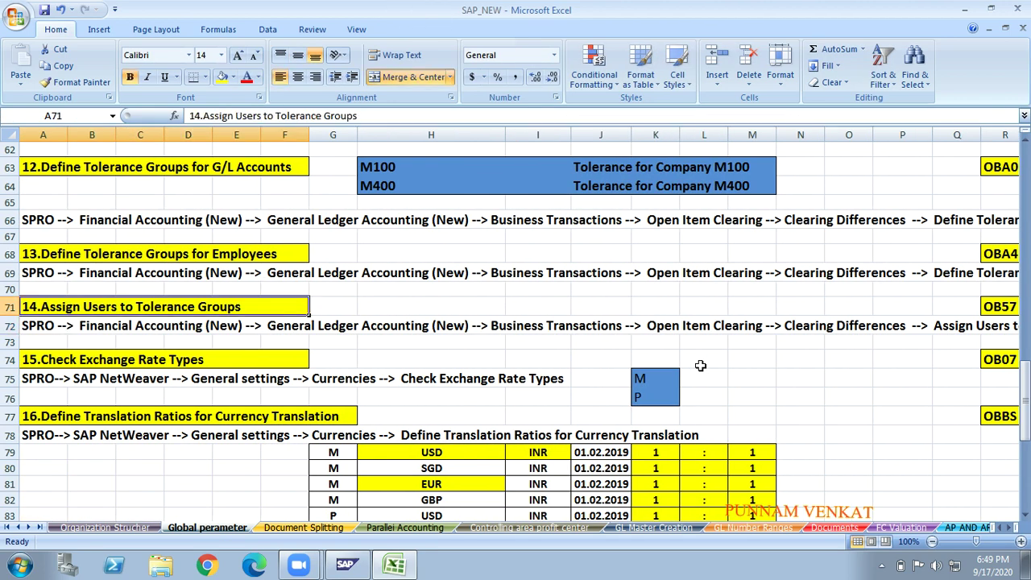
- Clear the MRFV field status entry beside the 10.Define Field Status Variants step
key(Down)
key(Down)
key(Down)
key(Down)
key(Down)
key(Down)
key(Down)
key(Down)
key(Down)
key(Down)
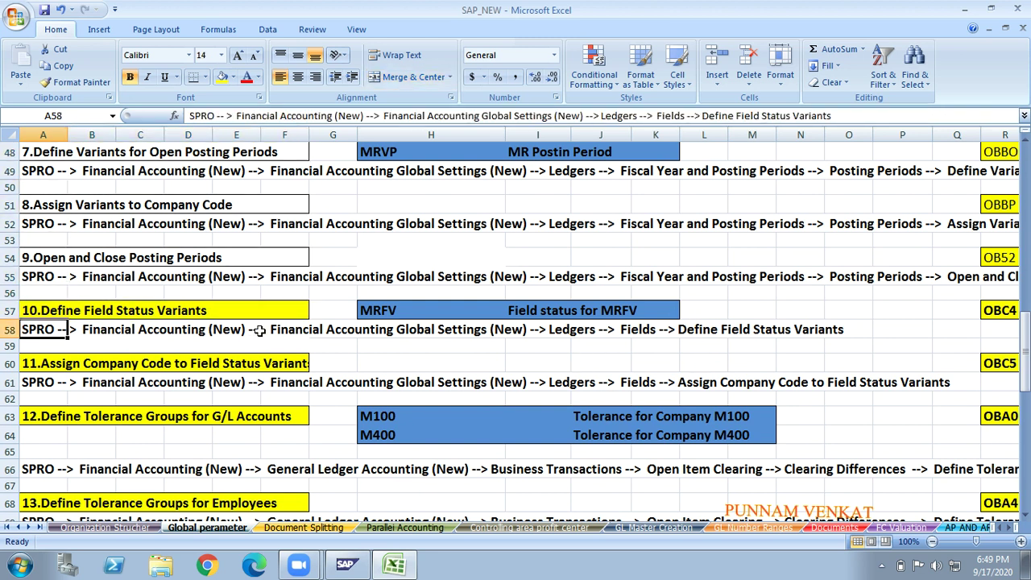
click(177, 311)
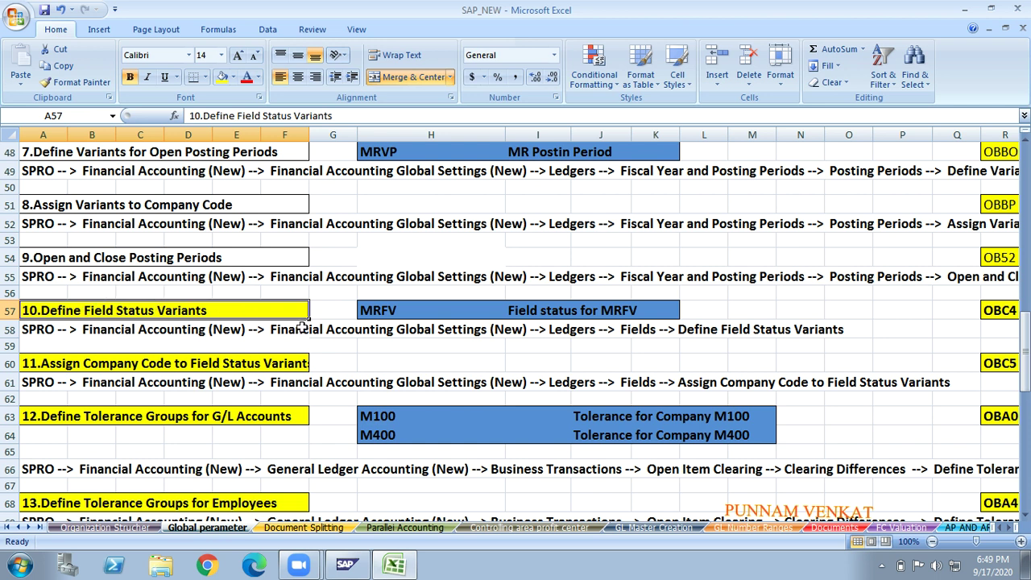
click(200, 330)
drag(391, 305, 661, 310)
key(Delete)
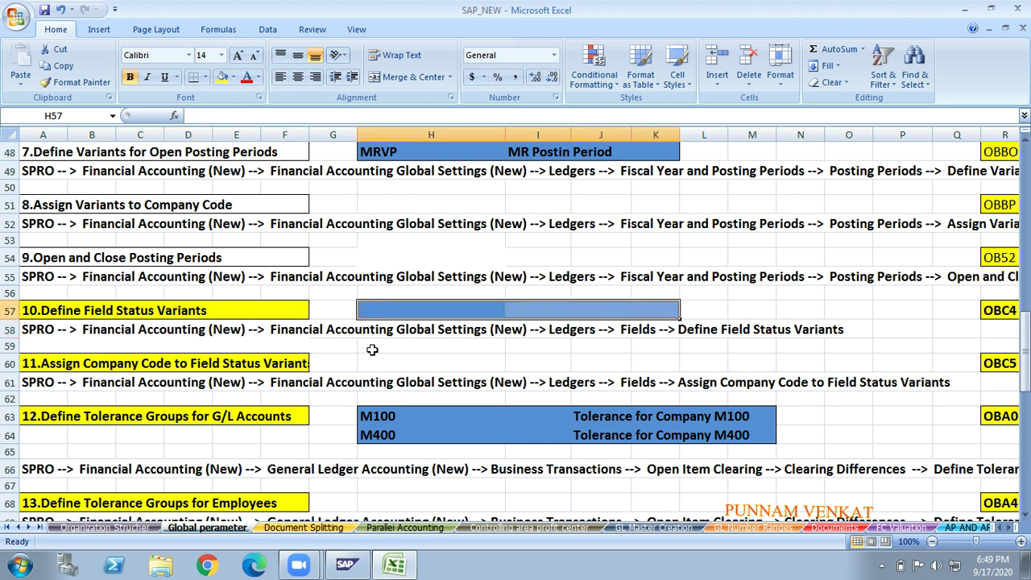
click(372, 348)
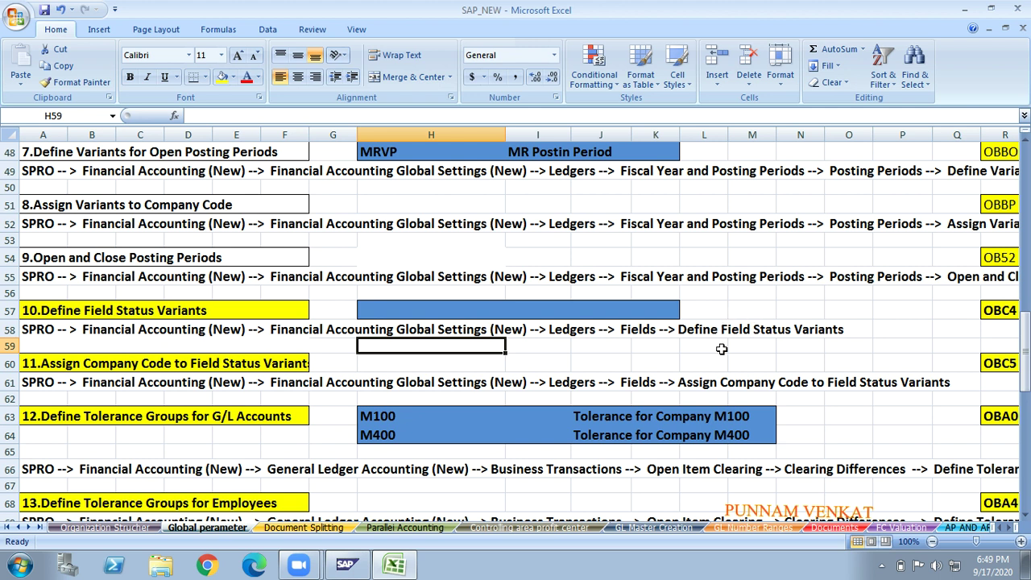
- Move to column S, then minimize Excel to show the desktop
key(Right)
key(Right)
key(Right)
key(Right)
key(Right)
key(Right)
key(Right)
key(Right)
key(Right)
key(Right)
key(Right)
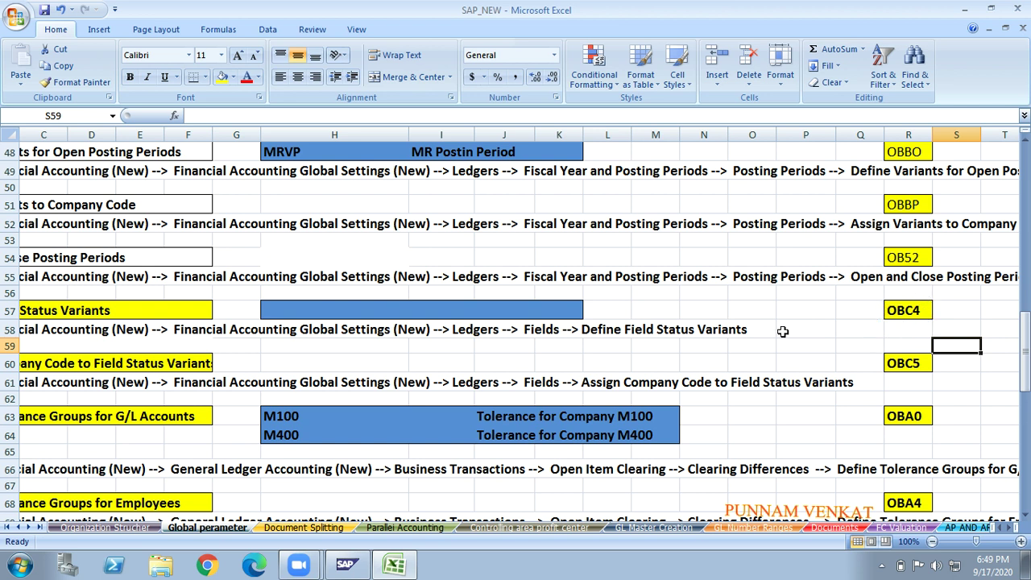
key(alt+Tab)
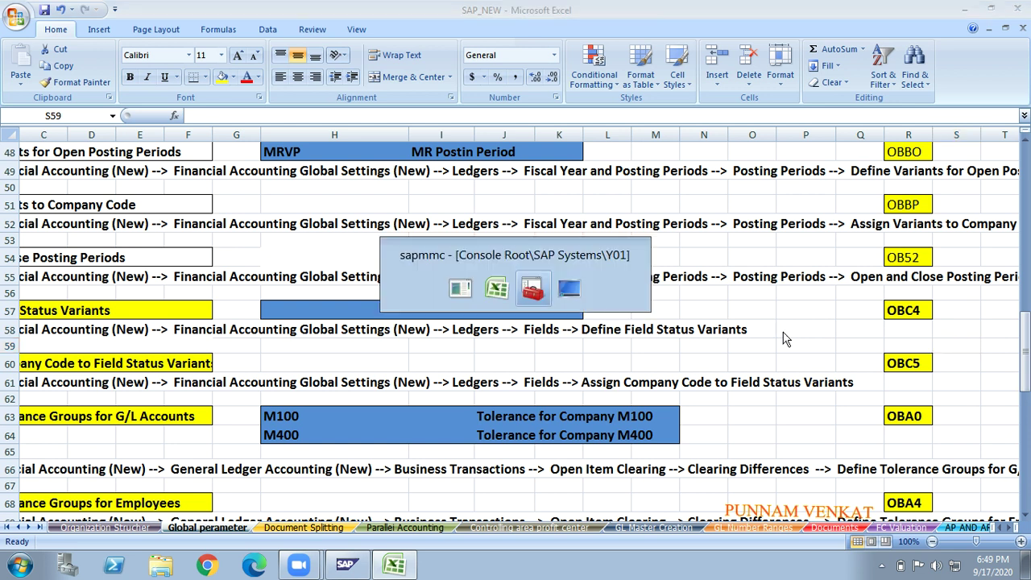
key(alt+Tab)
key(alt+Tab)
key(alt+Tab)
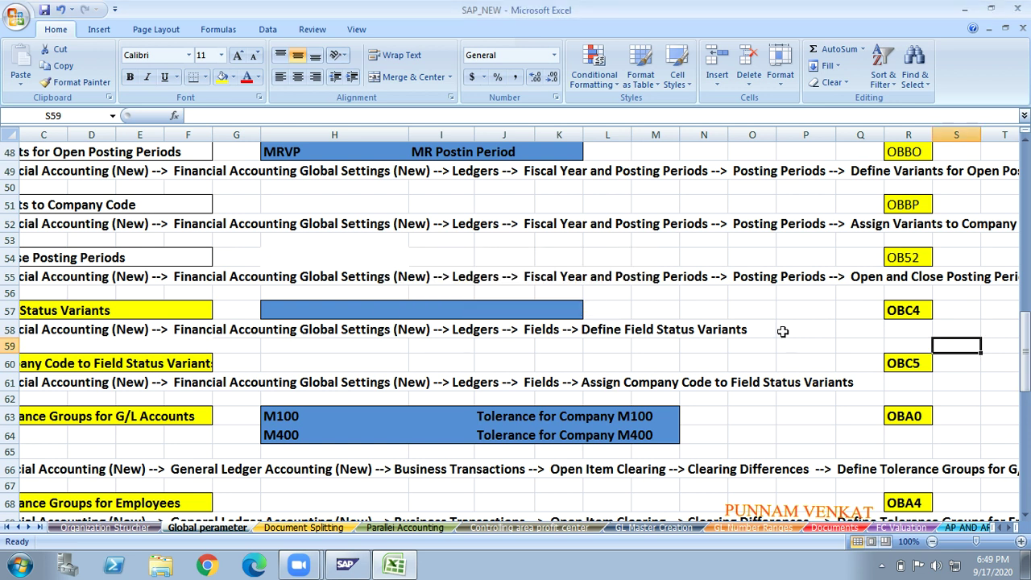
key(super+d)
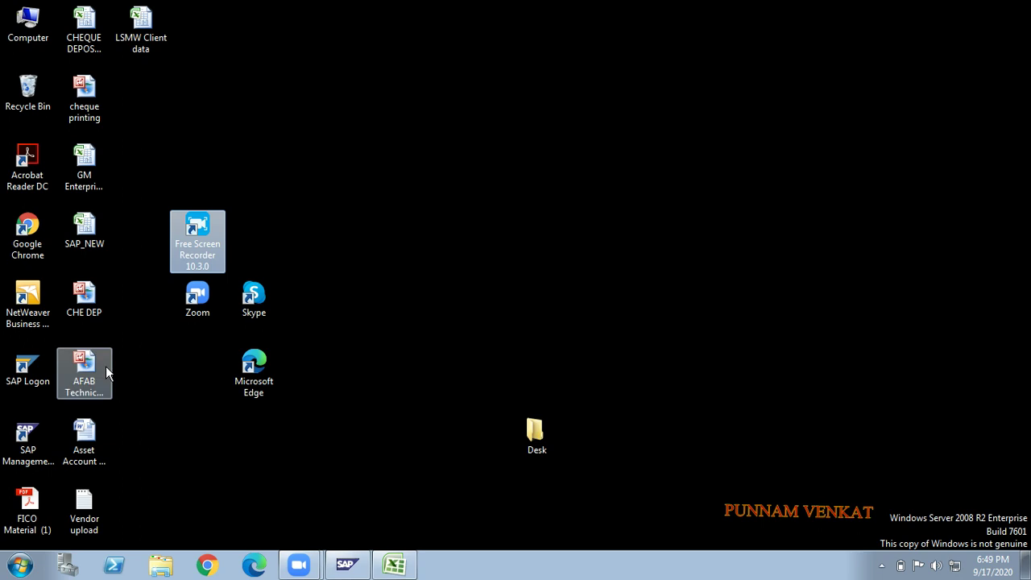
- Launch SAP Logon from the desktop and open the EHP7SR2-GST system connection
click(35, 370)
double_click(35, 371)
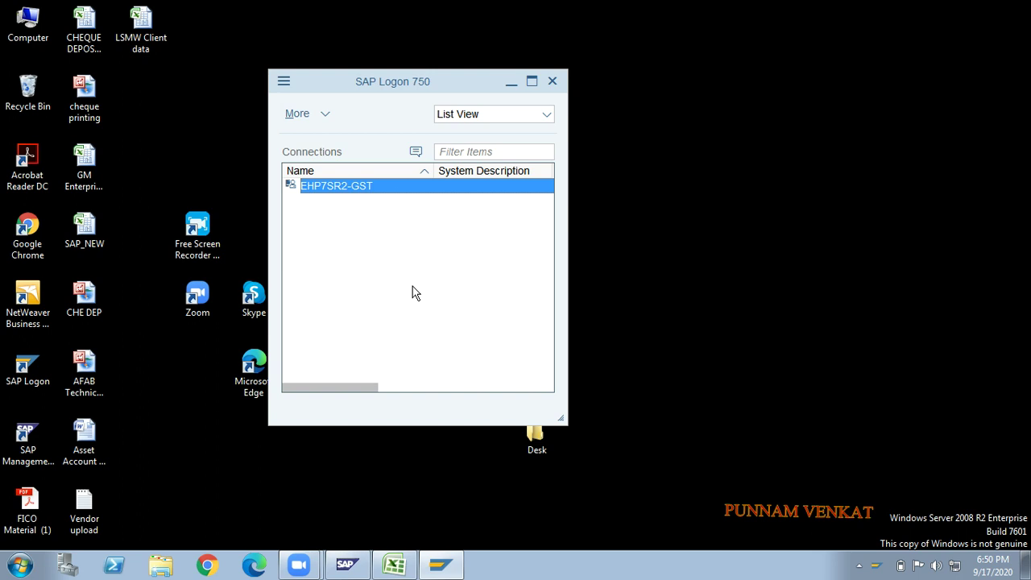
double_click(347, 186)
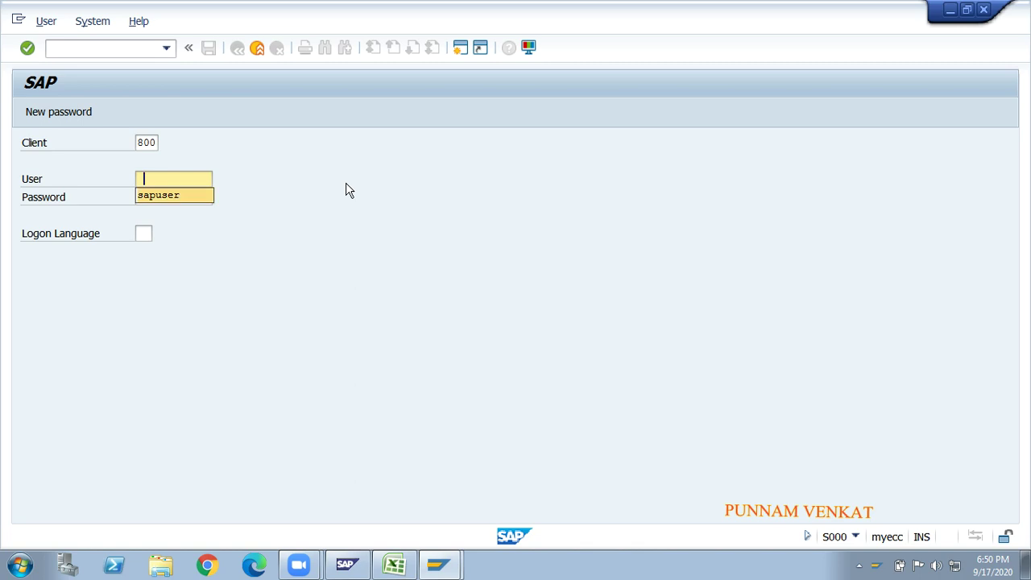
- Log on to client 800 with the user name and password, then return to the SAP_NEW workbook
text(sapuser)
key(Tab)
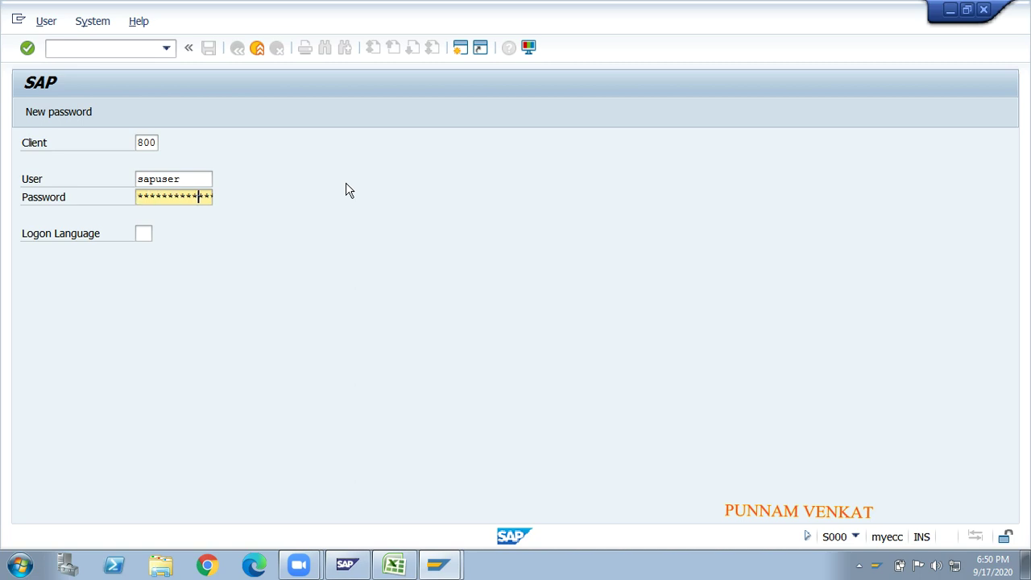
key(Return)
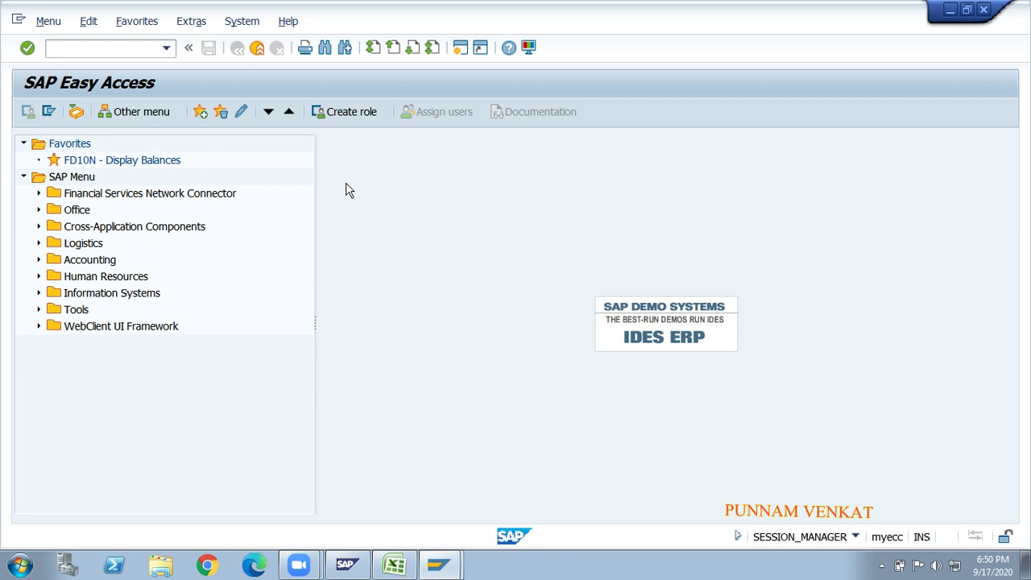
key(alt+Tab)
key(alt+Tab)
key(alt+Tab)
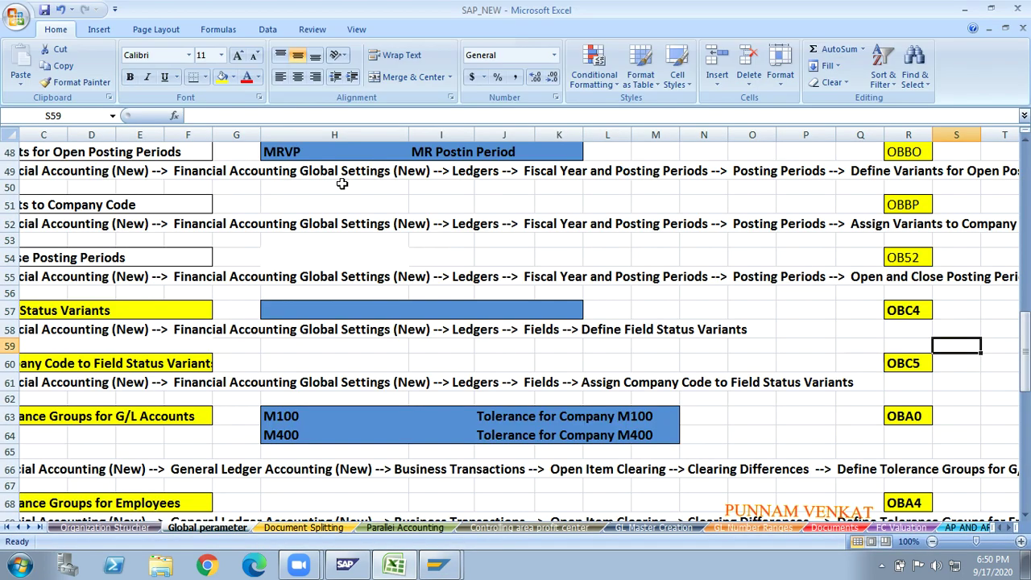
- Zoom the sheet to 90% and review row 58's menu path and the OBC4 transaction code
click(97, 295)
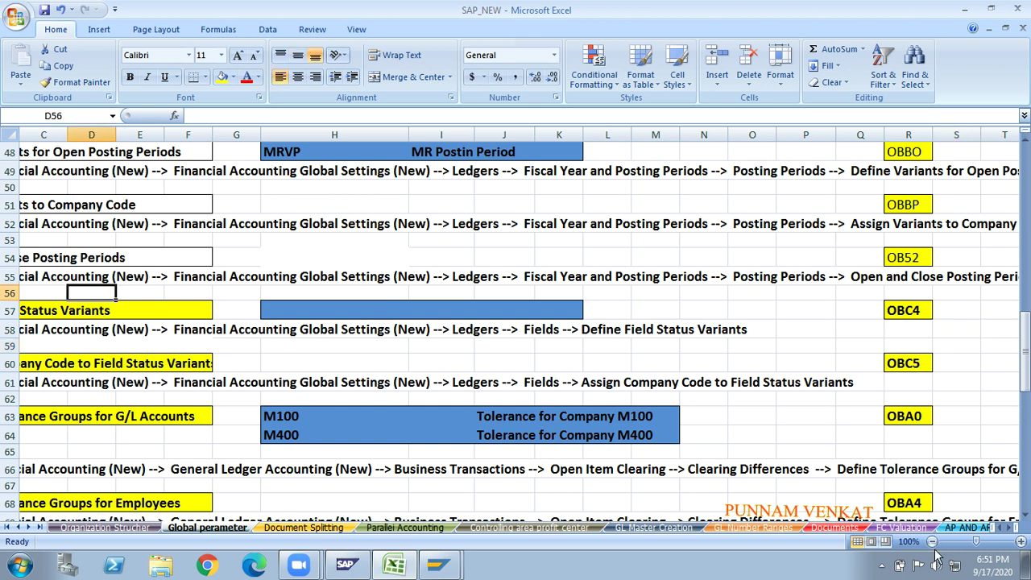
click(932, 541)
click(932, 542)
click(932, 542)
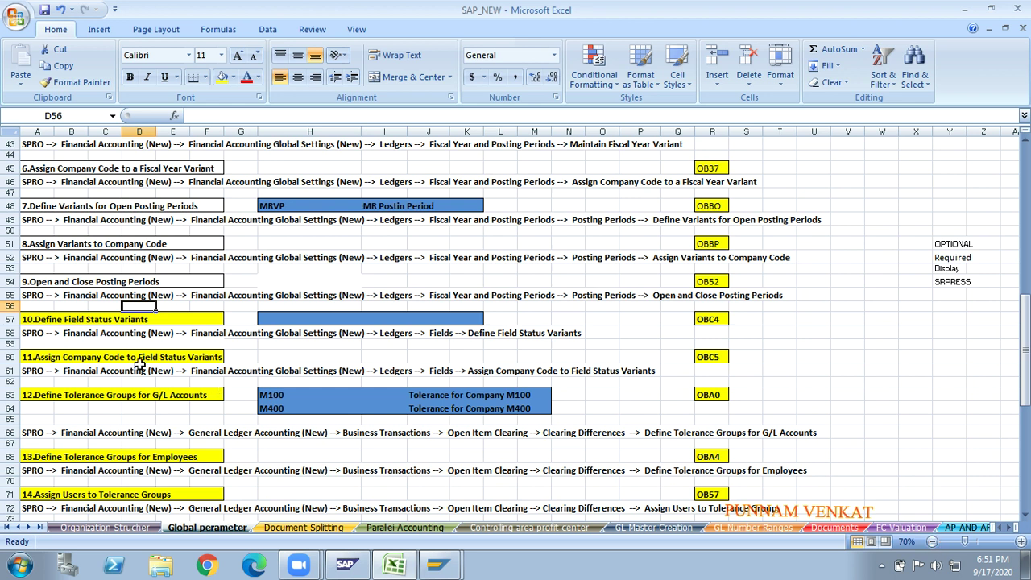
click(1021, 541)
click(1021, 541)
click(612, 438)
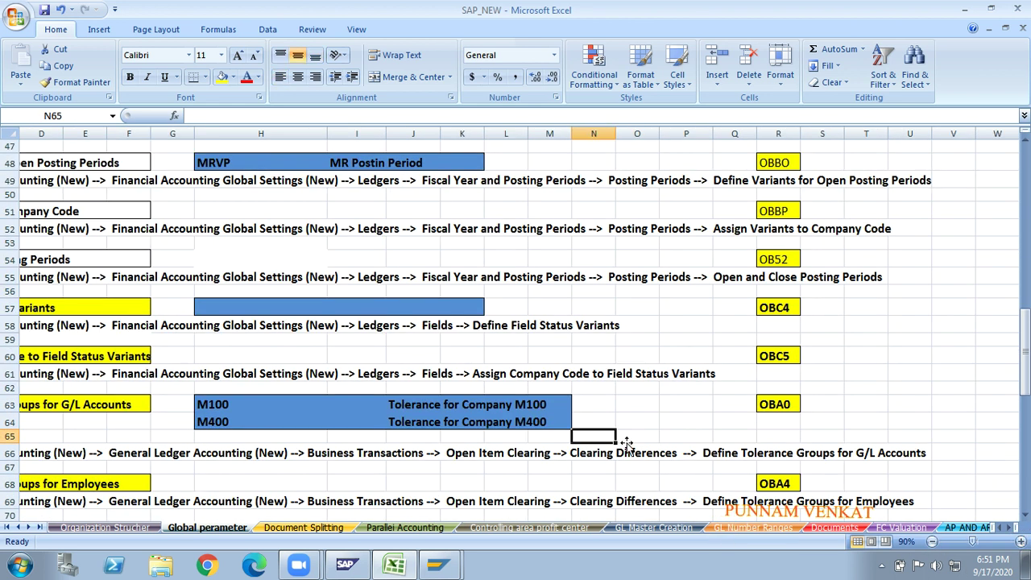
key(Home)
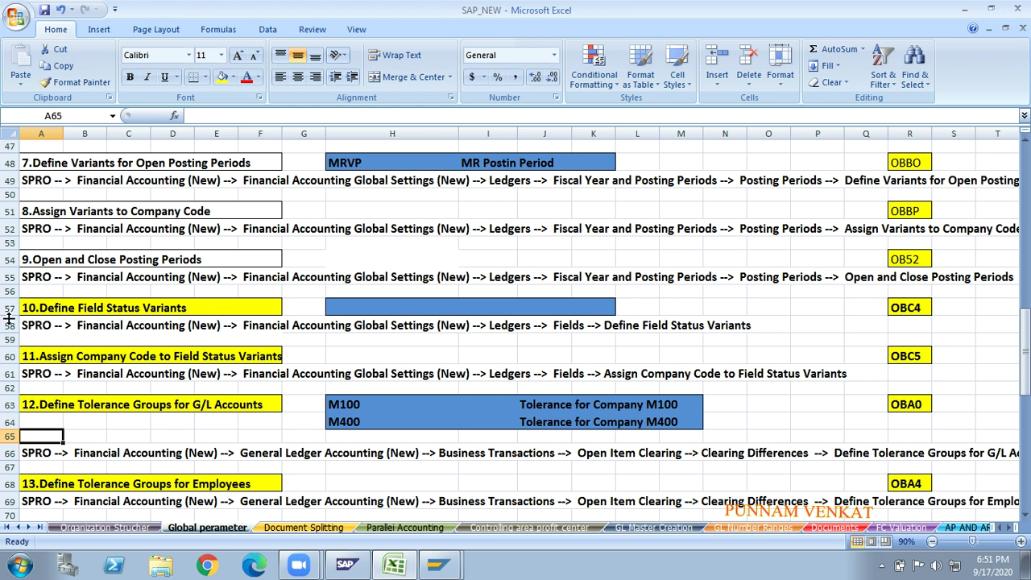
click(6, 326)
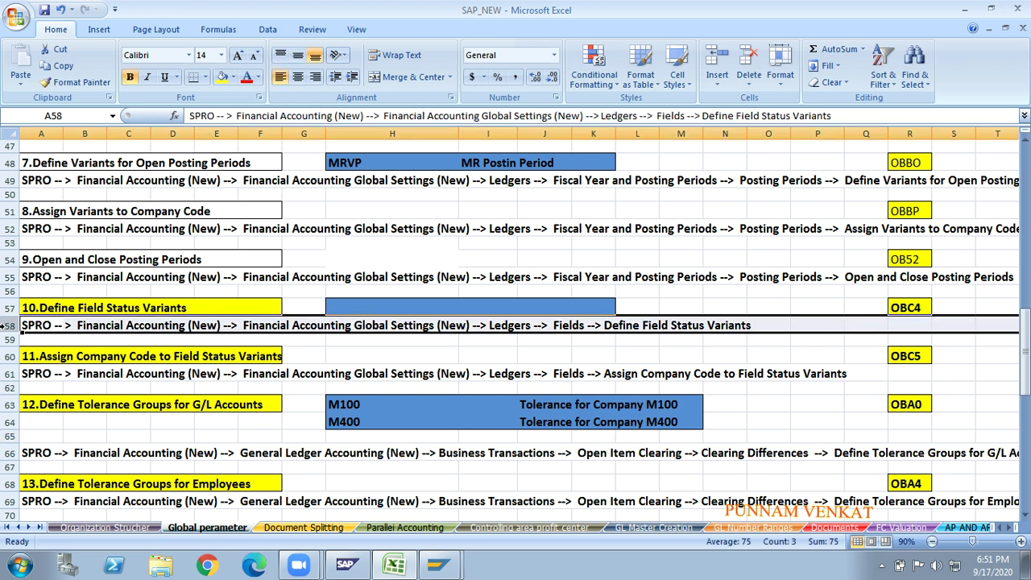
click(908, 311)
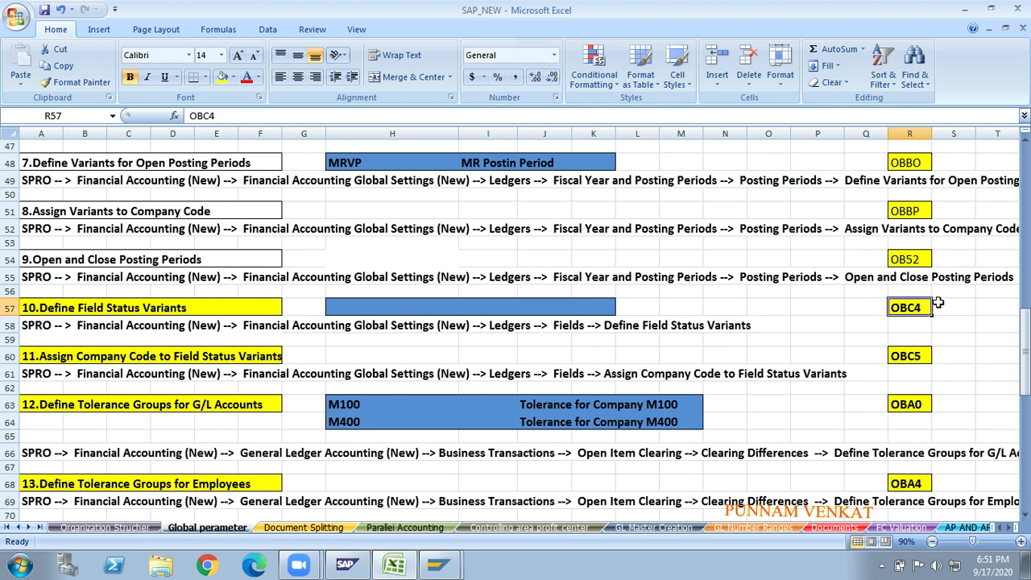
click(13, 325)
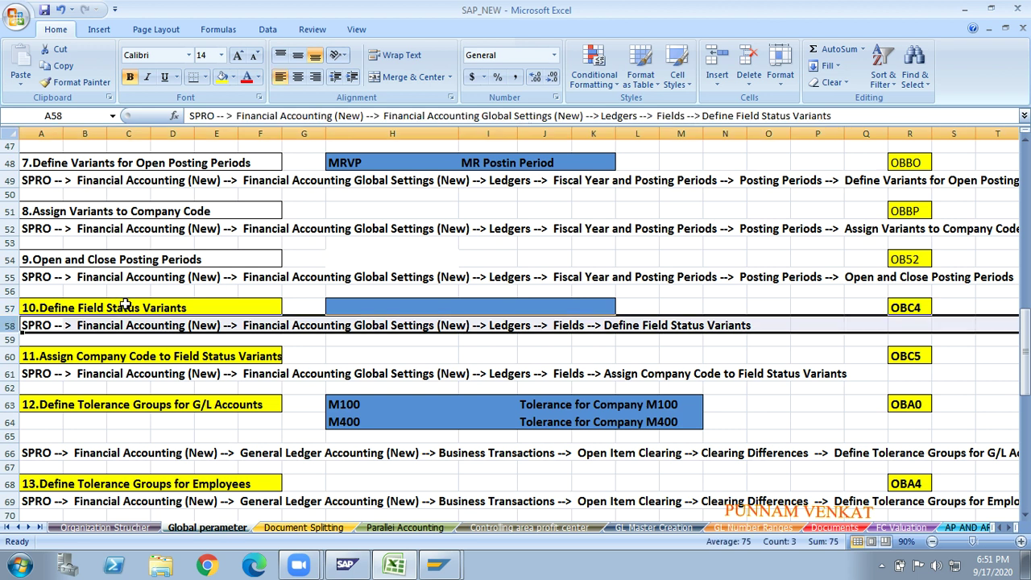
key(alt+Tab)
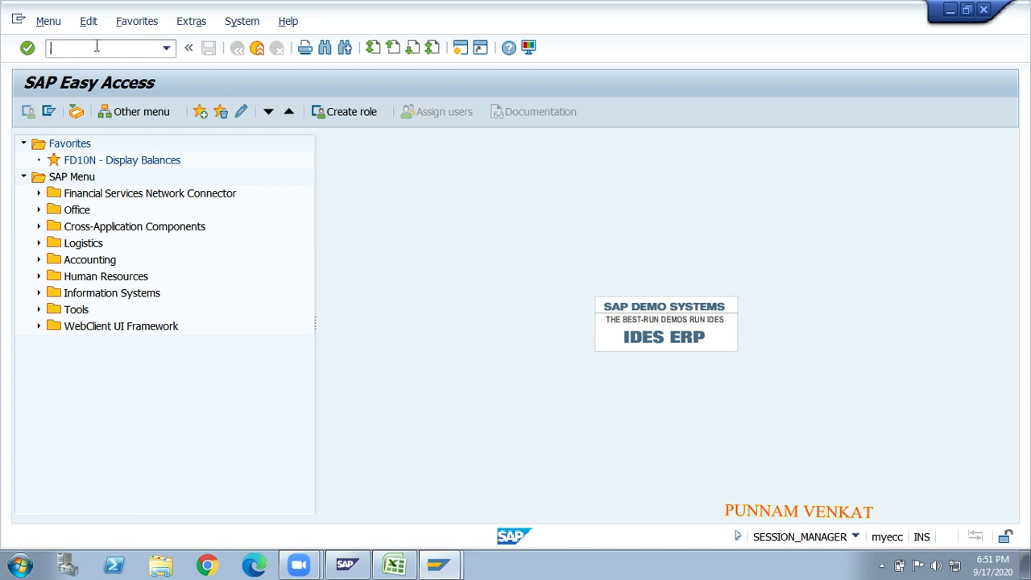
- Run transaction SPRO and open the SAP Reference IMG tree
click(97, 47)
text(spro)
key(Return)
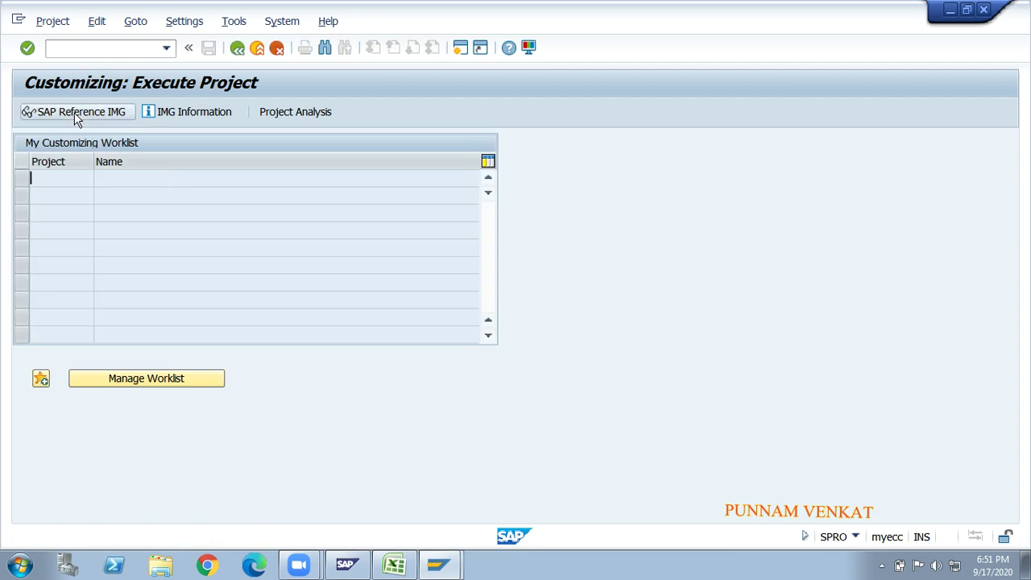
click(77, 117)
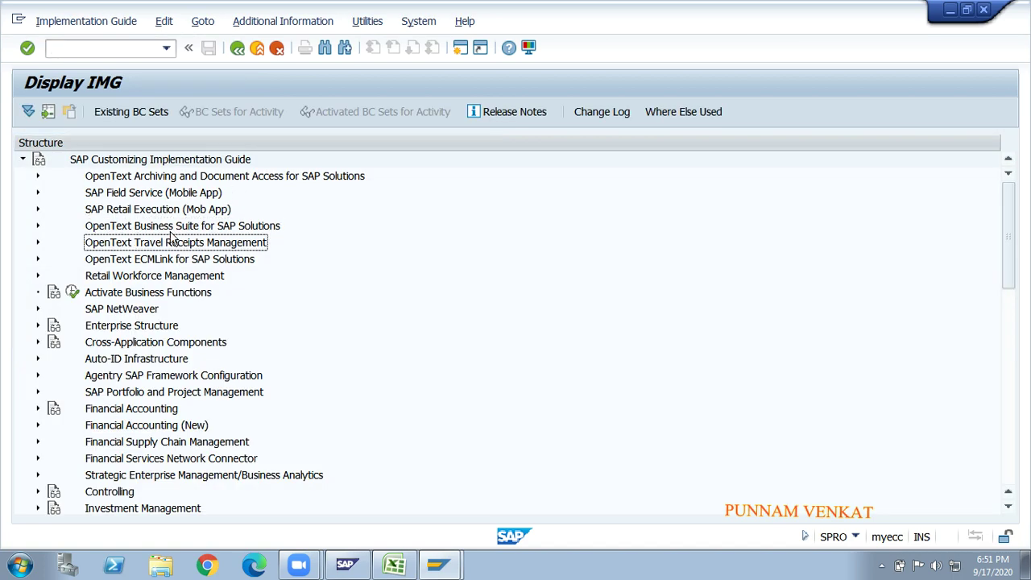
- Expand Financial Accounting (New) > Global Settings (New) > Ledgers > Fields to Define Field Status Variants
key(Down)
key(Down)
key(Down)
key(Down)
key(Return)
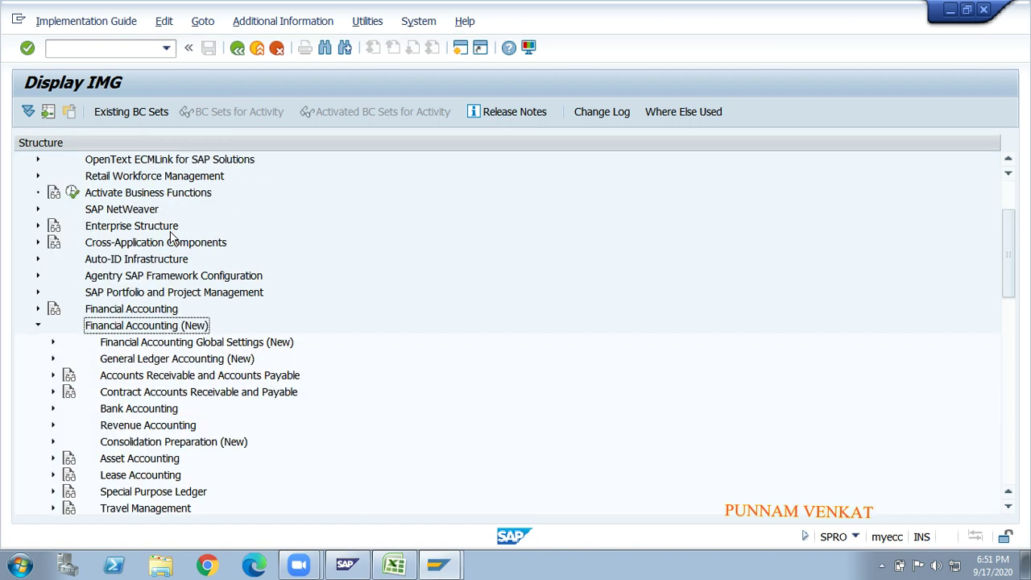
key(Down)
key(Down)
key(Up)
key(Return)
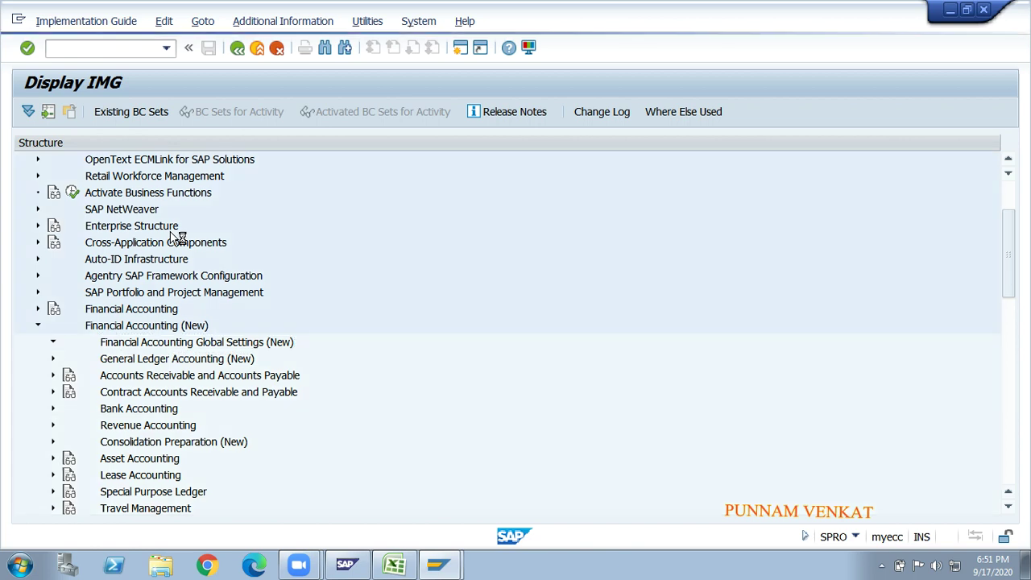
key(Down)
key(Return)
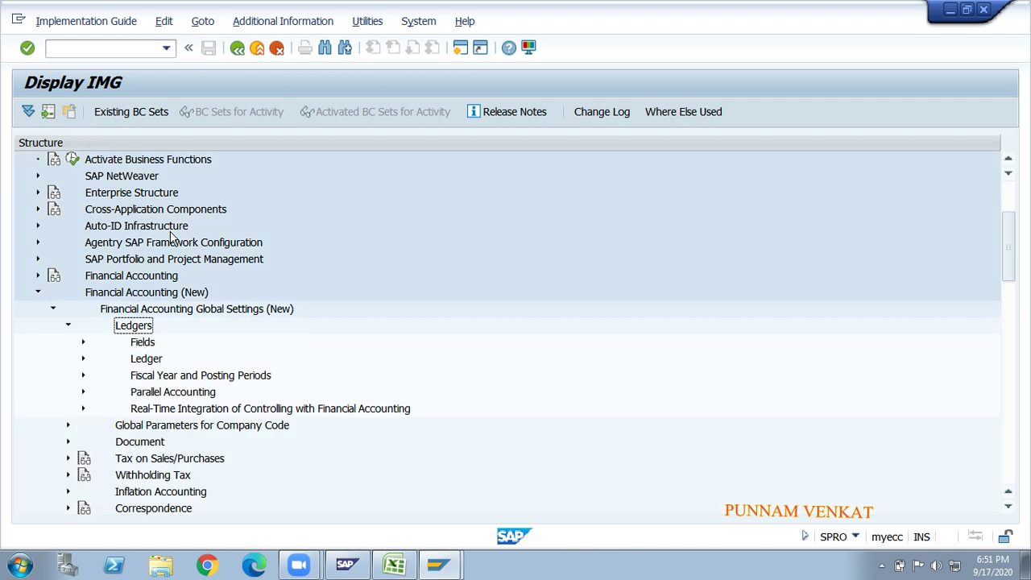
key(Down)
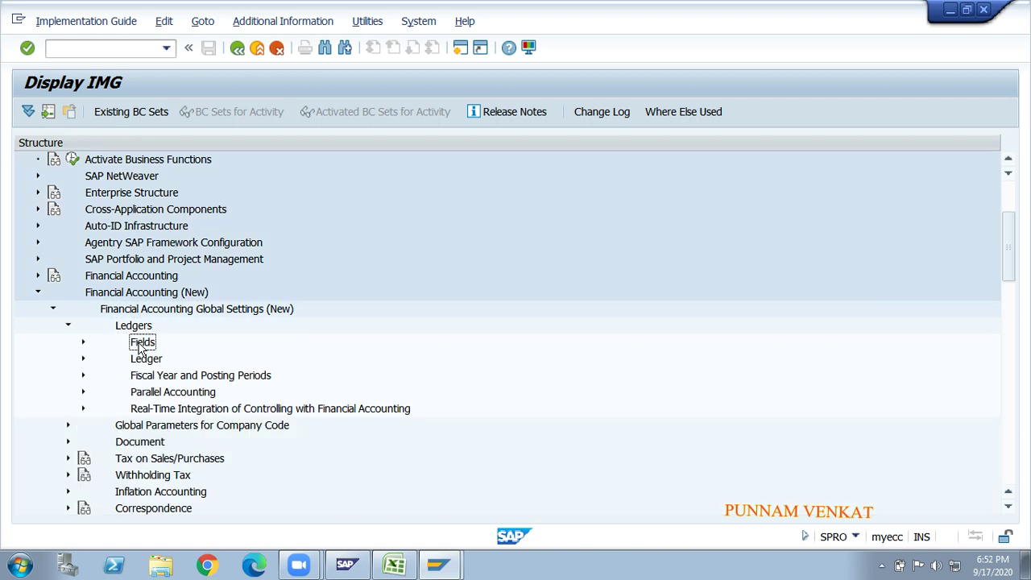
key(Return)
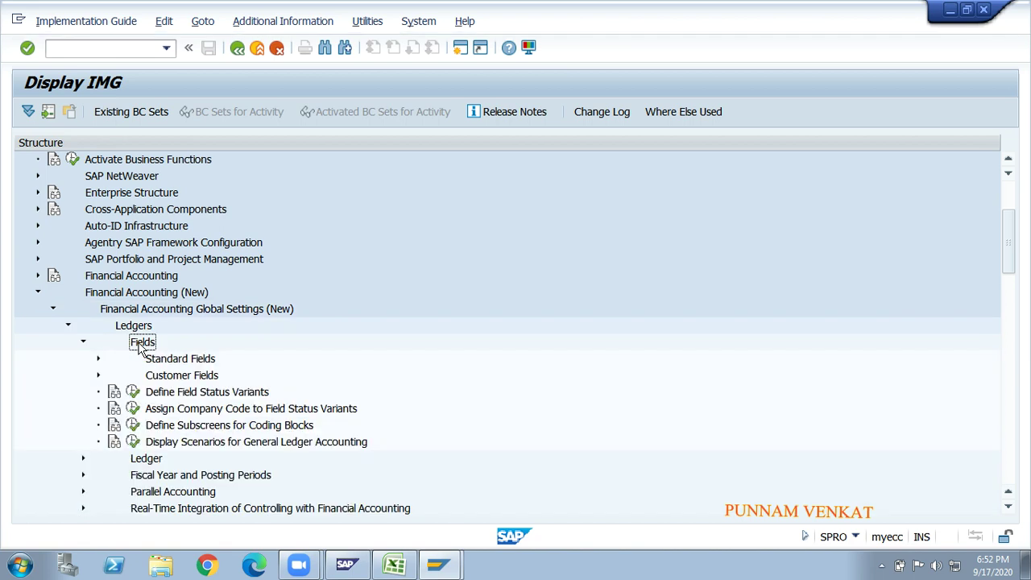
key(Down)
key(Down)
key(Down)
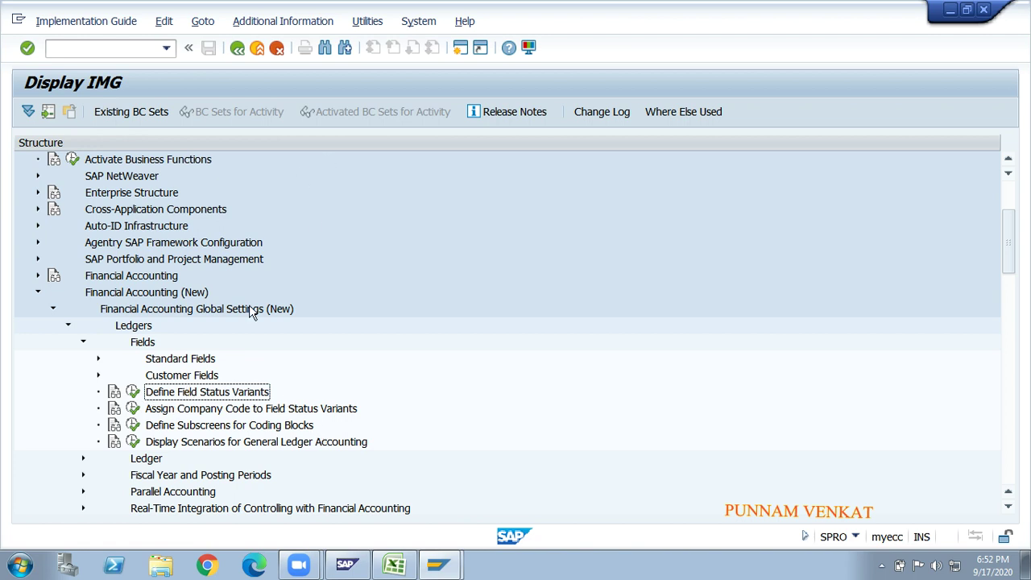
- Display IMG activity keys in a widened column, then execute Define Field Status Variants
click(284, 22)
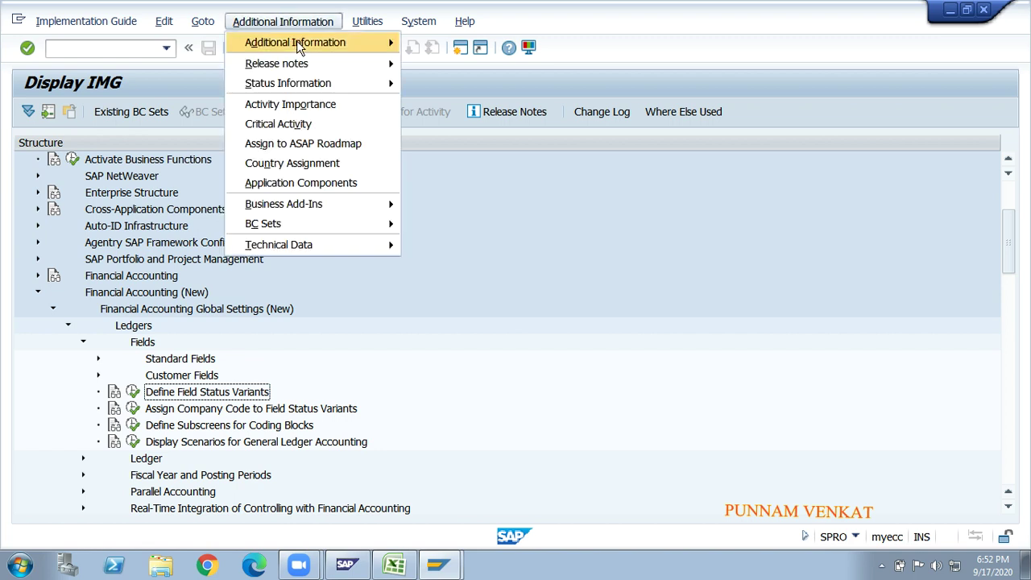
mouse_move(298, 42)
mouse_move(450, 64)
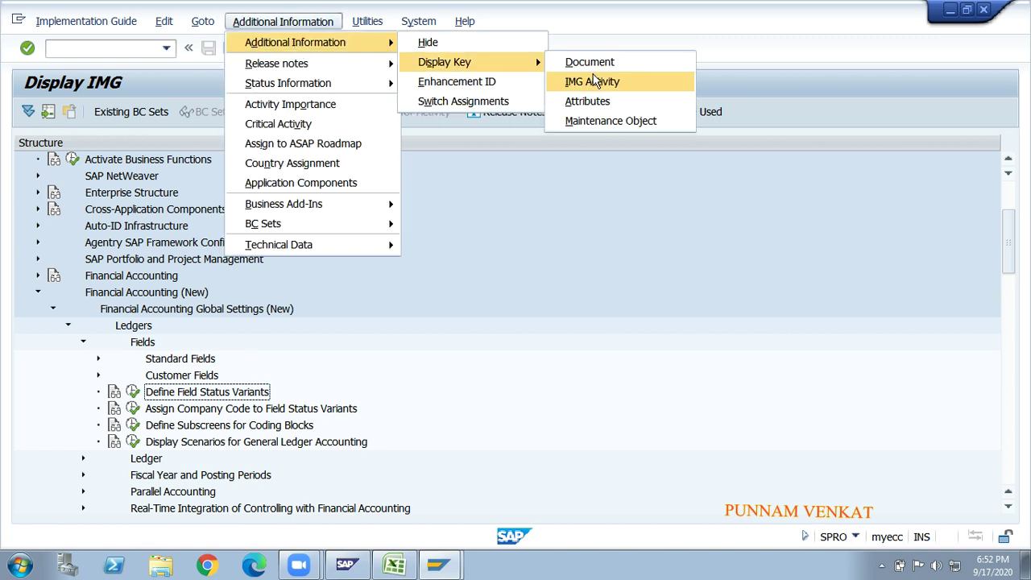
click(595, 81)
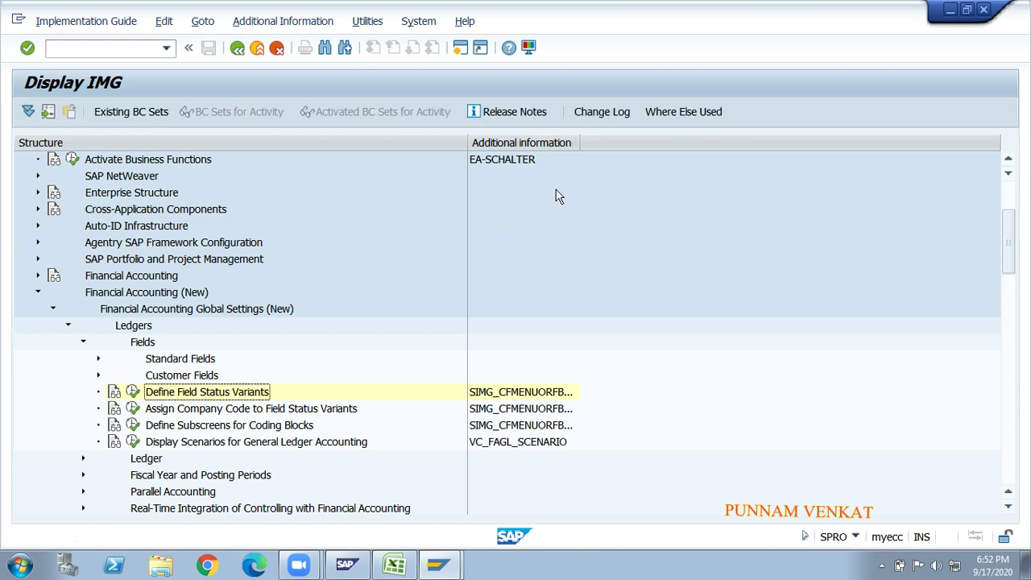
click(298, 25)
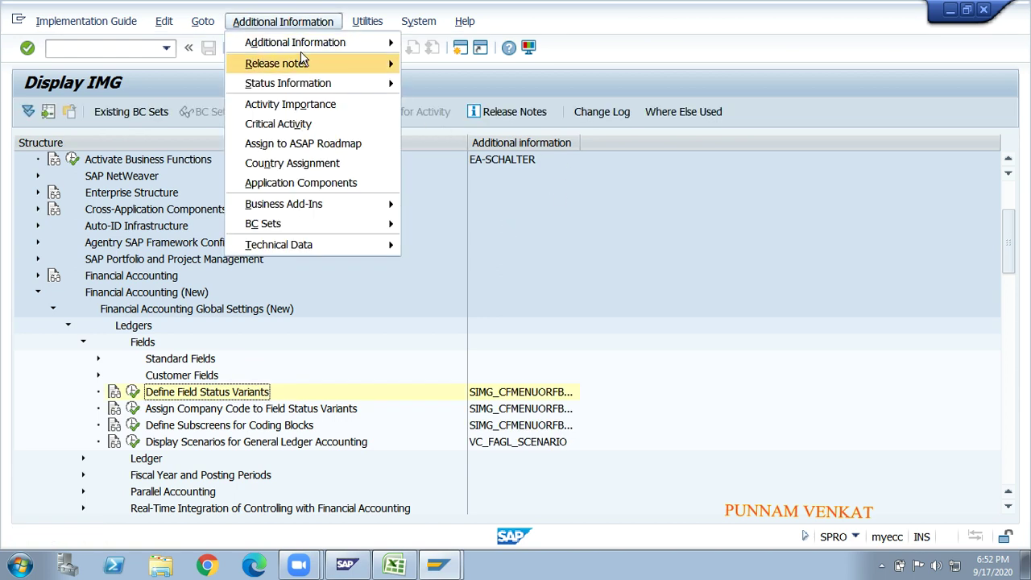
mouse_move(305, 47)
mouse_move(456, 64)
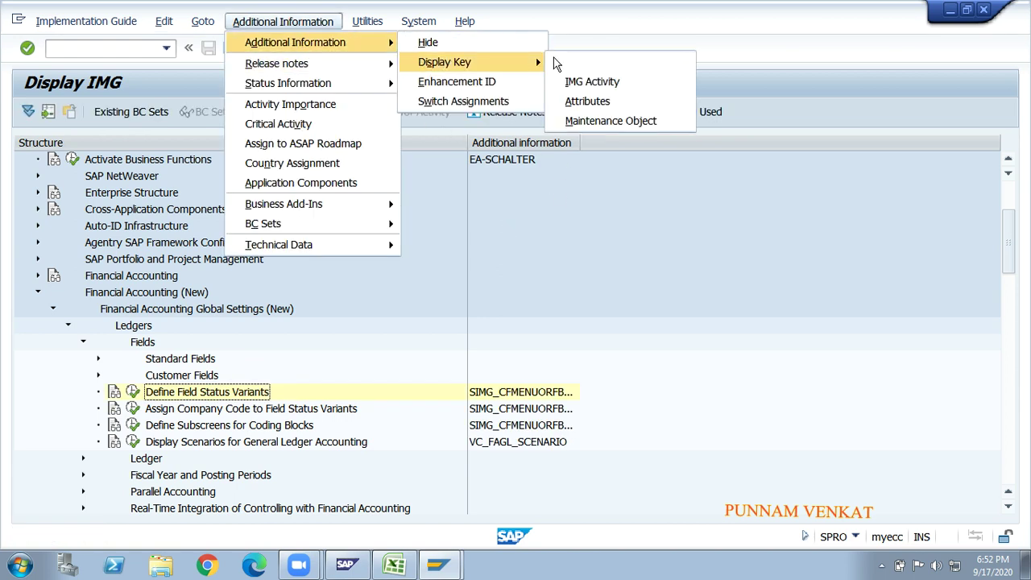
click(595, 83)
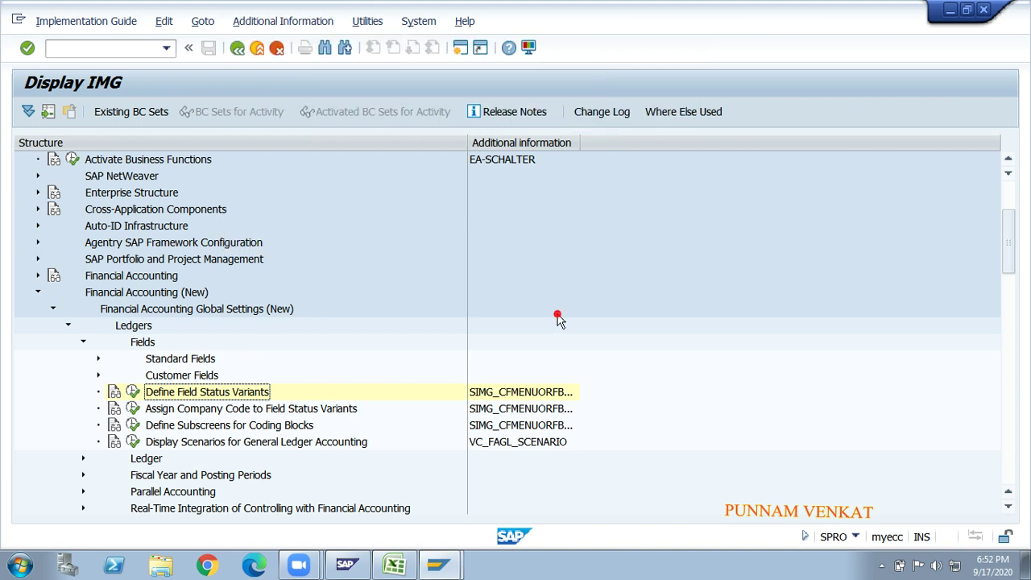
drag(579, 145, 644, 143)
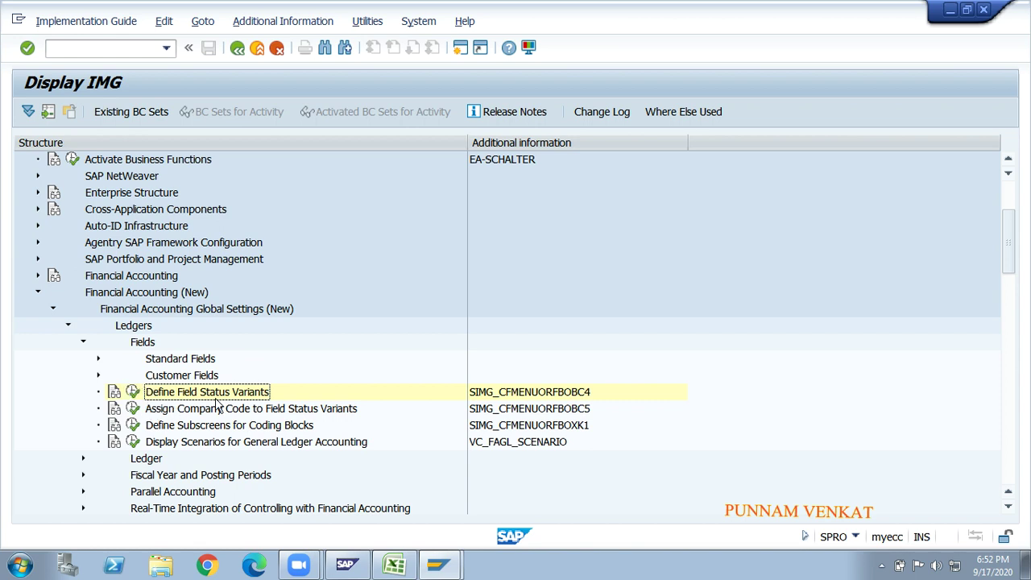
click(133, 392)
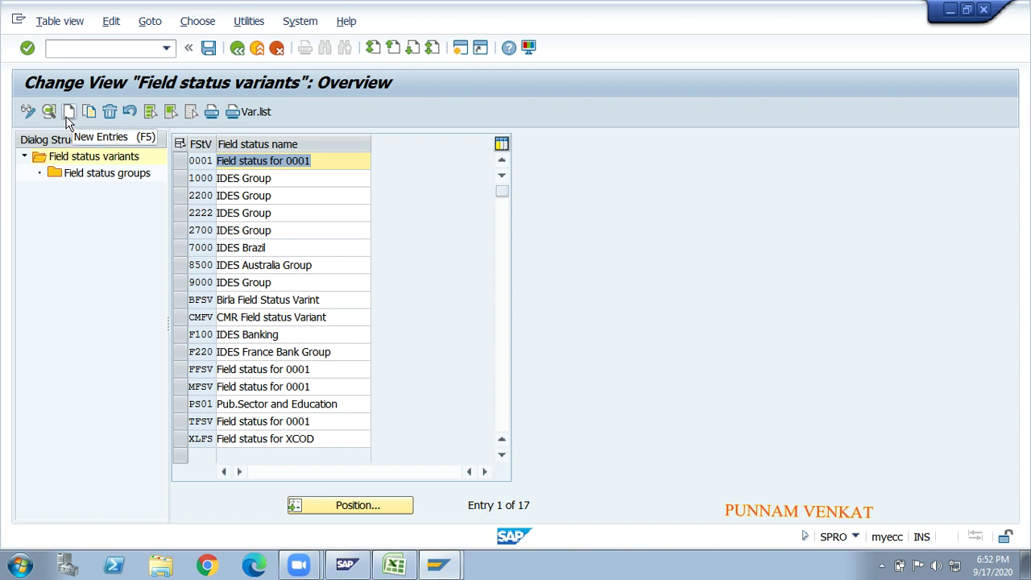
- Select the 0001 field status variant row and start Copy As
double_click(191, 162)
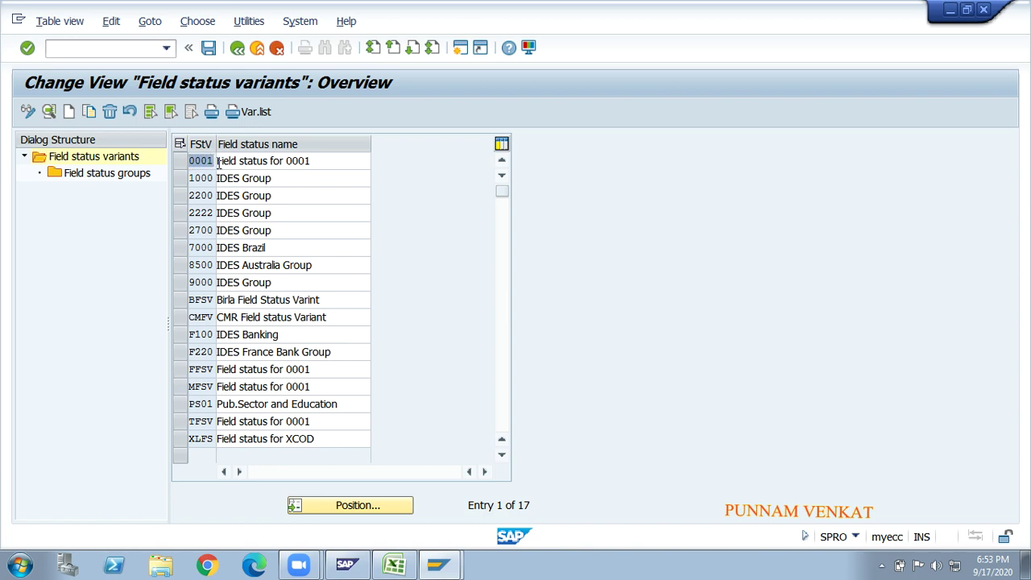
click(218, 162)
click(181, 165)
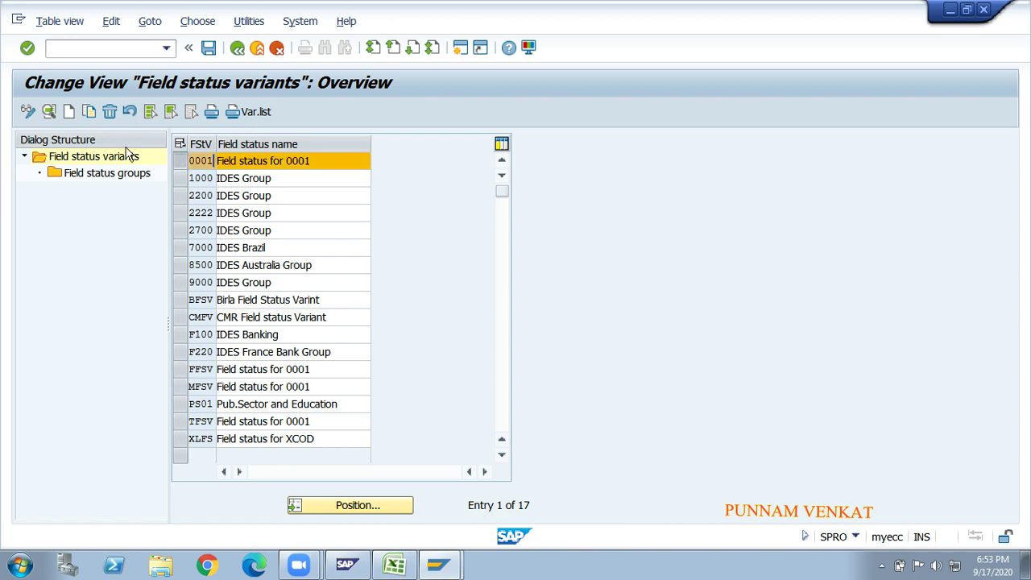
click(89, 112)
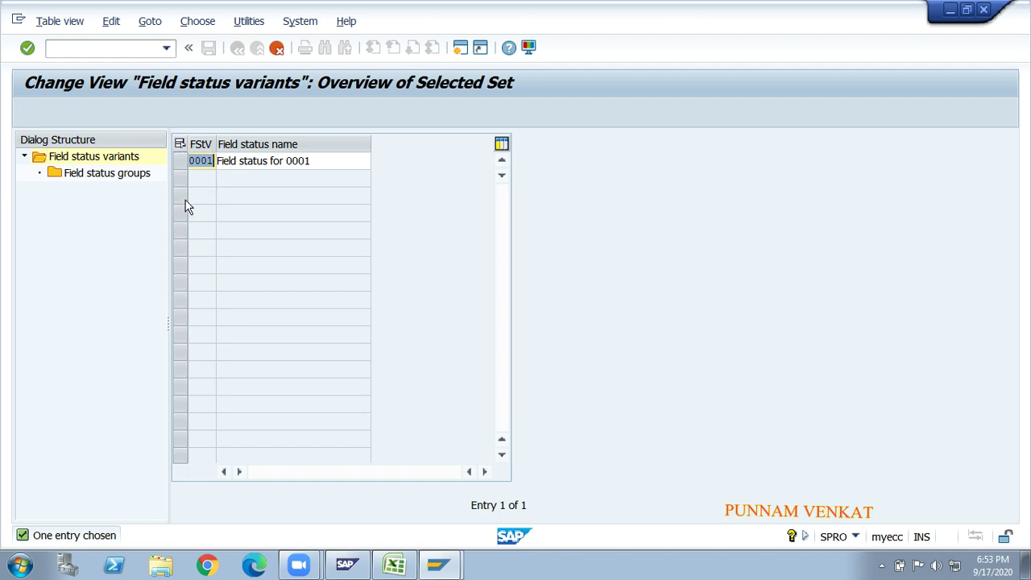
- Copy 0001 as GMFV 'FM Field Status Variants', including all 41 dependent entries
text(GMFV)
key(Tab)
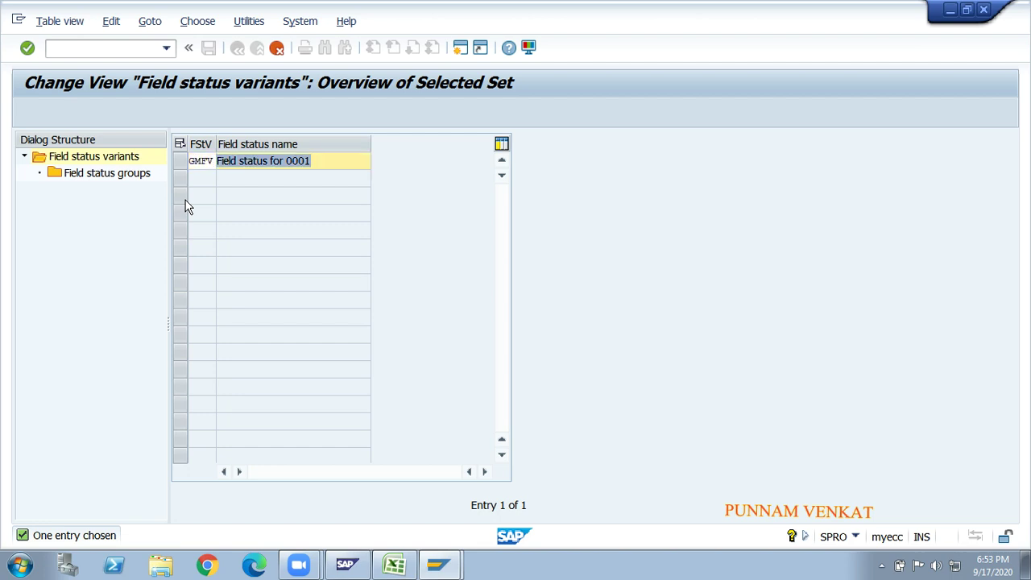
text(FM)
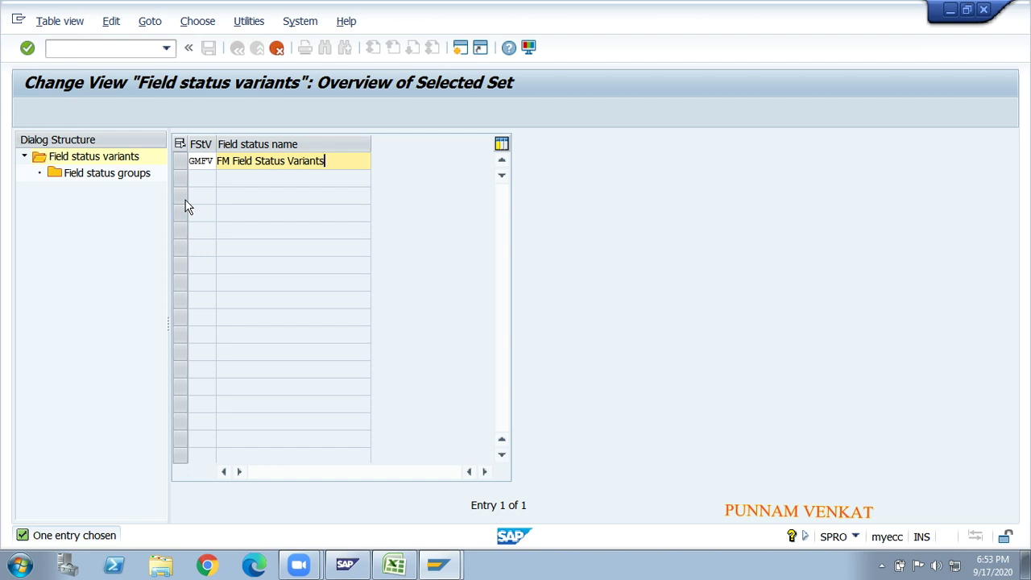
key(Return)
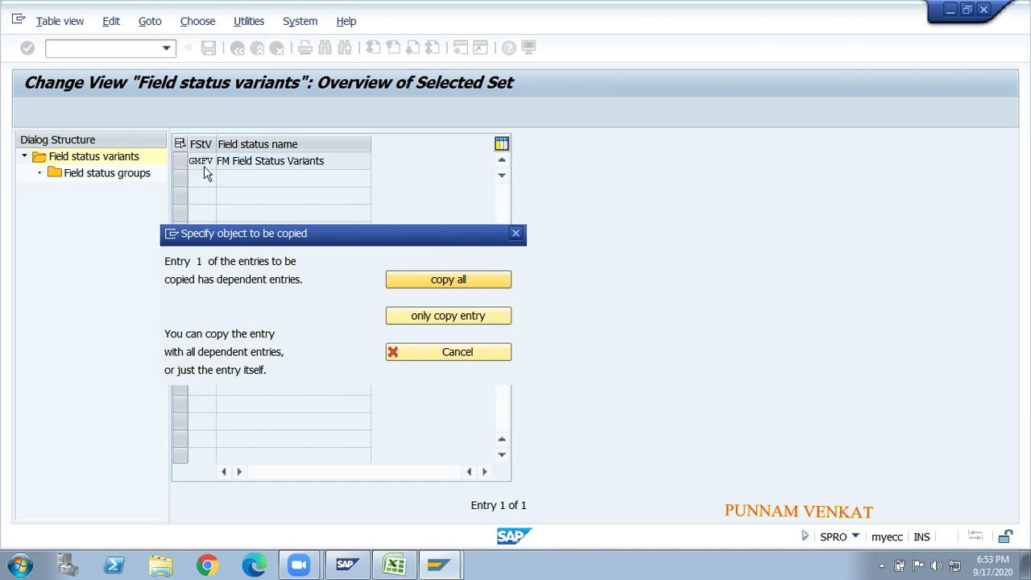
click(451, 284)
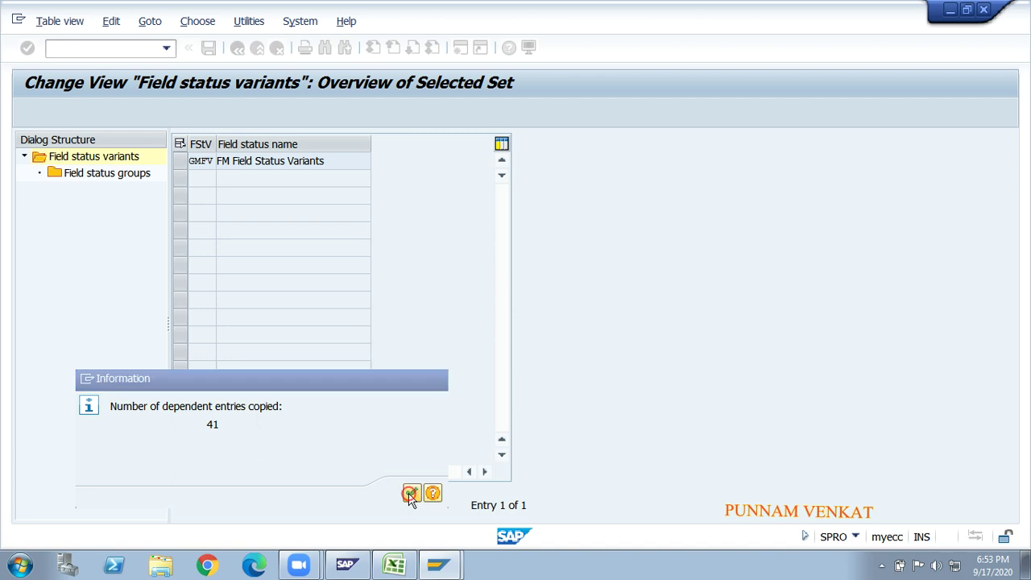
click(410, 493)
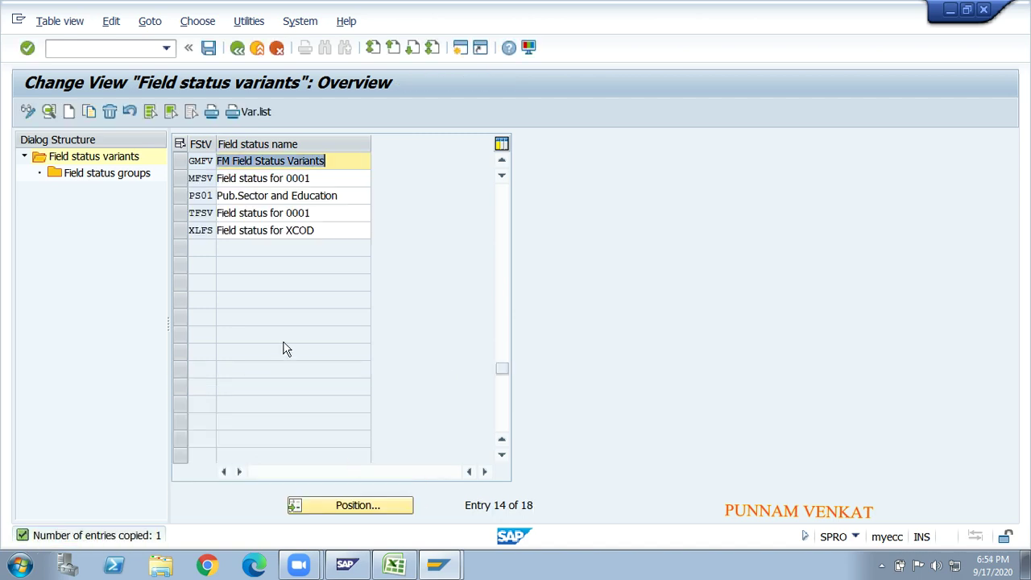
click(180, 161)
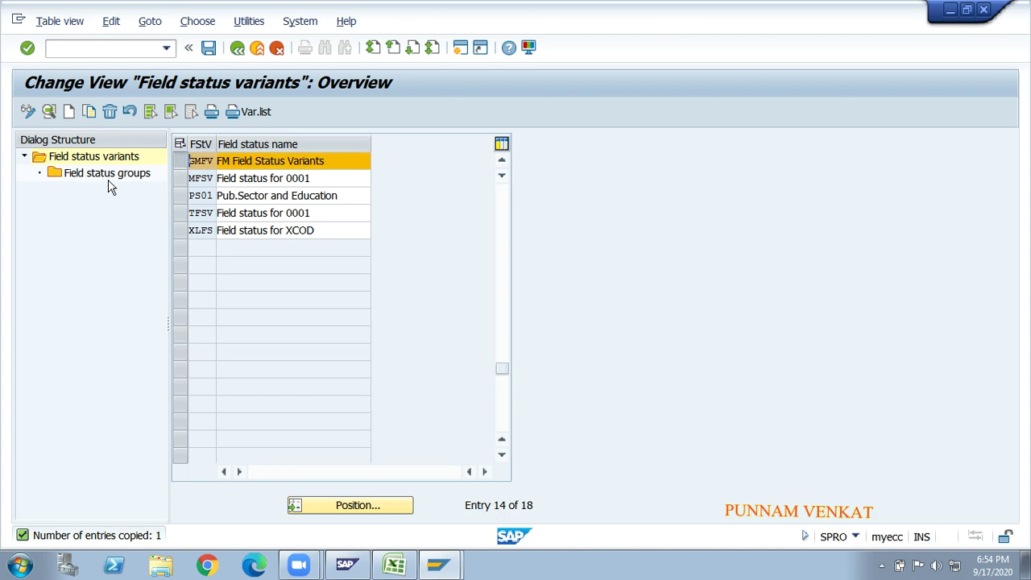
- Open GMFV's field status groups and place the cursor on group G001
click(99, 178)
double_click(98, 176)
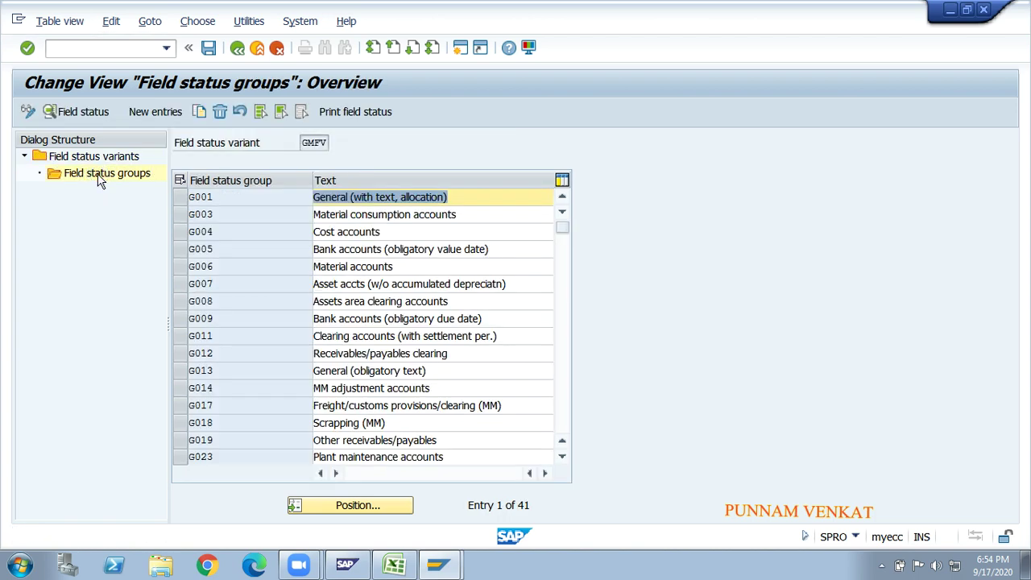
click(206, 199)
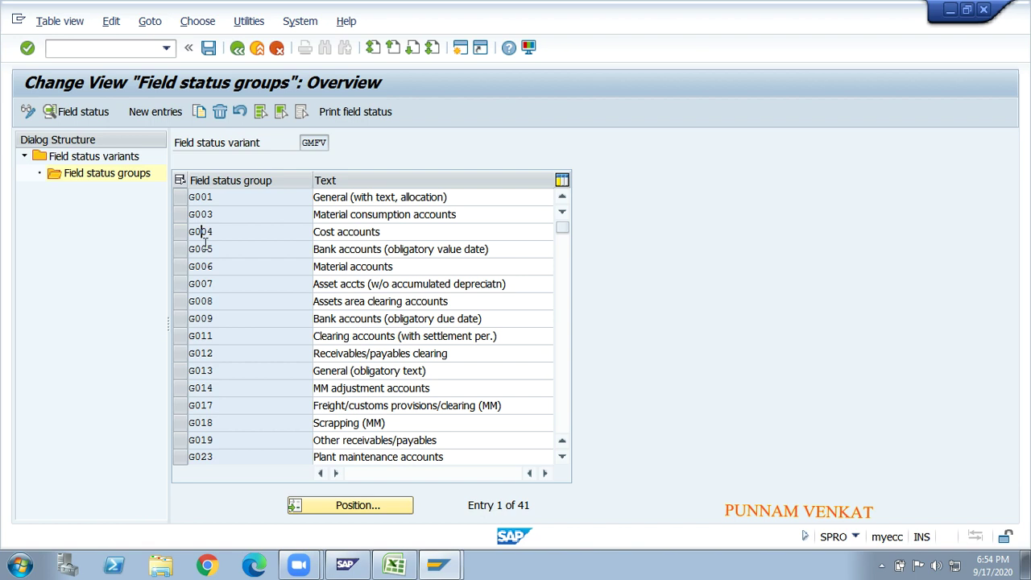
key(alt+Tab)
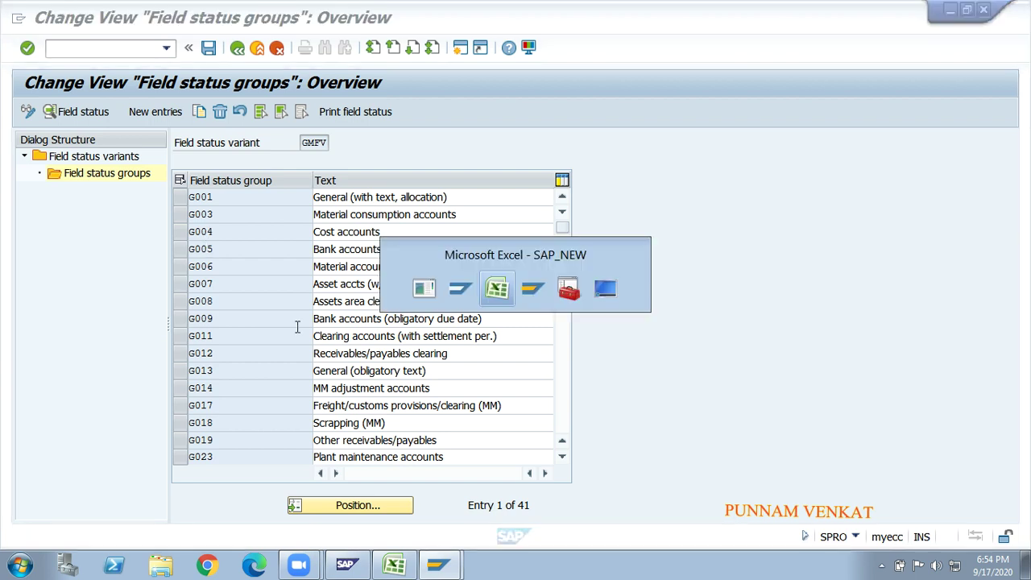
- In Excel, undo edits to restore MRFV in row 57's field status variants entry
click(741, 359)
key(Right)
key(Right)
key(Right)
key(Right)
key(Right)
key(Right)
key(Right)
key(Right)
key(Right)
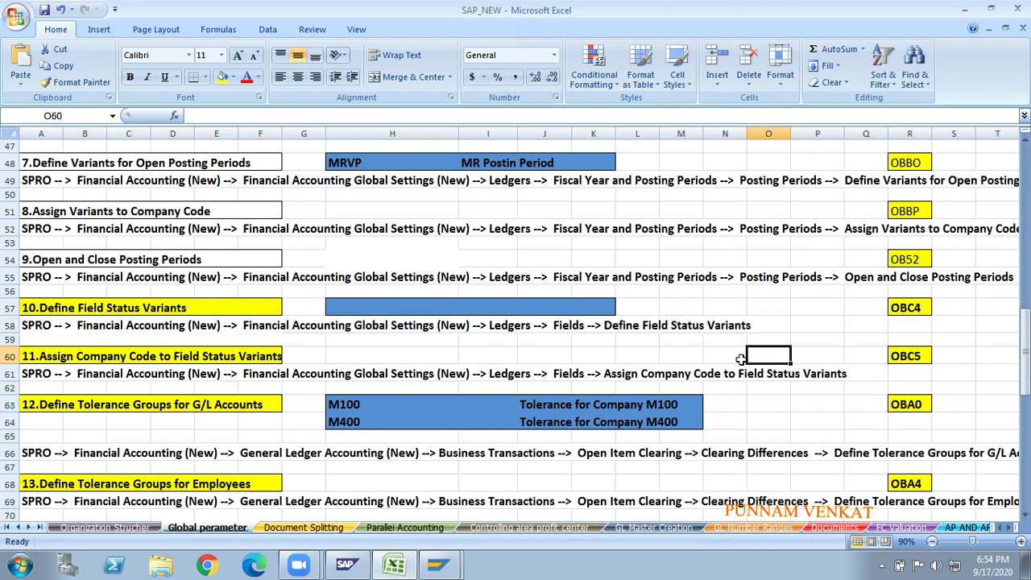
key(Right)
key(Right)
key(Right)
key(Right)
key(Right)
key(Right)
key(Right)
key(Right)
key(Right)
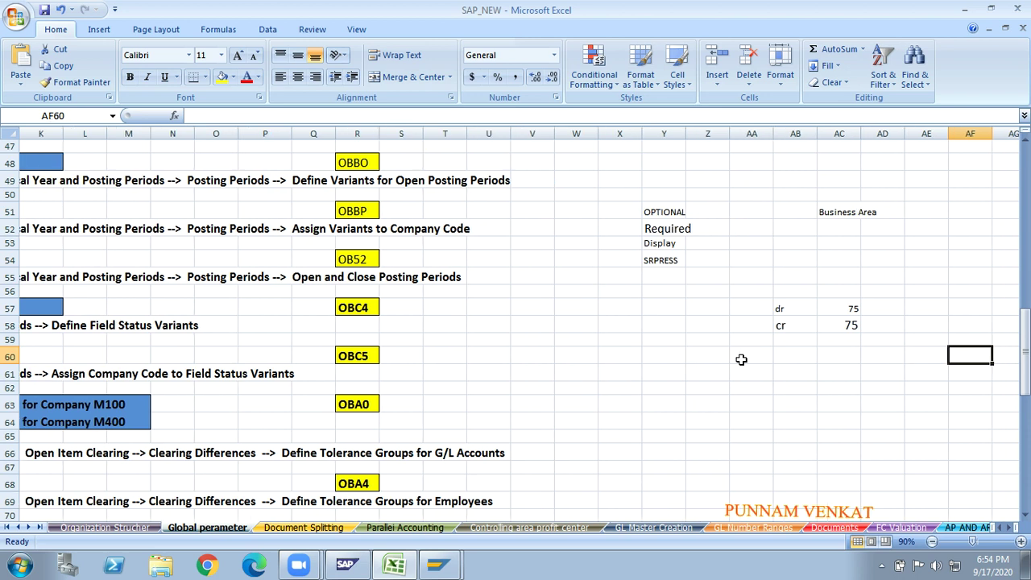
key(Down)
scroll(741, 359, down, 2)
scroll(742, 359, up, 3)
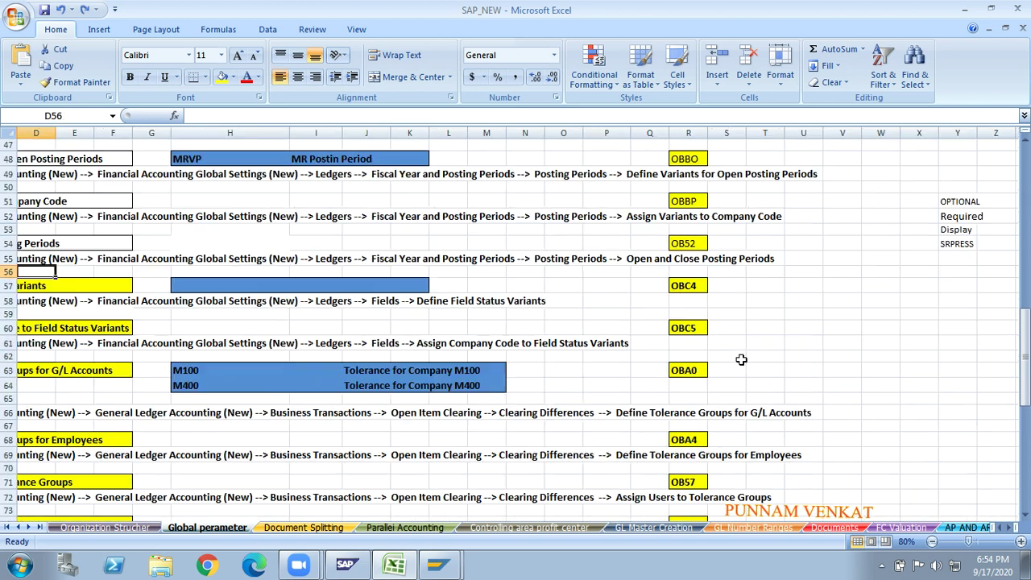
key(ctrl+z)
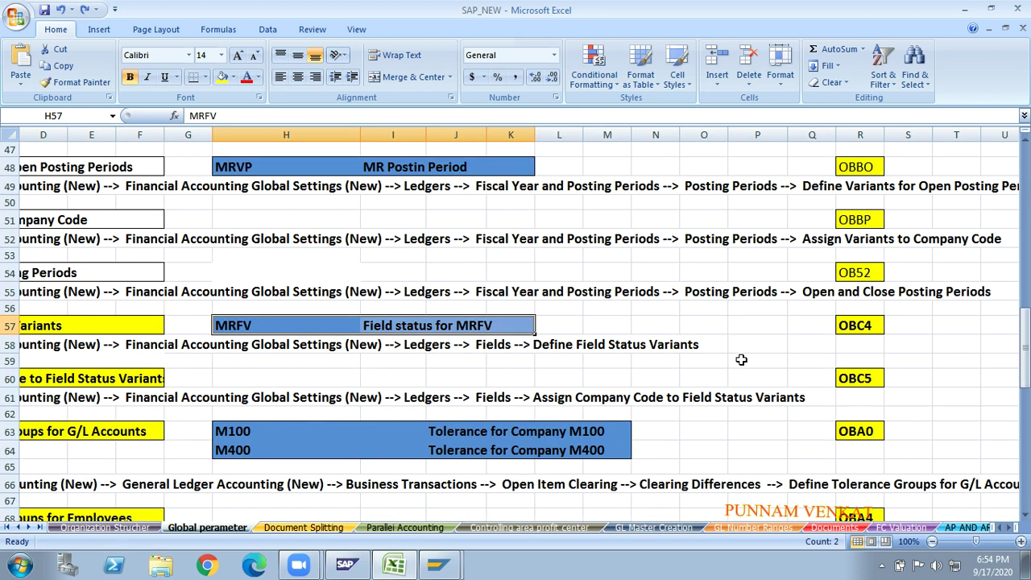
key(ctrl+z)
key(ctrl+z)
key(ctrl+z)
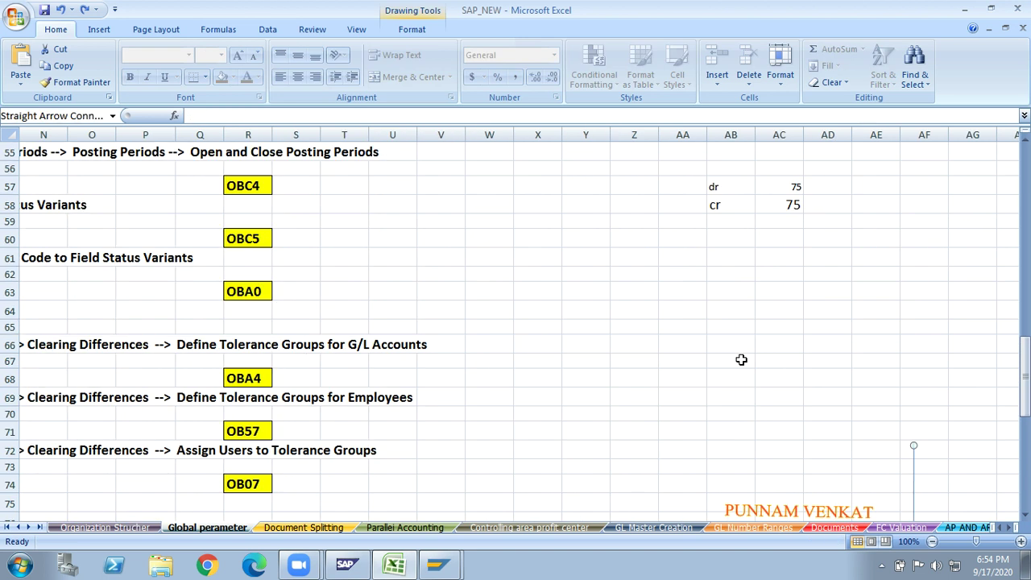
key(ctrl+z)
key(ctrl+z)
- Review the G001 Business Area optional and G002 required notes with their Rent and Comm paid examples
click(716, 414)
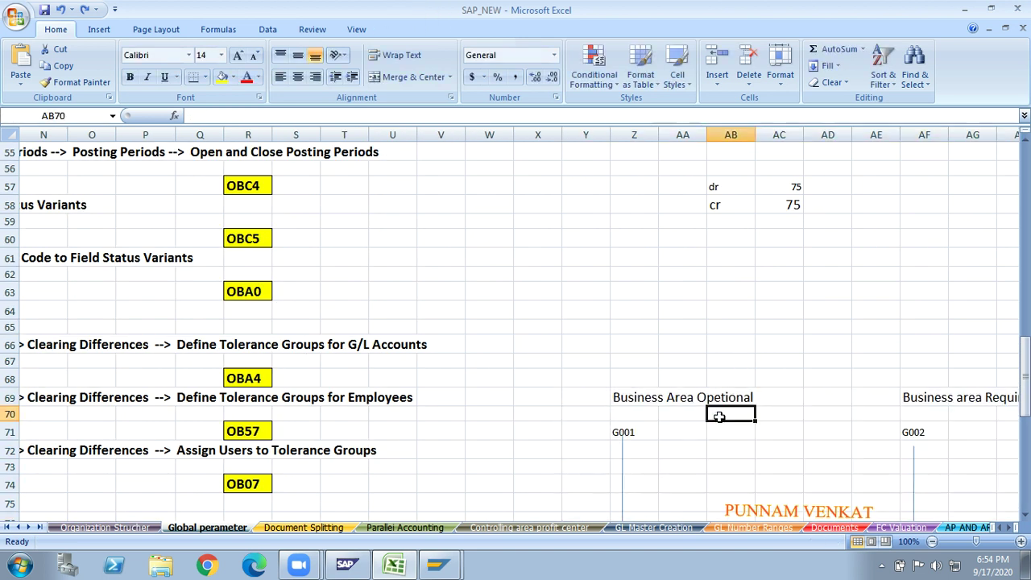
click(621, 432)
key(Right)
key(Right)
key(Right)
key(Right)
key(Right)
key(Right)
key(Right)
key(Right)
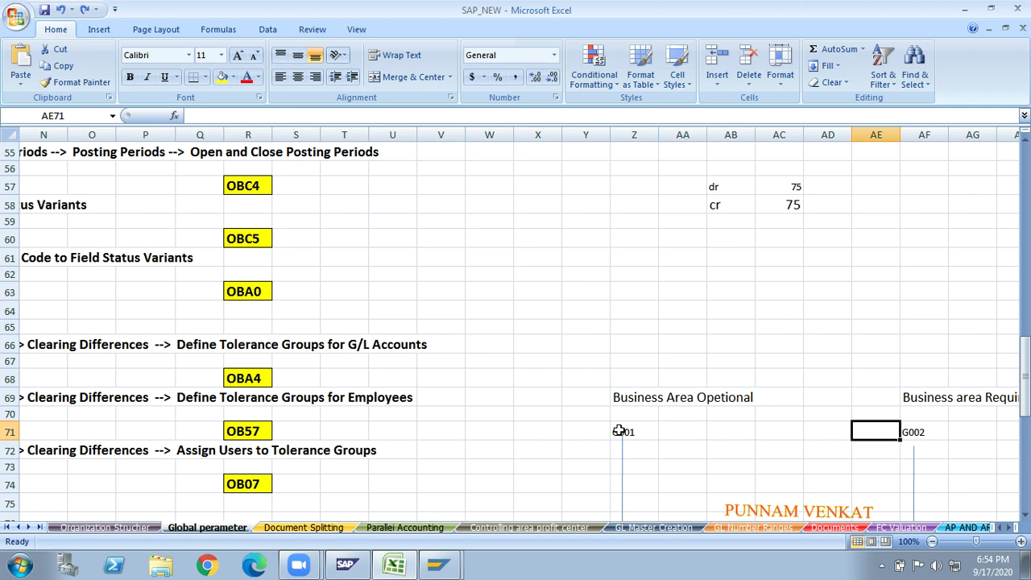
key(Right)
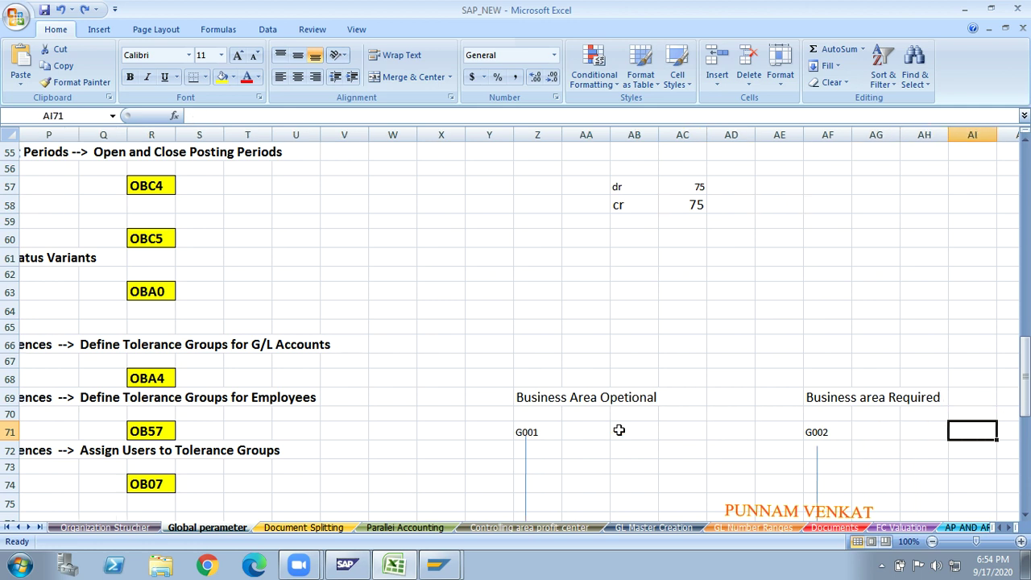
key(Down)
key(Down)
key(Down)
key(Down)
key(Down)
key(Down)
key(Down)
key(Down)
key(Down)
key(Down)
key(Down)
key(Down)
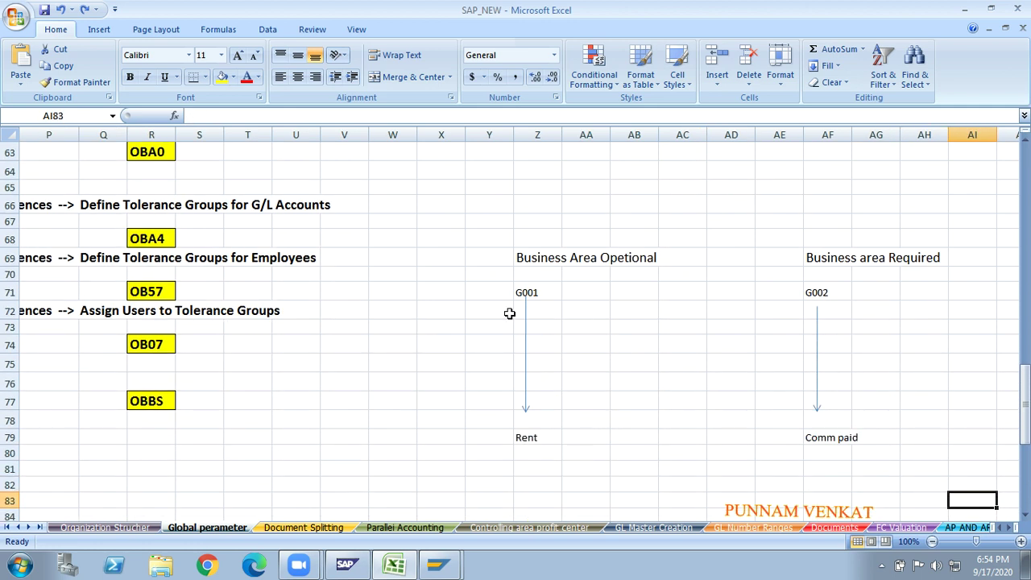
key(alt+Tab)
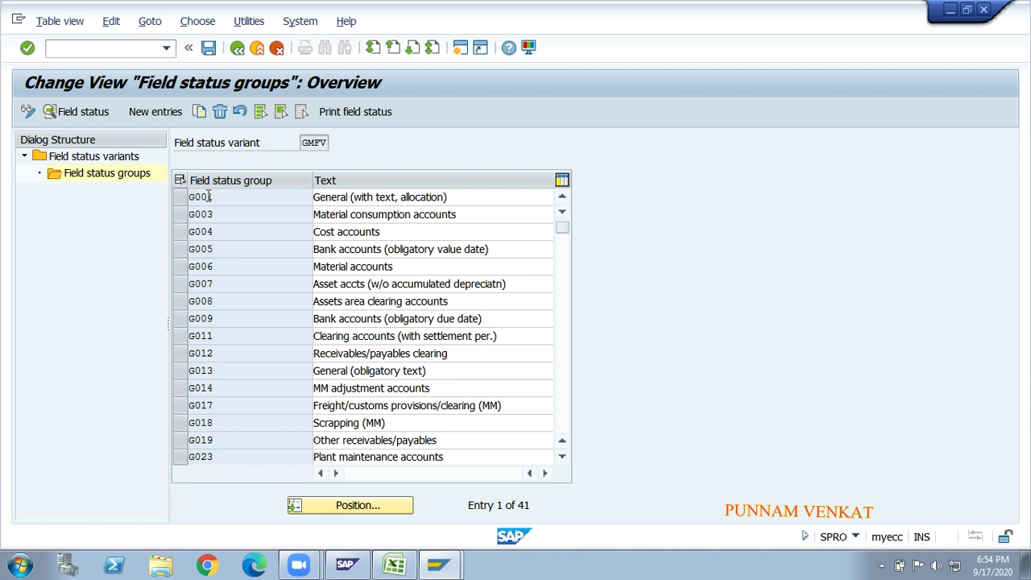
- Open field status group G001 in GMFV and drill into its Additional account assignments settings
double_click(209, 196)
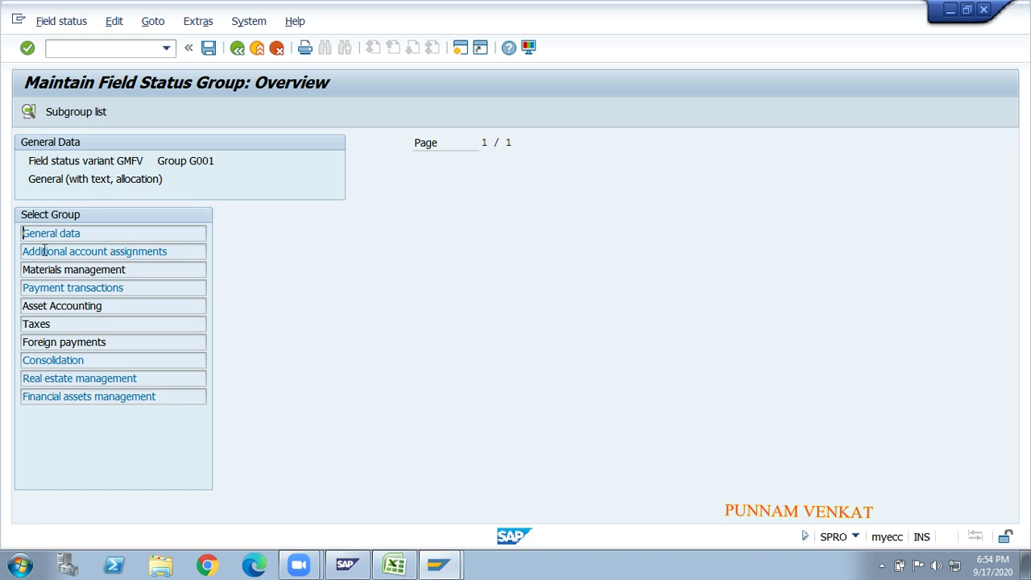
drag(23, 252, 178, 260)
click(180, 260)
double_click(109, 252)
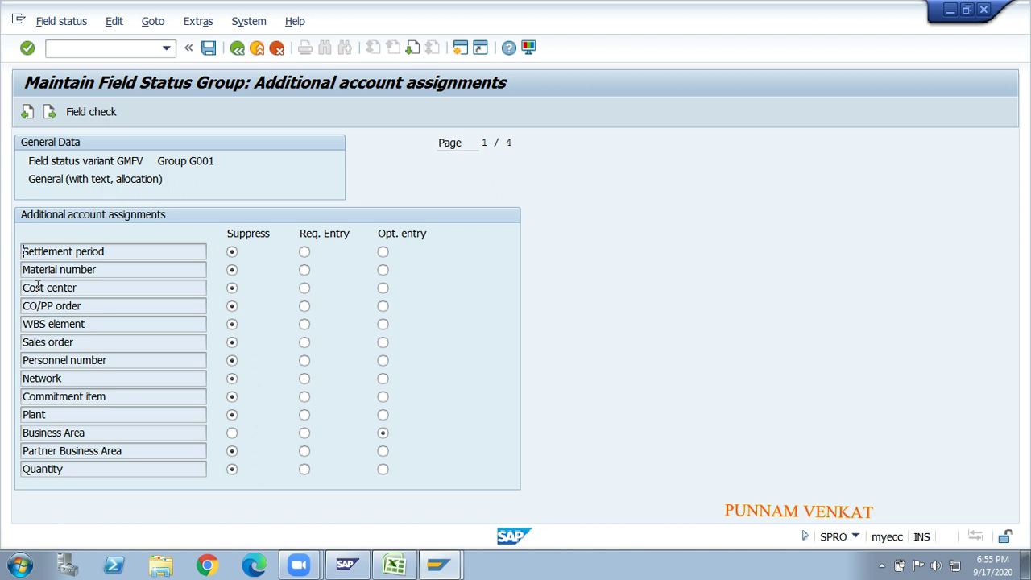
click(58, 416)
drag(103, 433, 26, 434)
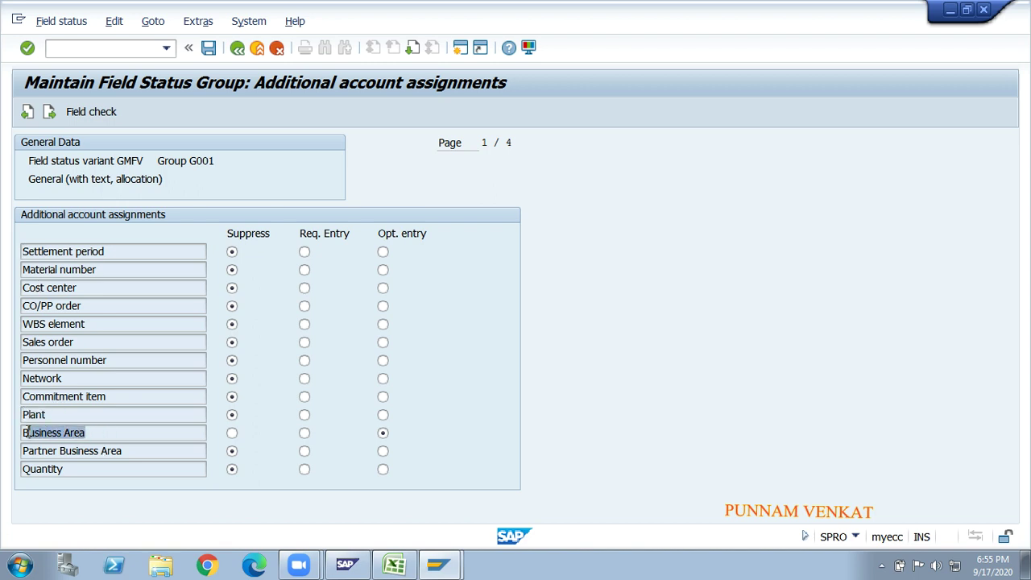
click(27, 433)
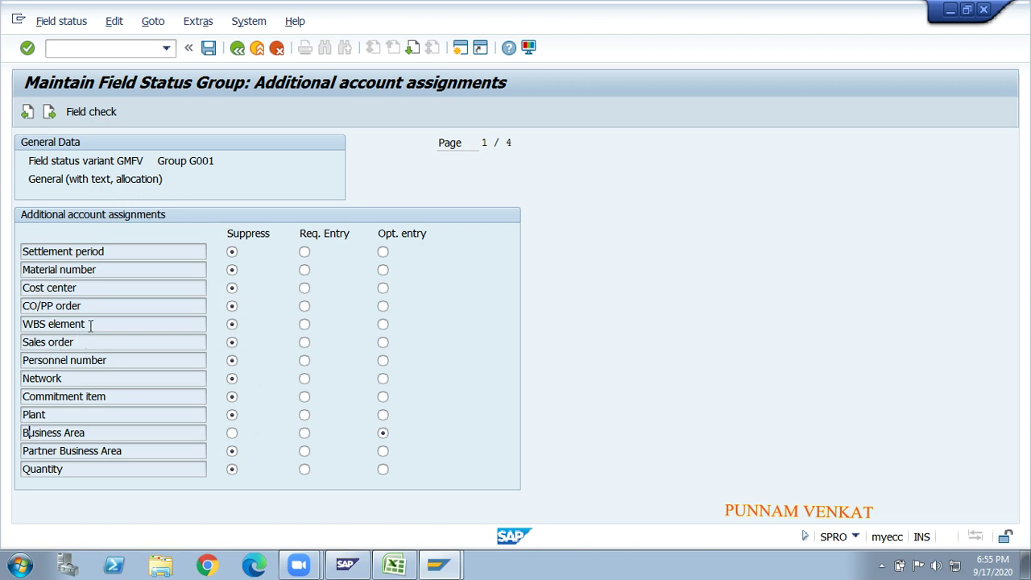
drag(88, 324, 32, 322)
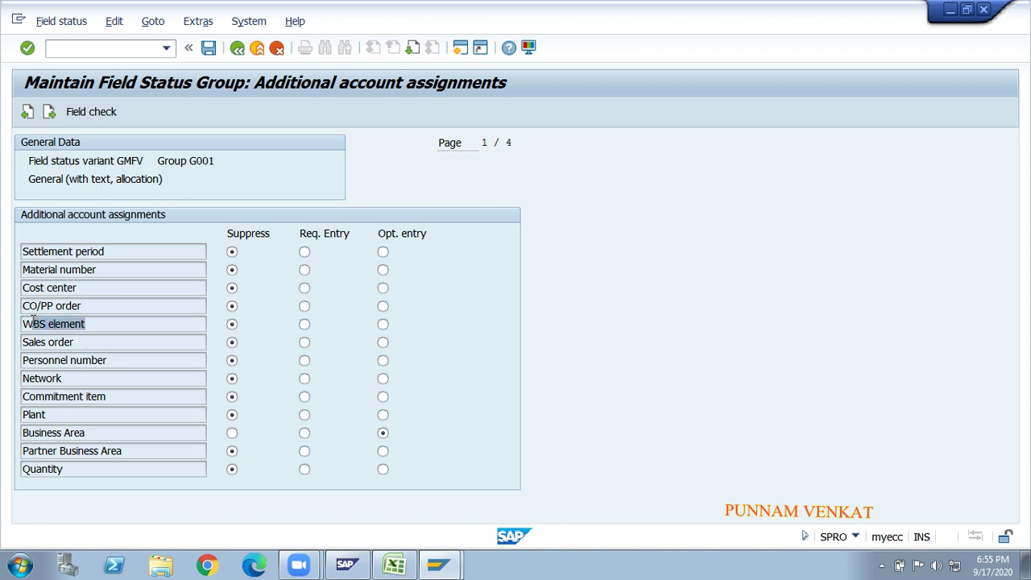
click(32, 323)
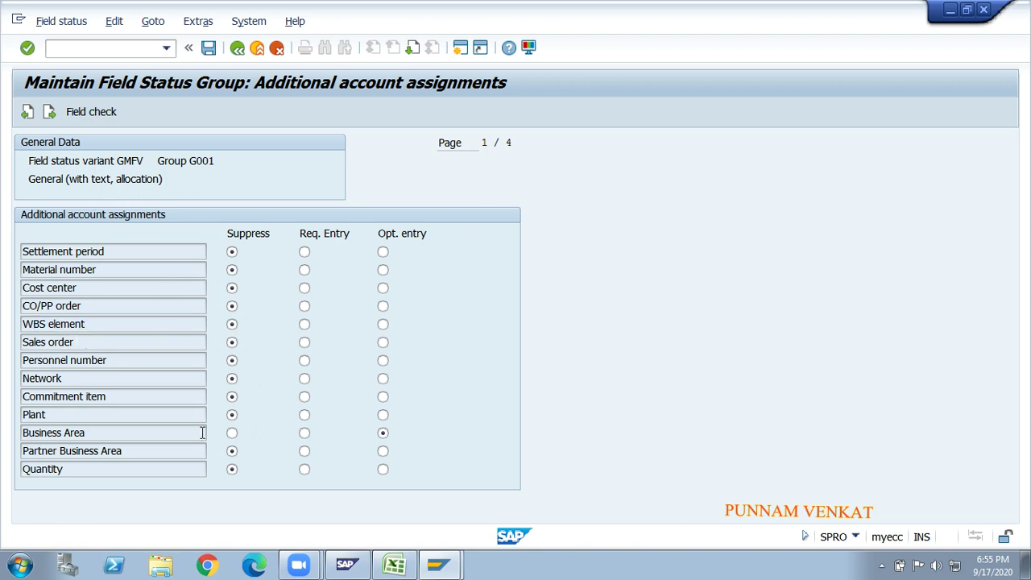
drag(92, 433, 23, 433)
click(22, 433)
click(230, 468)
click(232, 433)
click(91, 433)
drag(91, 433, 24, 429)
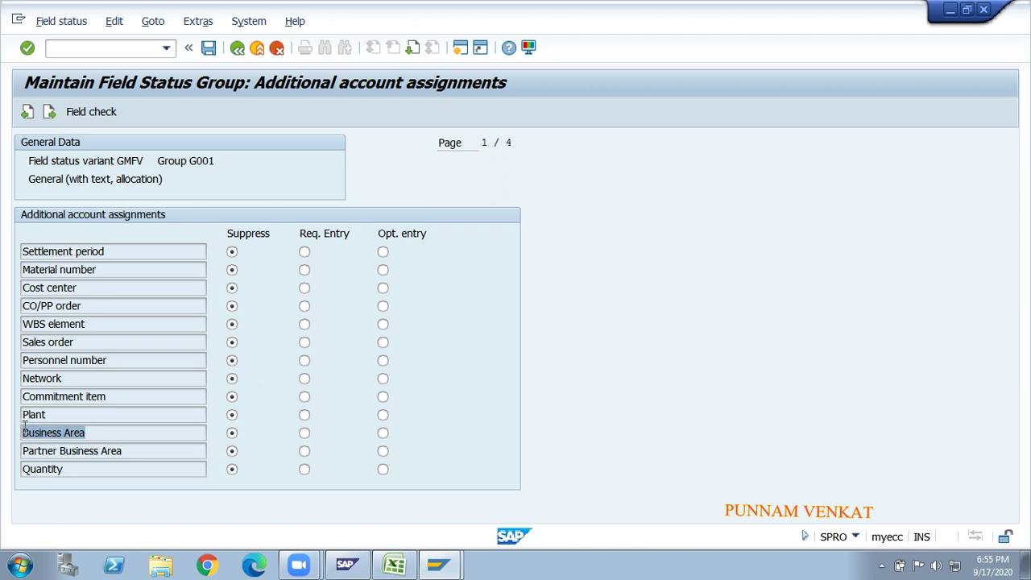
click(24, 429)
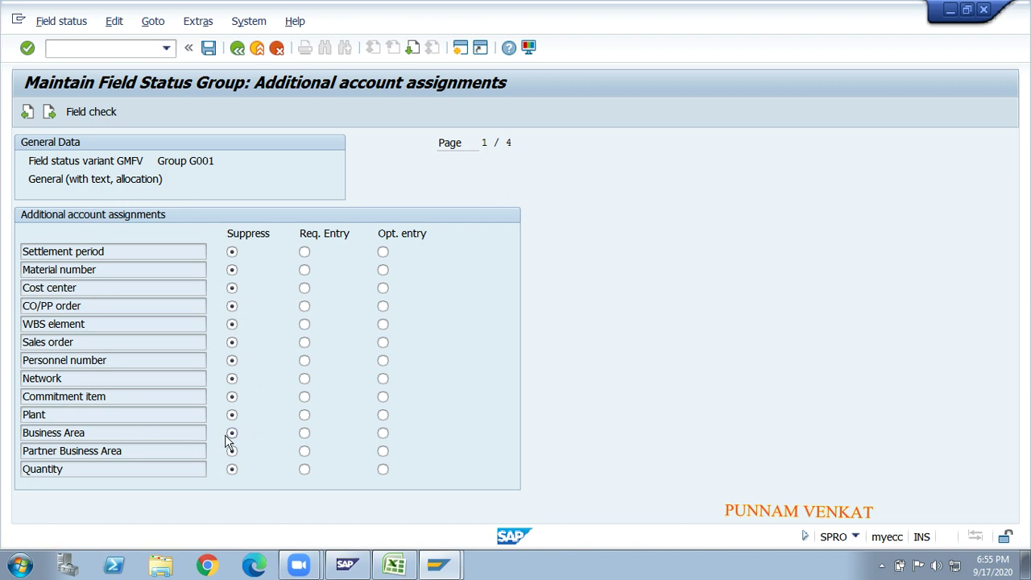
click(305, 434)
click(384, 434)
- Set Profit Center and Segment to Opt. entry in G001's additional account assignments
key(Page_Down)
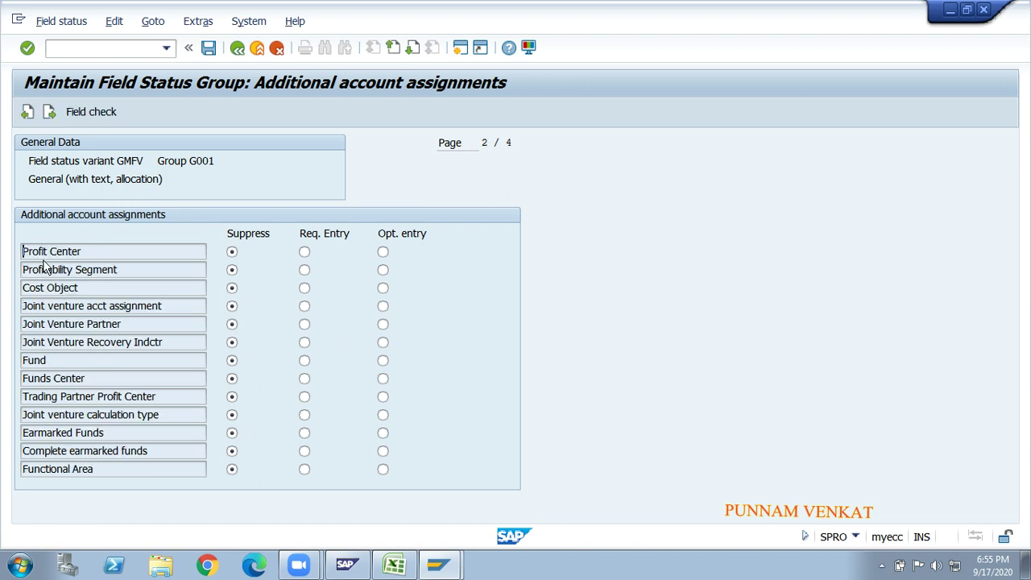
click(25, 251)
click(383, 253)
key(Page_Down)
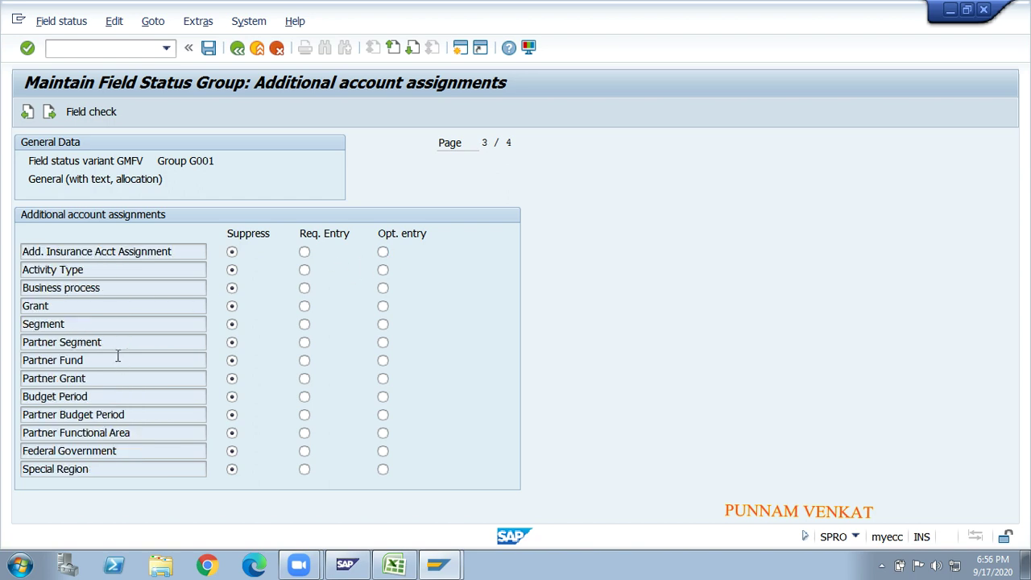
click(385, 325)
- Recheck Business Area, Profit Center and Segment as optional entries, then save the changes
key(Page_Up)
key(Page_Up)
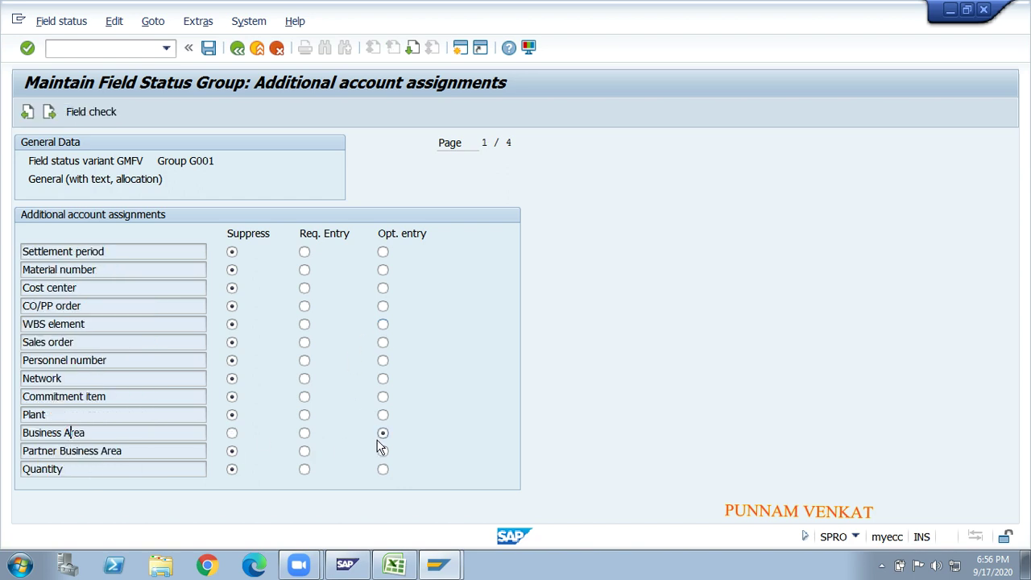
key(Page_Down)
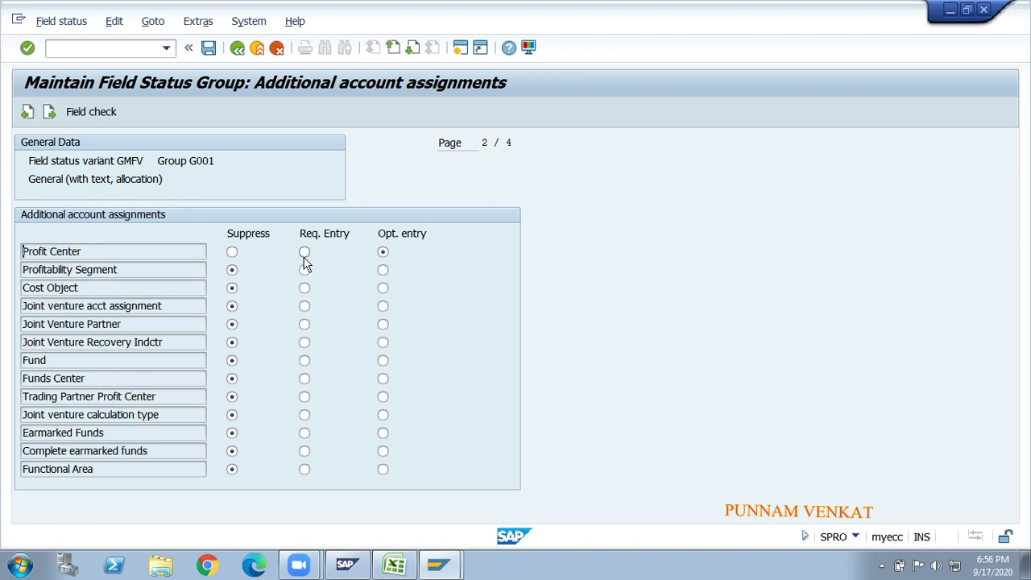
key(Page_Down)
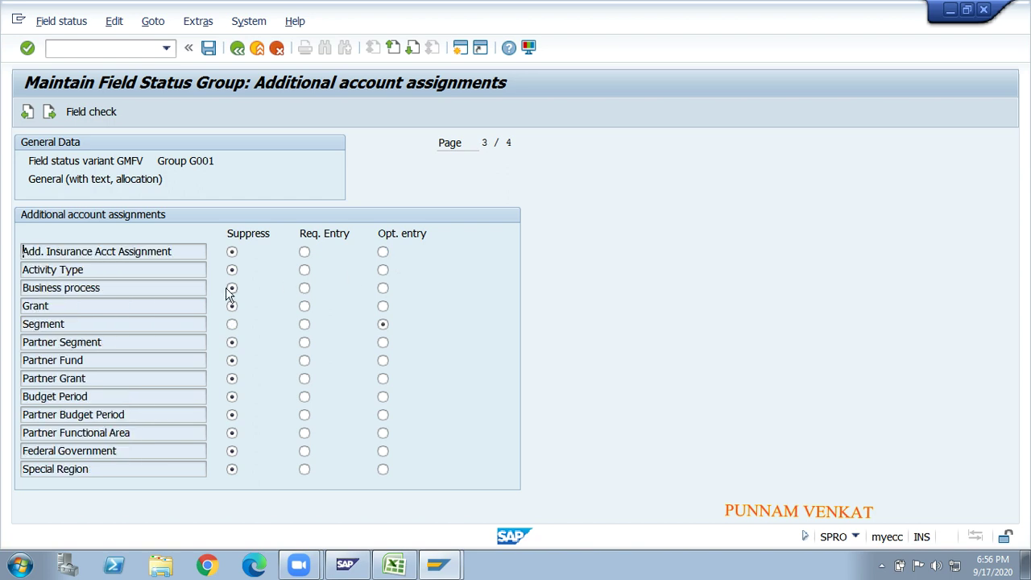
click(383, 322)
click(211, 54)
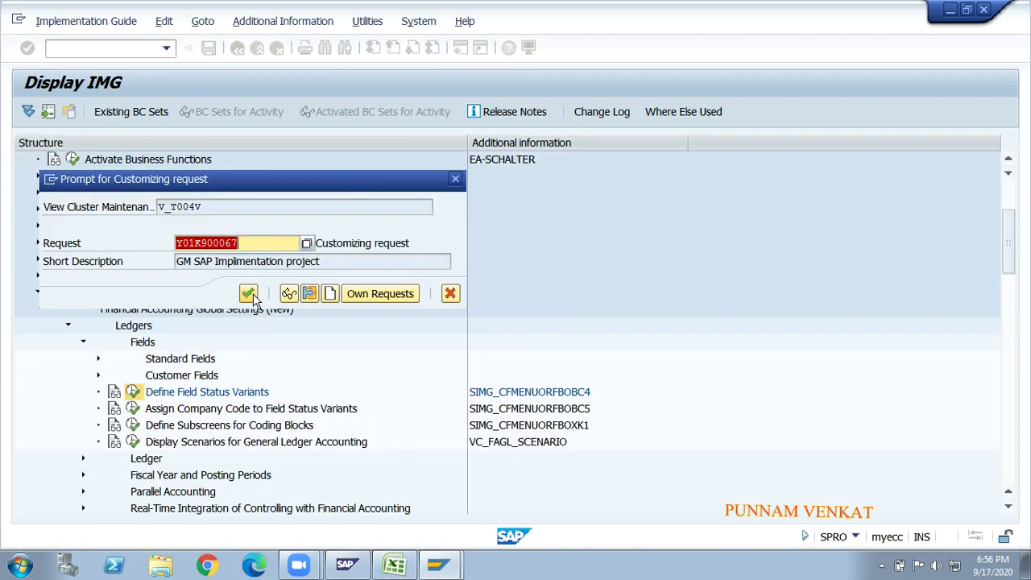
- Confirm the save under the existing customizing request and reopen field status group G001
click(250, 295)
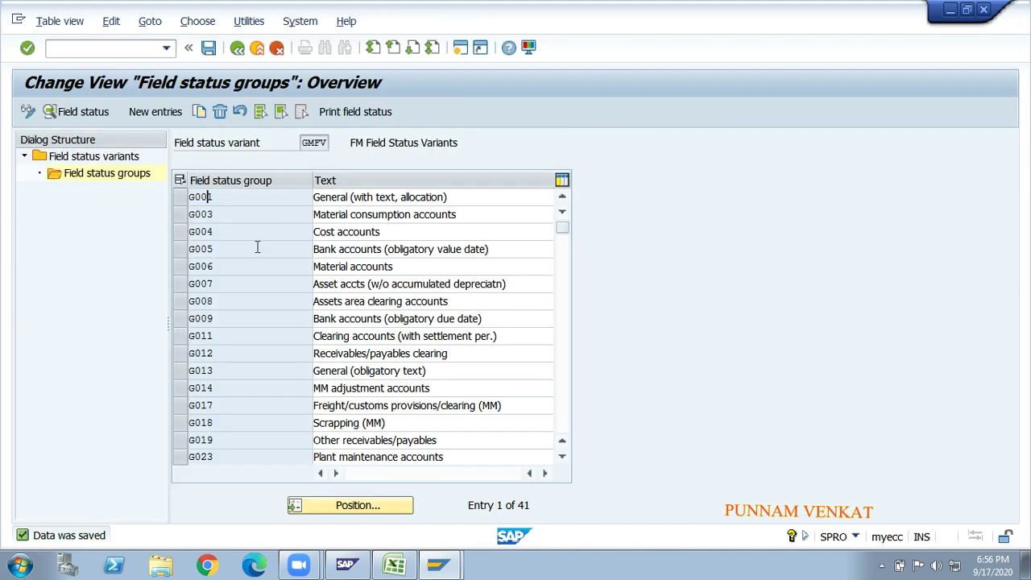
double_click(208, 197)
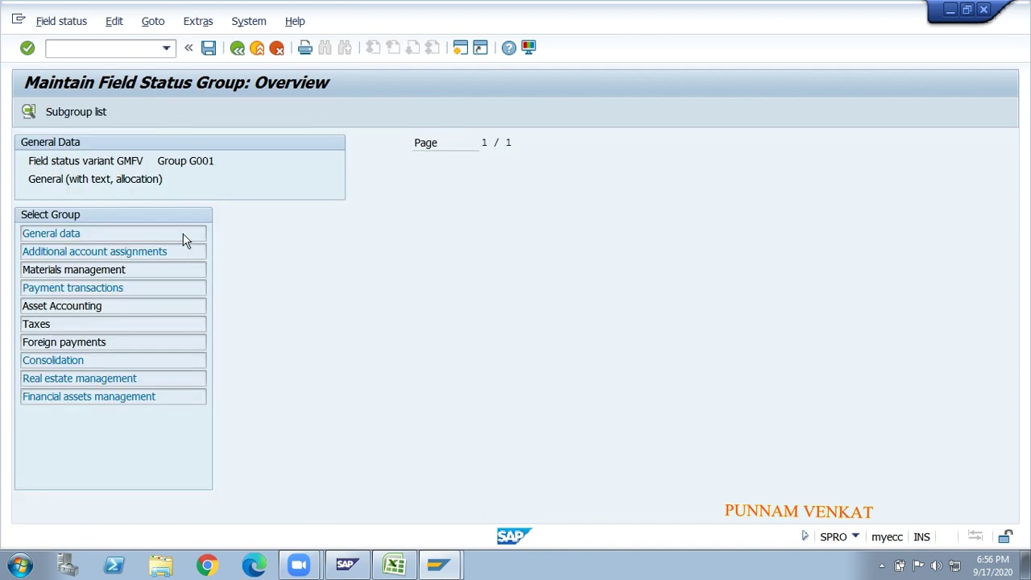
- Review G001's General data, Additional account assignments and Payment transactions field settings
double_click(48, 233)
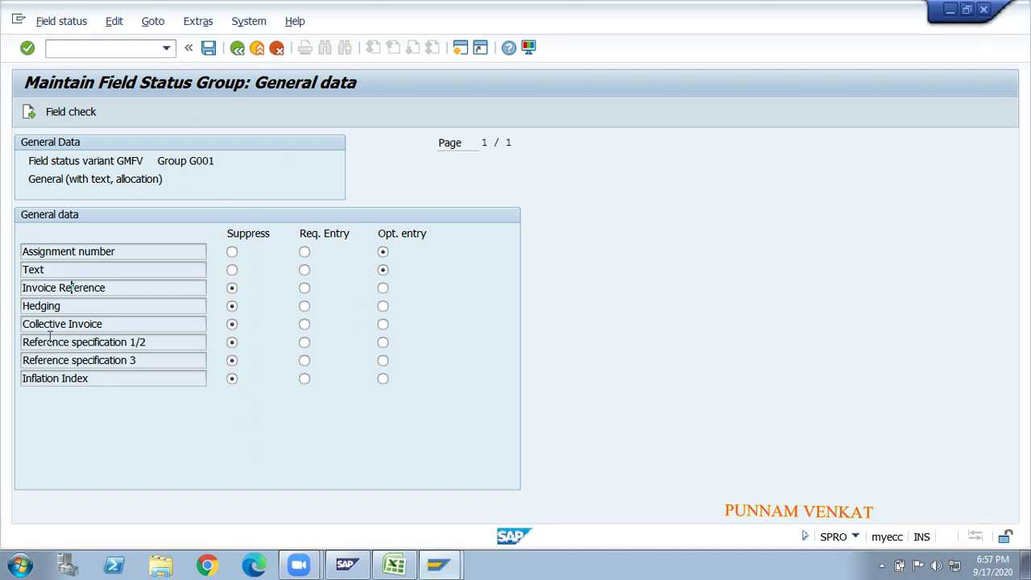
click(237, 48)
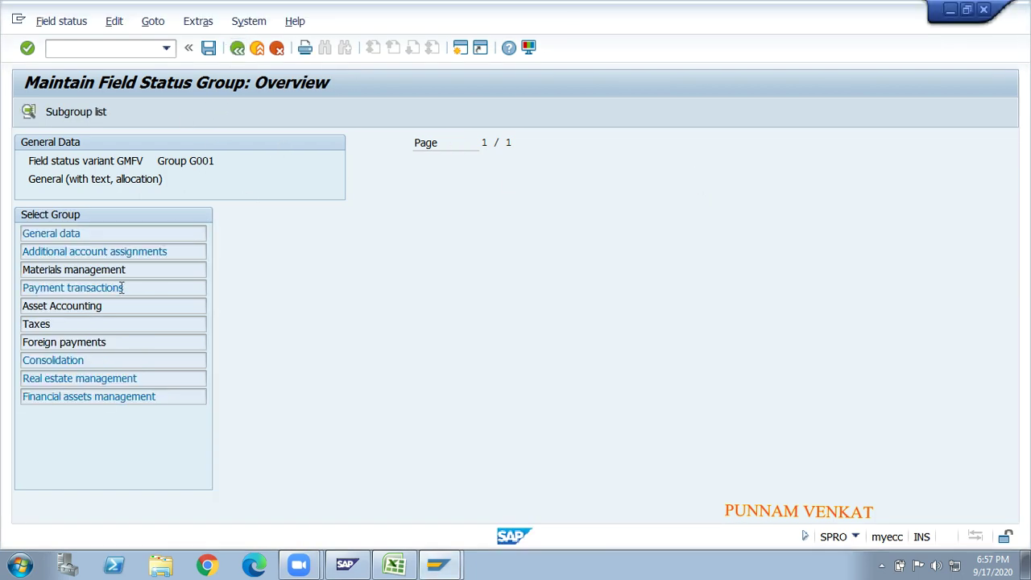
double_click(102, 252)
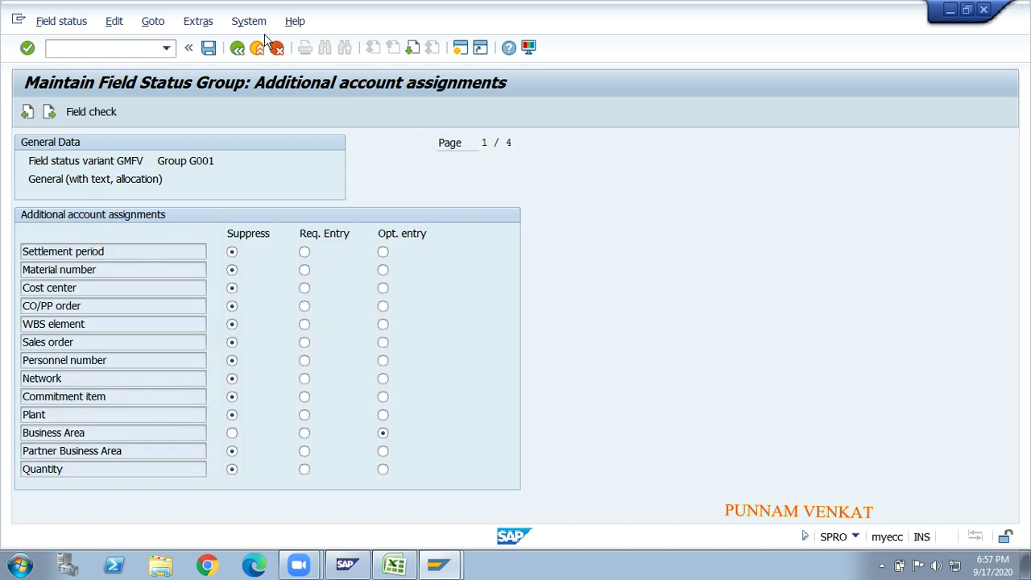
click(237, 47)
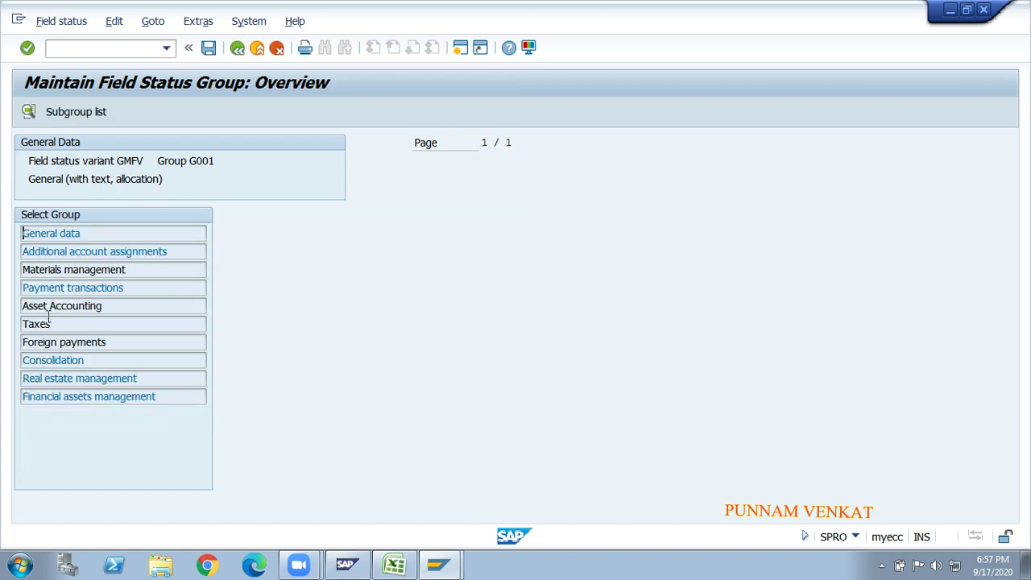
double_click(112, 288)
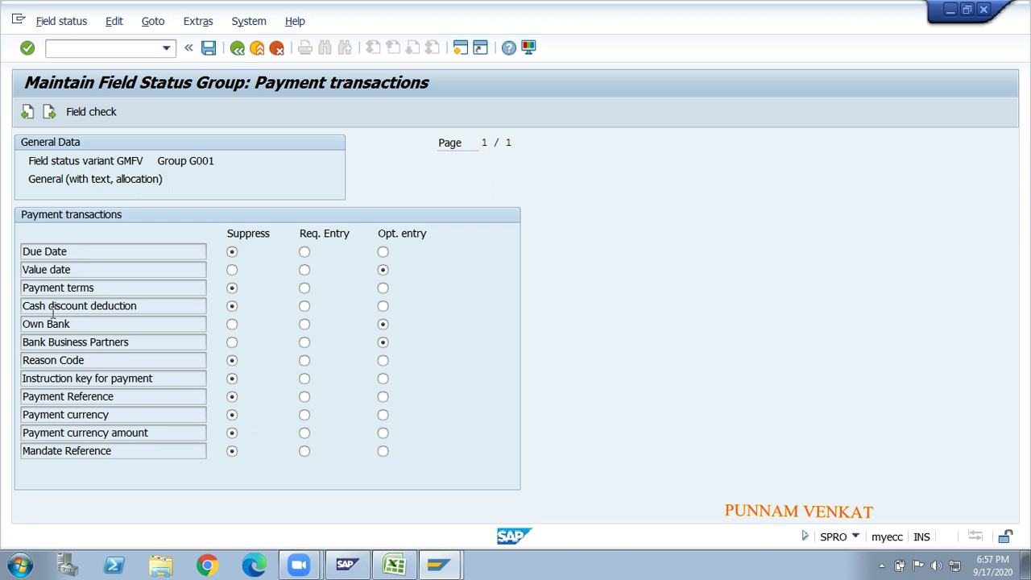
click(238, 51)
- Save and back out through the variants overview to the IMG structure
click(208, 50)
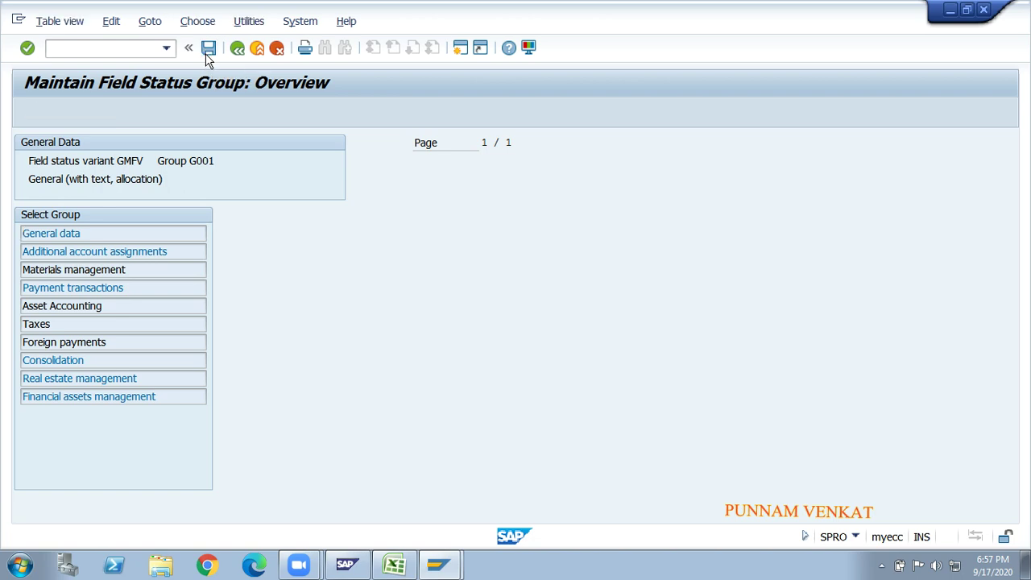
click(239, 50)
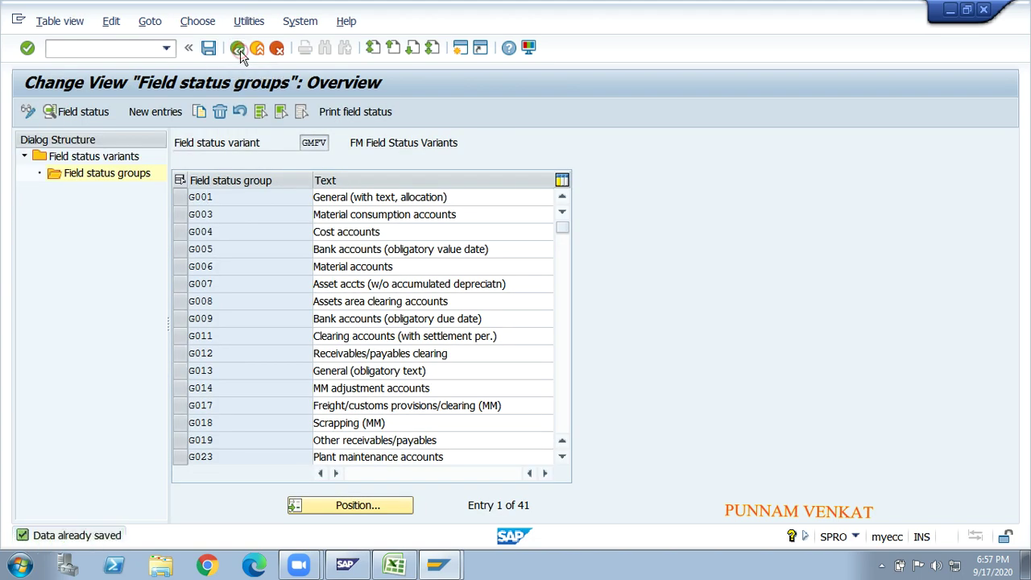
click(239, 51)
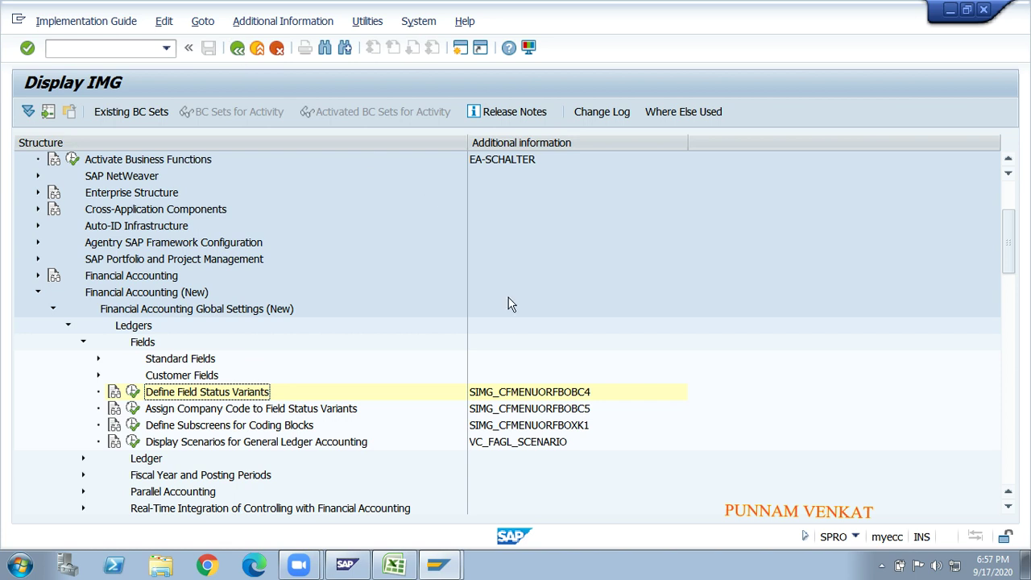
key(alt+Tab)
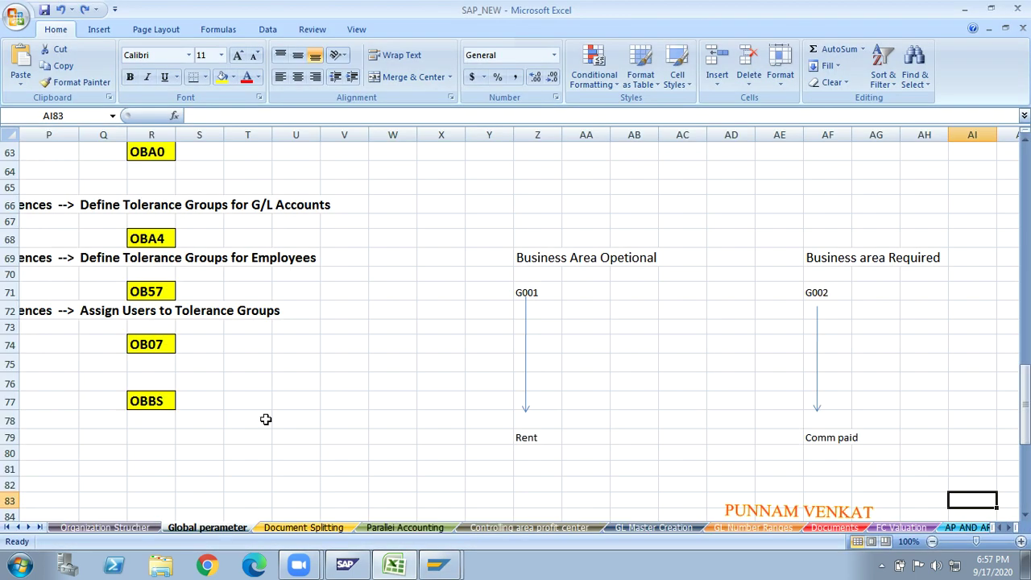
- Move to cell A57, step 10 Define Field Status Variants, listing MRFV and OBC4
click(265, 419)
key(Left)
key(Left)
key(Left)
key(Left)
key(Left)
key(Left)
key(Left)
key(Left)
key(Left)
key(Left)
key(Left)
key(Left)
key(Left)
key(Left)
key(Left)
key(Left)
key(Left)
key(Left)
key(Left)
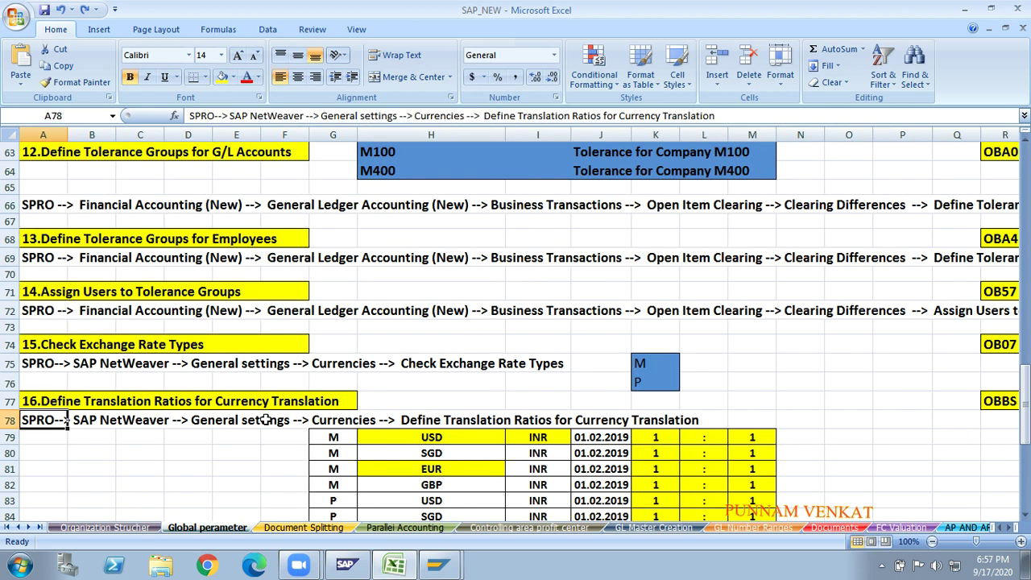
key(Up)
key(Up)
key(Up)
key(Up)
key(Up)
key(Up)
key(Up)
key(Up)
key(Up)
key(Up)
key(Up)
key(Up)
key(Up)
key(Up)
key(Up)
key(Up)
key(Up)
key(Up)
key(Up)
key(Up)
key(Up)
key(Up)
key(Up)
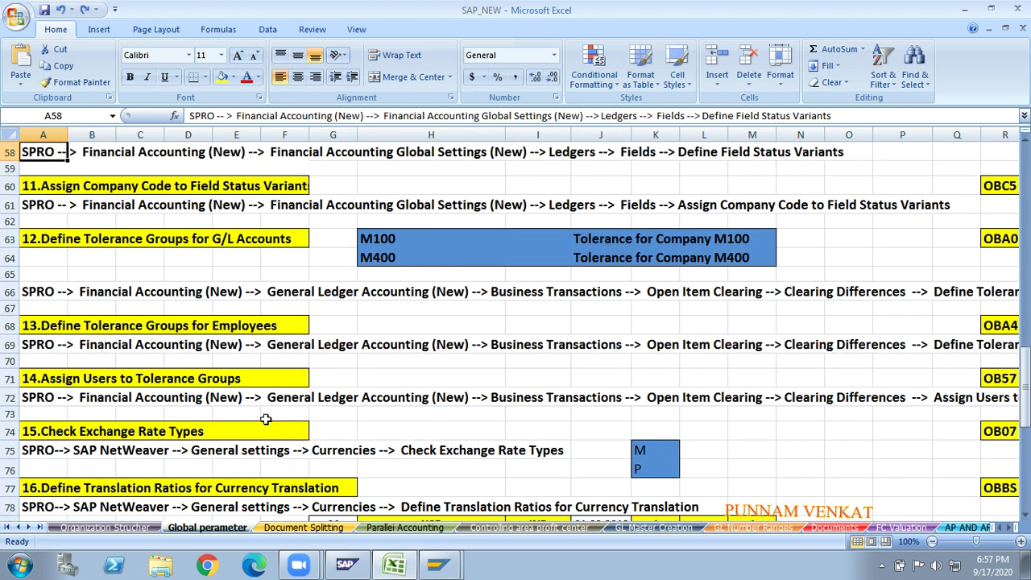
key(Right)
key(Right)
key(Right)
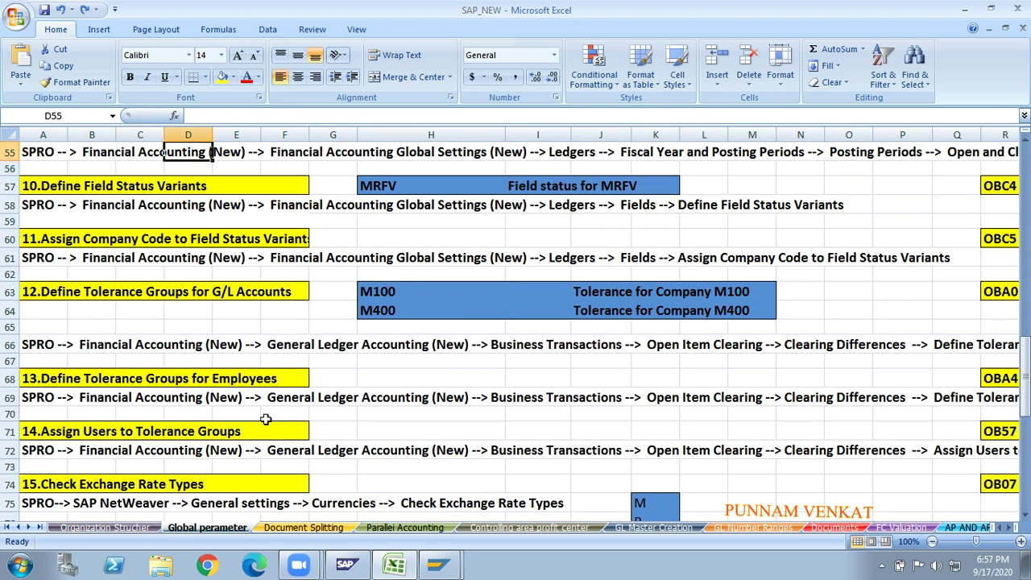
key(Down)
key(Down)
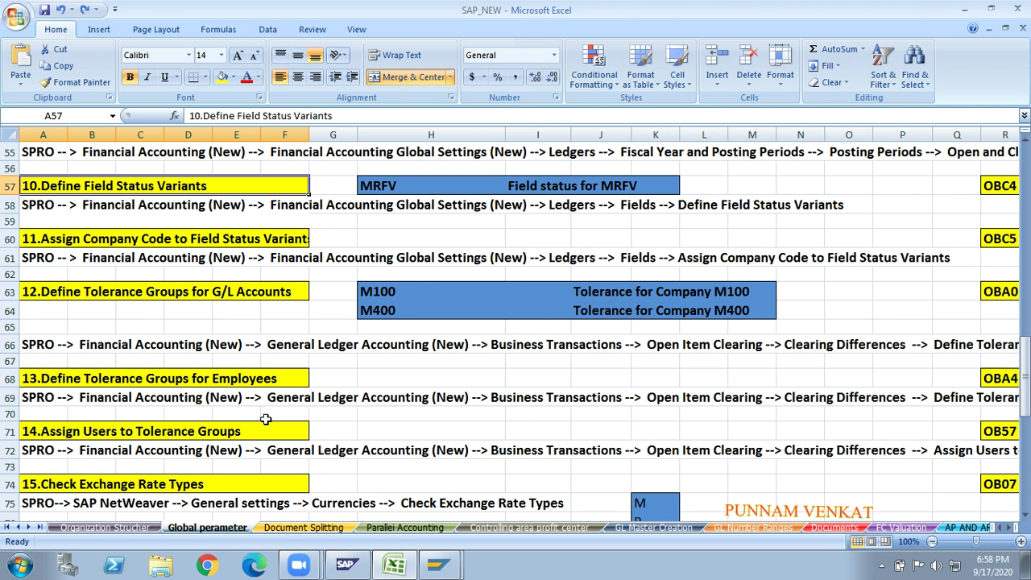
- Copy and clear the MRFV note in H57:J57 beside step 10, then return to the SAP IMG
click(413, 286)
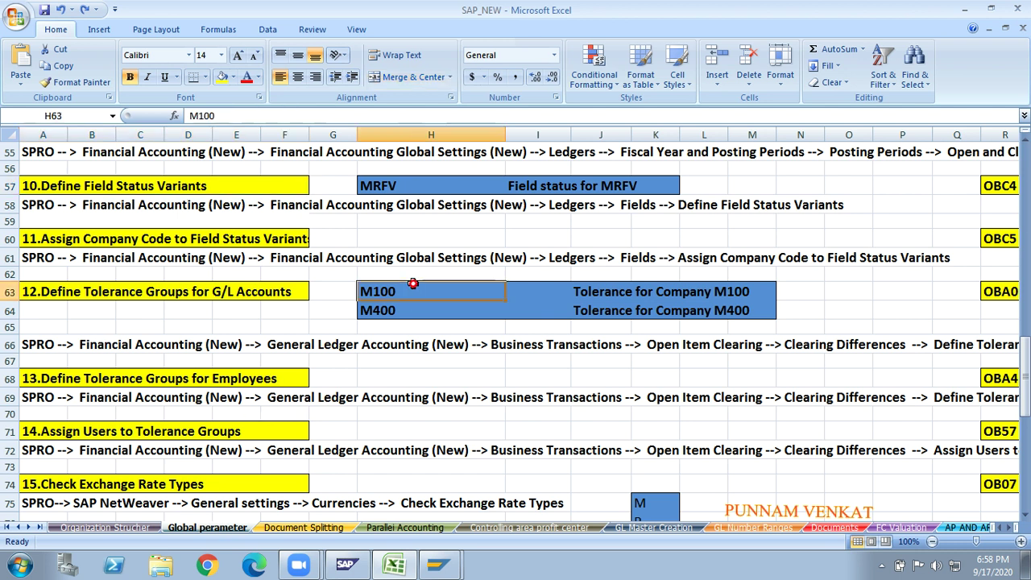
click(387, 235)
key(Up)
key(Up)
key(Up)
key(shift+Right)
key(shift+Right)
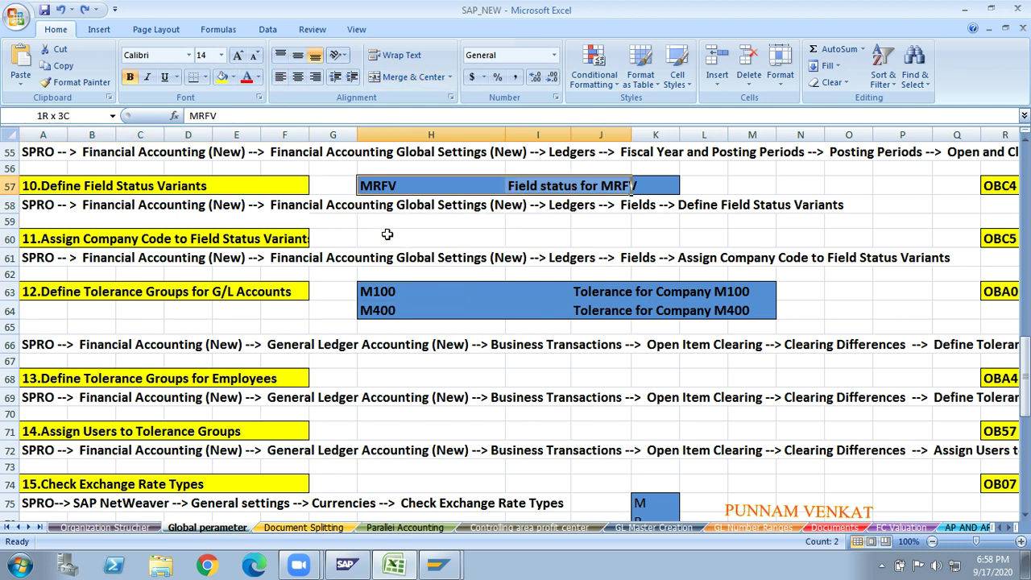
key(ctrl+c)
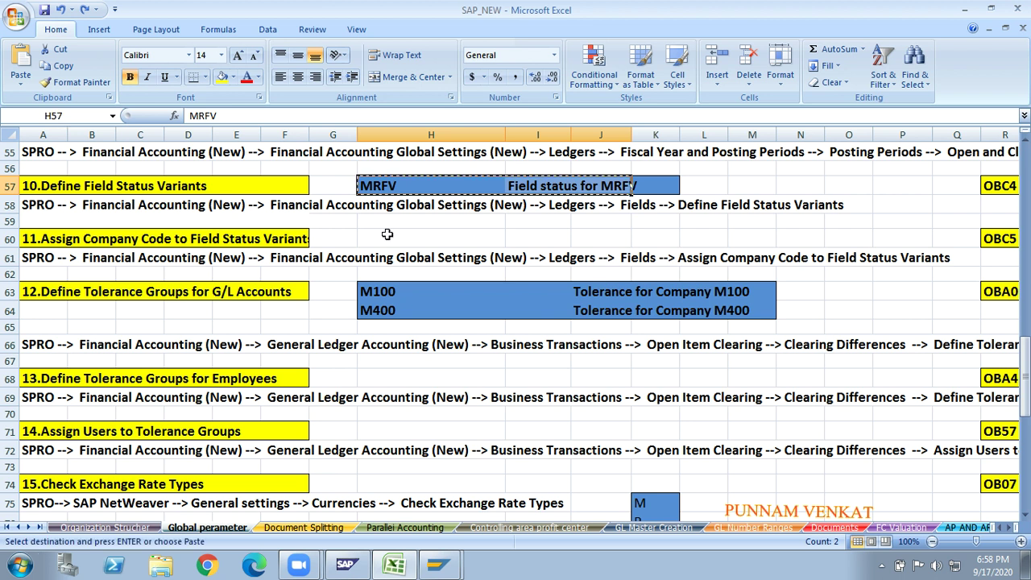
key(Delete)
click(387, 235)
key(Left)
key(Left)
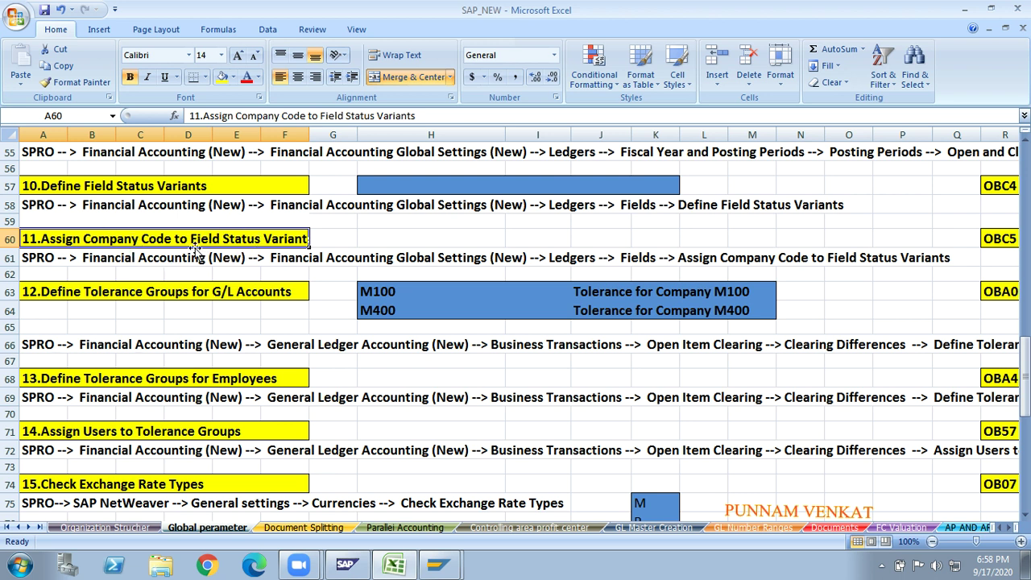
key(alt+Tab)
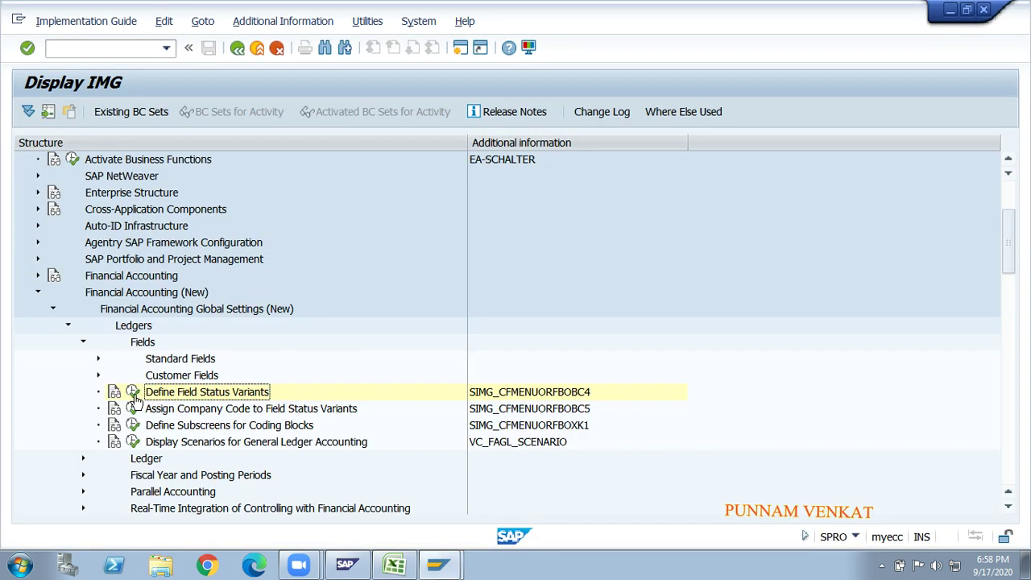
- In Define Field Status Variants, rename GMFV from FM to GM Field Status Variants
click(133, 393)
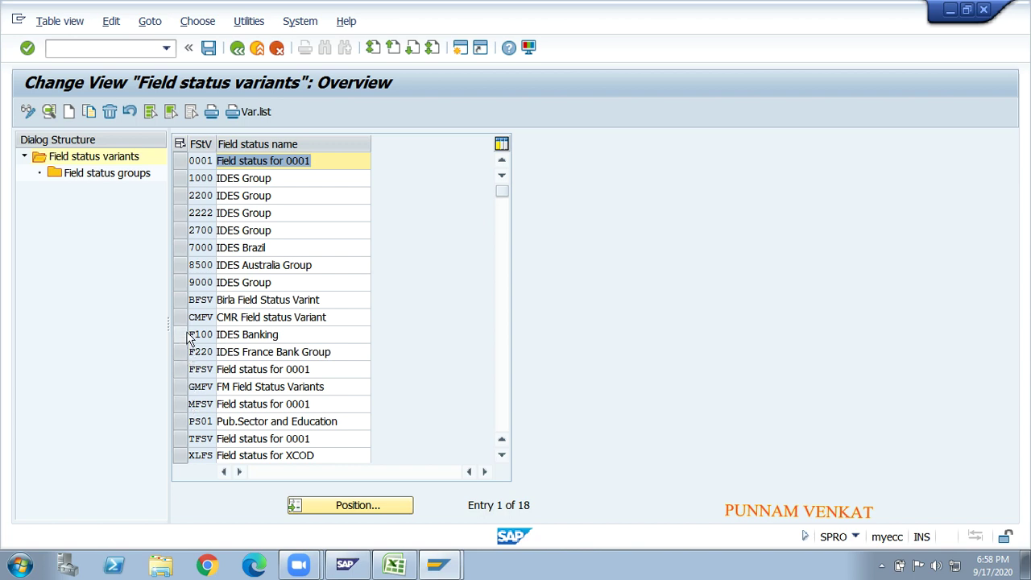
click(185, 390)
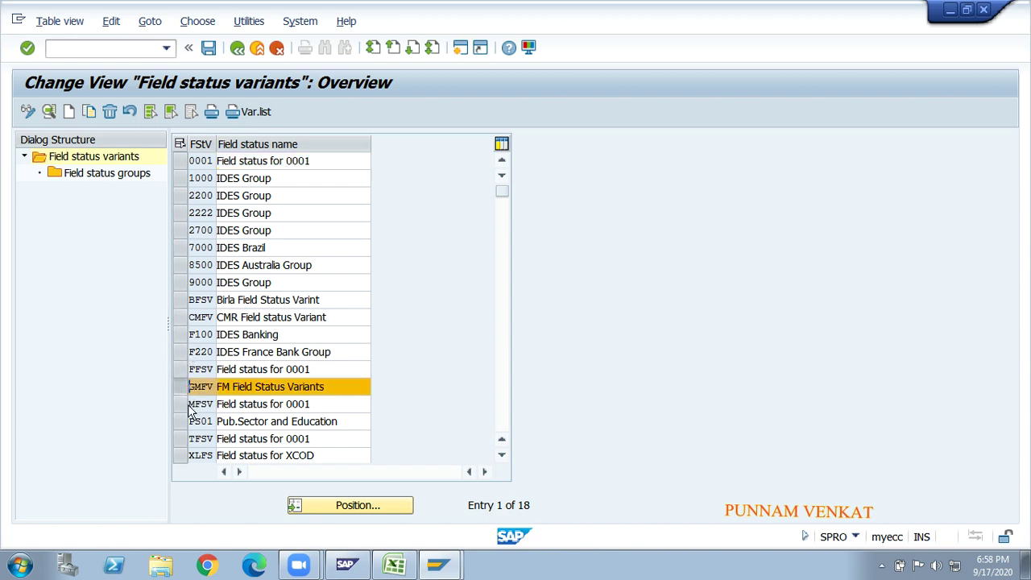
click(232, 387)
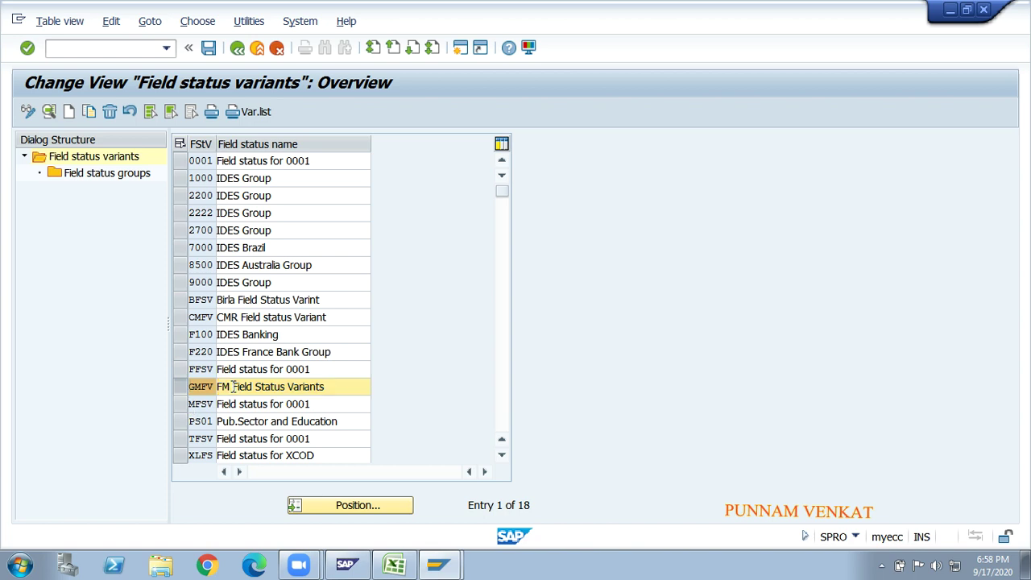
key(BackSpace)
key(BackSpace)
key(BackSpace)
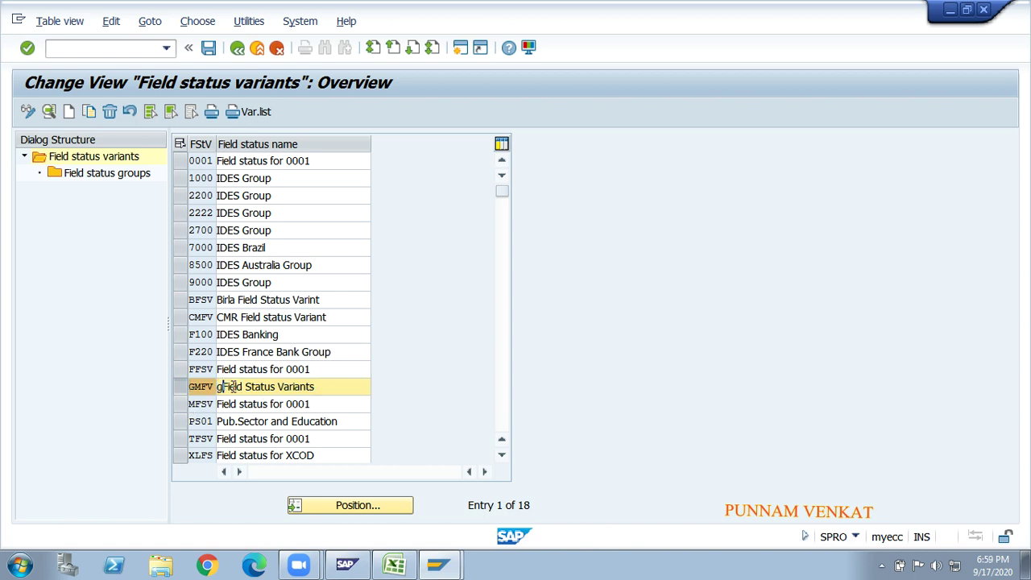
text(GM)
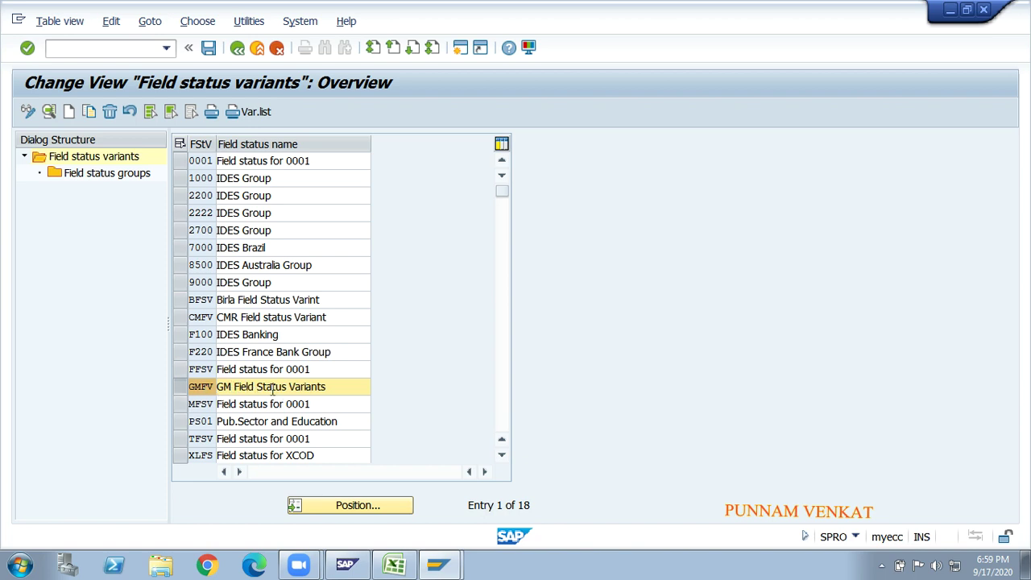
- Save the renamed variant to the customizing request and go back to Excel
click(209, 48)
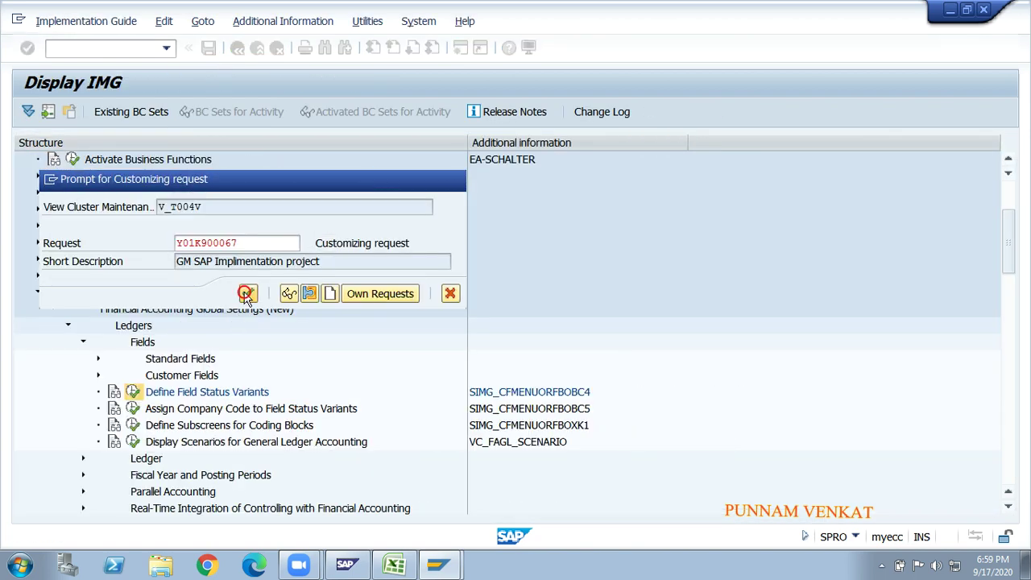
click(246, 294)
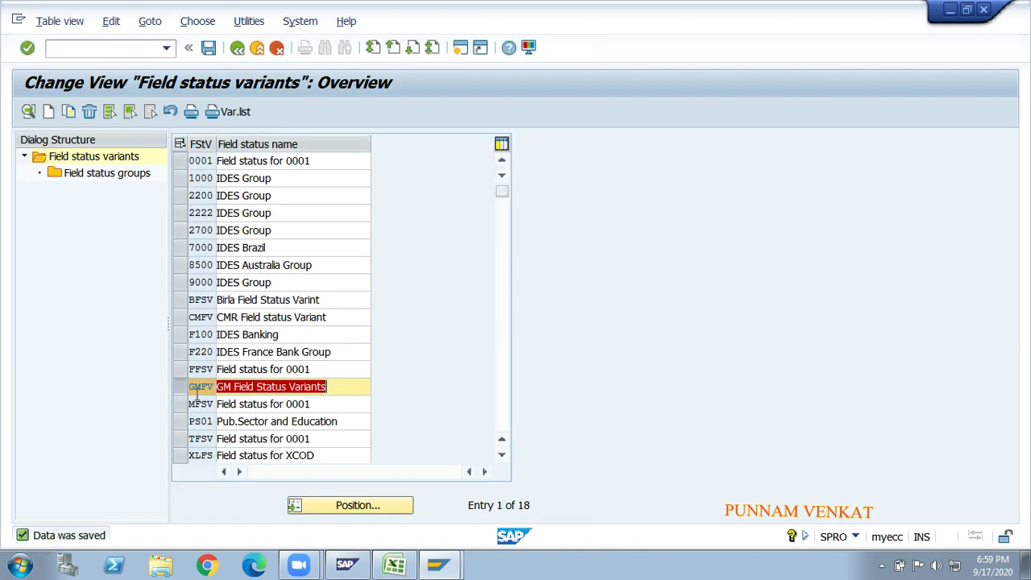
key(alt+Tab)
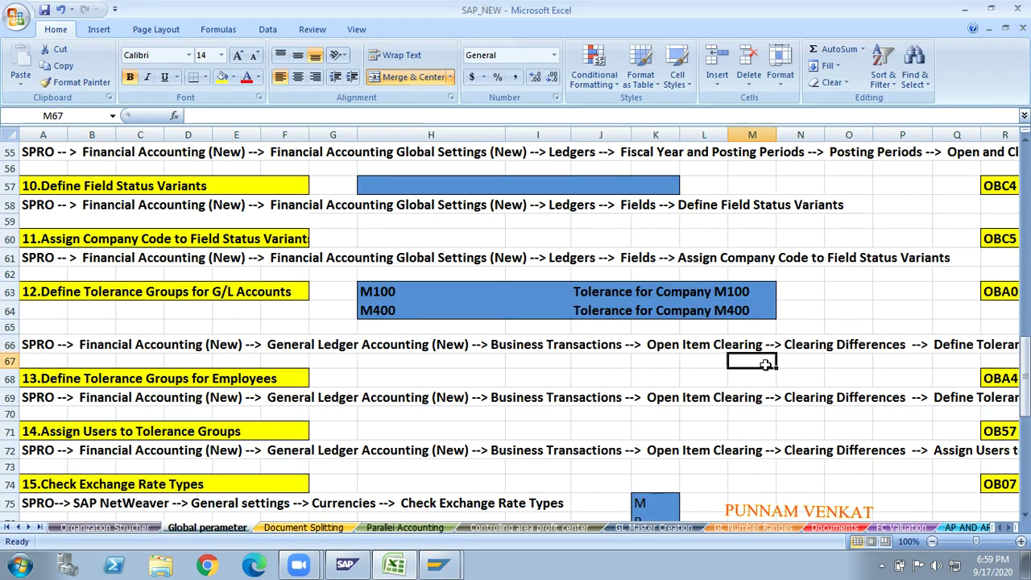
- Enter company codes GM10 in X60 and GM20 in X61
key(Right)
key(Right)
key(Right)
key(Right)
key(Right)
key(Right)
key(Right)
key(Right)
key(Right)
key(Right)
key(Right)
key(Right)
key(Right)
key(Right)
key(Right)
key(Right)
key(Right)
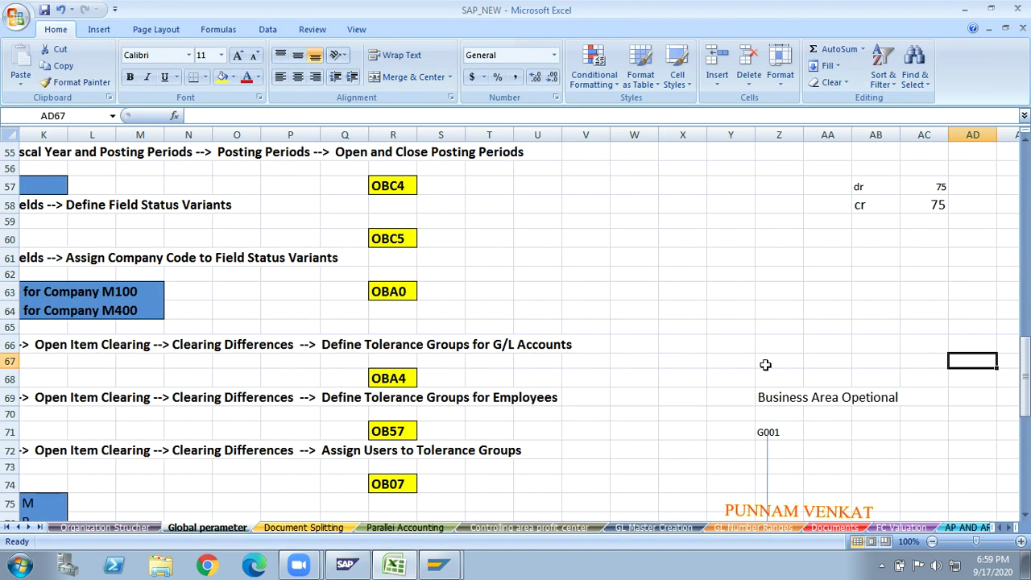
key(Up)
key(Up)
key(Up)
key(Up)
key(Up)
key(Up)
key(Up)
key(Left)
key(Left)
key(Left)
key(Left)
key(Left)
key(Left)
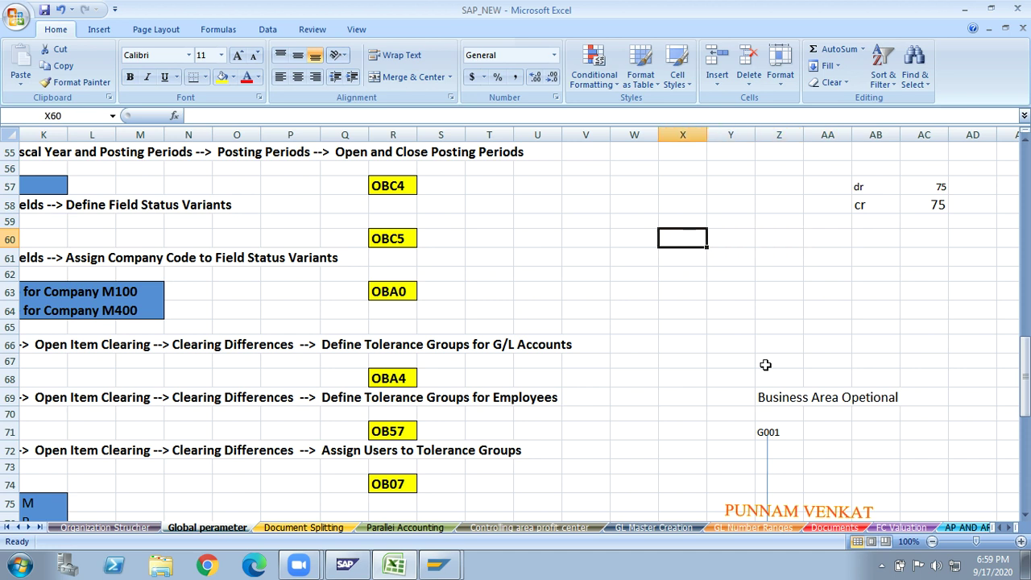
text(GM)
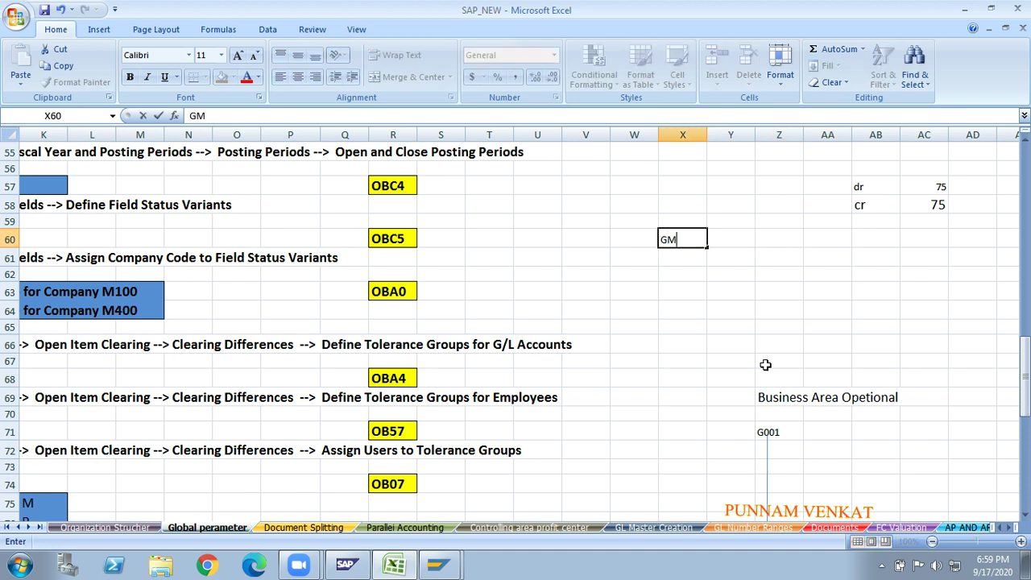
text(10)
key(Right)
key(Down)
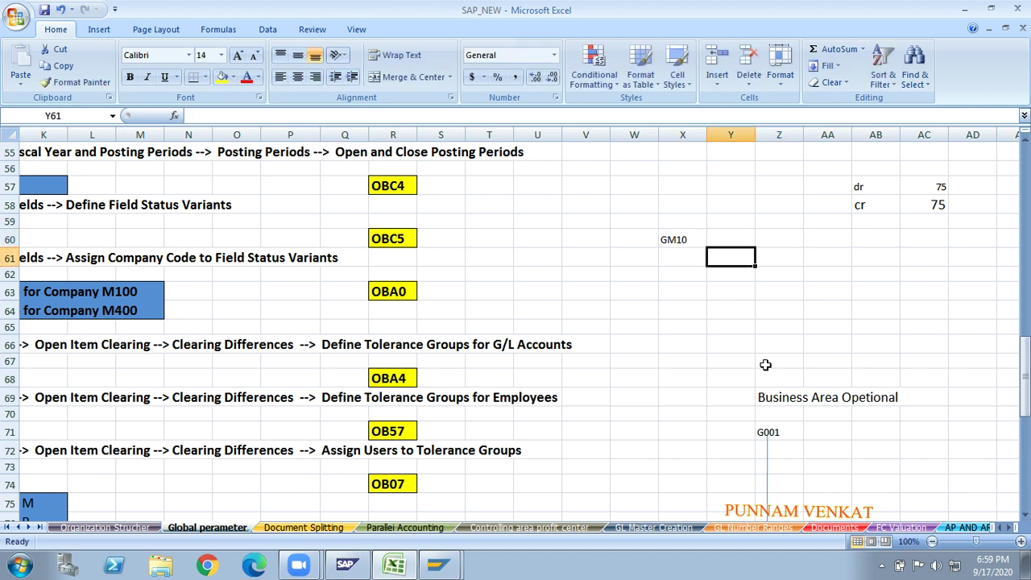
key(Left)
text(GM)
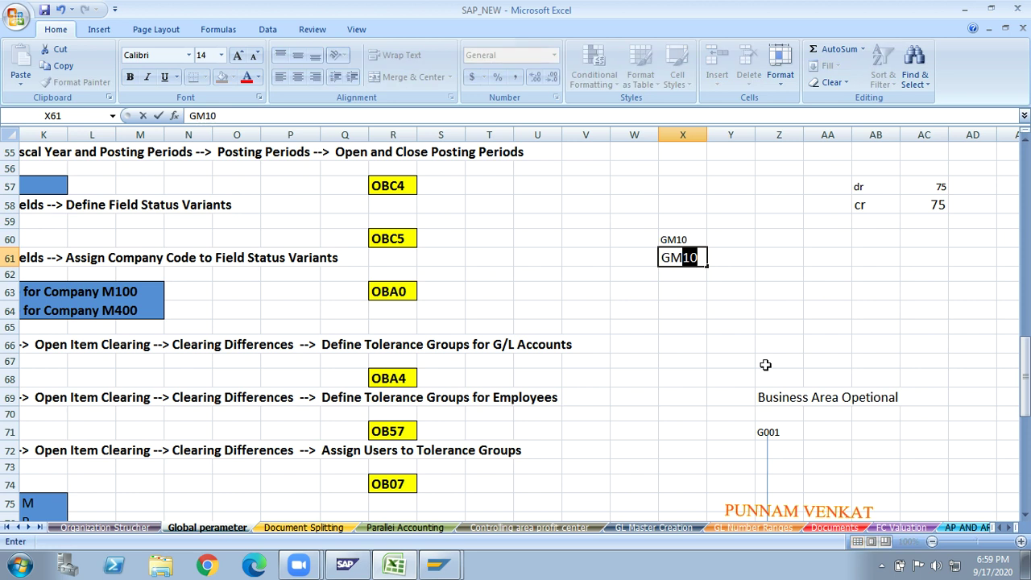
text(20)
key(Return)
- Enter field status variant GMFV in cell AB61
key(Up)
key(Up)
key(Up)
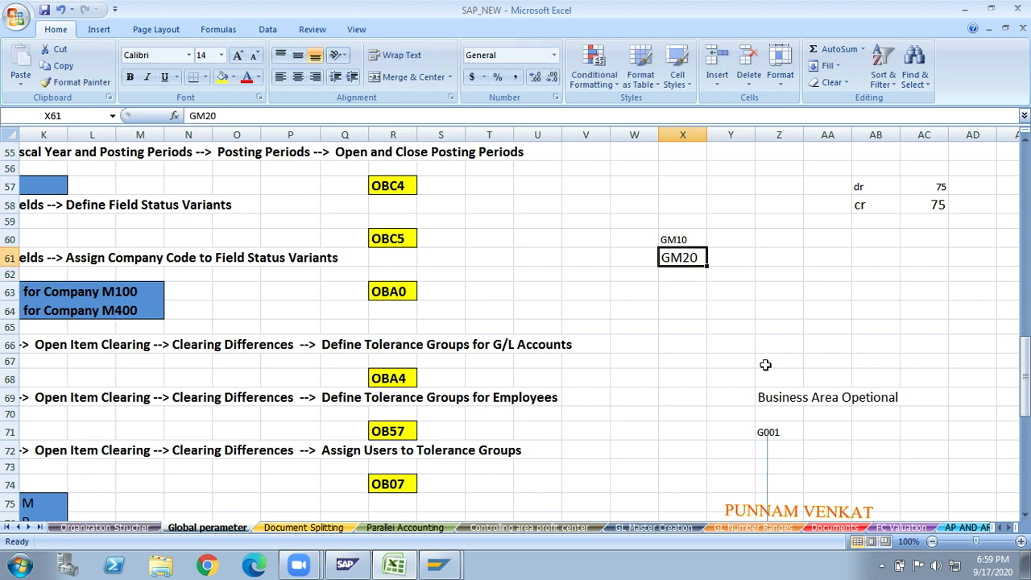
key(Right)
key(Right)
key(Right)
key(Right)
key(Down)
key(Down)
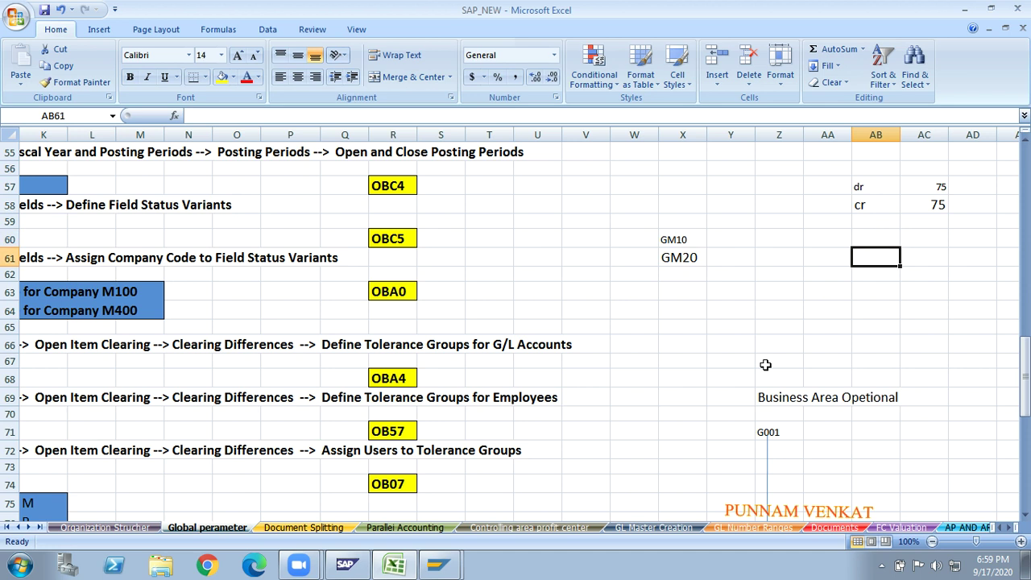
text(GMFV)
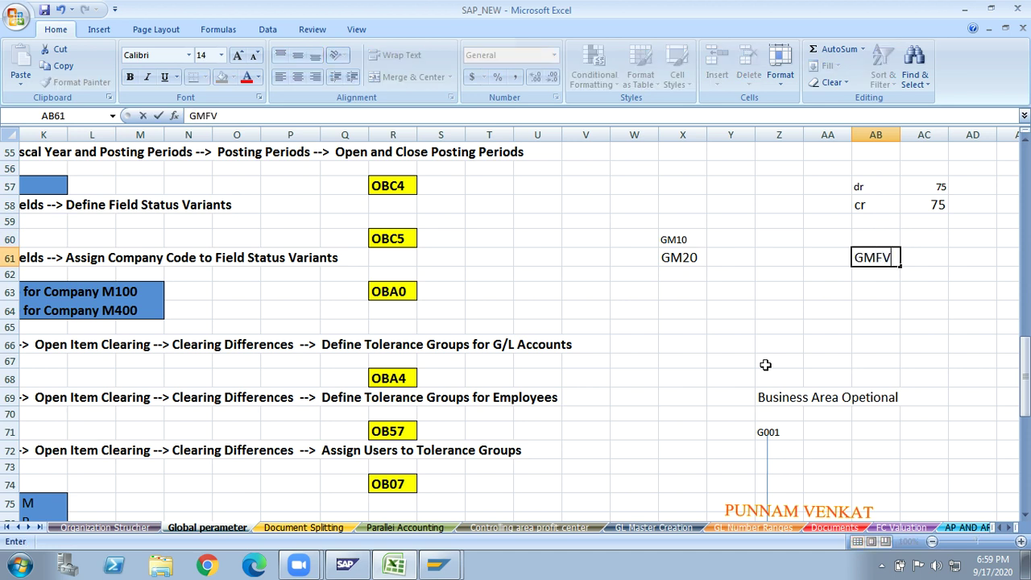
key(Return)
- Draw straight arrows from GM10 and GM20 pointing to GMFV
click(870, 259)
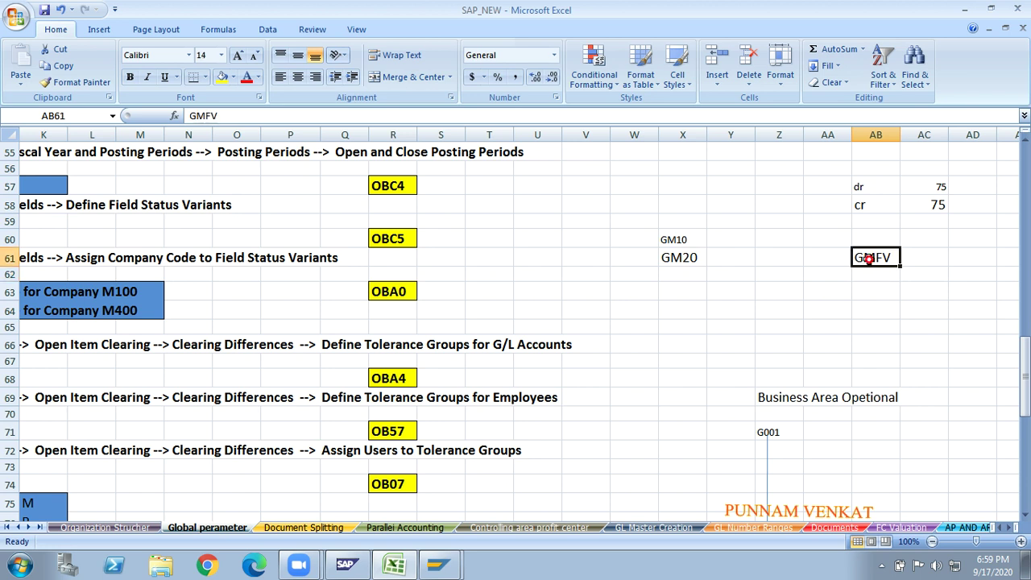
click(99, 30)
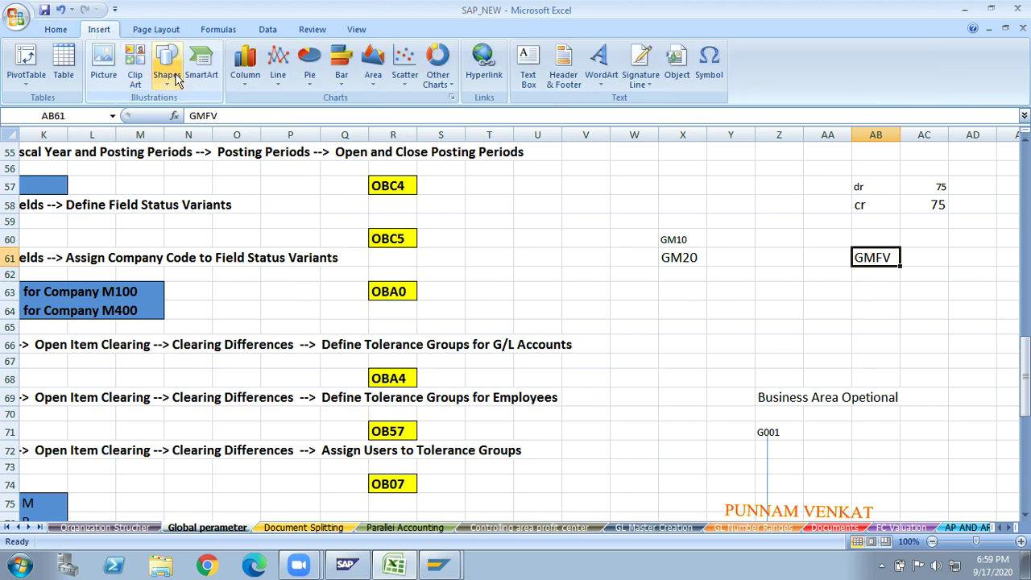
click(167, 71)
click(194, 118)
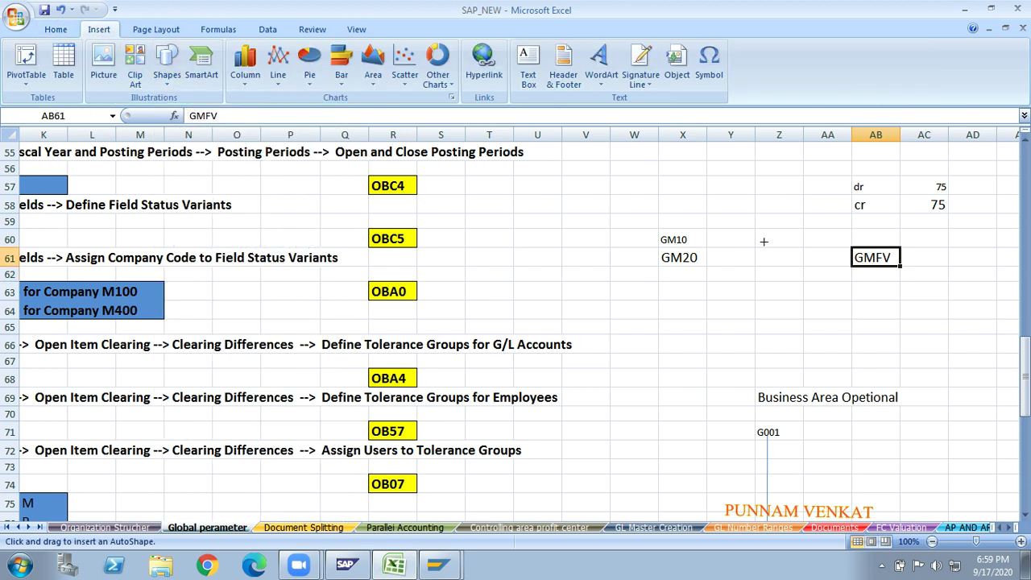
drag(693, 239, 842, 257)
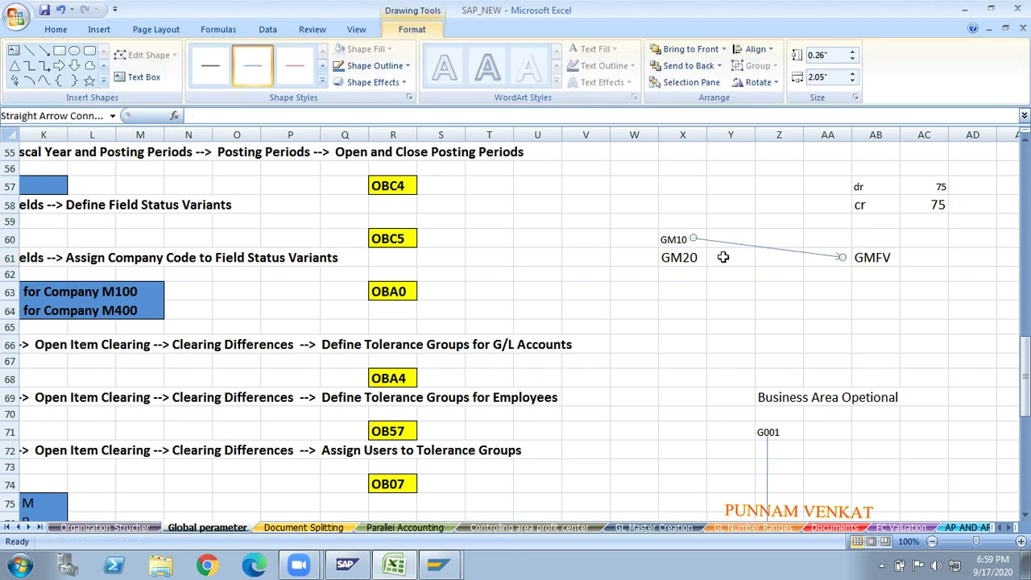
click(44, 50)
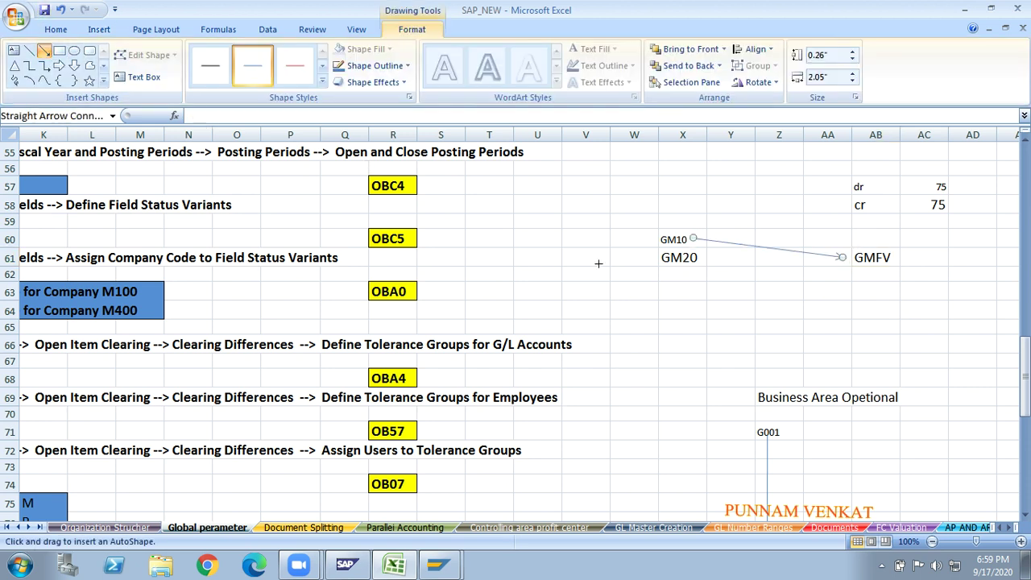
drag(701, 258, 846, 260)
click(621, 288)
click(551, 305)
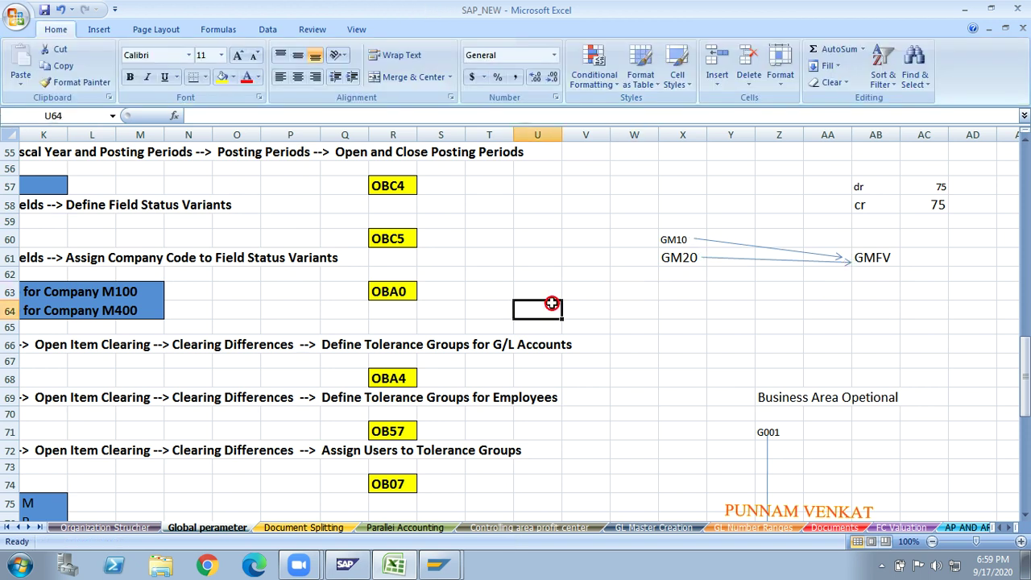
key(Left)
key(Left)
key(Left)
key(Left)
key(Left)
key(Left)
key(Left)
key(Left)
key(Left)
key(Left)
key(Left)
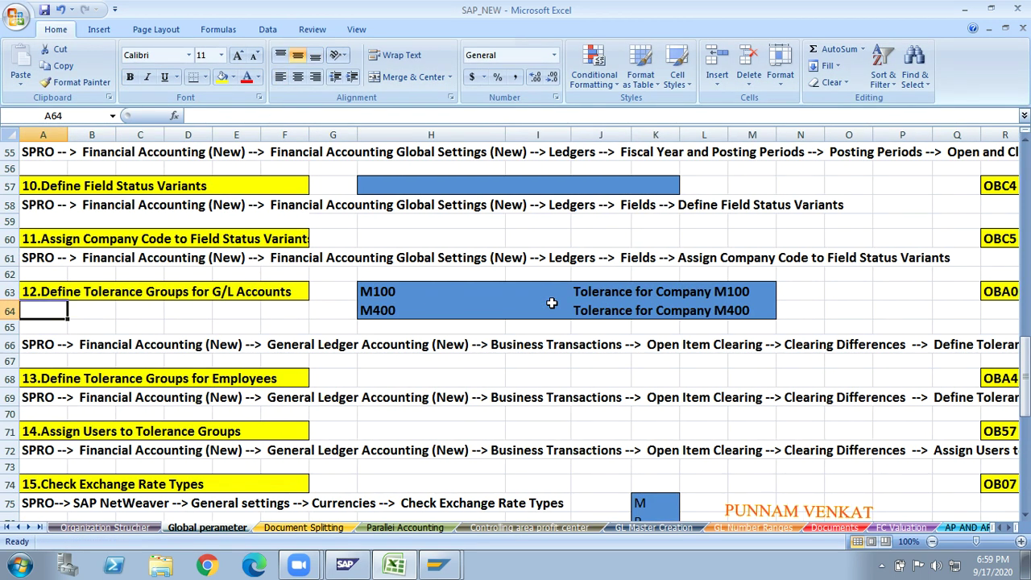
- Review step 11's SPRO path and transaction OBC5 at reduced zoom, then return to SAP
key(Up)
key(Up)
key(Up)
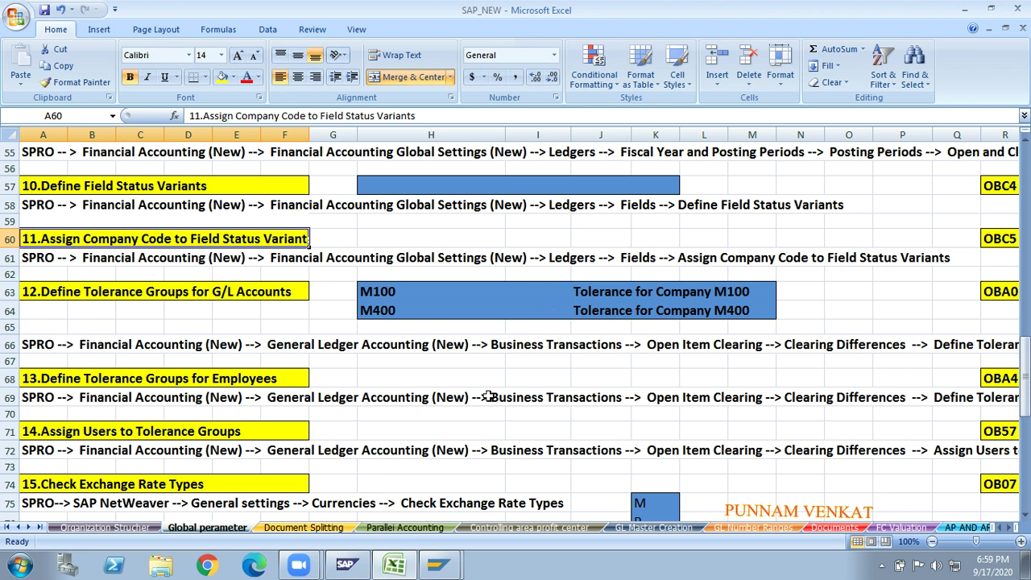
key(alt+Tab)
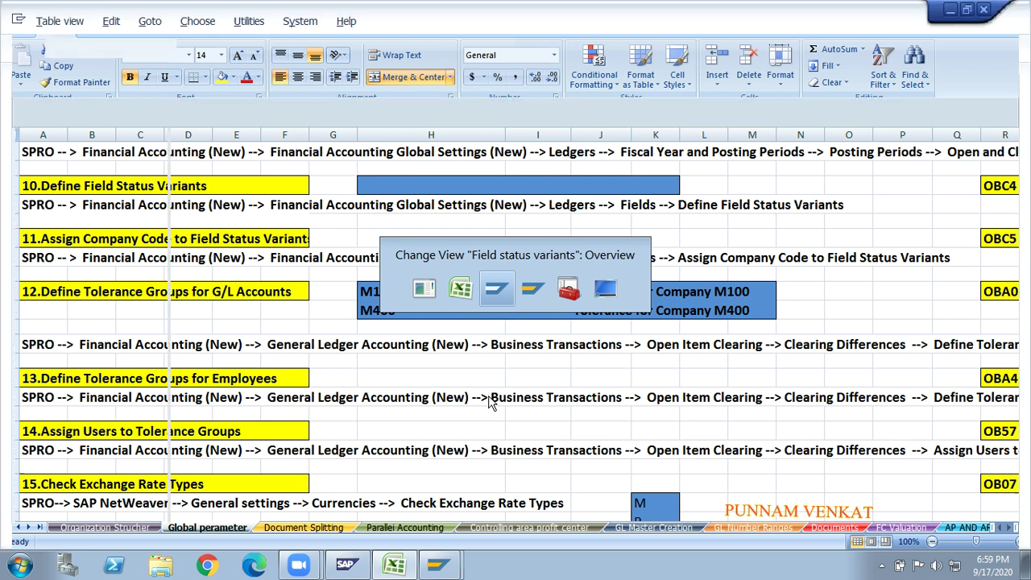
key(alt+Tab)
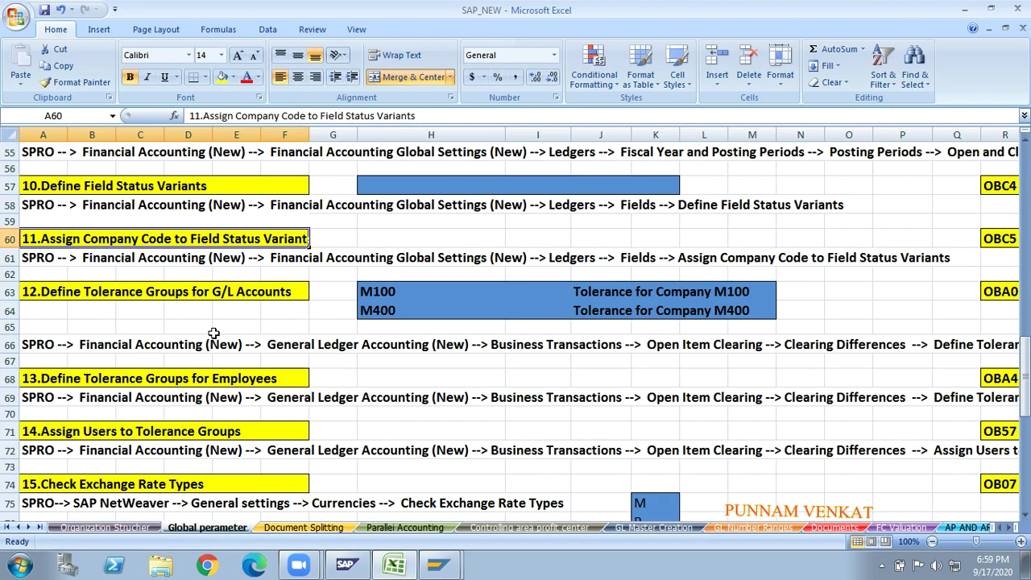
click(86, 271)
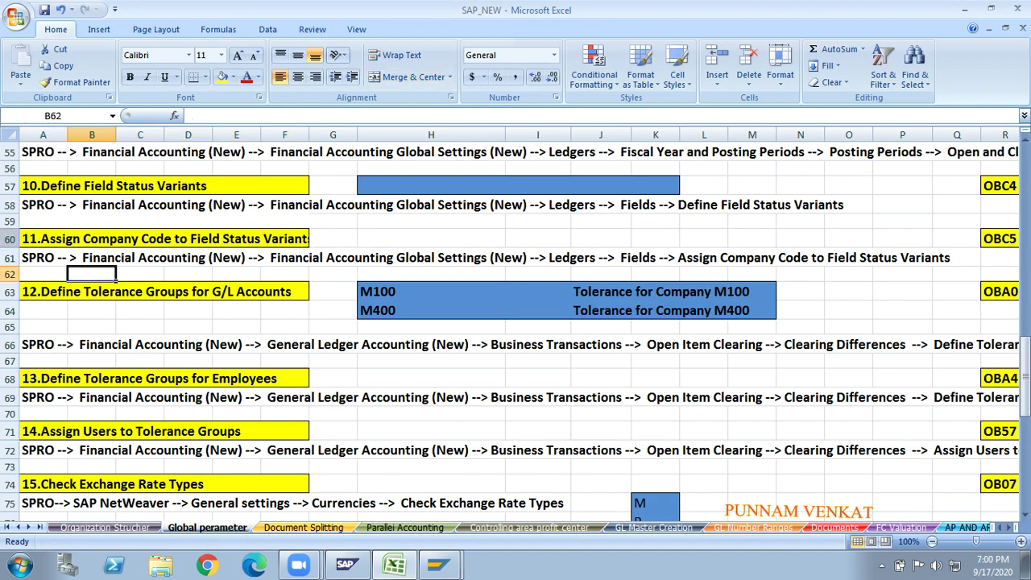
click(11, 258)
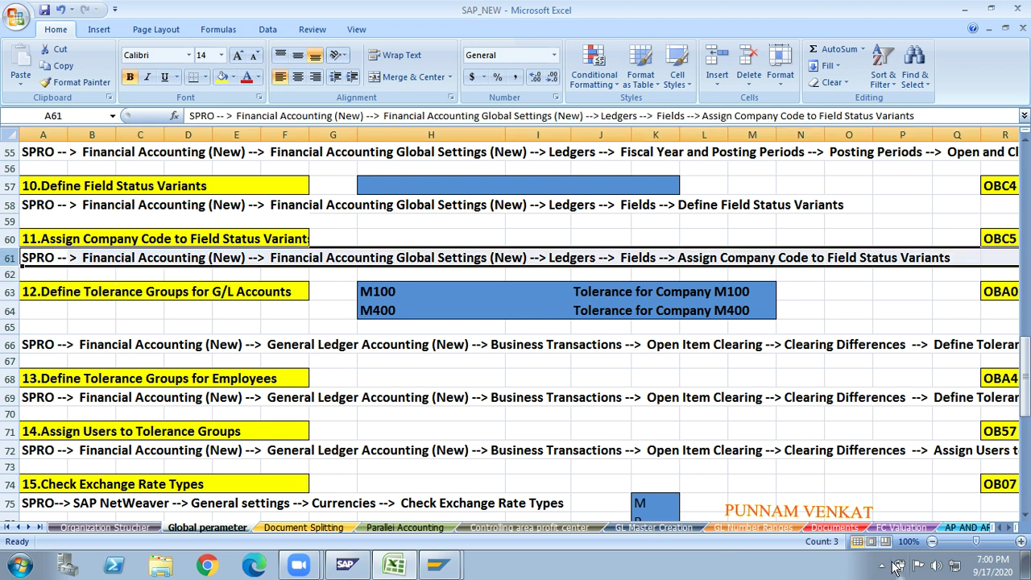
click(933, 544)
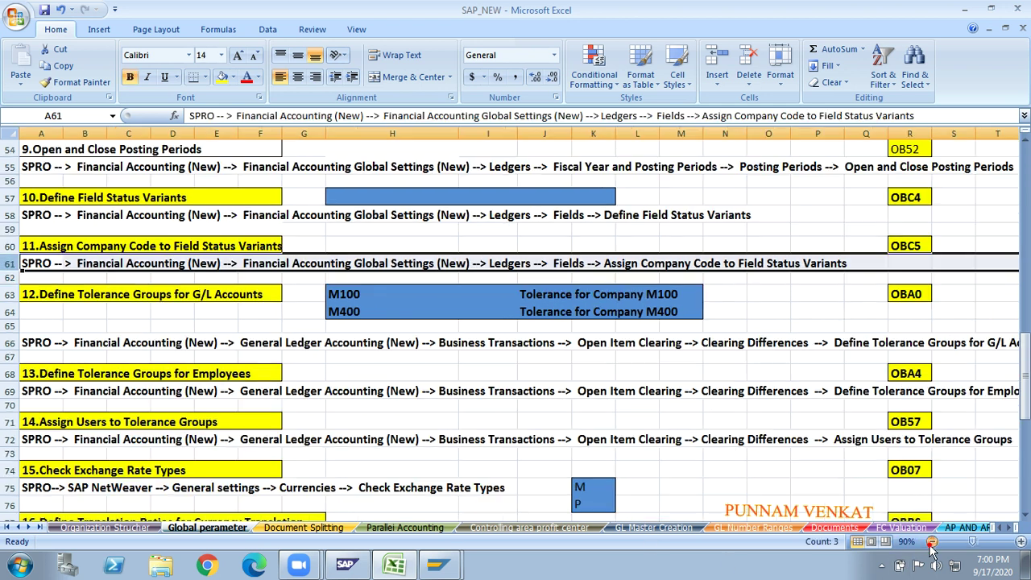
click(918, 245)
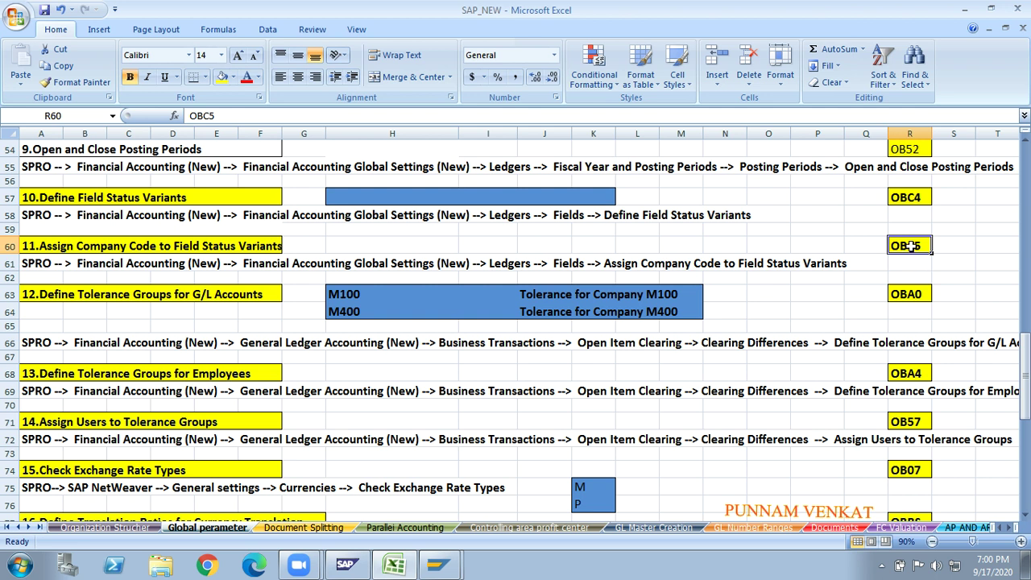
click(9, 264)
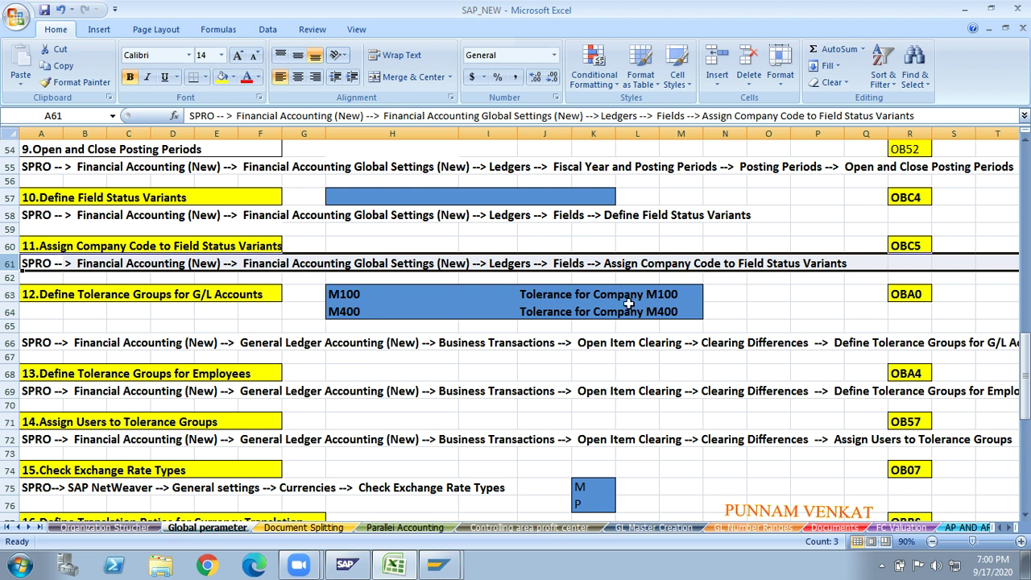
key(alt+Tab)
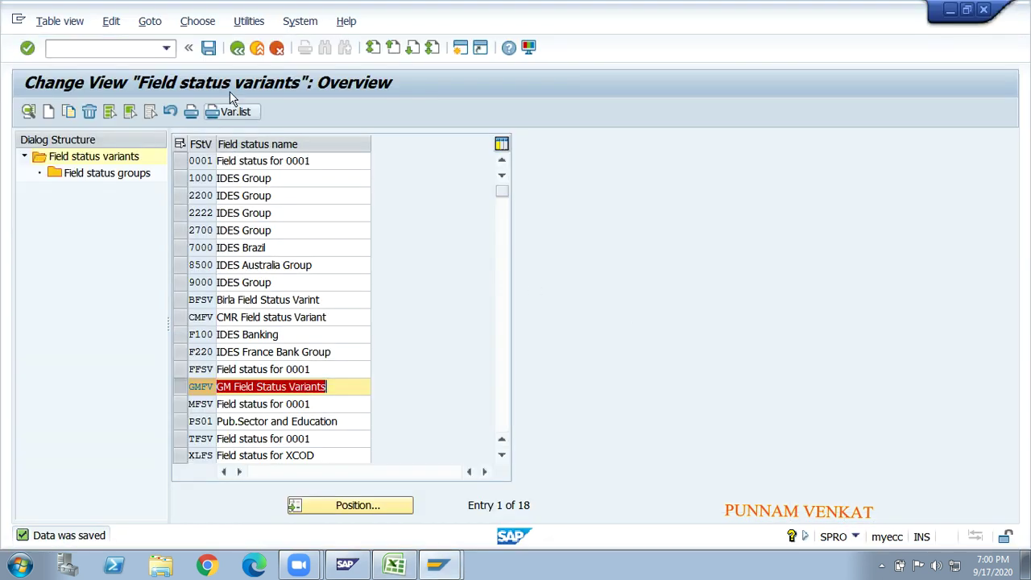
- Go back and run Assign Company Code to Field Status Variants under Ledgers > Fields
click(238, 48)
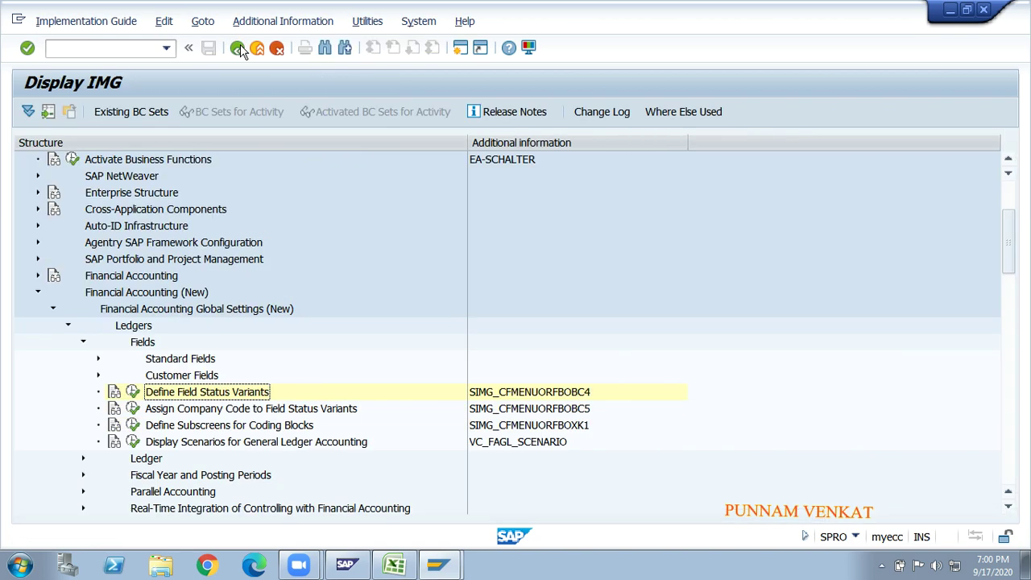
click(176, 413)
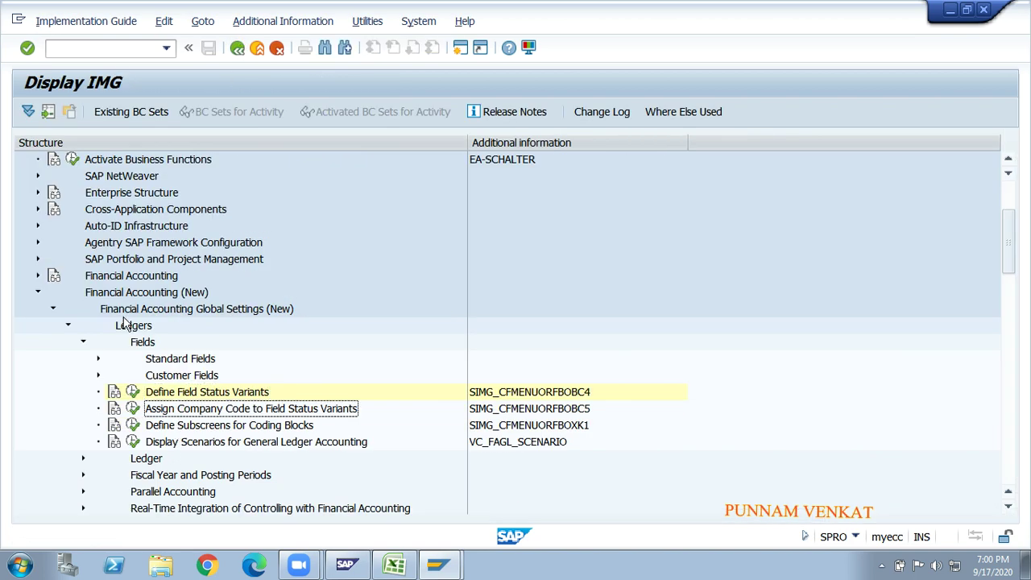
click(120, 296)
click(128, 309)
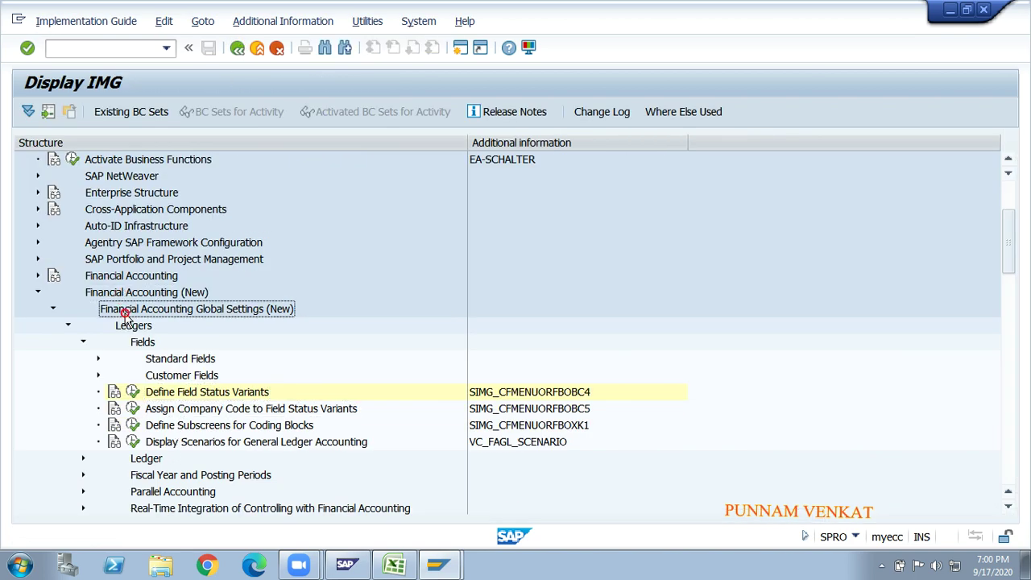
click(141, 332)
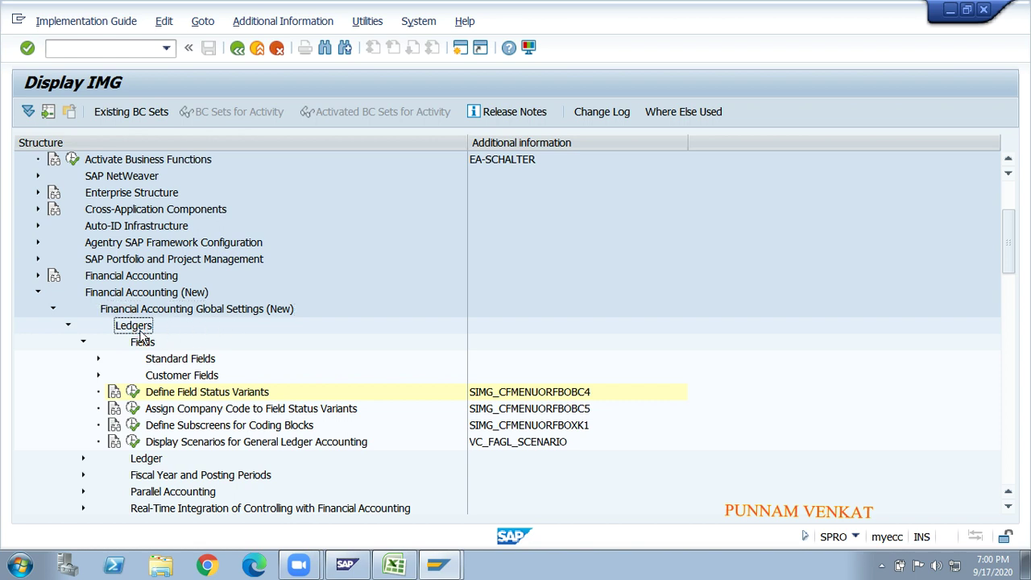
click(144, 344)
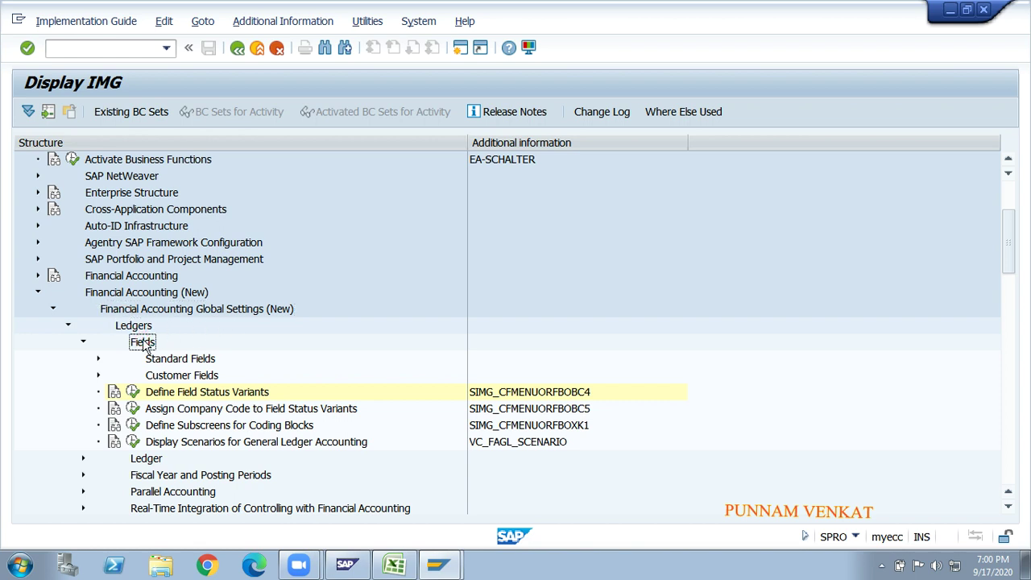
click(159, 398)
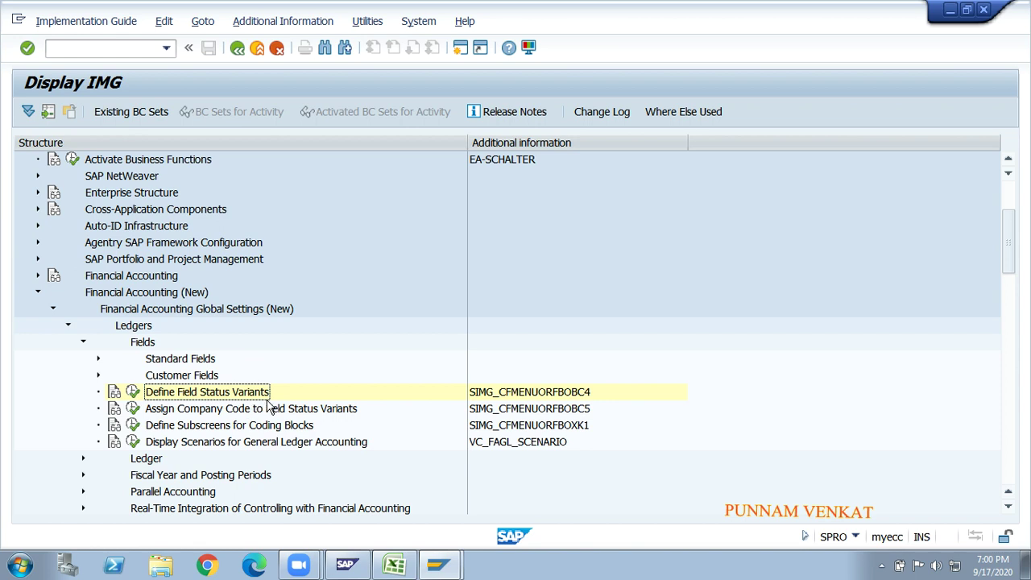
click(195, 411)
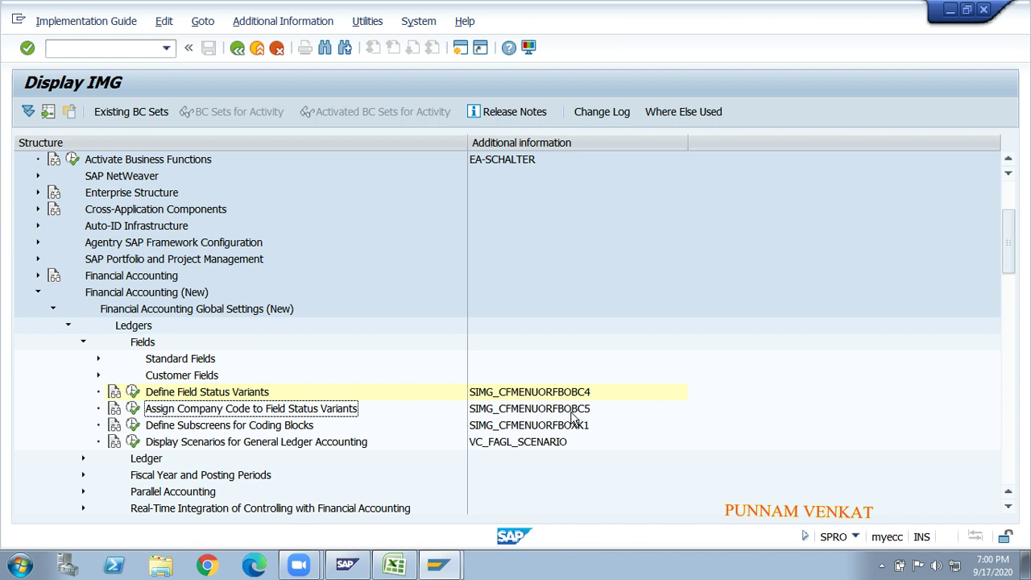
click(133, 409)
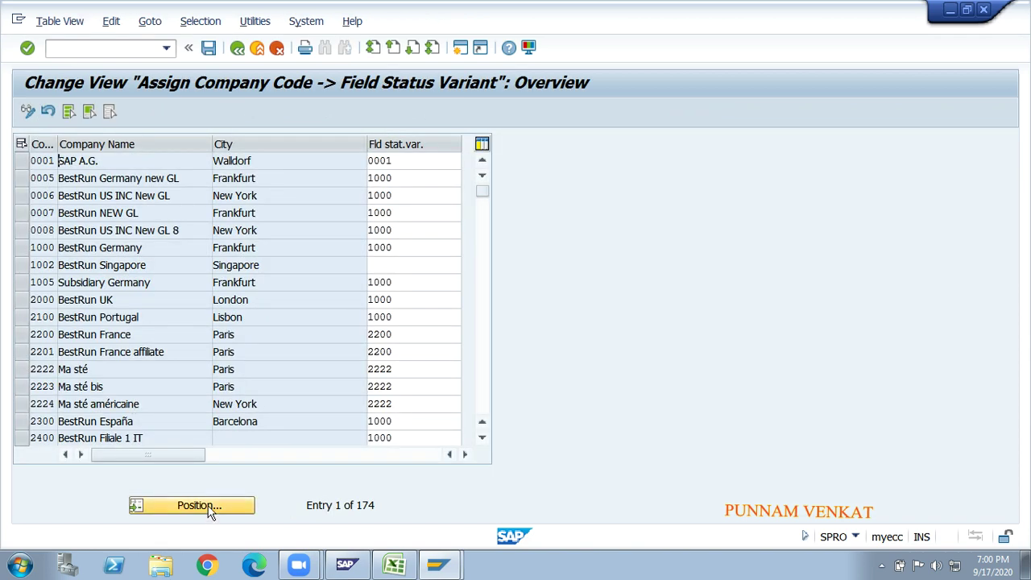
- Position the list on company code GM10 and assign it GMFV from the F4 list
click(209, 508)
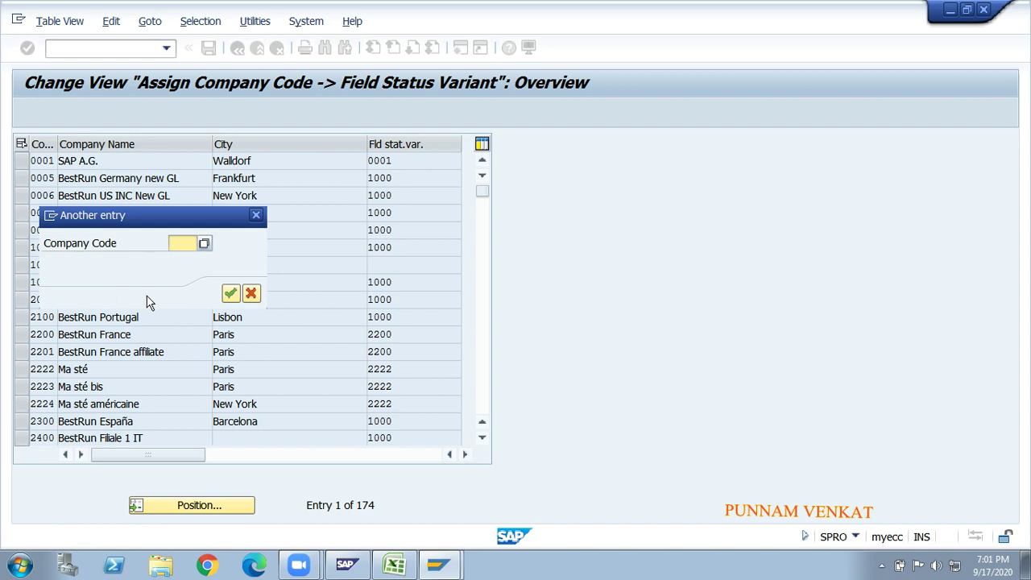
text(GM)
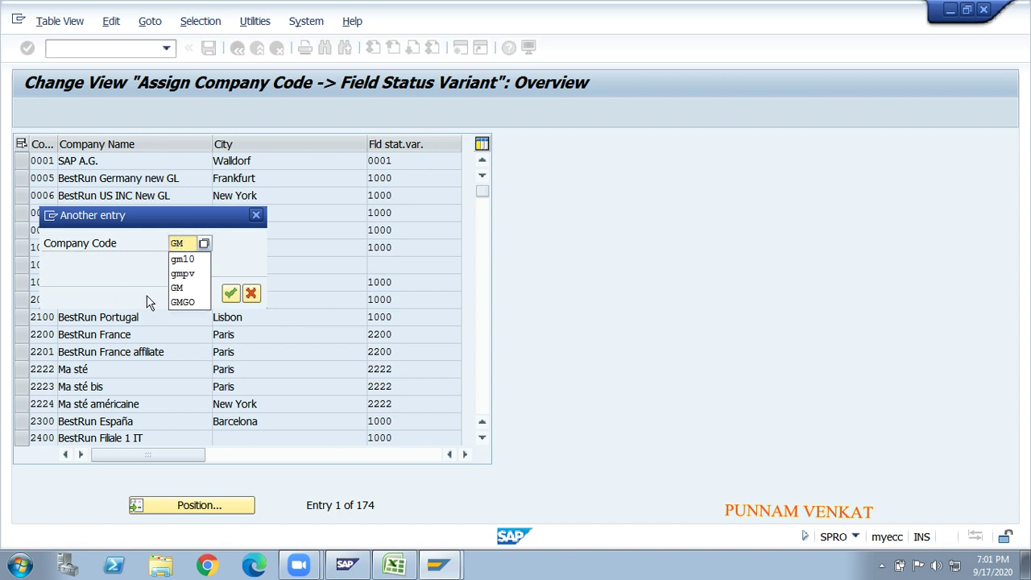
text(10)
key(Return)
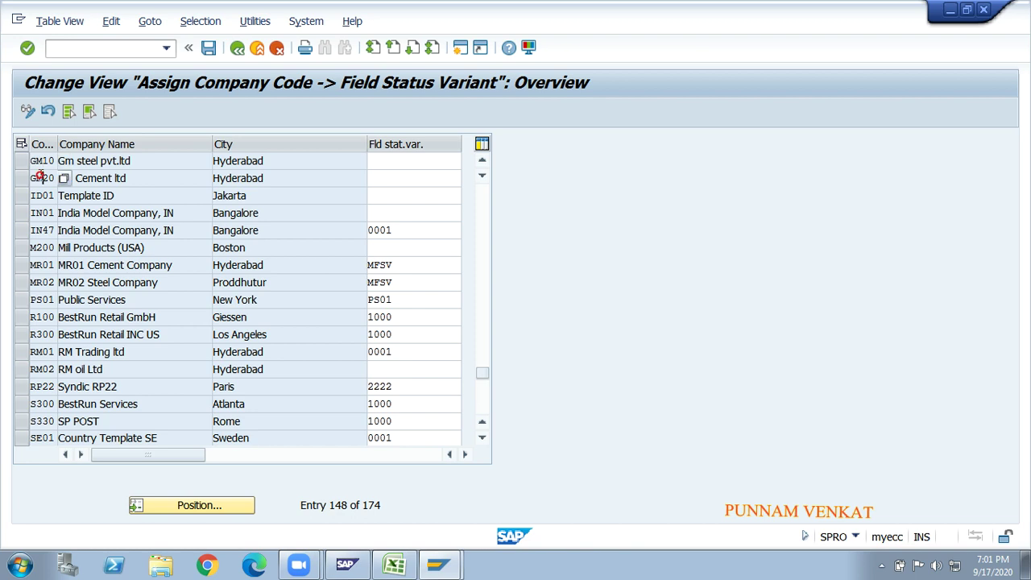
click(395, 158)
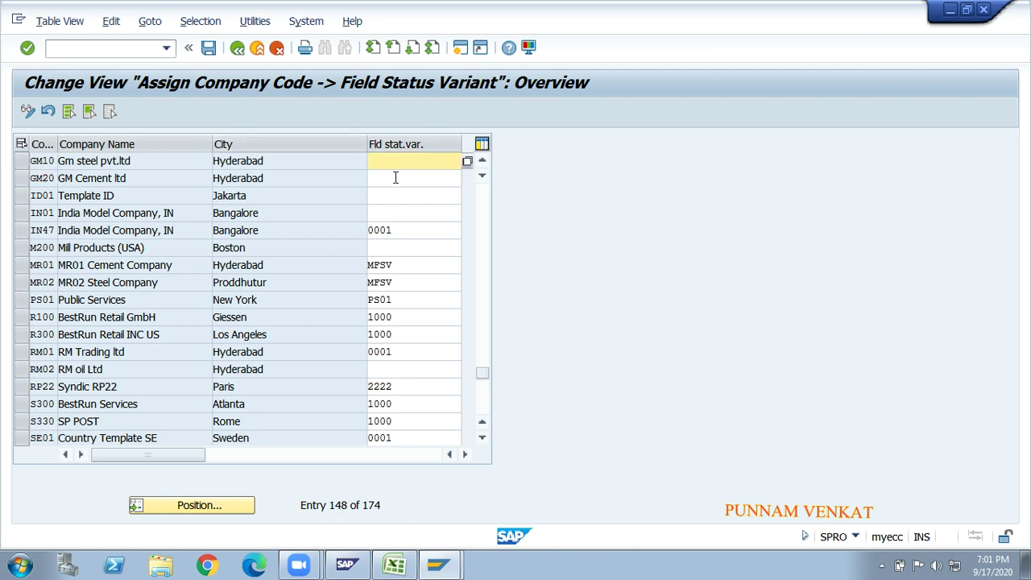
click(398, 177)
click(393, 160)
click(467, 163)
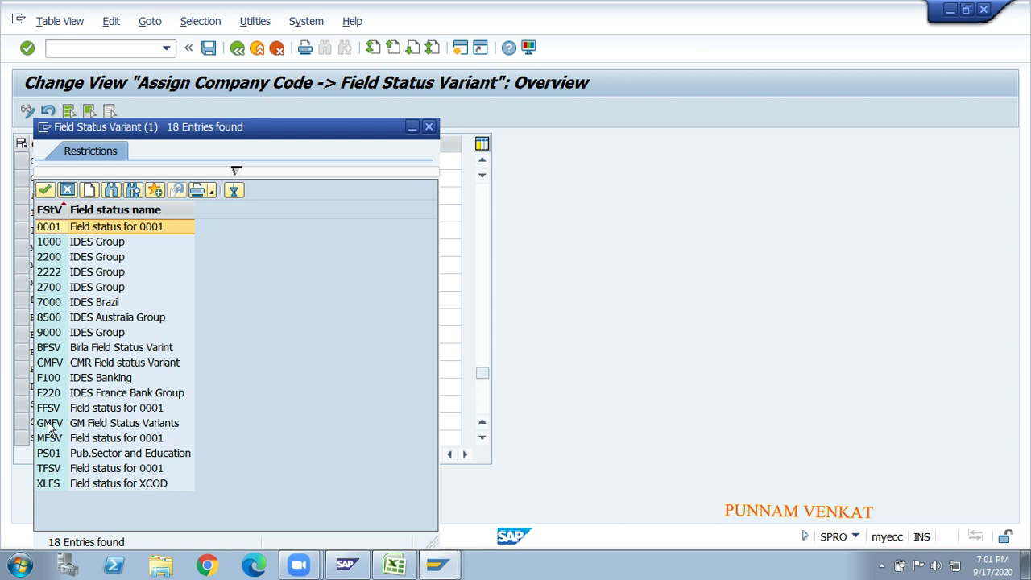
click(48, 426)
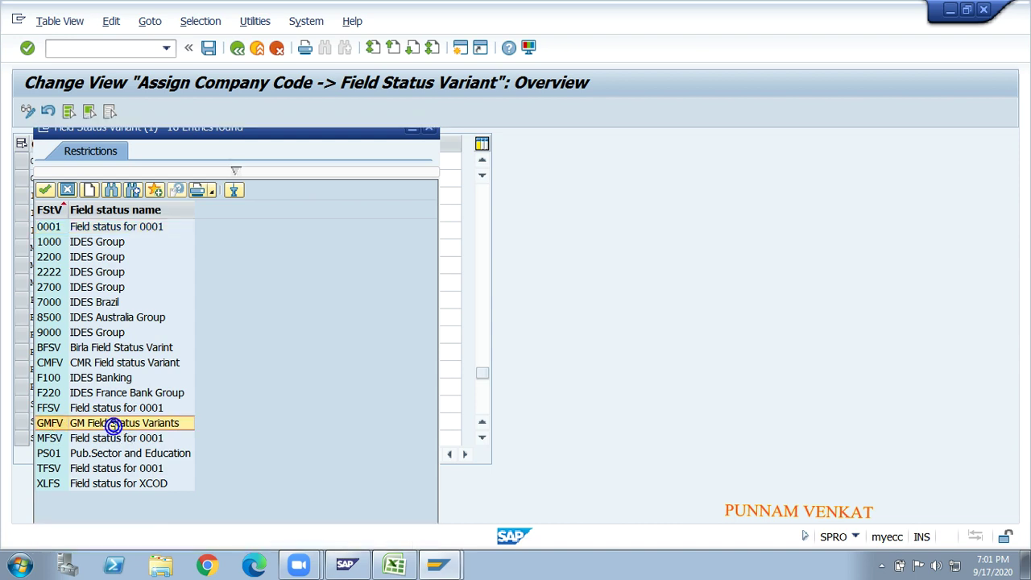
double_click(111, 428)
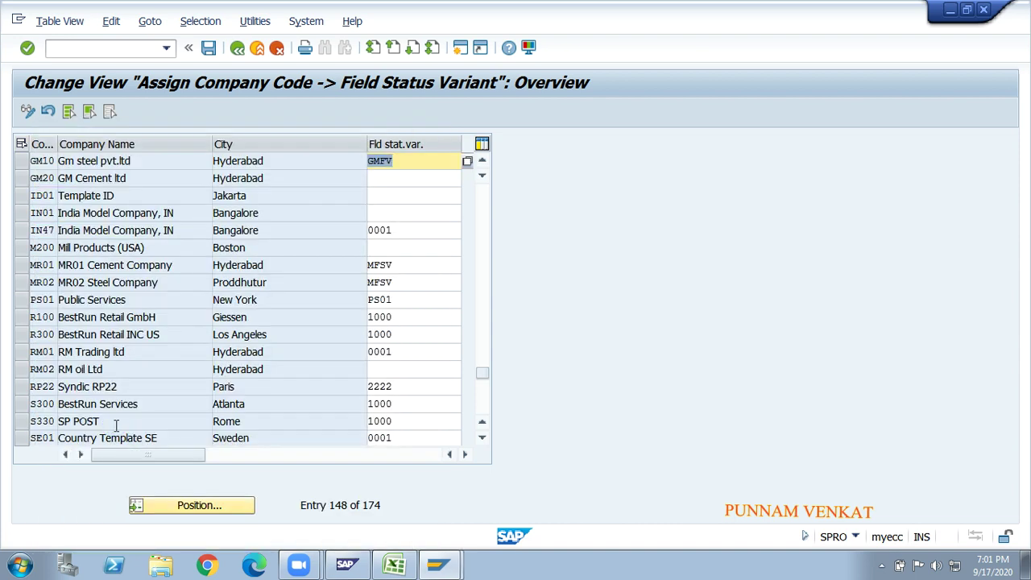
- Give GM20 field status variant GMFV and save with the customizing request
click(395, 179)
text(GMFV)
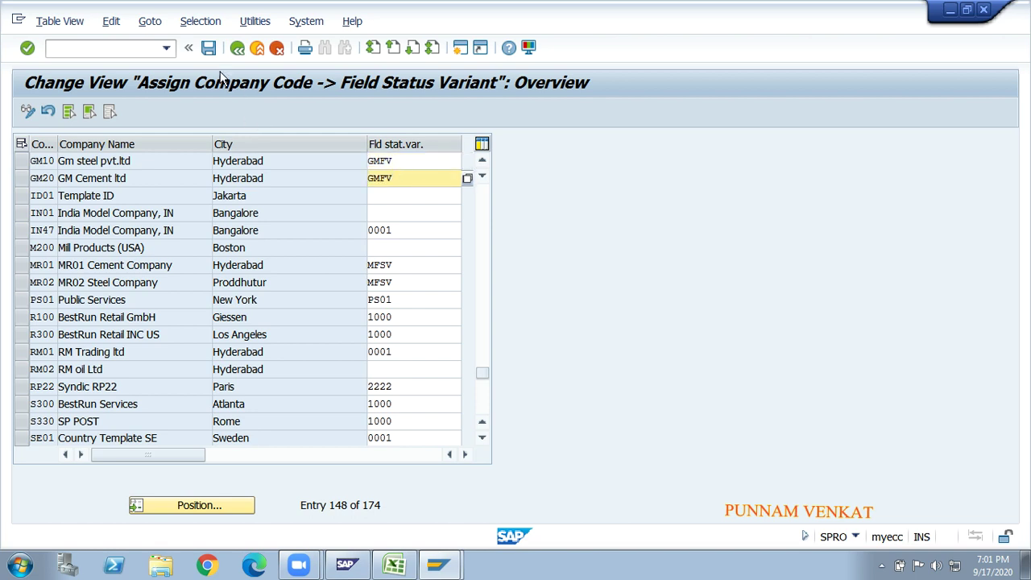
click(209, 47)
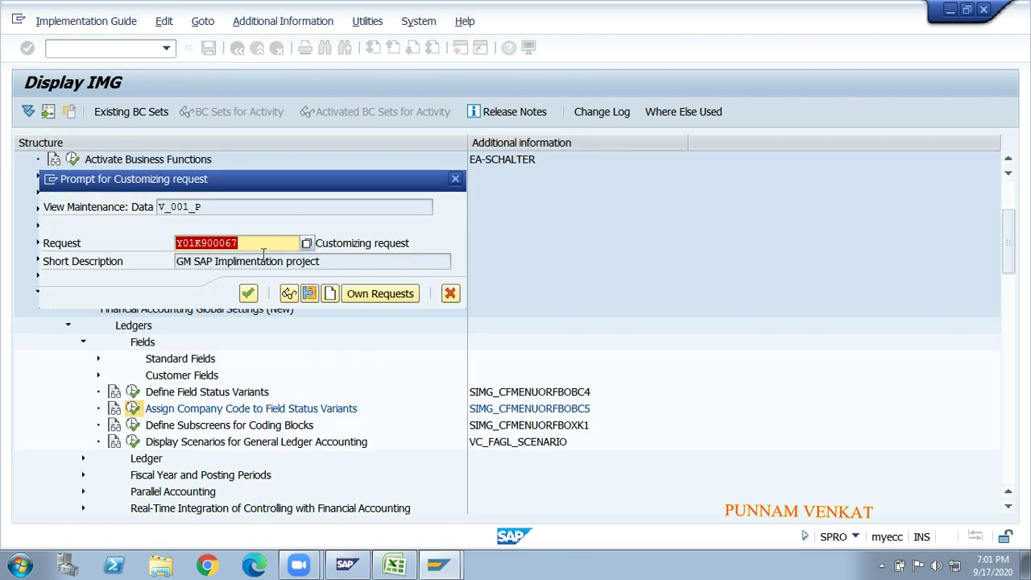
click(248, 293)
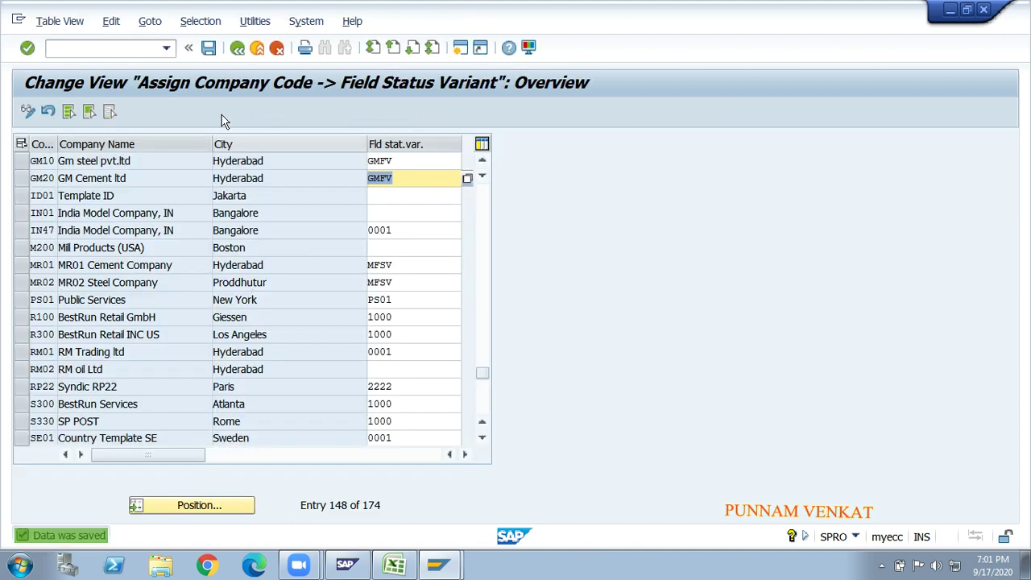
click(209, 48)
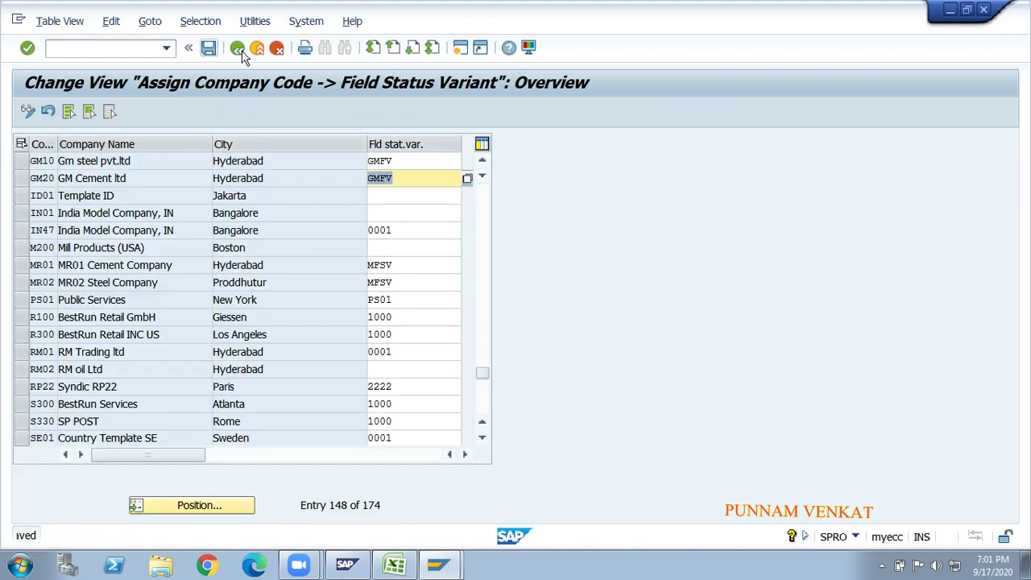
- Back out of the IMG to the SAP start screen and switch to the SAP_NEW workbook
click(238, 48)
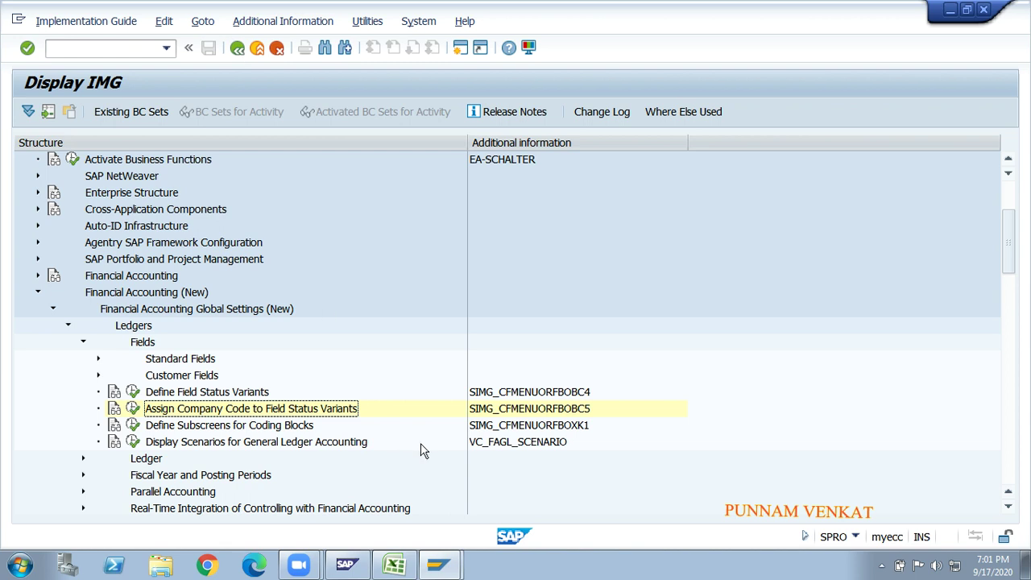
key(Up)
key(Up)
key(Up)
key(Up)
key(Up)
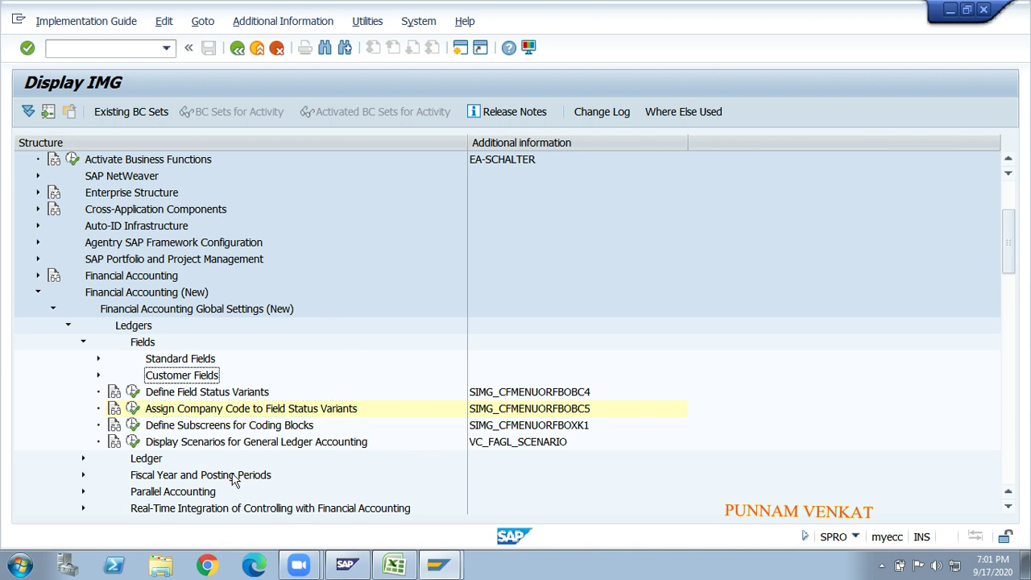
key(Down)
key(Down)
key(Left)
key(Left)
key(Left)
key(Left)
key(Left)
key(Left)
key(Left)
key(Left)
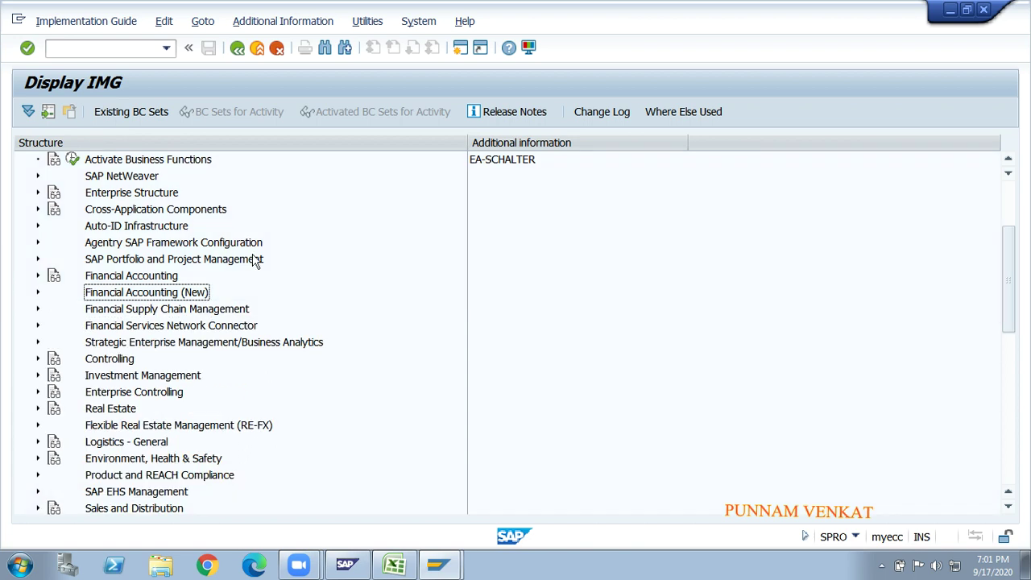
click(240, 48)
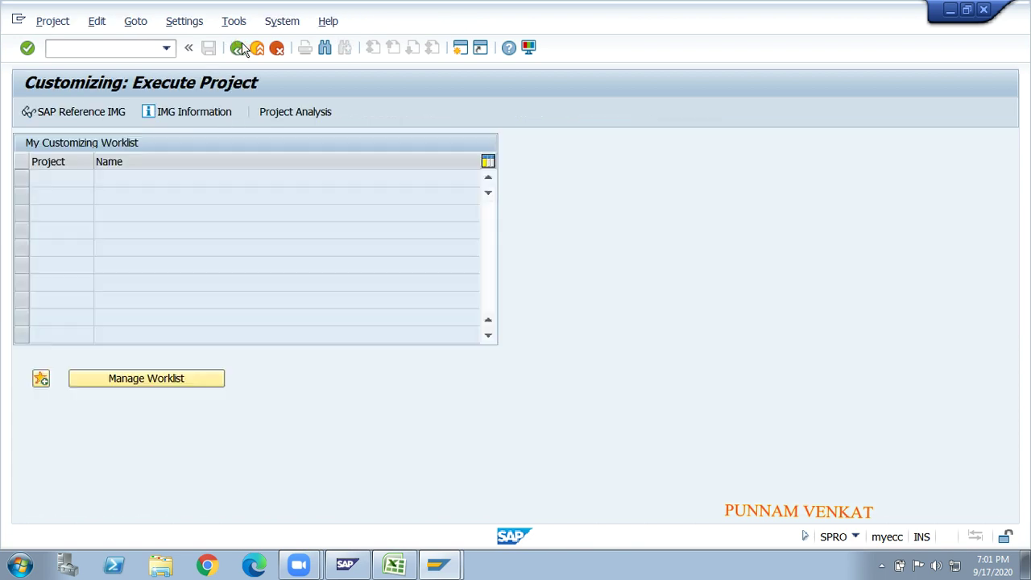
click(241, 49)
key(alt+Tab)
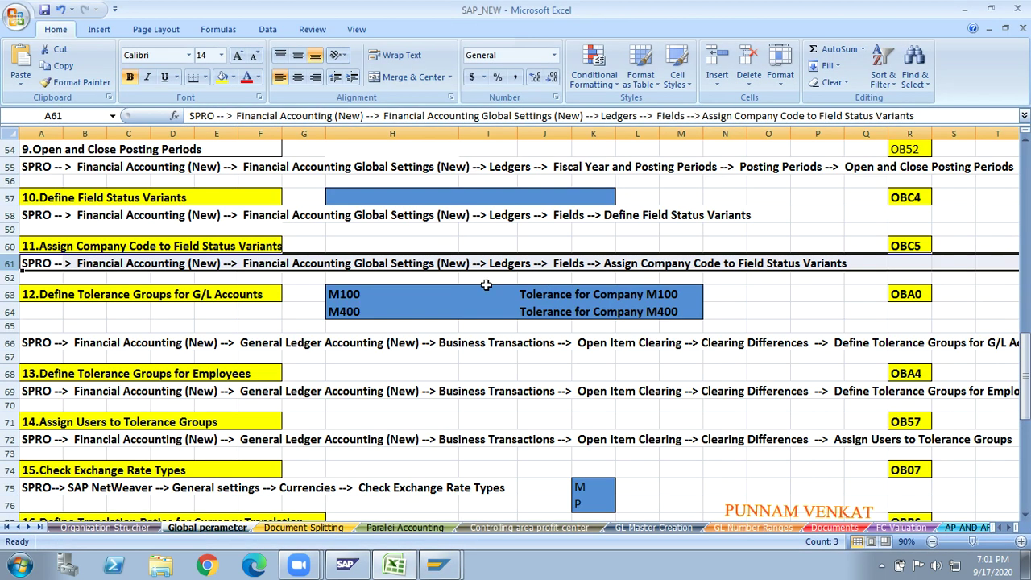
- Set No Fill on the step 10 and step 11 headings
click(197, 343)
key(Up)
key(Left)
key(Left)
key(Left)
key(Left)
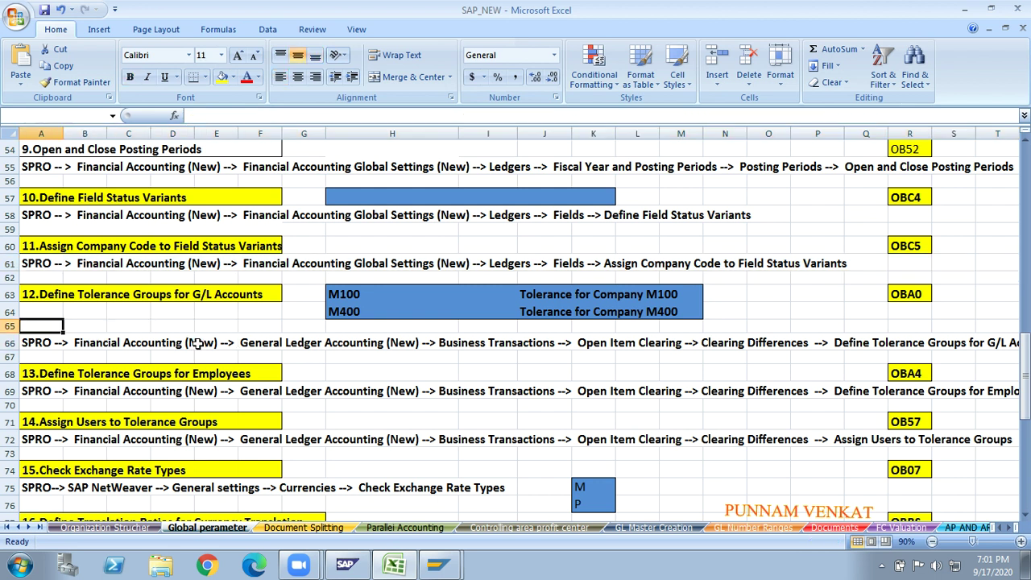
key(Up)
key(Up)
key(Up)
key(Down)
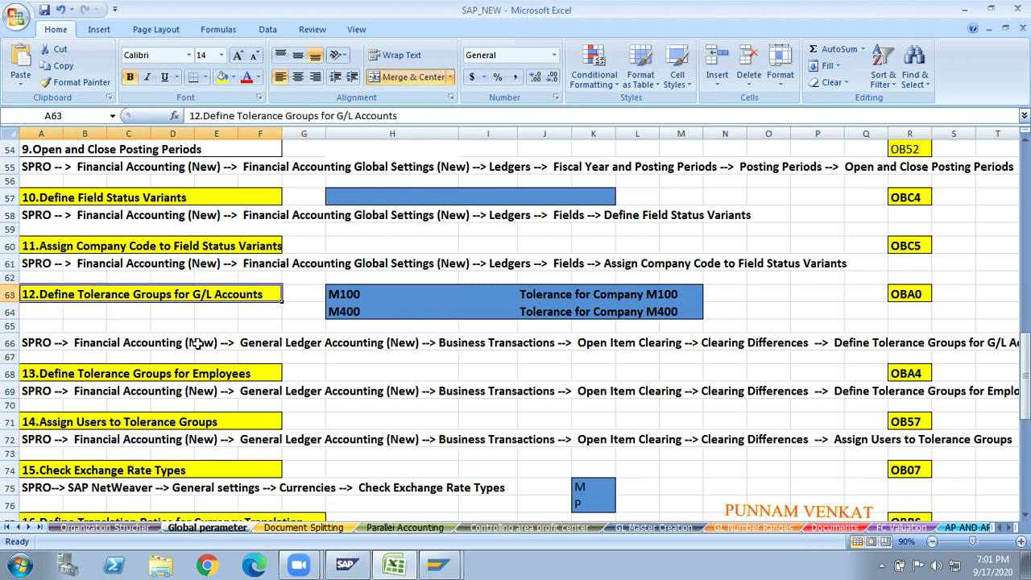
key(Up)
key(Up)
key(Up)
key(Up)
key(Up)
key(Up)
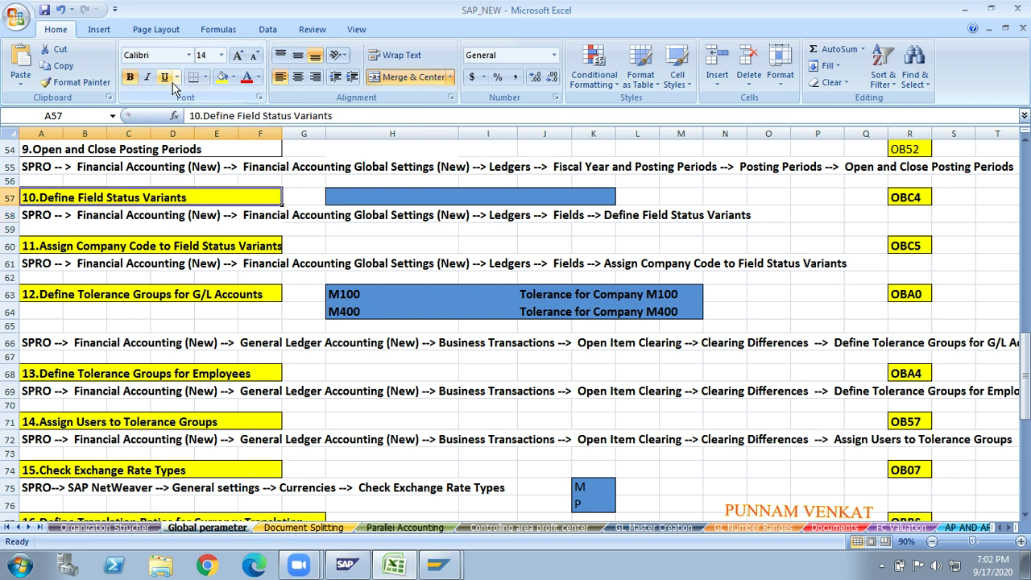
click(233, 77)
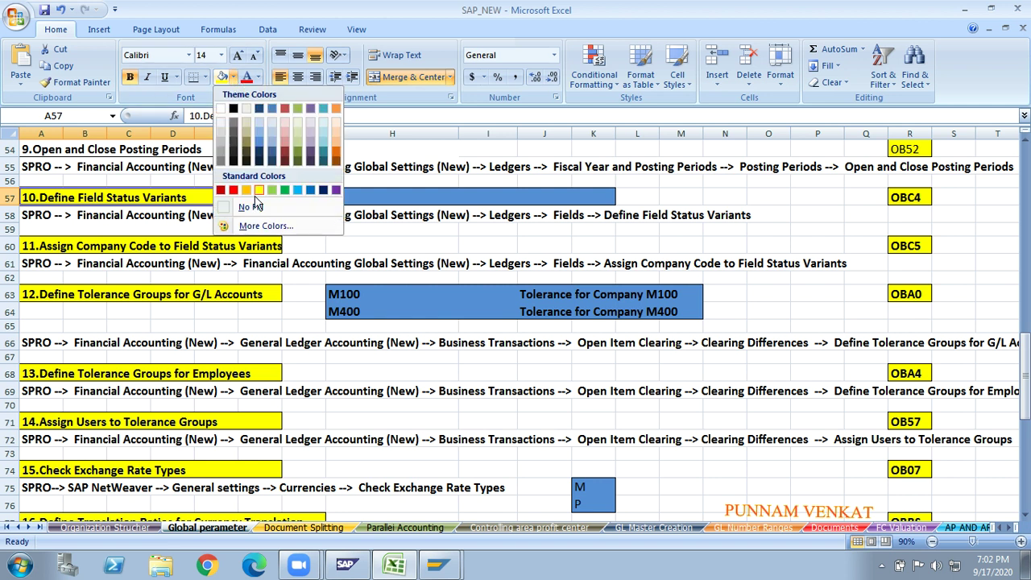
click(254, 209)
click(150, 246)
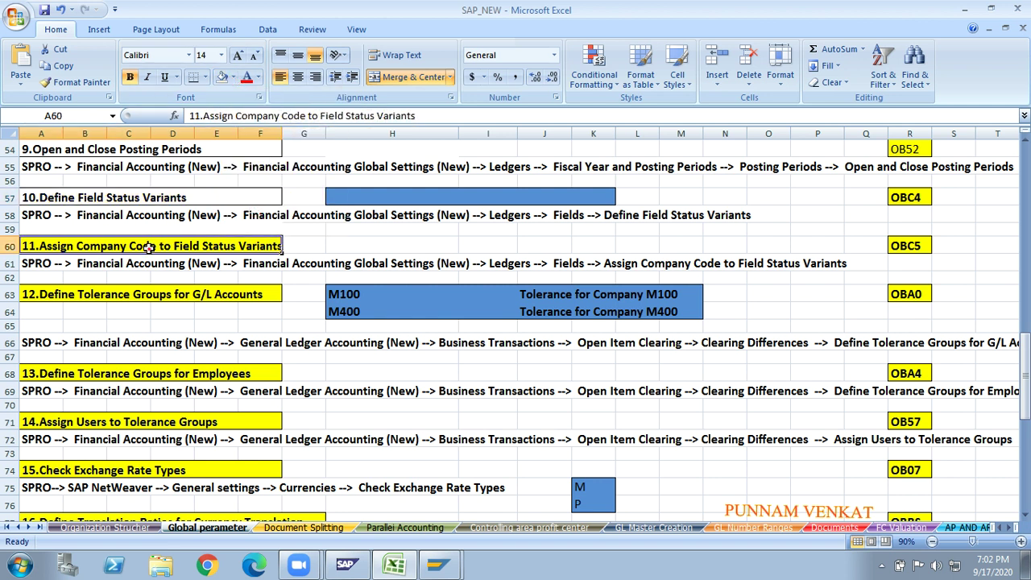
click(225, 77)
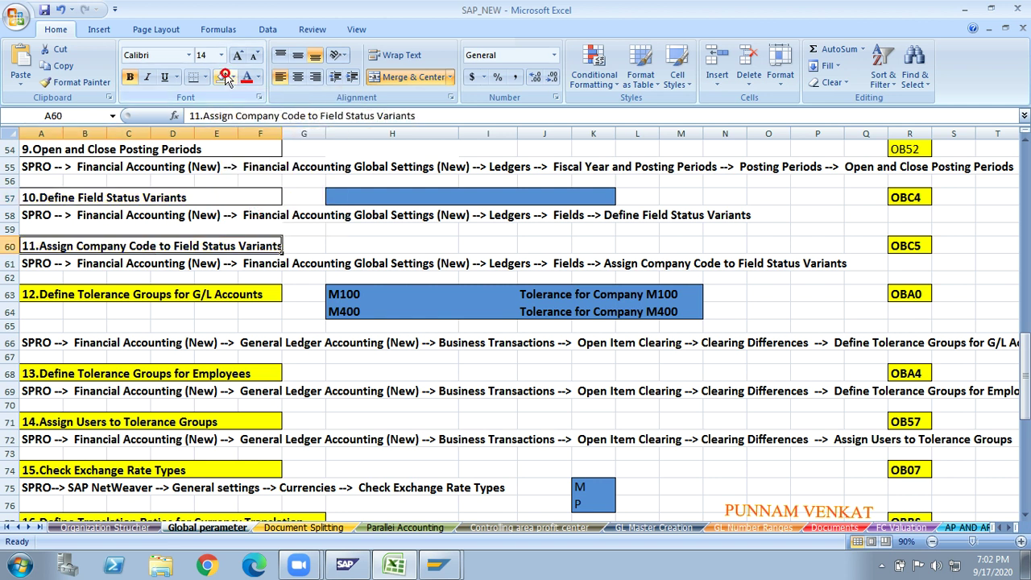
- Select the M100 tolerance block H63:M64
click(195, 294)
click(355, 296)
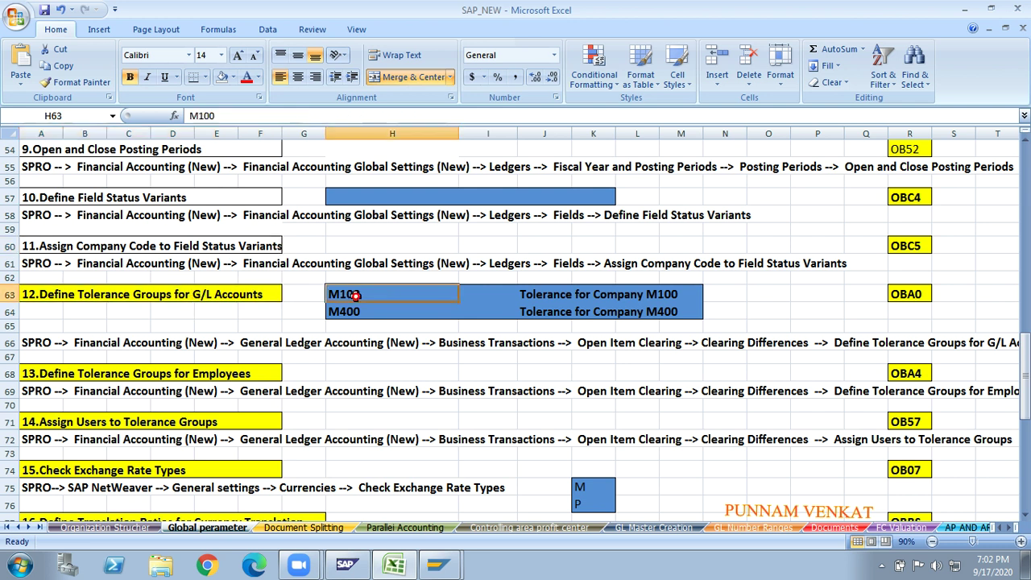
key(shift+Right)
key(shift+Right)
key(shift+Right)
key(shift+Right)
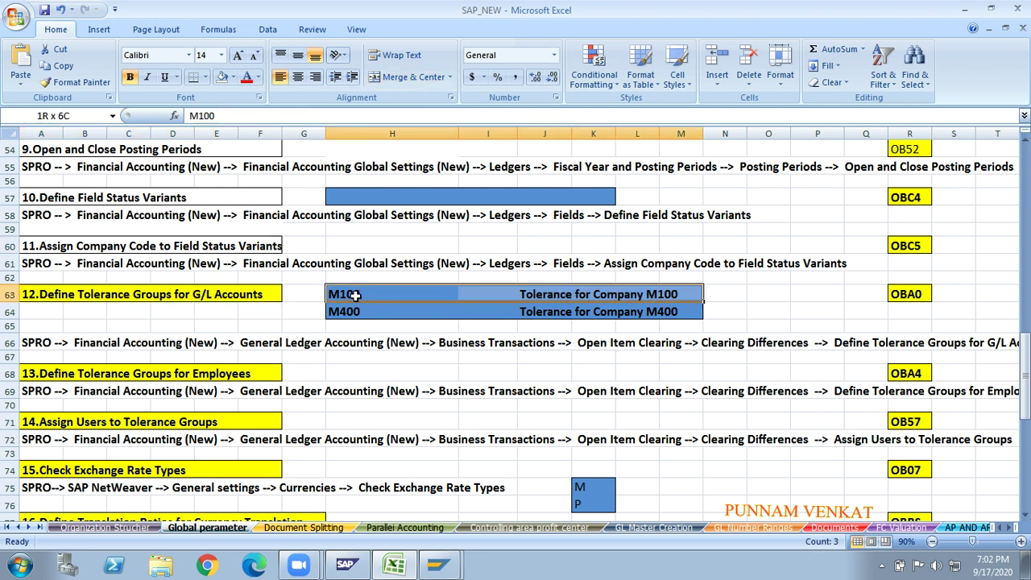
key(shift+Down)
key(shift+Down)
key(shift+Up)
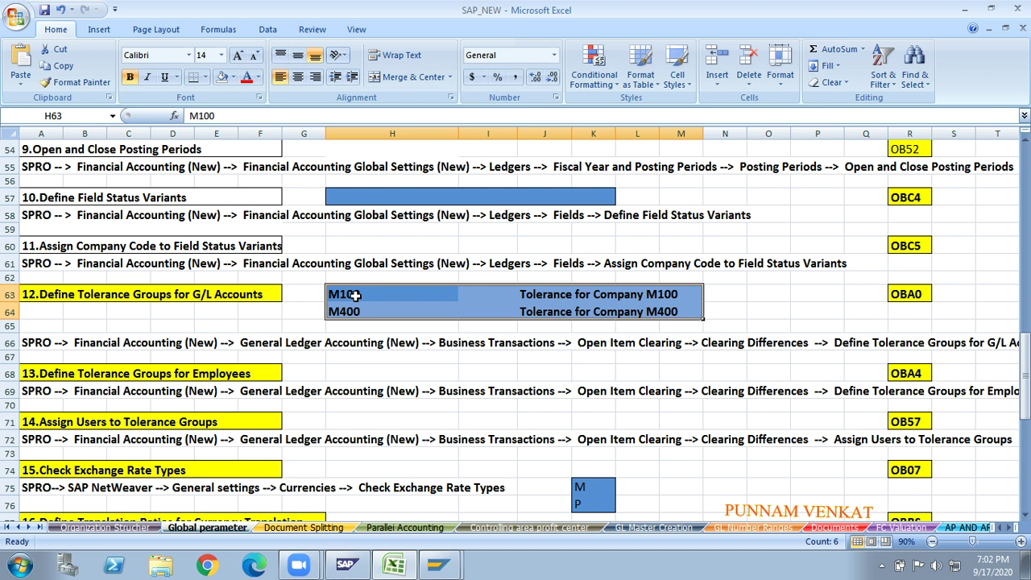
click(95, 295)
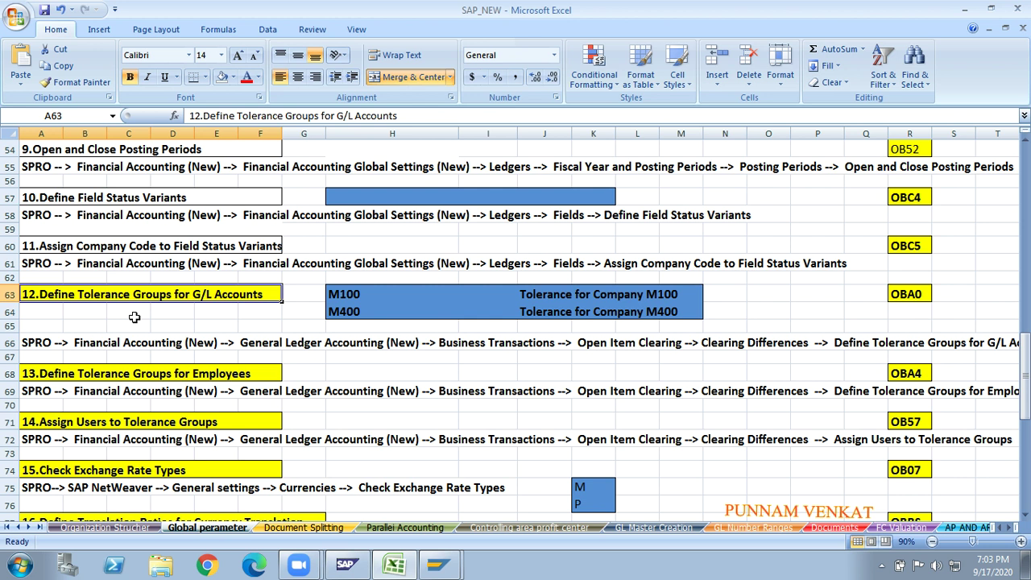
- Move to the blank area around V87 beside the OB08 rows and zoom in
key(Right)
key(Right)
key(Right)
key(Right)
key(Right)
key(Right)
key(Right)
key(Right)
key(Right)
key(Right)
key(Right)
key(Right)
key(Right)
key(Right)
key(Right)
key(Right)
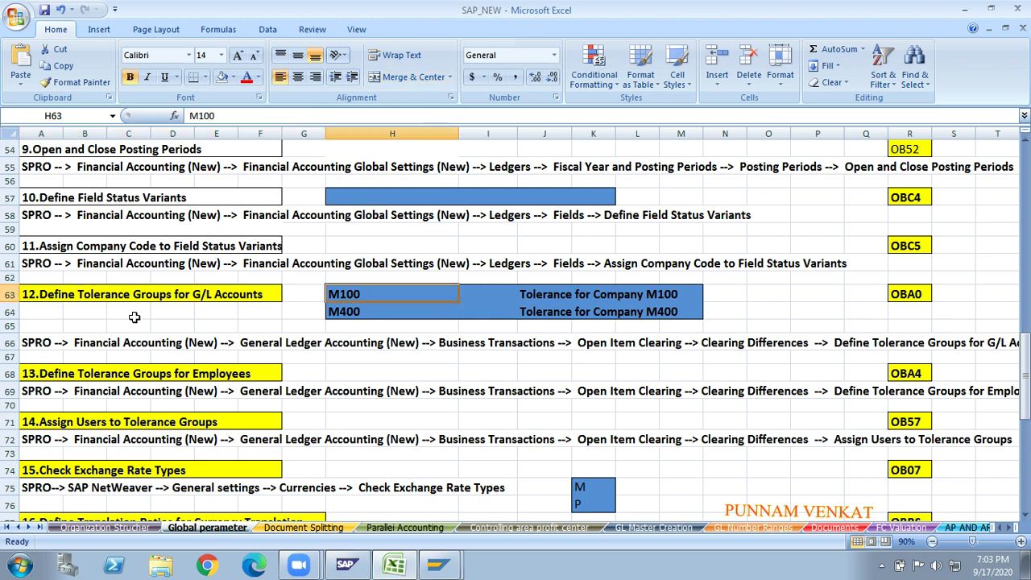
key(Right)
key(Down)
key(Down)
key(Down)
key(Down)
key(Down)
key(Down)
key(Down)
key(Down)
key(Down)
key(Down)
key(Down)
key(Down)
key(Down)
key(Down)
key(Down)
key(Down)
key(Down)
key(Down)
key(Down)
key(Down)
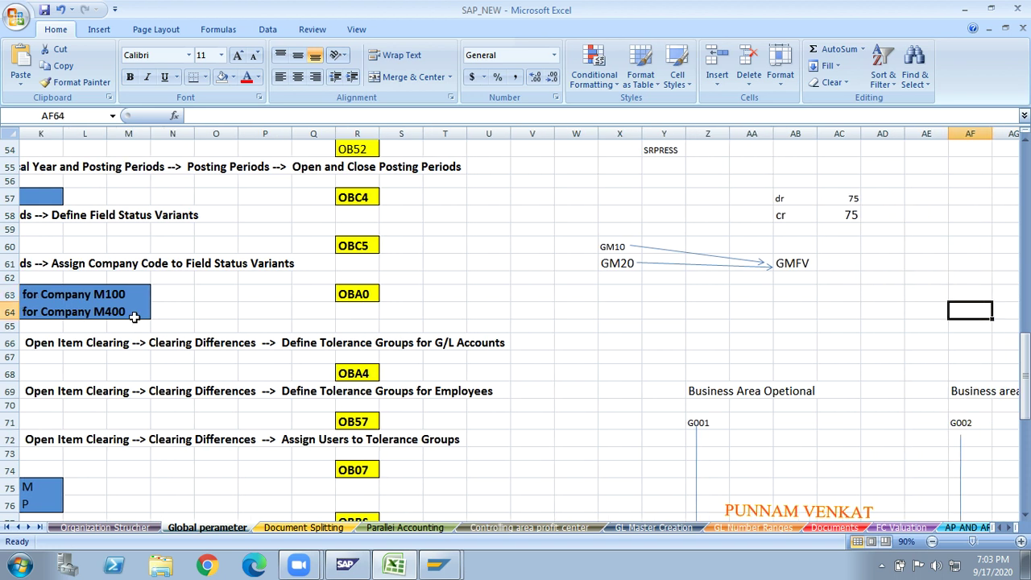
key(Down)
key(Down)
key(Down)
key(Down)
key(Down)
key(Down)
key(Down)
key(Down)
key(Down)
key(Down)
key(Down)
key(Down)
key(Down)
key(Right)
key(Right)
key(Right)
key(Right)
key(Right)
key(Right)
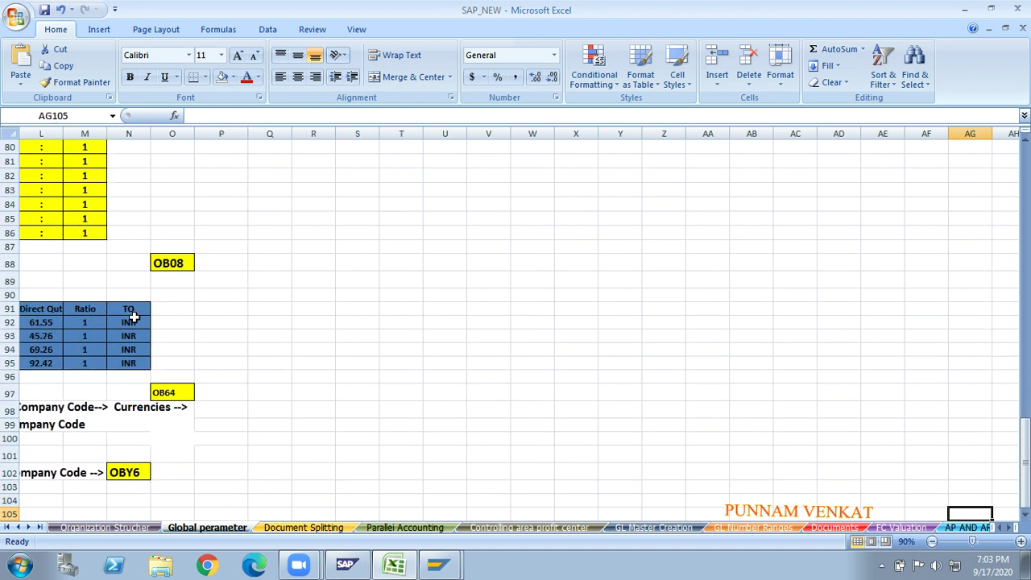
key(Left)
key(Left)
key(Left)
key(Left)
key(Left)
key(Left)
key(Left)
key(Left)
key(Left)
key(Left)
key(Left)
key(Left)
key(Left)
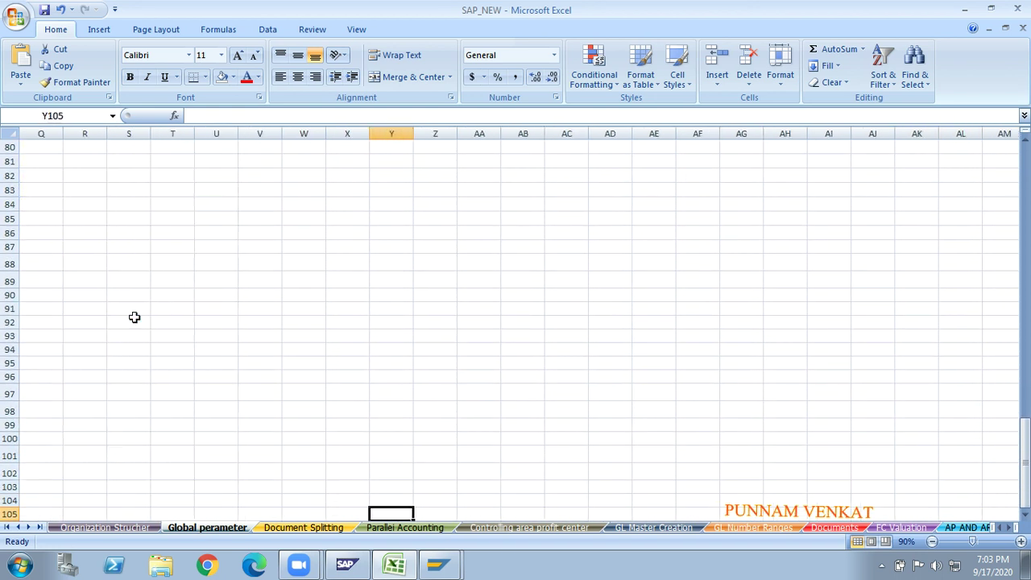
key(Up)
key(Up)
key(Up)
key(Up)
key(Up)
key(Up)
key(Up)
key(Up)
key(Up)
key(Up)
key(Up)
key(Up)
key(Up)
key(Up)
key(Up)
key(Up)
key(Up)
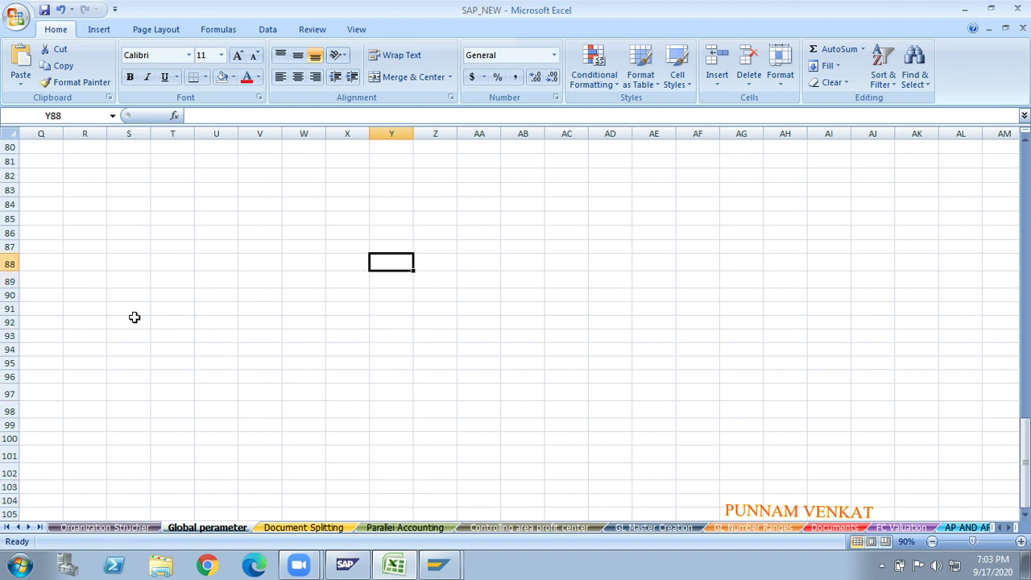
click(1021, 546)
click(1021, 545)
click(589, 380)
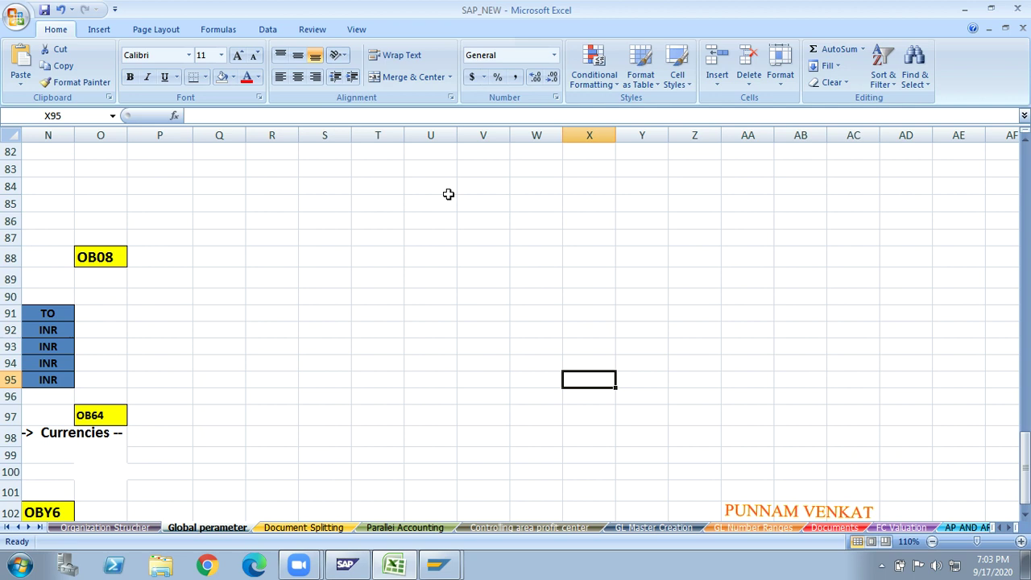
click(486, 232)
- Type the label 'Payment' into cell V87
text(PAYMEN)
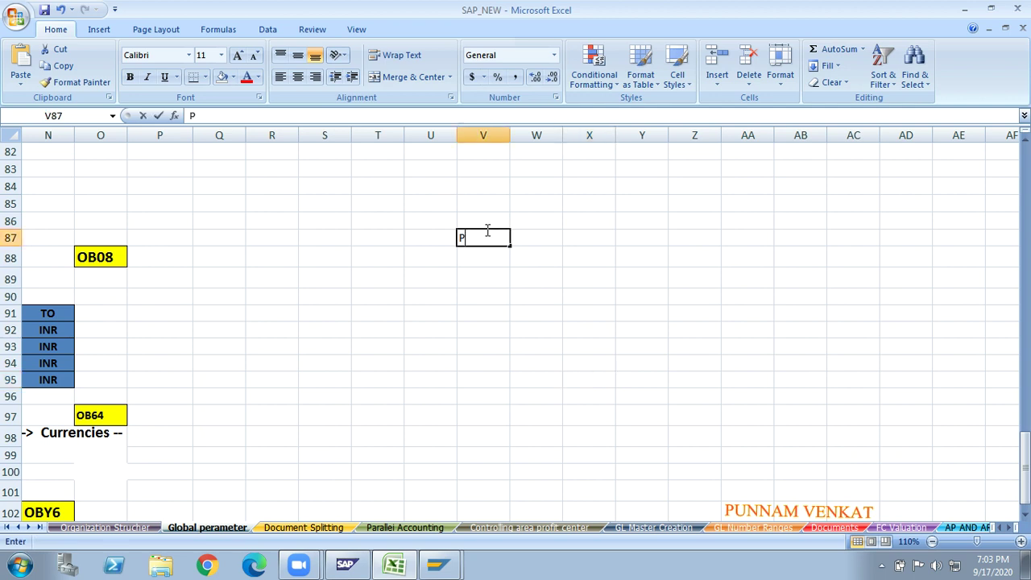
key(BackSpace)
key(BackSpace)
key(BackSpace)
key(BackSpace)
key(BackSpace)
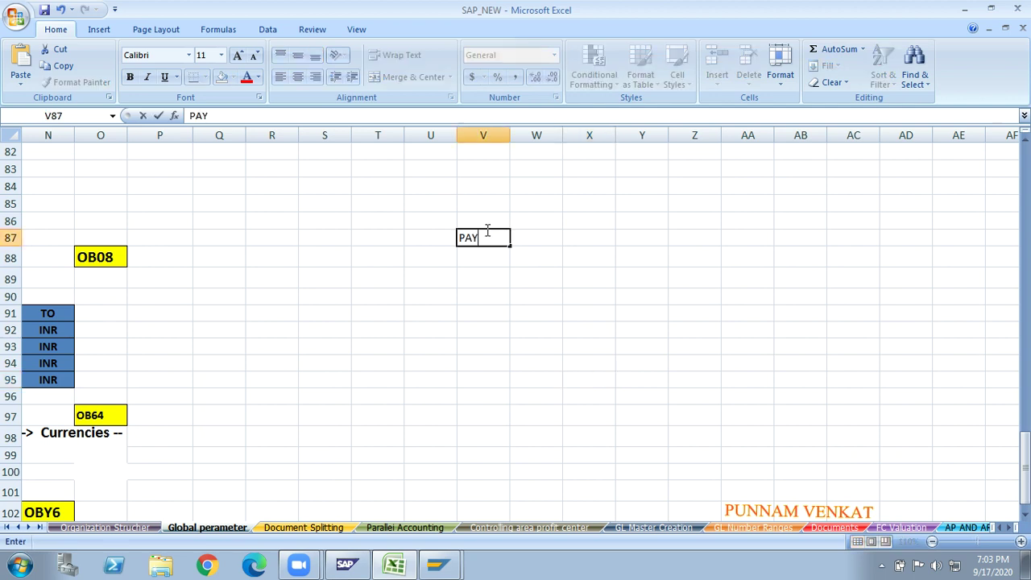
text(ayment)
key(Return)
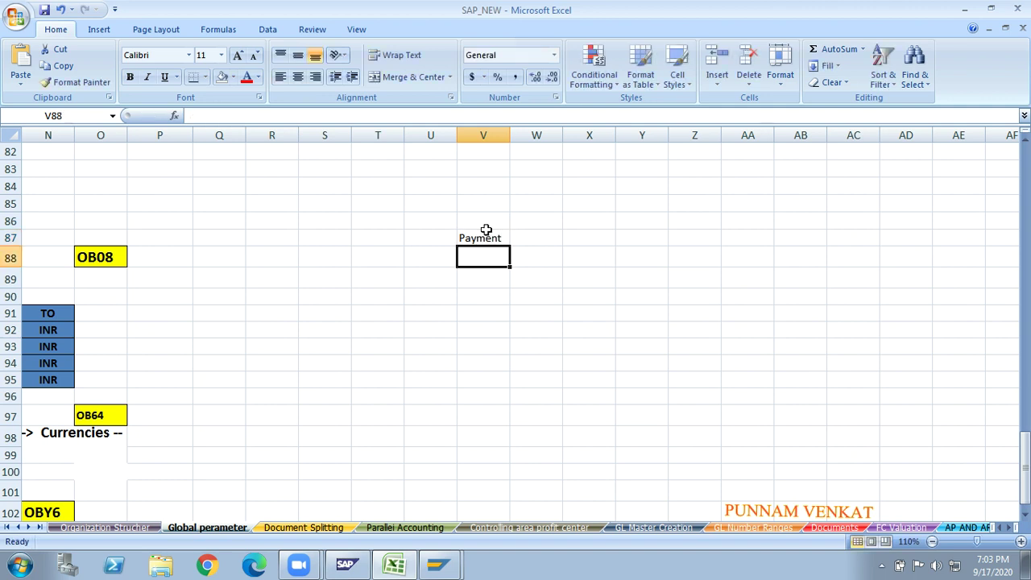
click(486, 230)
- Enter the amount 1000.20 in X87 and check the stored value 1000.2
key(Right)
key(Right)
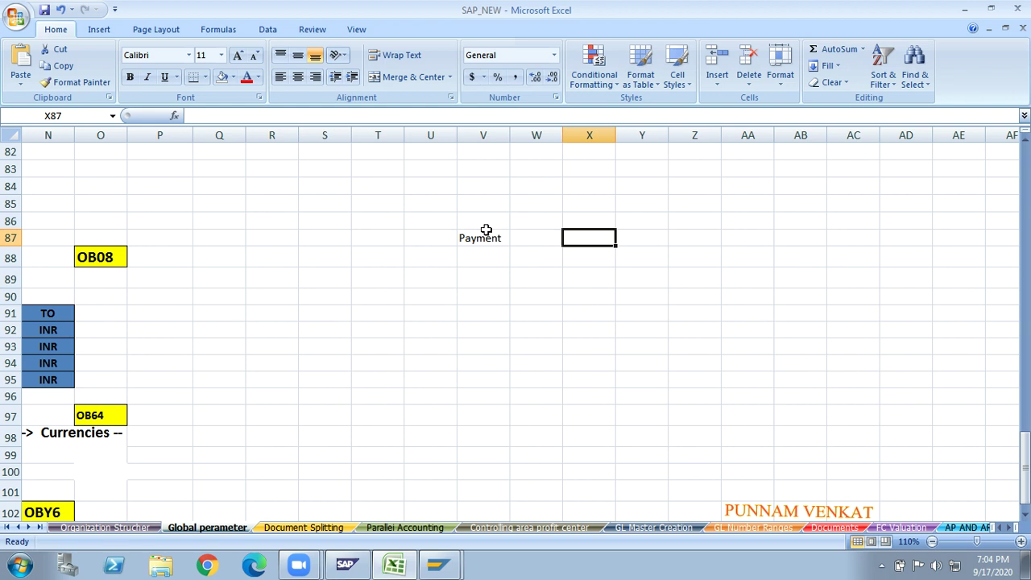
text(11)
key(BackSpace)
text(00)
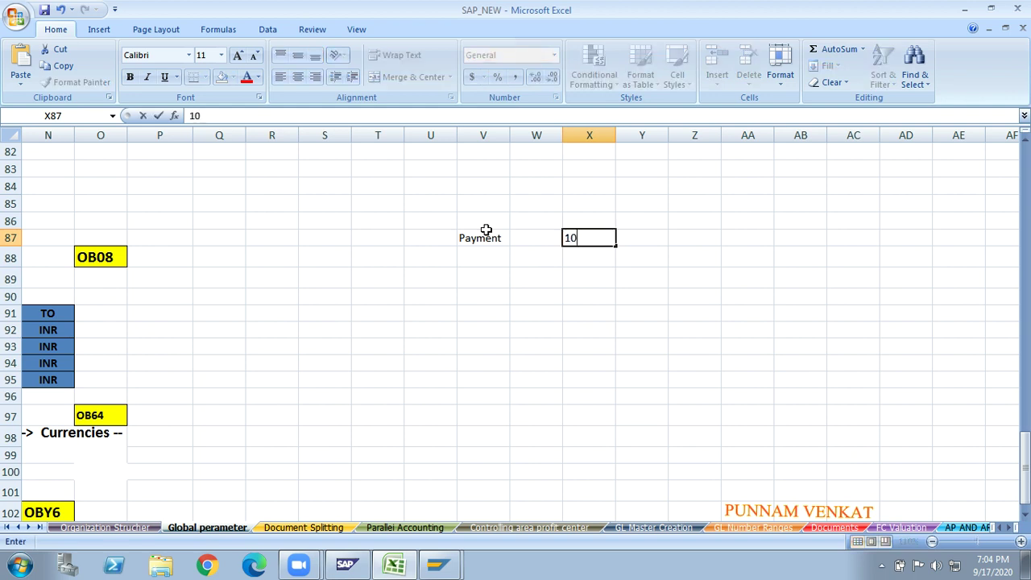
text(0.20)
click(589, 276)
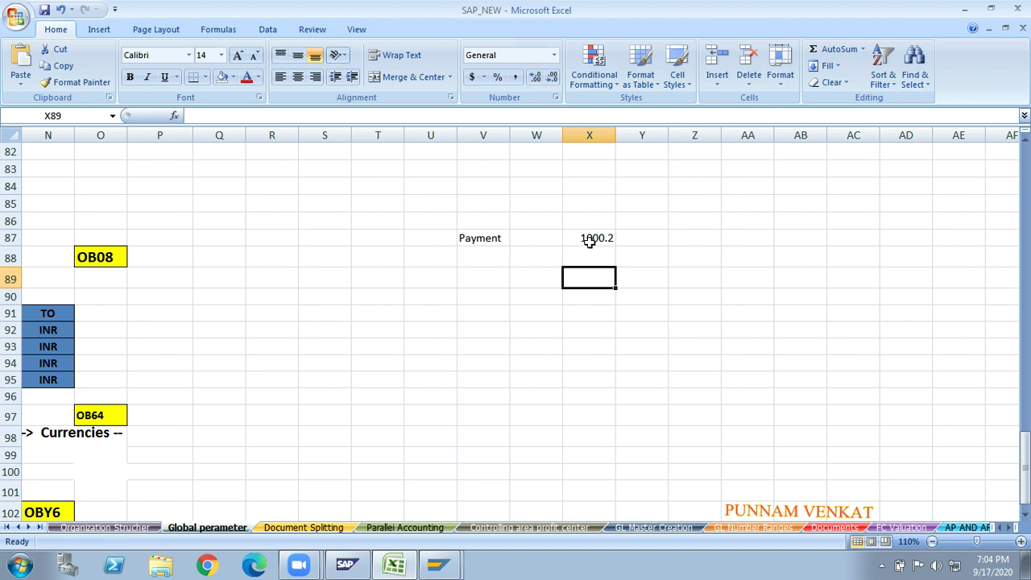
click(590, 242)
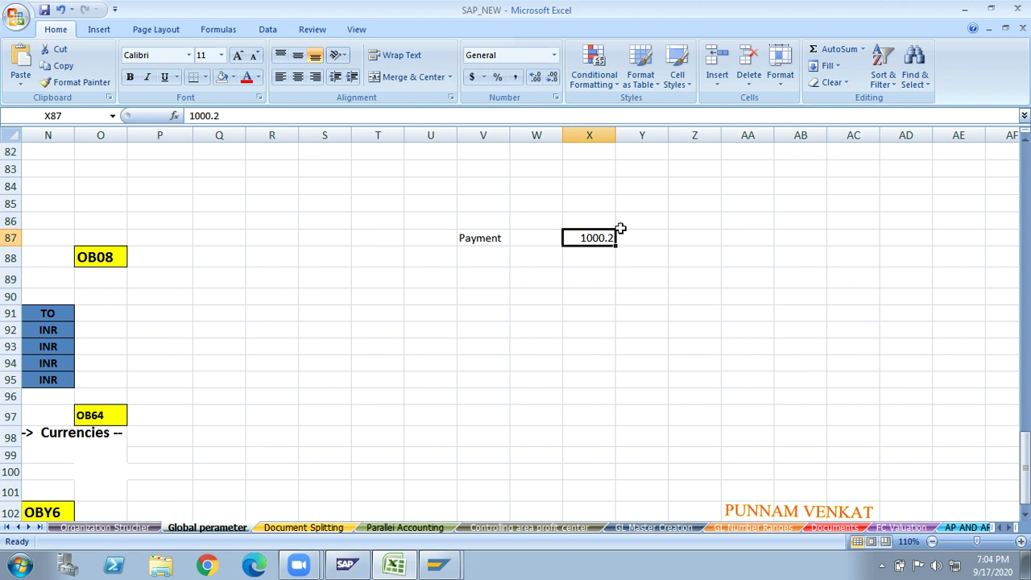
click(480, 337)
text(Paye)
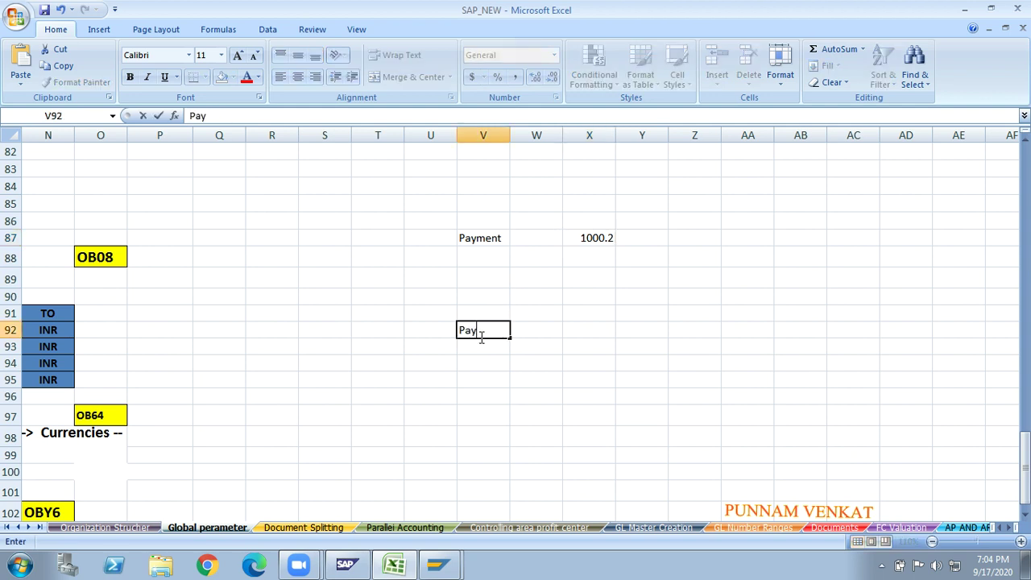
key(BackSpace)
text(ment Recei)
key(BackSpace)
key(BackSpace)
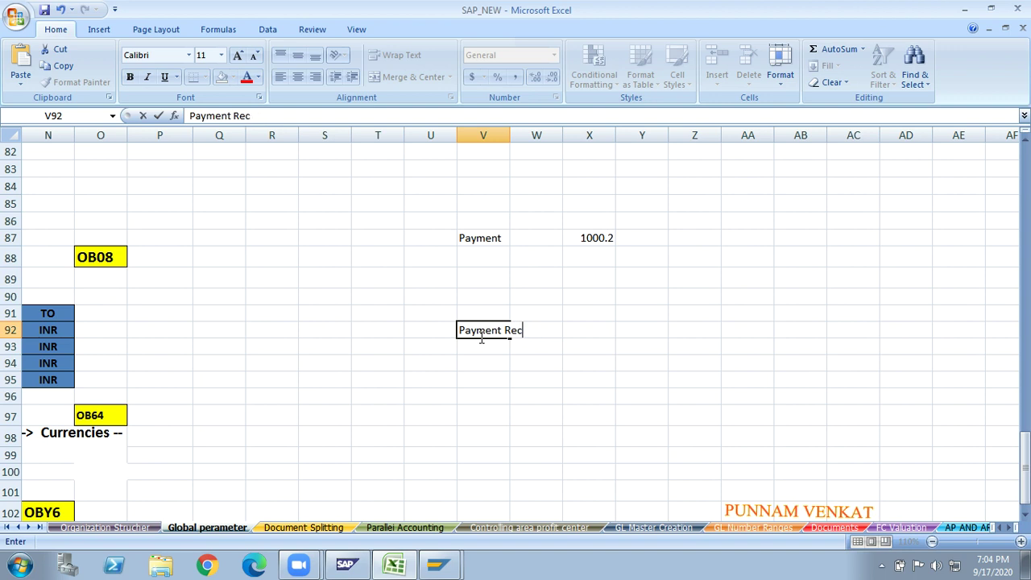
text(eived)
key(Return)
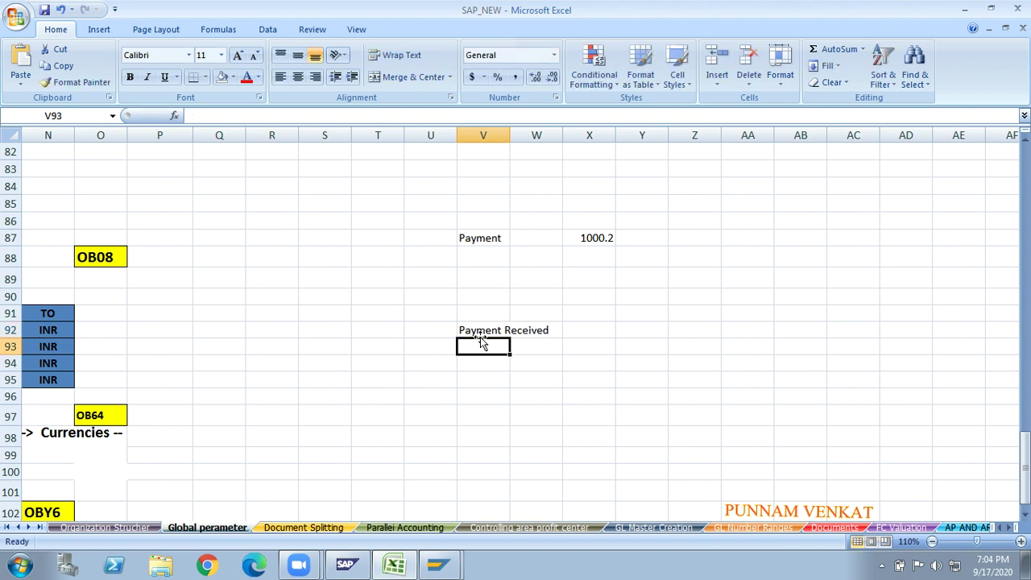
key(Right)
key(Right)
key(Right)
key(Up)
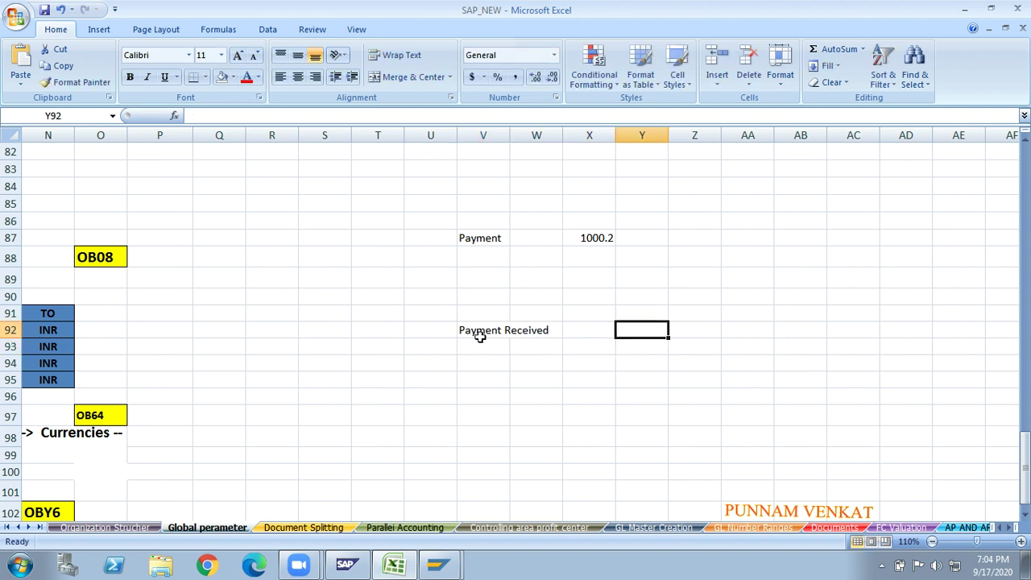
text(100)
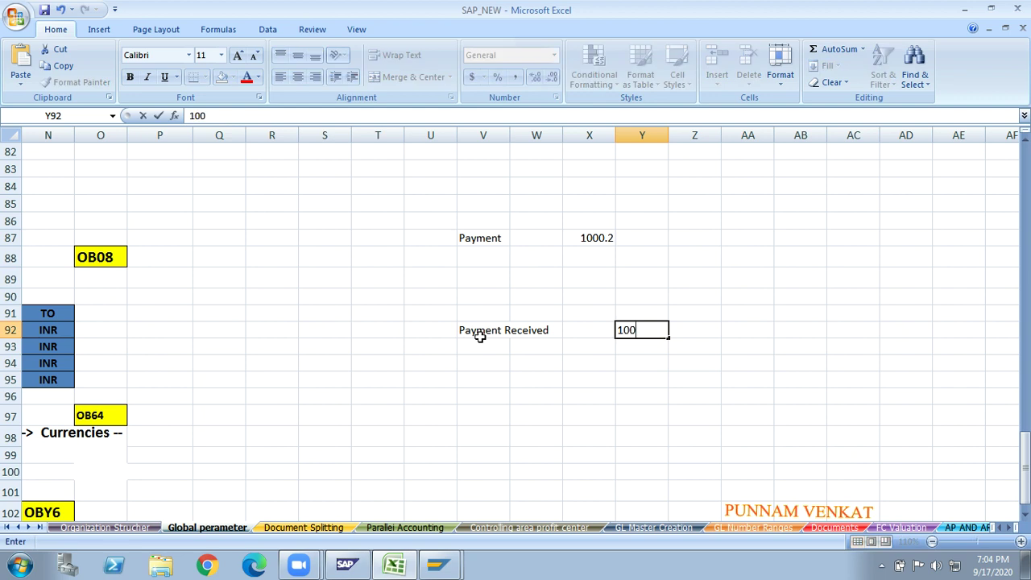
text(000.30)
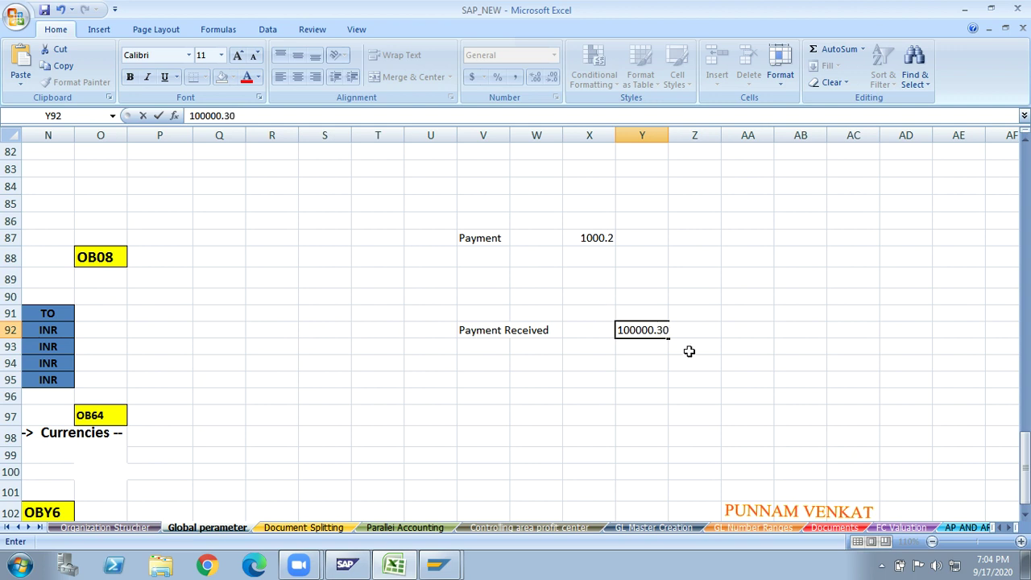
click(622, 384)
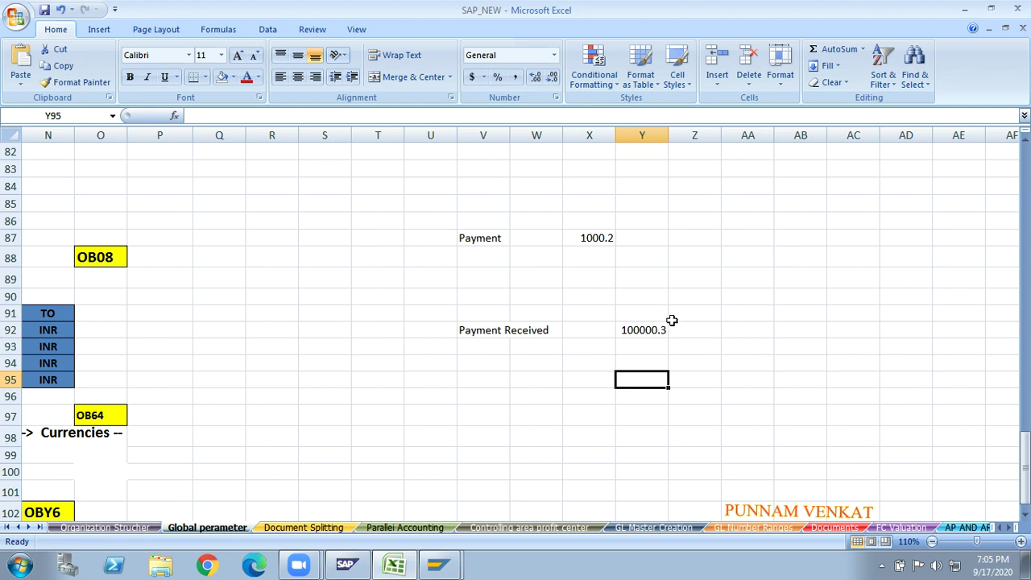
click(648, 329)
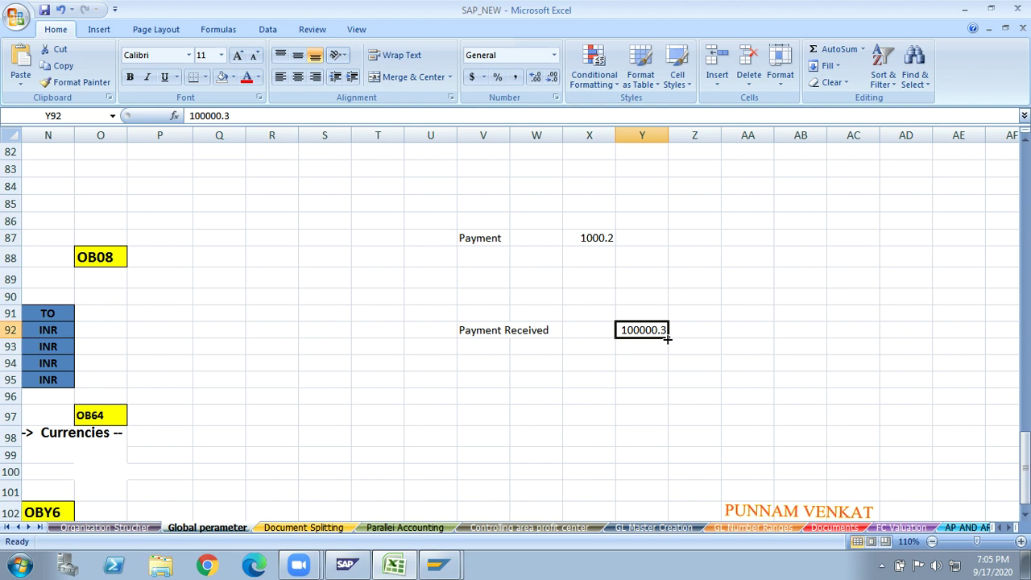
click(593, 375)
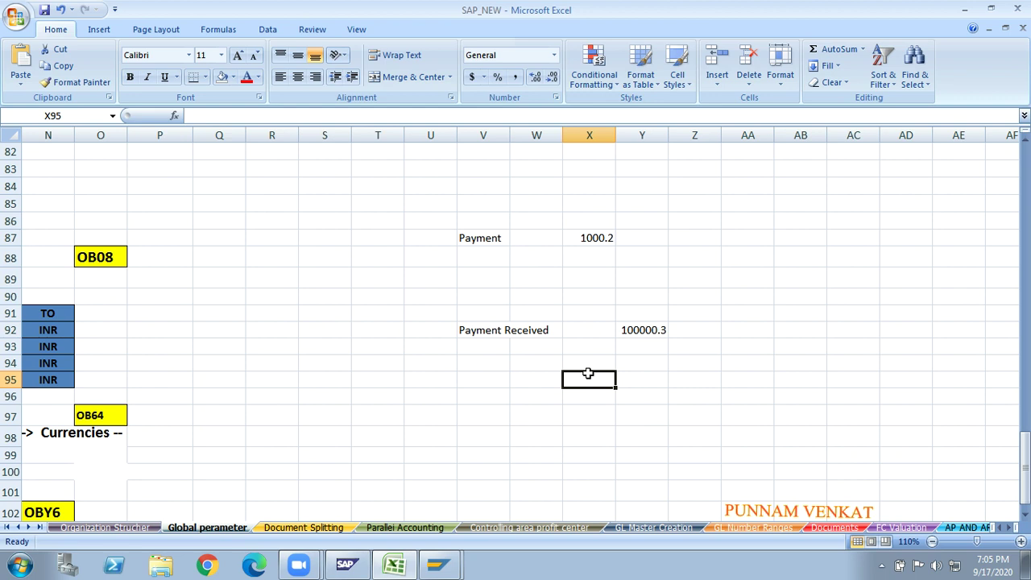
click(642, 354)
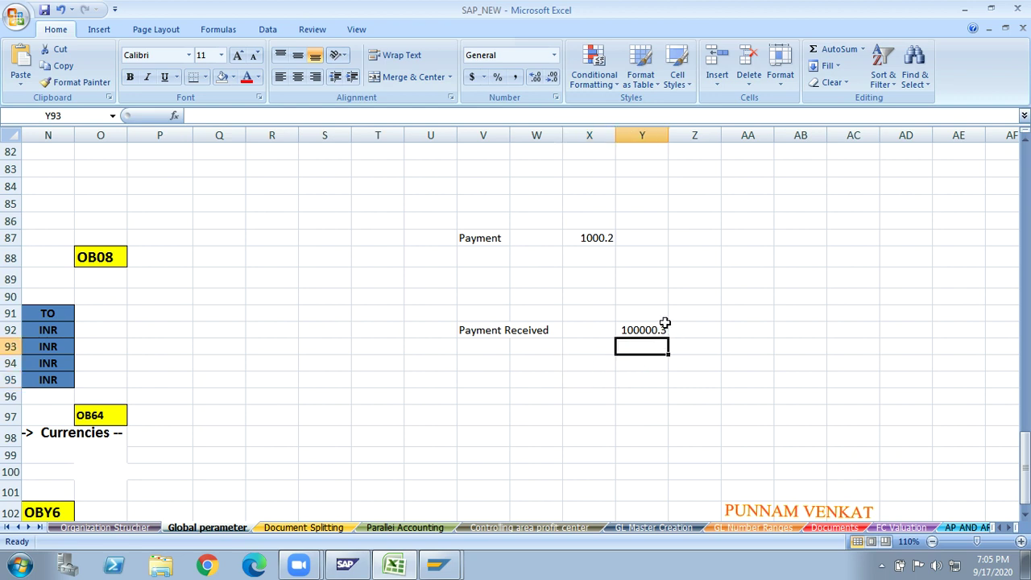
click(525, 448)
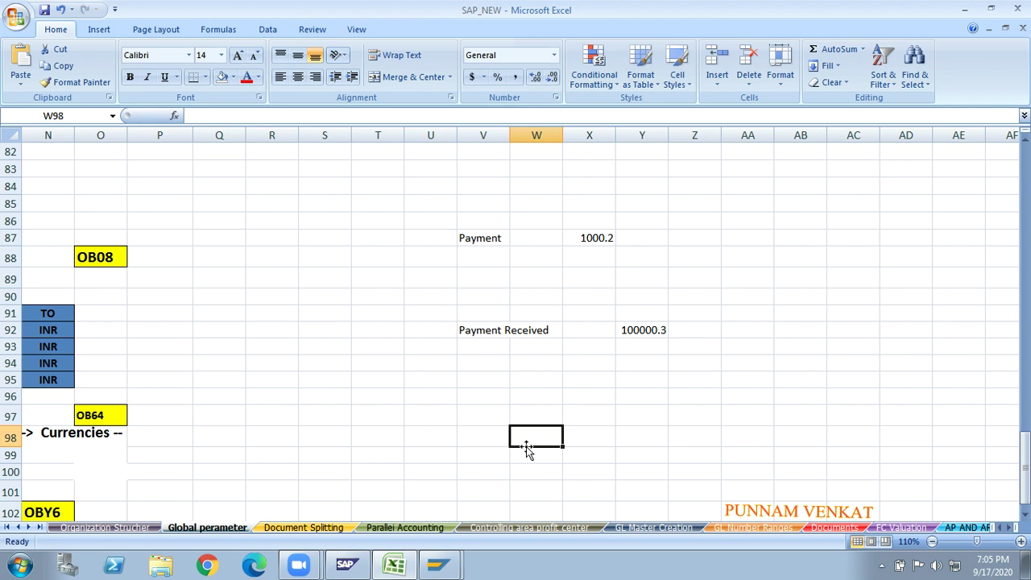
click(484, 330)
click(668, 334)
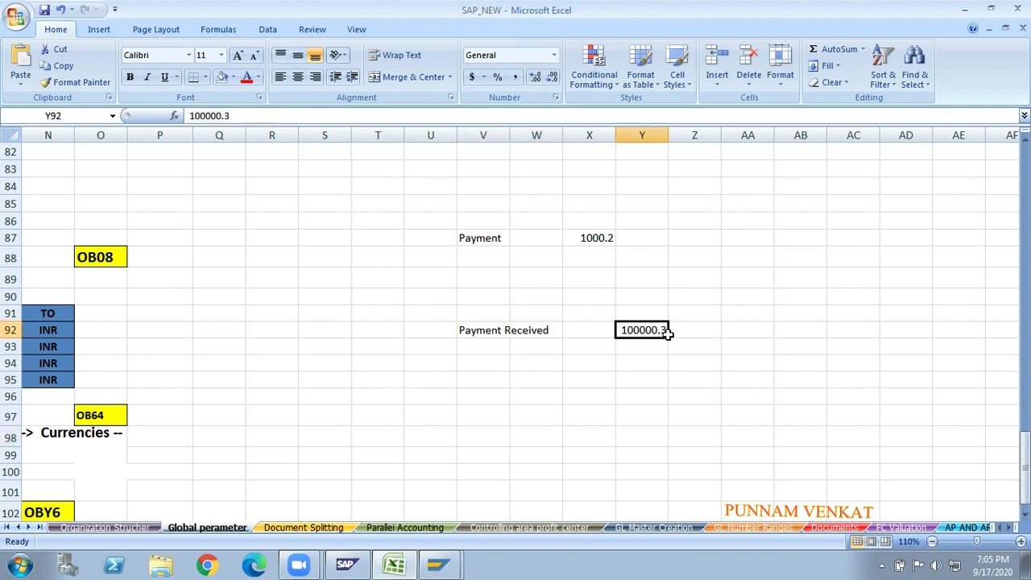
click(475, 384)
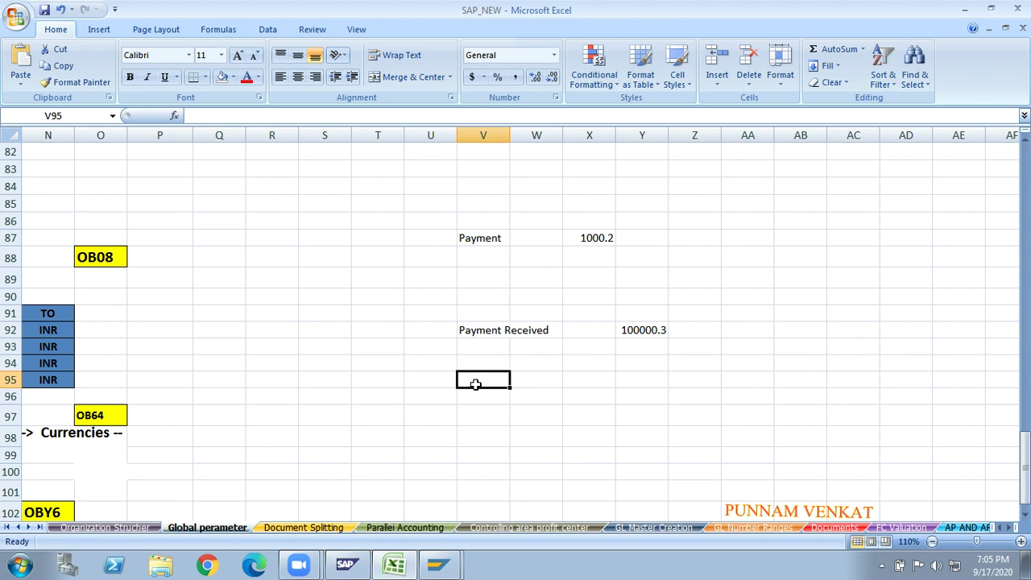
- Enter the value 10 in cell V95
click(586, 376)
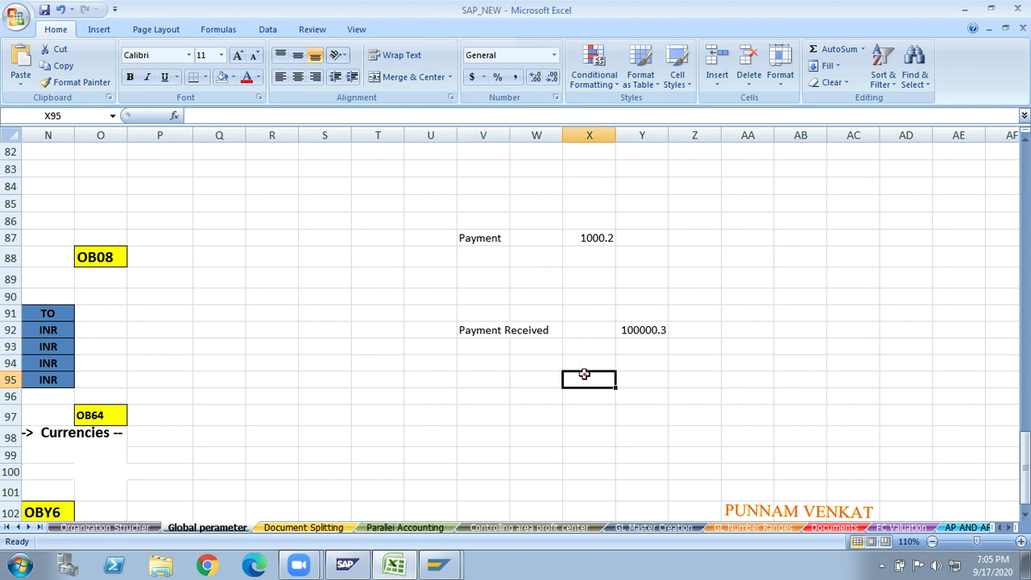
click(427, 377)
click(538, 403)
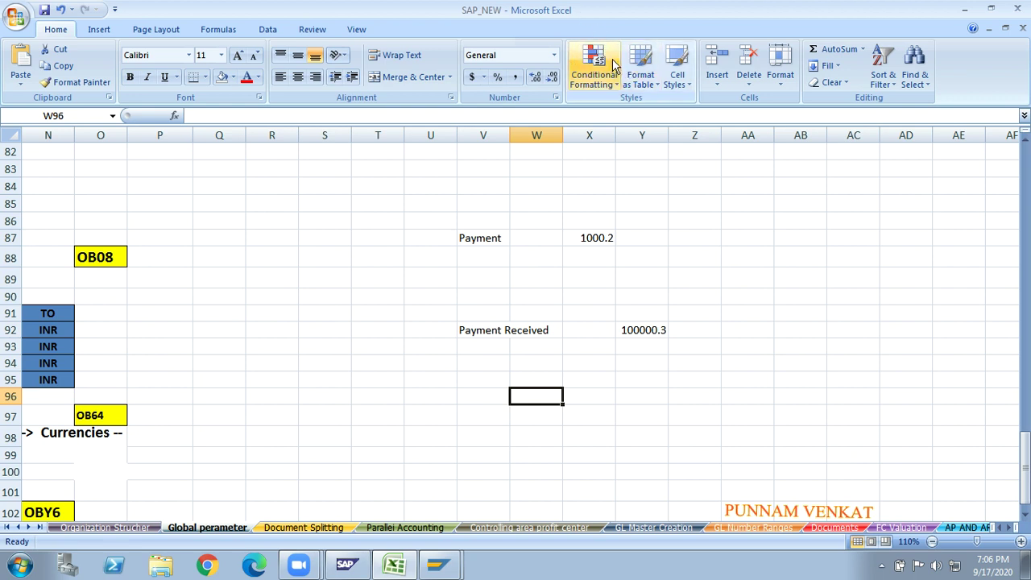
click(629, 265)
click(495, 374)
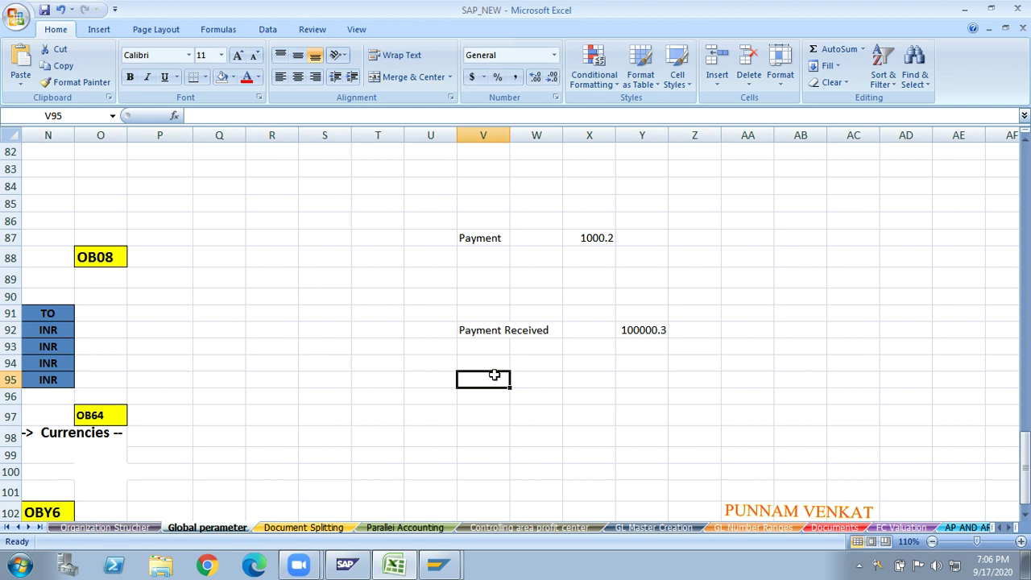
text(10)
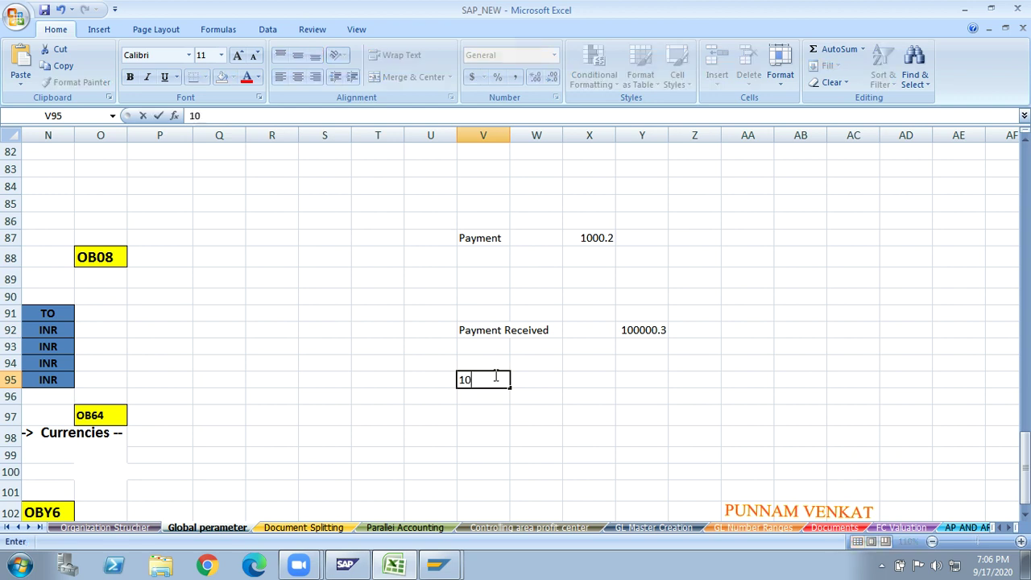
key(Return)
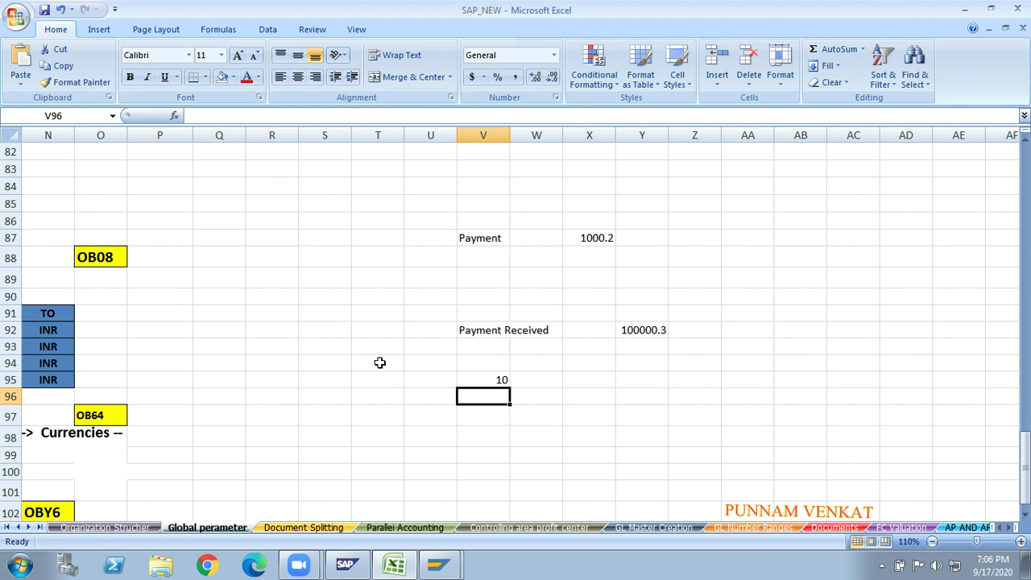
- Compare the 10 in V95 with the Payment and Payment Received labels
click(486, 375)
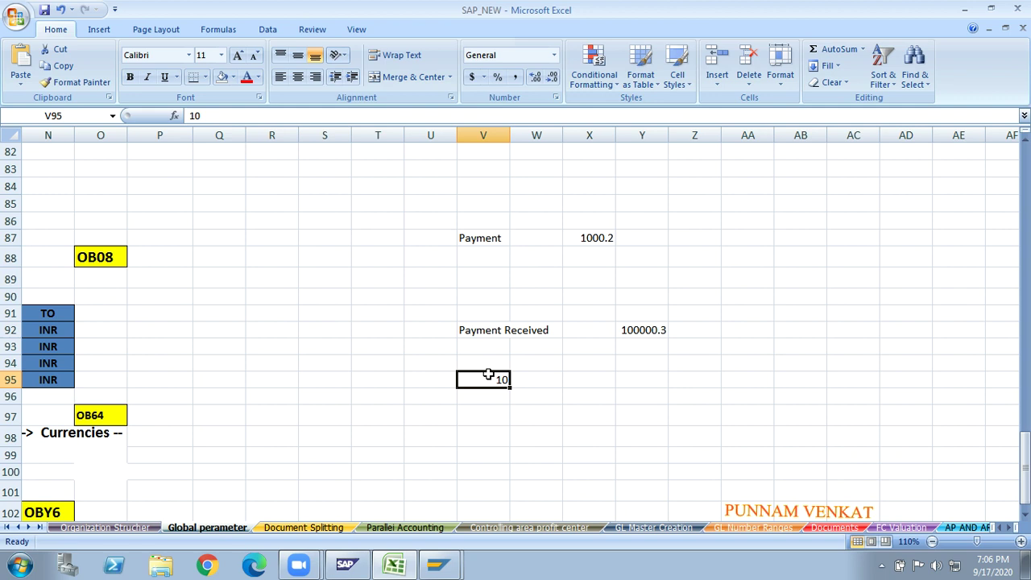
click(478, 331)
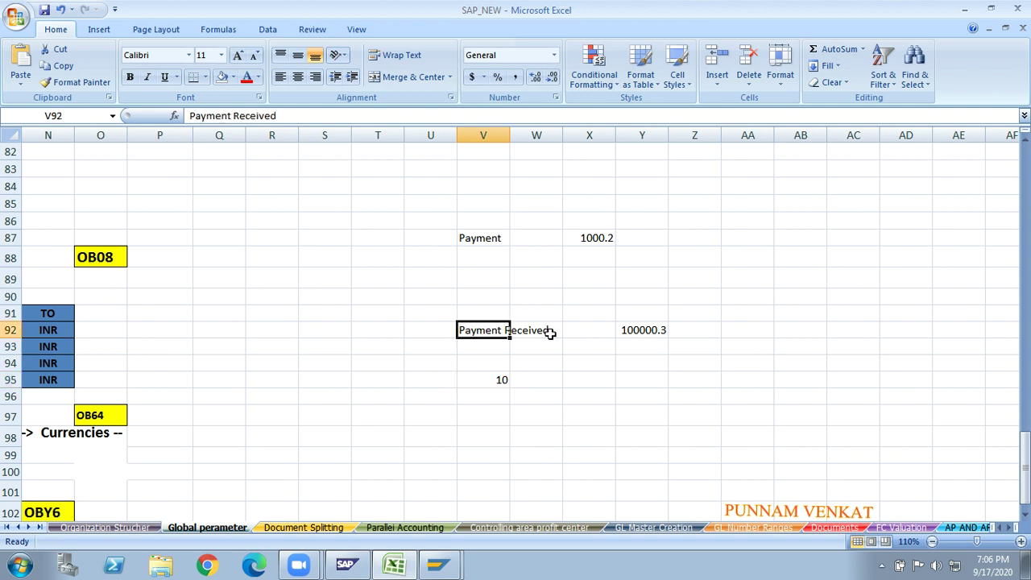
click(487, 237)
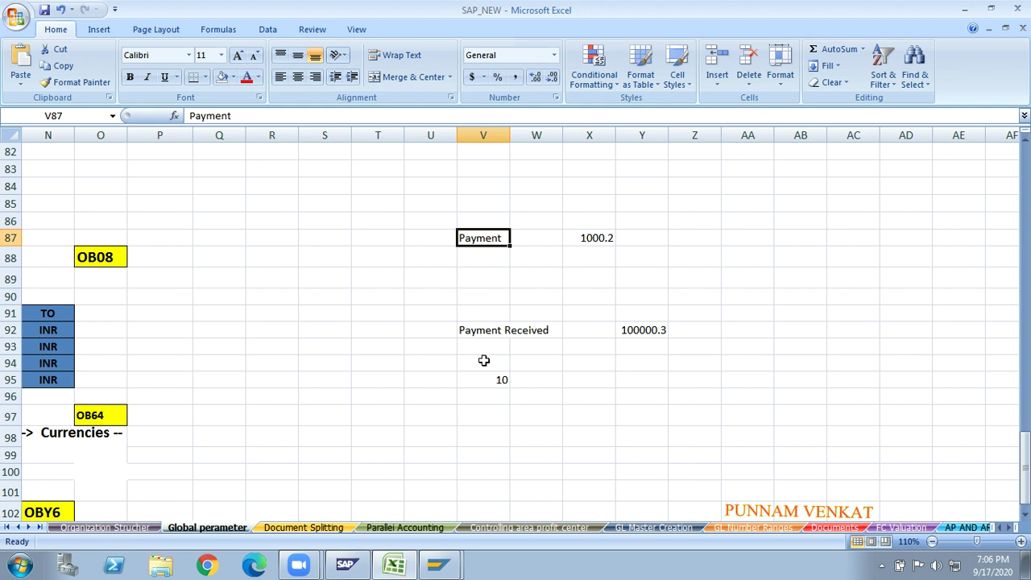
click(475, 334)
click(469, 241)
click(480, 385)
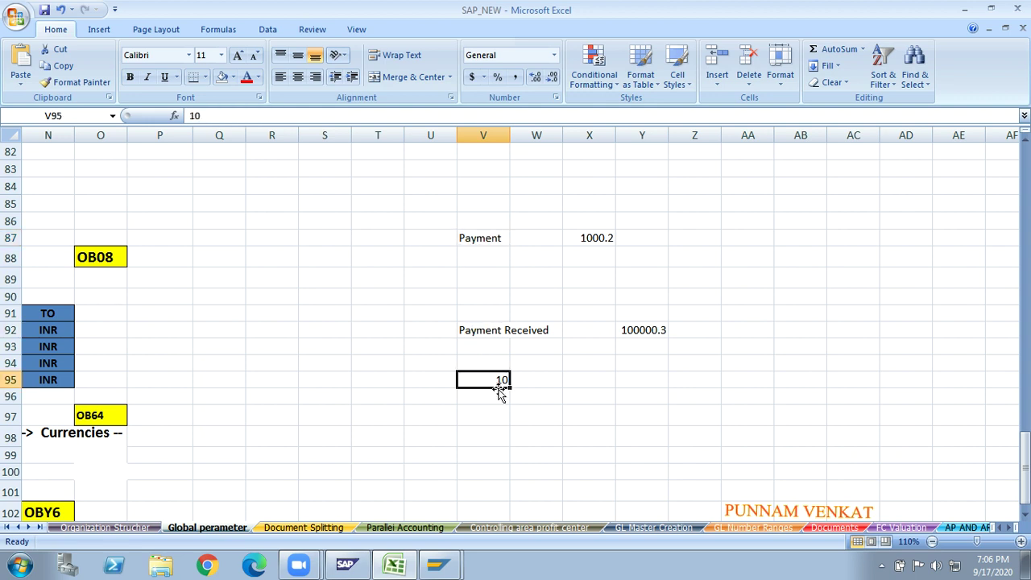
click(391, 382)
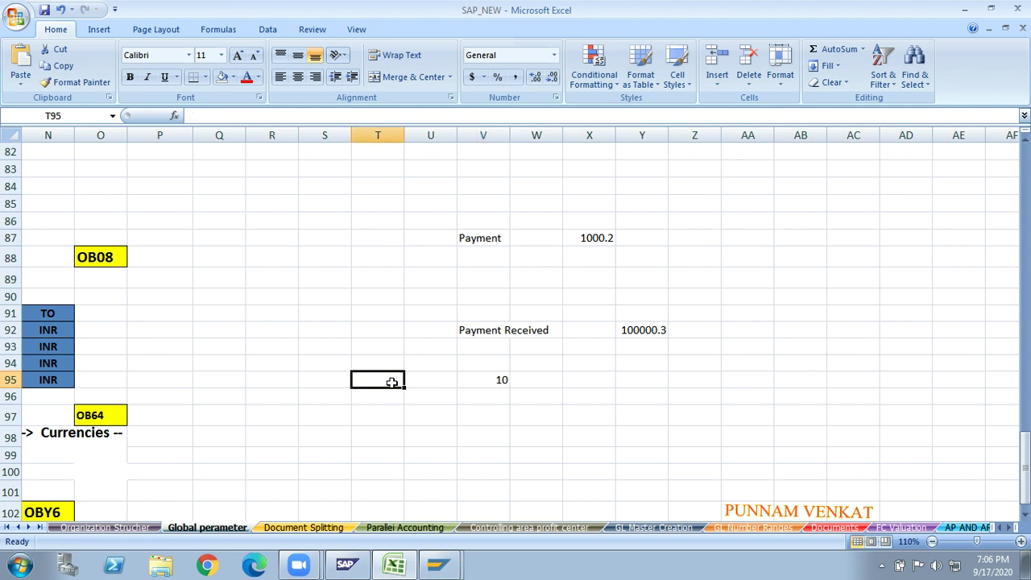
- Enter 100 in cell T95 and close the Zoom 'Update Available!' notice
text(100)
key(Return)
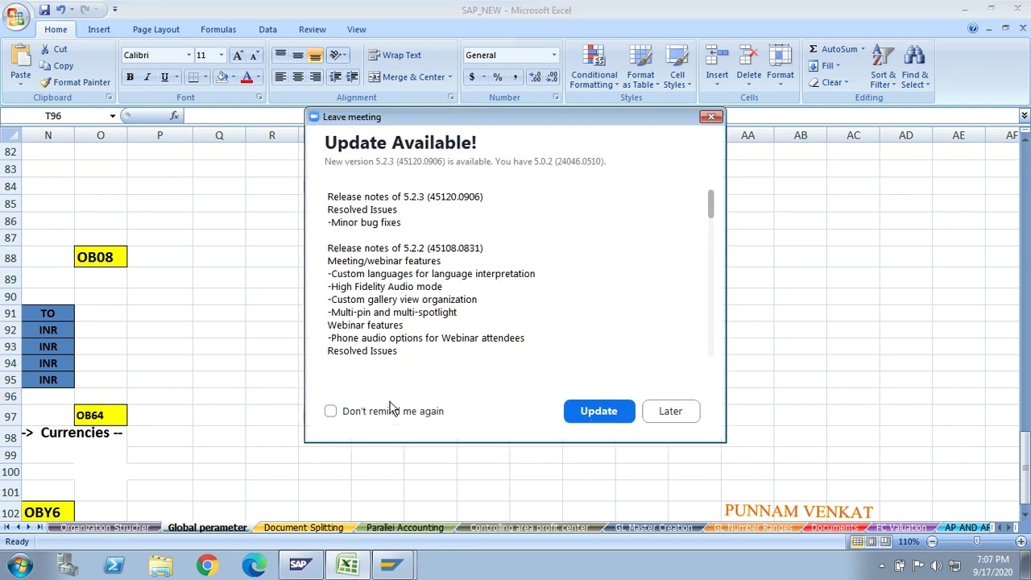
click(712, 118)
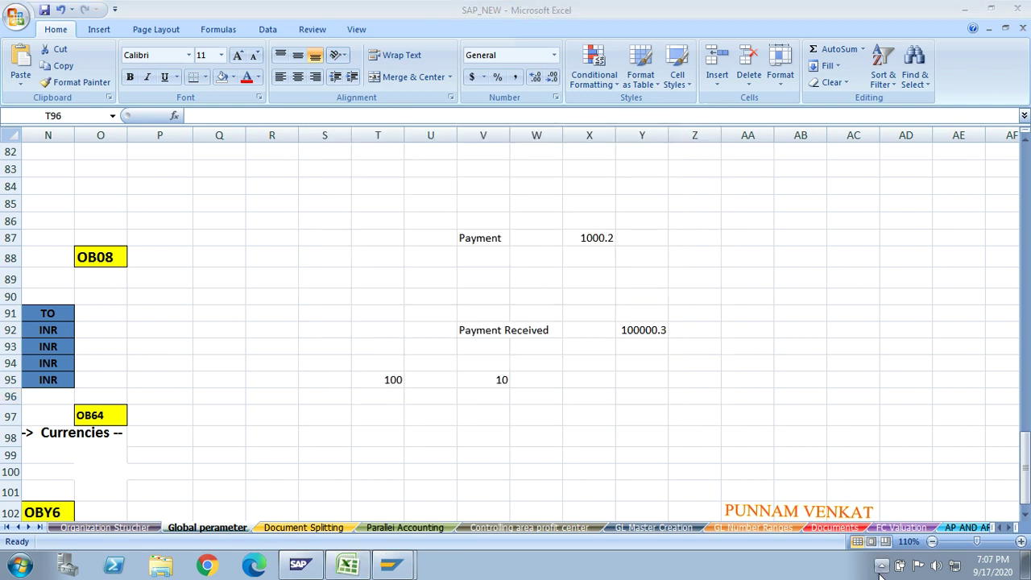
- Click back into the sheet and select an empty cell in row 97
click(881, 566)
click(881, 501)
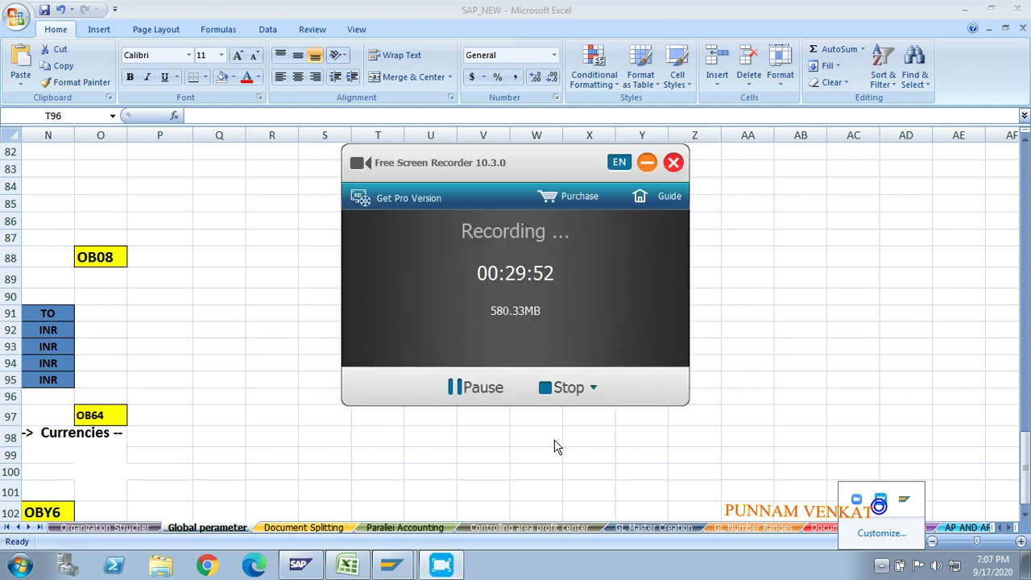
click(477, 387)
click(480, 392)
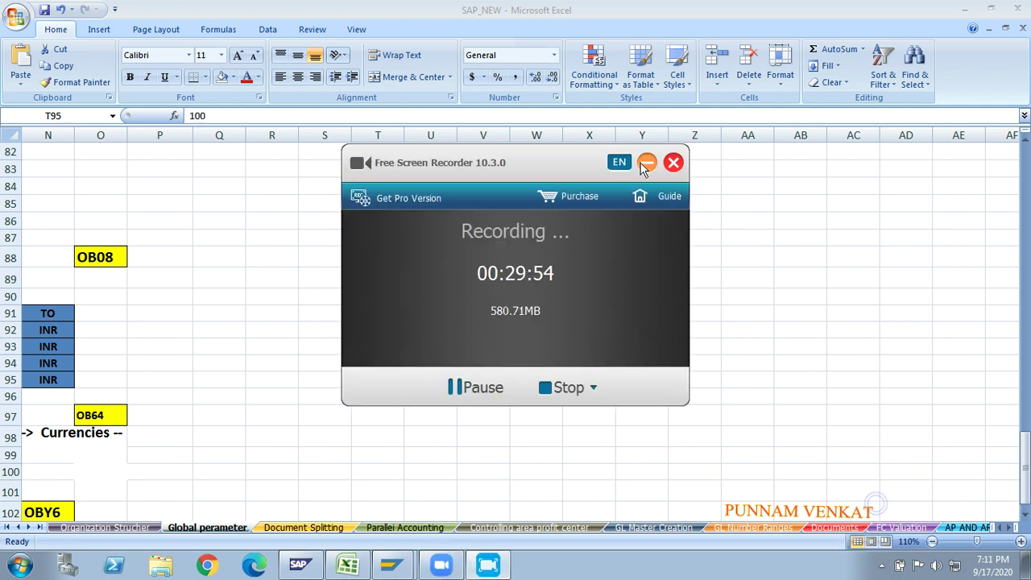
click(647, 162)
click(449, 414)
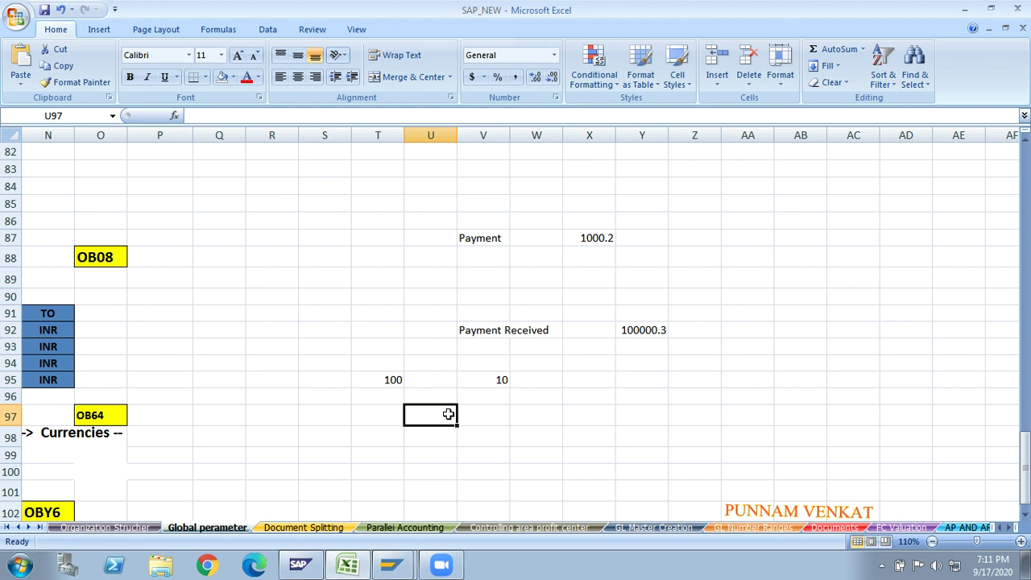
- Enter 100 in cell T98 next to the Currencies note
click(370, 426)
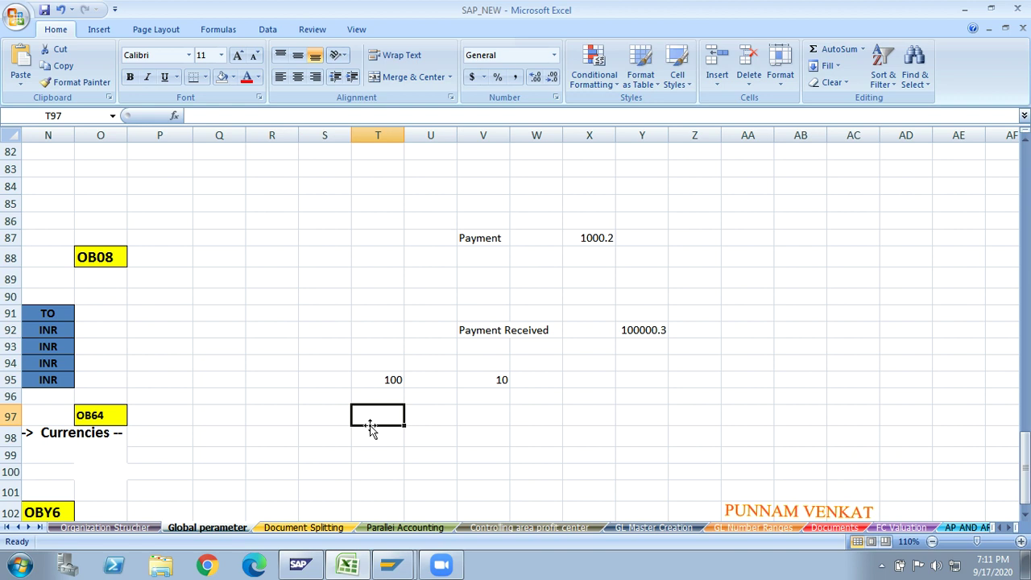
click(374, 433)
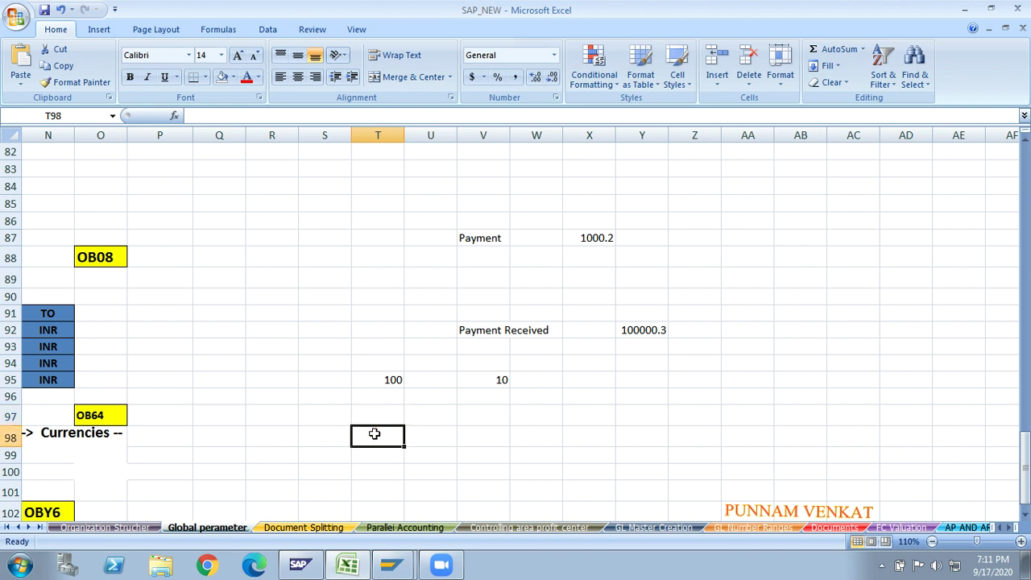
text(100)
key(Return)
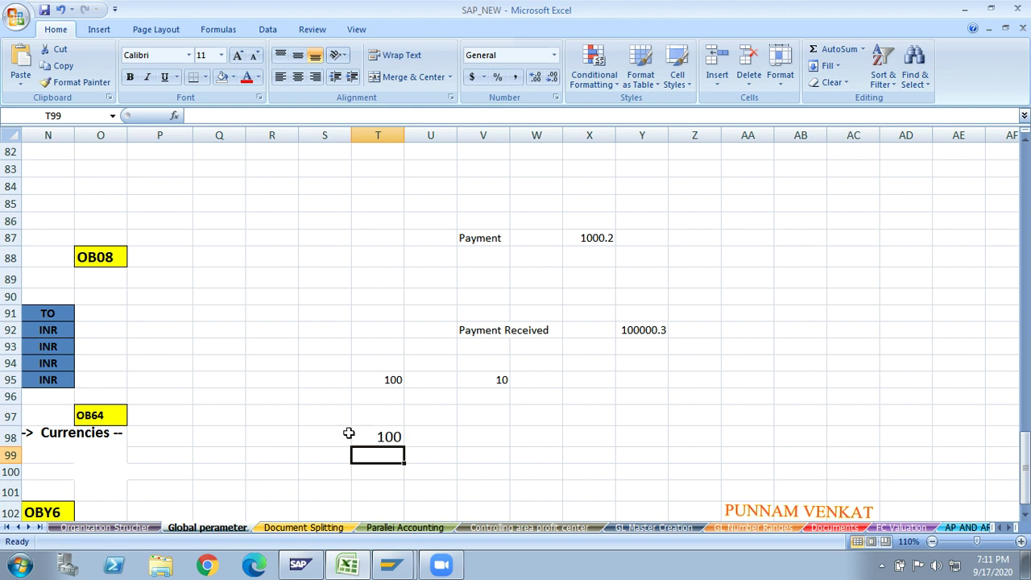
- Fill V99:V101 with 100, 50 and 51
click(488, 476)
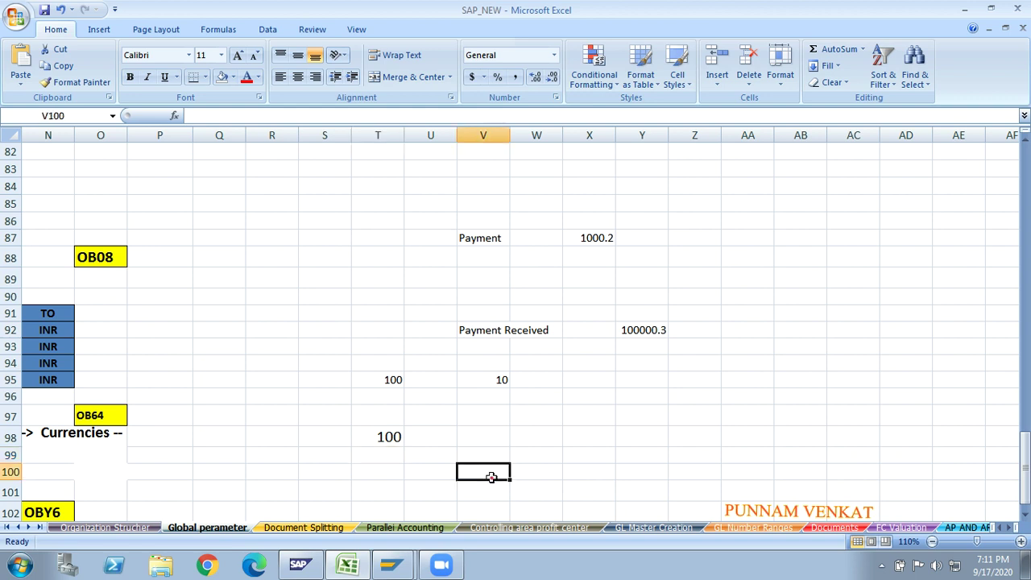
text(50)
key(Return)
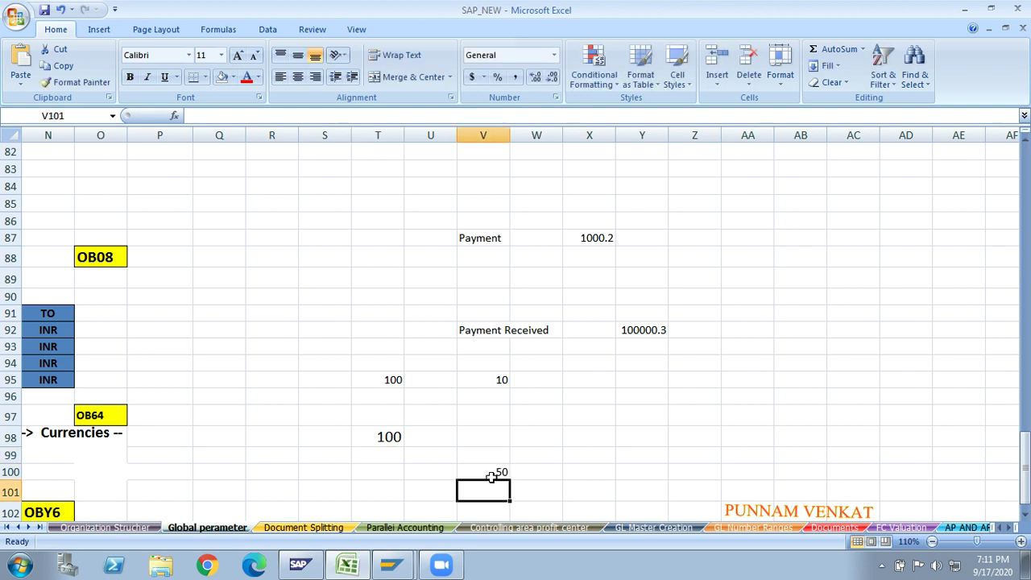
click(371, 433)
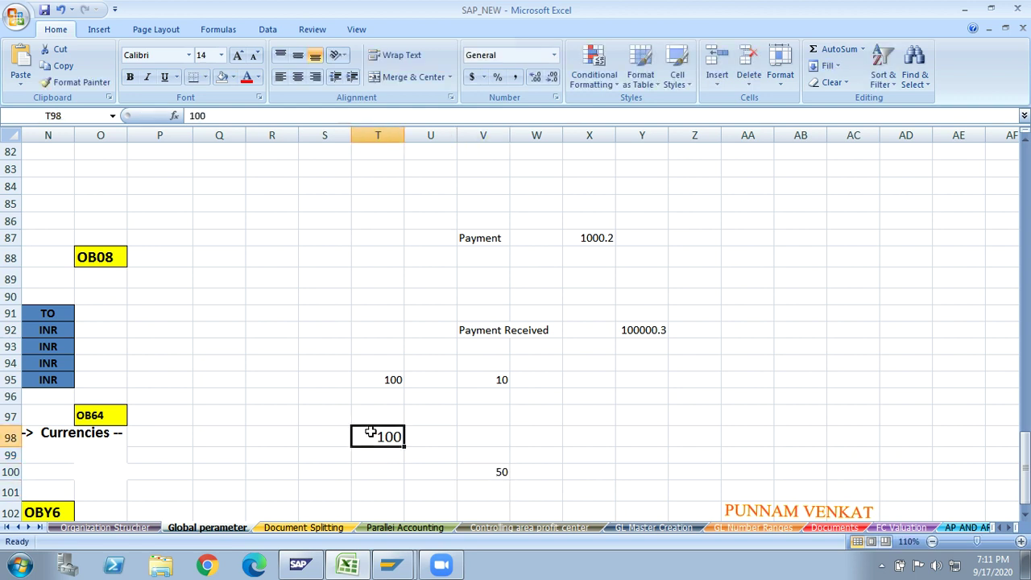
click(485, 467)
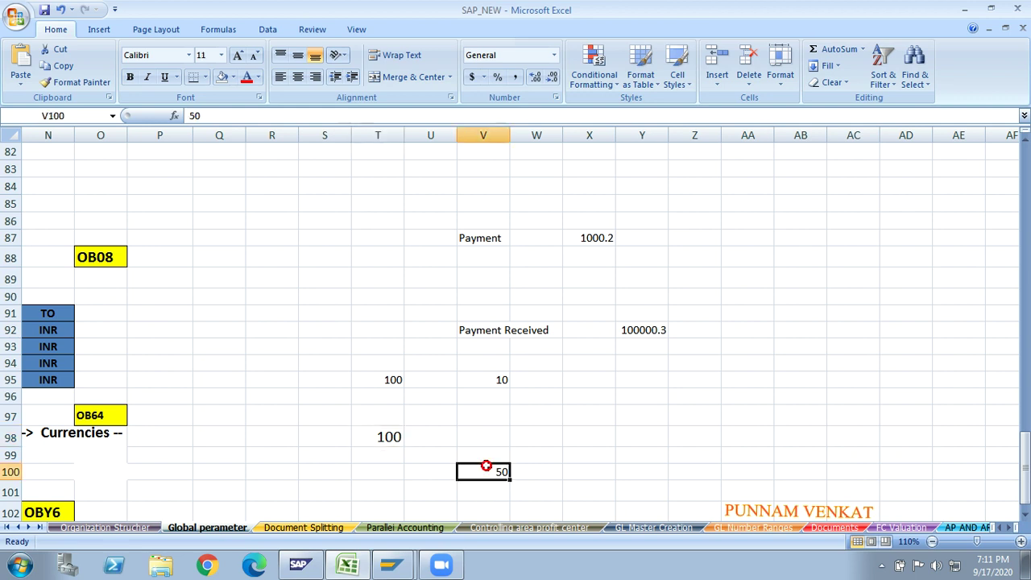
key(Down)
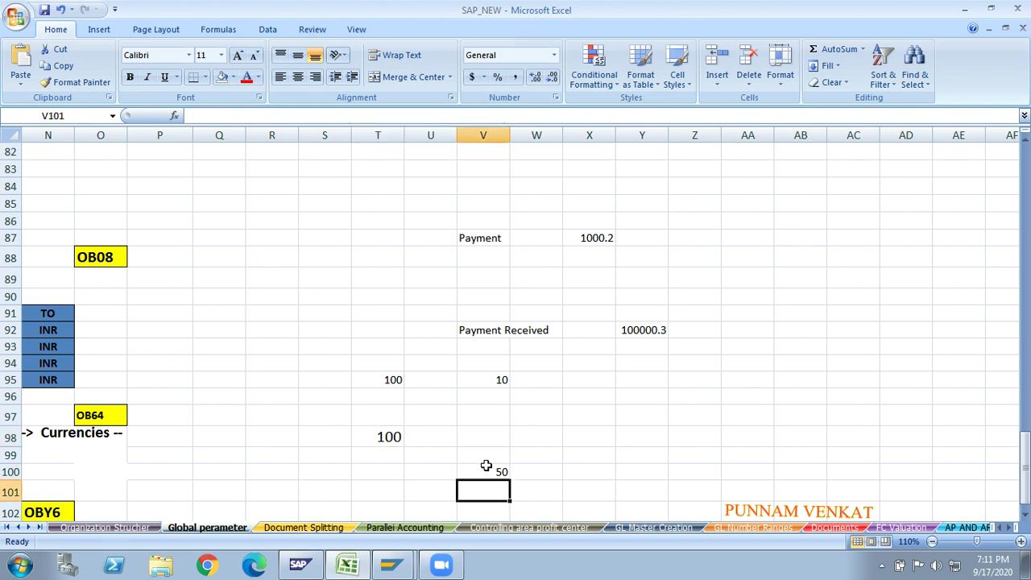
text(51)
click(483, 450)
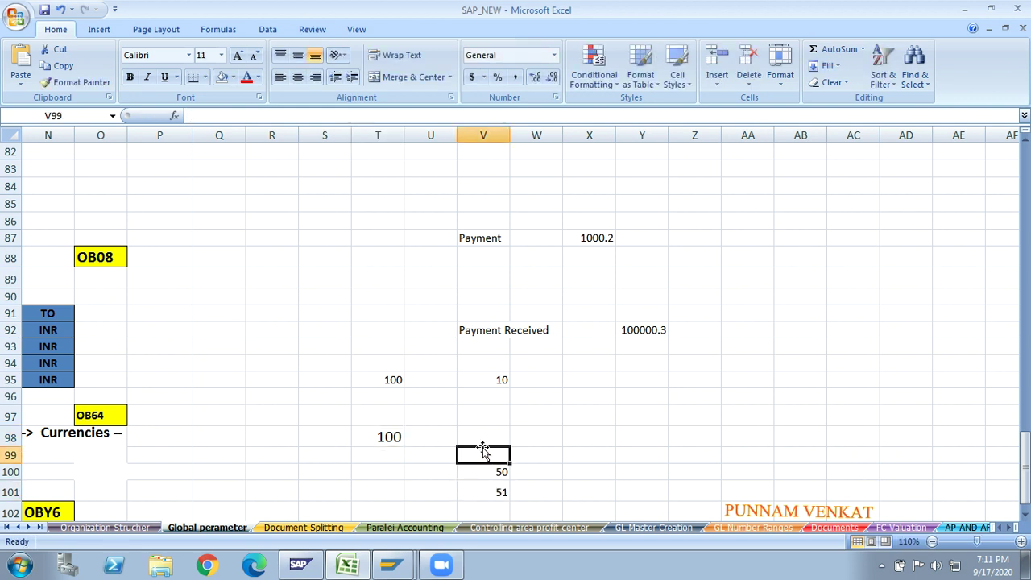
text(100)
key(Return)
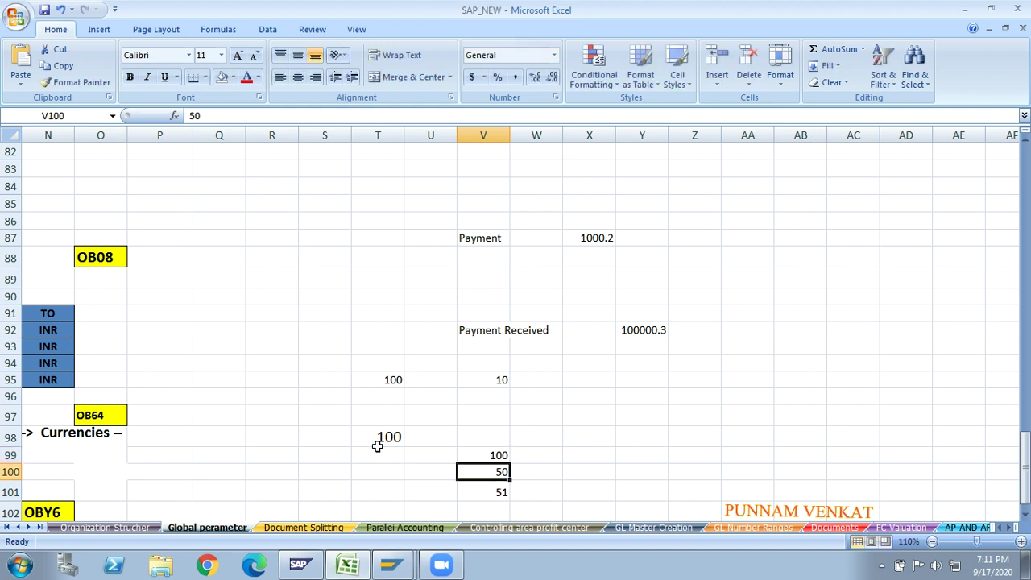
- Enter 101 in V98, compare it with T98's 100, then select an empty cell
click(377, 436)
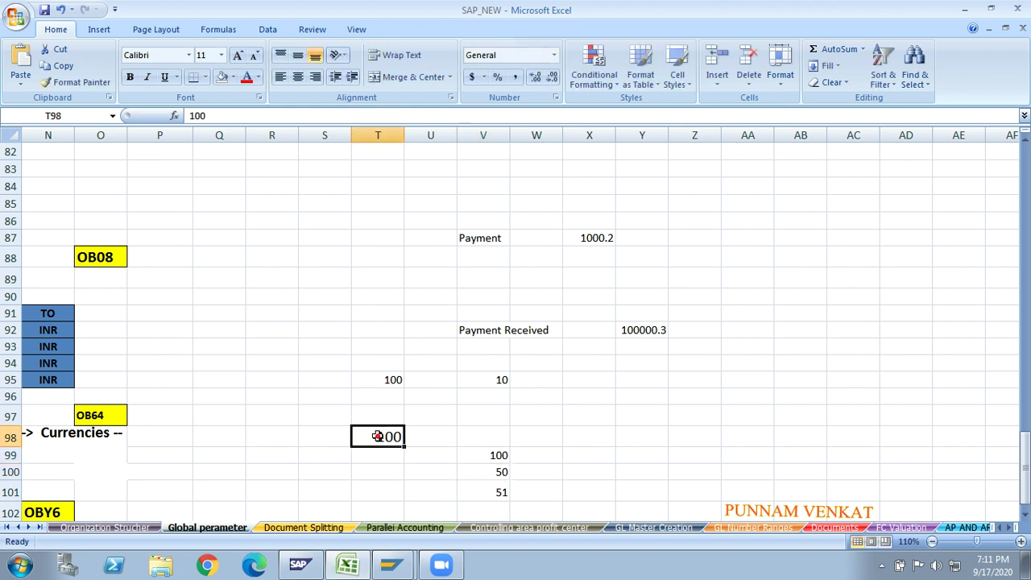
click(469, 433)
text(101)
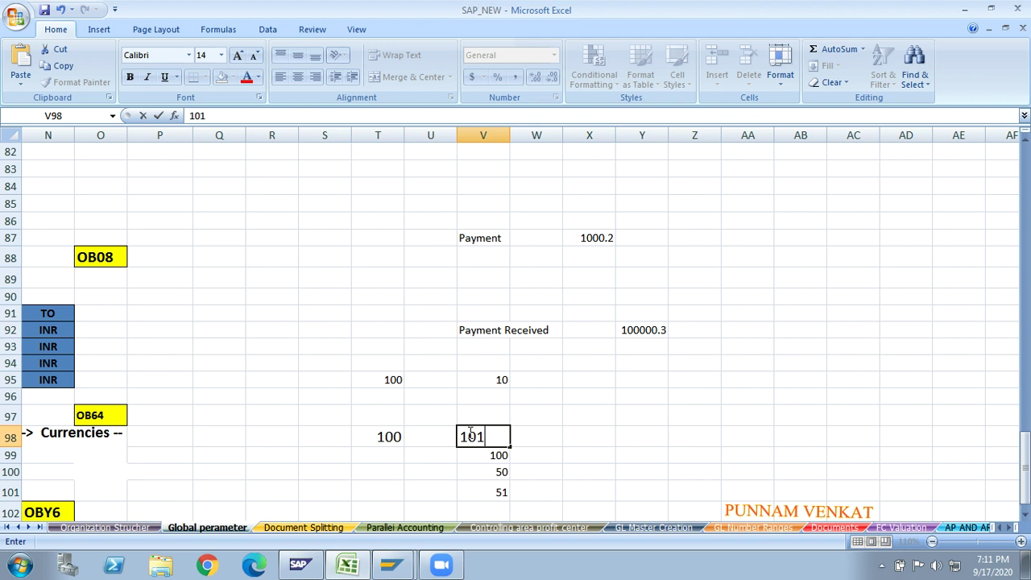
key(Return)
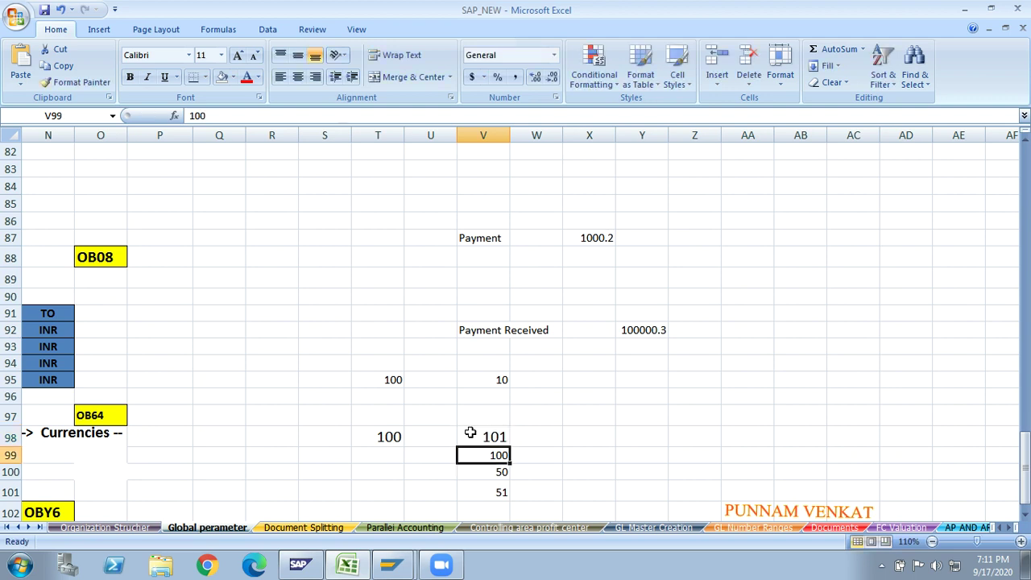
click(480, 433)
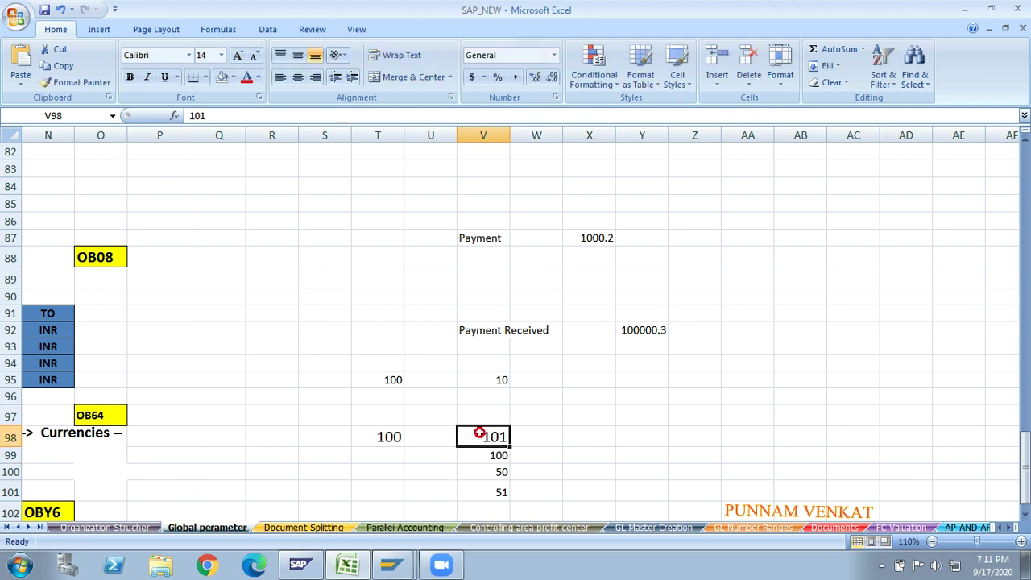
click(386, 442)
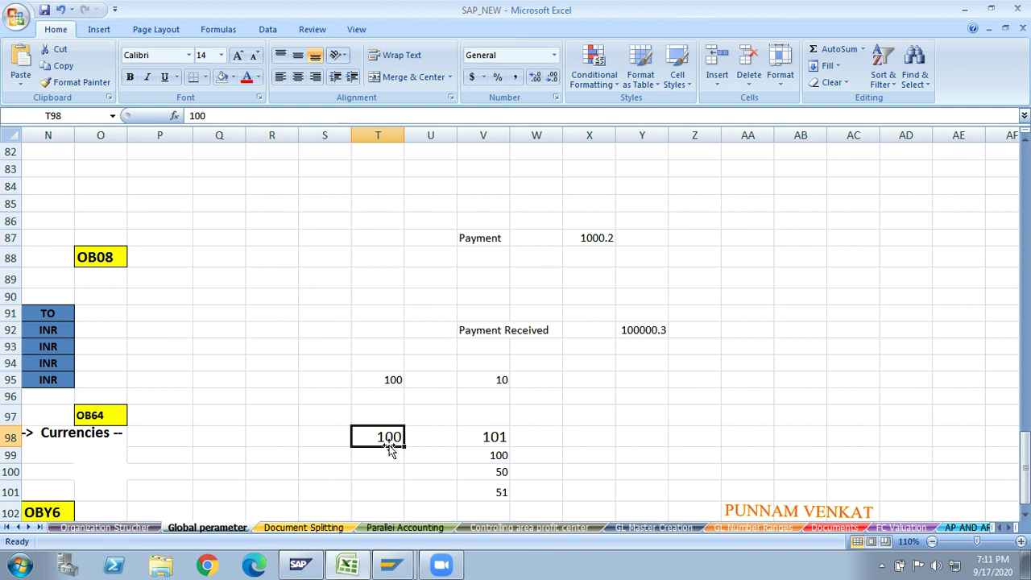
click(370, 256)
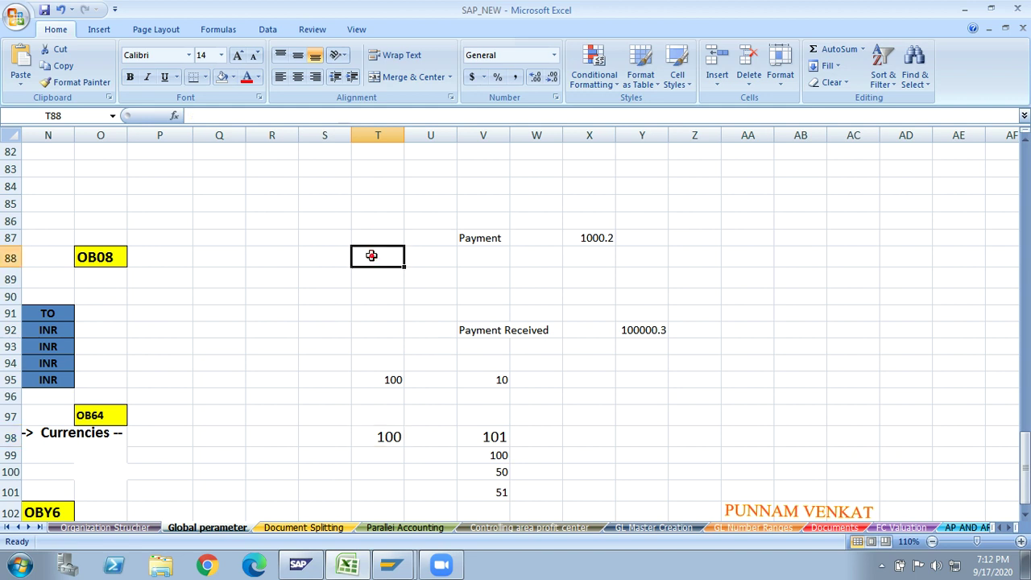
click(357, 236)
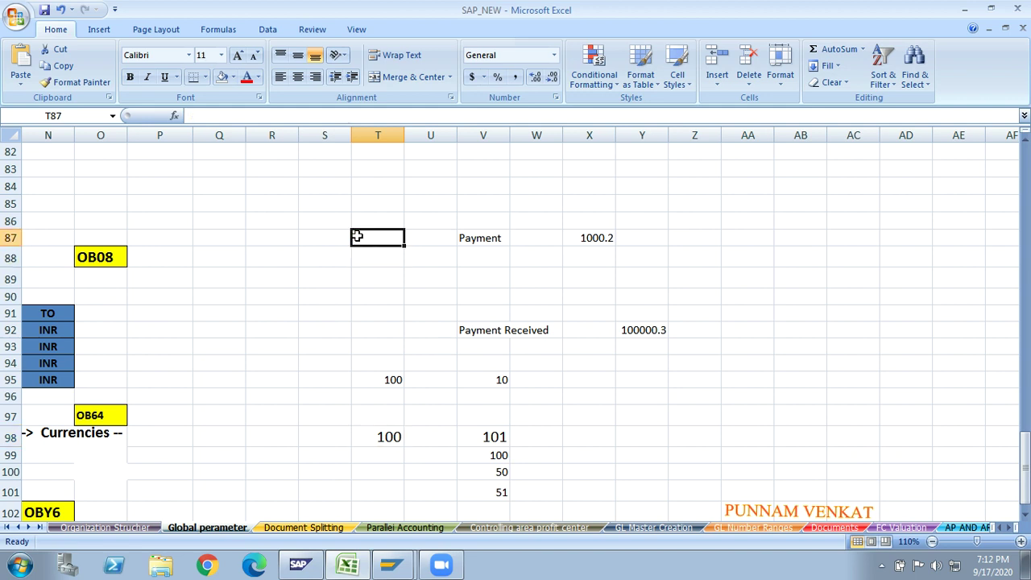
key(Home)
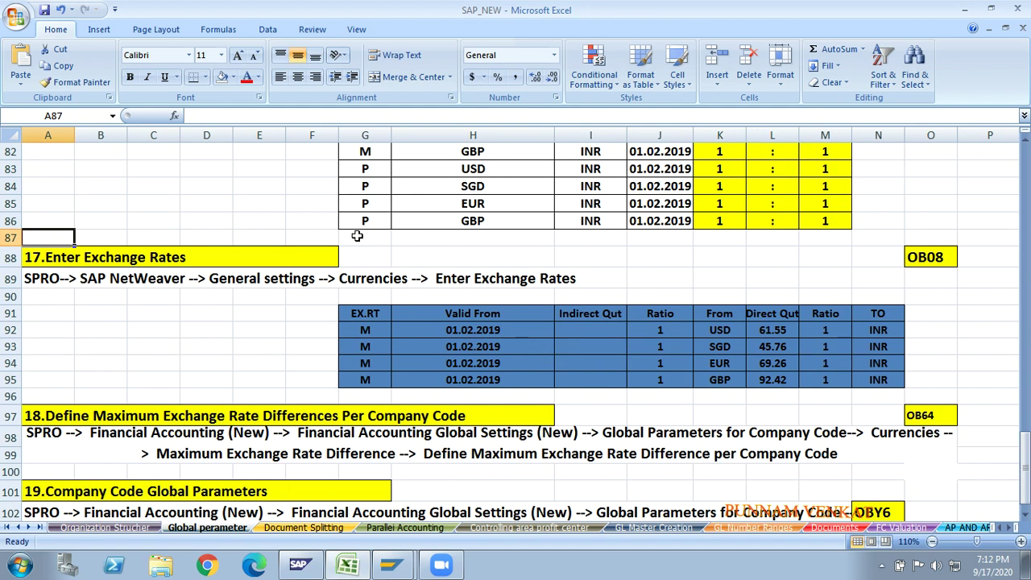
key(Up)
key(Up)
key(Up)
key(Up)
key(Up)
key(Up)
key(Up)
key(Up)
key(Up)
key(Up)
key(Up)
key(Up)
key(Up)
key(Up)
key(Up)
key(Up)
key(Up)
key(Up)
key(Up)
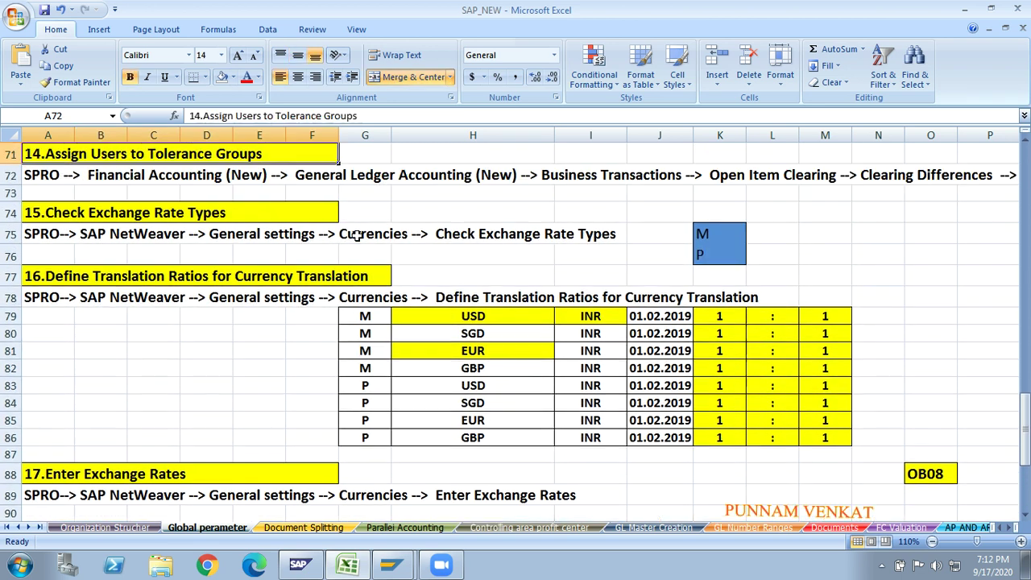
key(Up)
key(Up)
key(Up)
key(Up)
key(Up)
key(Up)
key(Up)
key(Up)
key(Up)
key(Up)
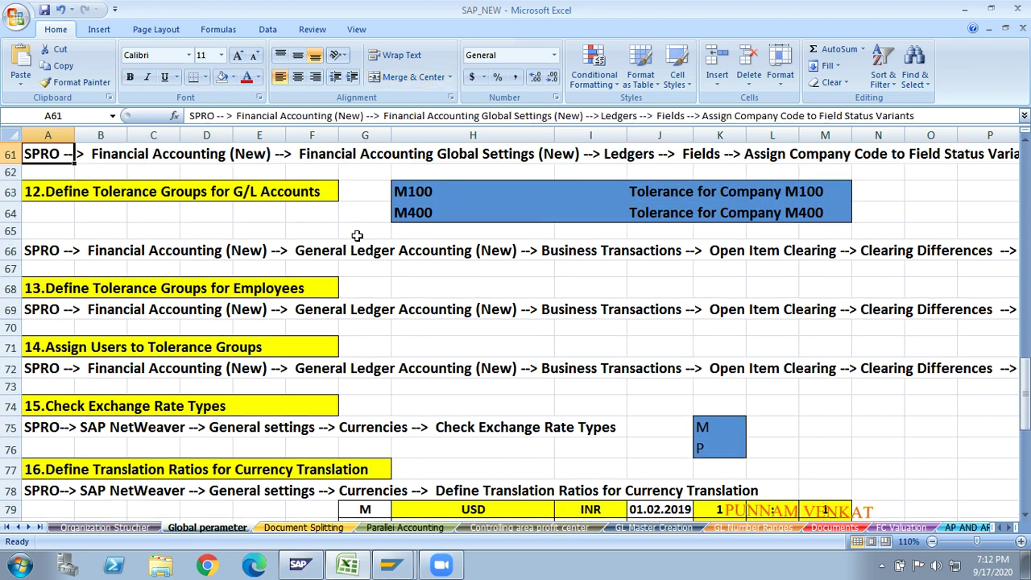
key(Up)
key(Up)
key(Up)
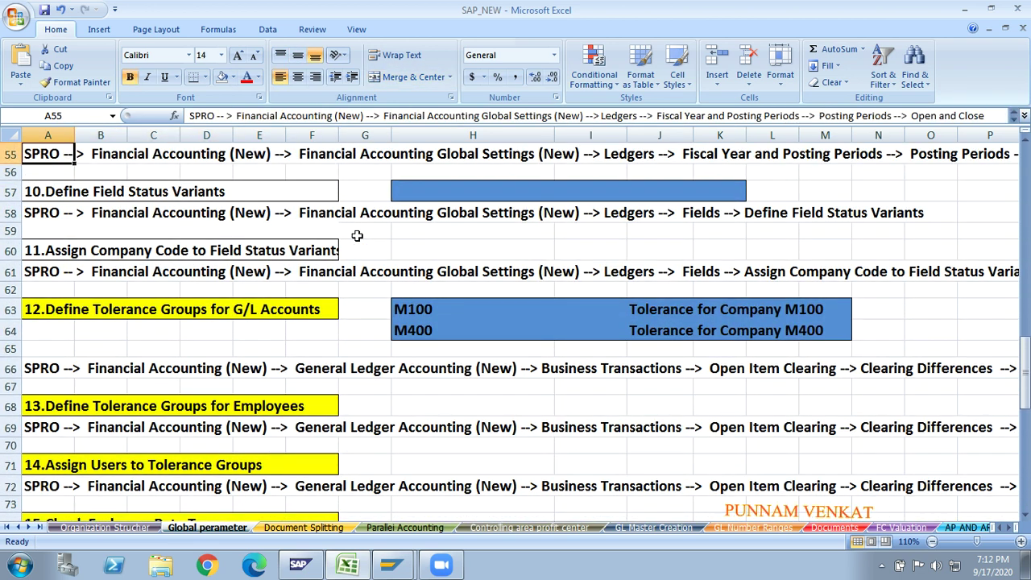
key(Down)
key(Down)
key(Down)
key(Down)
key(Down)
key(Down)
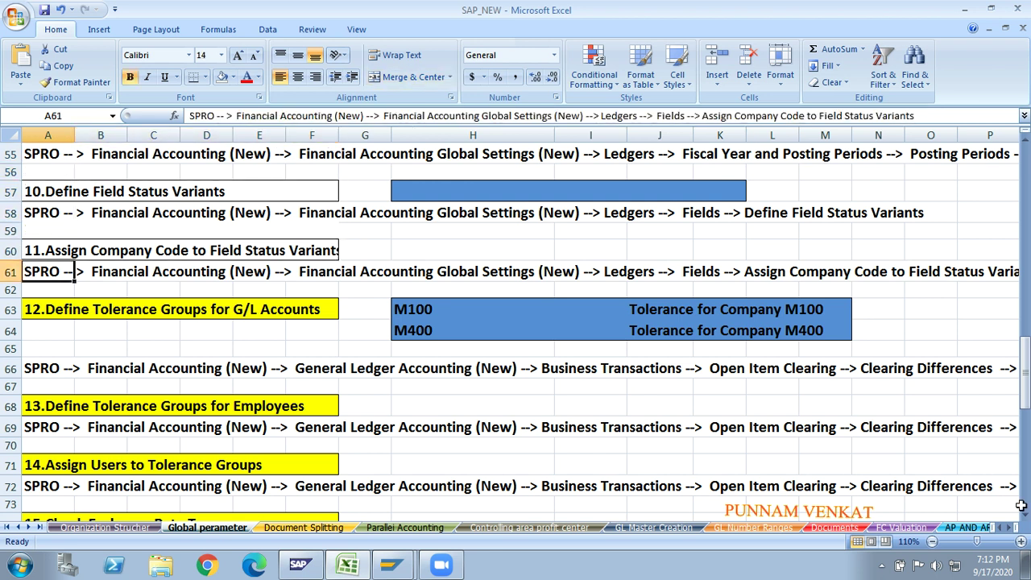
click(932, 542)
click(933, 541)
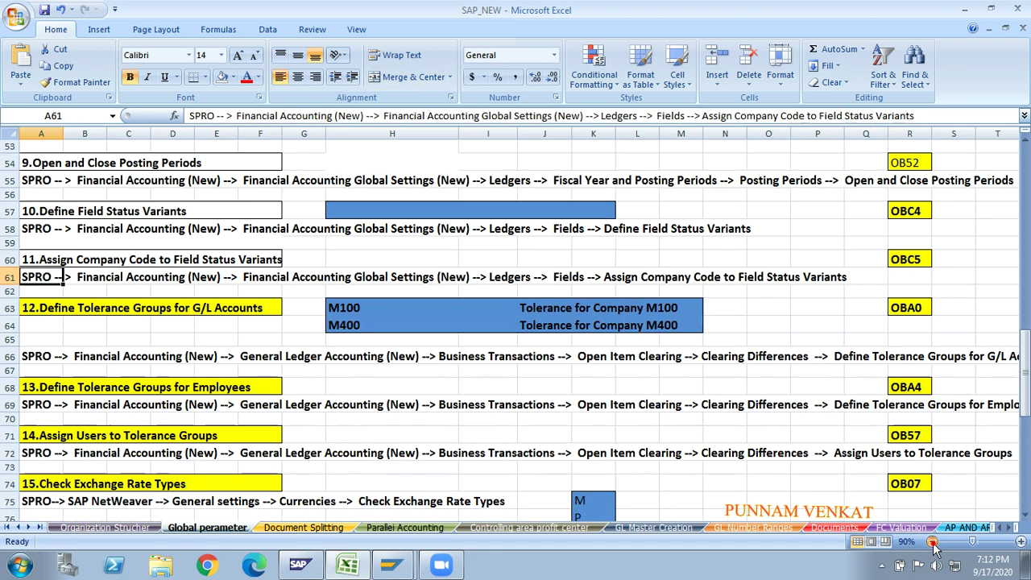
click(401, 429)
key(Down)
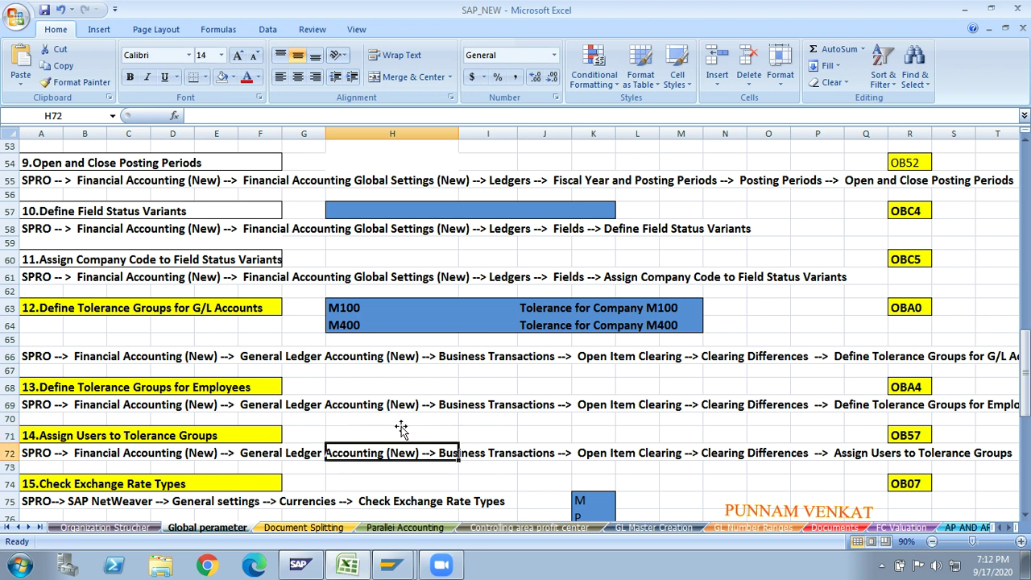
key(Down)
key(Down)
key(Down)
key(Down)
key(Down)
key(Down)
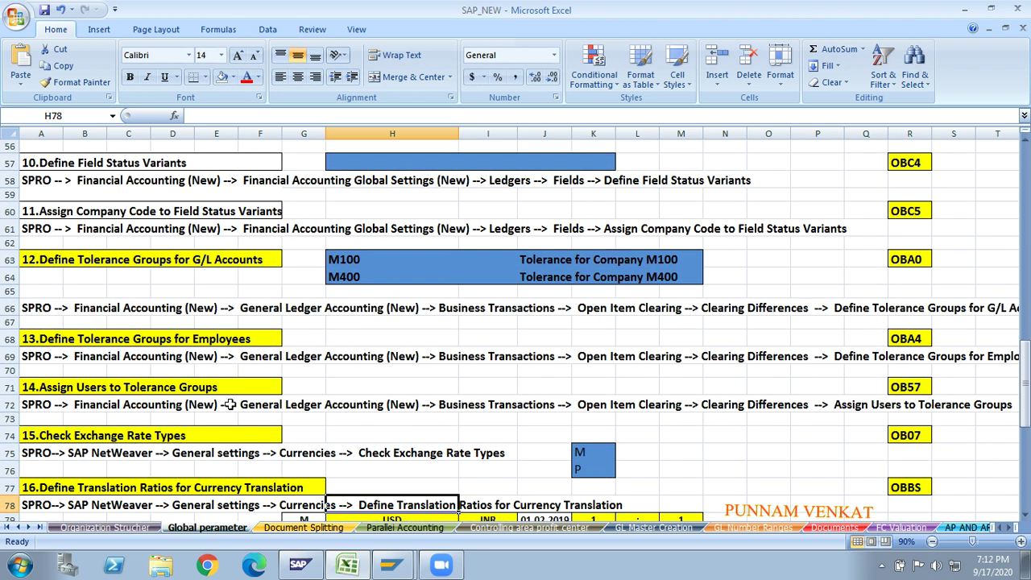
key(alt+Tab)
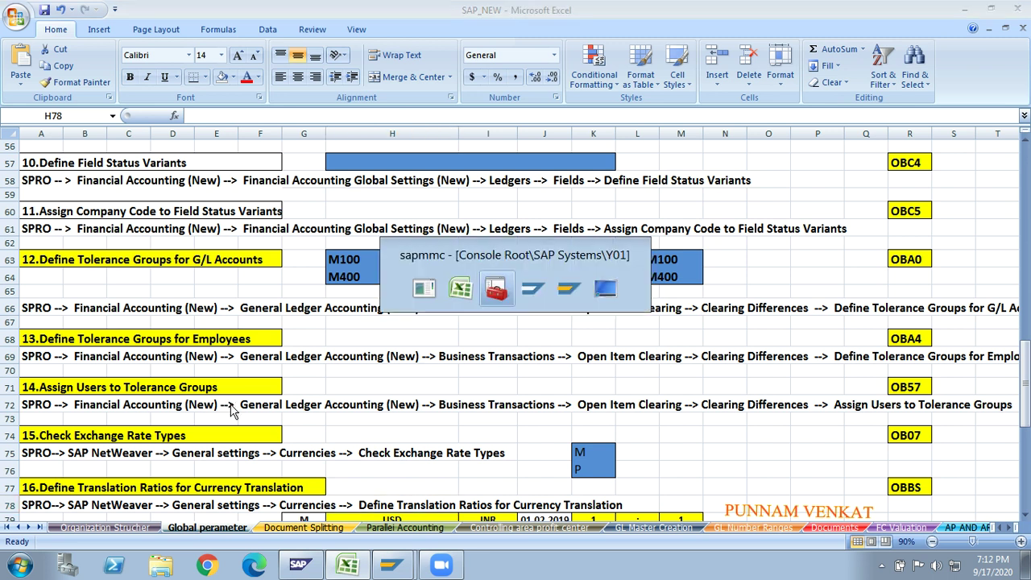
key(alt+Tab)
key(alt+Tab)
key(alt+Tab)
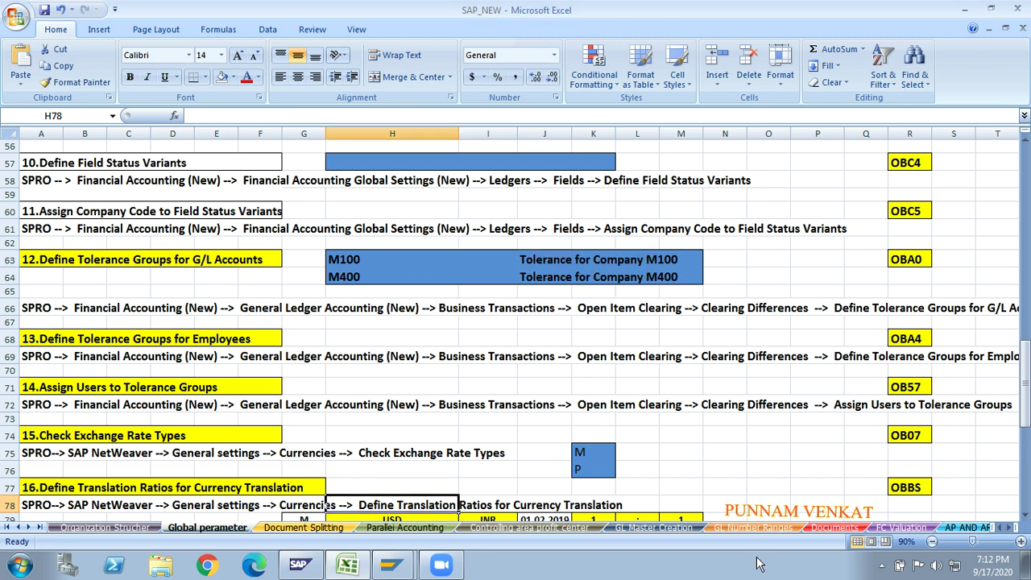
click(739, 456)
key(Right)
key(Right)
key(Right)
key(Right)
key(Right)
key(Right)
key(Right)
key(Right)
key(Right)
key(Right)
key(Right)
key(Right)
key(Right)
key(Right)
key(Right)
key(Right)
key(Right)
key(Right)
key(Right)
key(Right)
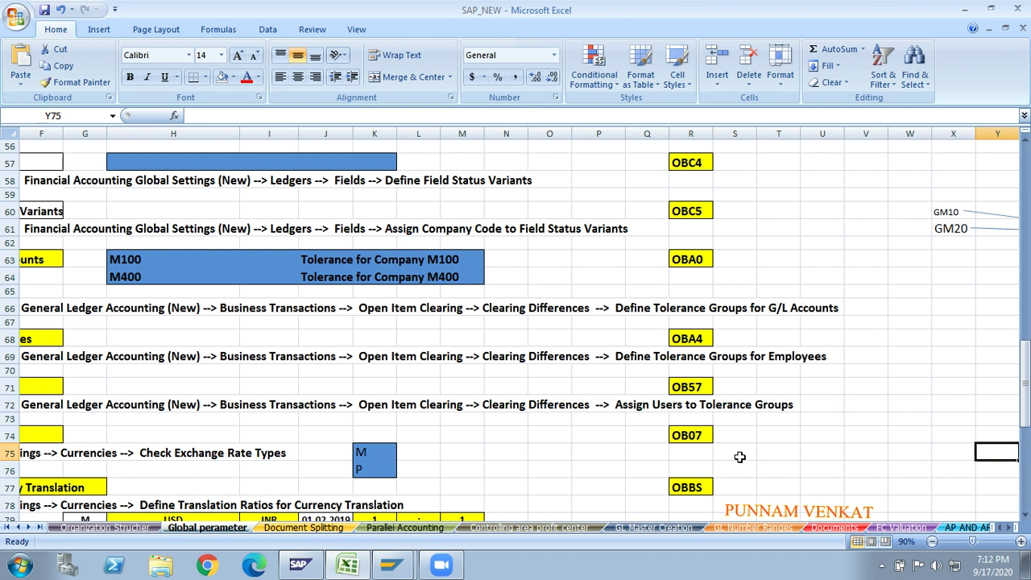
- Type the headings Vendor in AM66 and Customer in AP66
key(Right)
key(Right)
key(Right)
key(Right)
key(Right)
key(Right)
key(Right)
key(Right)
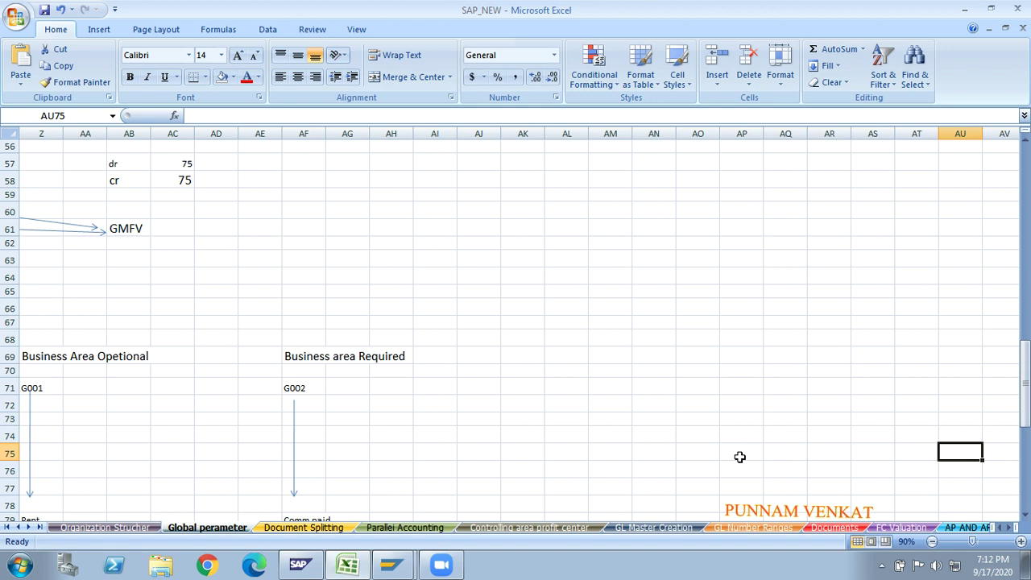
key(Up)
key(Up)
key(Up)
key(Up)
key(Up)
key(Up)
key(Up)
key(Up)
key(Up)
key(Left)
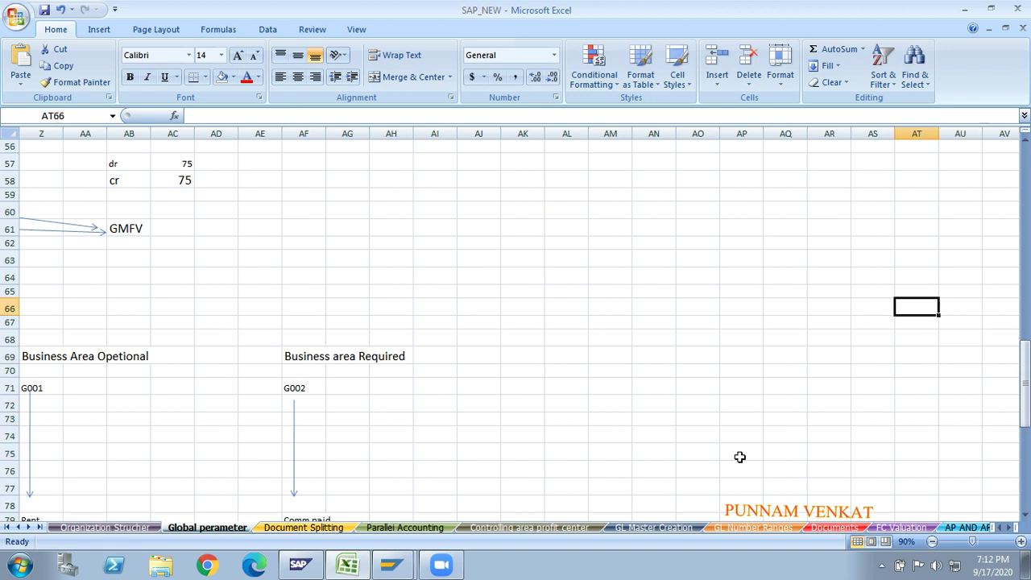
key(Left)
key(Left)
key(Left)
key(Left)
key(Left)
key(Left)
key(Left)
text(Ve)
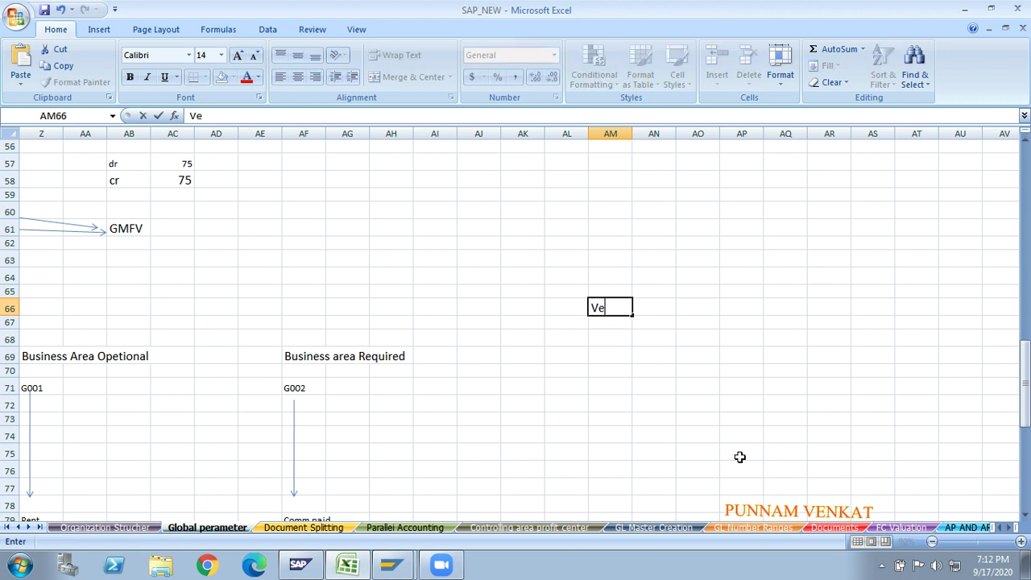
text(ndor)
key(Right)
key(Right)
key(Right)
text(Cusom)
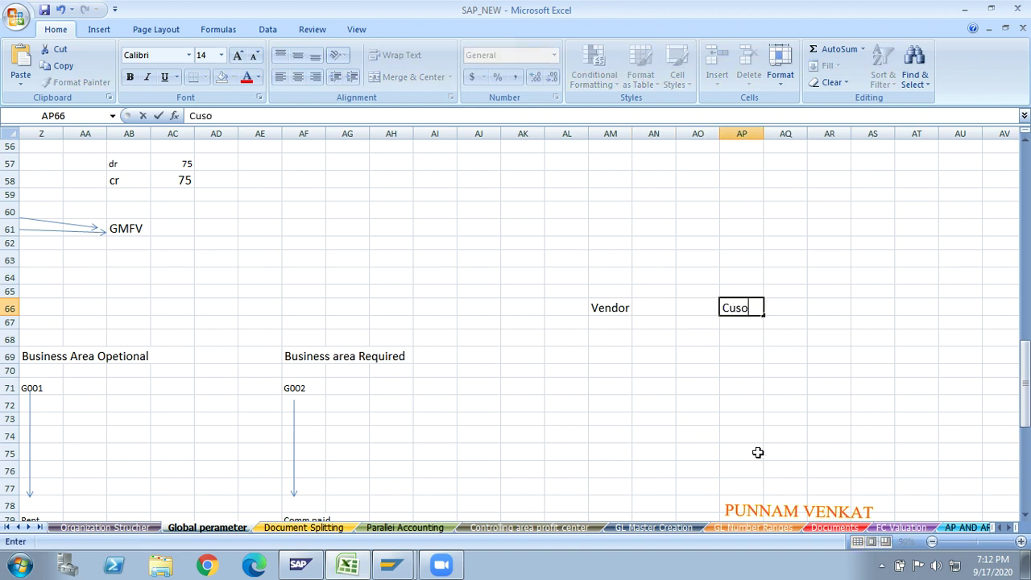
key(BackSpace)
key(BackSpace)
text(tomer)
key(Return)
- Enter GL in AM71 below the Vendor heading
key(Page_Down)
key(Up)
key(Up)
key(Up)
key(Up)
key(Up)
key(Up)
key(Up)
key(Up)
key(Up)
key(Up)
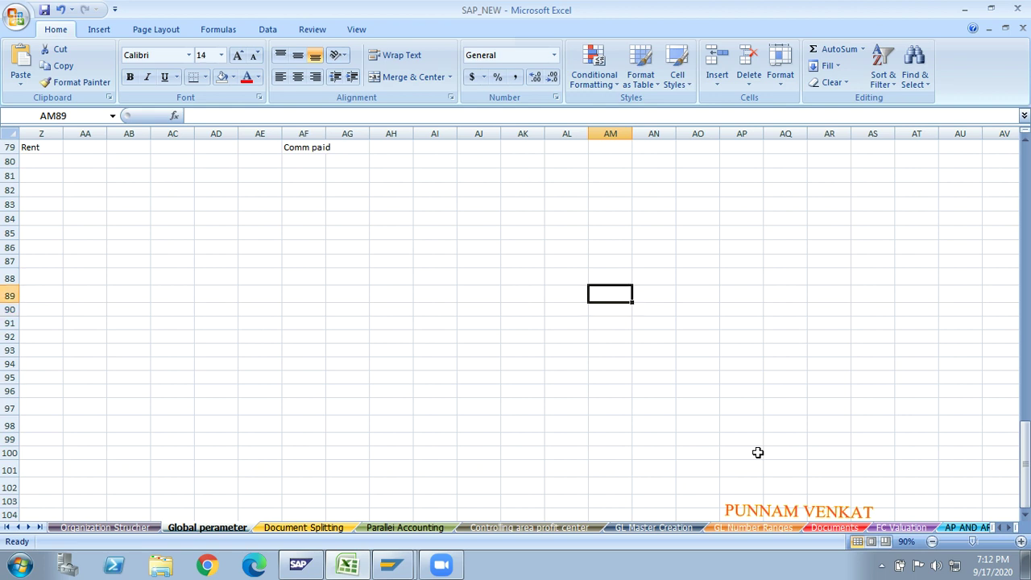
key(Left)
key(Left)
key(Up)
key(Left)
key(Left)
key(Left)
key(Up)
key(Up)
key(Up)
key(Up)
key(Up)
key(Up)
key(Up)
key(Up)
key(Up)
key(Up)
key(Up)
key(Up)
key(Up)
key(Up)
key(Up)
key(Up)
key(Up)
key(Up)
key(Up)
key(Up)
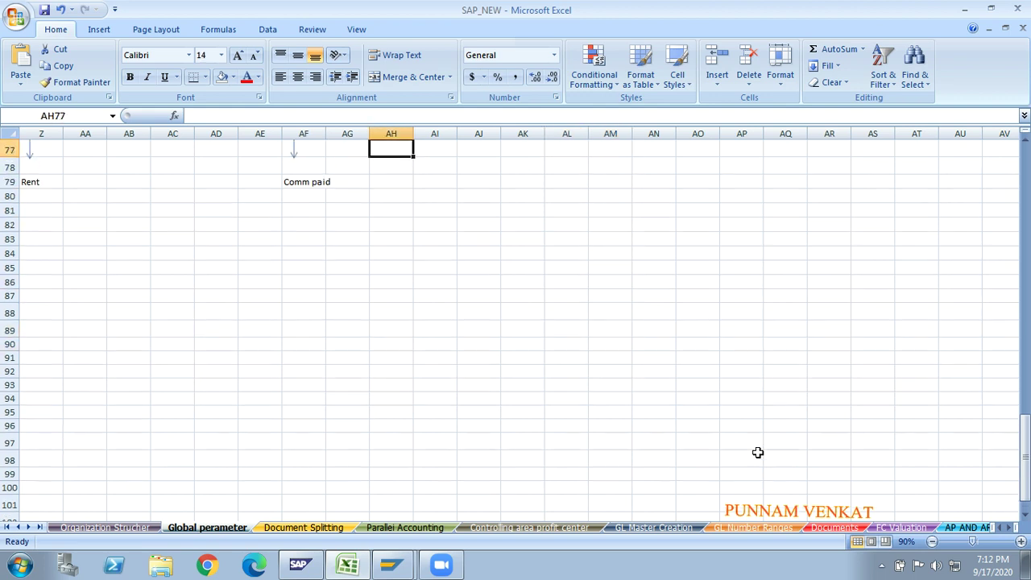
key(Right)
key(Right)
key(Right)
key(Right)
key(Right)
key(Right)
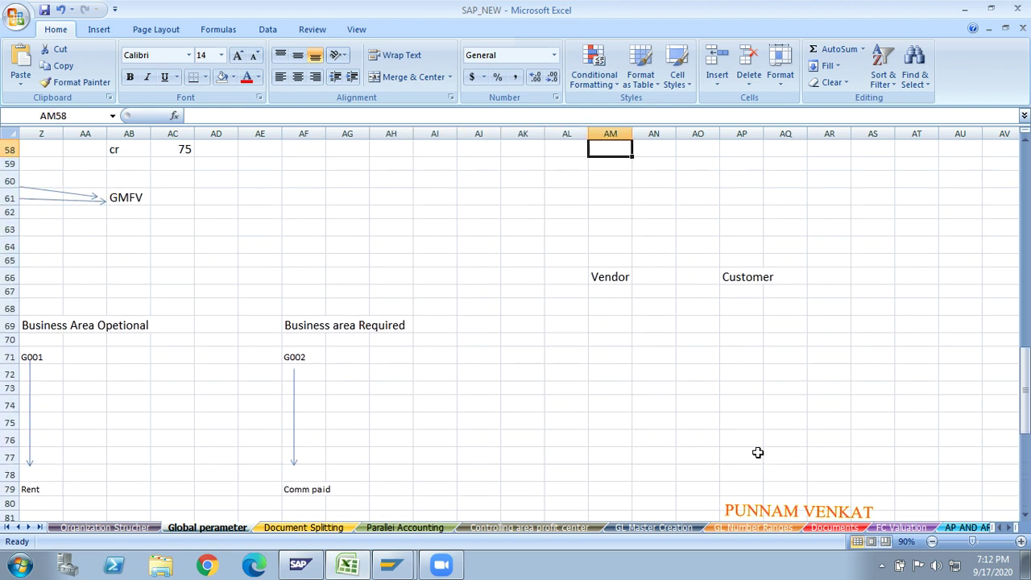
key(Down)
key(Down)
key(Down)
key(Down)
key(Down)
key(Down)
key(Down)
key(Down)
key(Down)
key(Down)
key(Down)
key(Down)
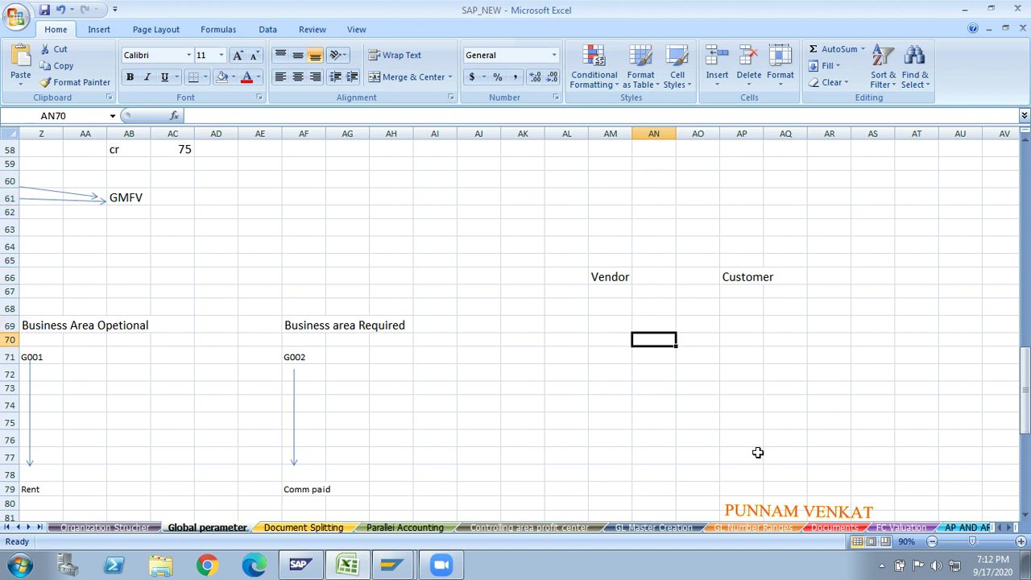
key(Left)
key(Down)
text(gl)
key(BackSpace)
key(BackSpace)
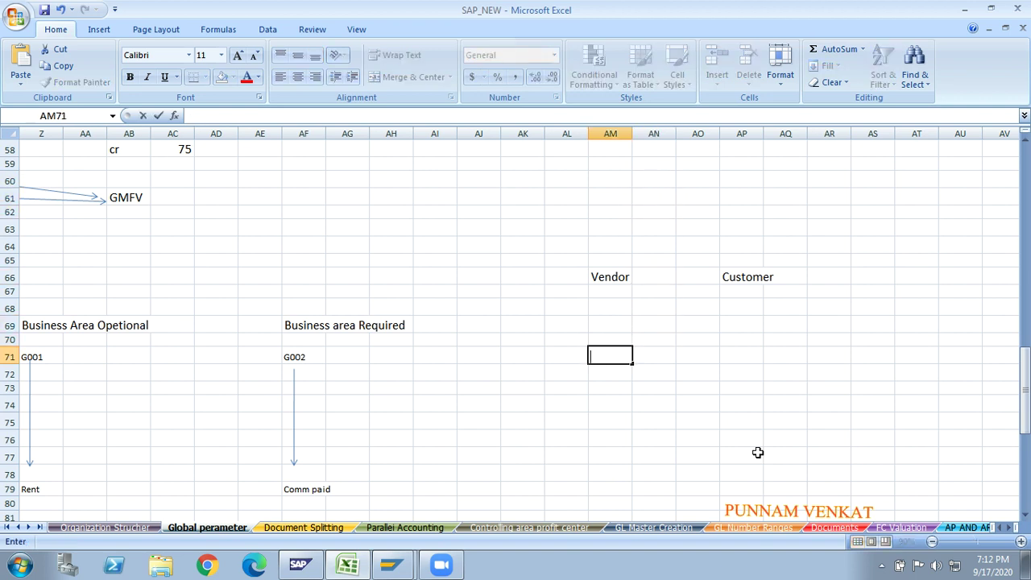
text(GL)
key(Right)
key(Right)
key(Right)
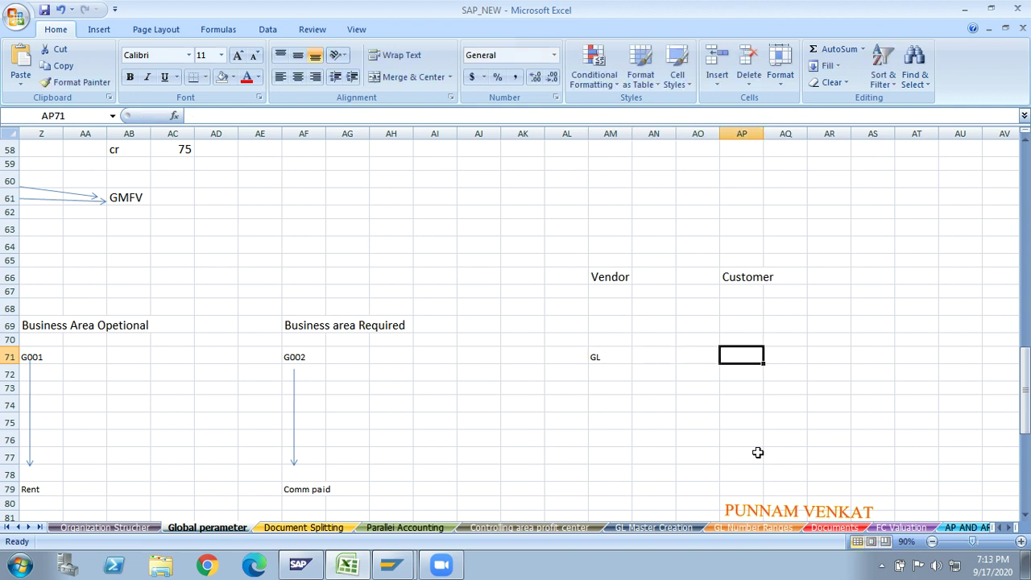
- Enter Employee in AP71 below the Customer heading
text(emp)
key(BackSpace)
key(BackSpace)
key(BackSpace)
text(Emp)
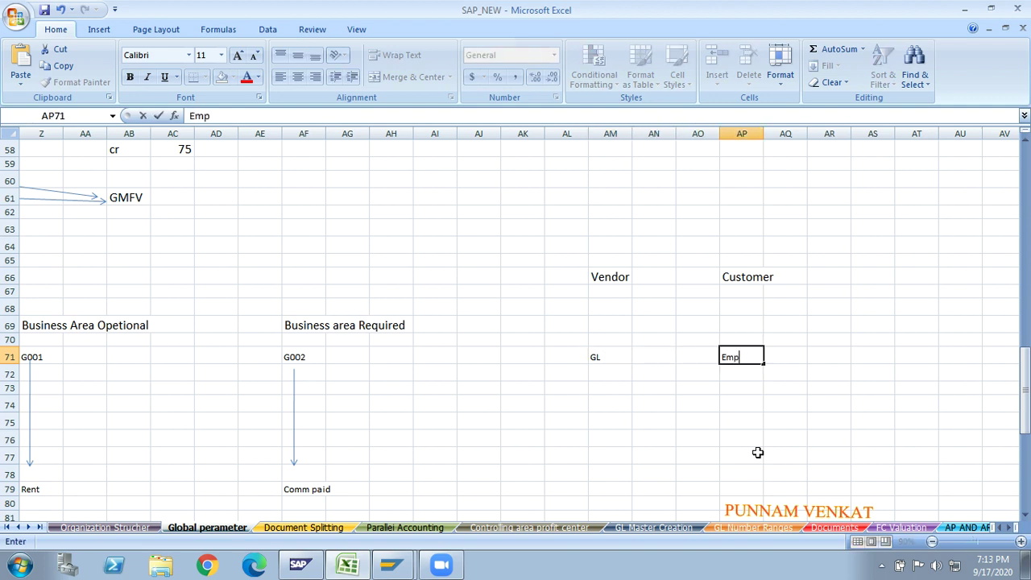
text(loyee)
key(Return)
click(564, 258)
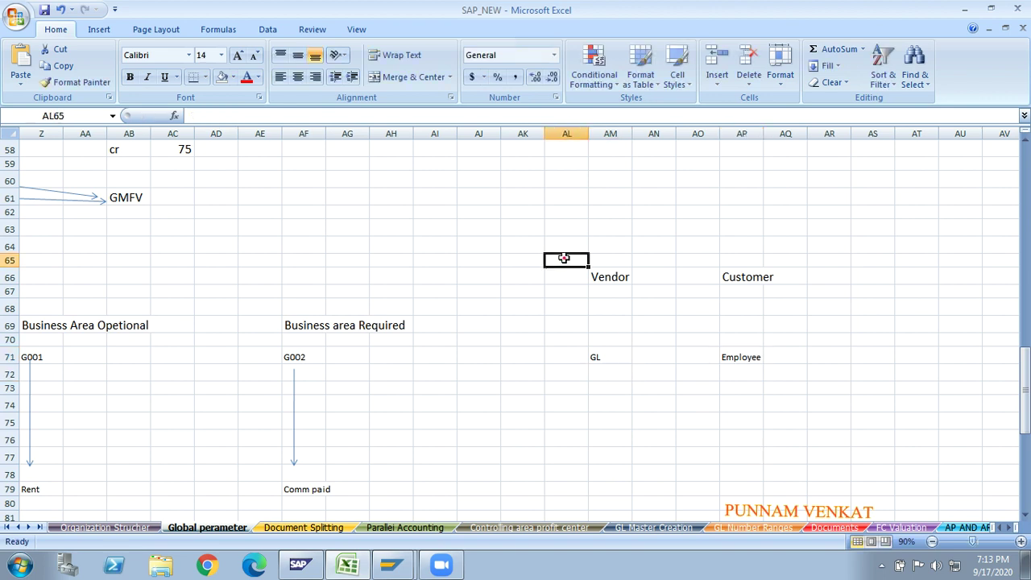
key(Right)
key(Right)
key(Right)
key(Left)
key(Left)
key(Left)
key(shift+Right)
key(shift+Right)
key(shift+Right)
key(shift+Right)
key(shift+Right)
key(shift+Down)
key(shift+Down)
key(shift+Down)
key(shift+Down)
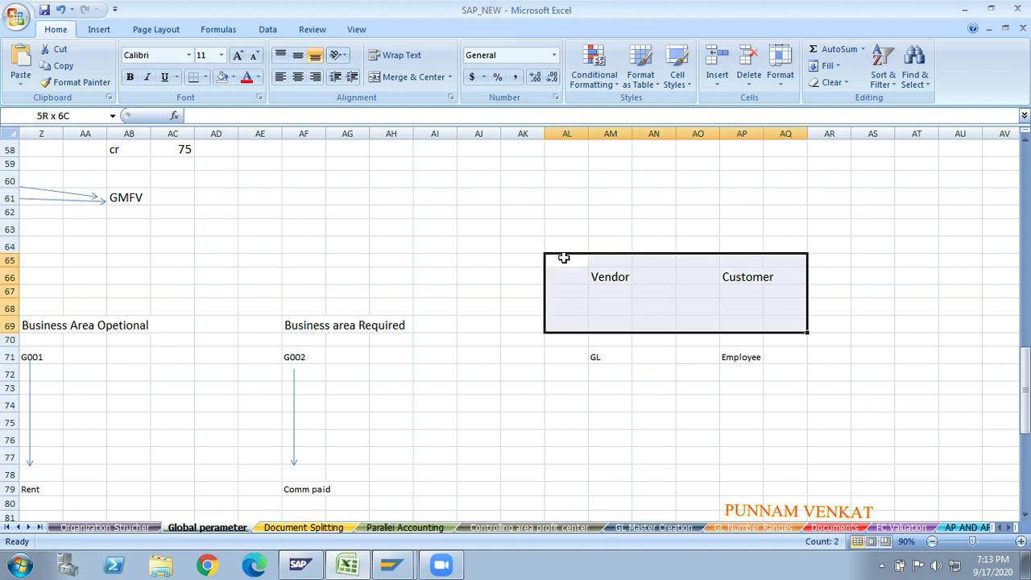
key(shift+Down)
key(shift+Down)
key(shift+Down)
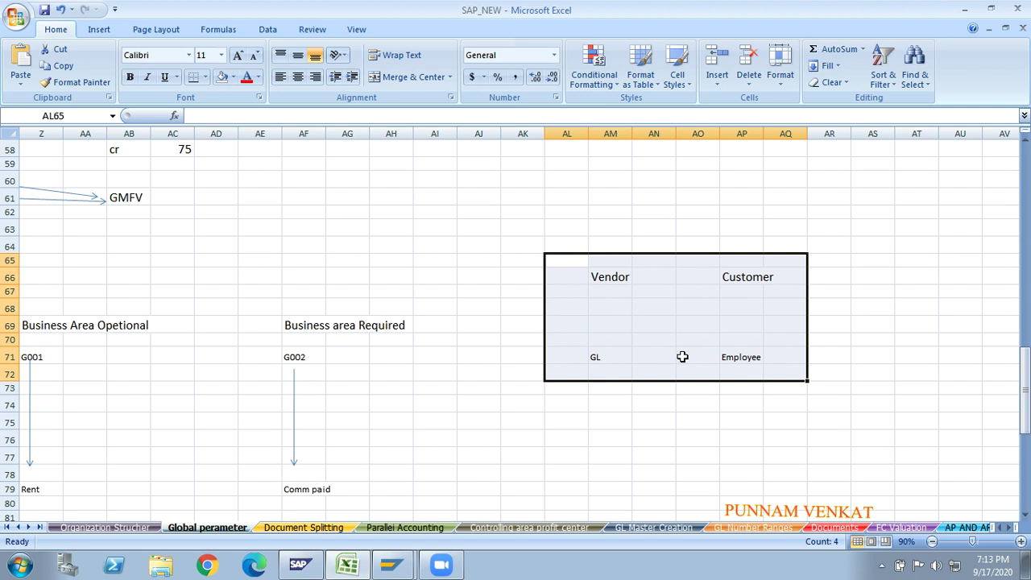
click(735, 358)
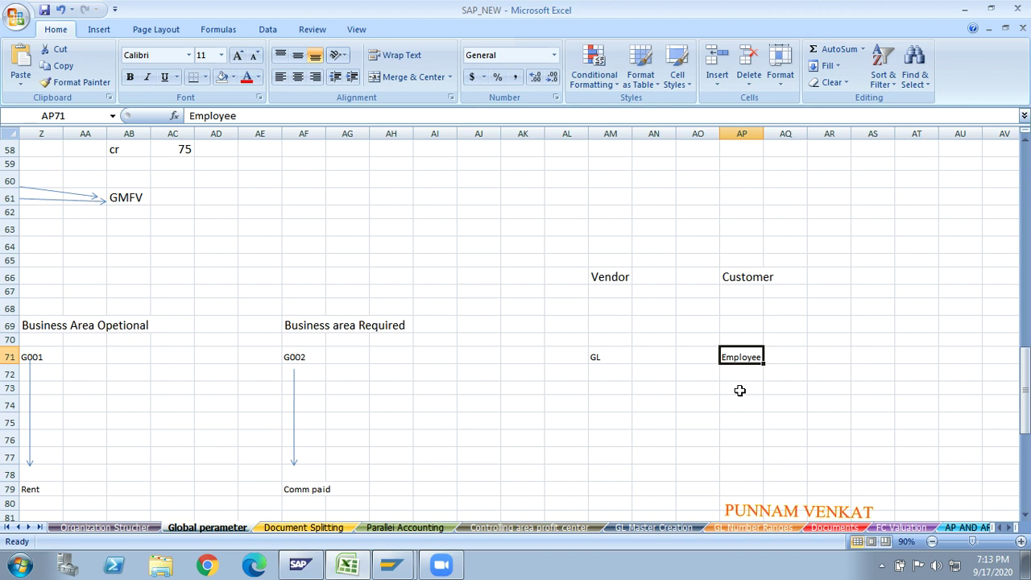
- Enter 1000 in AM74 and 10000 in AM75 under the GL label
click(739, 391)
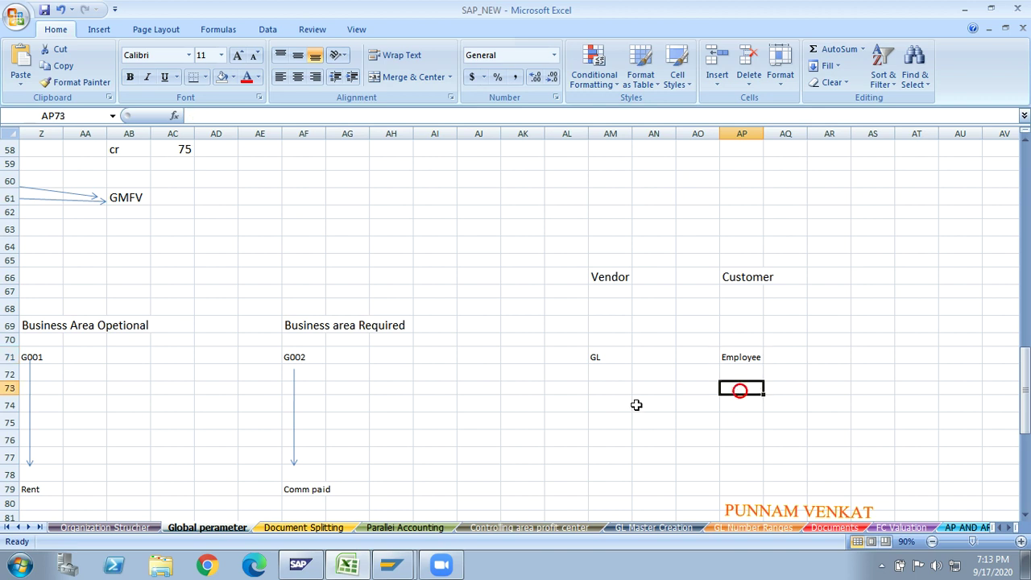
click(621, 406)
text(1000)
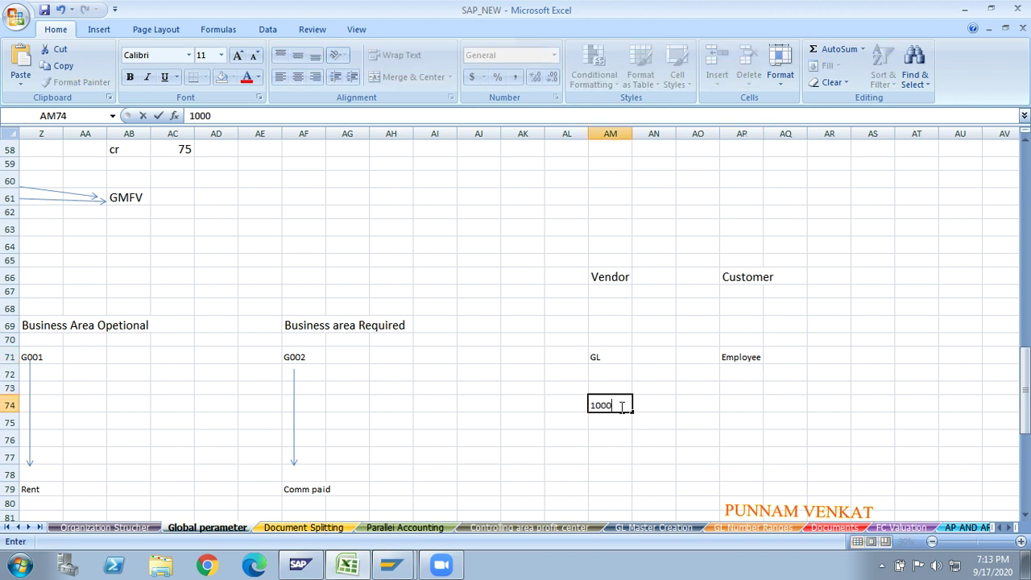
key(Return)
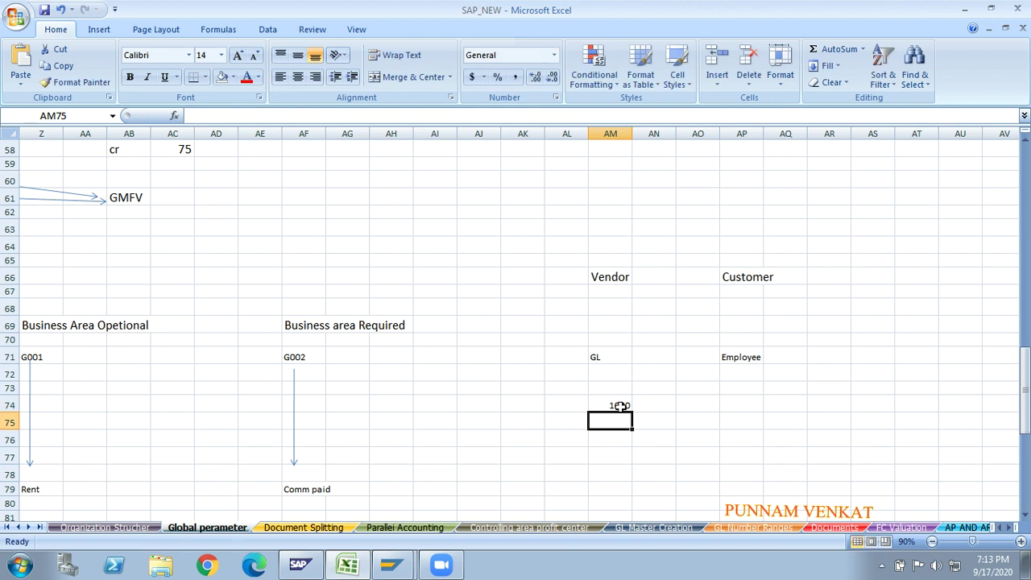
click(621, 405)
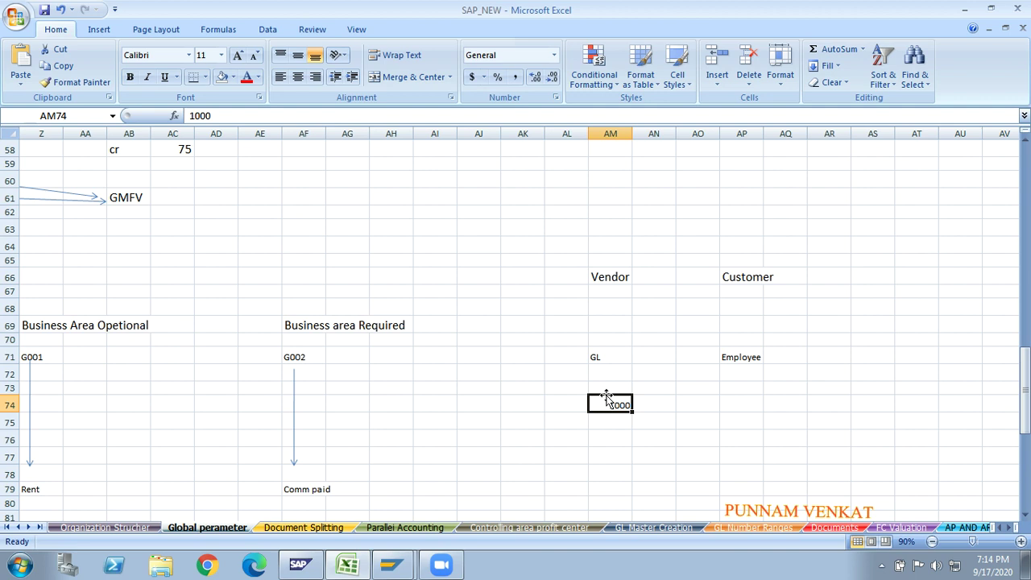
click(605, 415)
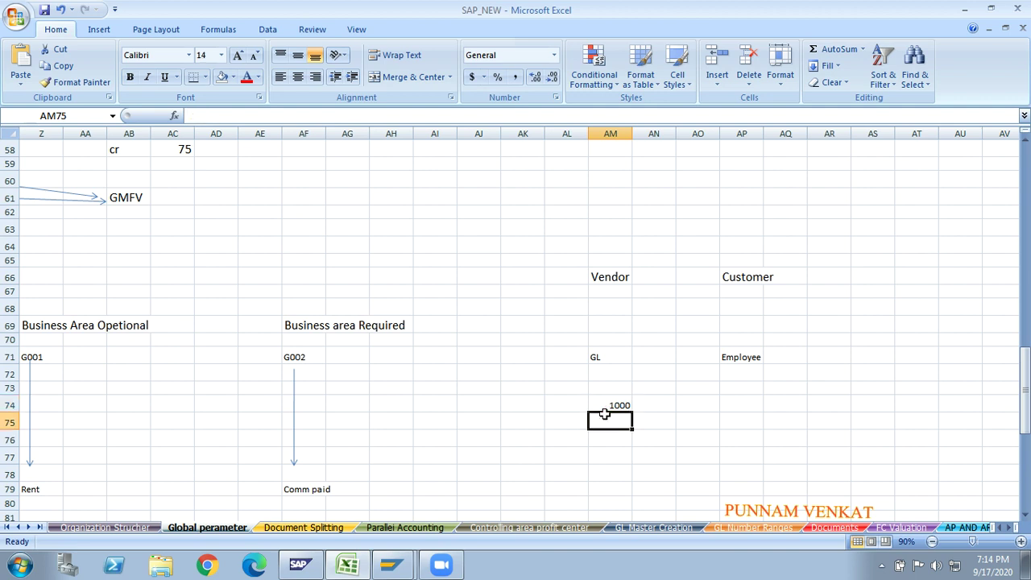
text(100)
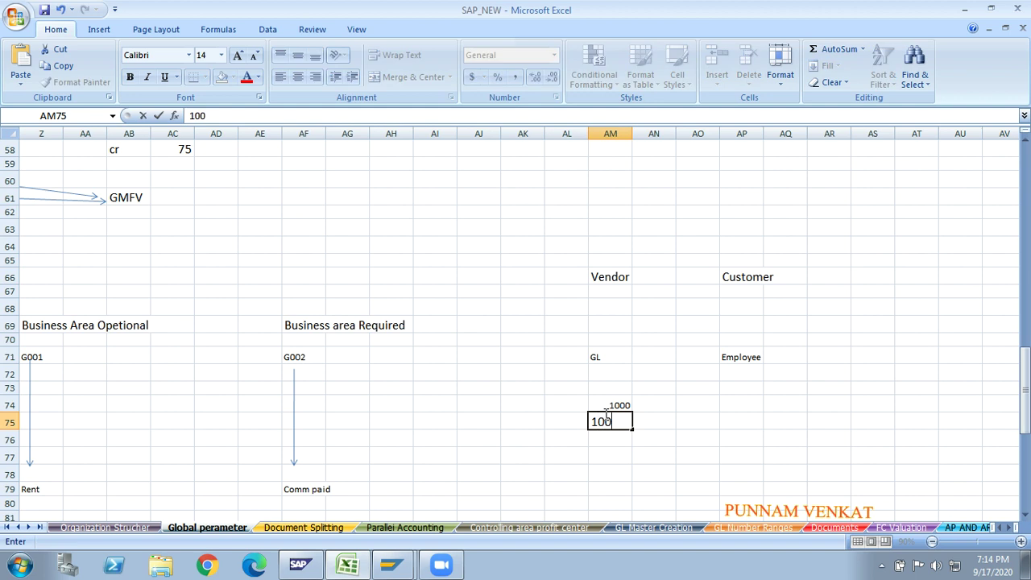
text(00)
key(Return)
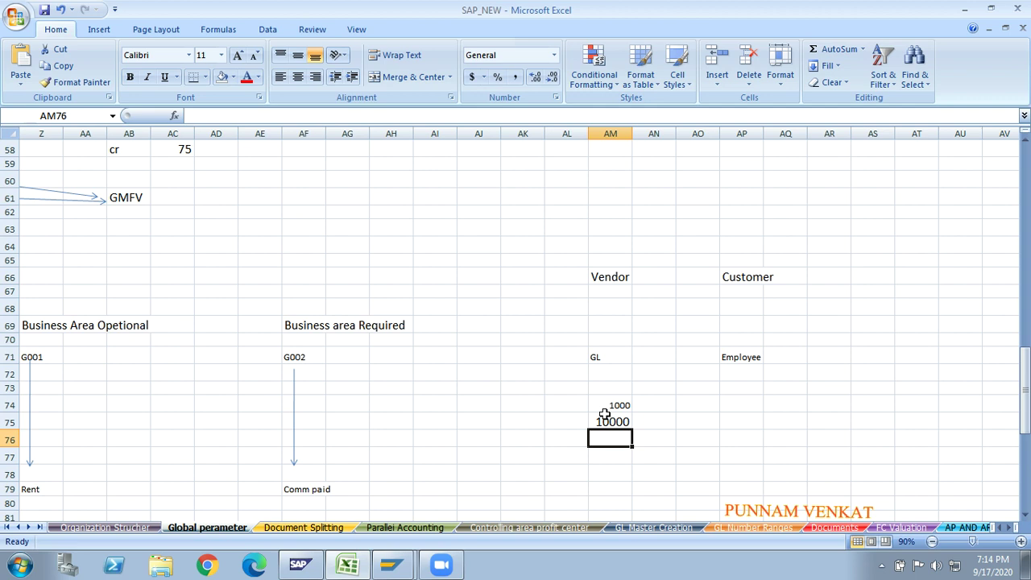
- Delete the 1000 and 10000 amounts, then select cell AI74
click(475, 417)
click(448, 408)
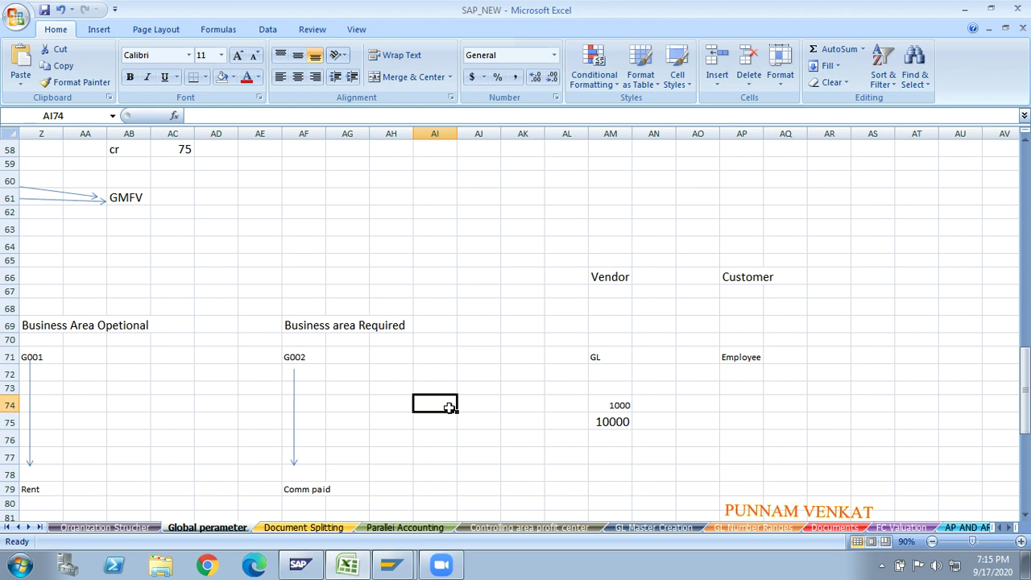
key(Right)
key(Right)
key(Right)
key(Right)
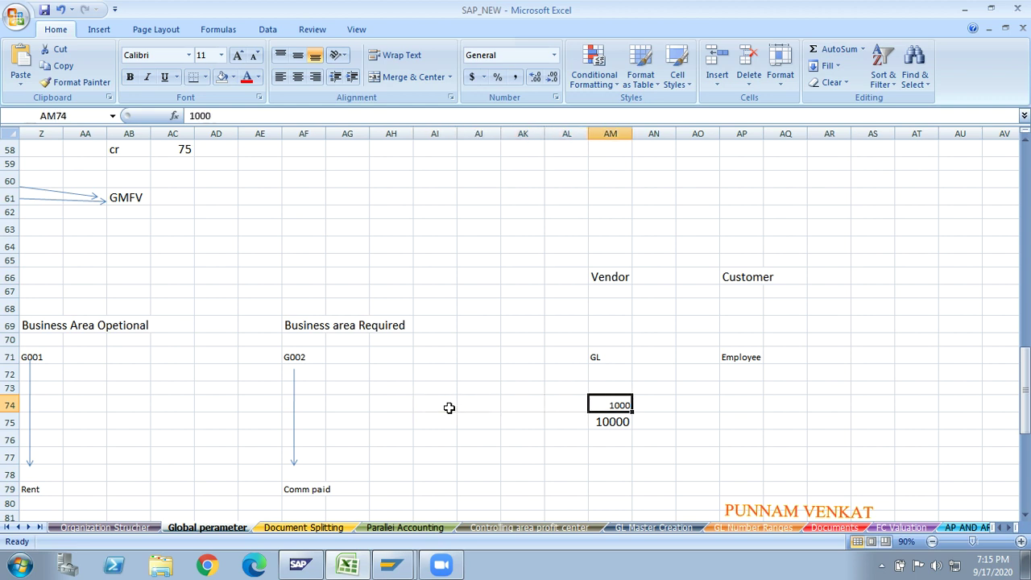
key(Delete)
key(Down)
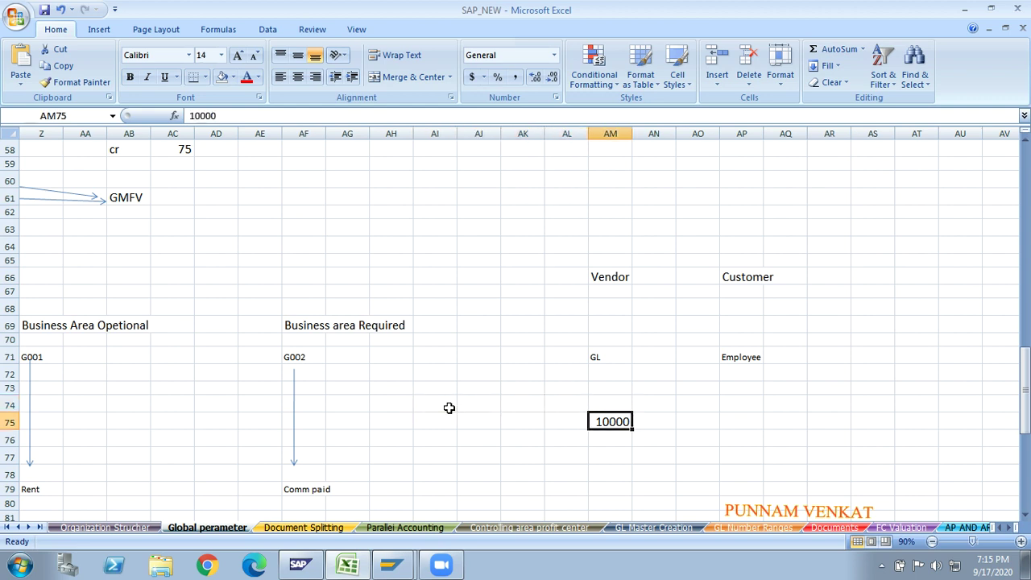
key(Delete)
key(Left)
key(Left)
click(449, 409)
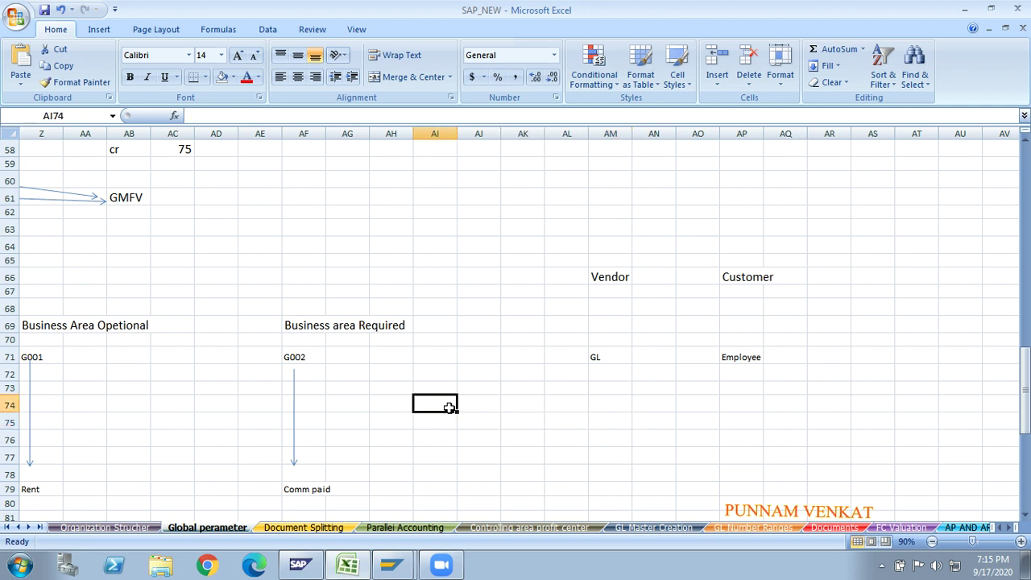
- Type the roles S.M, M, S.R and CEO down AI74:AI77
text(S.M)
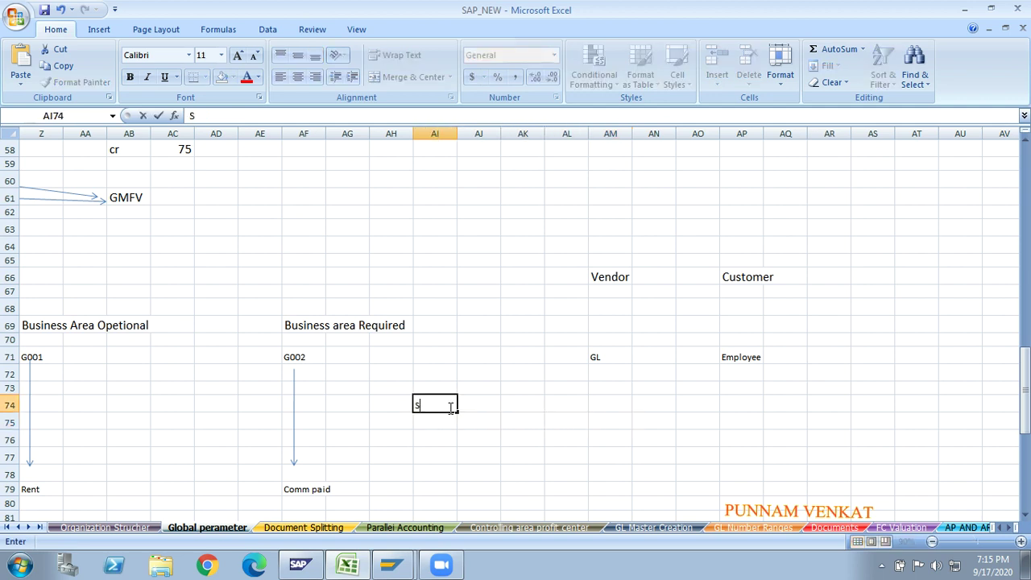
key(Return)
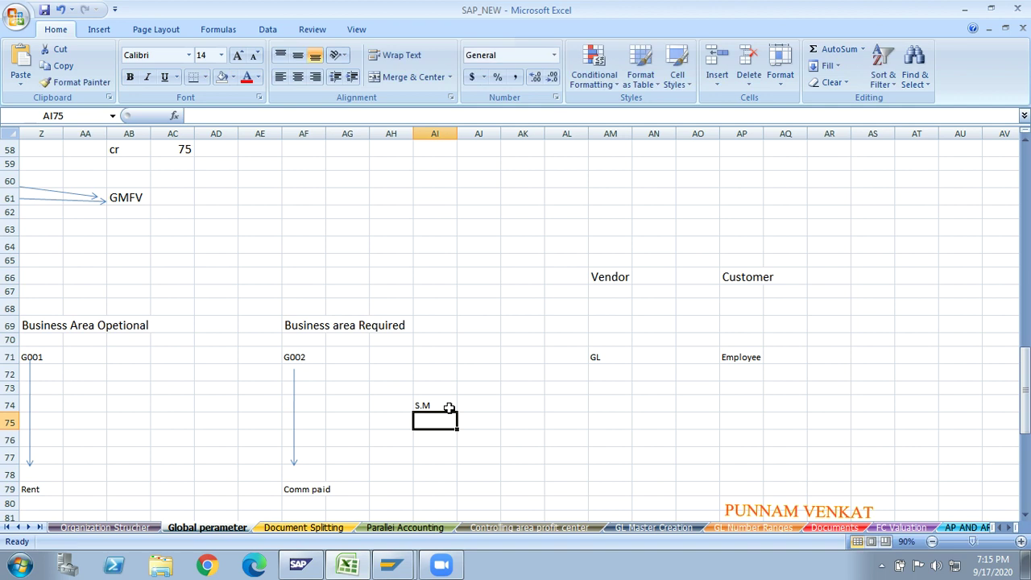
text(M)
key(Return)
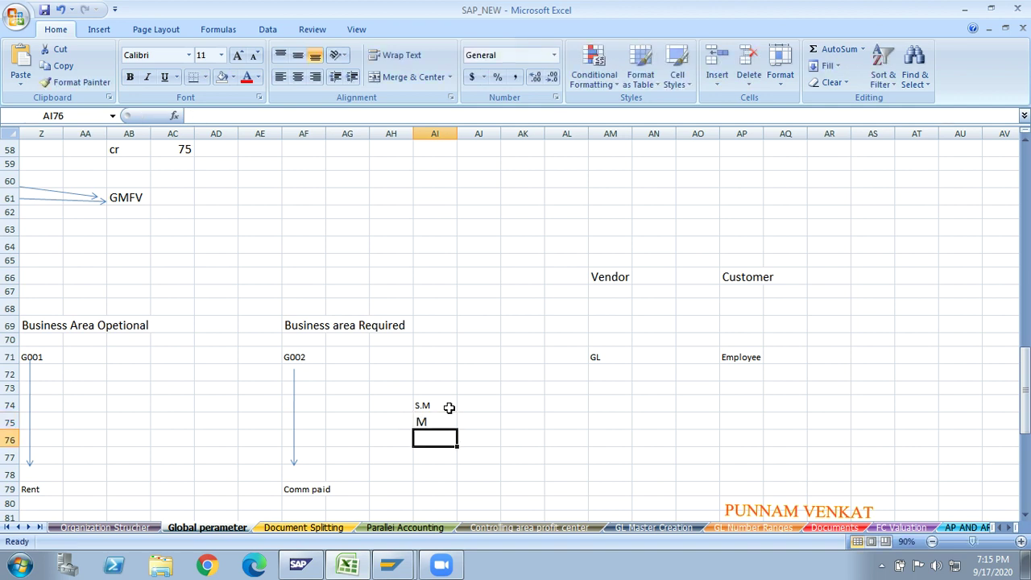
text(S.R)
key(Return)
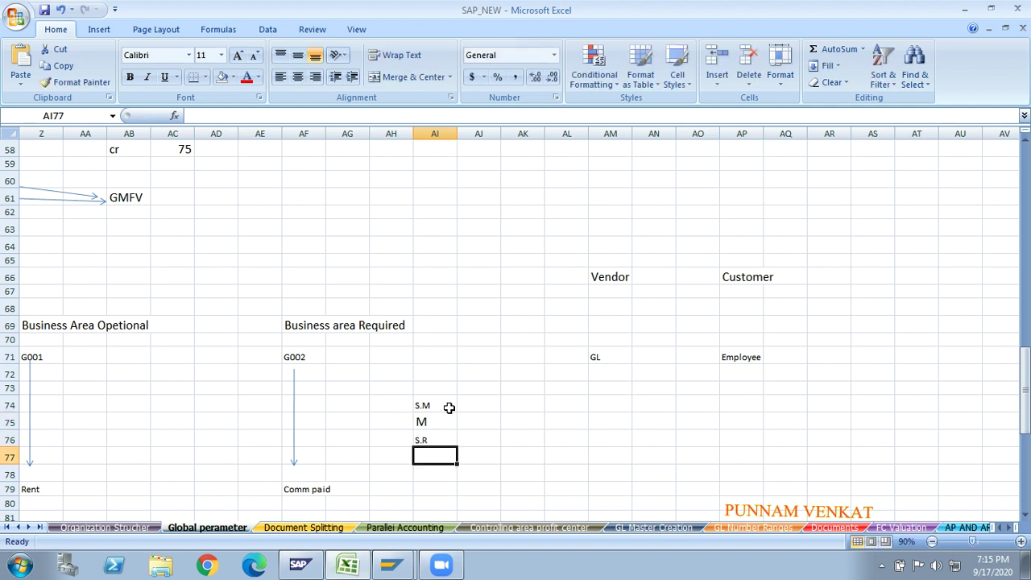
text(CRO)
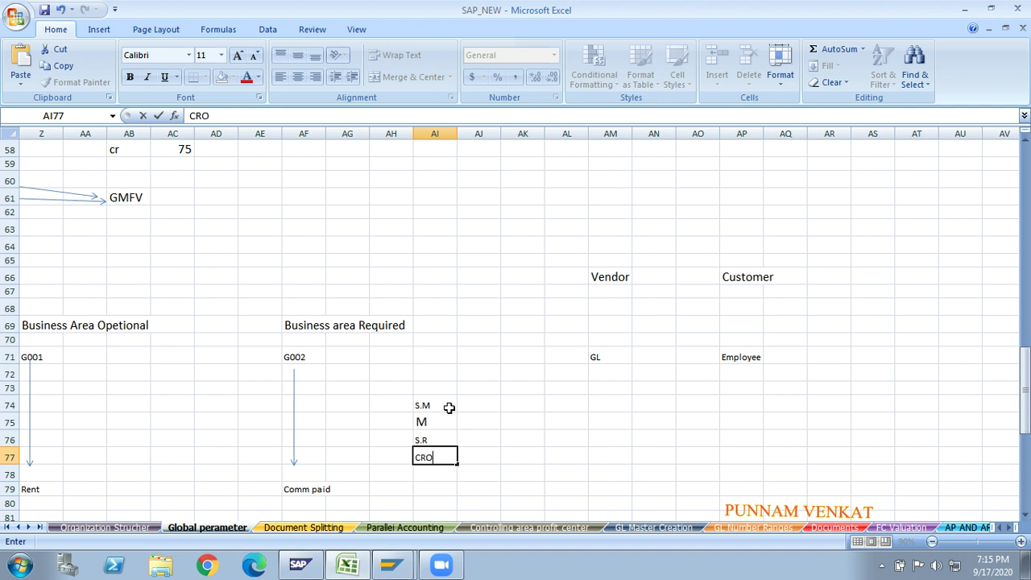
key(BackSpace)
key(BackSpace)
text(EO)
key(Return)
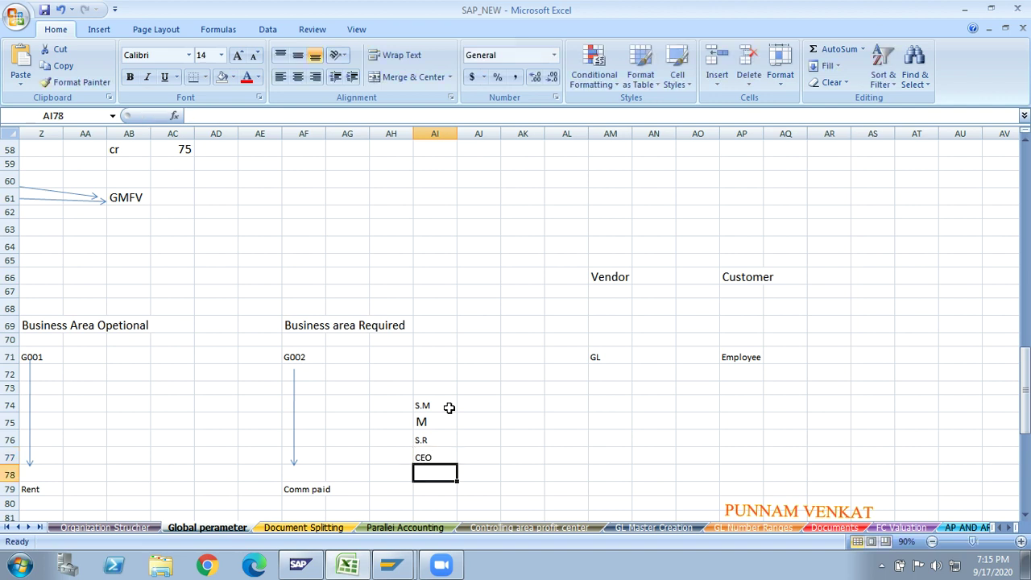
- Enter limits 10 and 100 beside S.M and M
click(488, 405)
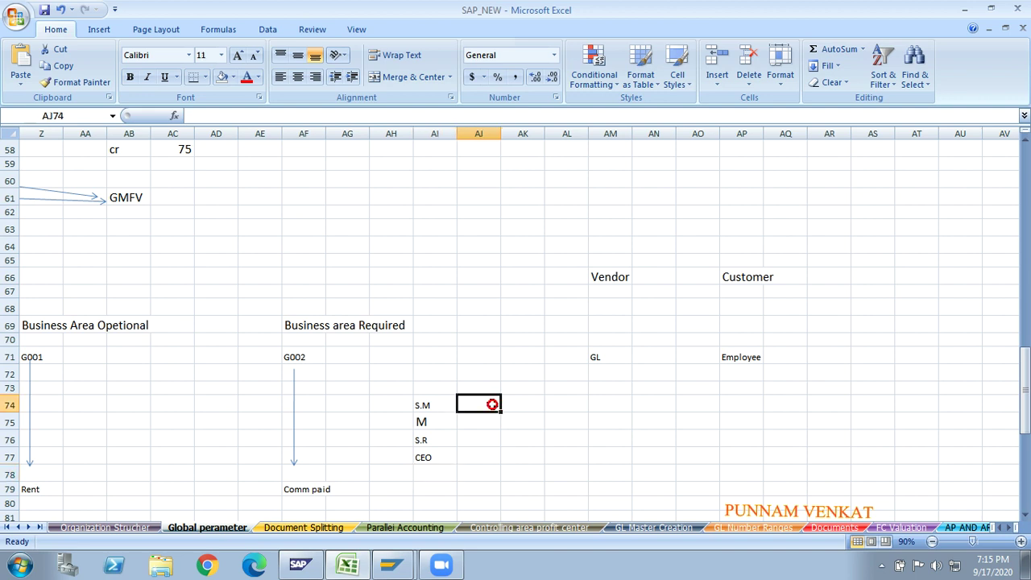
click(423, 409)
click(471, 407)
text(10)
key(Return)
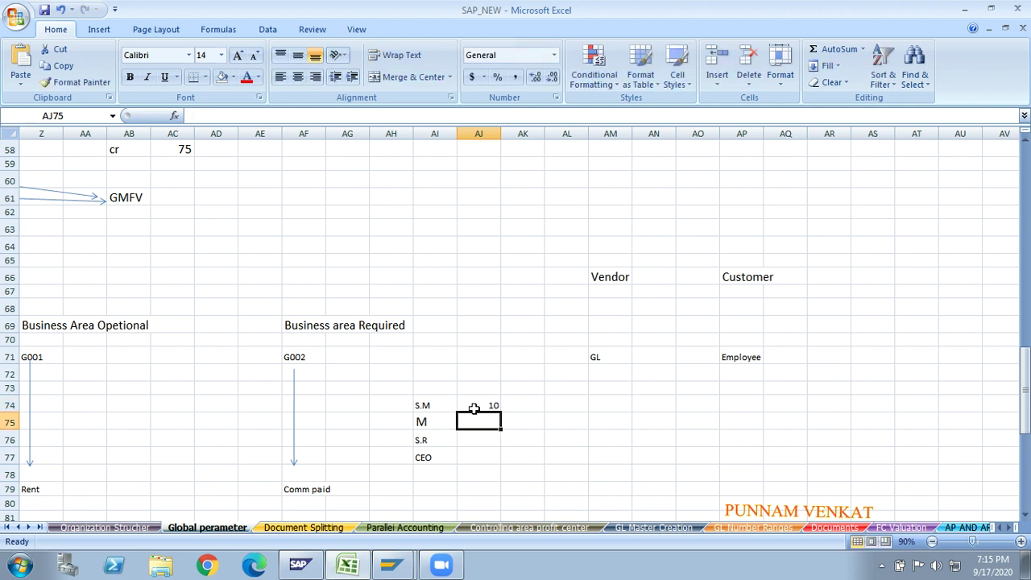
click(424, 423)
click(477, 421)
text(100)
key(Return)
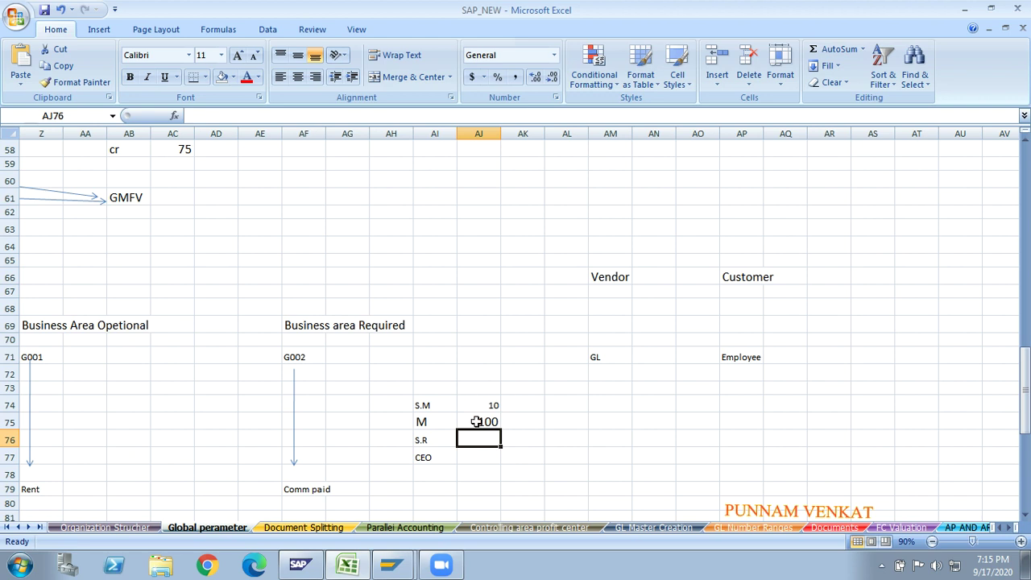
- Enter limits 200 and 2000 beside S.R and CEO, then select the whole list
click(439, 441)
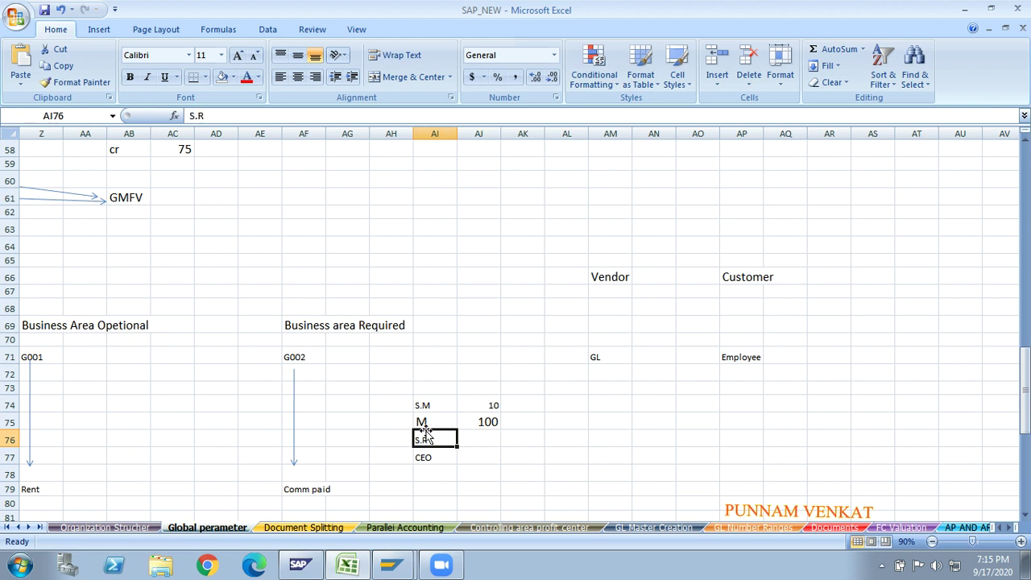
click(468, 437)
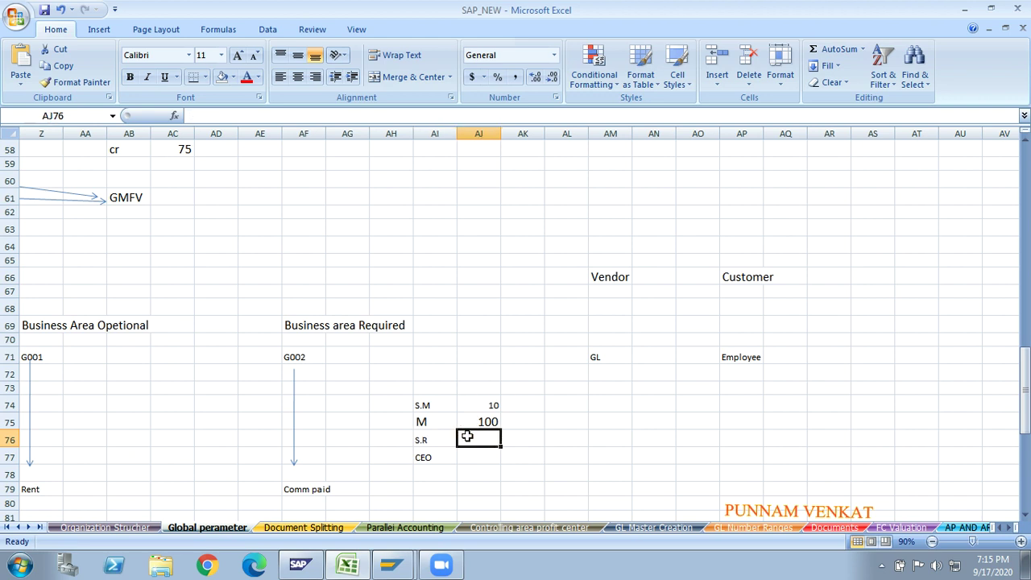
text(200)
key(Return)
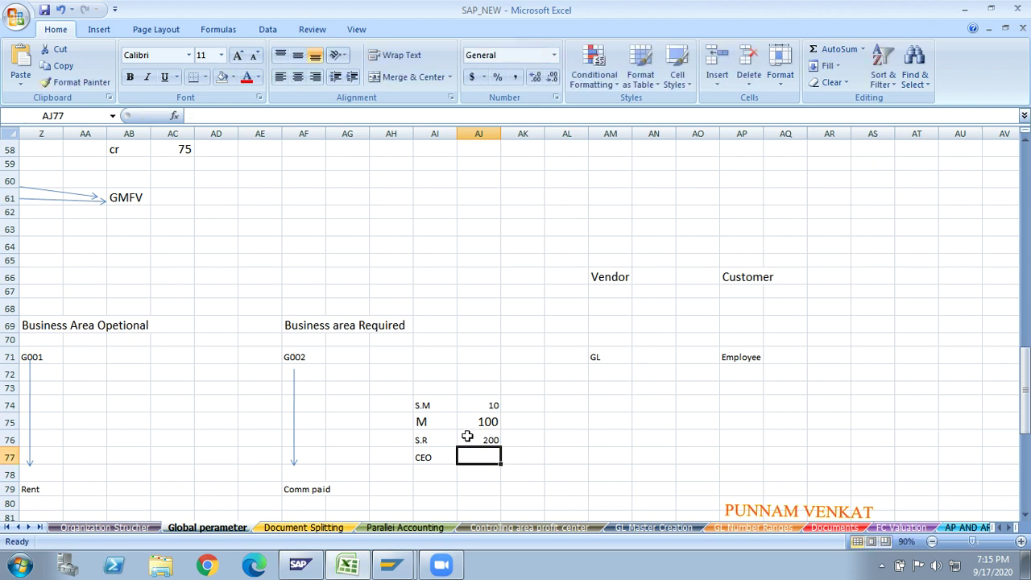
click(427, 457)
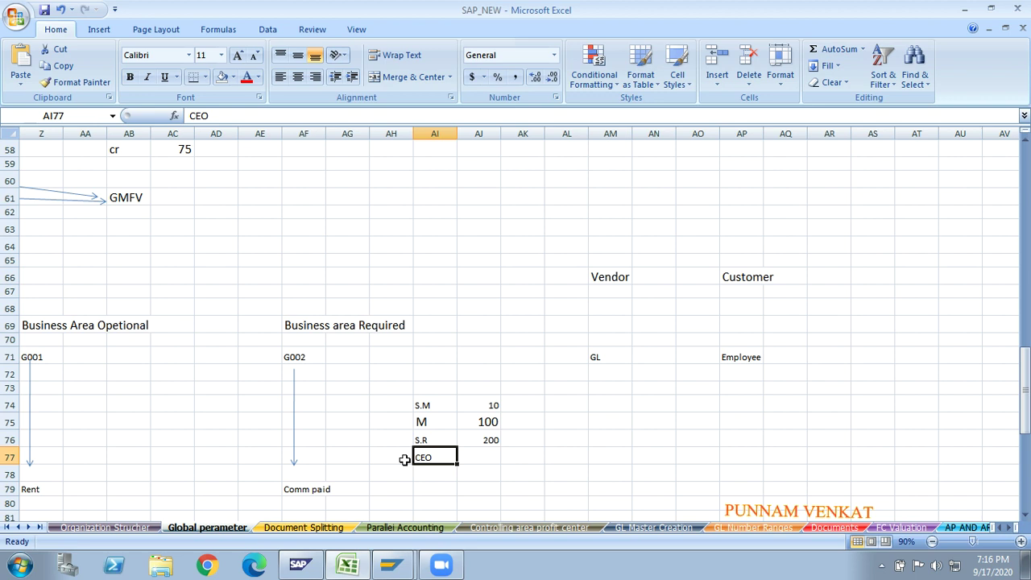
key(Right)
text(2000)
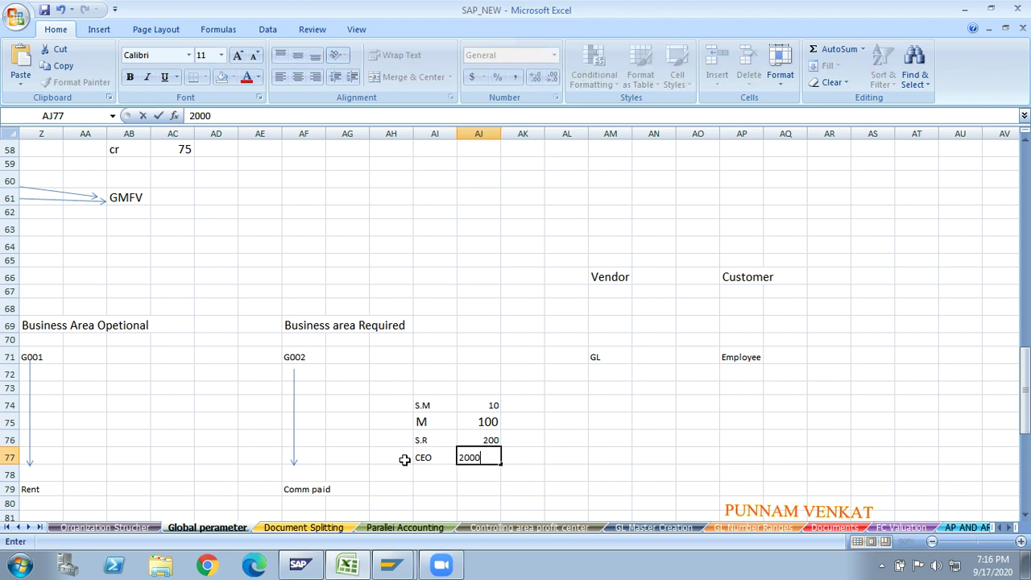
key(Return)
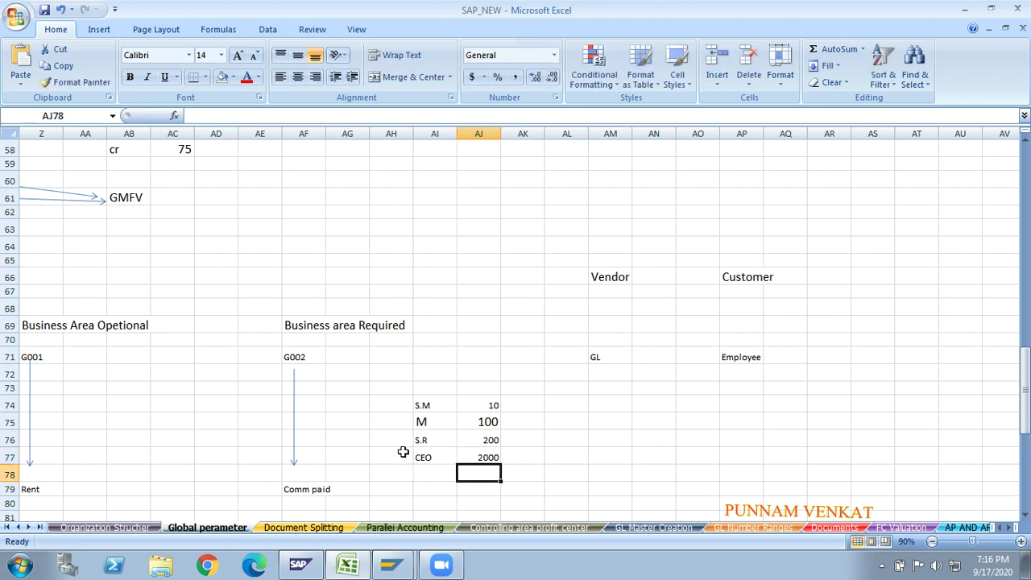
click(394, 390)
key(shift+Right)
key(shift+Right)
key(shift+Right)
key(shift+Down)
key(shift+Down)
key(shift+Down)
key(shift+Down)
key(shift+Down)
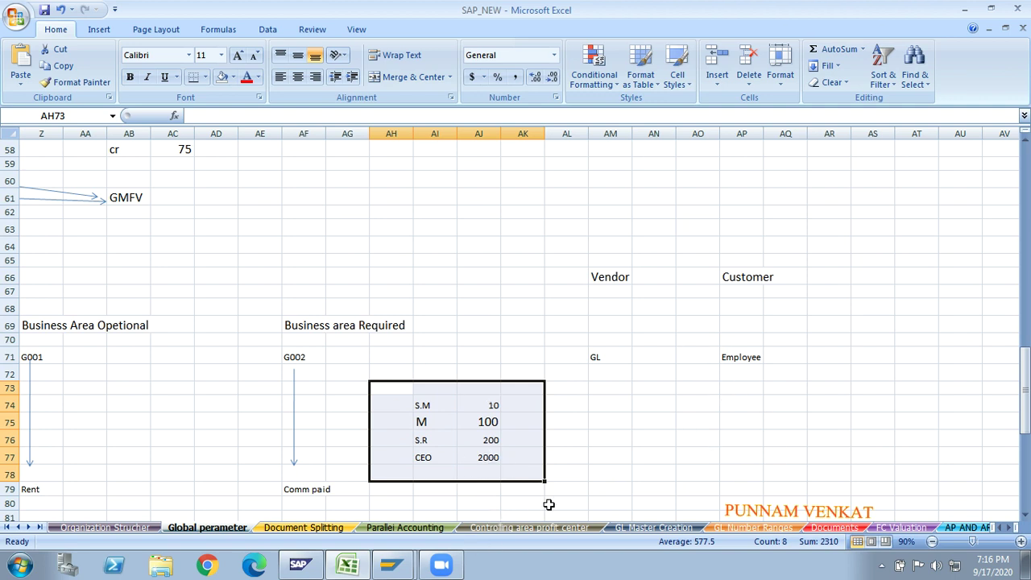
- Delete the S.M/M/S.R/CEO limits list and review the Vendor, Customer, GL and Employee labels
key(Delete)
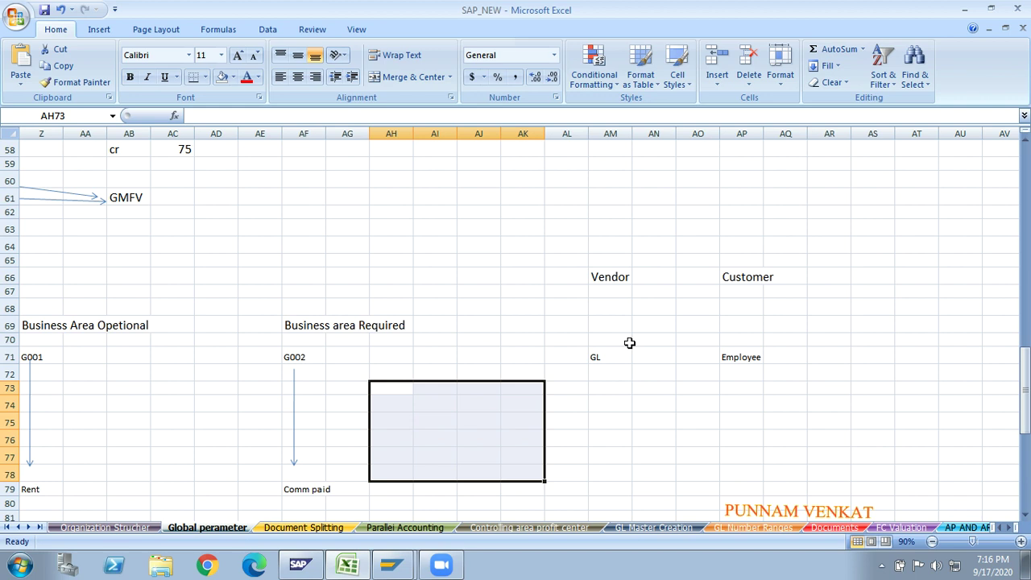
click(601, 282)
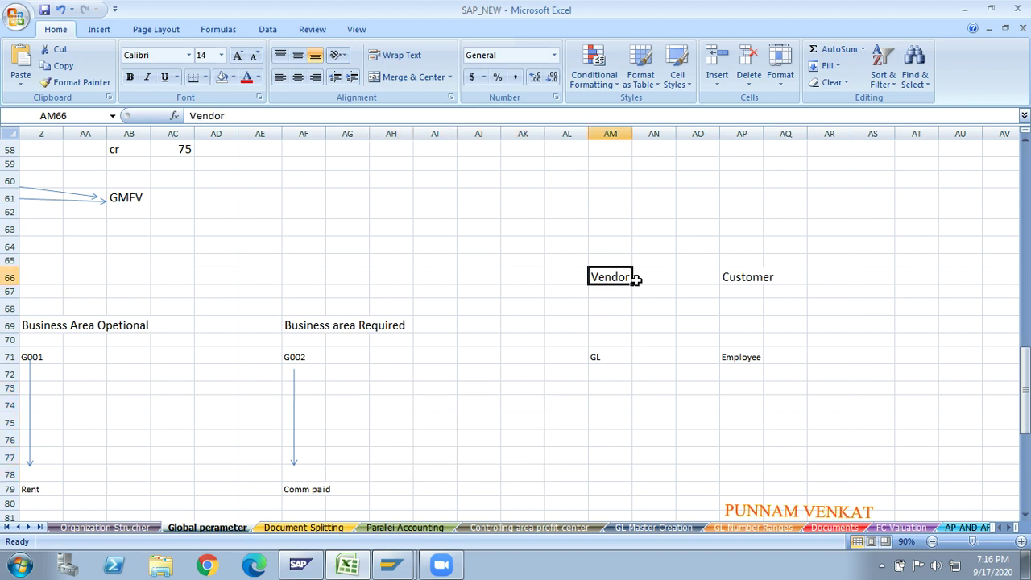
click(742, 280)
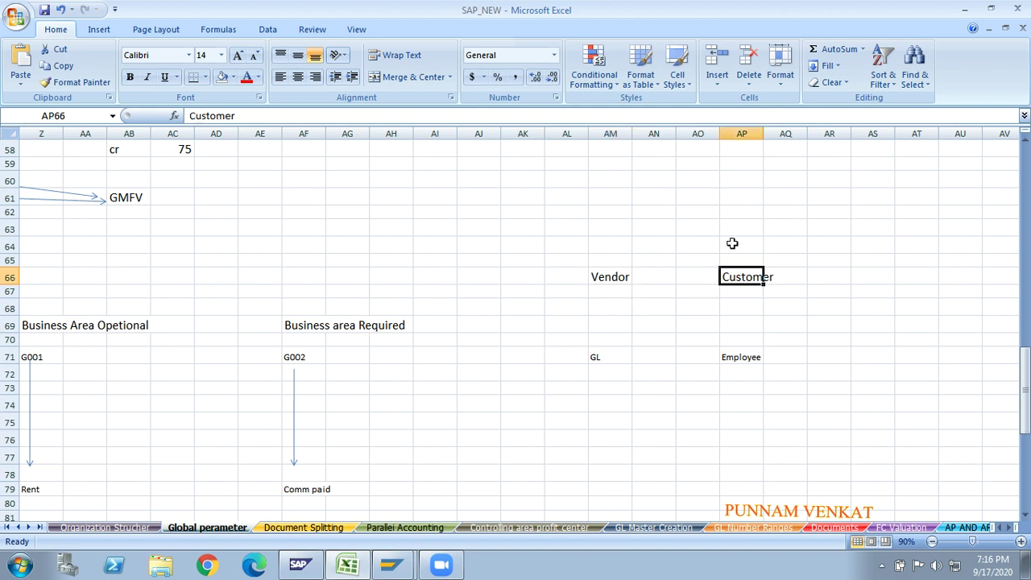
click(609, 355)
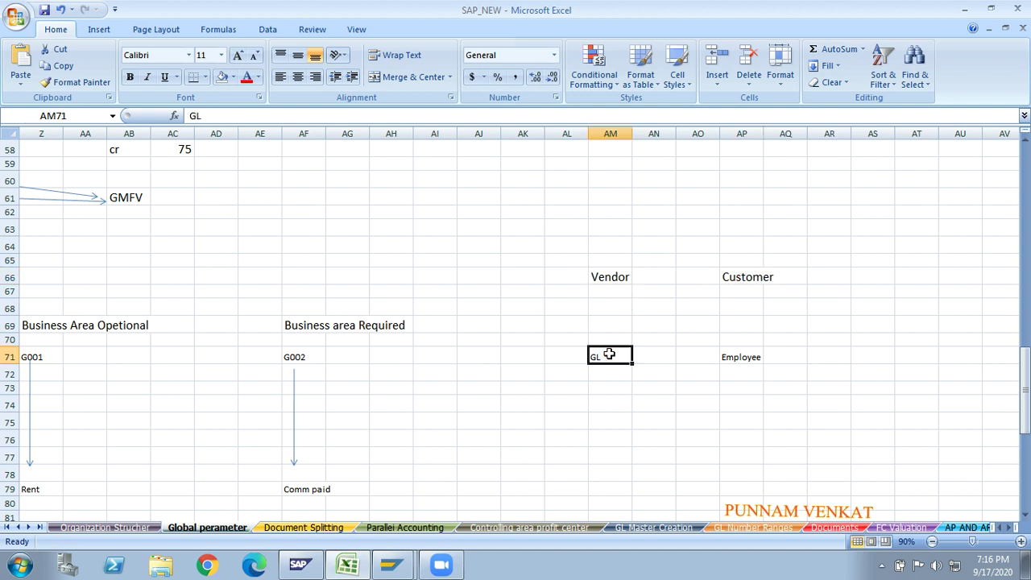
click(543, 357)
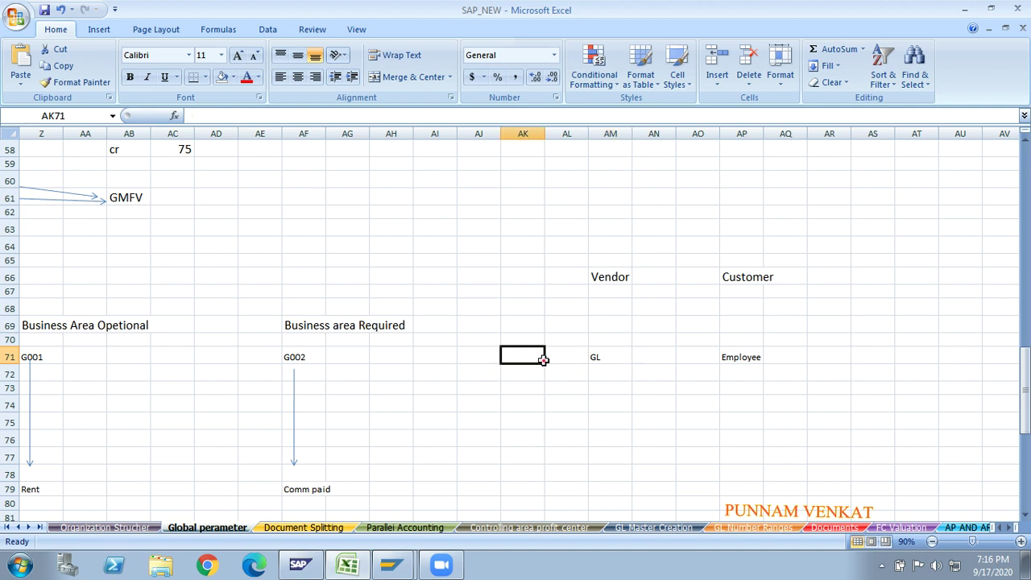
click(599, 356)
click(749, 356)
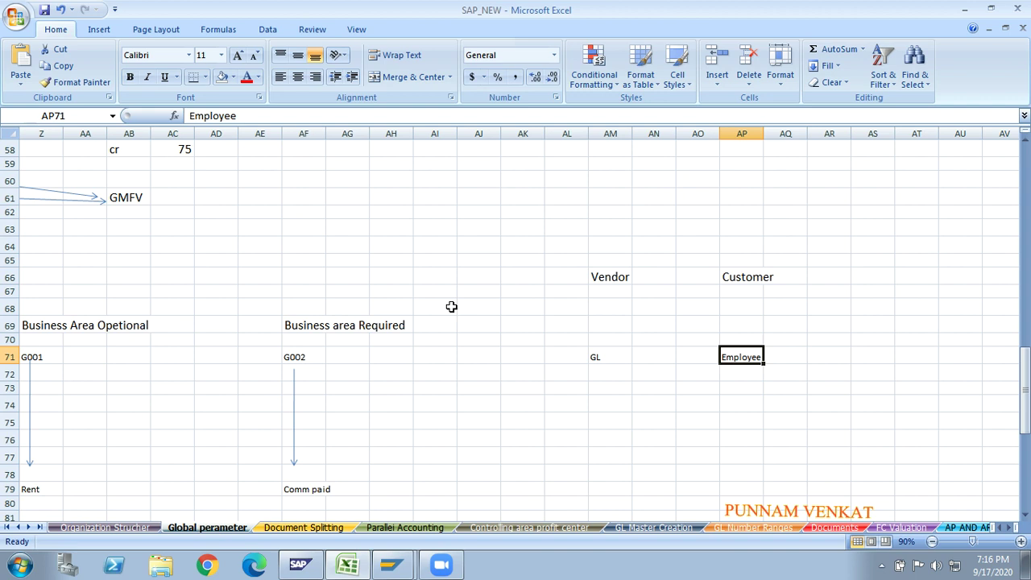
click(262, 369)
key(Left)
key(Left)
key(Left)
key(Left)
key(Left)
key(Left)
key(Left)
key(Left)
key(Left)
key(Left)
key(Left)
key(Left)
key(Left)
key(Left)
key(Left)
key(Left)
key(Left)
key(Left)
key(Left)
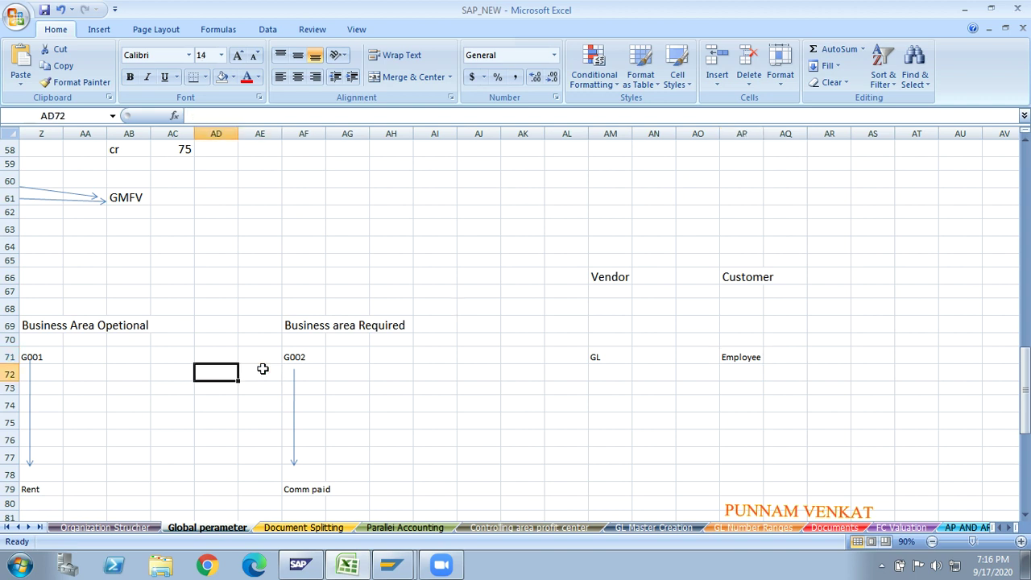
key(Left)
key(Left)
key(Left)
key(Left)
key(Left)
key(Left)
key(Left)
key(Left)
key(Left)
key(Left)
key(Left)
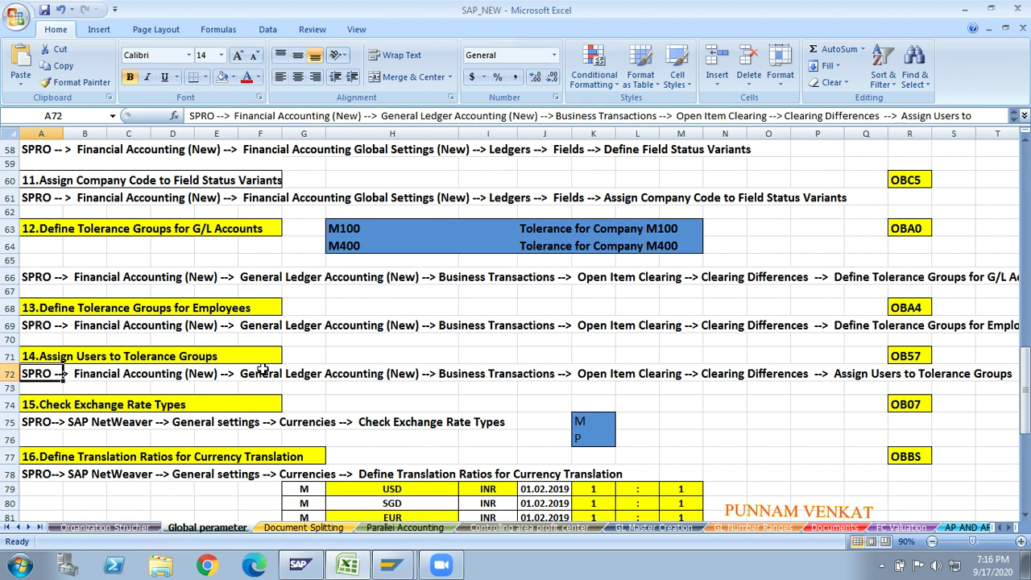
key(Up)
key(Up)
key(Up)
key(Up)
key(Up)
key(Up)
key(Up)
key(Up)
key(Up)
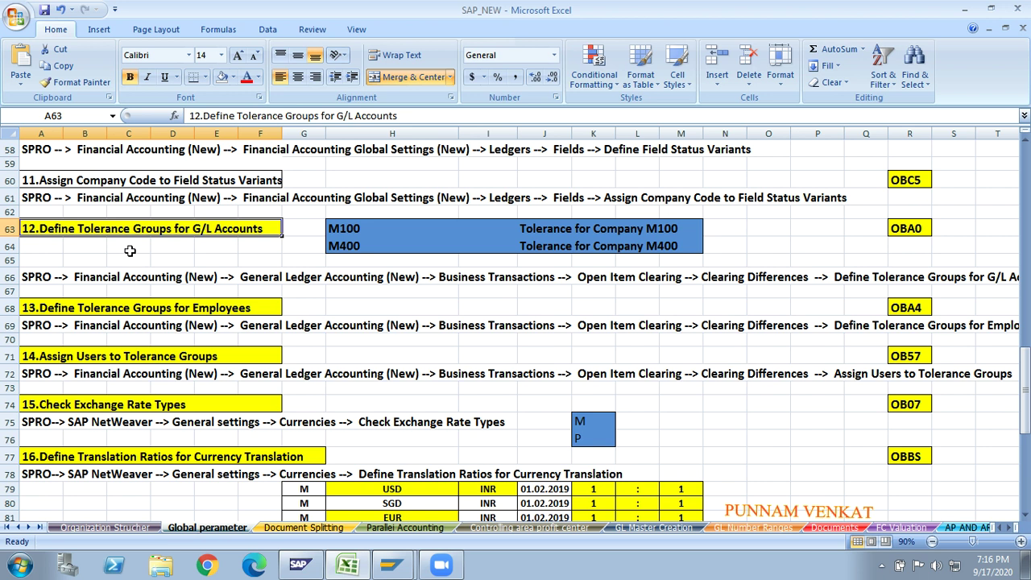
click(218, 245)
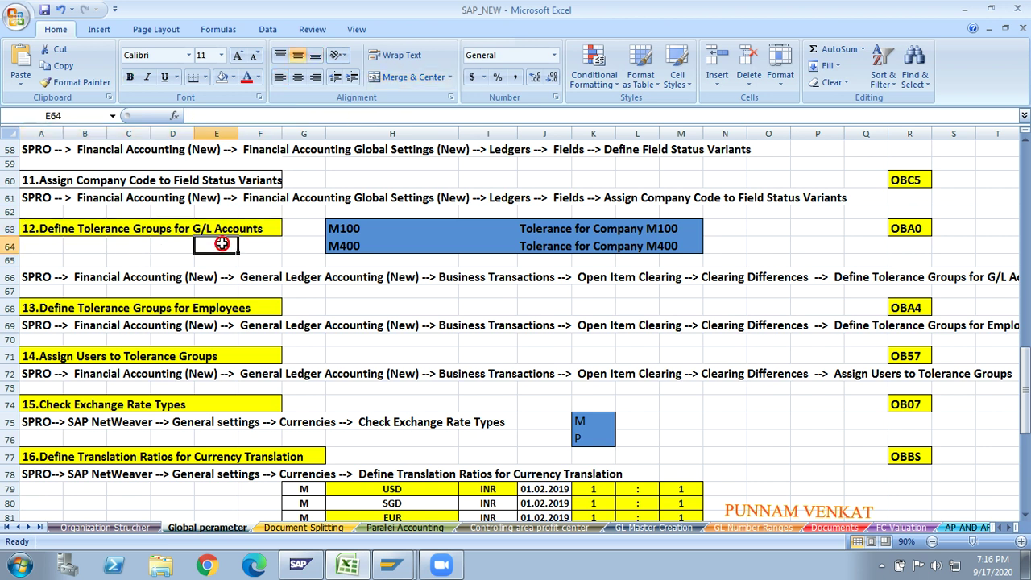
click(109, 244)
click(70, 227)
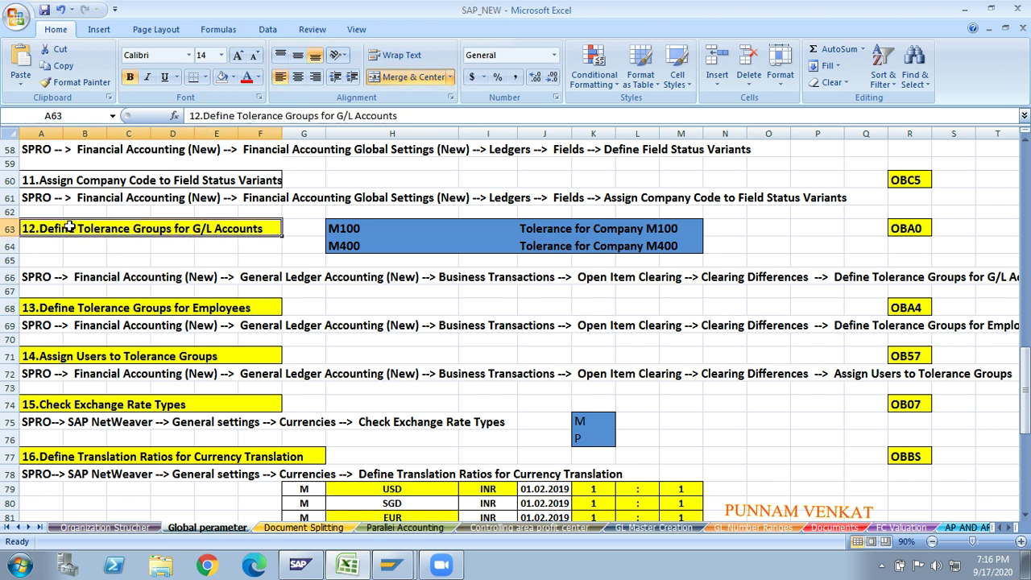
click(69, 309)
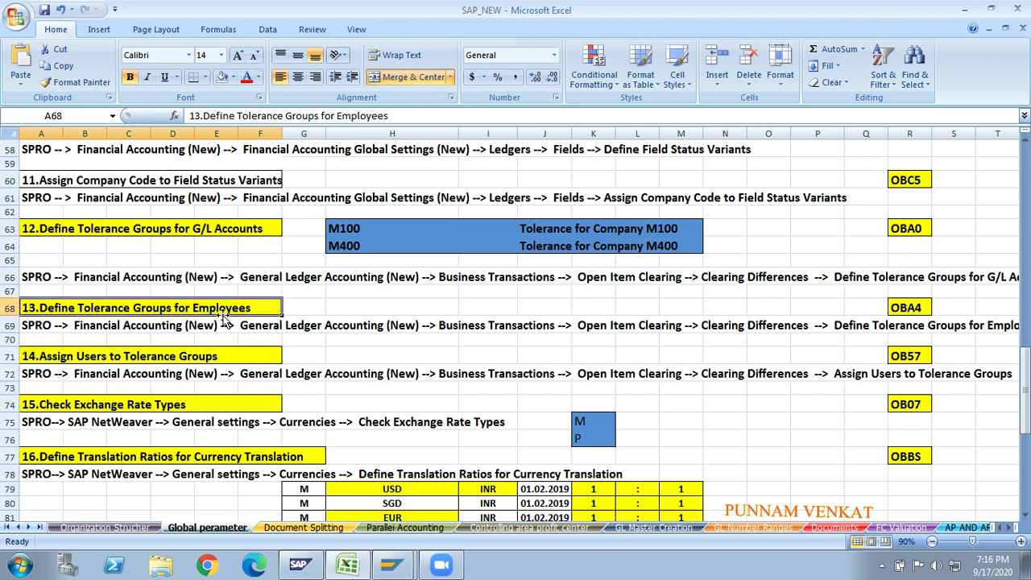
click(169, 226)
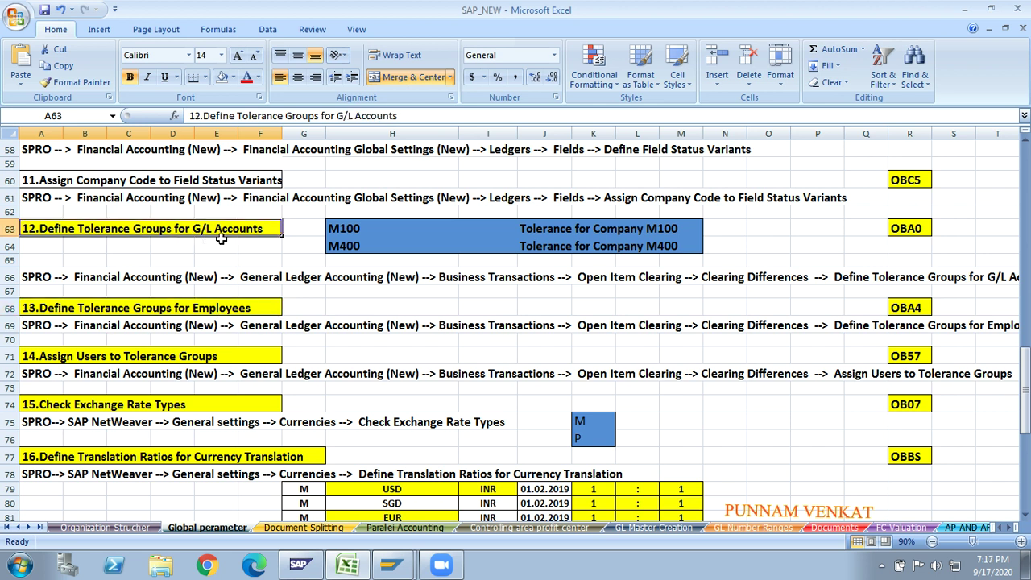
click(198, 310)
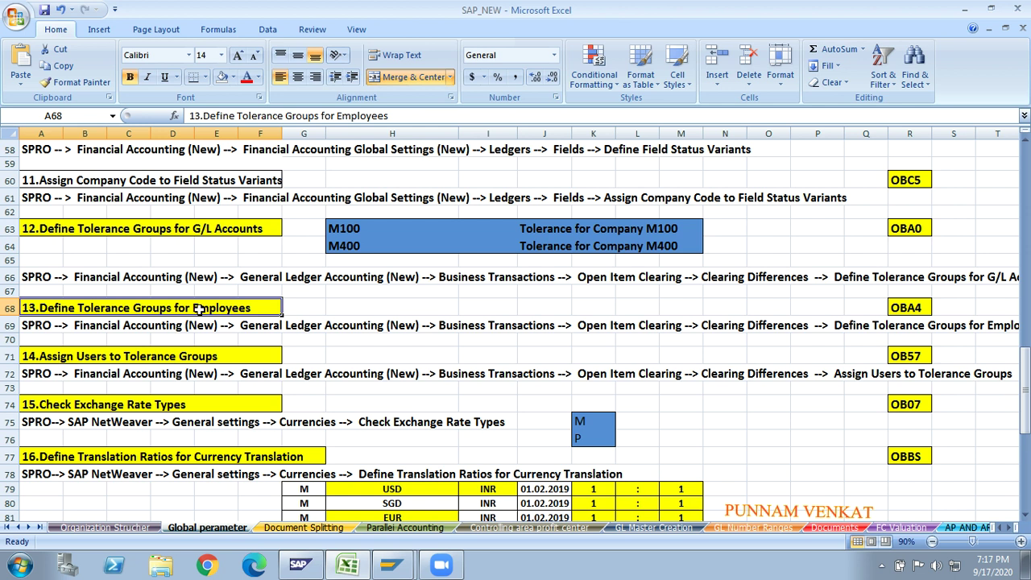
click(213, 259)
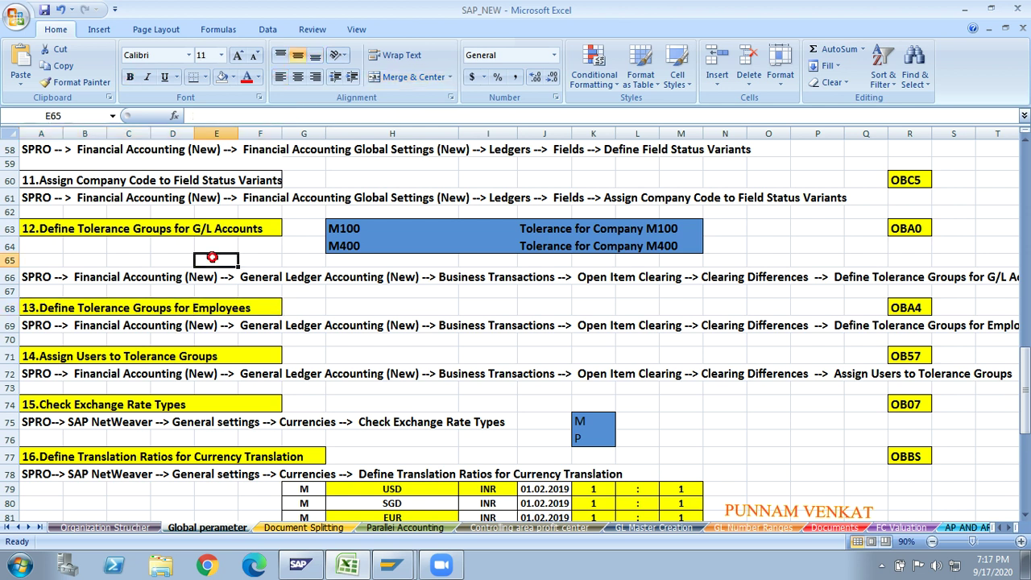
click(342, 231)
- Select the M100 and M400 tolerance entries and delete them
key(shift+Down)
key(shift+Right)
key(shift+Right)
key(shift+Right)
key(shift+Right)
key(shift+Right)
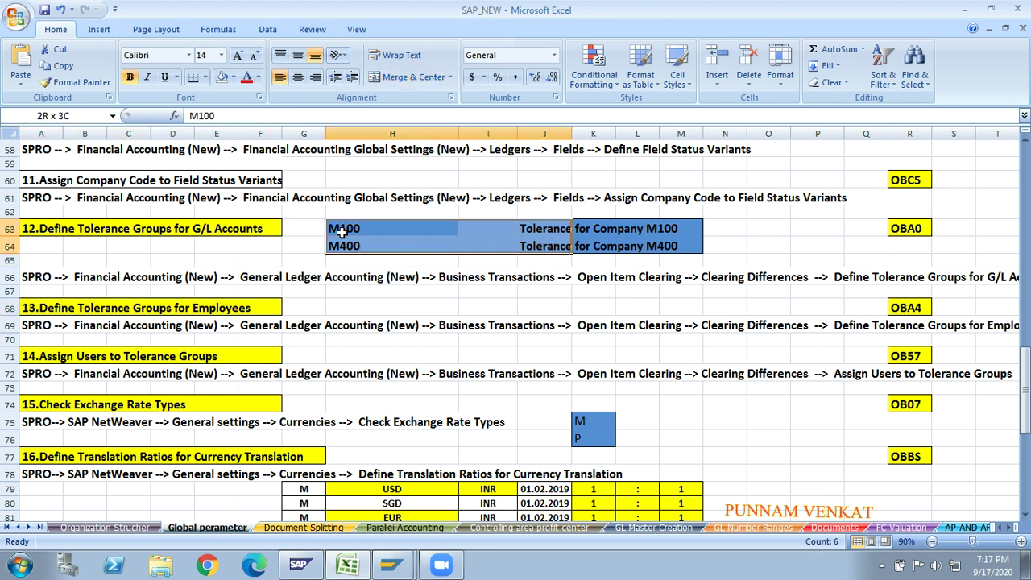
key(Delete)
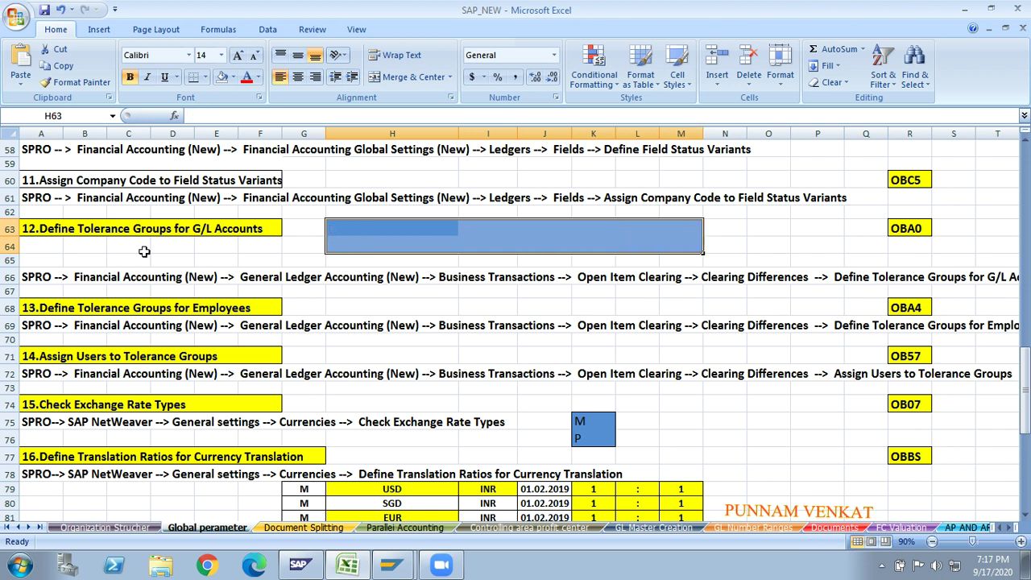
click(100, 250)
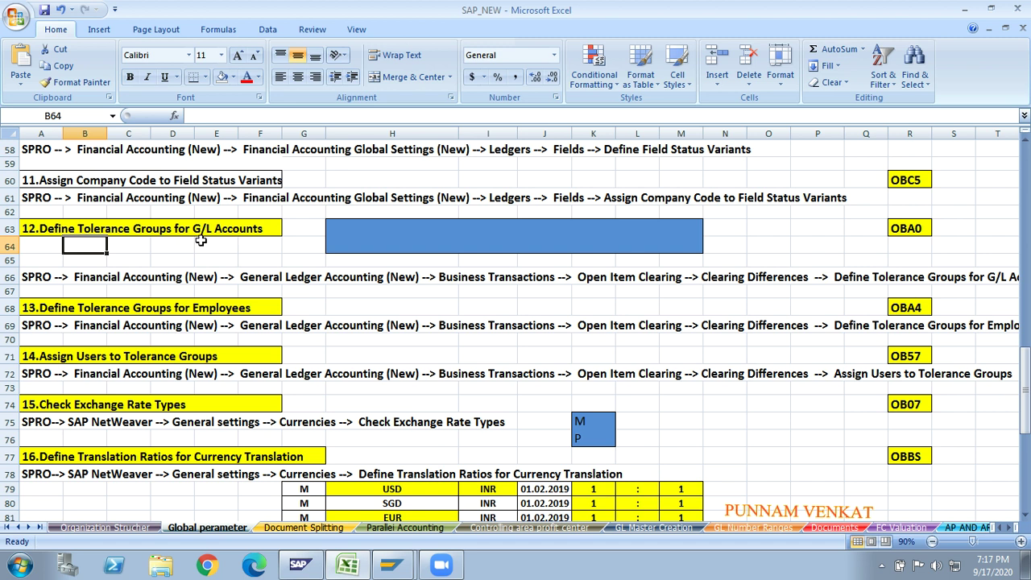
click(881, 571)
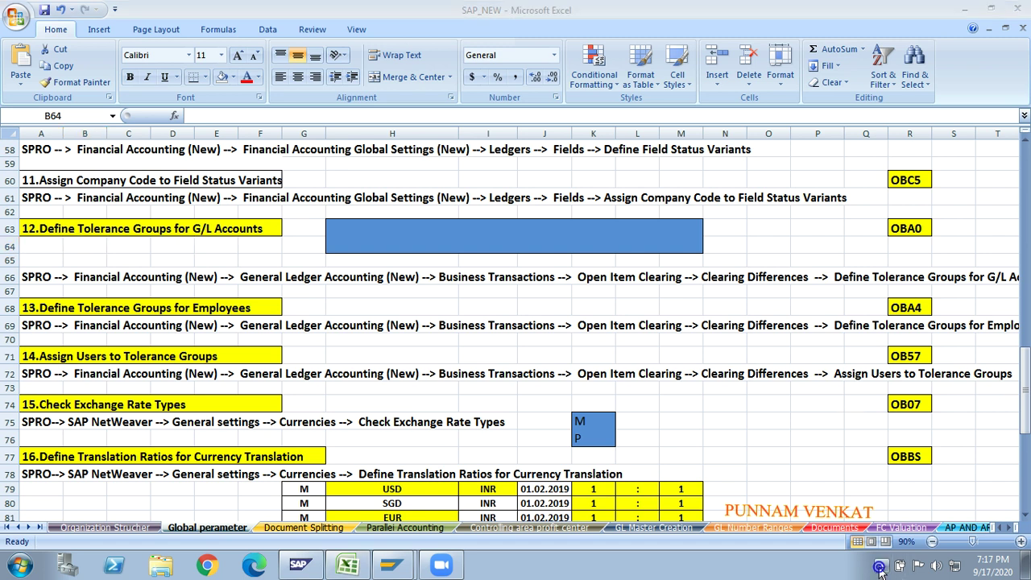
click(839, 572)
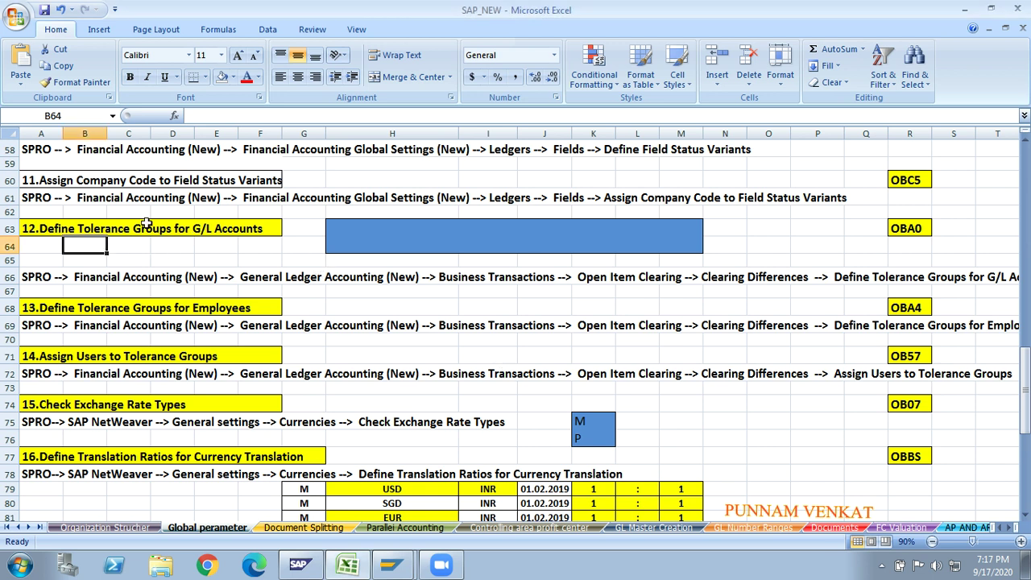
- Set the emptied H63:M64 box beside OBA0 to No Fill
click(906, 232)
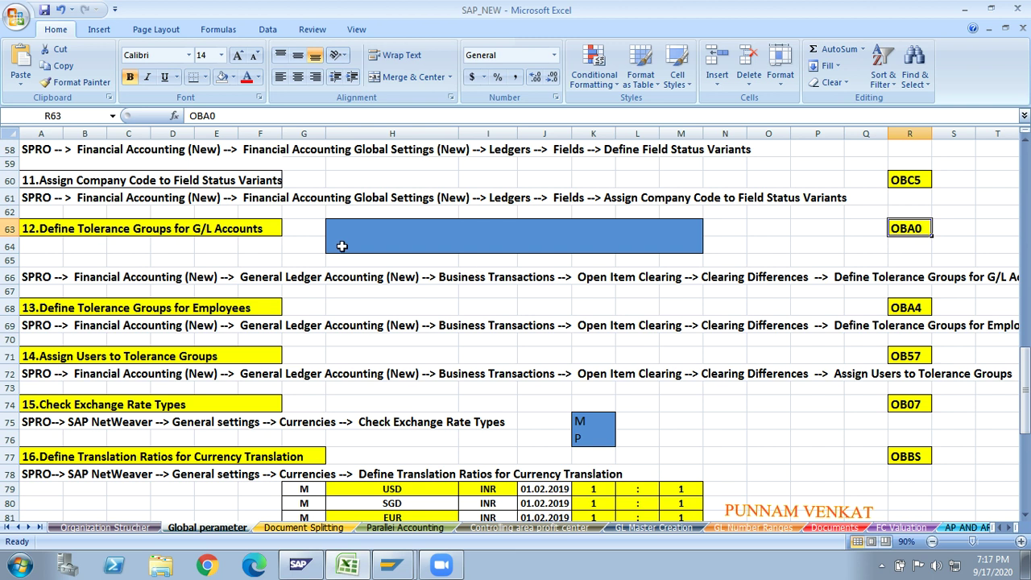
drag(341, 231, 681, 259)
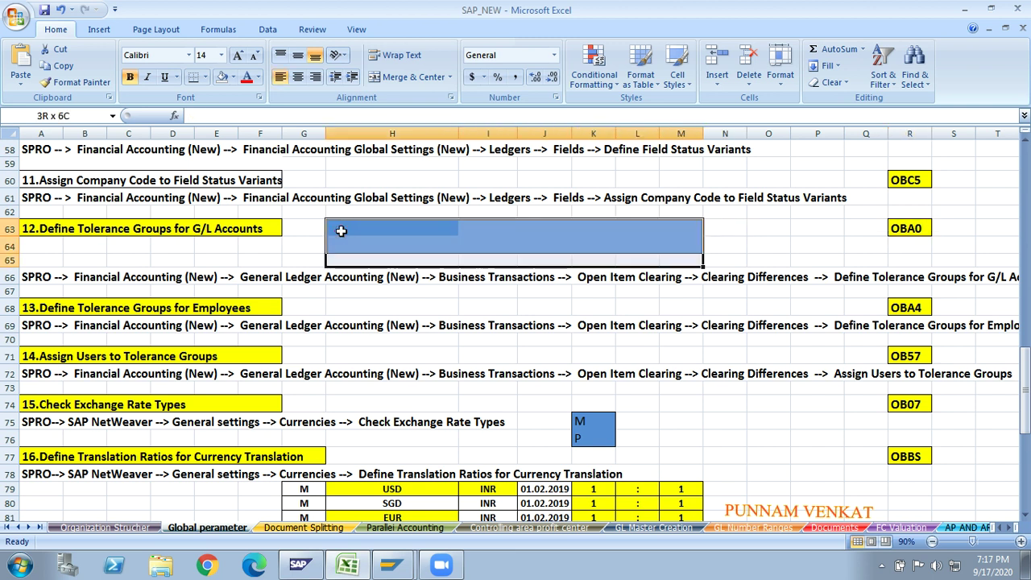
drag(341, 231, 341, 231)
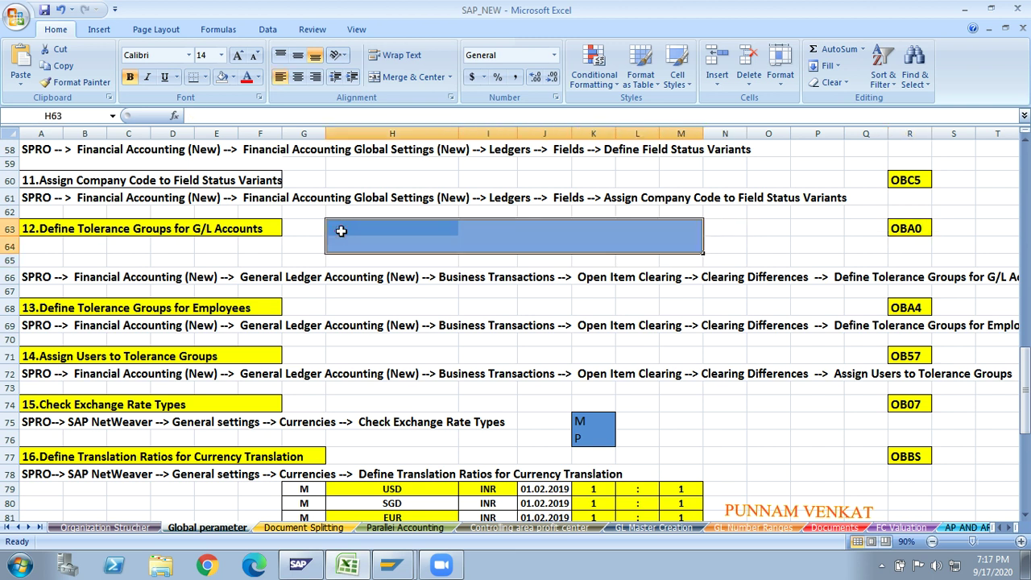
click(224, 77)
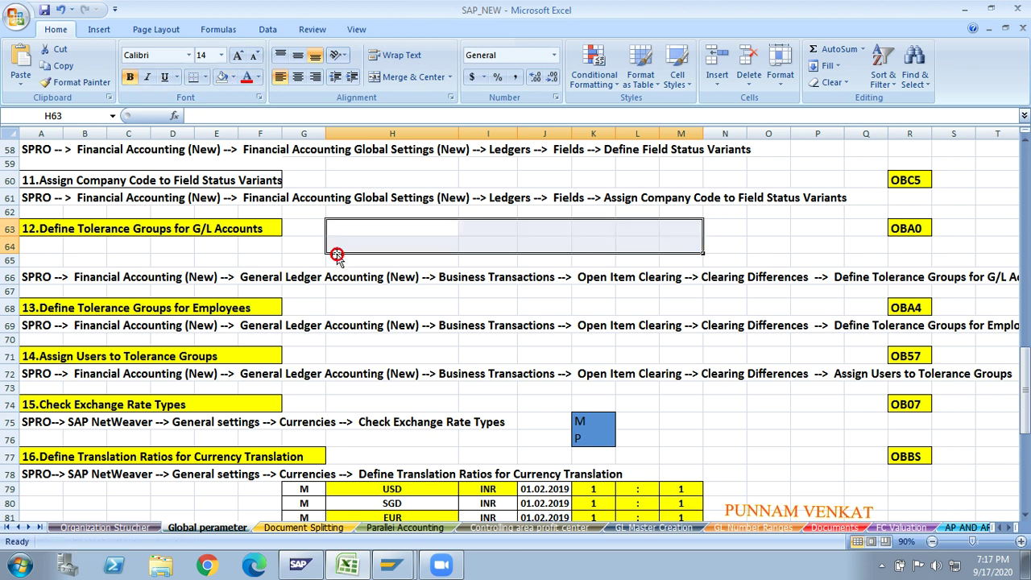
click(671, 279)
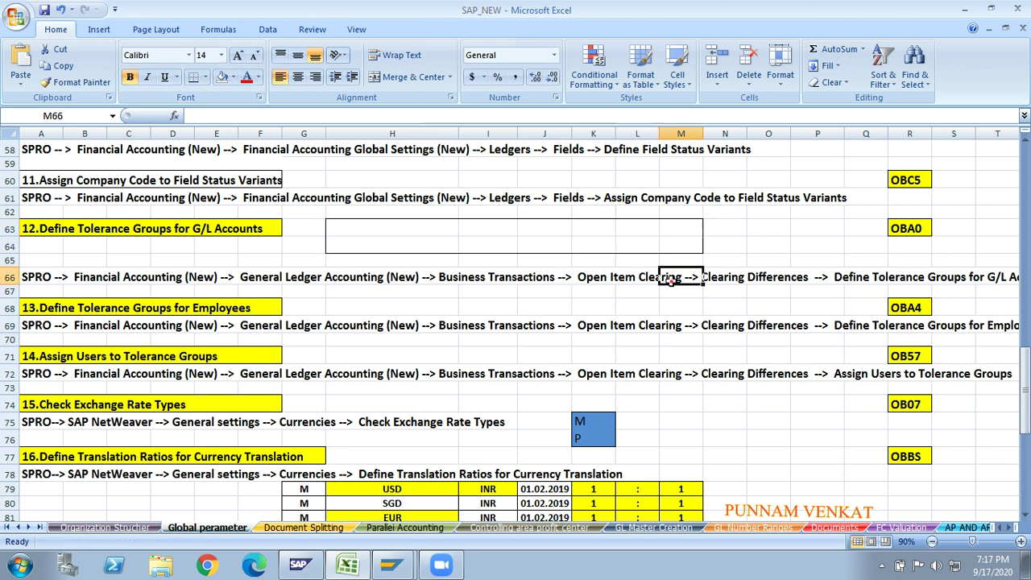
click(902, 228)
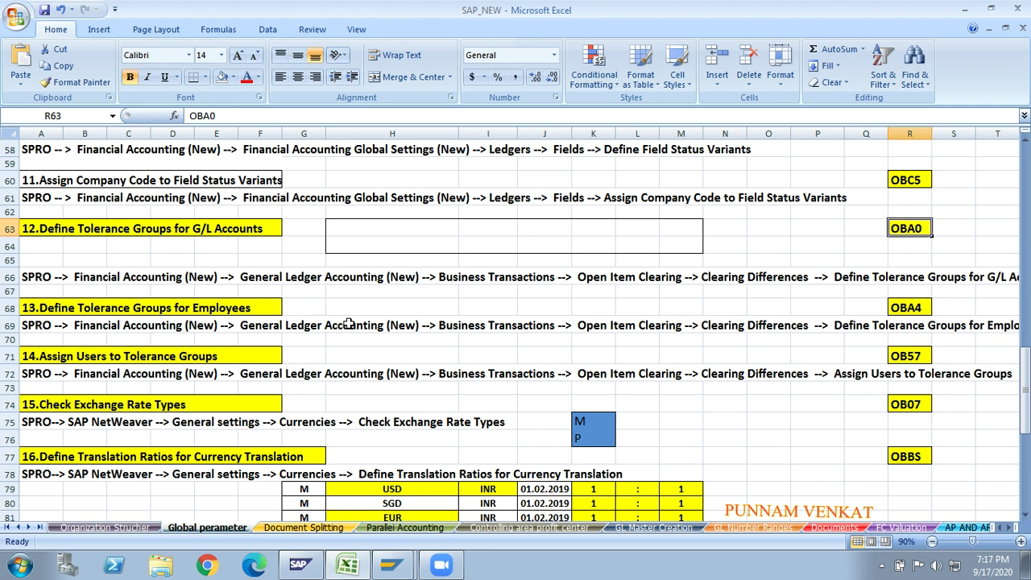
- Delete the empty row 65 below the step 12 block
click(7, 260)
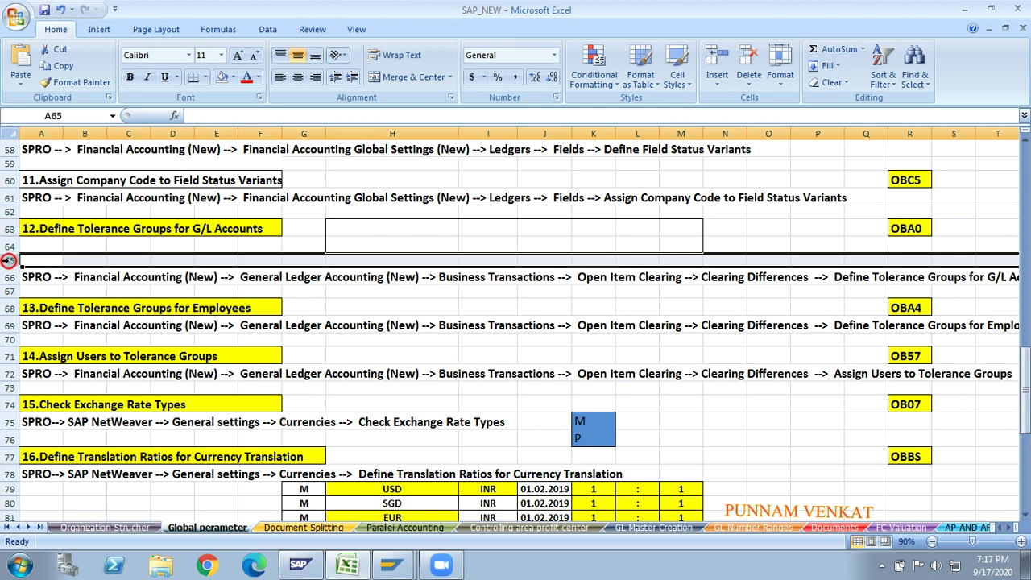
click(758, 57)
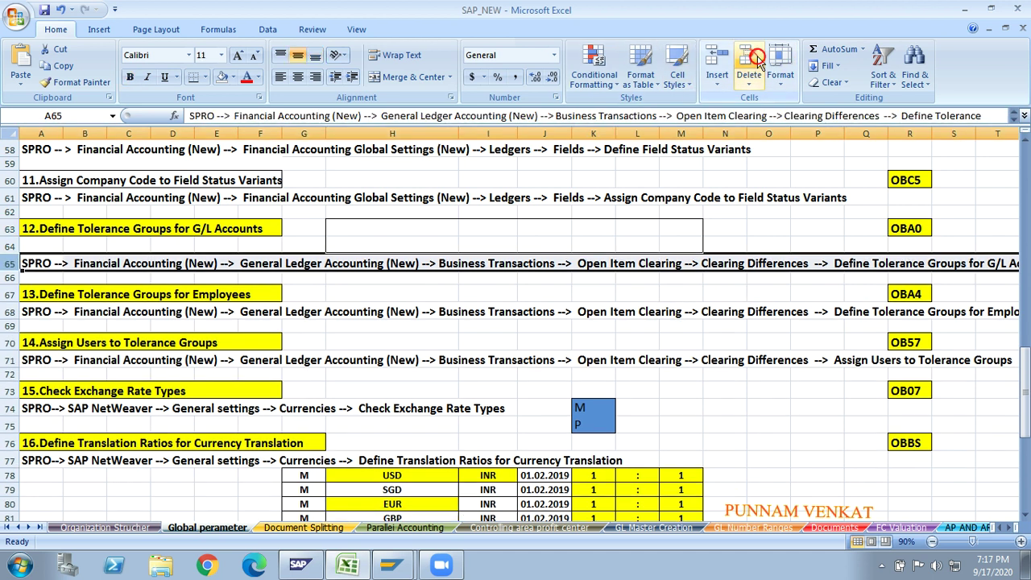
click(677, 280)
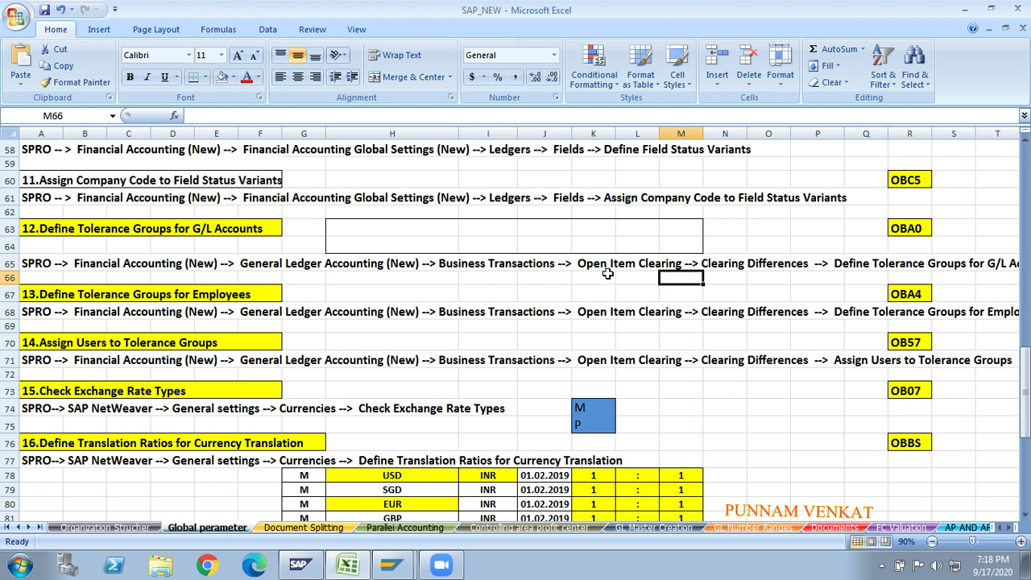
click(730, 291)
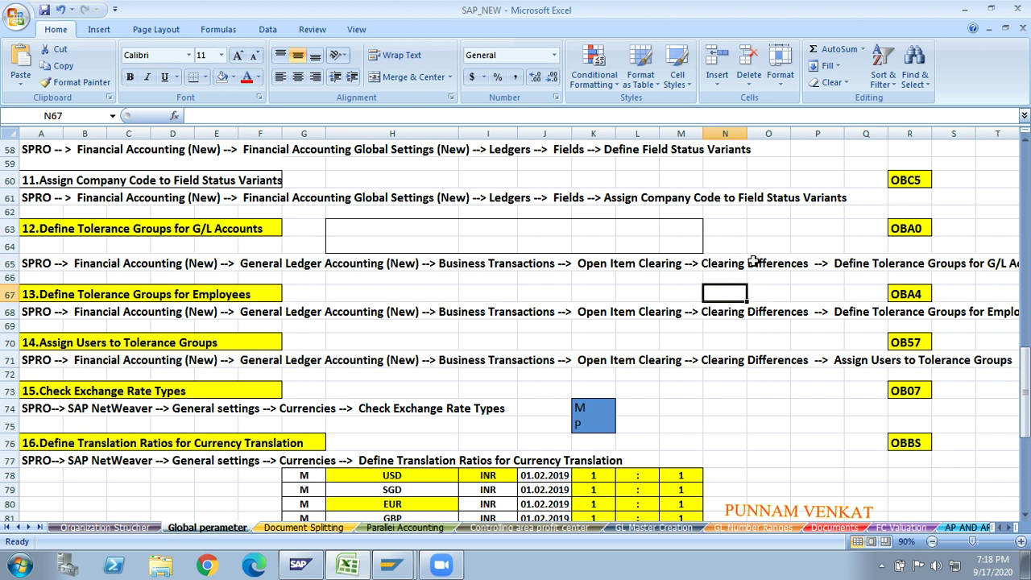
- Review the step 12 SPRO path and OBA0 code, then switch to the SAP window
key(Right)
key(Right)
key(Right)
key(Right)
key(Right)
key(Right)
key(Right)
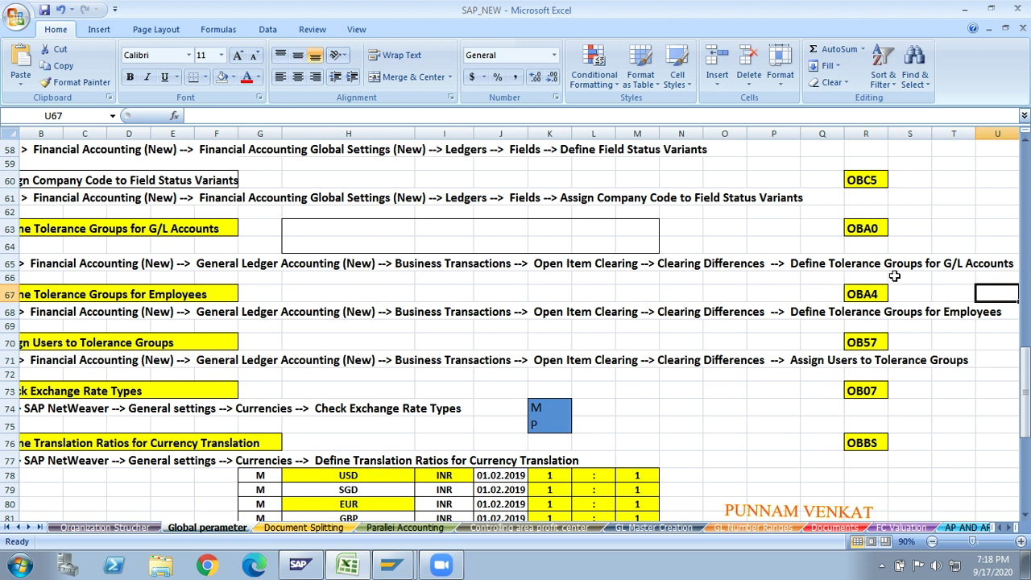
click(941, 276)
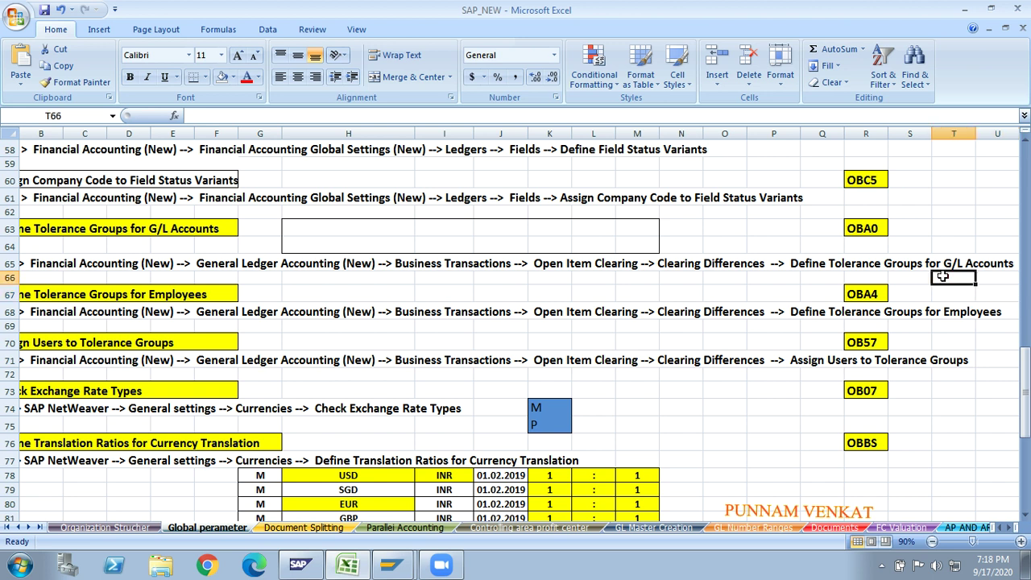
click(762, 298)
key(Left)
key(Left)
key(Left)
key(Left)
key(Left)
key(Left)
key(Left)
key(Left)
key(Left)
key(Left)
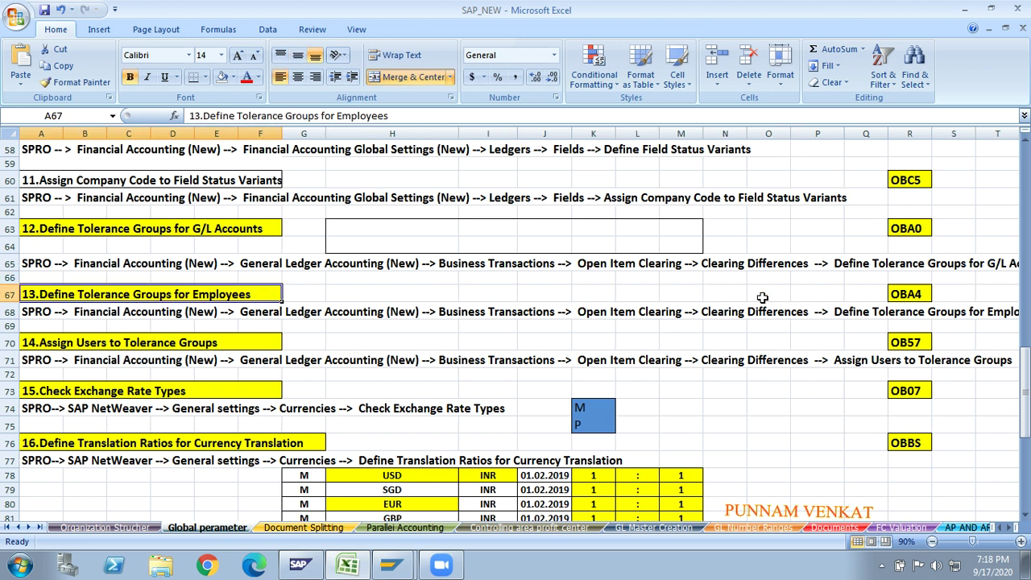
key(Up)
key(Up)
key(Up)
key(Up)
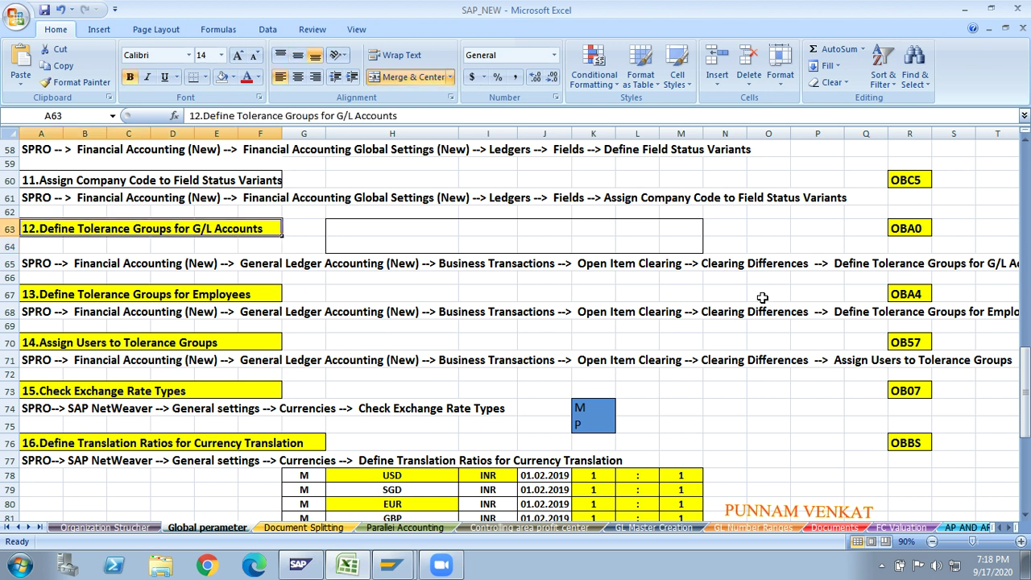
click(915, 228)
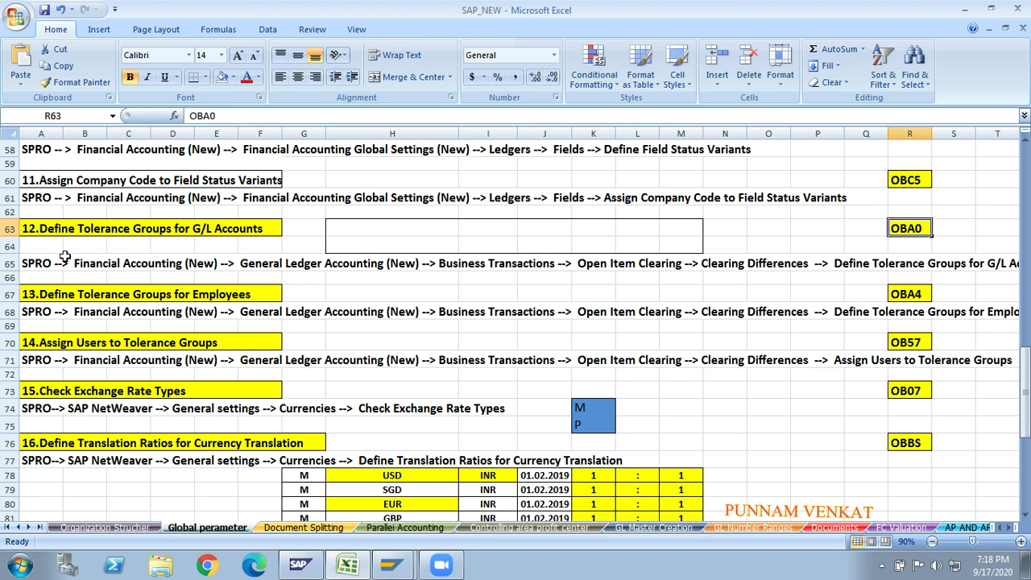
click(10, 263)
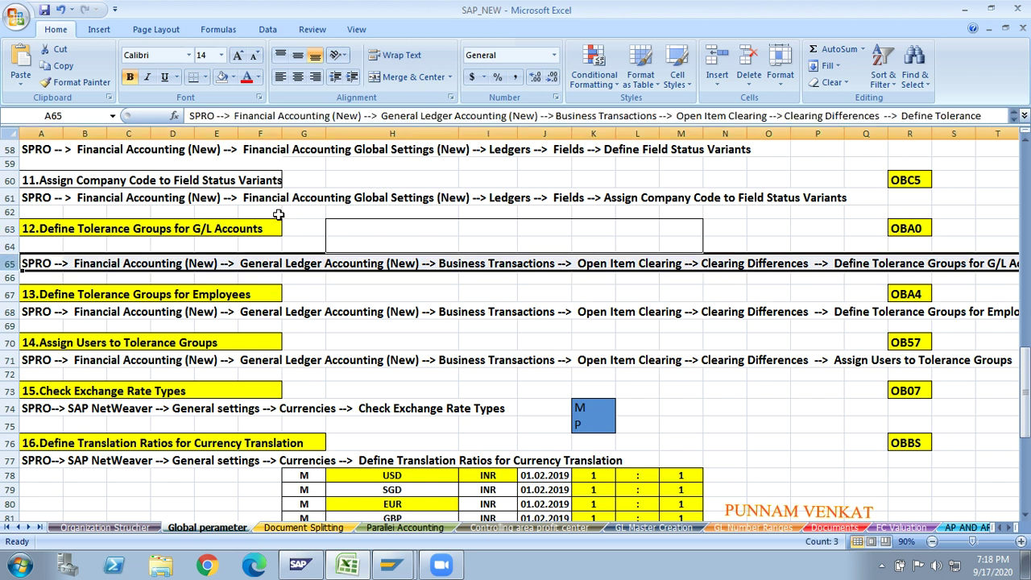
key(alt+Tab)
key(alt+Tab)
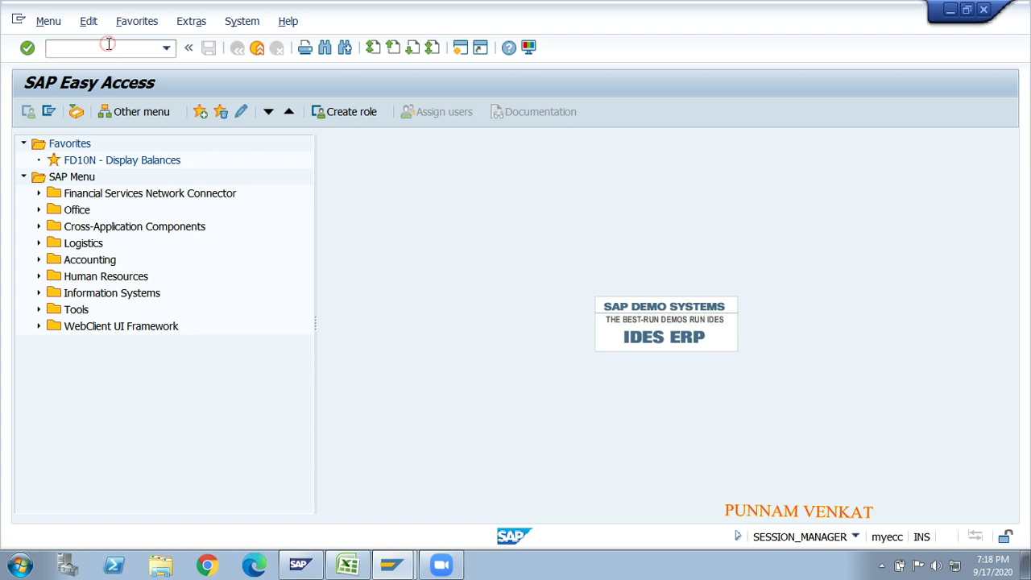
- Open the SAP Reference IMG with SPRO and expand Financial Accounting (New)
text(SPRO)
key(Return)
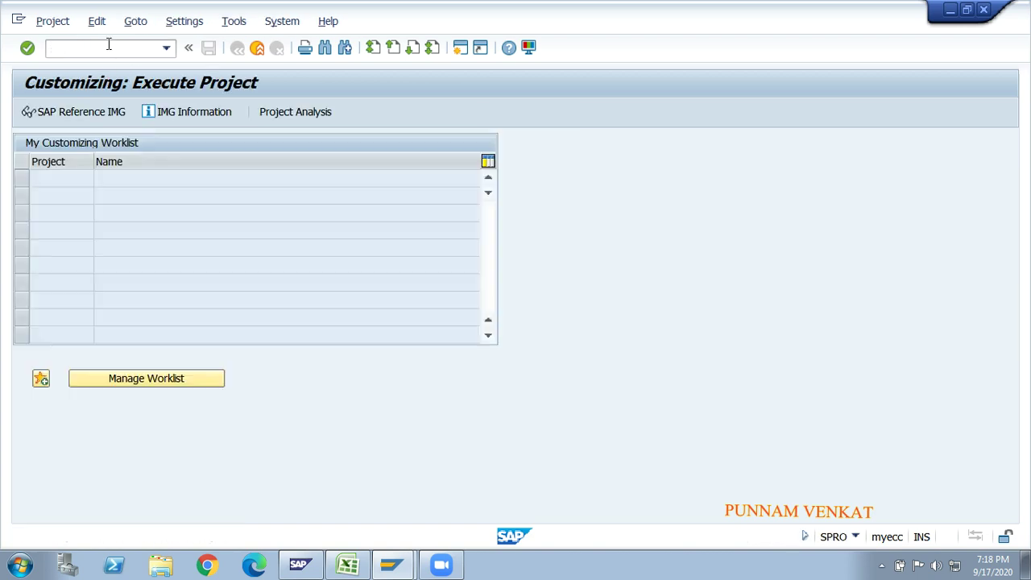
click(102, 111)
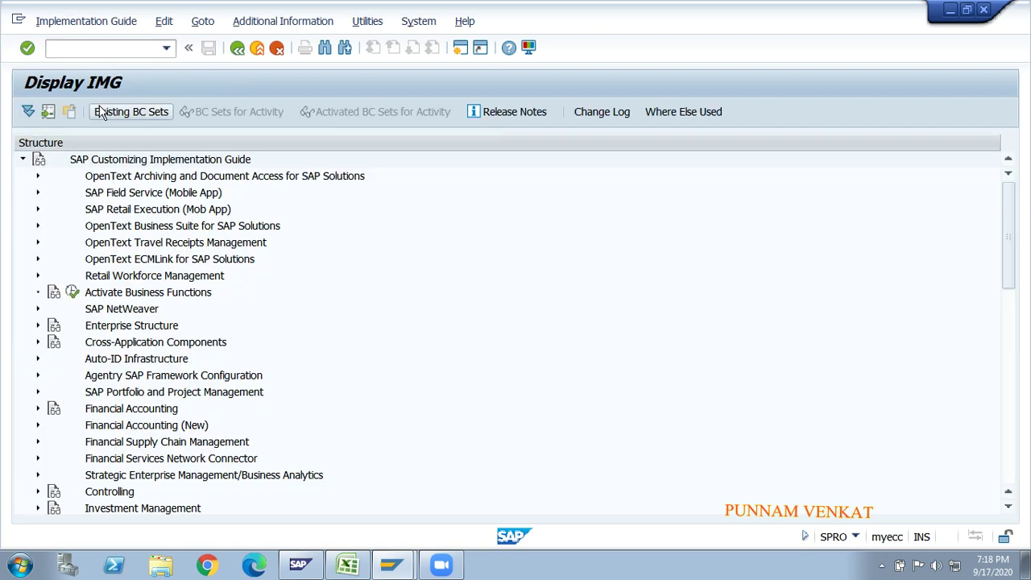
click(127, 232)
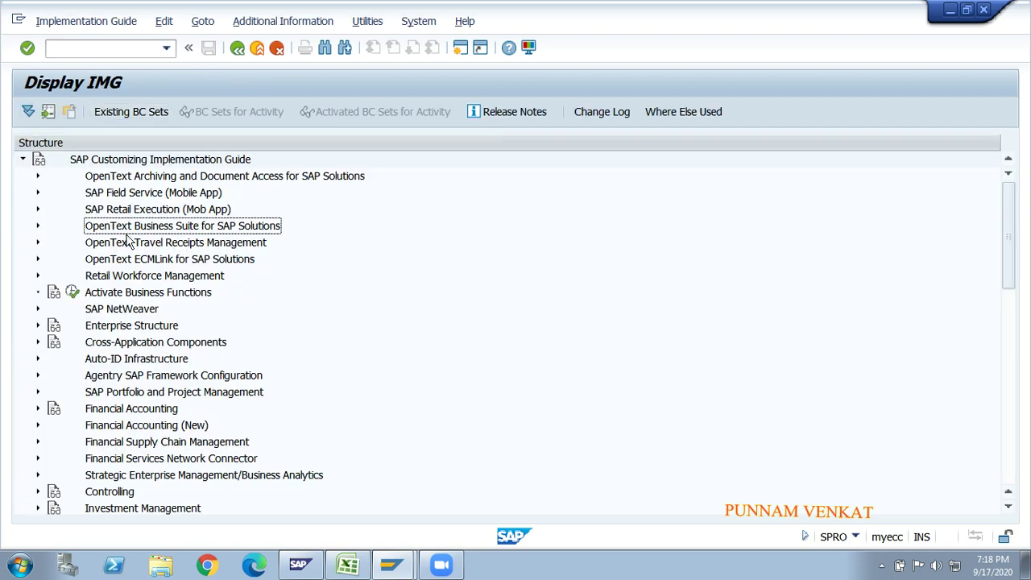
key(Down)
key(Down)
key(Down)
key(Down)
key(Down)
key(Down)
key(Down)
key(Down)
key(Down)
key(Down)
key(Down)
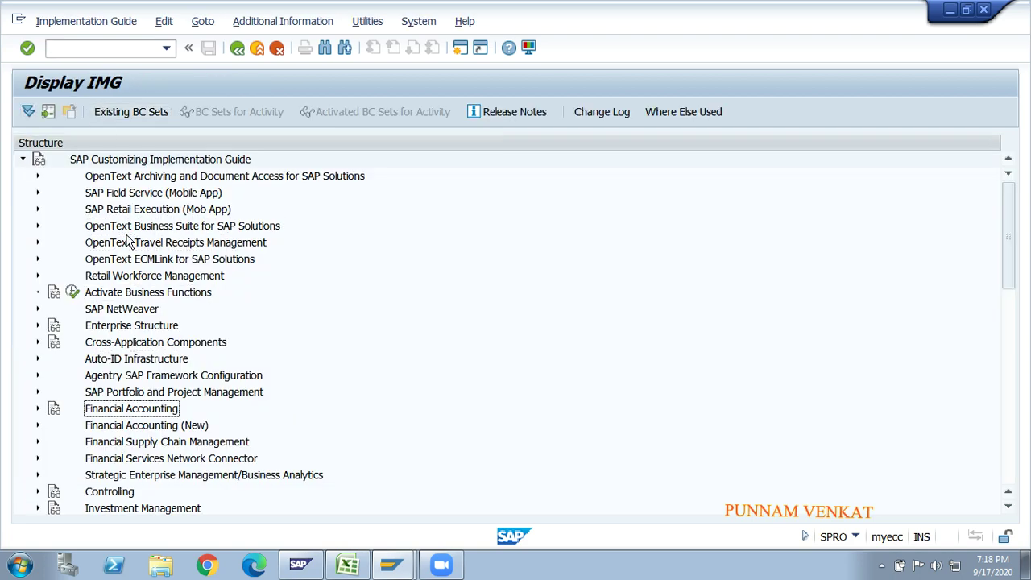
key(Down)
key(Right)
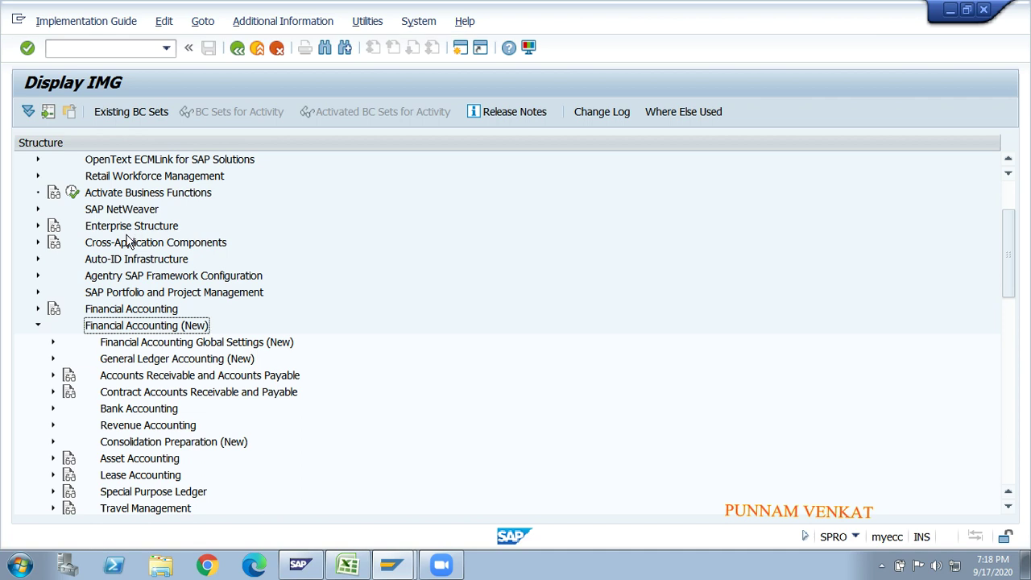
key(Down)
key(Down)
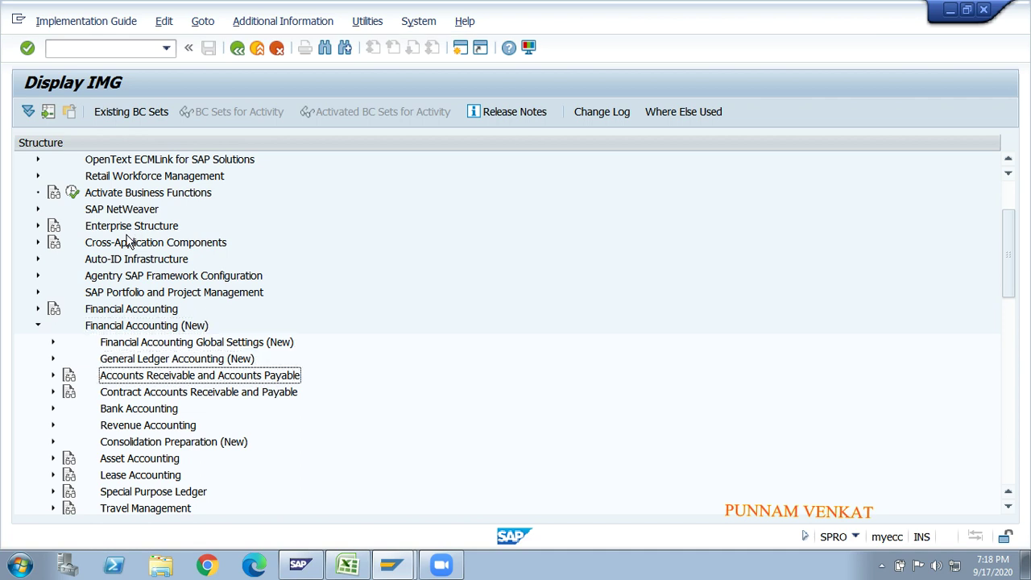
key(Down)
key(Down)
key(Down)
key(Down)
key(Down)
key(Down)
key(Down)
key(Down)
key(Down)
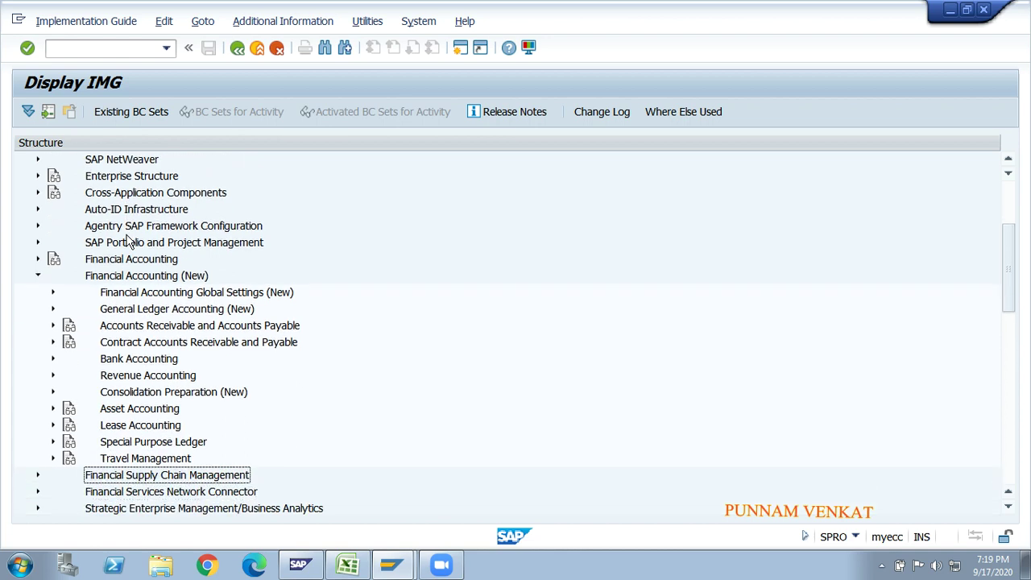
key(Up)
key(Up)
key(Up)
key(Up)
key(Up)
key(Up)
key(Up)
key(Up)
key(Up)
key(Up)
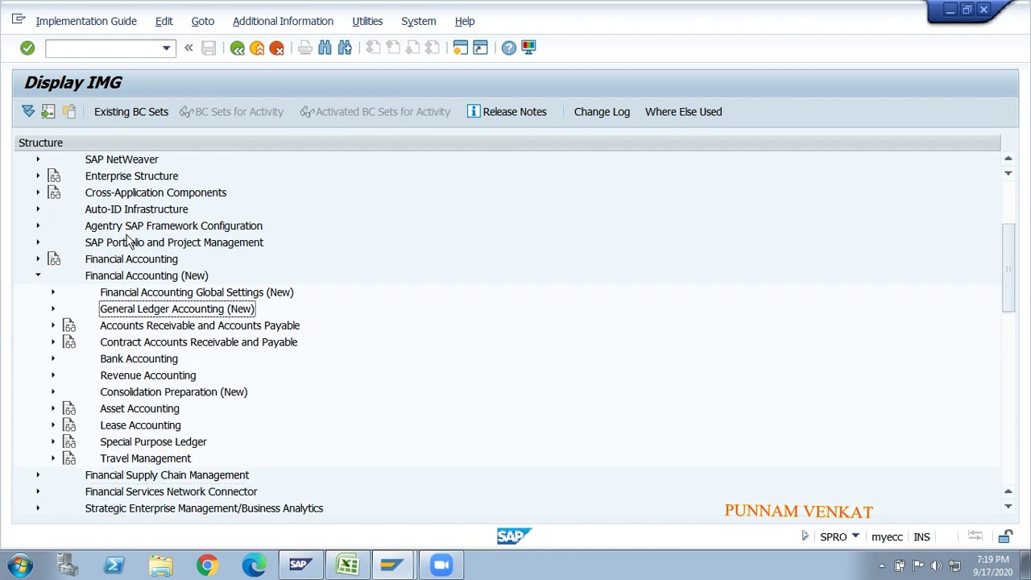
- Expand General Ledger Accounting (New) > Business Transactions > Open Item Clearing > Clearing Differences
click(132, 260)
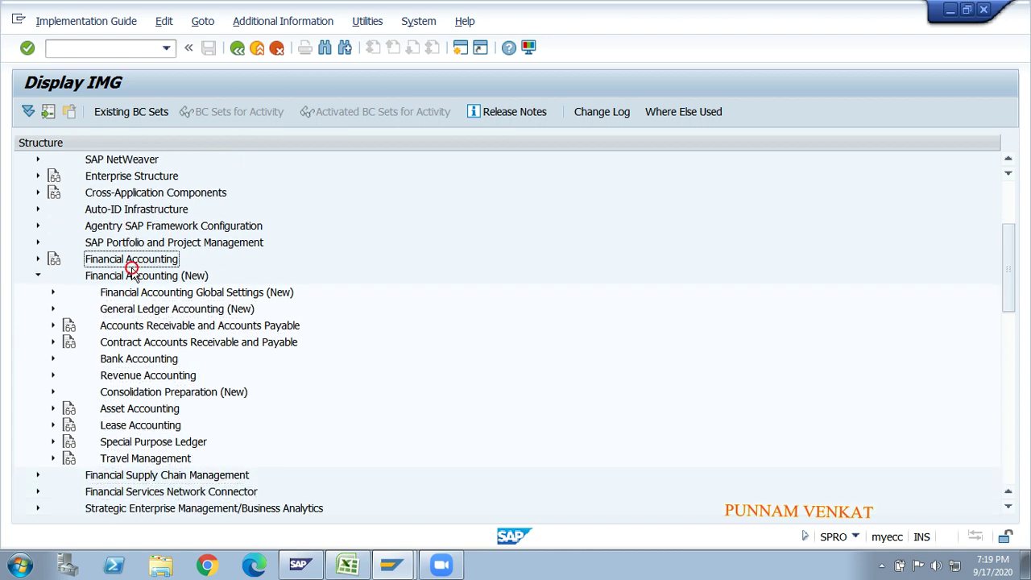
click(133, 309)
double_click(133, 313)
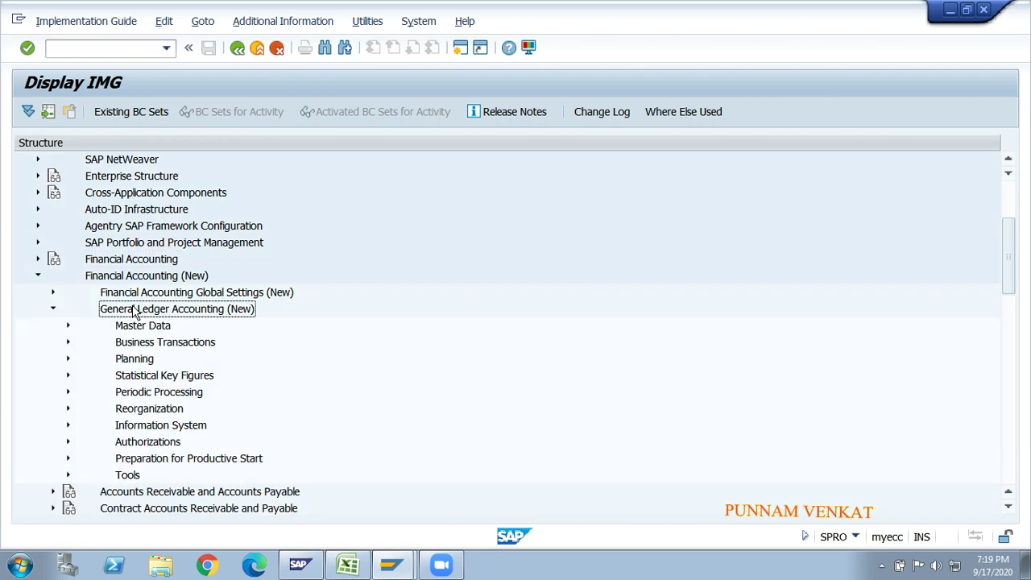
key(Down)
key(Down)
key(Down)
key(Up)
key(Right)
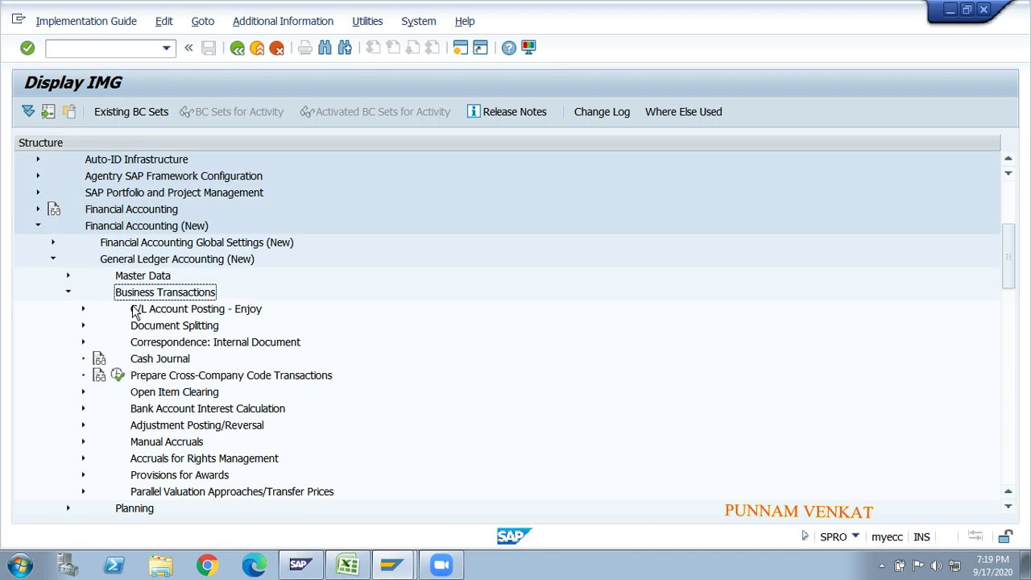
key(Down)
key(Down)
key(Down)
key(Down)
key(Down)
key(Down)
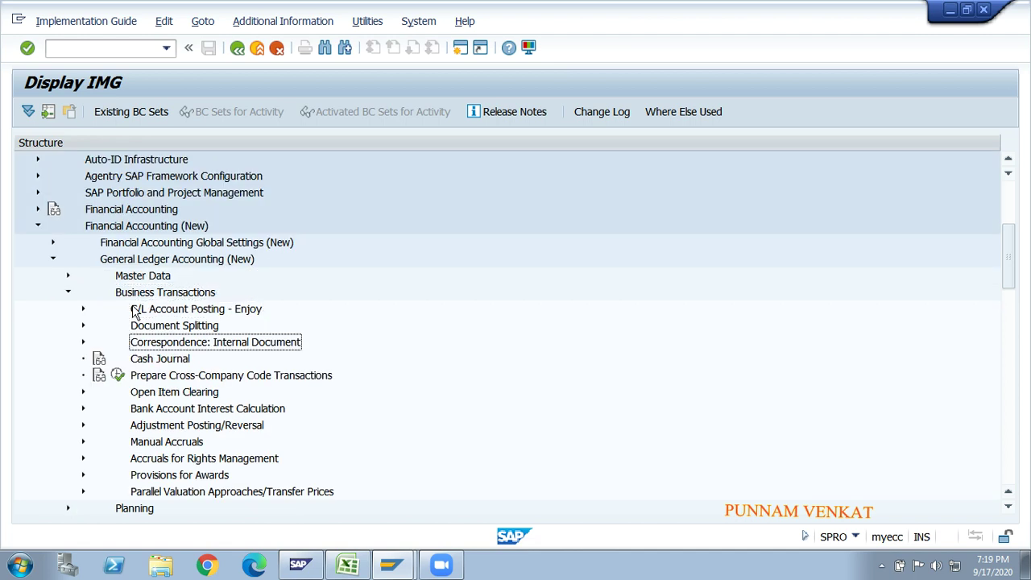
key(Right)
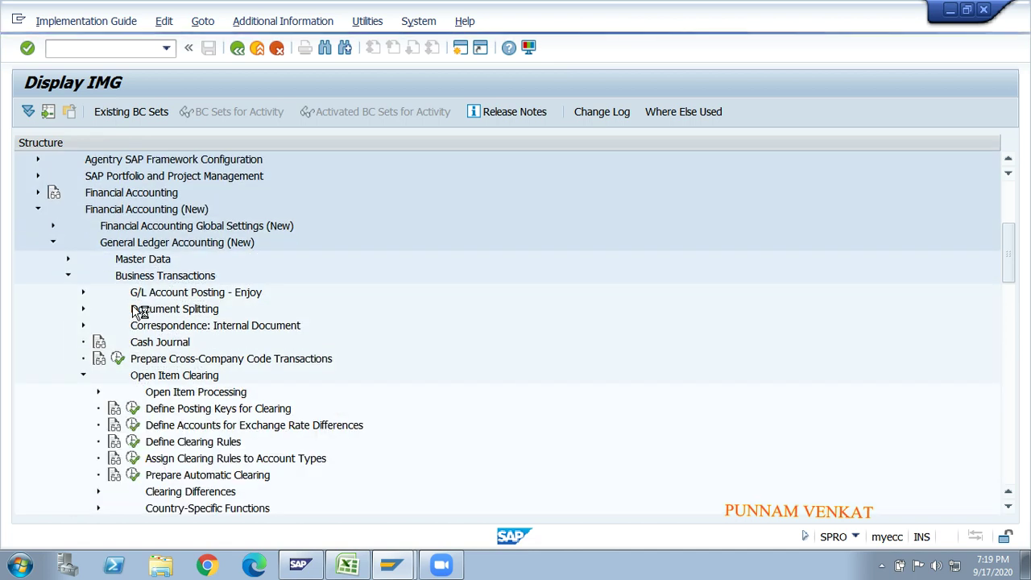
key(Down)
key(Down)
key(Down)
key(Down)
key(Down)
key(Down)
key(Down)
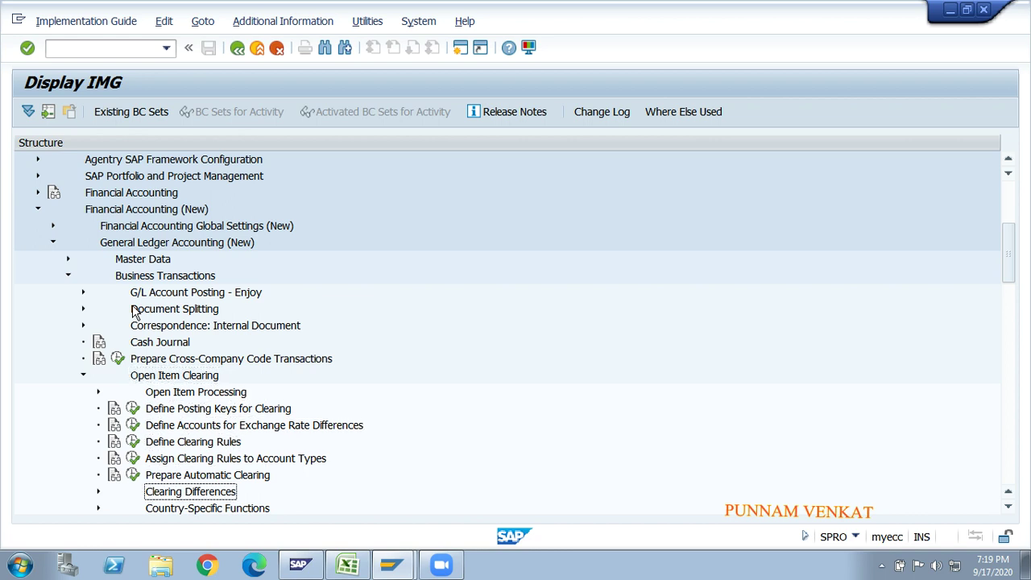
key(Right)
key(Down)
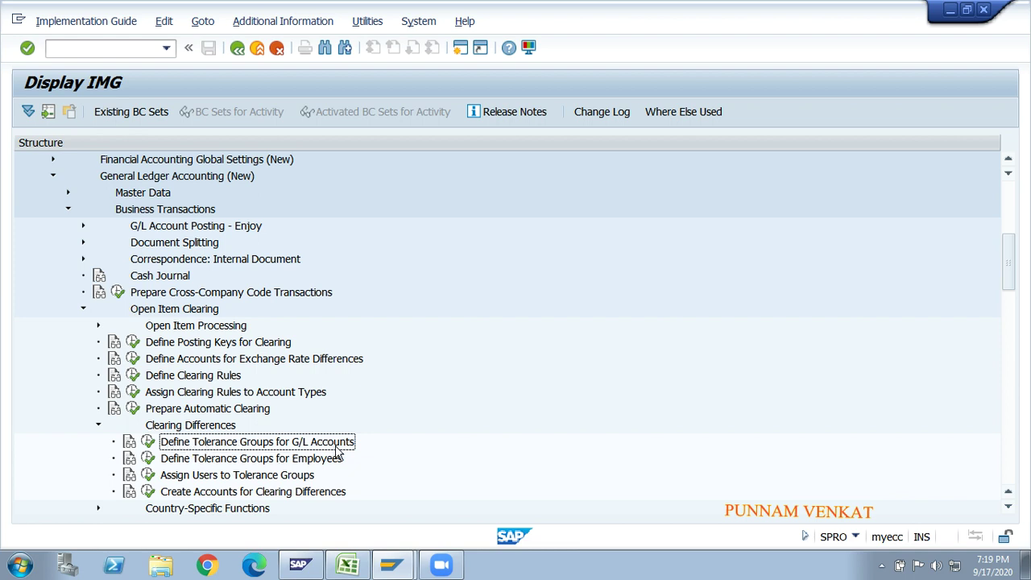
- Display IMG activity keys, widen the key column, and execute Define Tolerance Groups for G/L Accounts
click(249, 29)
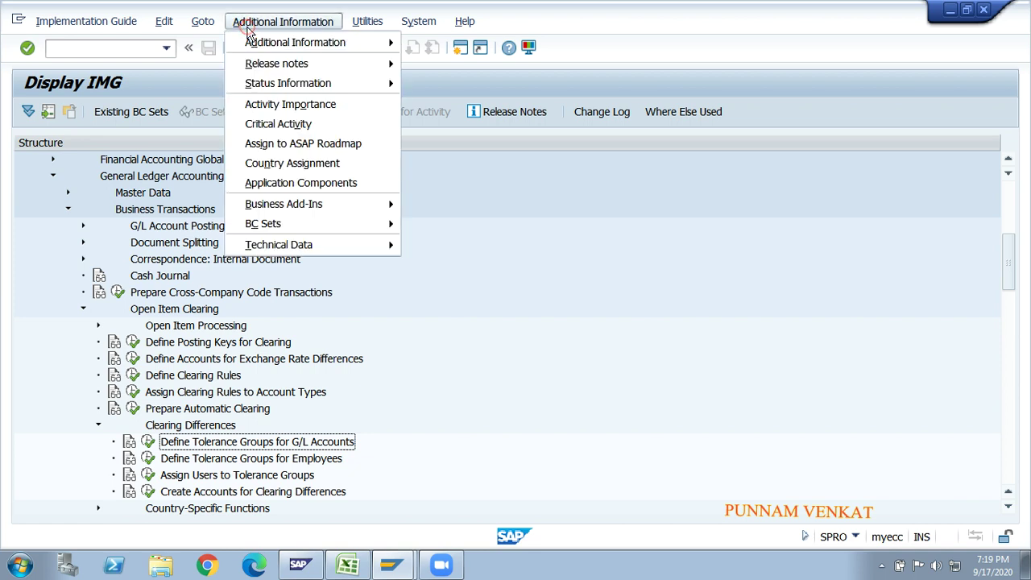
mouse_move(260, 42)
mouse_move(415, 67)
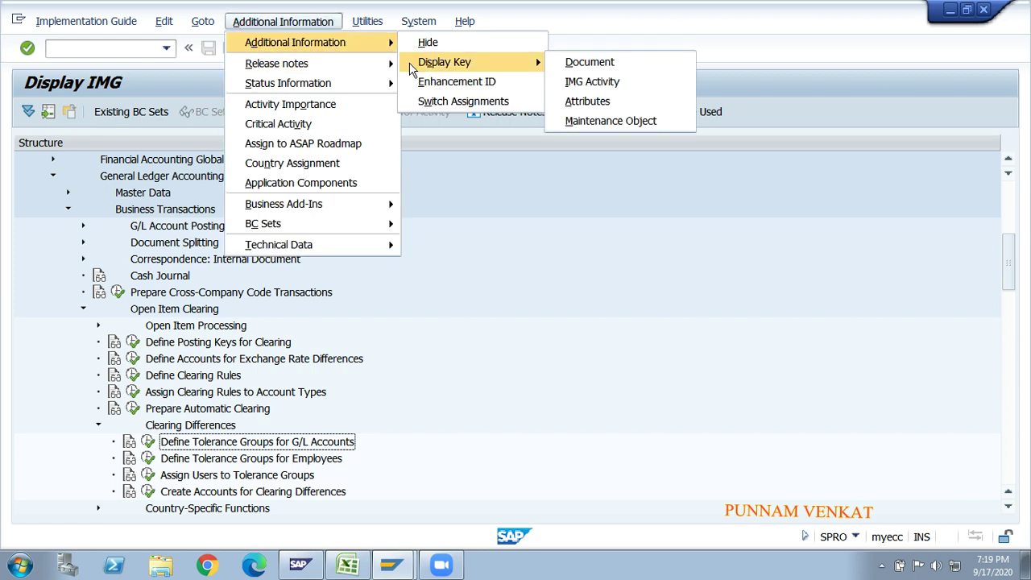
click(608, 79)
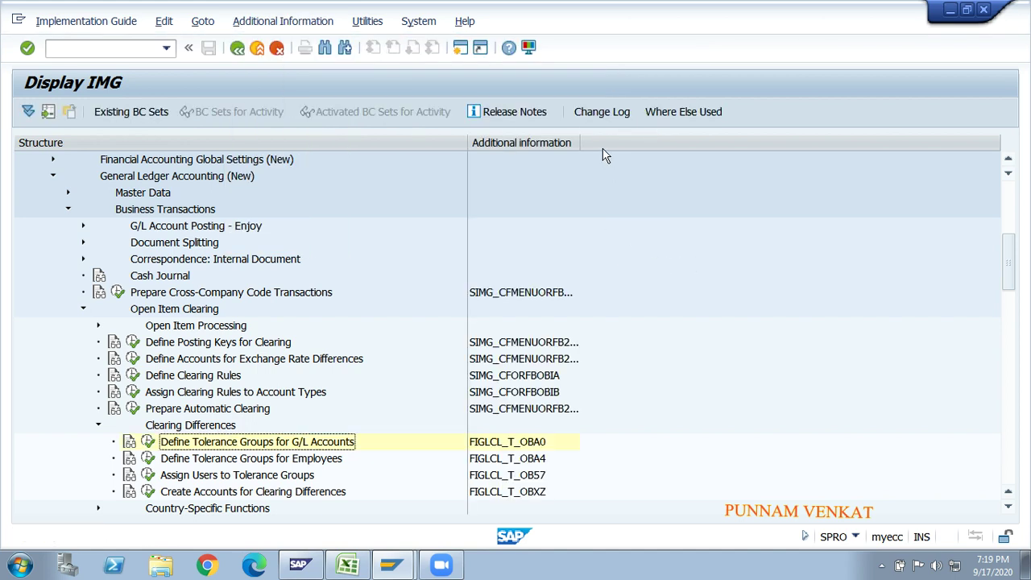
drag(580, 137, 725, 138)
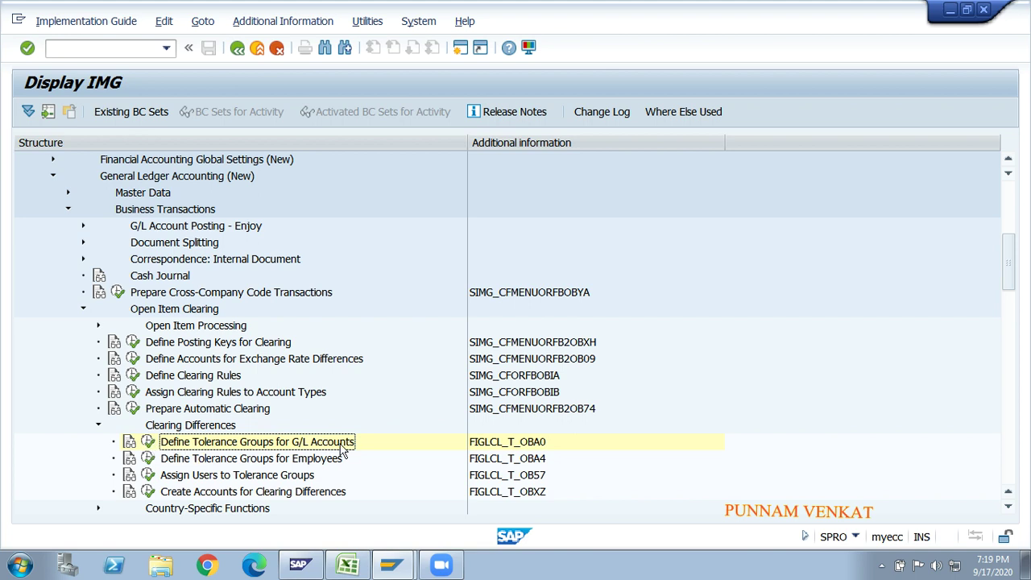
click(148, 442)
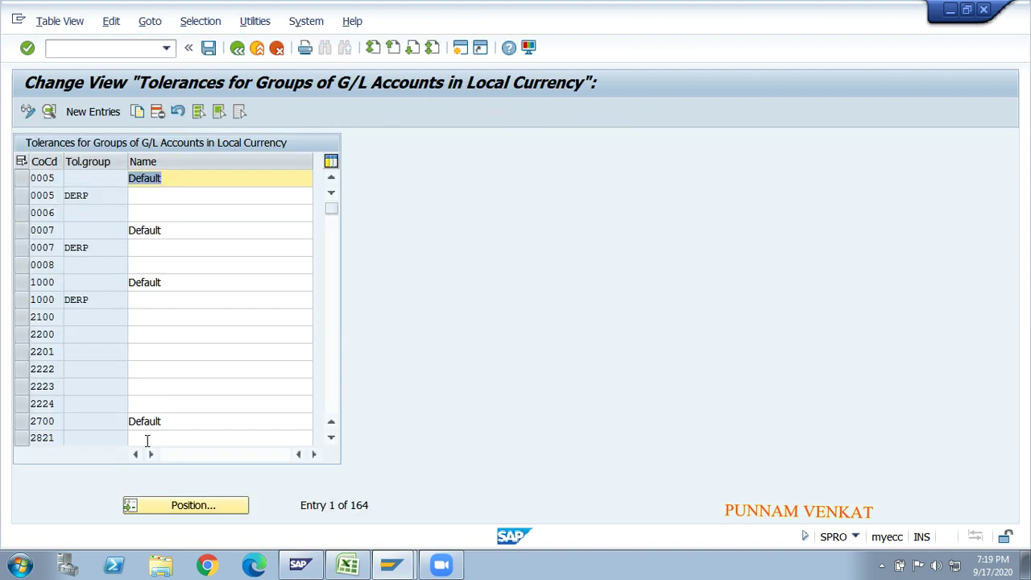
- Create a new entry with company code GM10, then go to the Tolerance group field
click(86, 114)
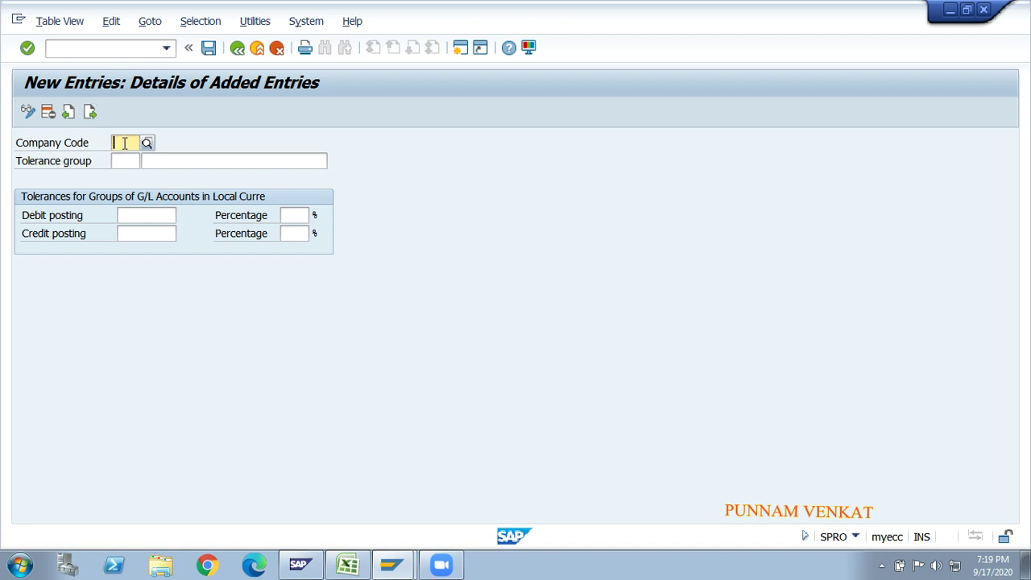
text(GM10)
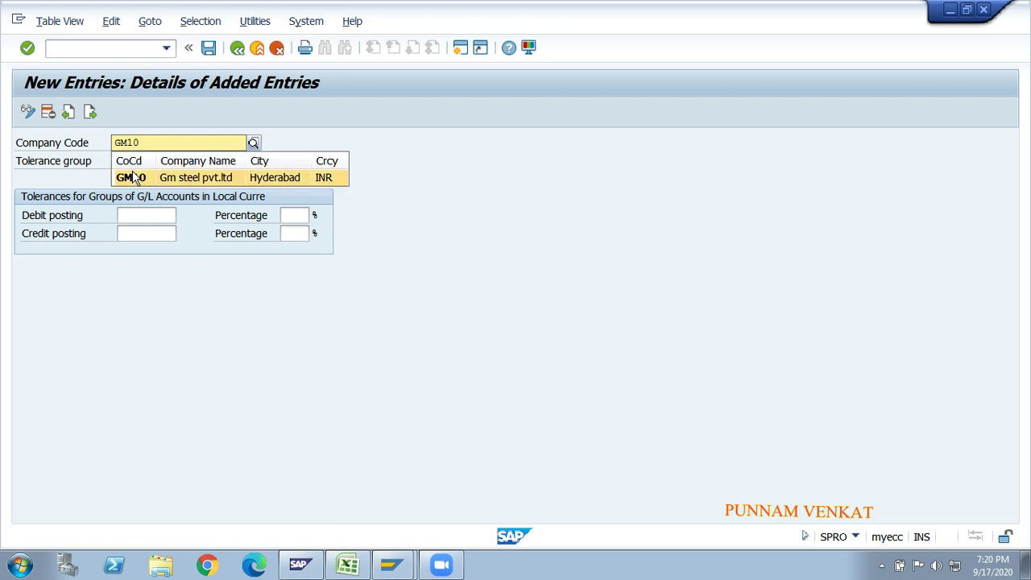
click(131, 177)
click(125, 161)
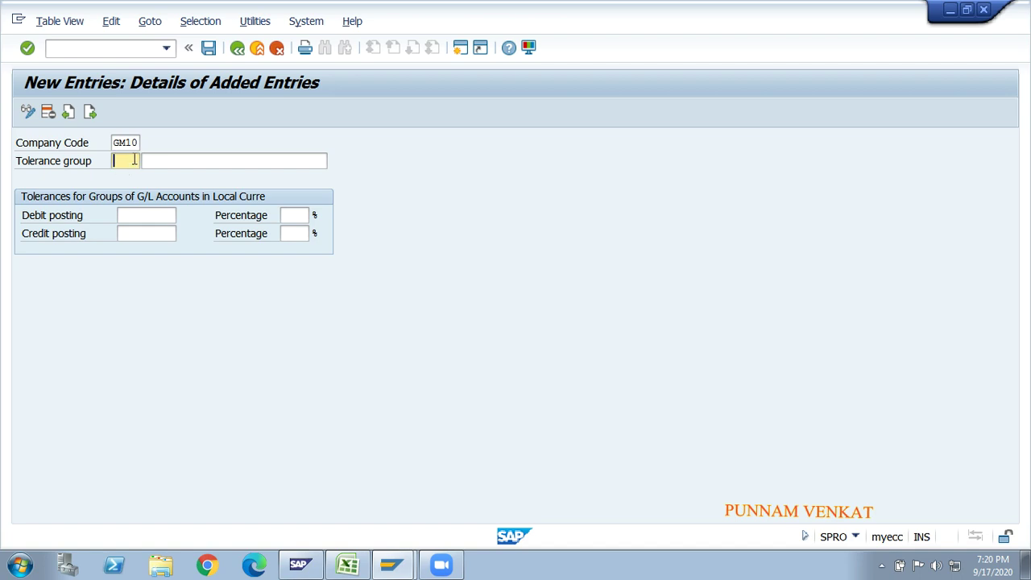
- Enter the tolerance group description 'GM Tolarence for GL A/C'
click(162, 161)
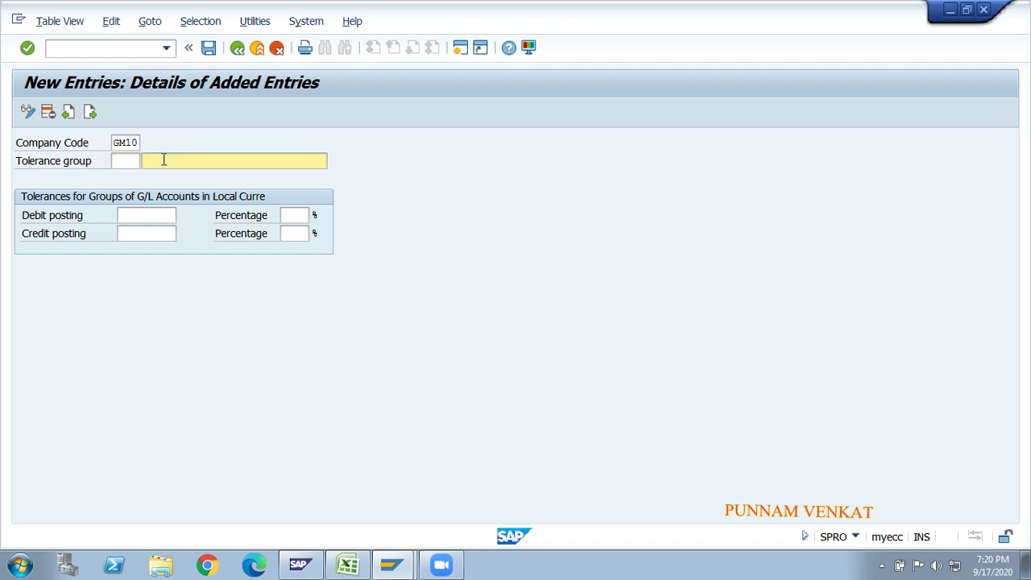
text(GM)
key(alt+Tab)
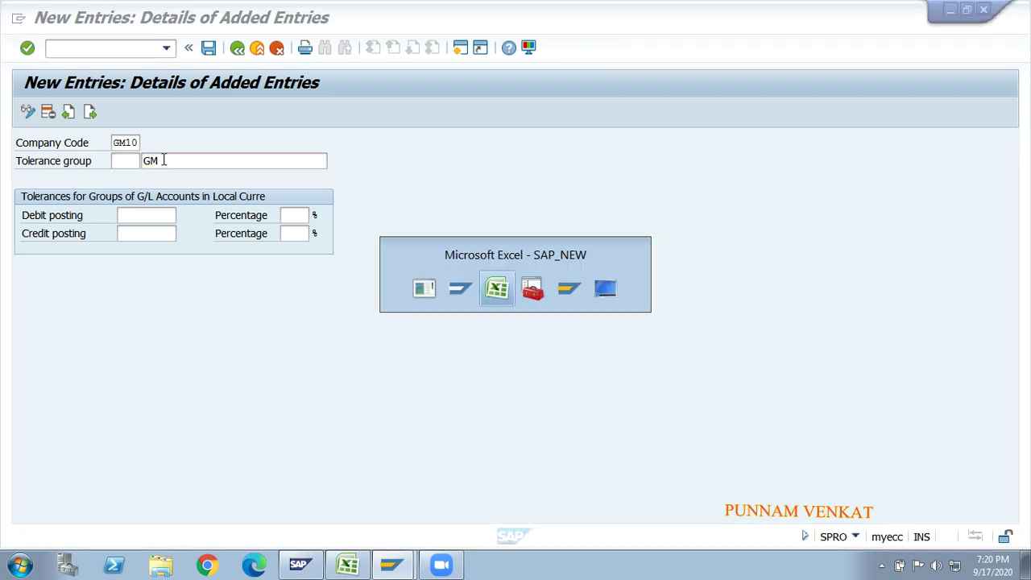
key(alt+Tab)
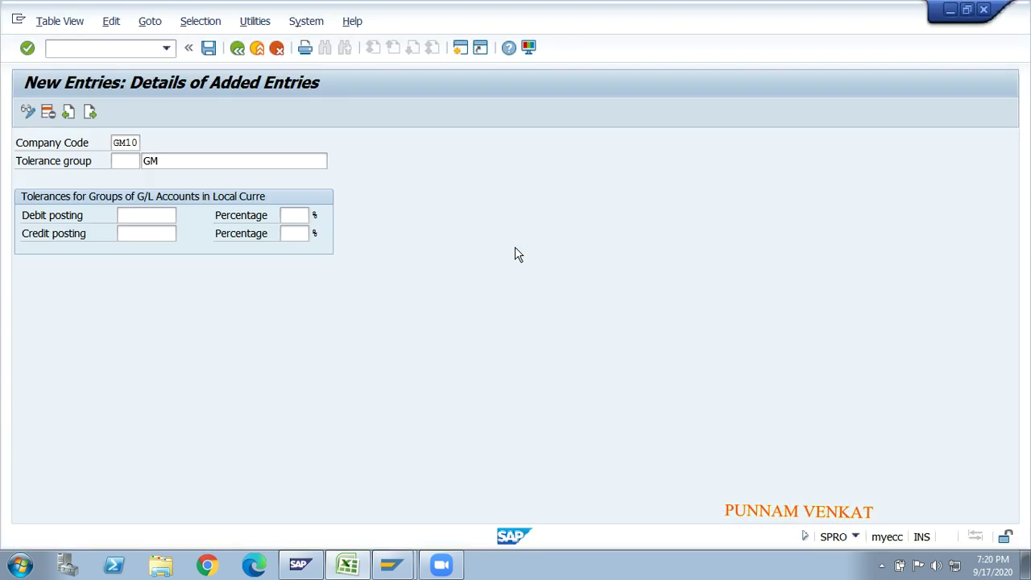
text(TO)
key(BackSpace)
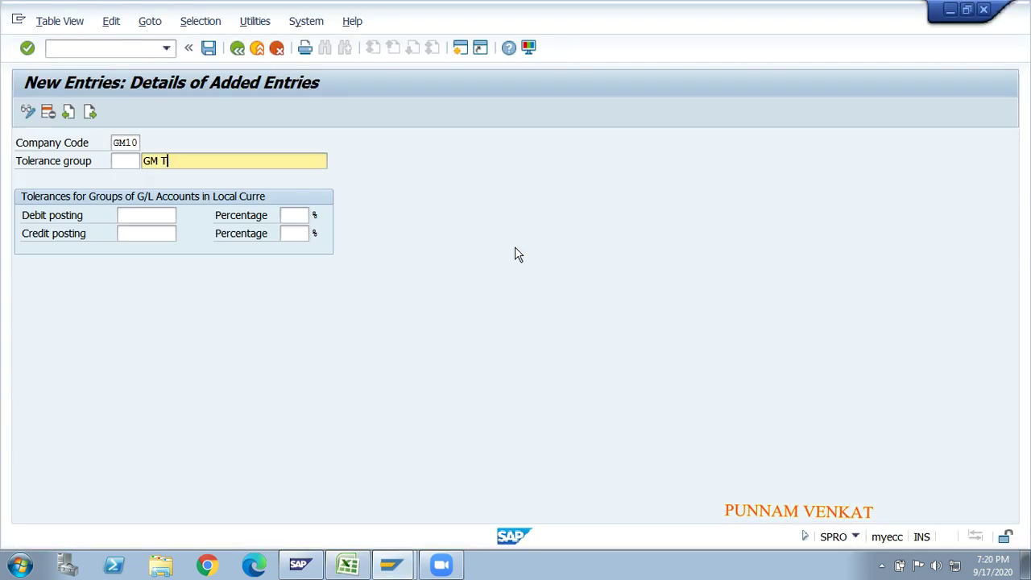
text(olarence for GL A/C)
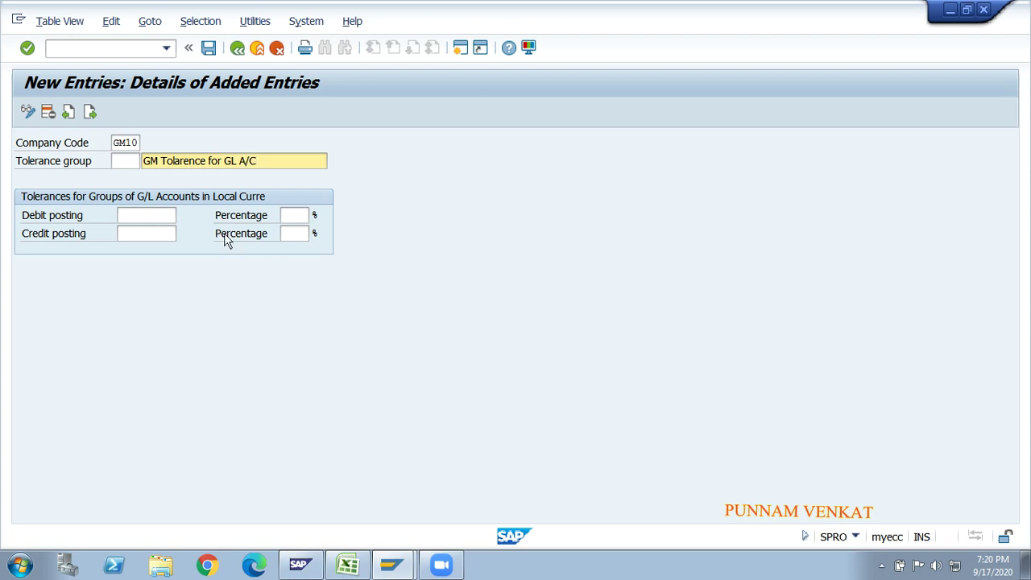
- Place the cursor in the Debit posting limit field to enter the amount 10
click(163, 216)
click(161, 233)
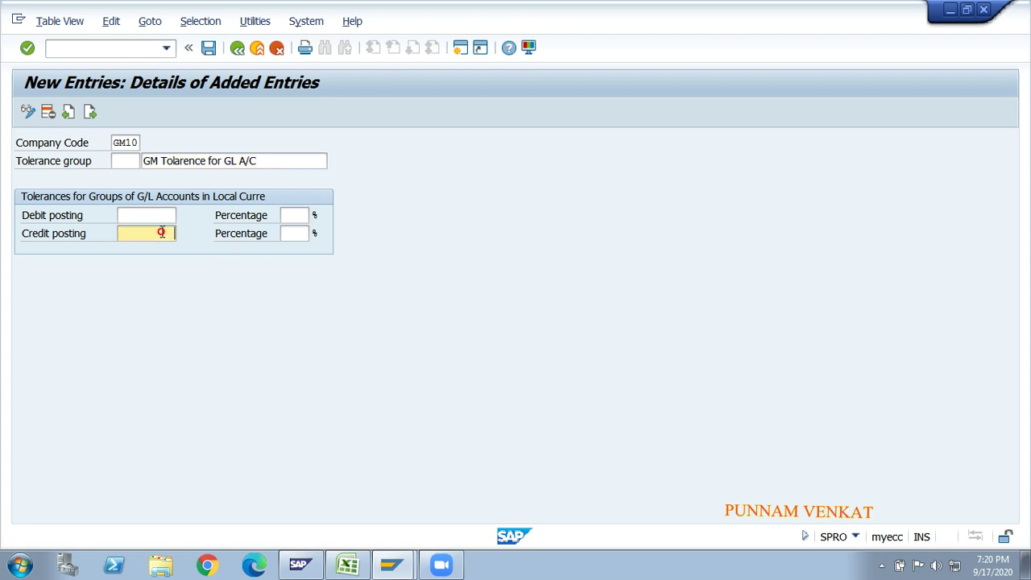
click(157, 215)
click(157, 233)
click(153, 219)
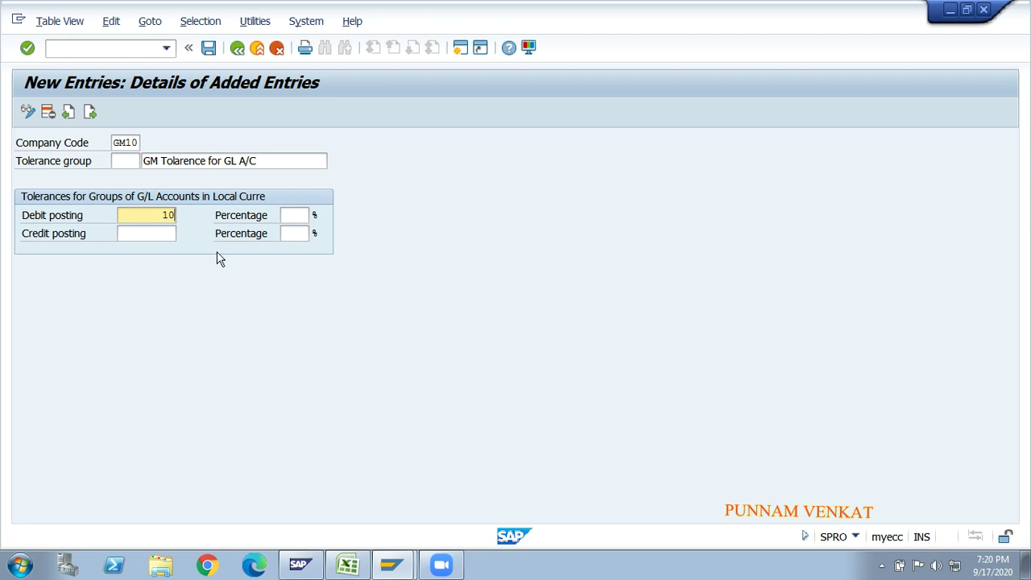
- Correct the mistyped 100 and enter 10 as the GM10 posting amount limits
key(BackSpace)
key(BackSpace)
text(100)
key(BackSpace)
key(BackSpace)
key(BackSpace)
key(Tab)
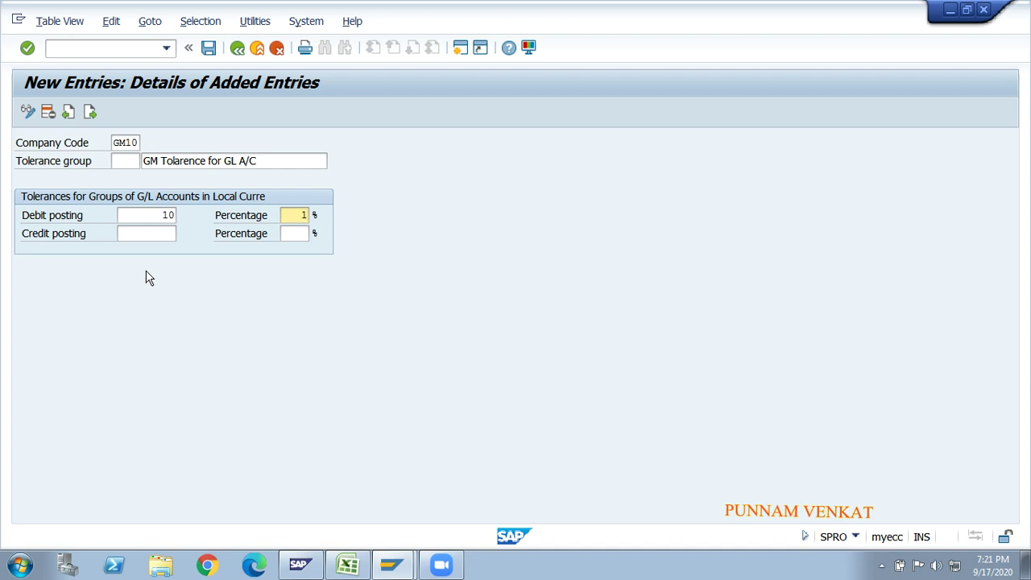
key(Tab)
text(10)
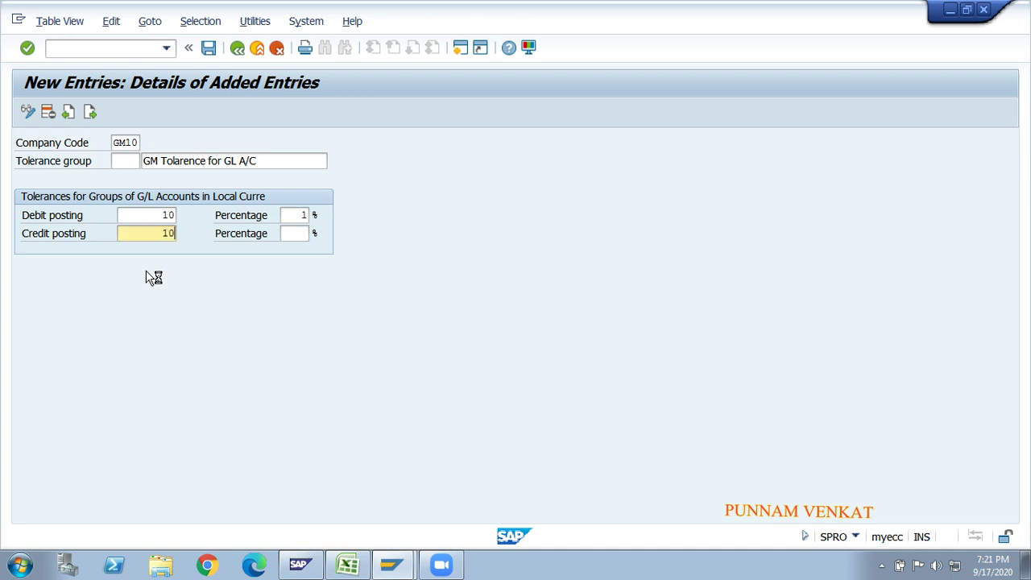
key(Tab)
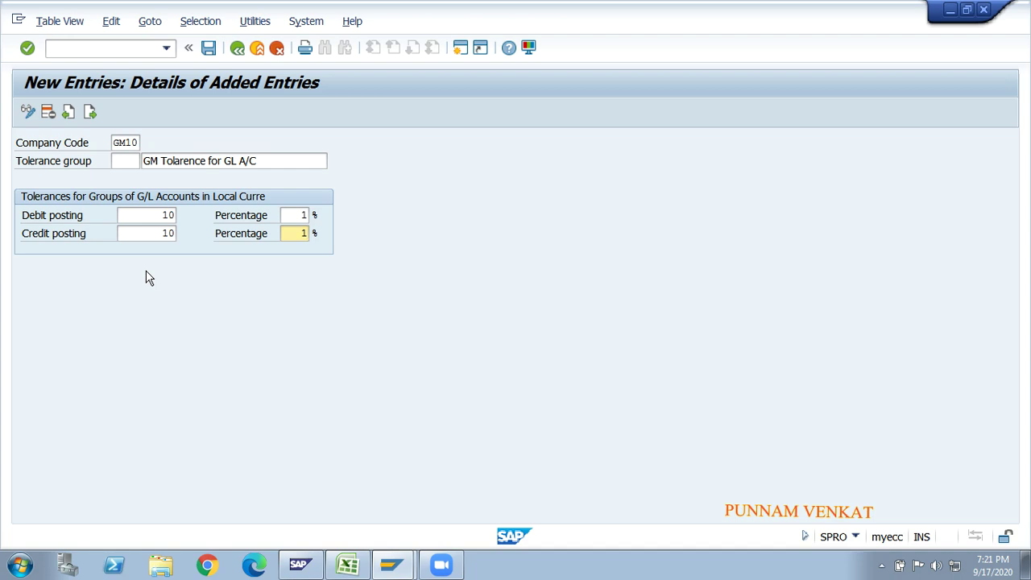
- Review the GM10 entry's company code, description, 10 INR amounts and 1% percentages
click(153, 216)
click(153, 234)
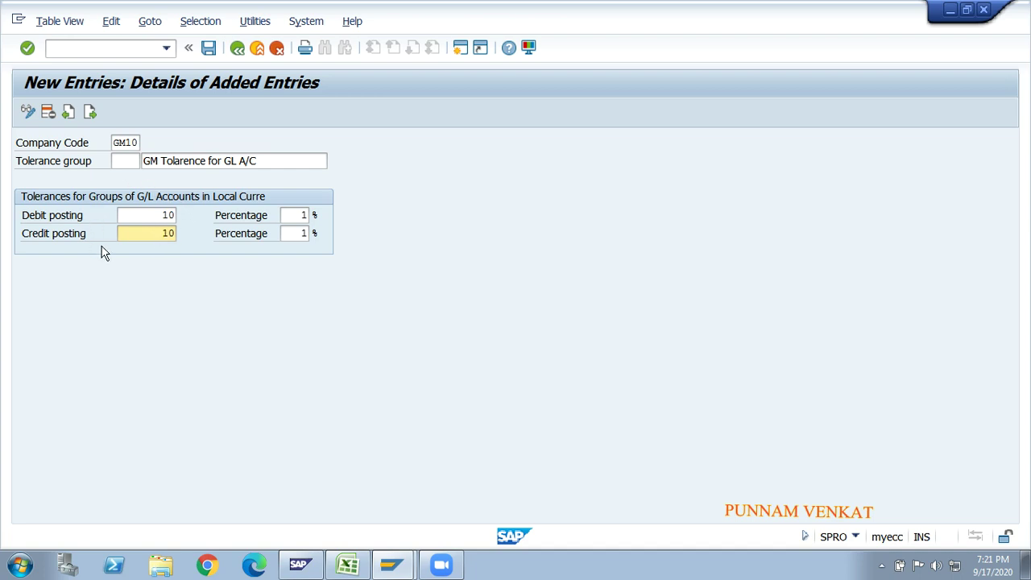
click(118, 140)
click(161, 161)
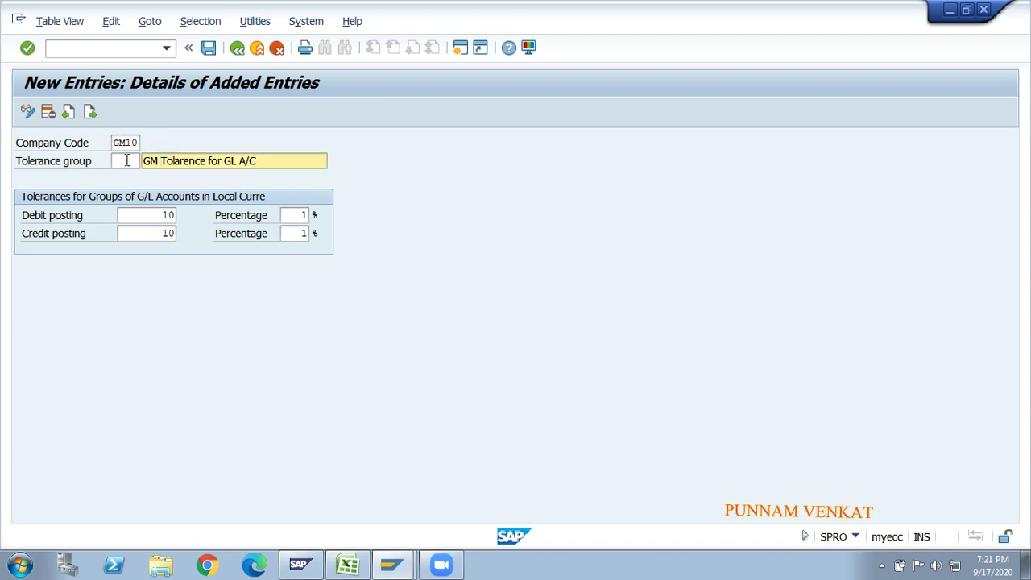
click(125, 161)
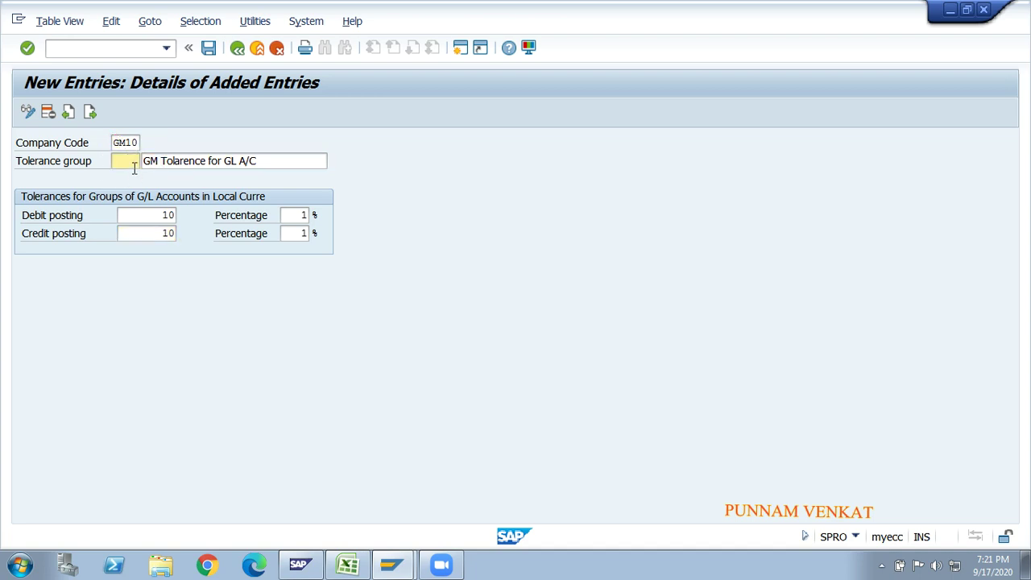
click(139, 216)
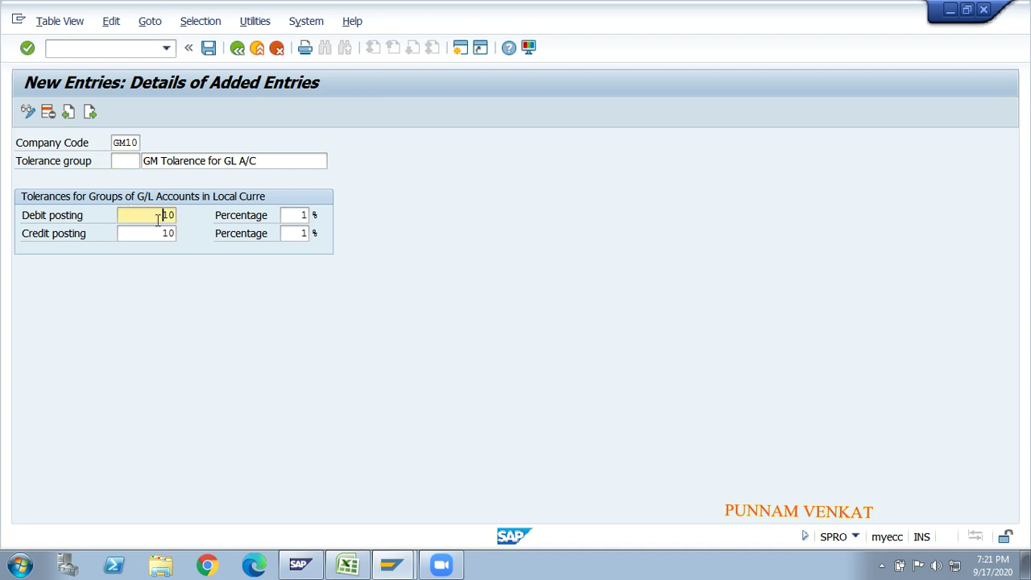
click(146, 232)
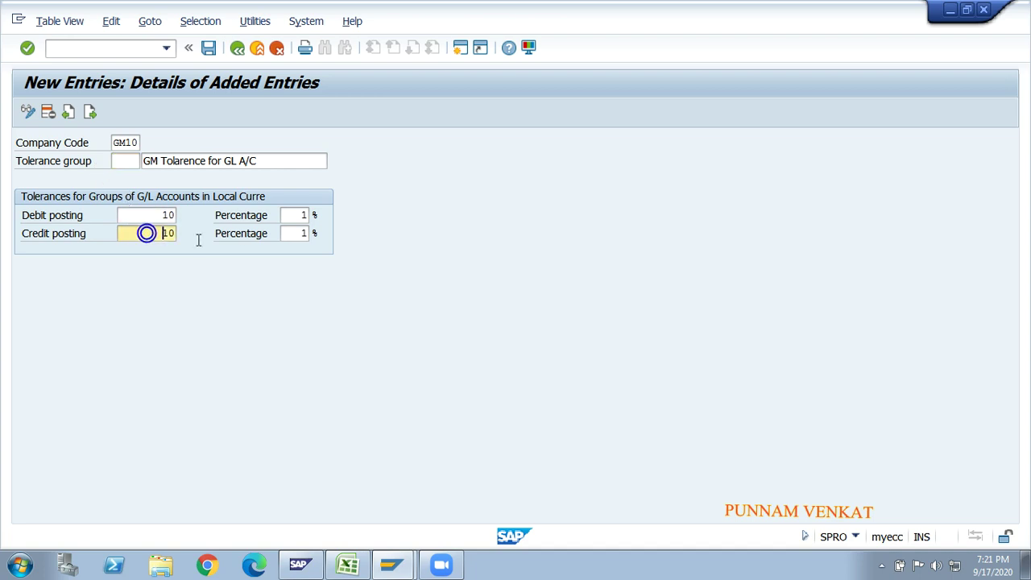
click(291, 213)
click(292, 232)
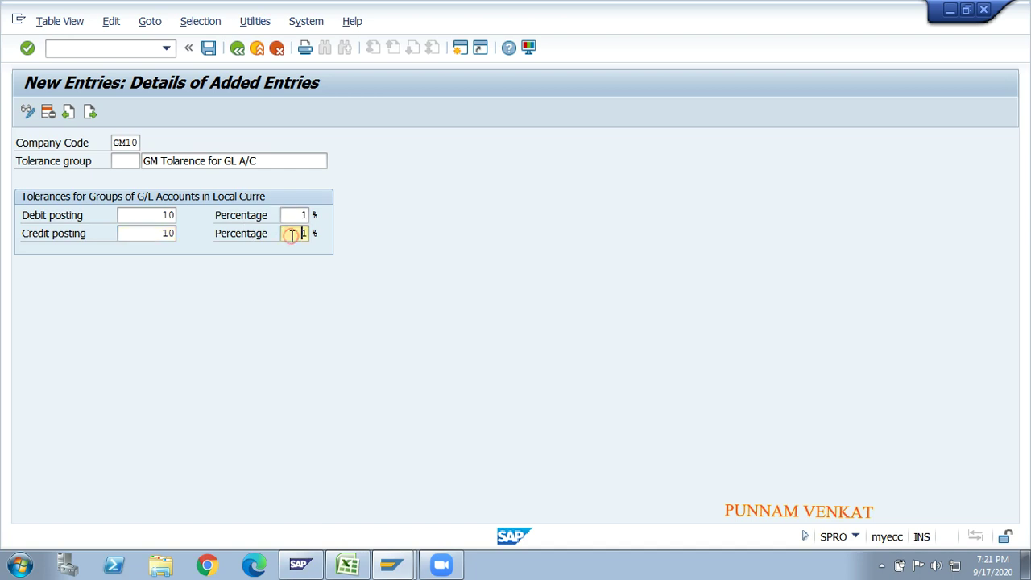
- Save the GM10 tolerance group under the customizing request and start a blank entry
click(208, 49)
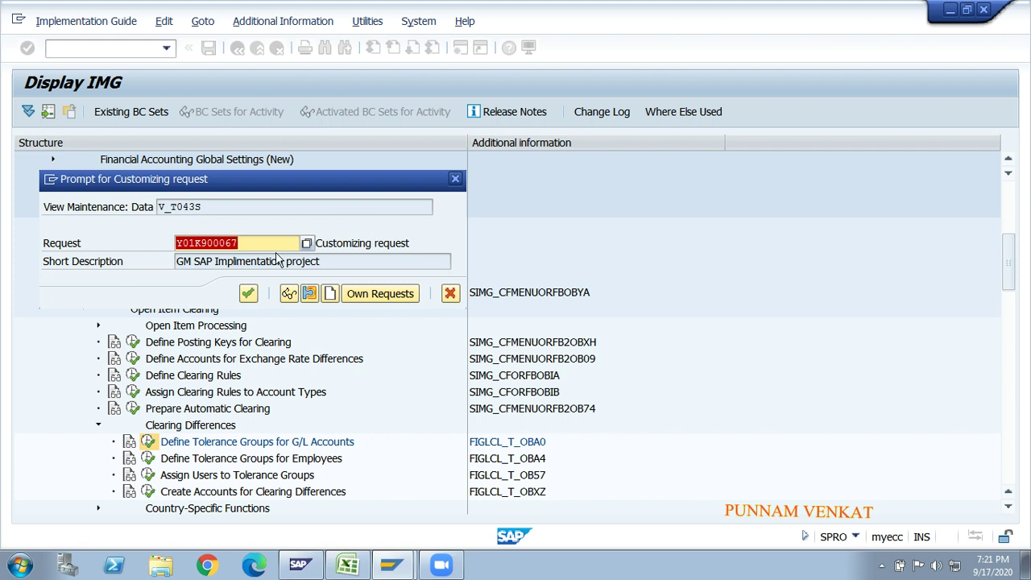
click(248, 293)
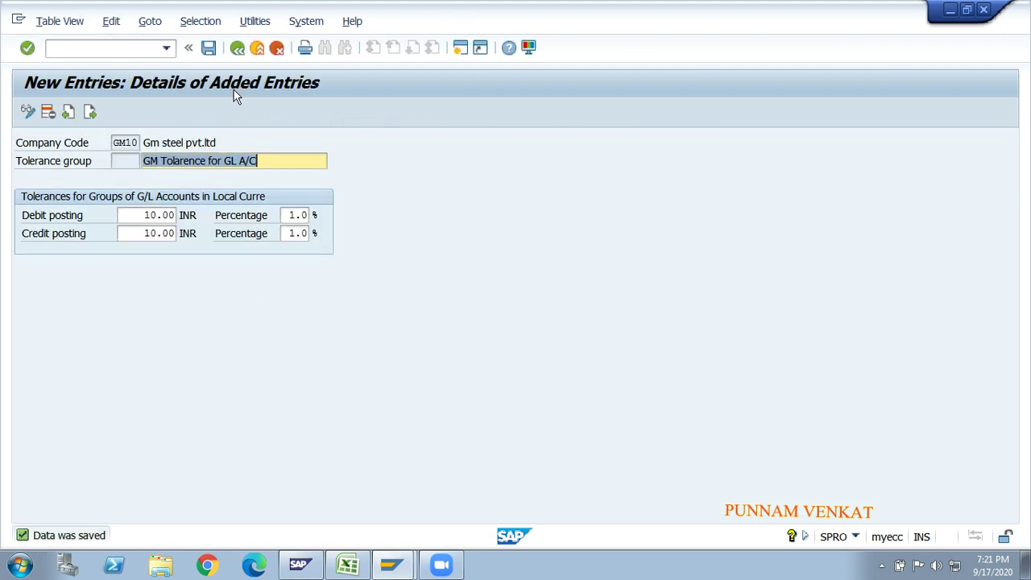
click(208, 48)
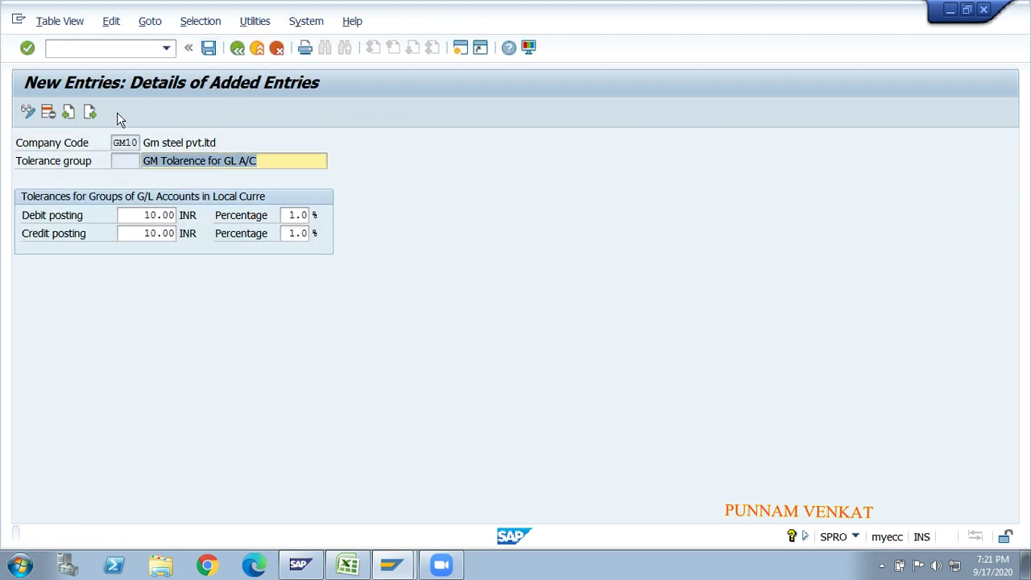
click(90, 113)
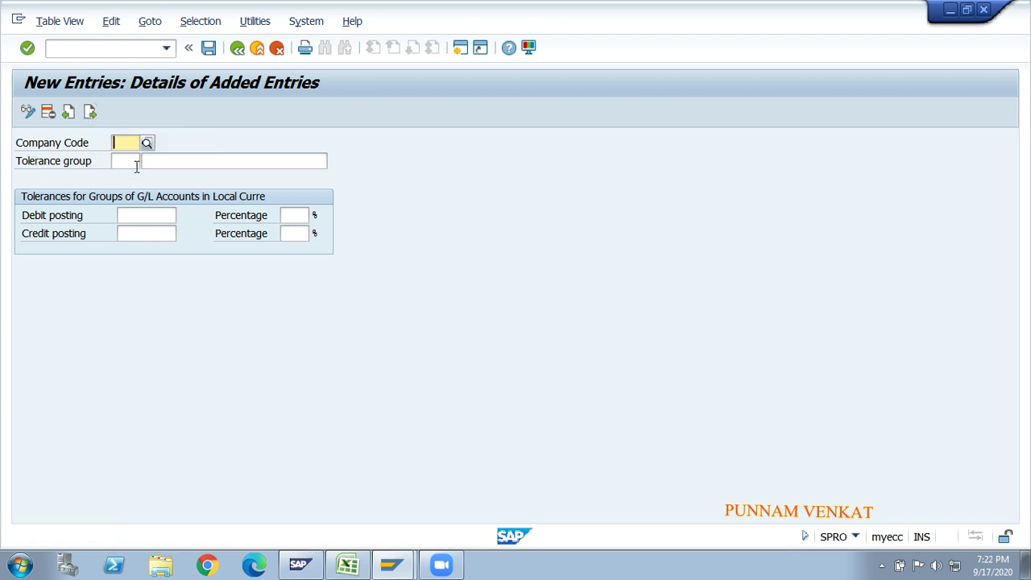
- Enter company code GM20 with the description 'GM Tolarence for GL A/C'
text(GM)
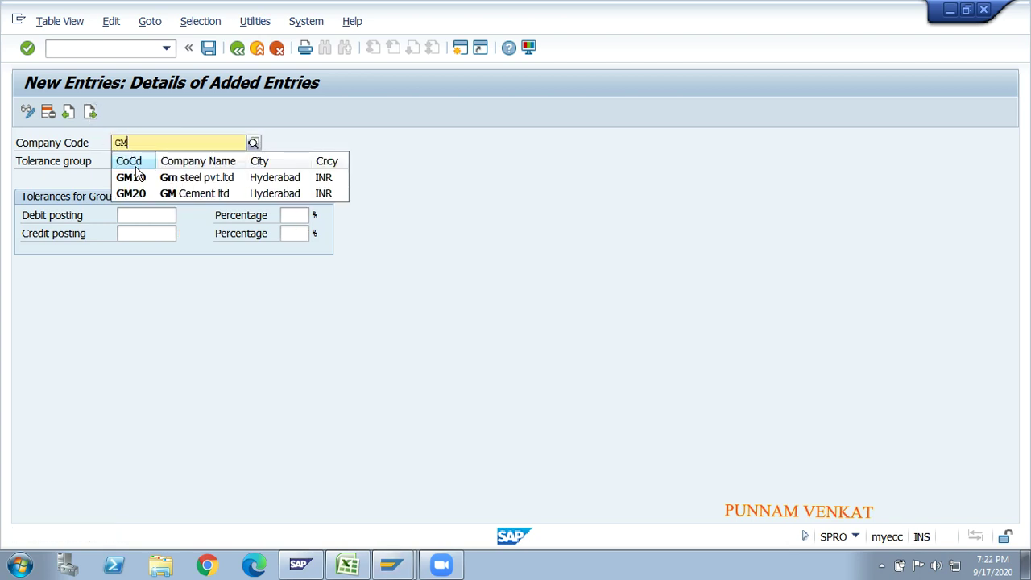
text(20)
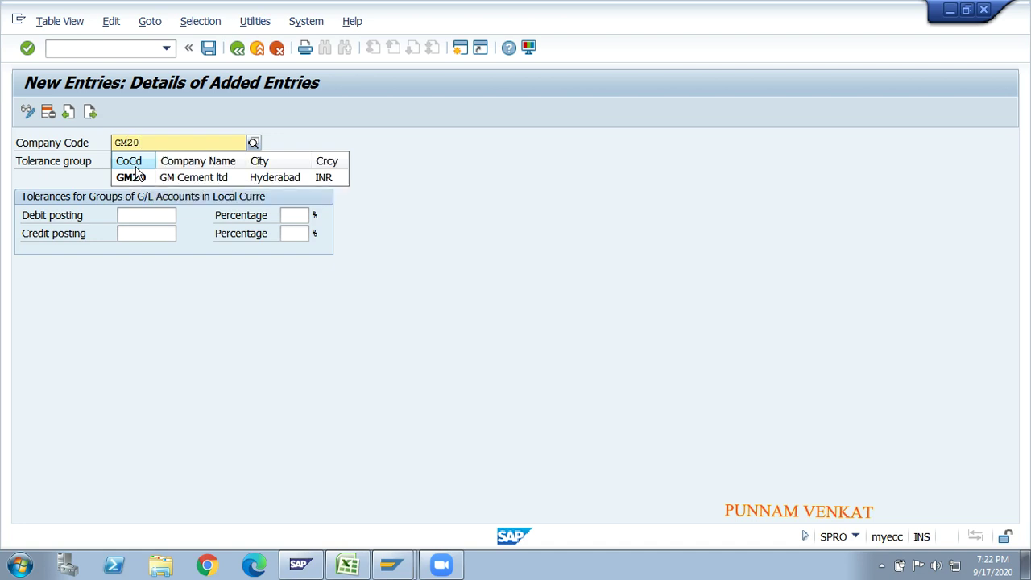
key(Tab)
key(Tab)
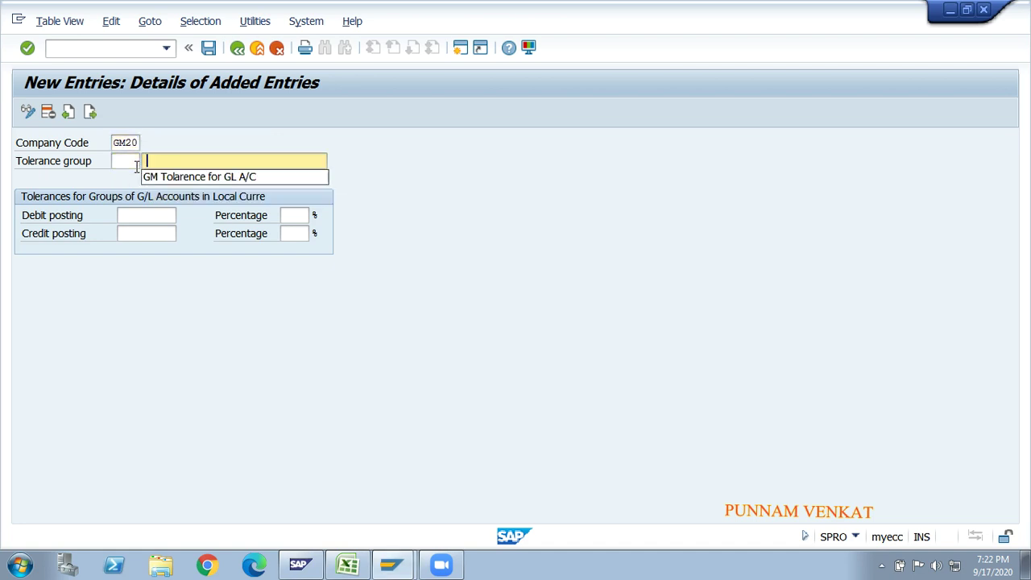
key(Down)
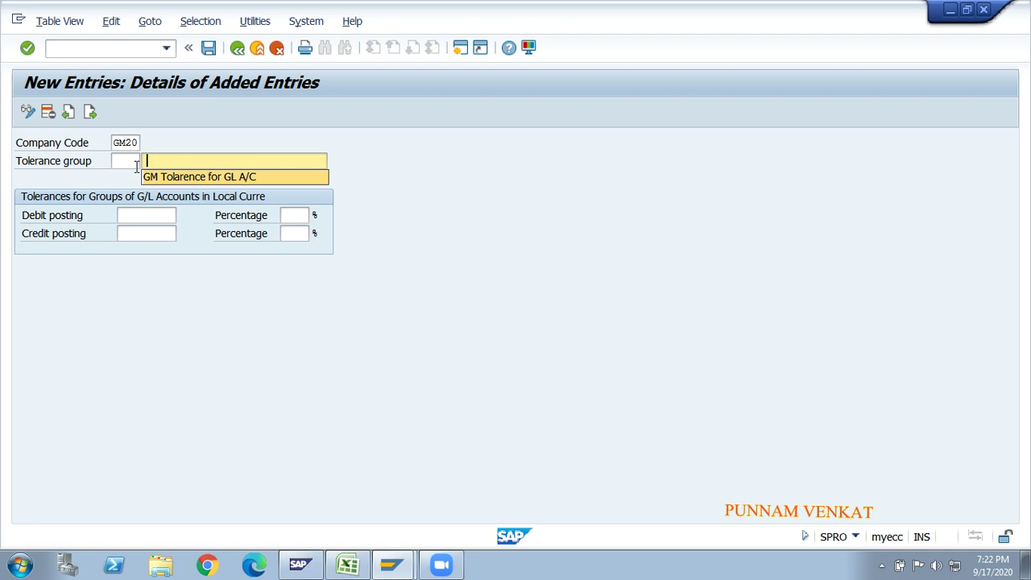
key(Tab)
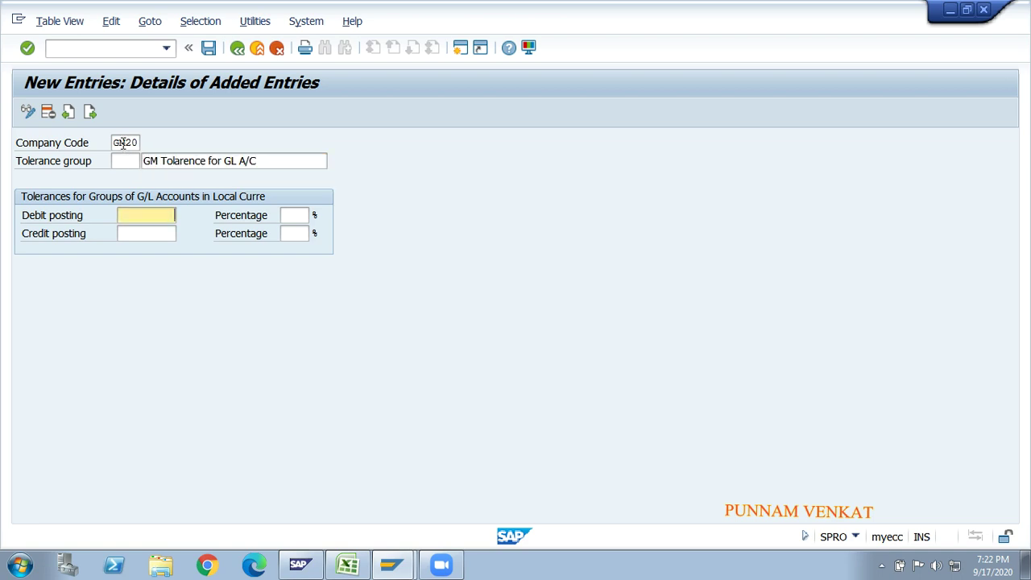
click(125, 143)
- Set the GM20 debit and credit limits to 10 INR and 1%
click(143, 213)
text(10)
key(Tab)
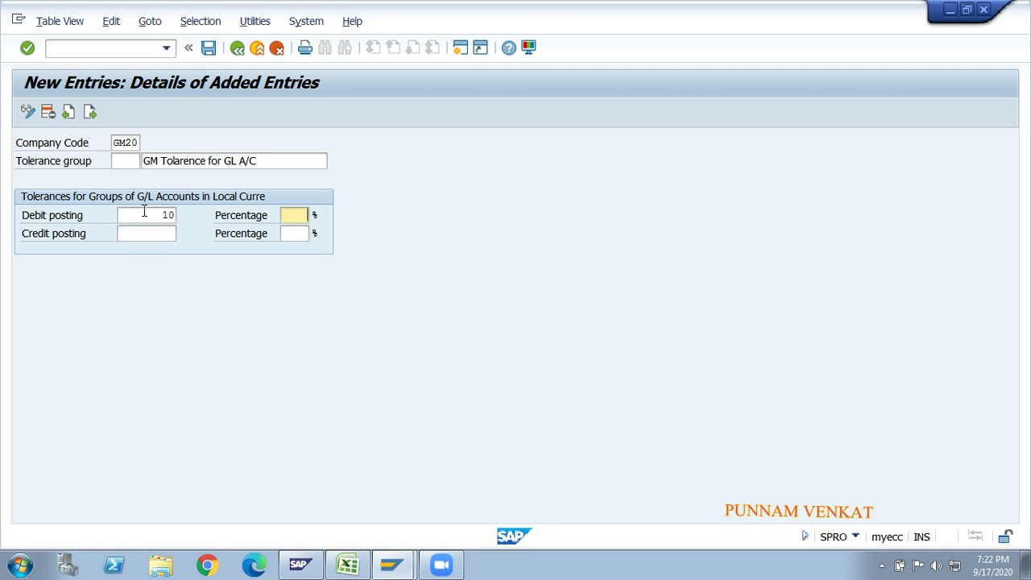
text(1)
key(Tab)
text(1)
key(Tab)
text(10)
key(Tab)
text(1)
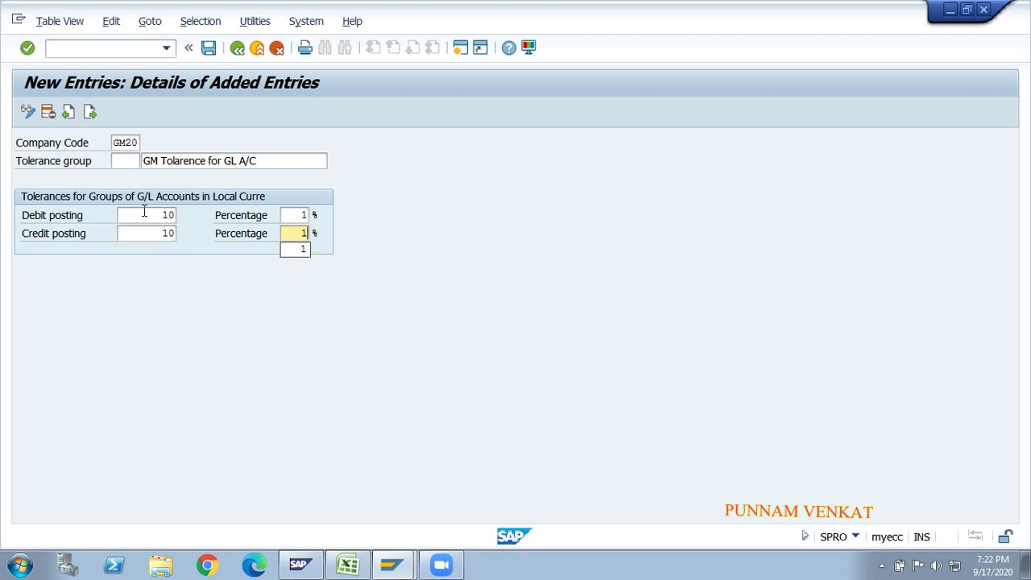
key(Return)
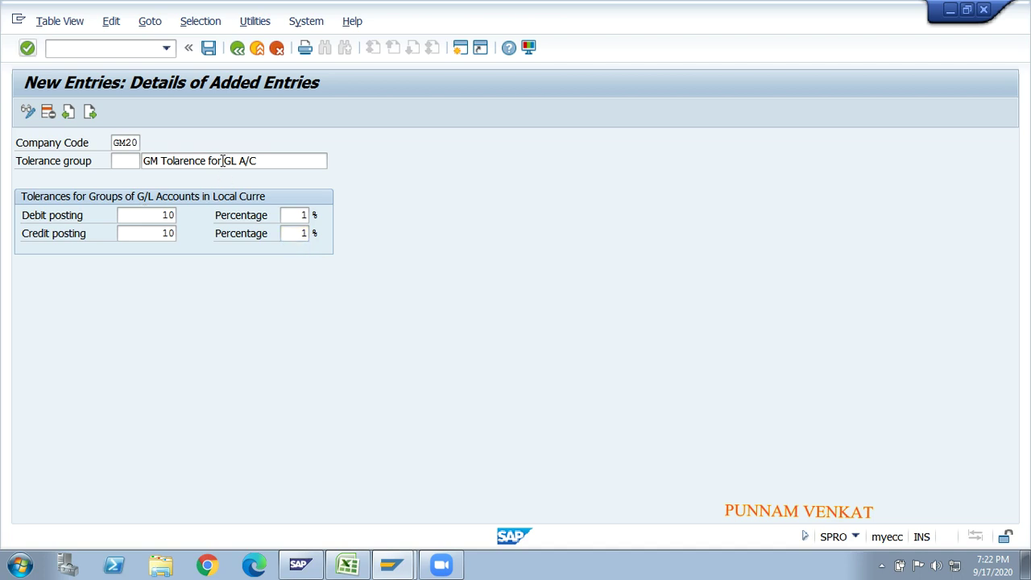
- Save the GM20 entry and return to the added entries overview
click(212, 49)
click(212, 49)
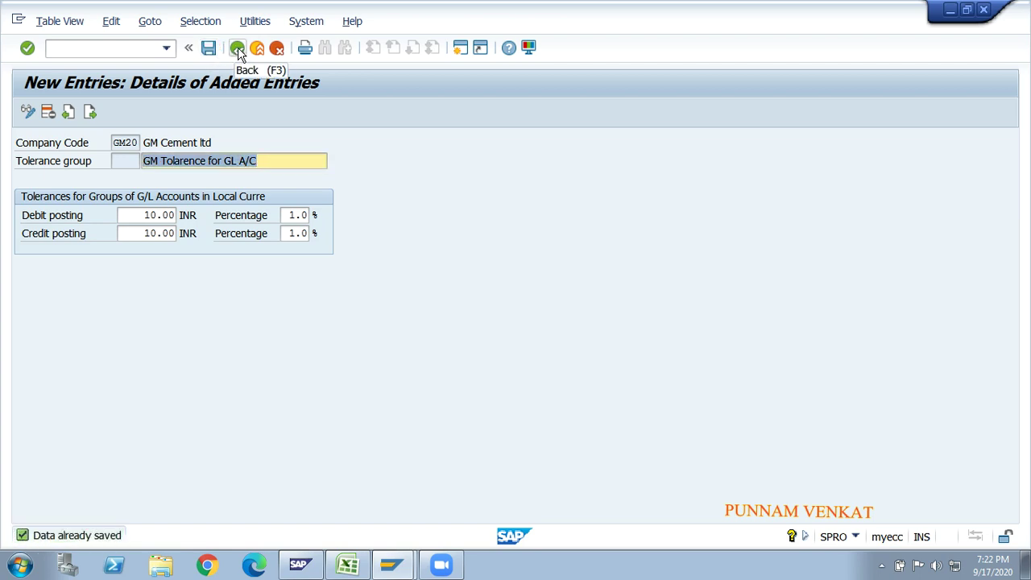
click(238, 49)
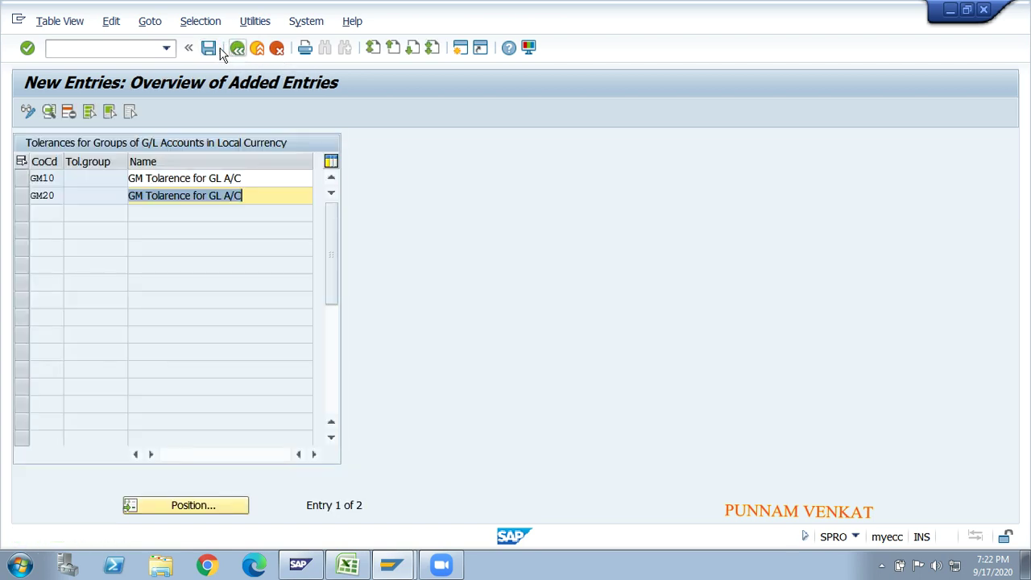
- Append '- GM10' and '- GM20' to the two tolerance group names and save them
click(213, 50)
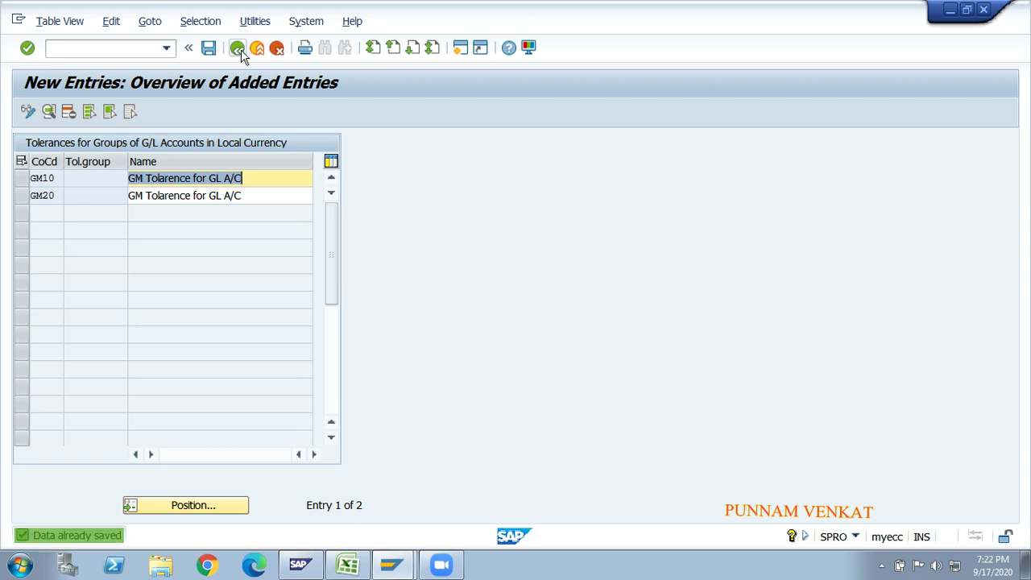
click(254, 176)
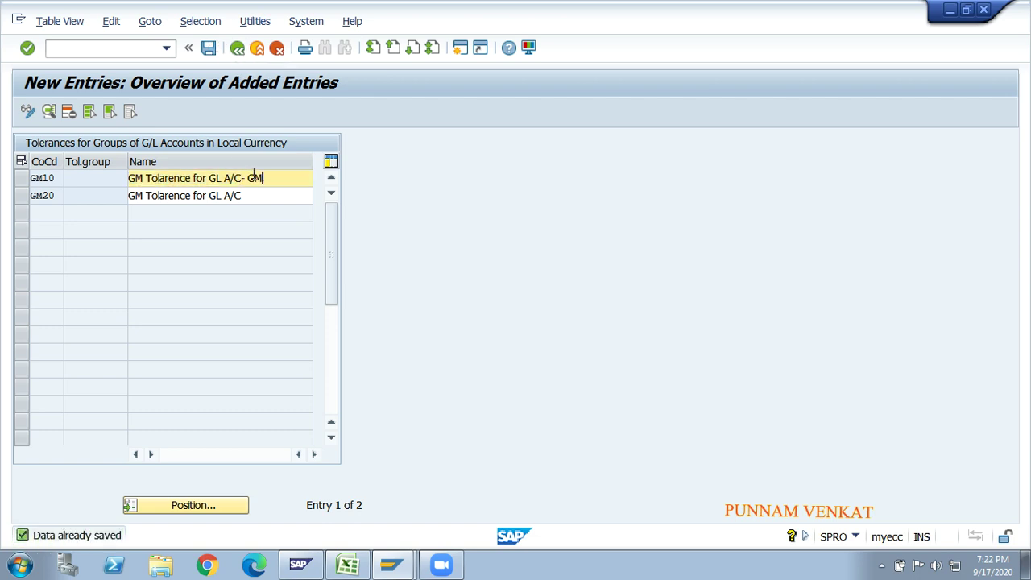
click(261, 195)
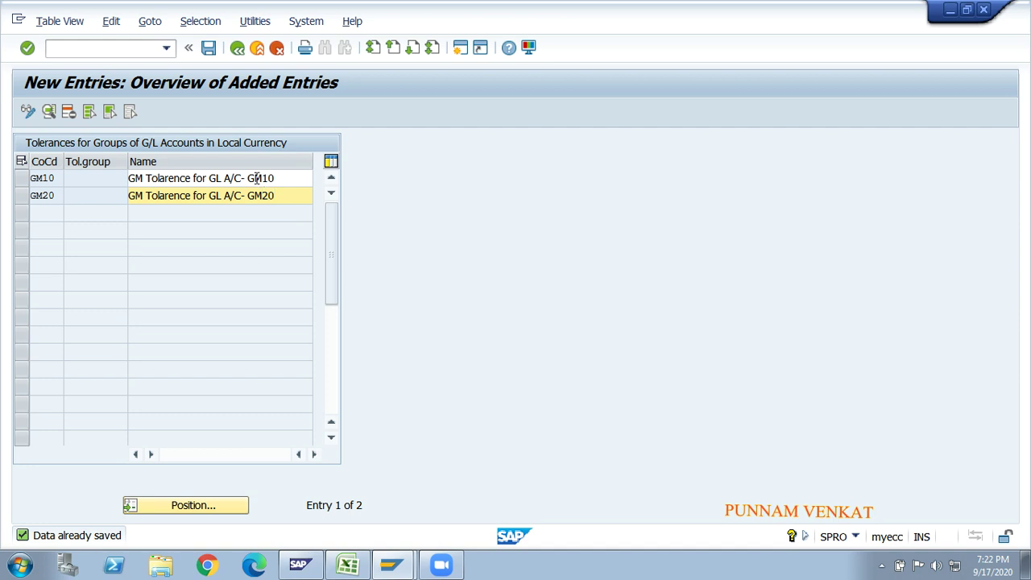
click(207, 49)
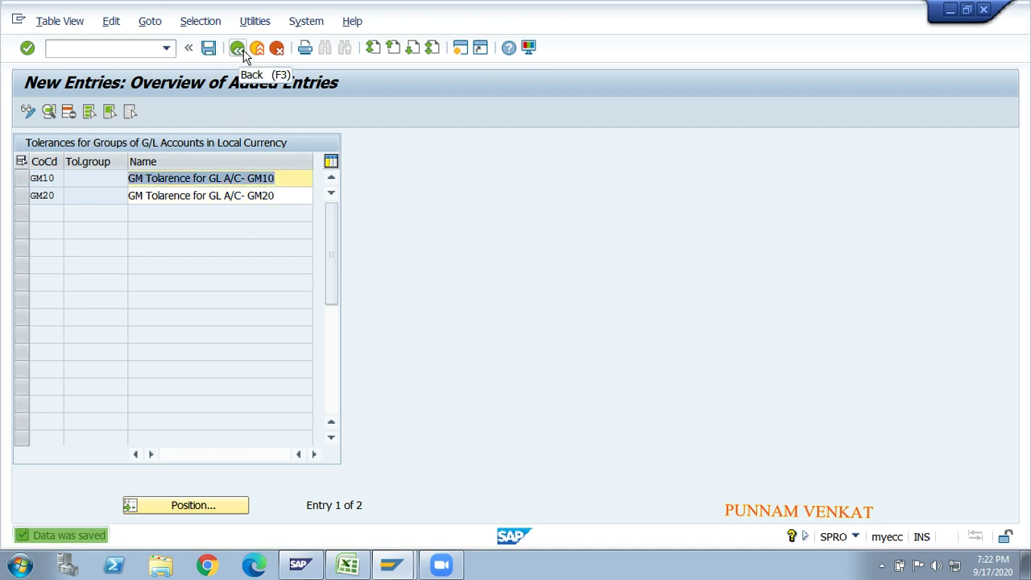
click(238, 49)
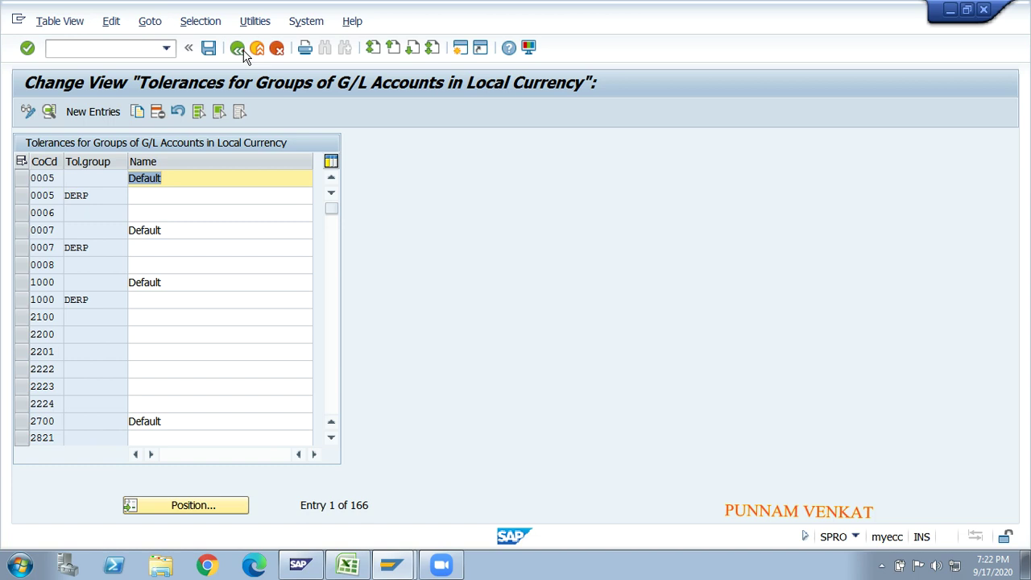
click(239, 49)
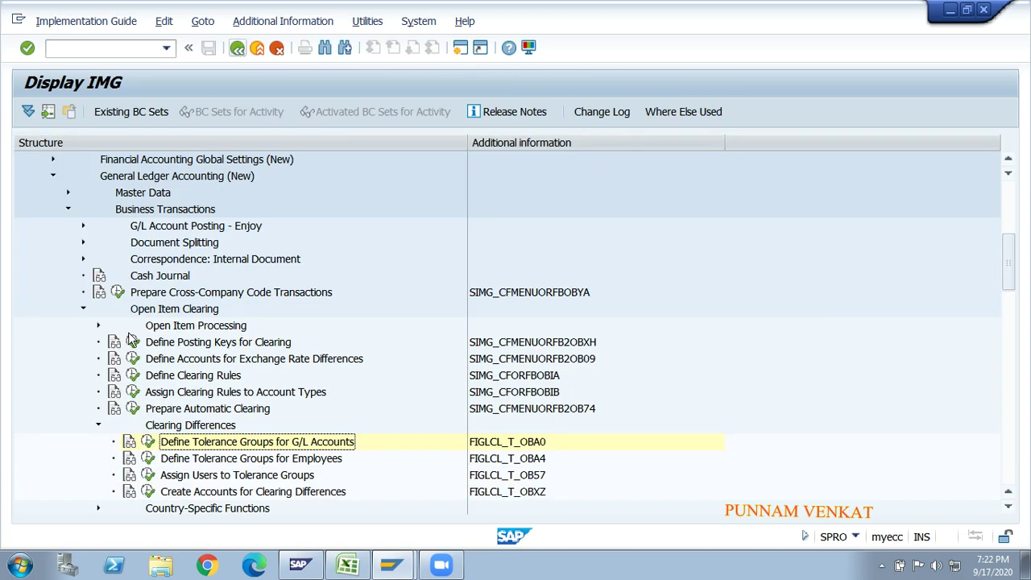
click(147, 441)
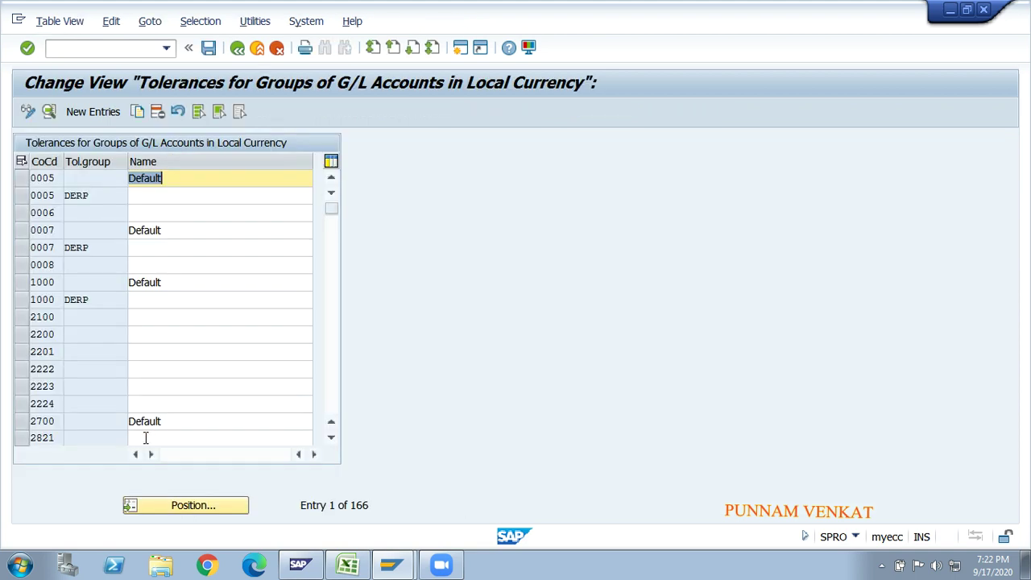
click(168, 504)
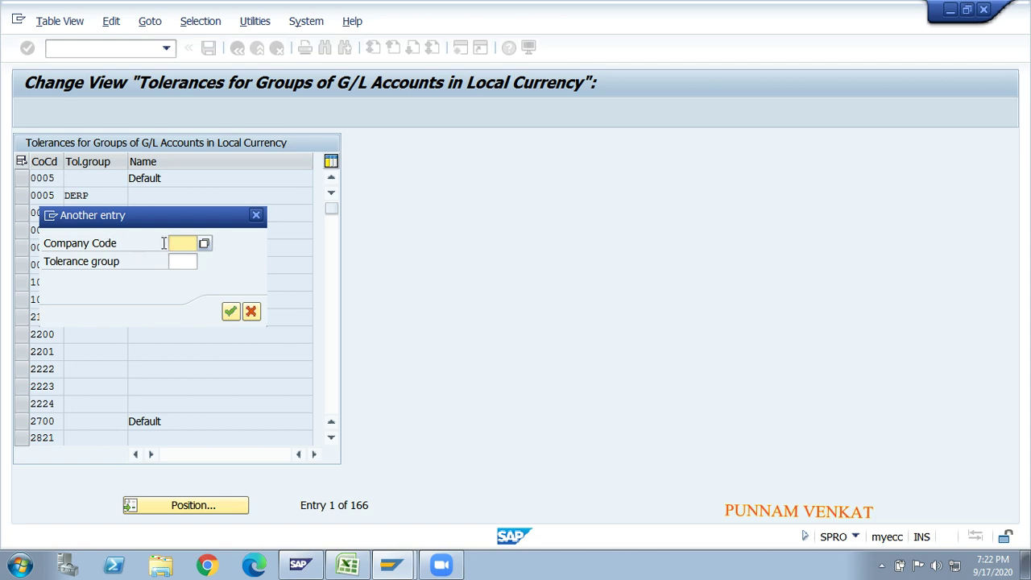
text(GM10)
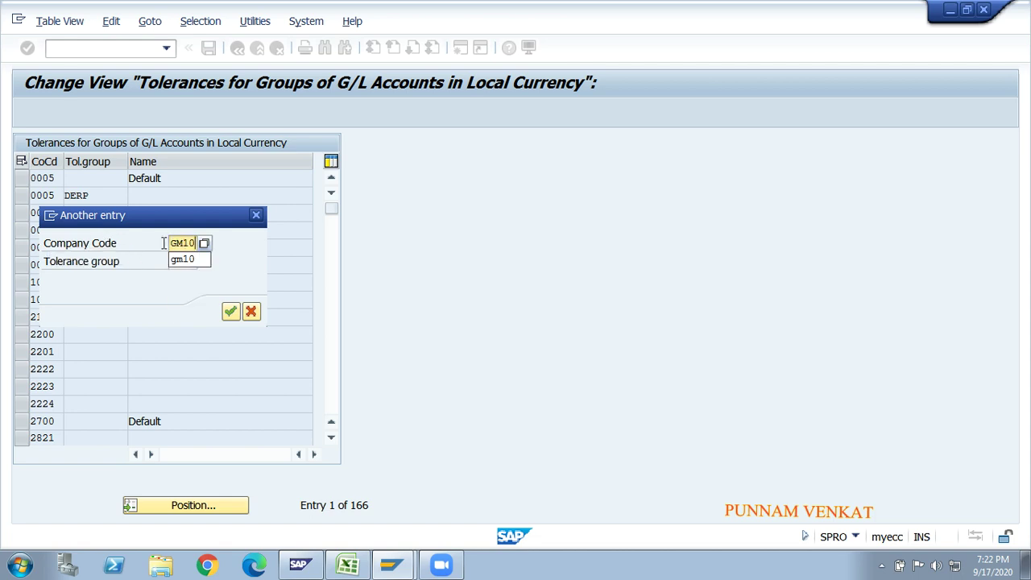
click(235, 316)
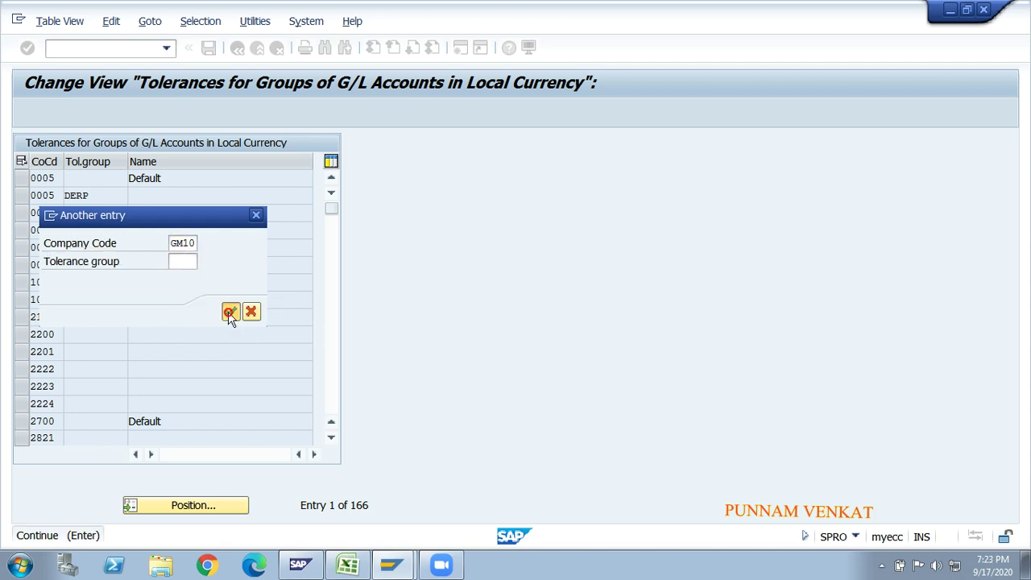
click(23, 182)
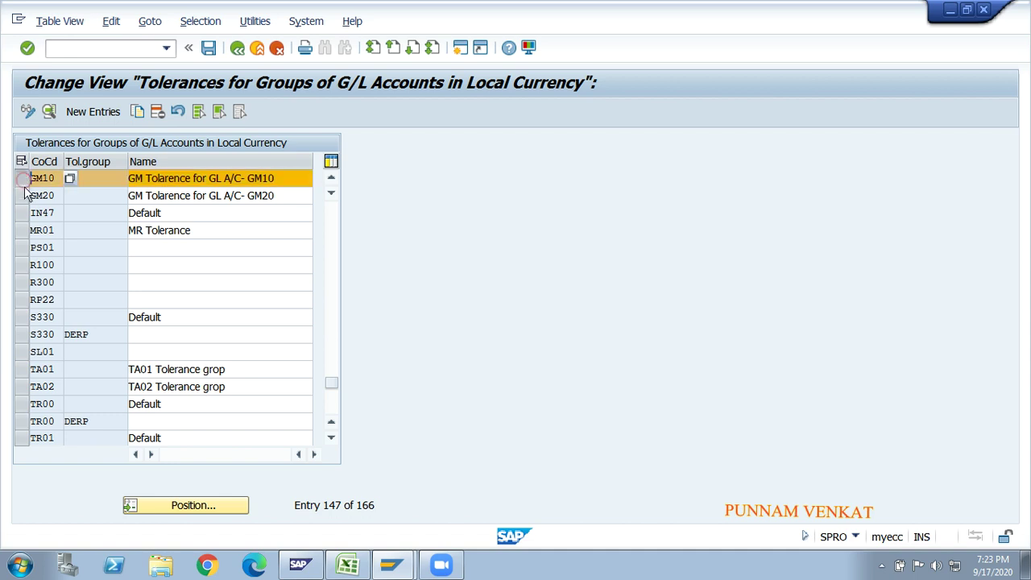
click(25, 194)
click(26, 181)
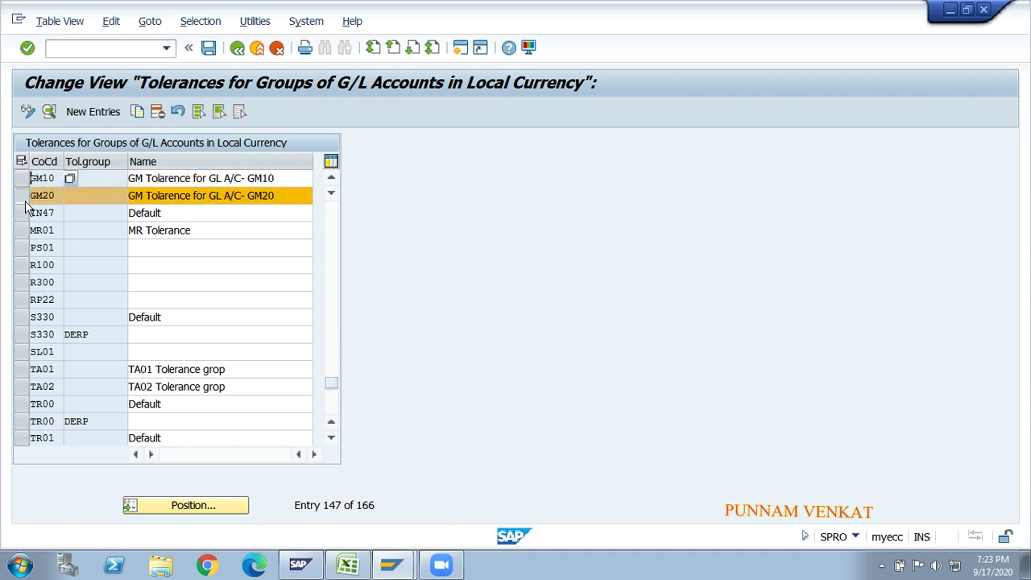
click(25, 195)
click(25, 179)
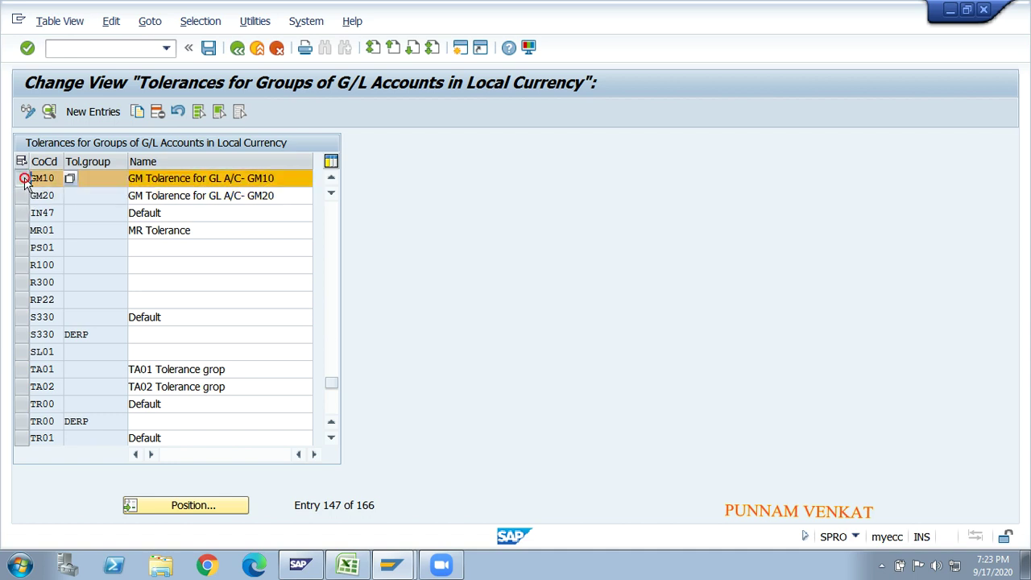
click(49, 112)
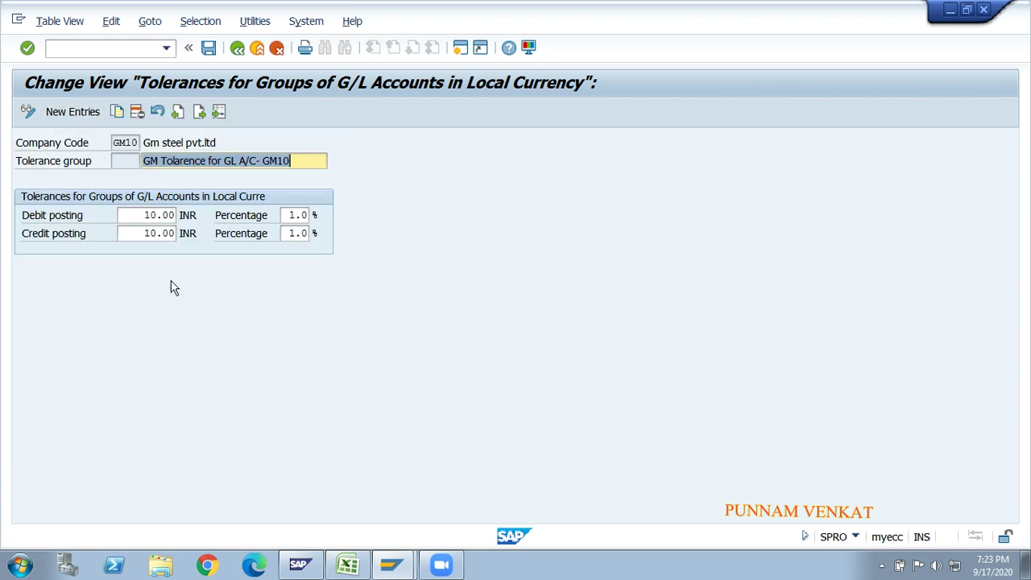
click(237, 49)
click(237, 48)
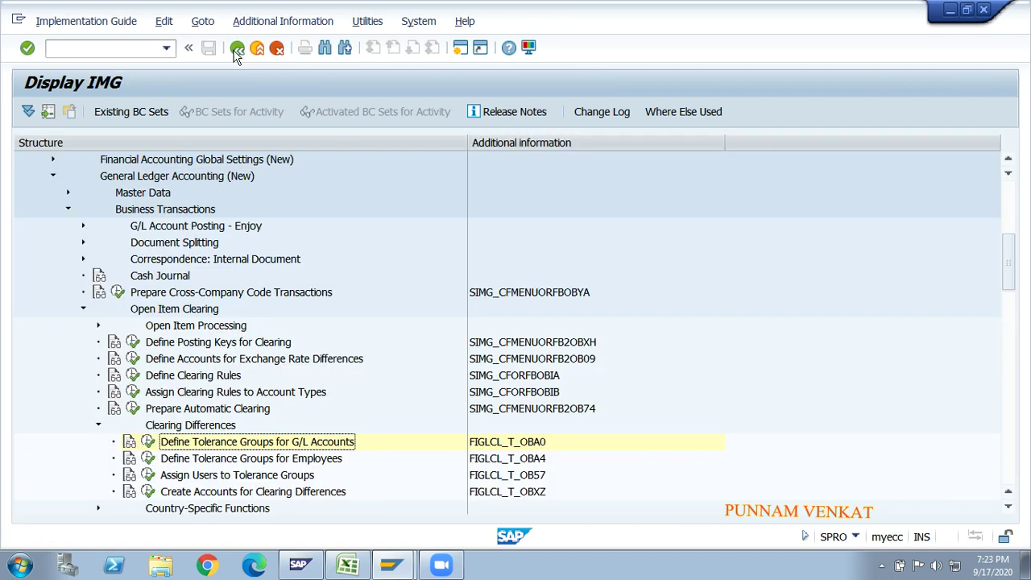
click(211, 458)
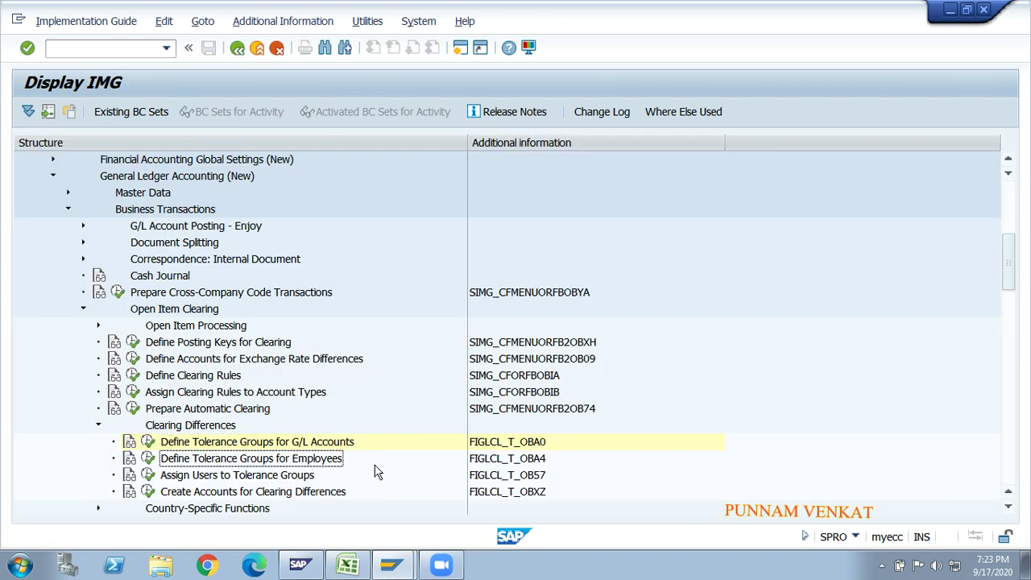
- Set the step 12 heading in A63 to No Fill, then select step 13 in A67
key(alt+Tab)
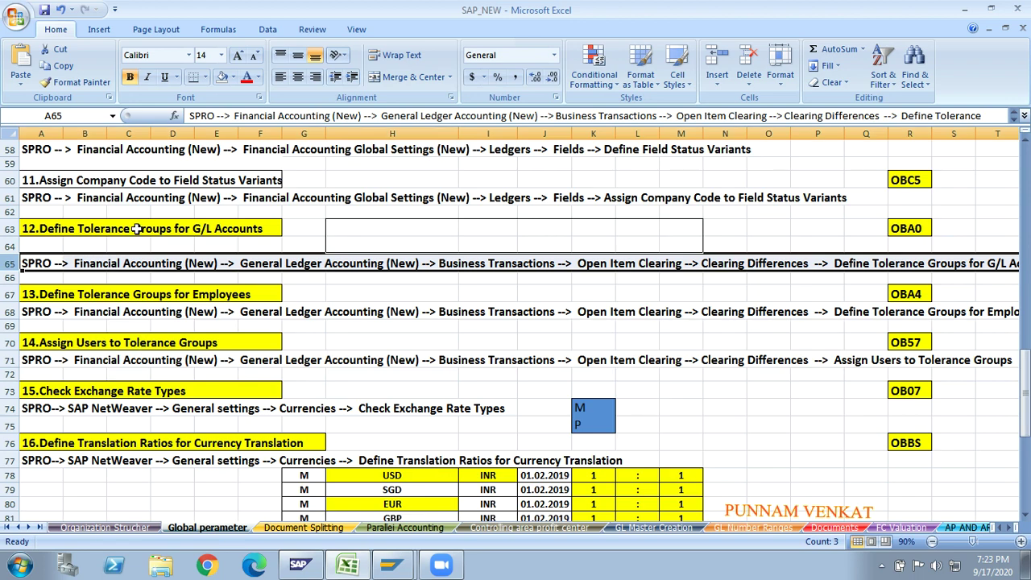
click(135, 230)
click(220, 77)
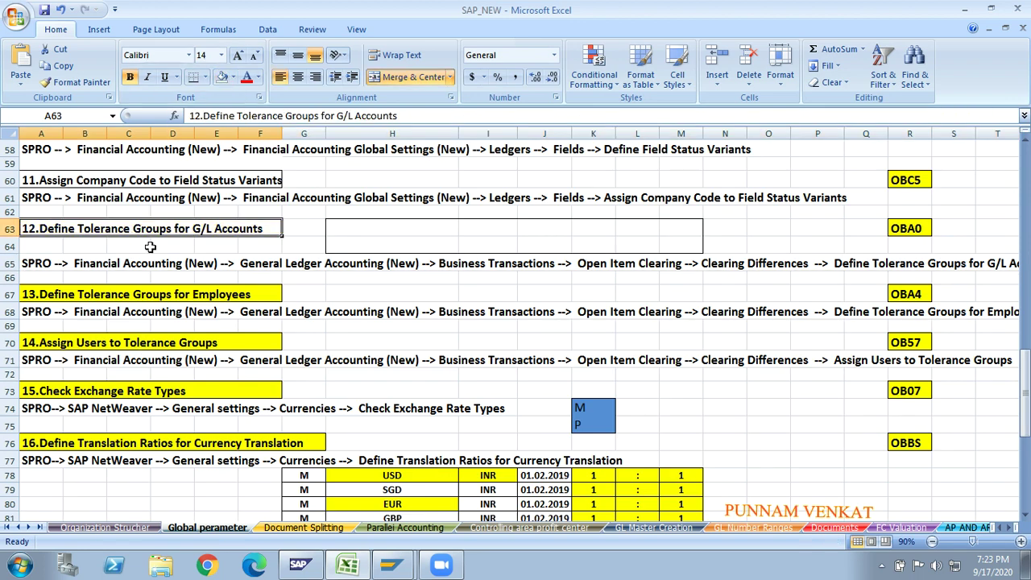
click(75, 297)
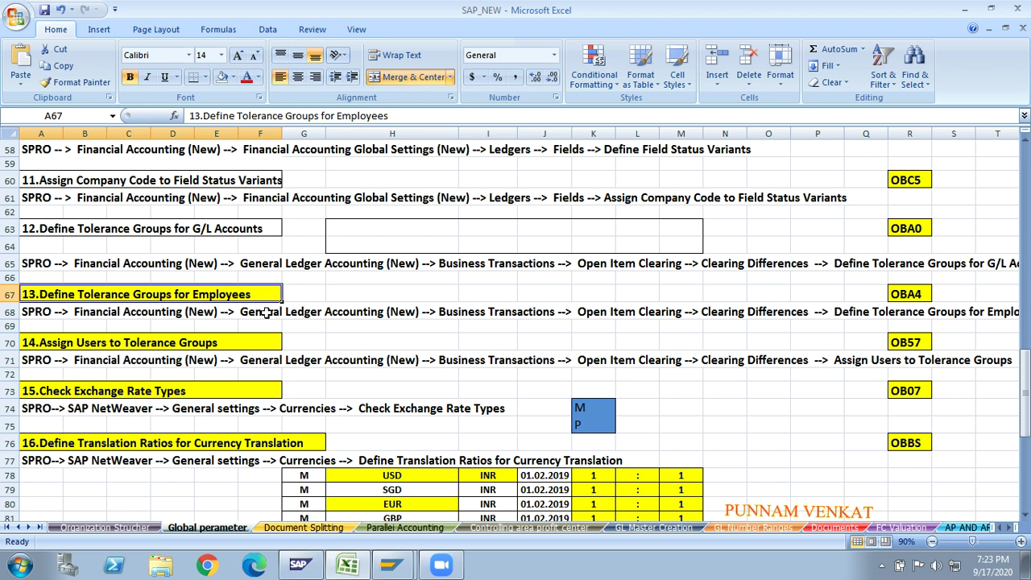
click(306, 315)
click(140, 294)
key(alt+Tab)
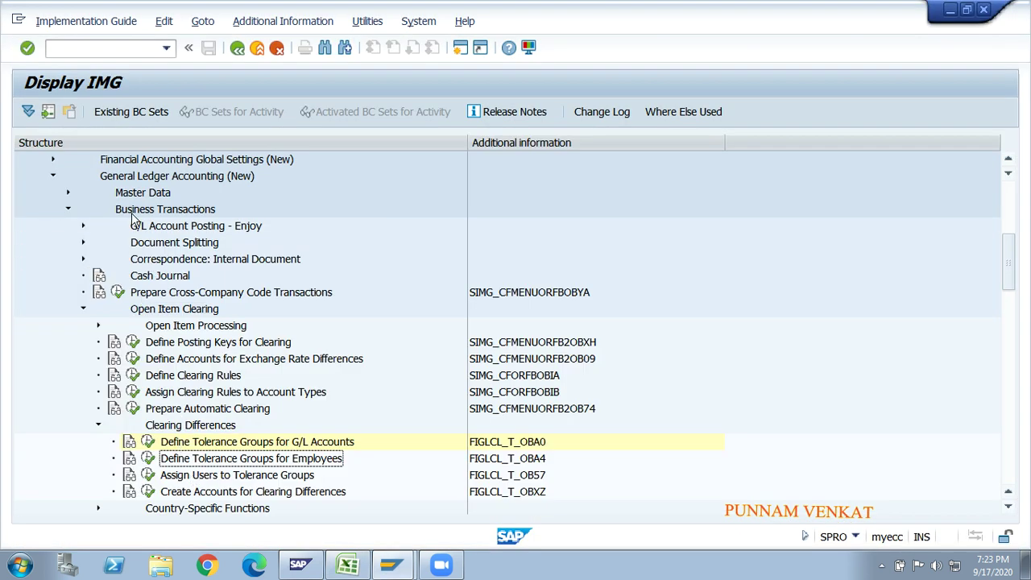
click(1008, 159)
click(1008, 159)
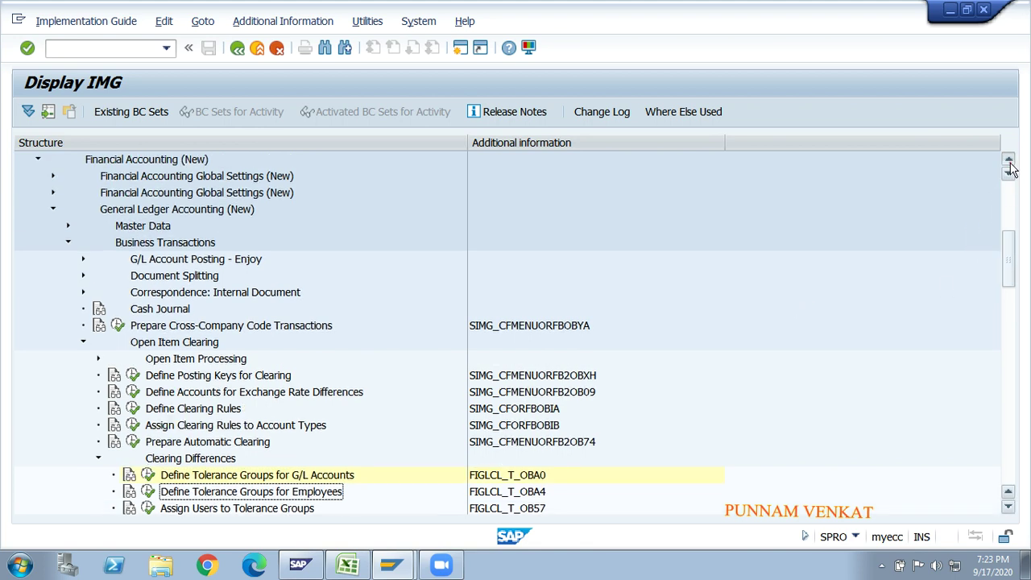
click(171, 177)
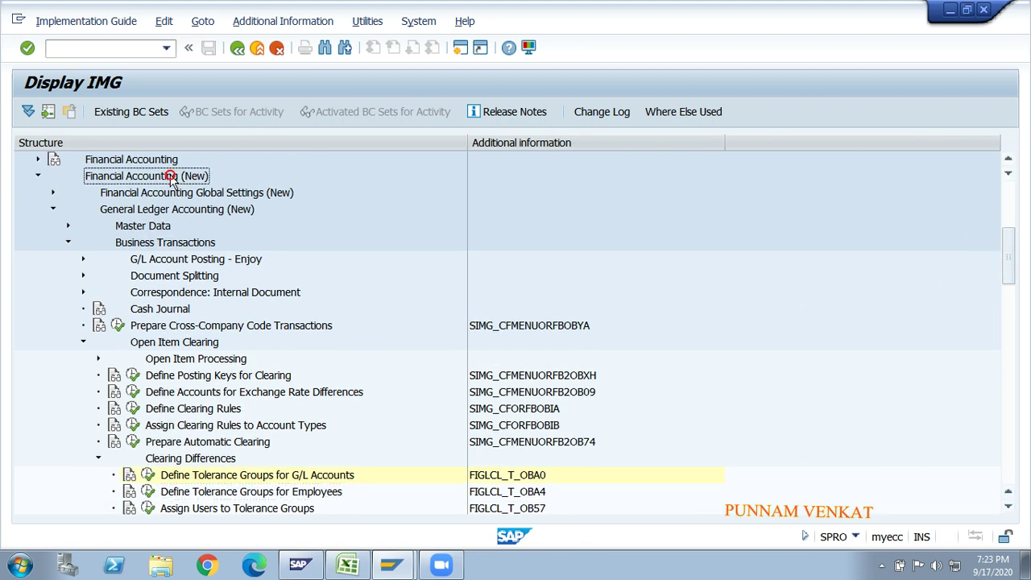
click(155, 209)
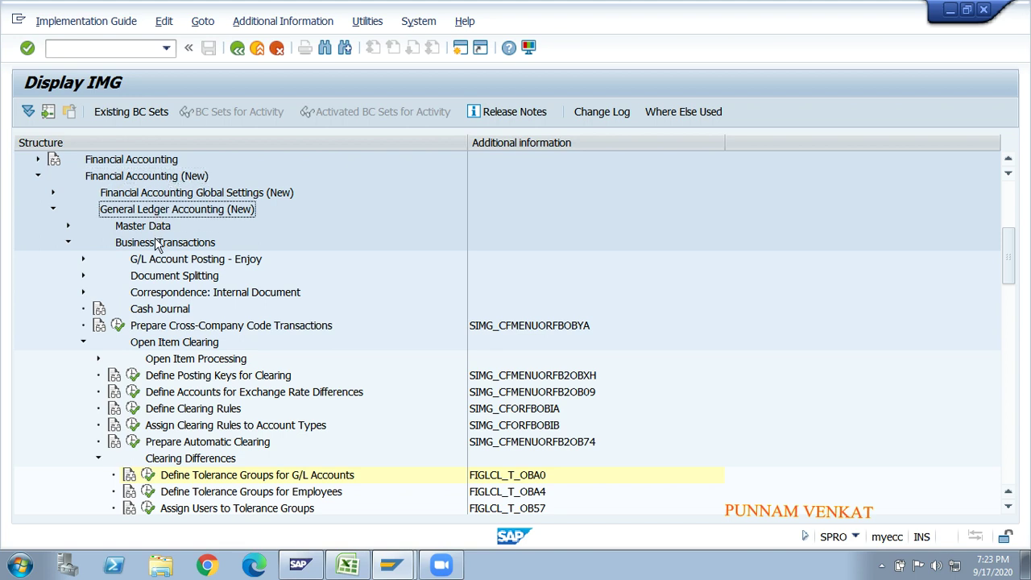
click(158, 243)
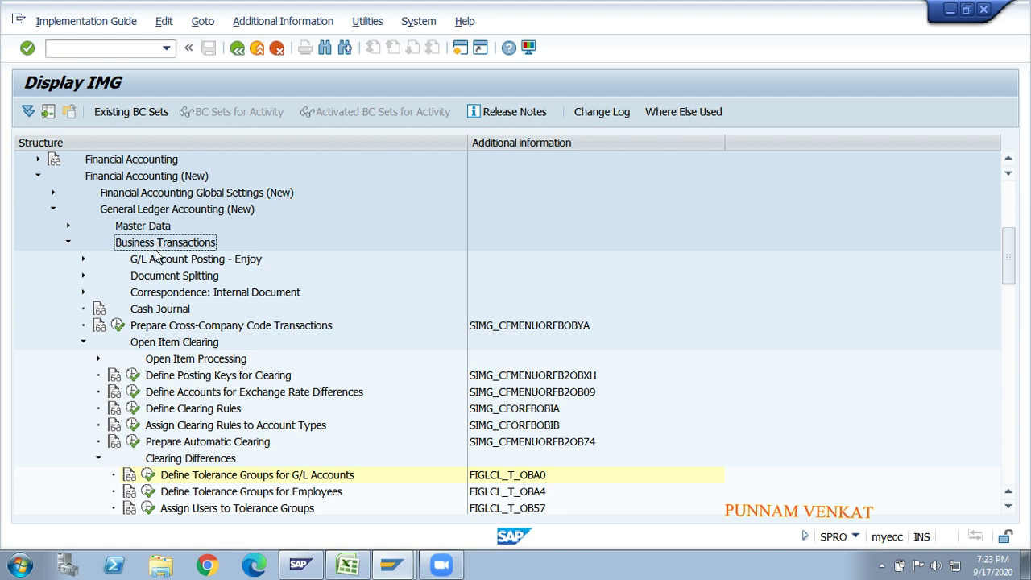
click(154, 347)
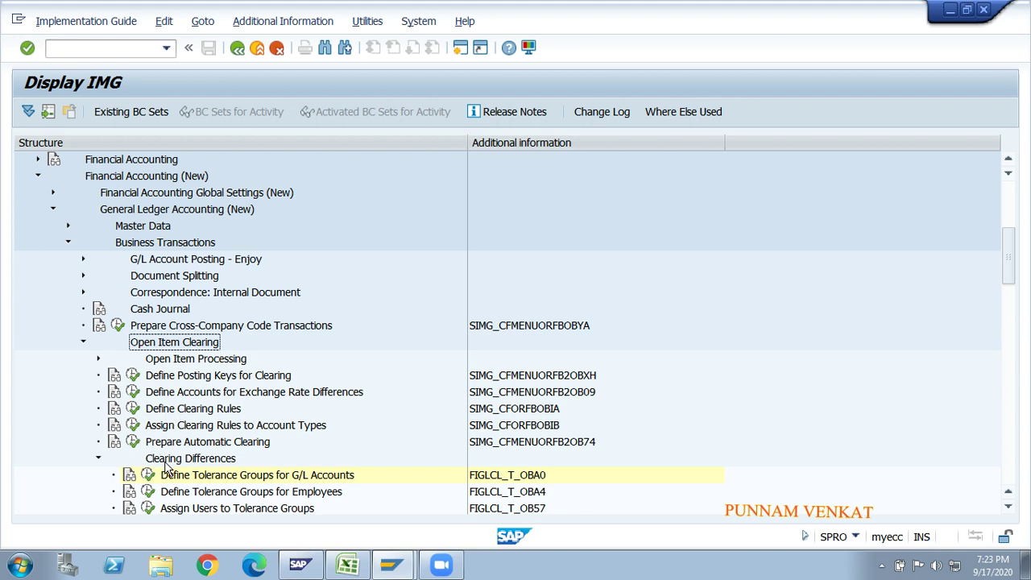
click(198, 462)
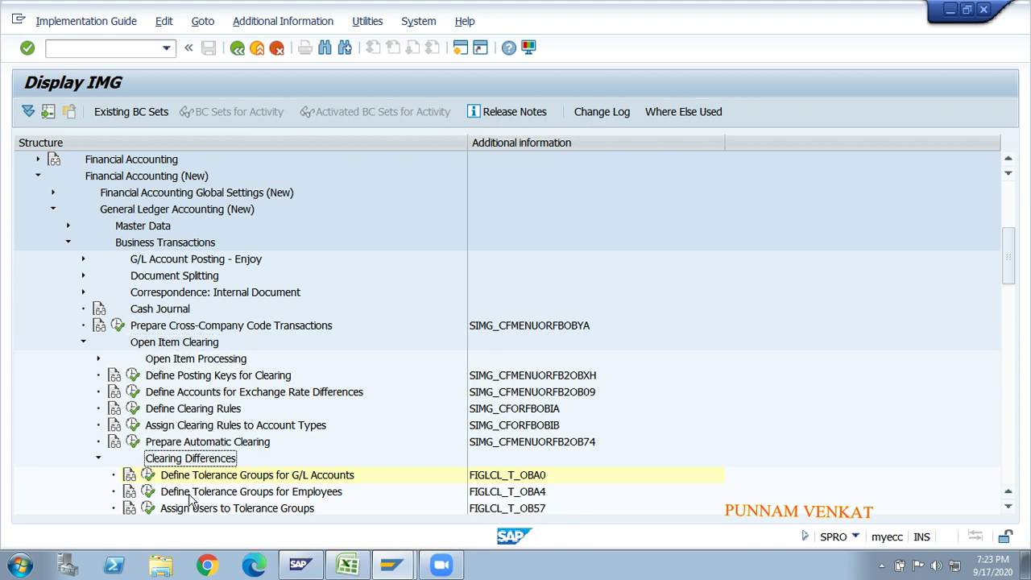
click(190, 495)
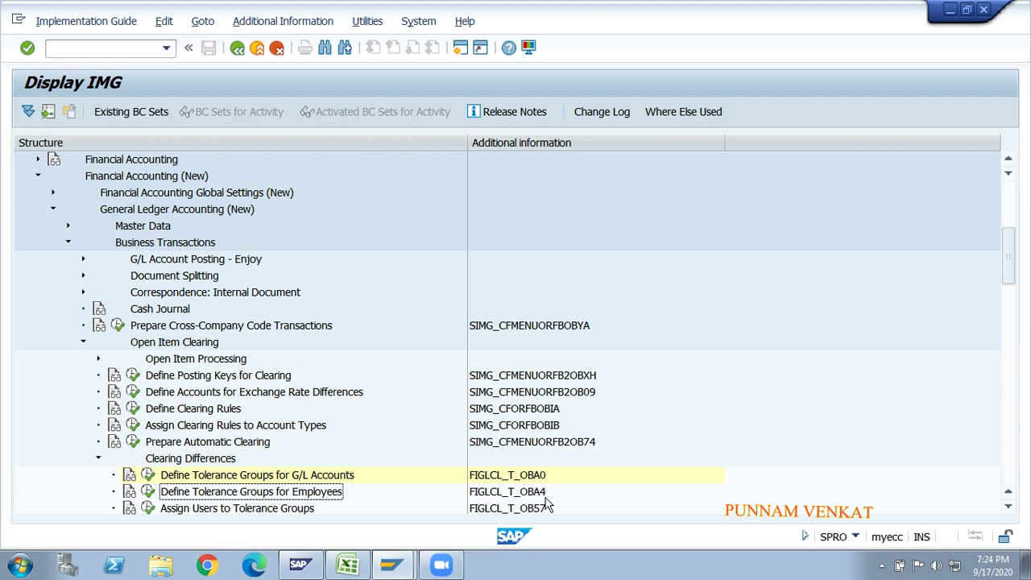
- Add a new employee tolerance group entry for company code GM10
click(149, 492)
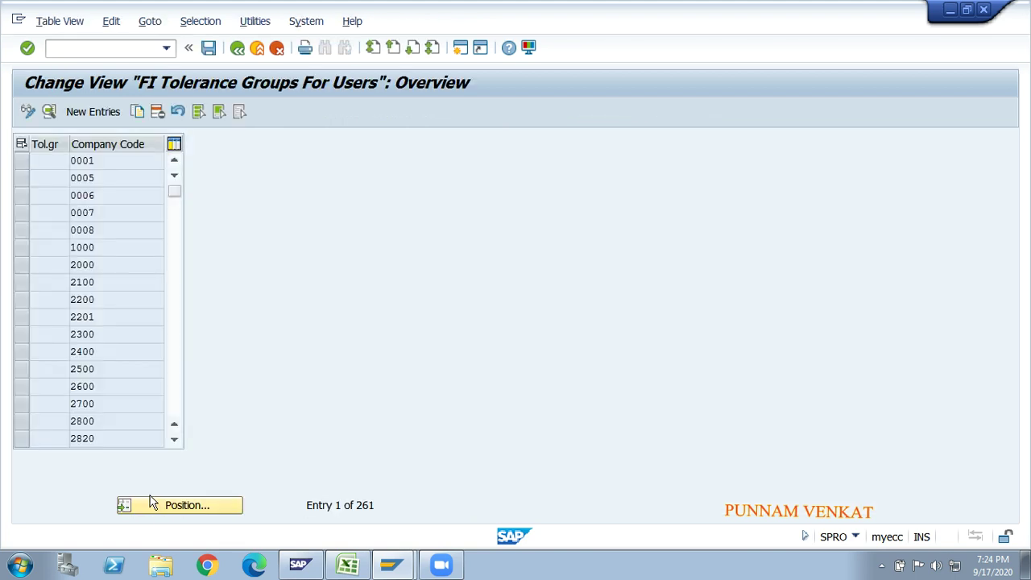
click(91, 113)
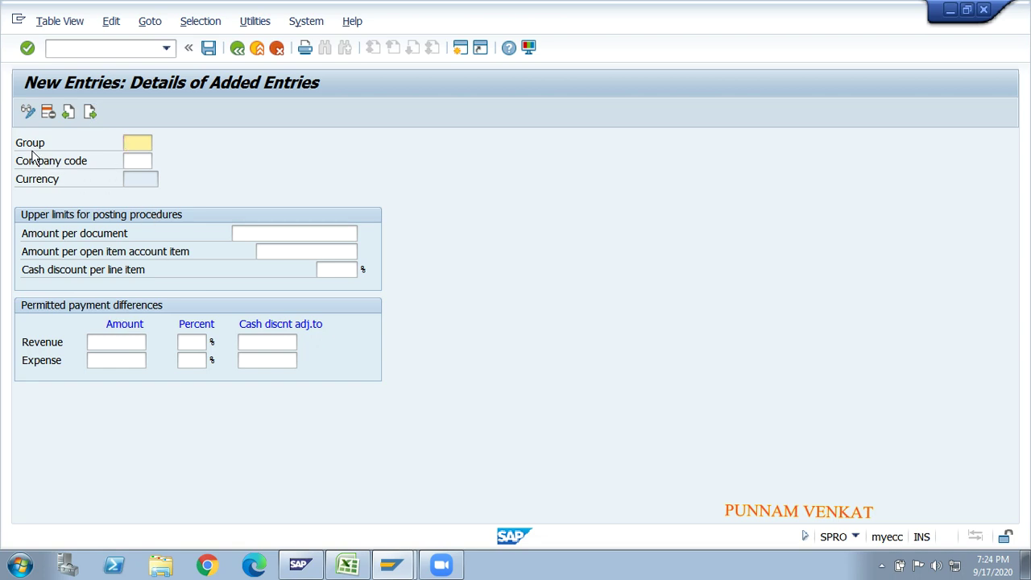
click(134, 161)
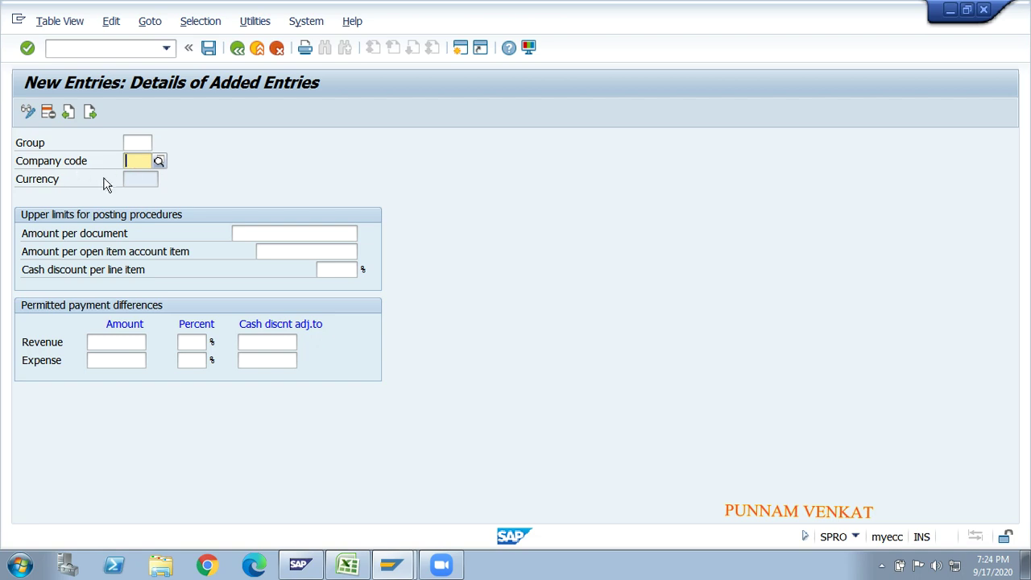
text(GM)
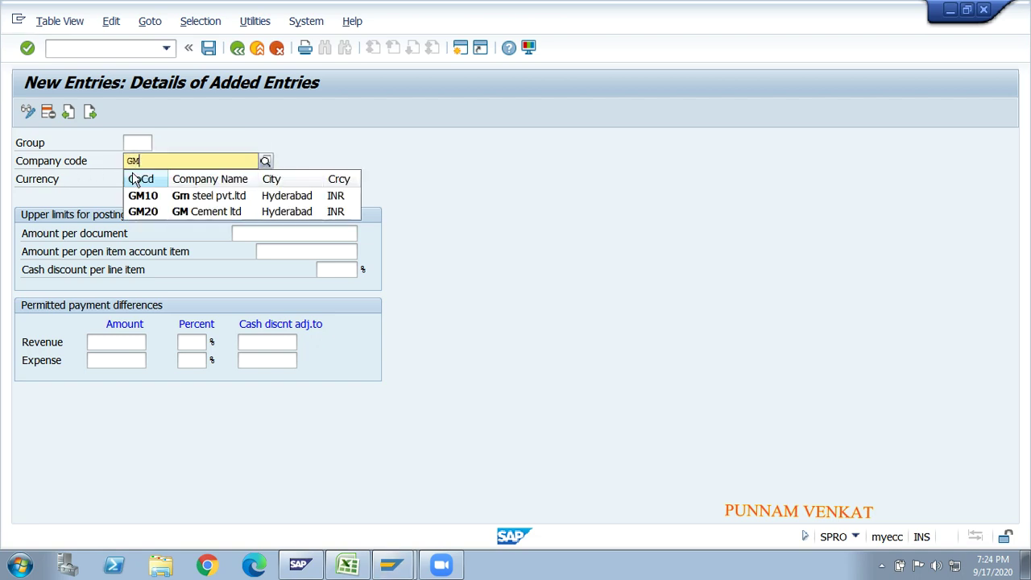
text(10)
key(Return)
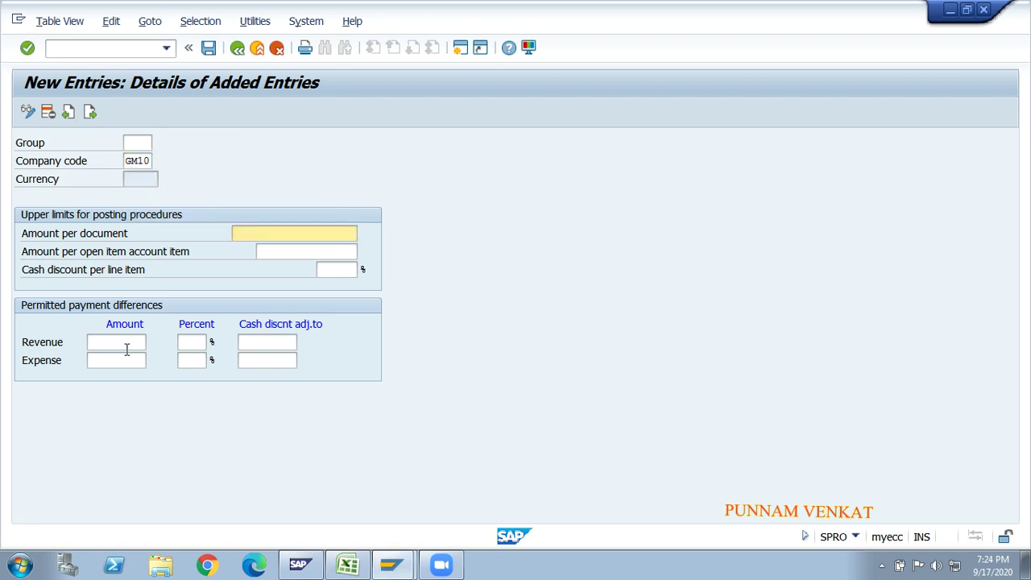
- Enter 10.00 and 1% as the revenue payment difference limits
click(118, 345)
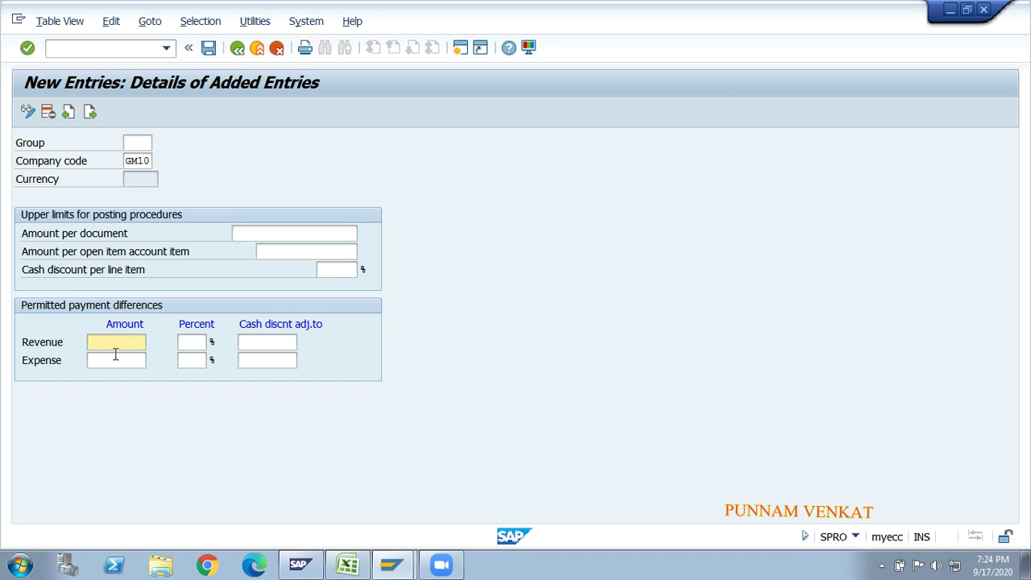
key(Tab)
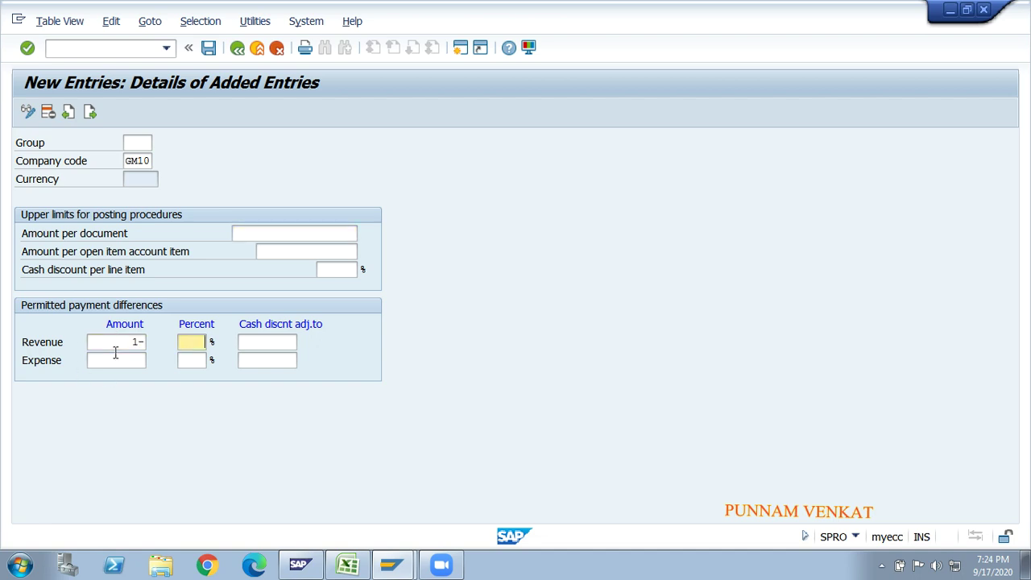
key(shift+Tab)
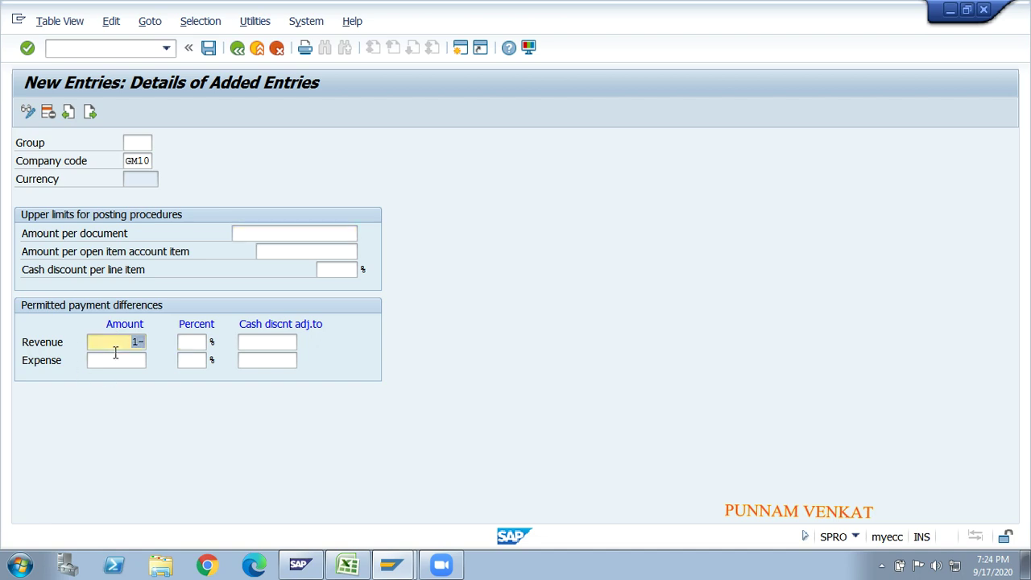
text(10)
key(Tab)
text(1)
key(Tab)
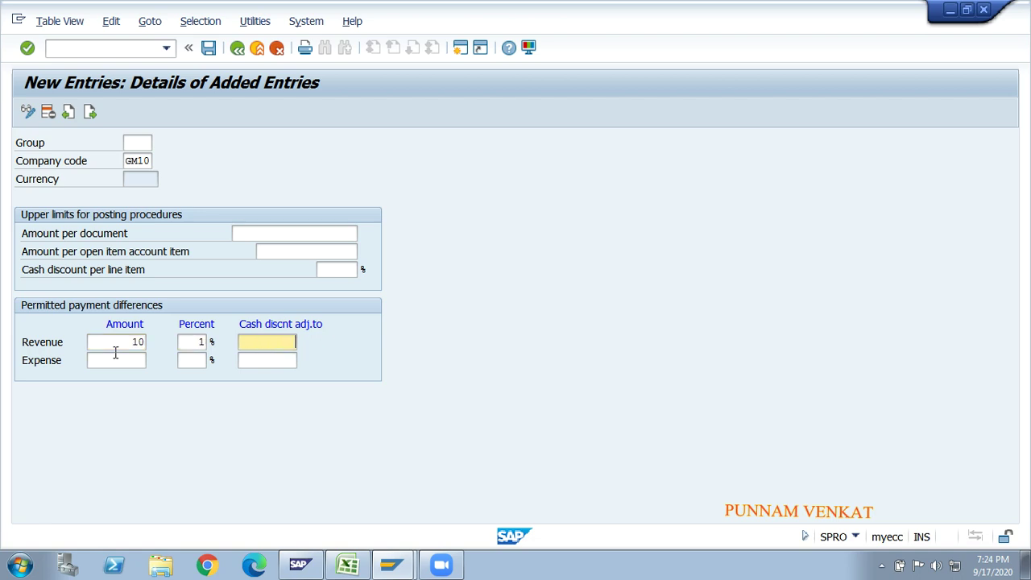
key(Tab)
key(Tab)
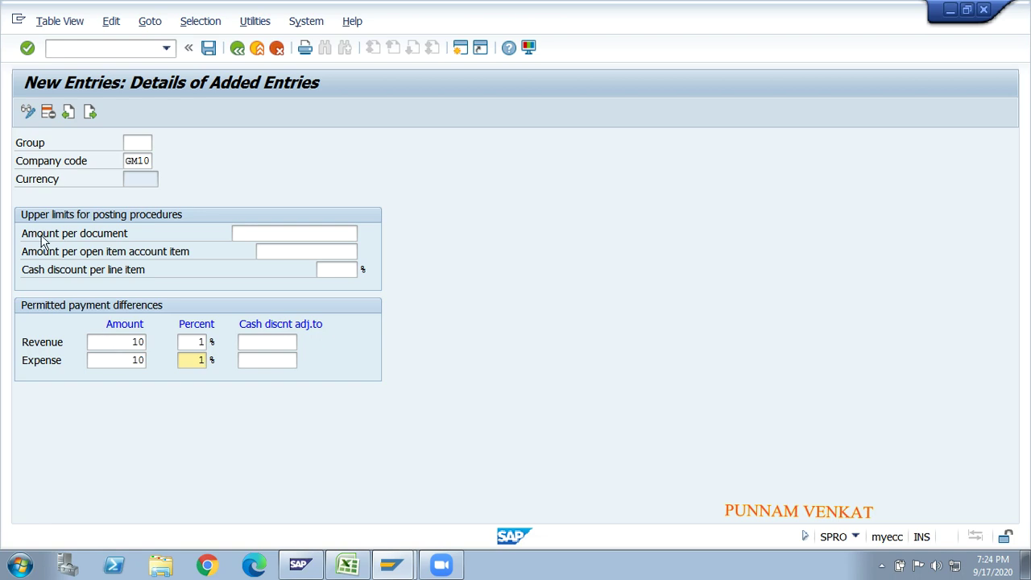
- Set the 99,999,999.00 per-document and 9,999,999,999.00 per-open-item limits and validate
click(286, 232)
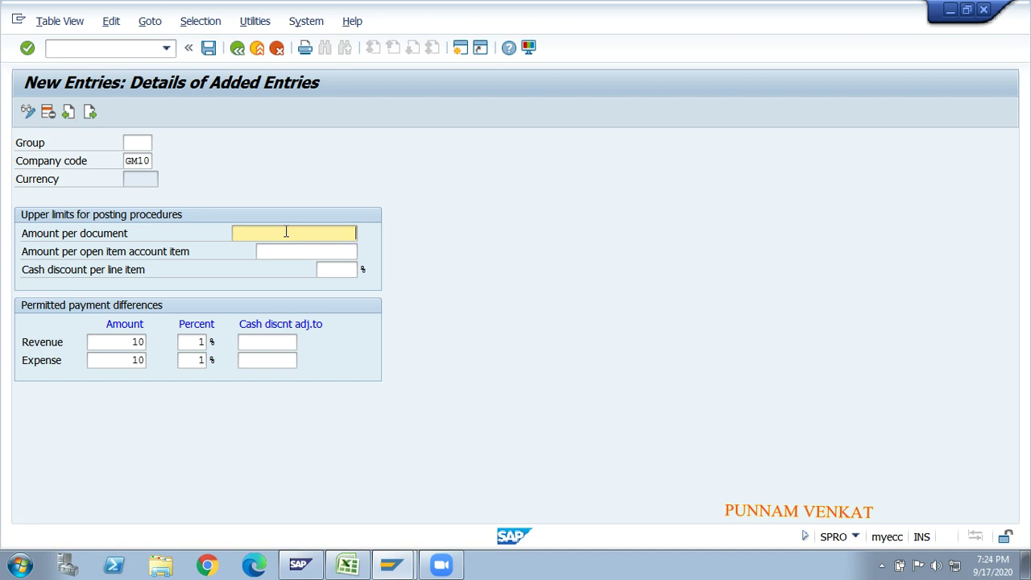
key(BackSpace)
key(BackSpace)
key(BackSpace)
text(99)
key(Tab)
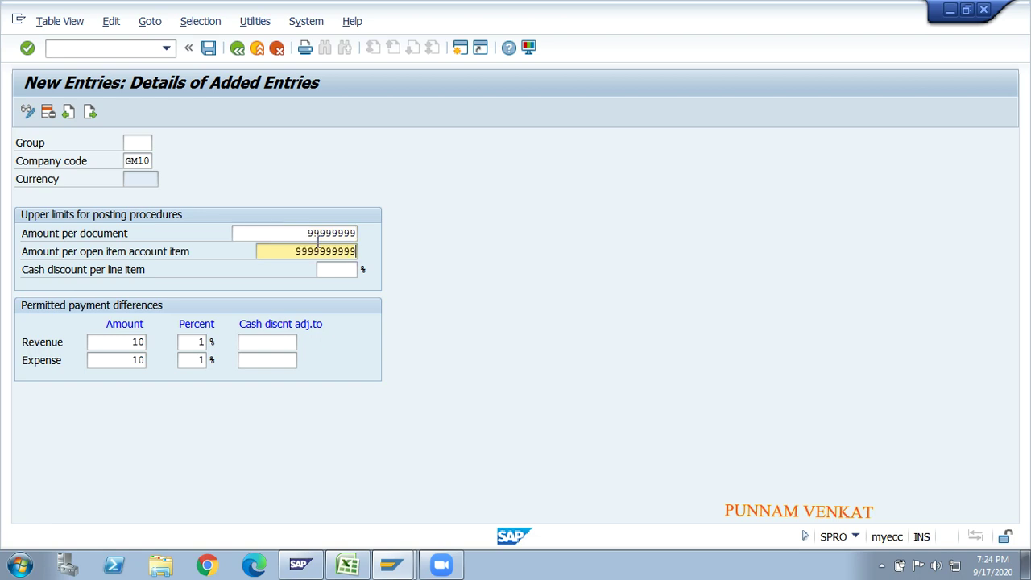
key(Return)
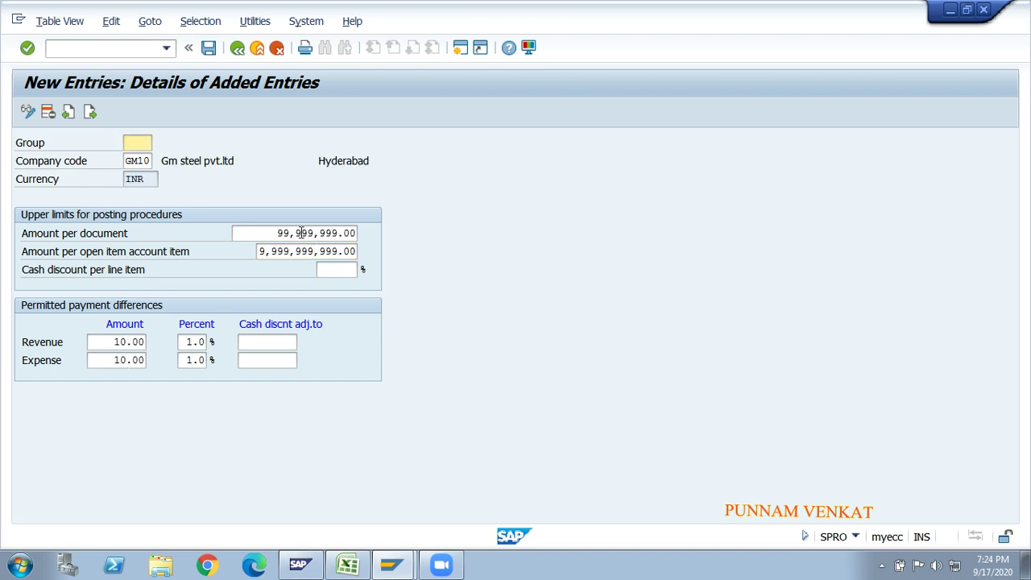
click(297, 233)
click(299, 251)
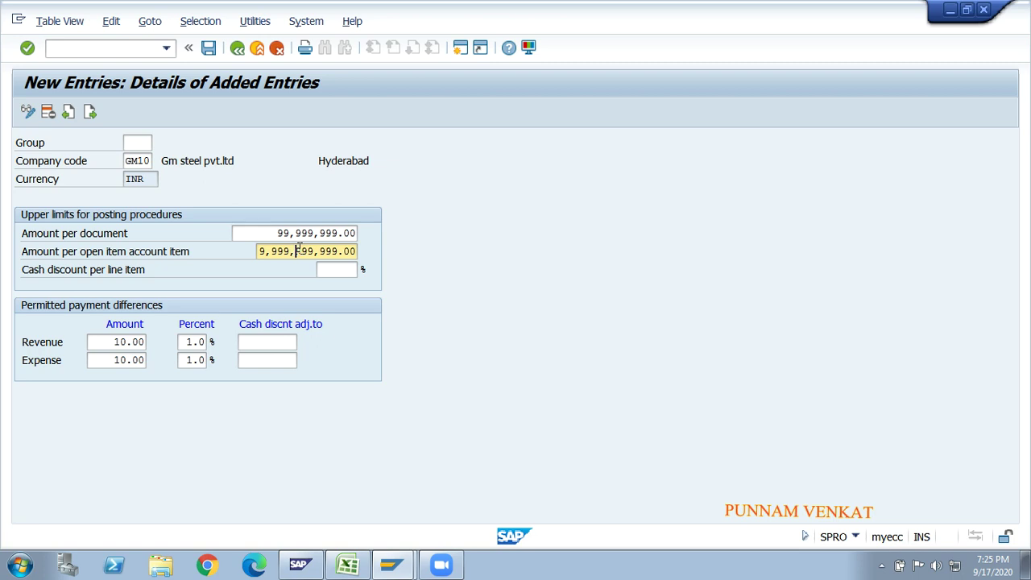
click(300, 232)
click(307, 251)
click(289, 233)
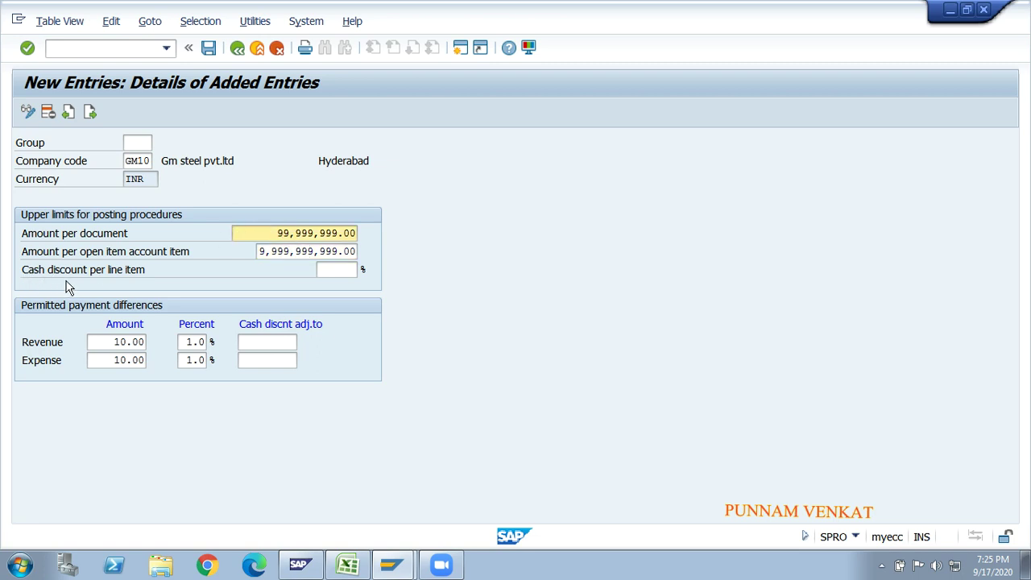
click(338, 269)
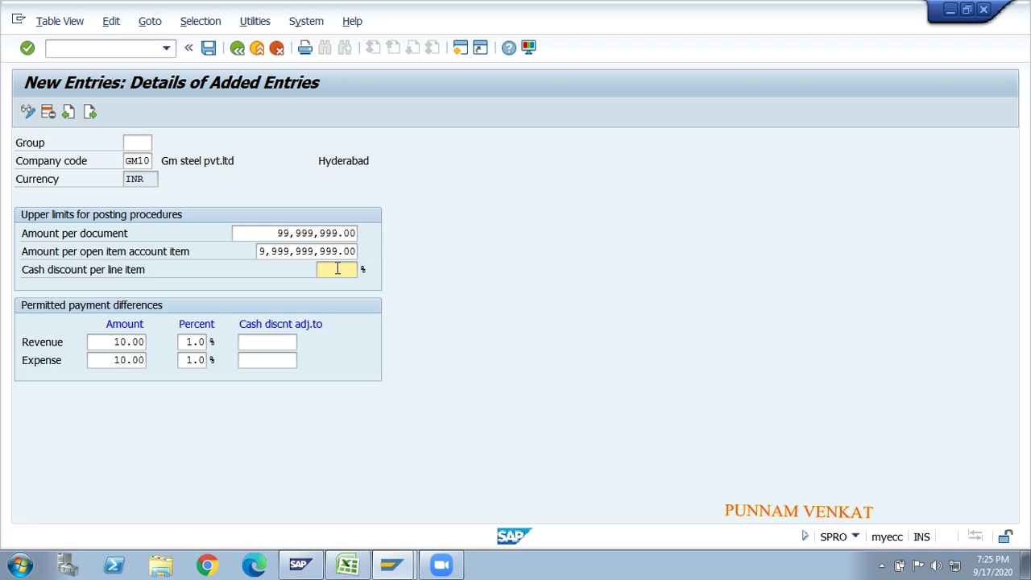
text(1)
key(BackSpace)
text(2)
key(BackSpace)
key(BackSpace)
text(20)
key(BackSpace)
key(BackSpace)
click(120, 341)
click(118, 360)
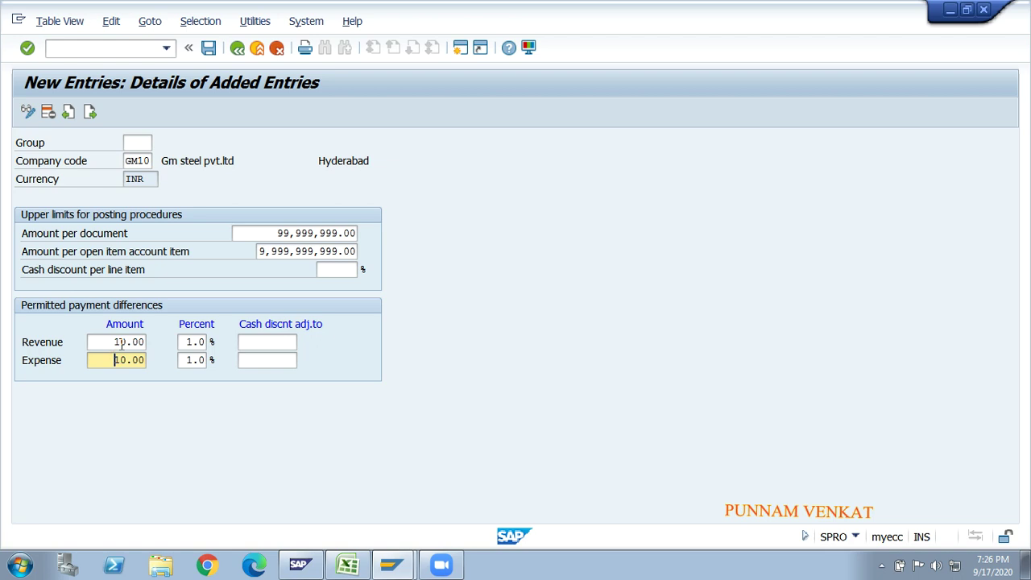
click(122, 342)
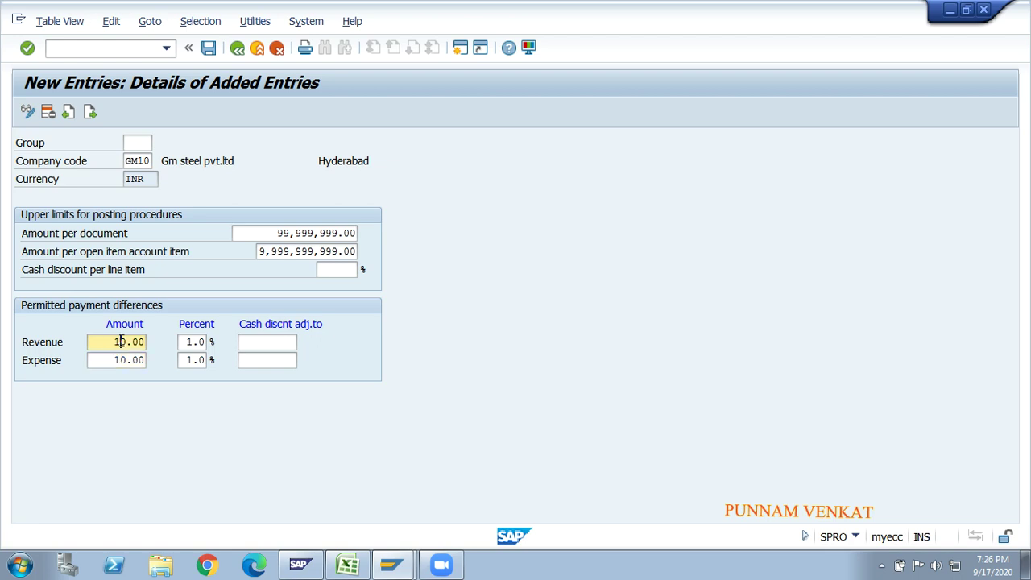
click(189, 342)
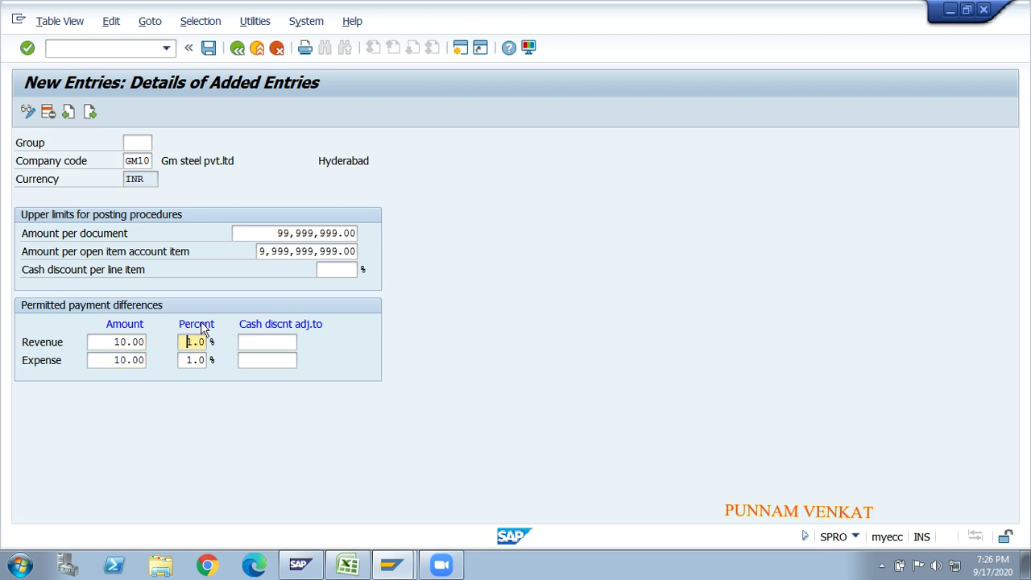
click(140, 361)
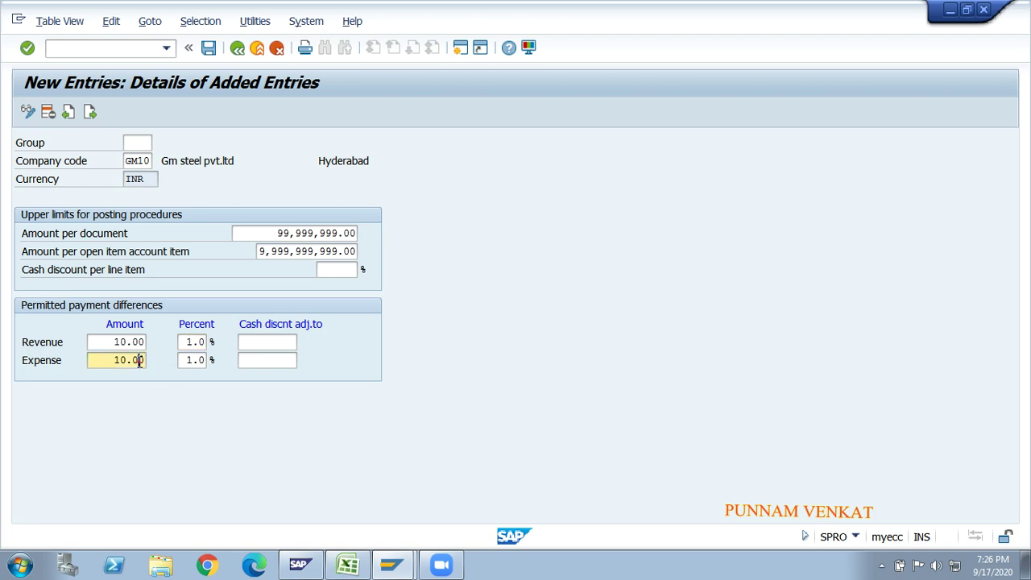
click(194, 360)
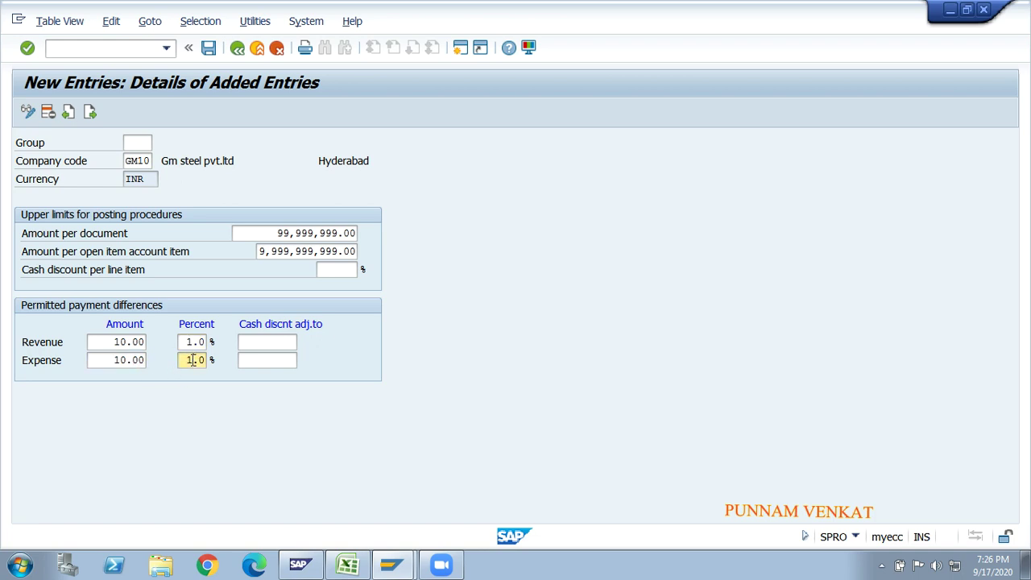
click(139, 343)
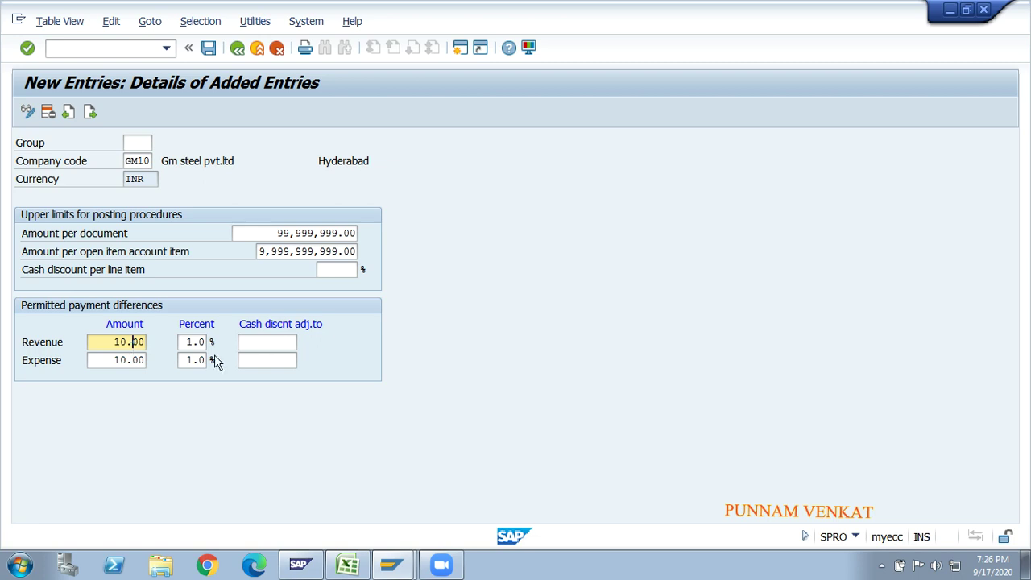
- Save the GM10 employee tolerance entry under the customizing request and open a blank entry
click(210, 49)
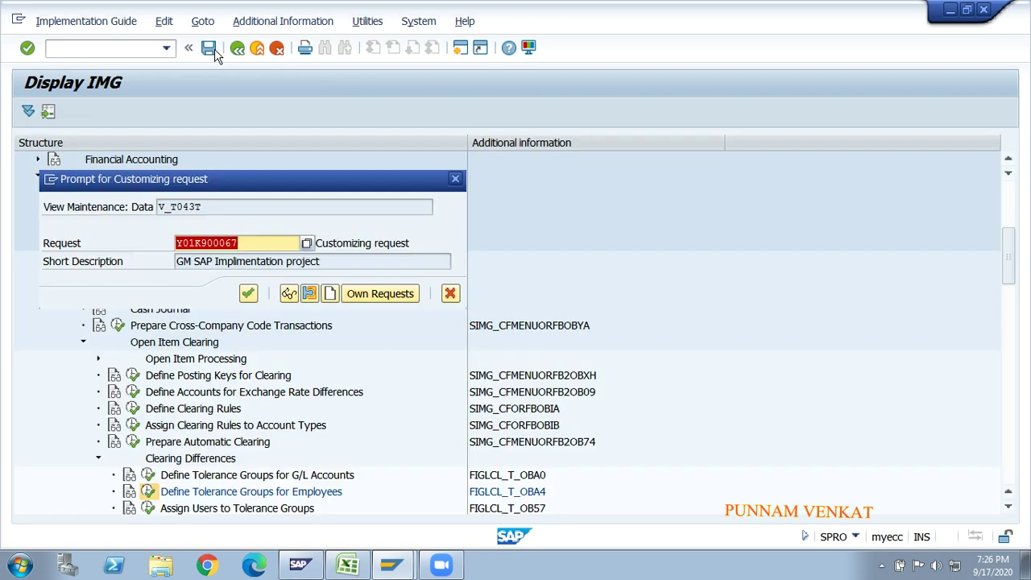
click(248, 293)
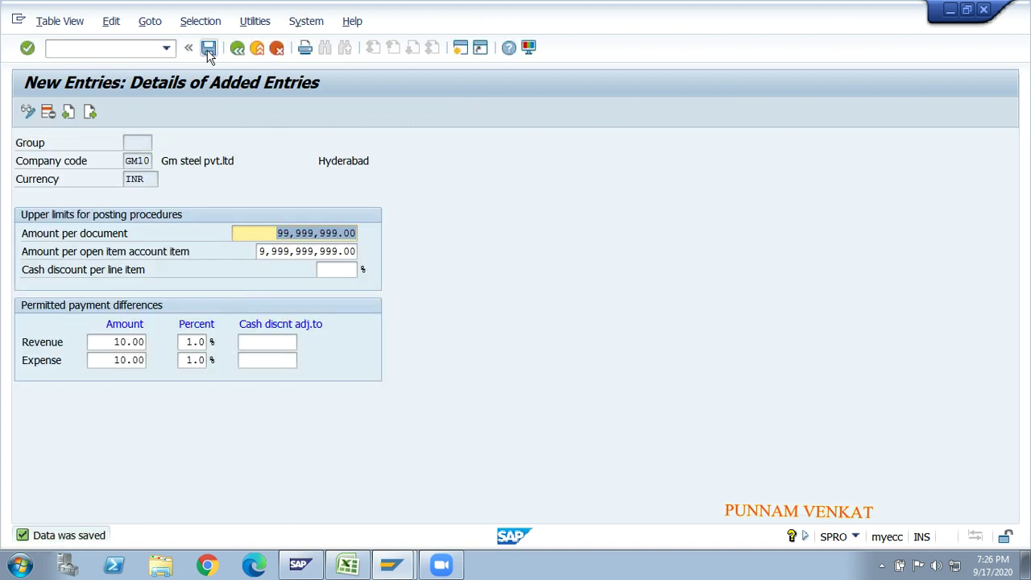
click(207, 50)
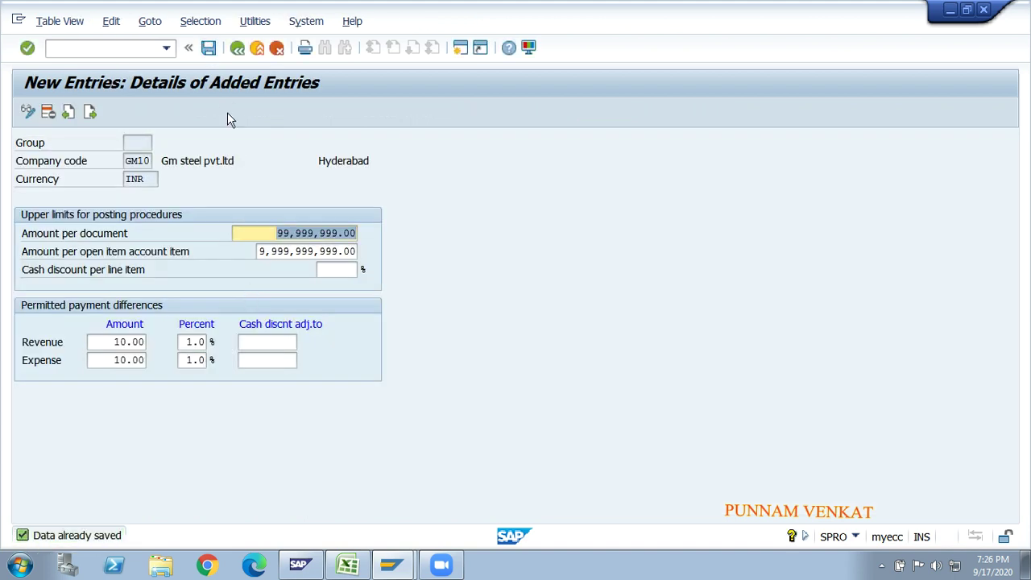
click(89, 113)
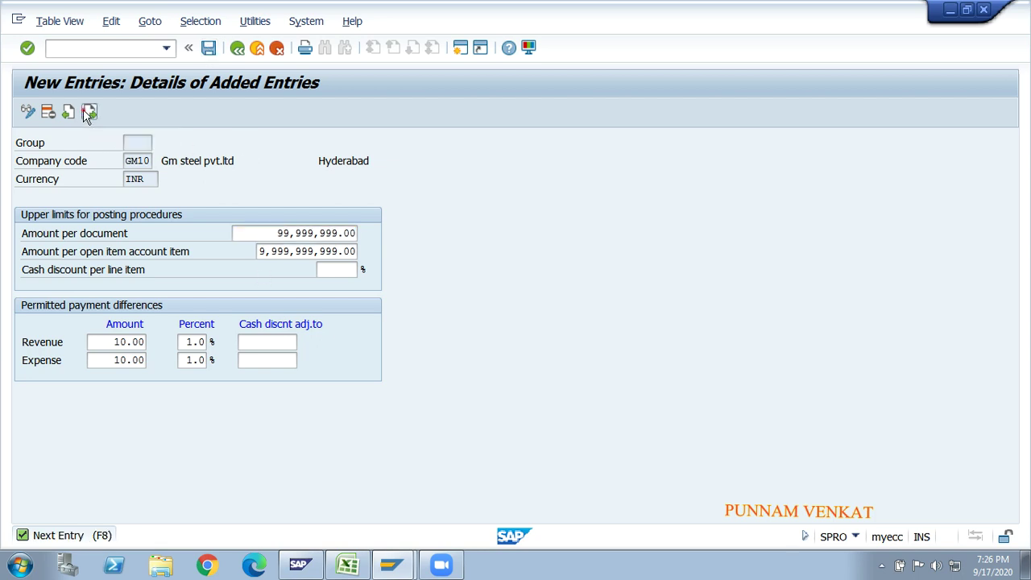
- Enter company code GM20 with per-document and per-open-item limits filled from history
click(148, 163)
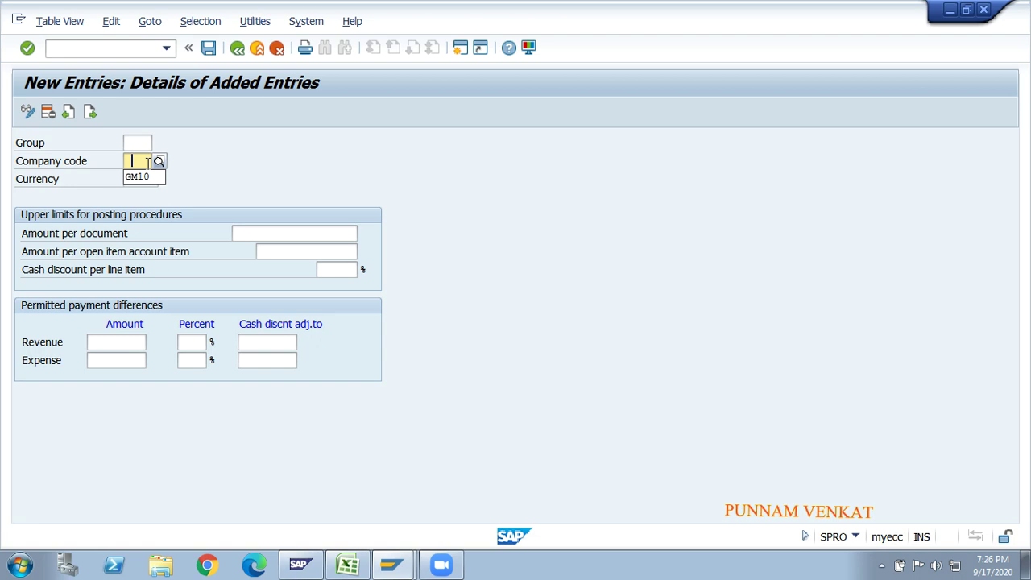
text(GM)
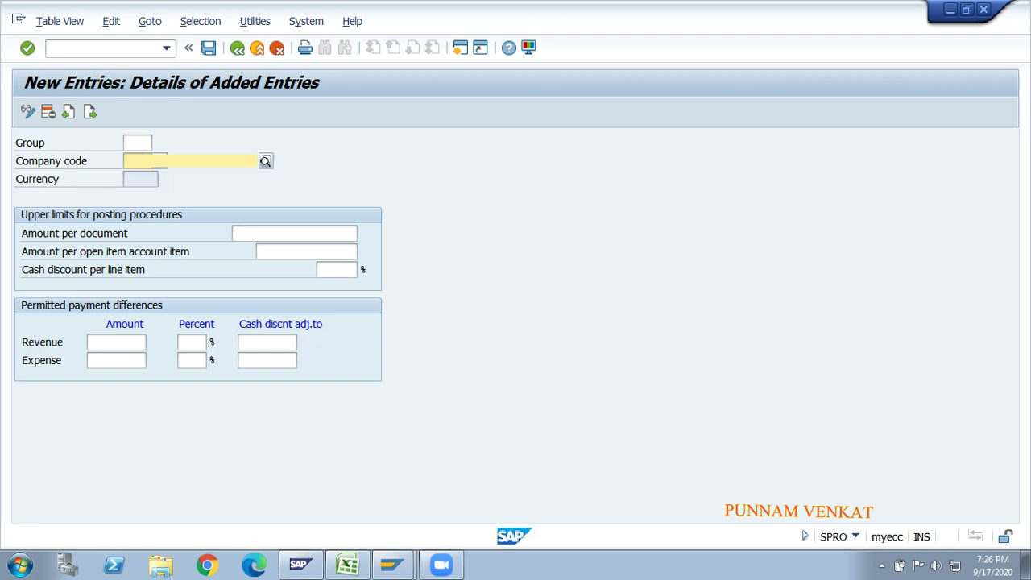
text(20)
key(Tab)
key(Down)
key(Tab)
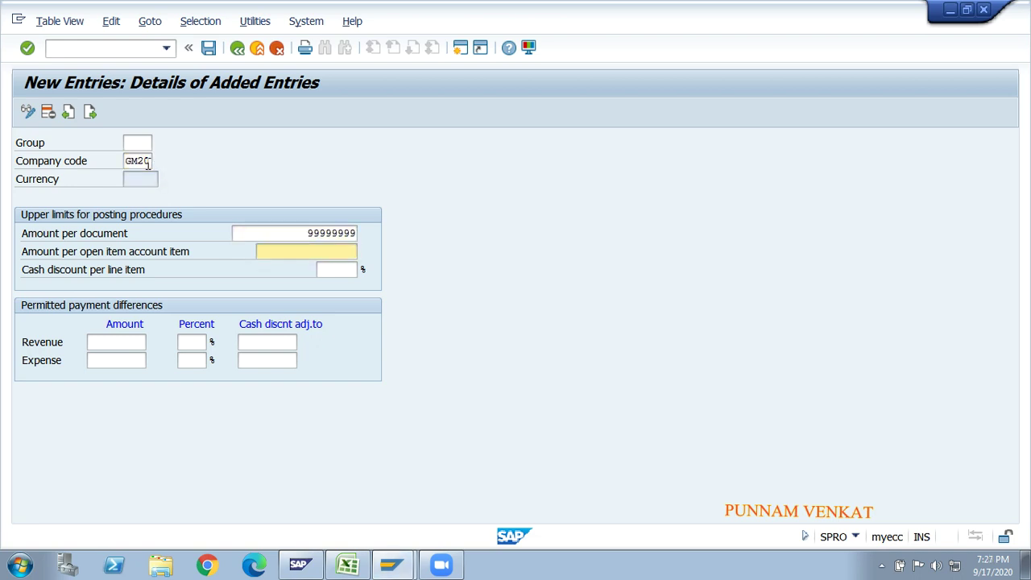
key(Down)
key(Tab)
- Fill the GM20 payment differences as 10.00 and 1% from history and validate
key(Tab)
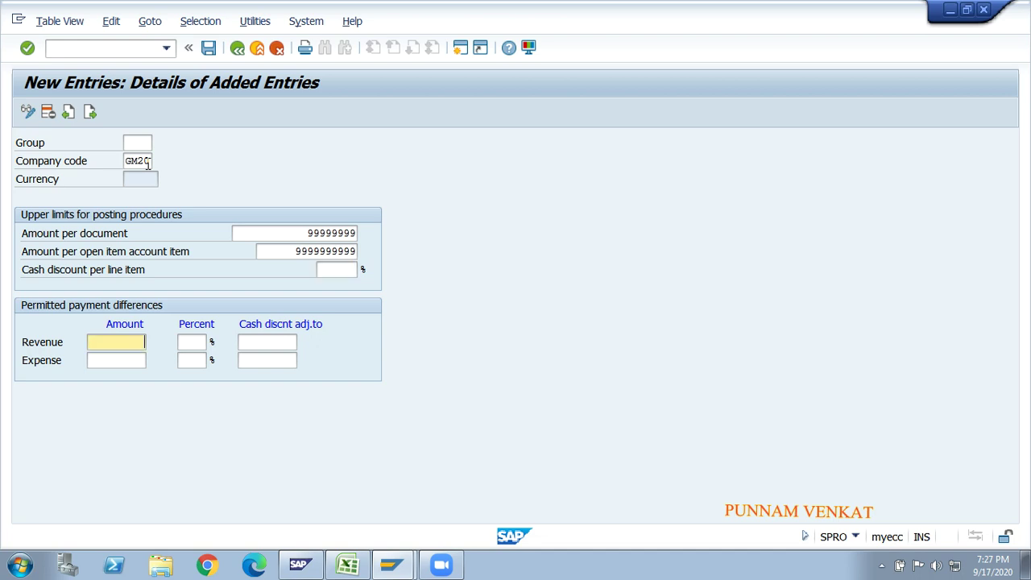
key(Down)
key(Tab)
key(Tab)
key(shift+Tab)
key(Down)
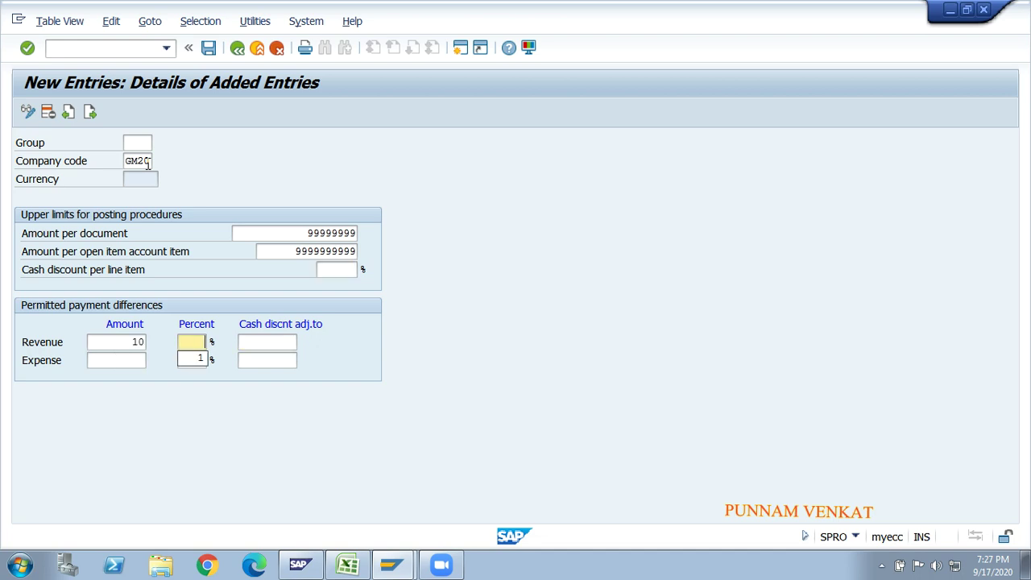
key(Tab)
key(Tab)
key(Down)
key(Tab)
key(Down)
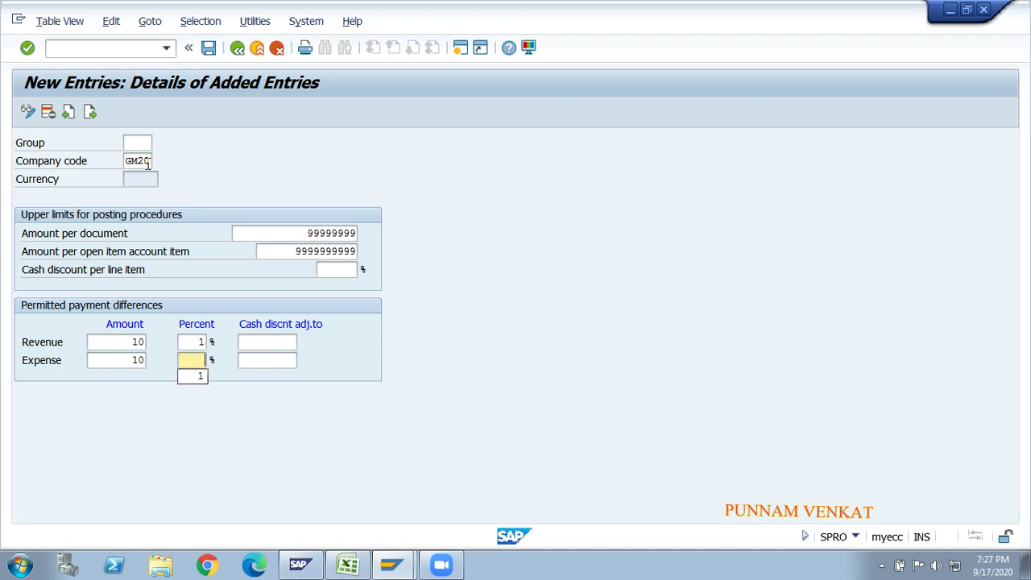
key(Tab)
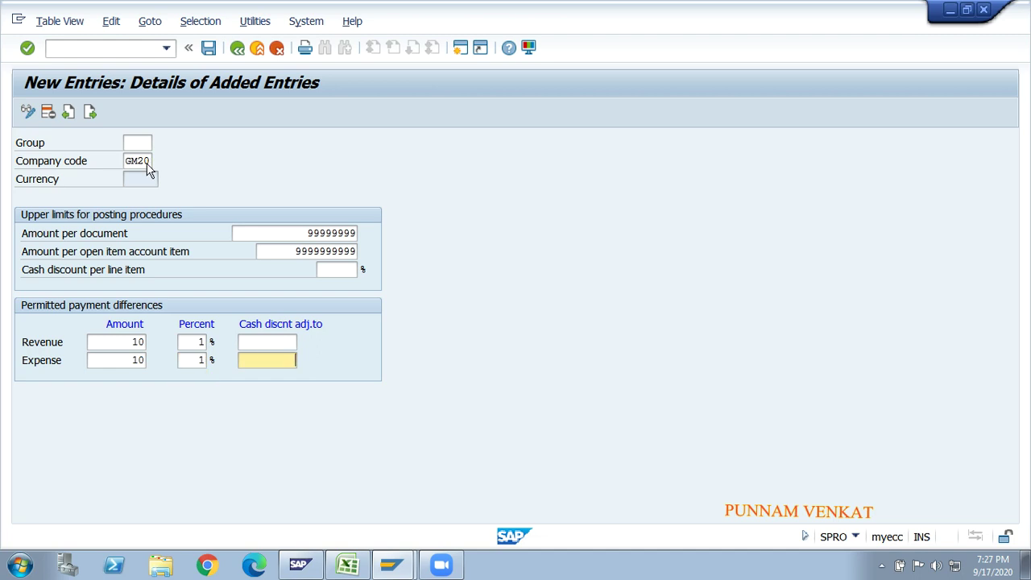
key(Return)
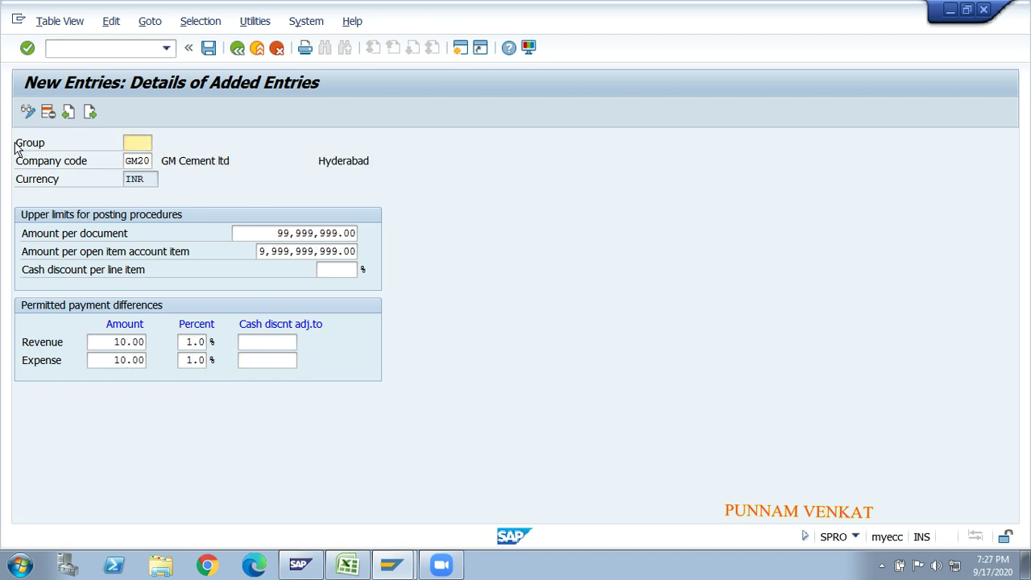
- Save the GM20 entry and back out to the implementation guide, then switch to Excel
click(130, 142)
click(144, 160)
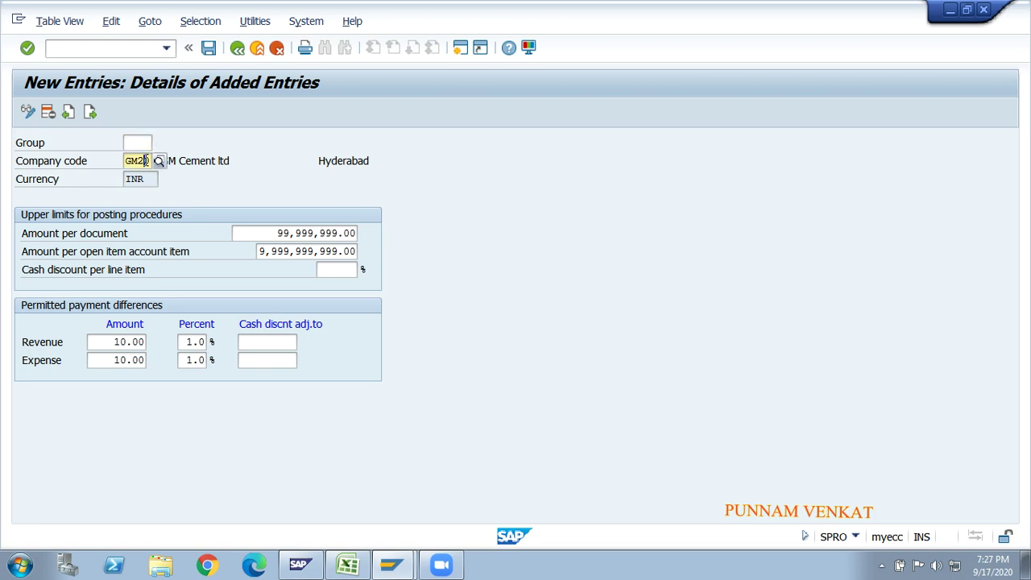
click(209, 48)
click(209, 48)
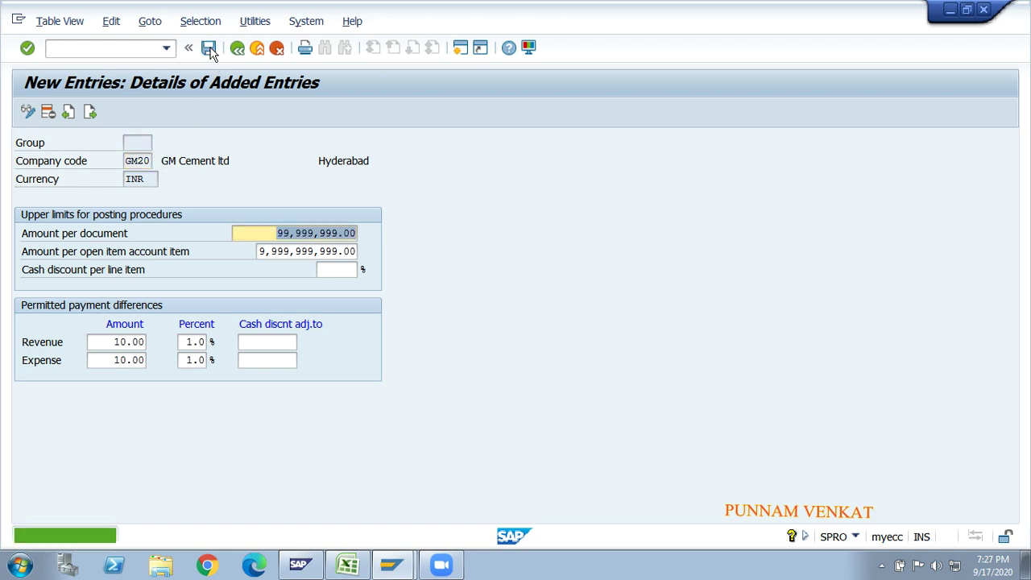
click(208, 49)
click(237, 50)
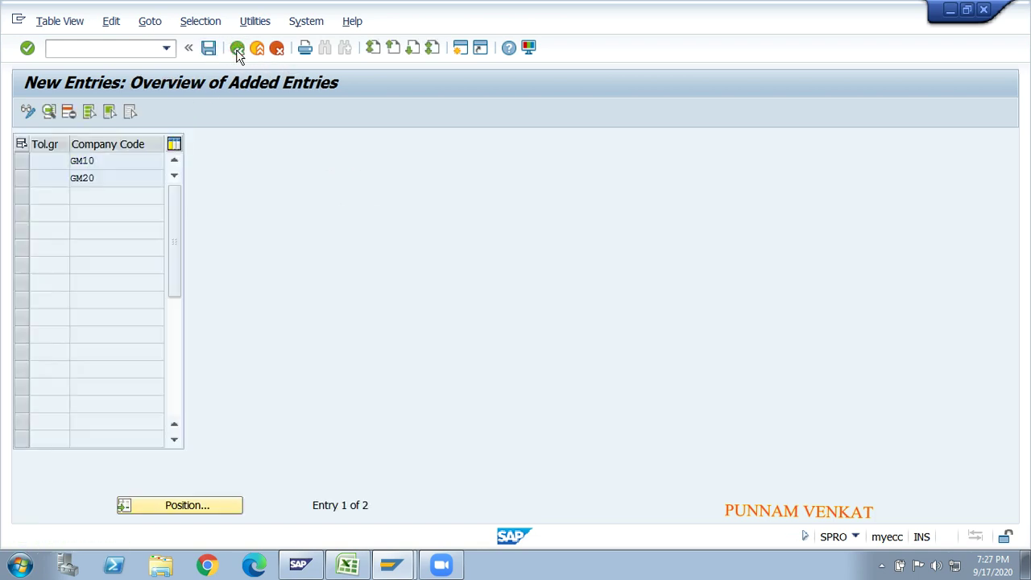
click(237, 49)
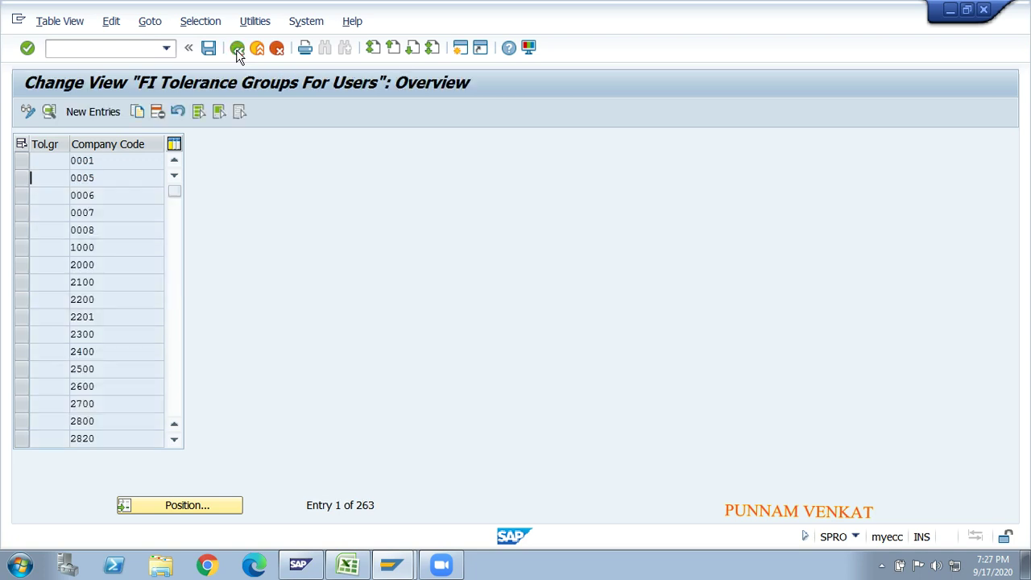
click(237, 49)
key(alt+Tab)
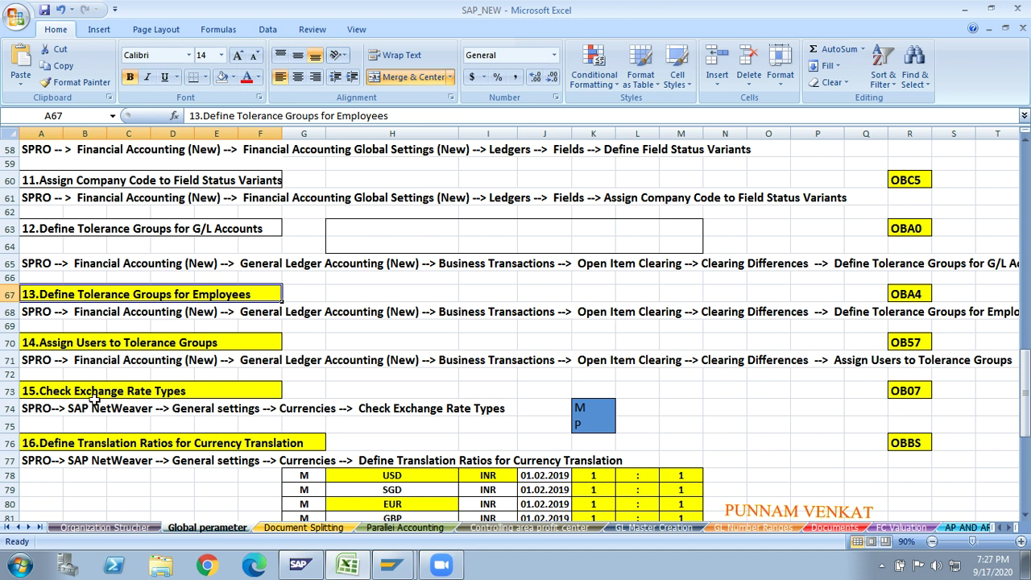
- Select step 14, Assign Users to Tolerance Groups (OB57), in cell A70
click(87, 345)
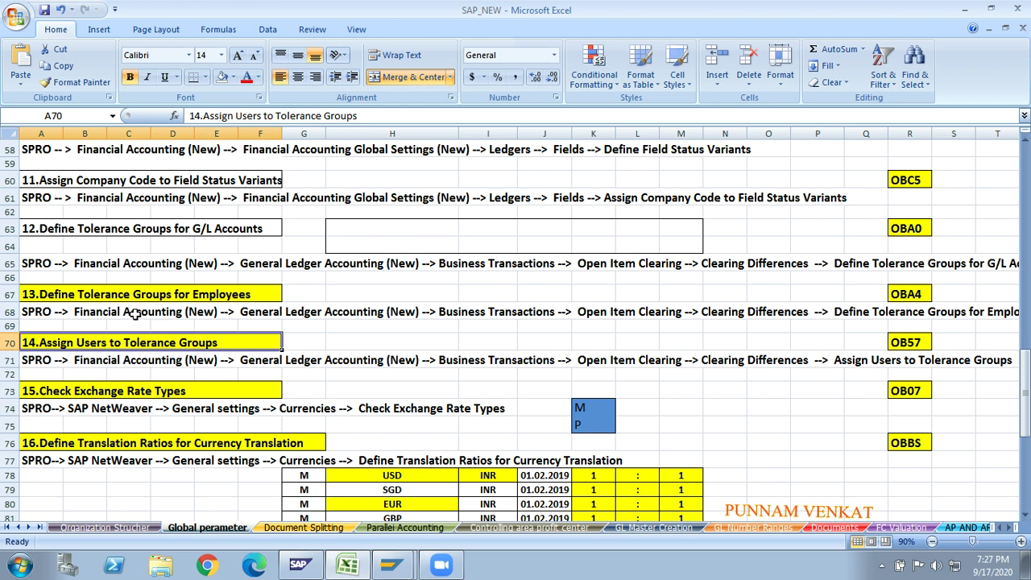
key(alt+Tab)
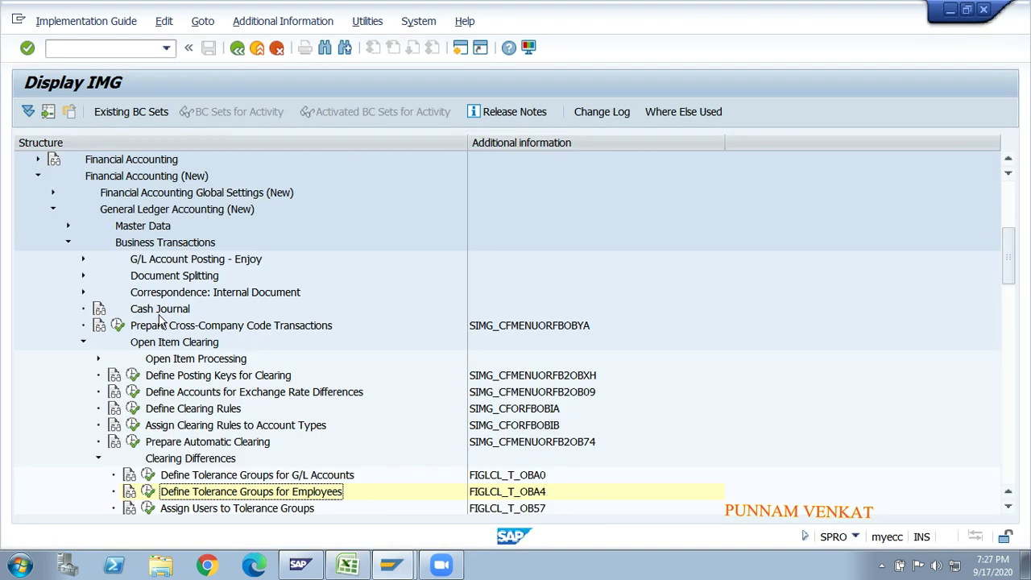
- Scroll the IMG tree and run Assign Users to Tolerance Groups (OB57)
click(1008, 507)
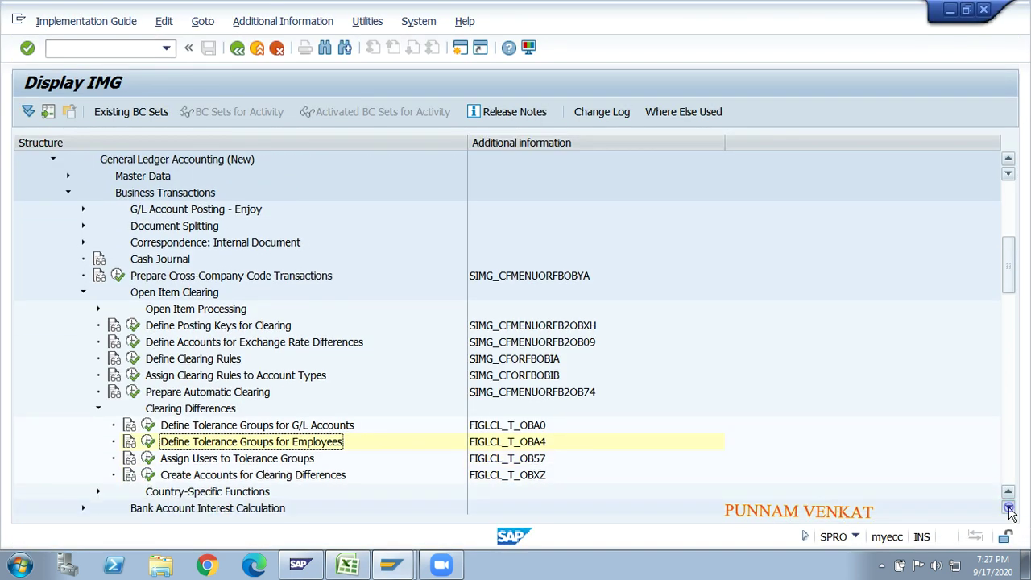
click(1009, 507)
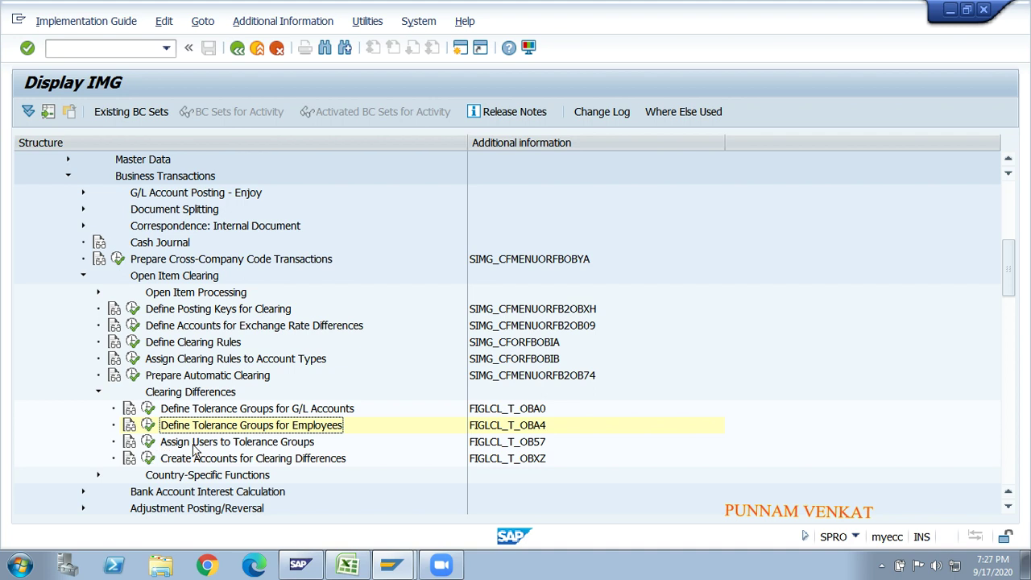
click(149, 442)
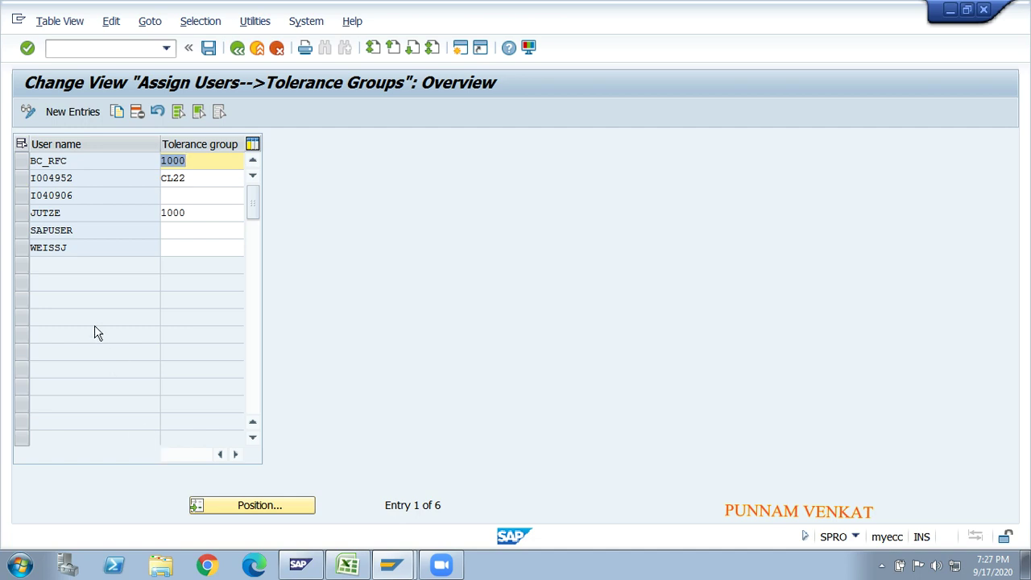
- Inspect a user's row, leave its tolerance group empty, and save the assignments
drag(79, 231, 30, 230)
click(31, 232)
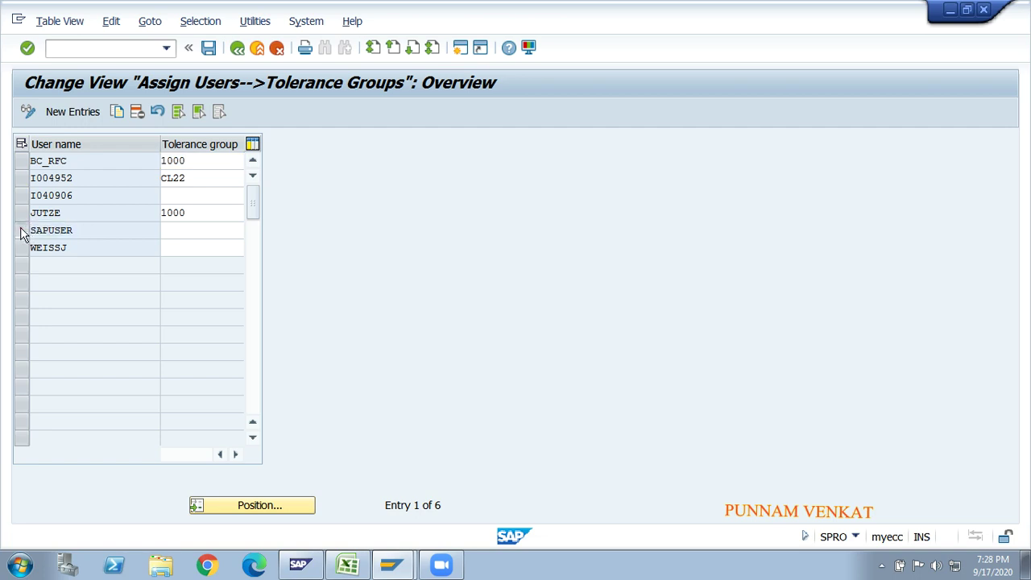
click(22, 231)
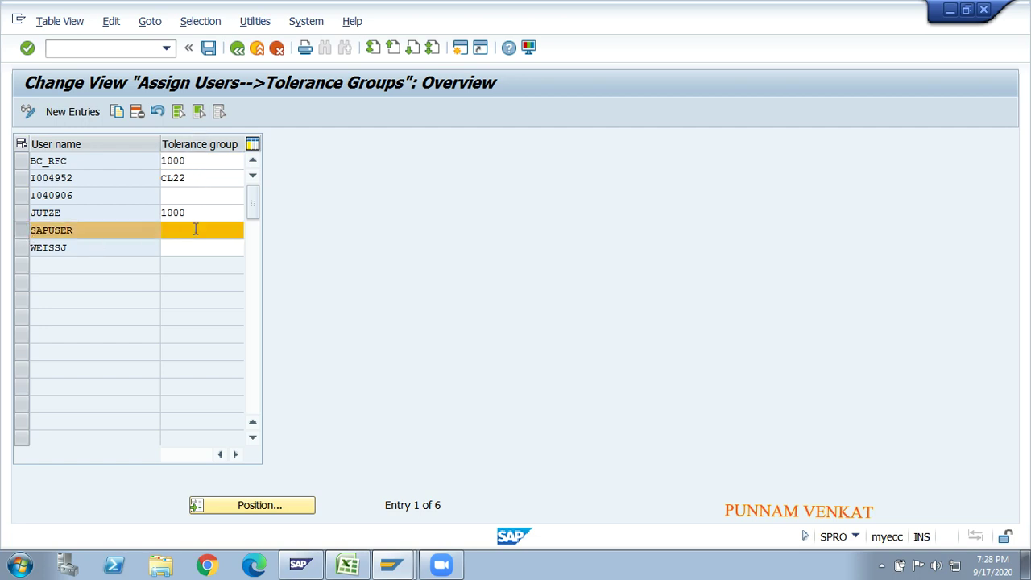
click(197, 230)
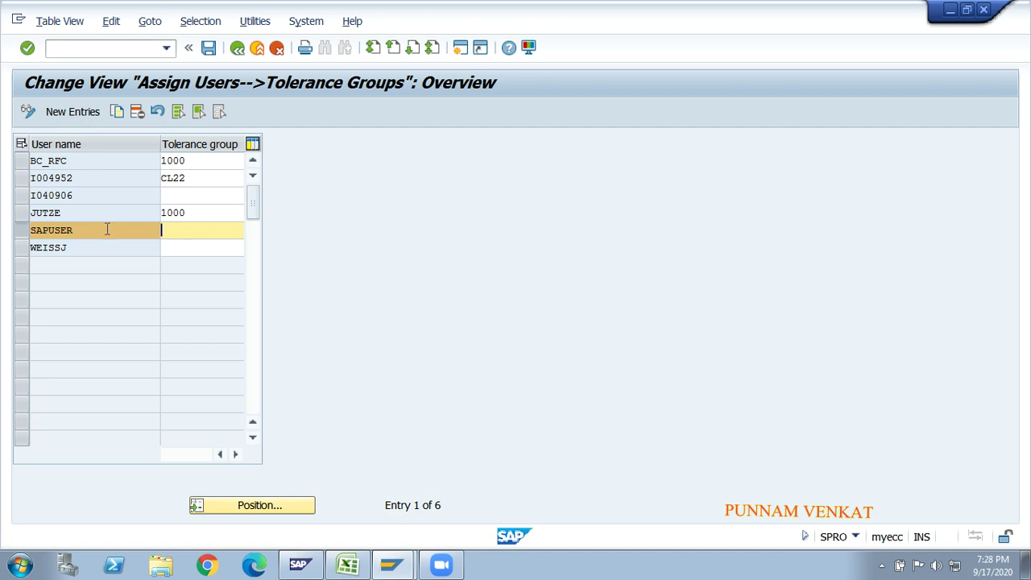
click(80, 230)
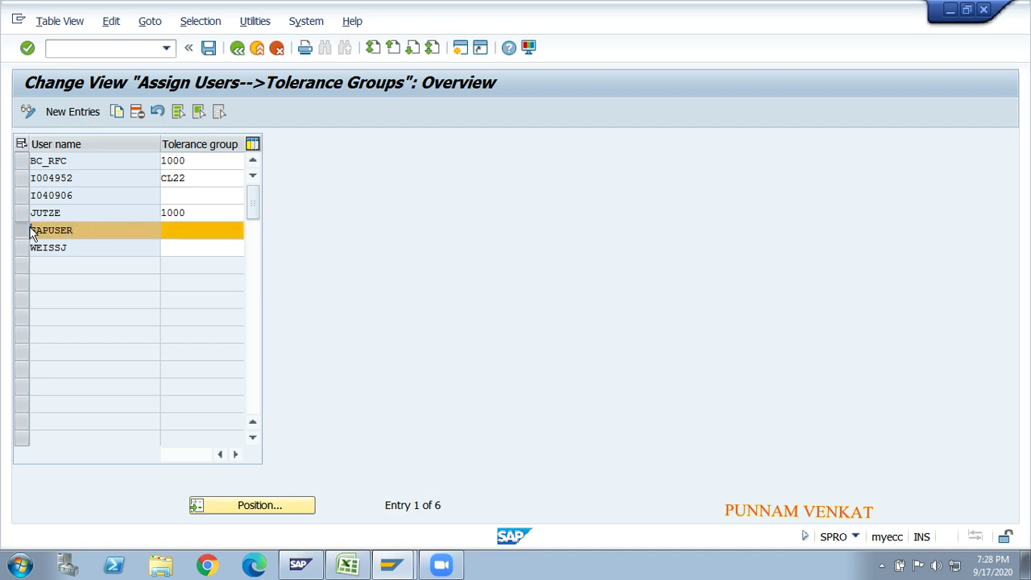
click(173, 230)
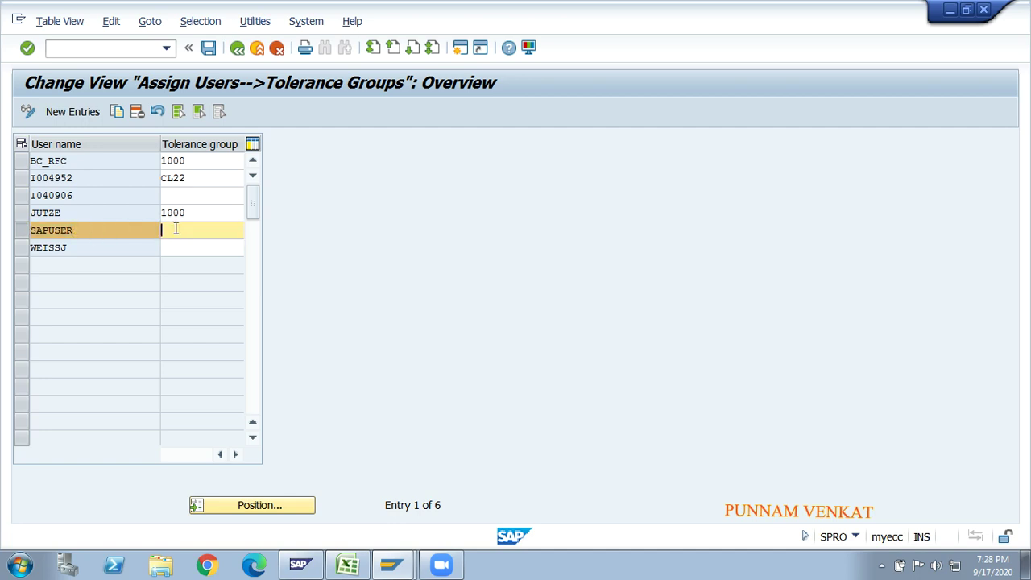
click(208, 50)
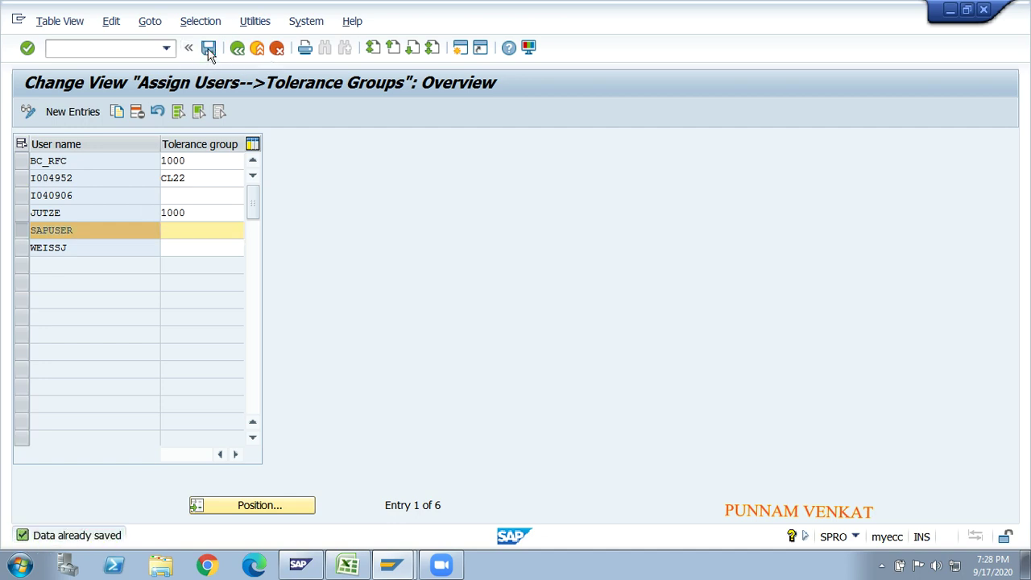
- Save the user-to-tolerance-group assignments unchanged and go back to the Display IMG tree
click(192, 232)
click(145, 229)
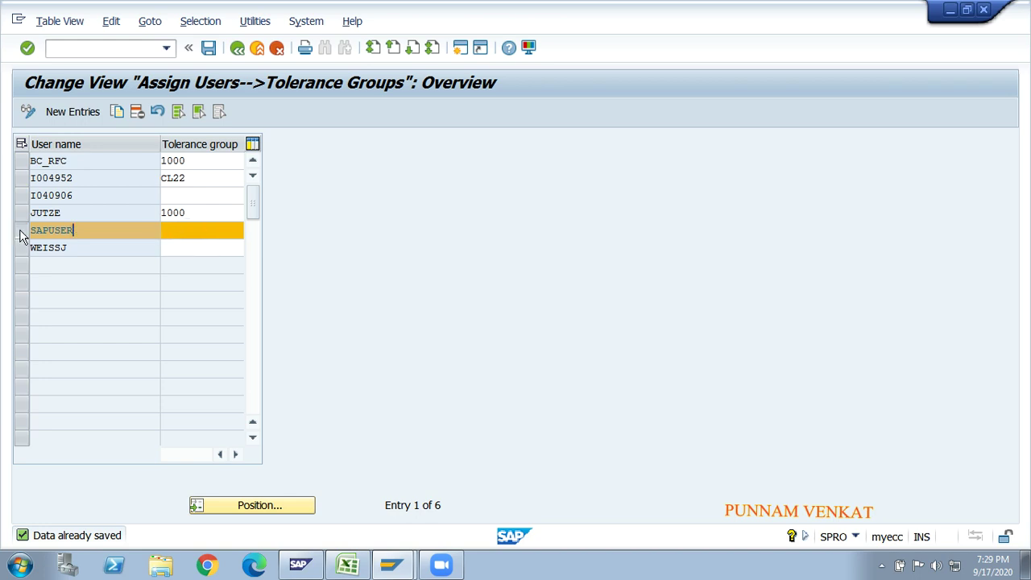
click(68, 229)
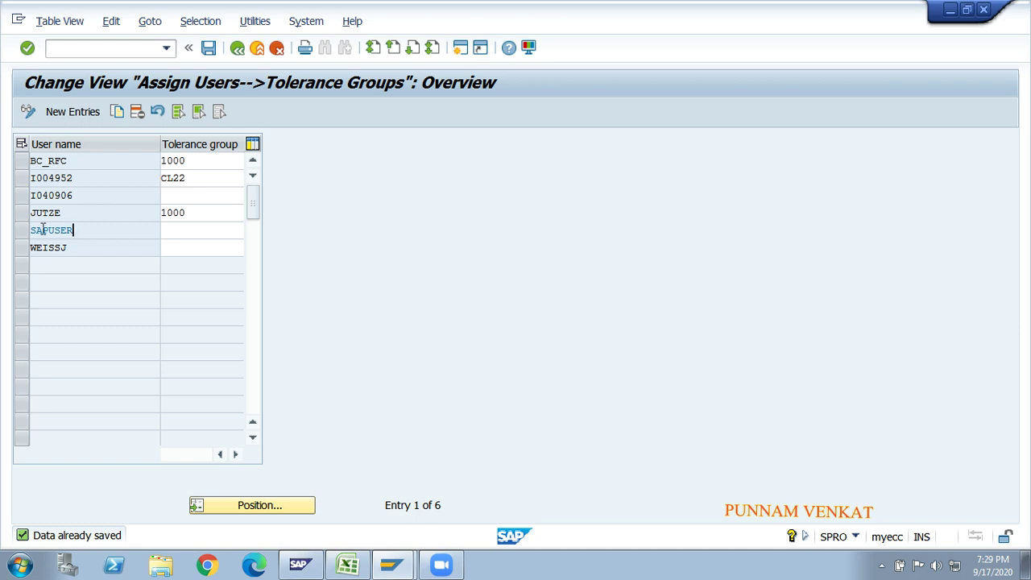
click(208, 48)
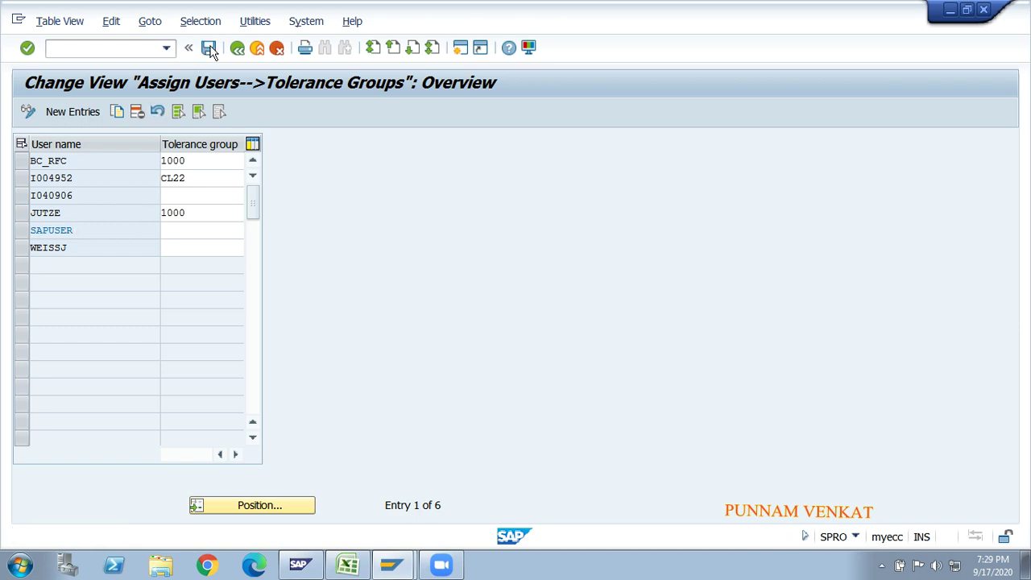
click(208, 48)
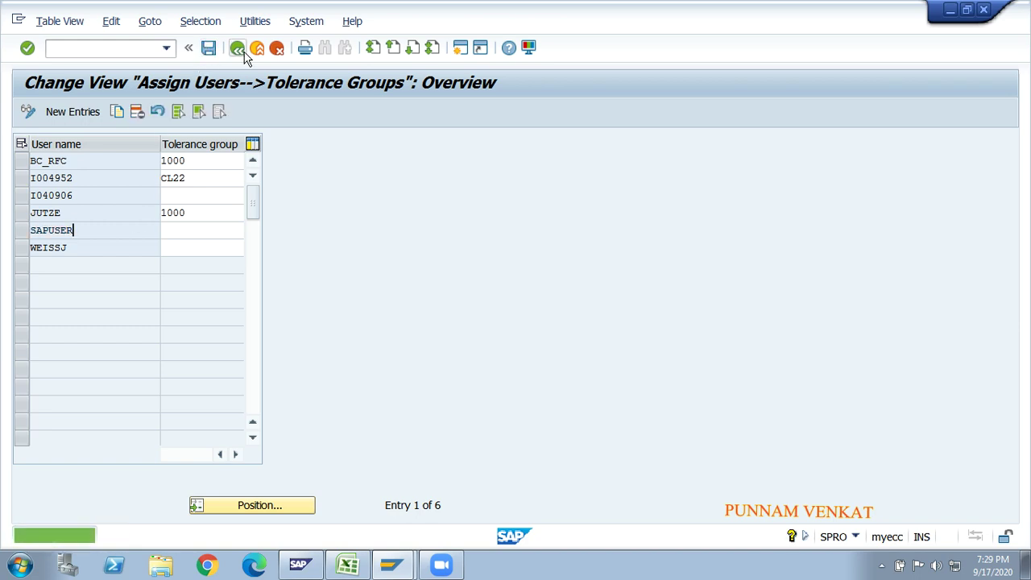
click(243, 53)
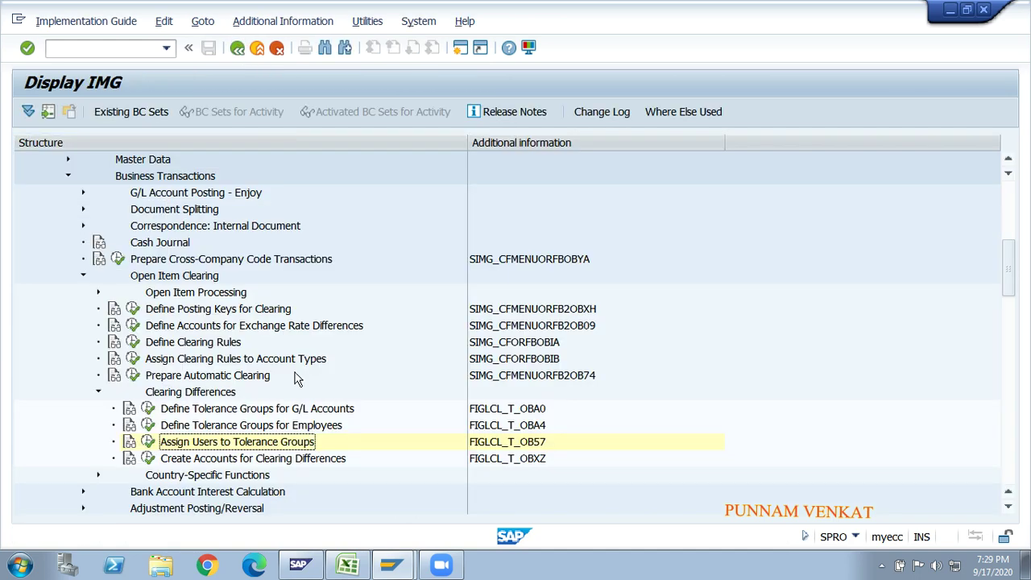
- Remove the yellow fill from the step 13 and step 14 headings in the notes workbook
key(alt+Tab)
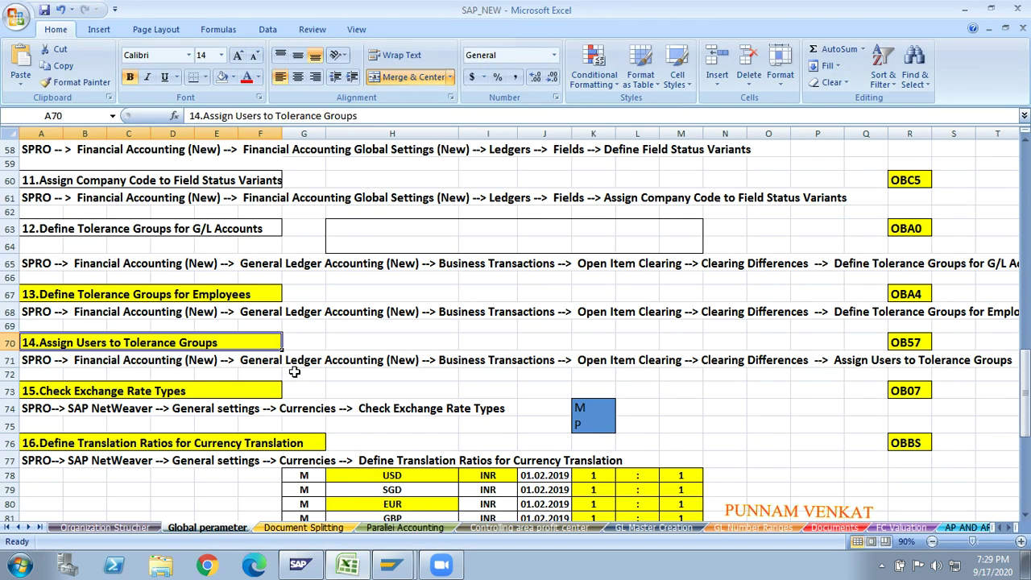
click(82, 296)
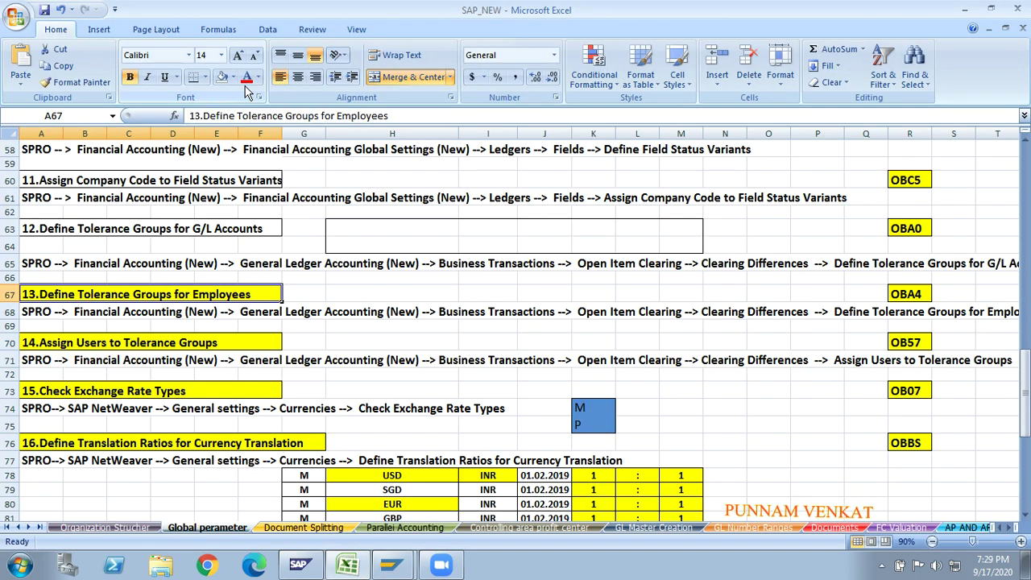
click(222, 77)
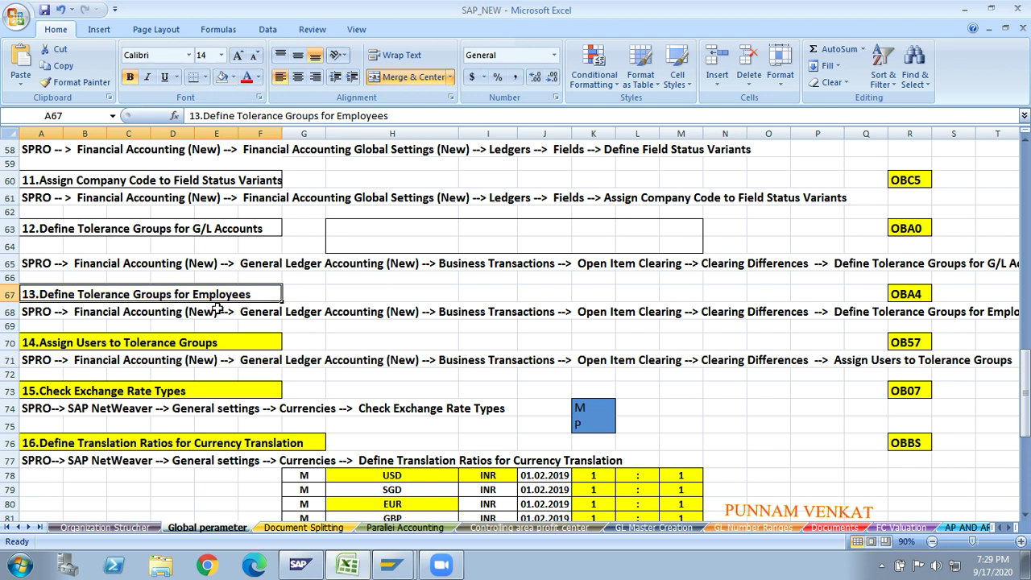
click(123, 226)
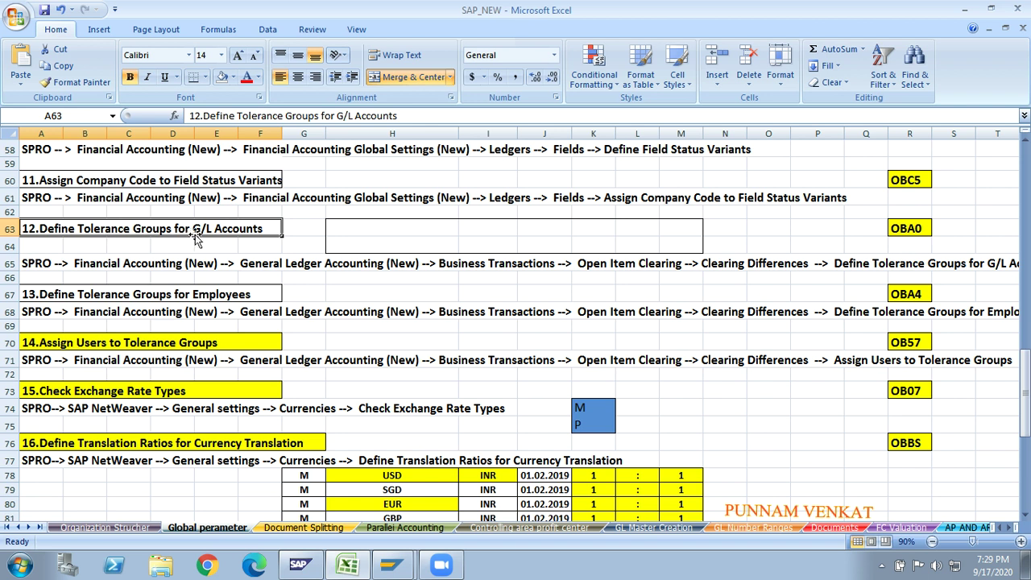
click(108, 347)
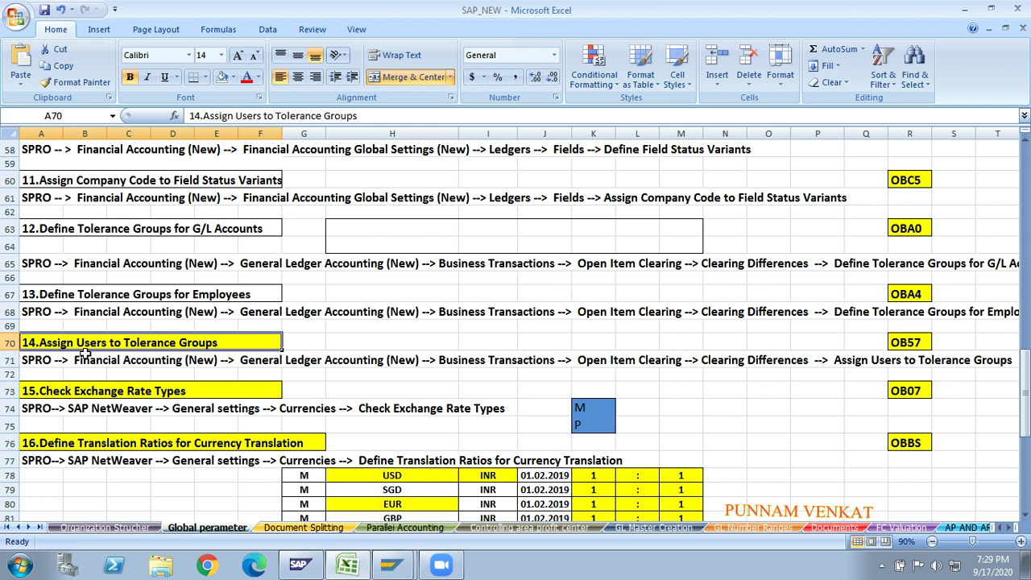
click(227, 79)
- Jump through column G down the sheet, then back up to the exchange rate notes
click(301, 266)
key(Down)
key(Down)
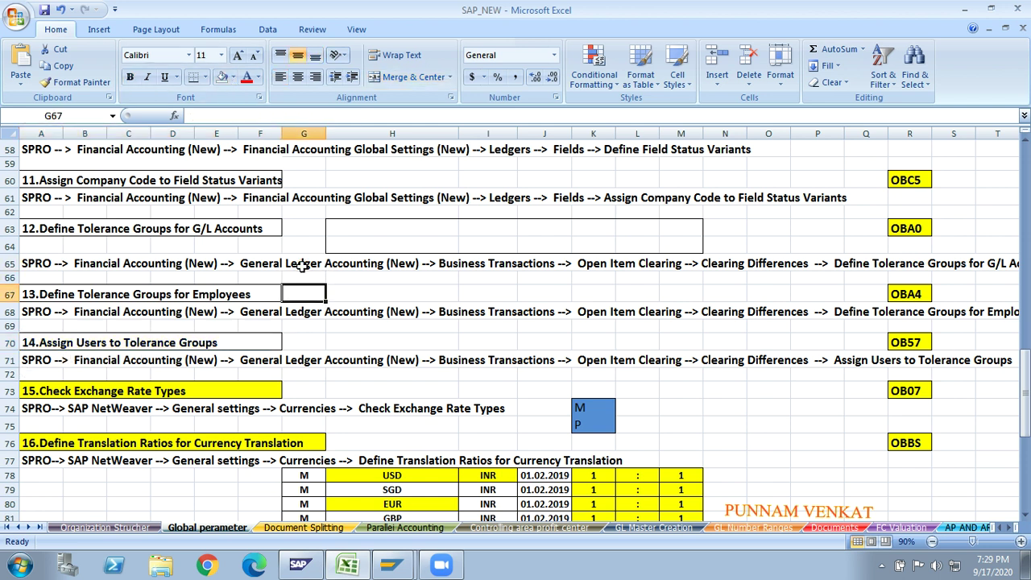
key(Down)
key(Down)
key(Down)
key(Down)
key(Down)
key(Down)
key(Down)
key(Down)
key(Down)
key(Down)
key(Down)
key(Down)
key(Down)
key(Down)
key(Down)
key(Down)
key(Down)
key(Down)
key(Down)
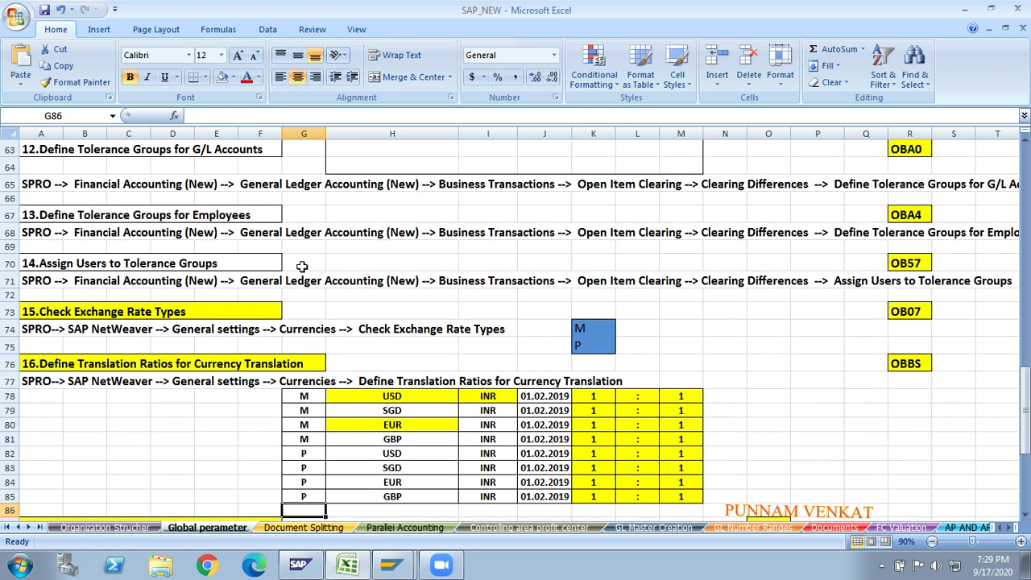
key(Down)
key(Down)
key(Down)
key(Down)
key(Down)
key(Down)
key(Down)
key(Down)
key(Down)
key(Down)
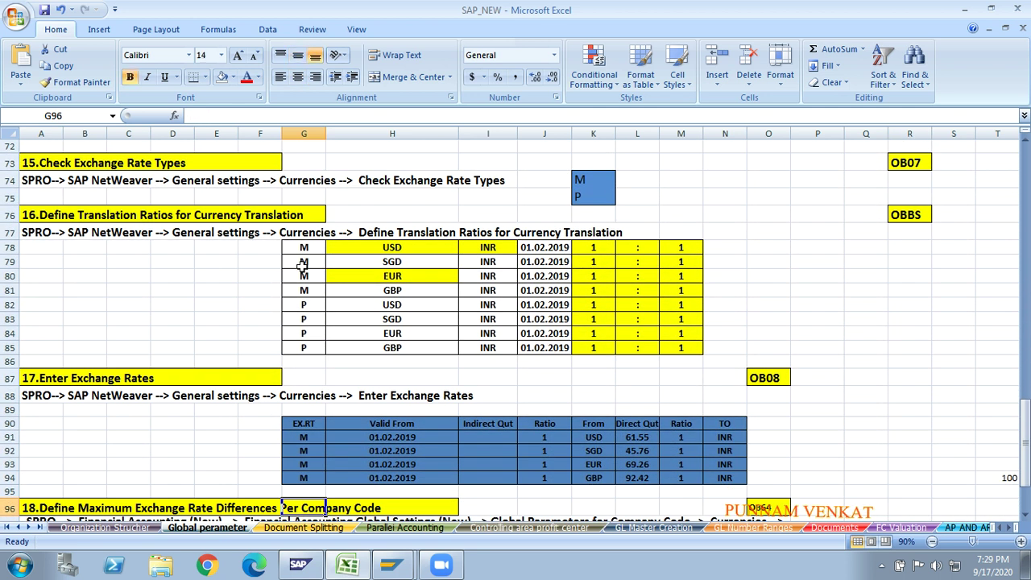
key(Up)
key(Up)
key(Up)
key(Up)
key(Up)
key(Up)
key(Up)
key(Up)
key(Up)
key(Up)
key(Up)
key(Up)
key(Up)
key(Up)
key(Up)
key(Up)
key(Up)
key(Up)
key(Up)
key(Up)
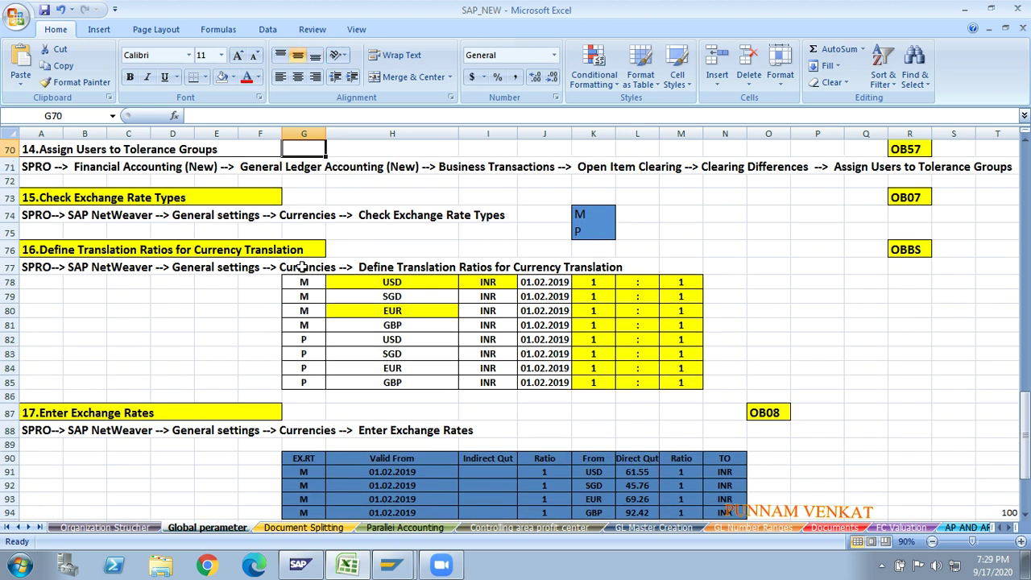
key(Down)
key(Down)
key(Down)
key(Down)
key(Down)
key(Down)
key(Down)
key(Down)
key(Down)
key(Down)
key(Down)
key(Down)
key(Down)
key(Down)
key(Down)
key(Down)
key(Down)
key(Down)
key(Down)
key(Down)
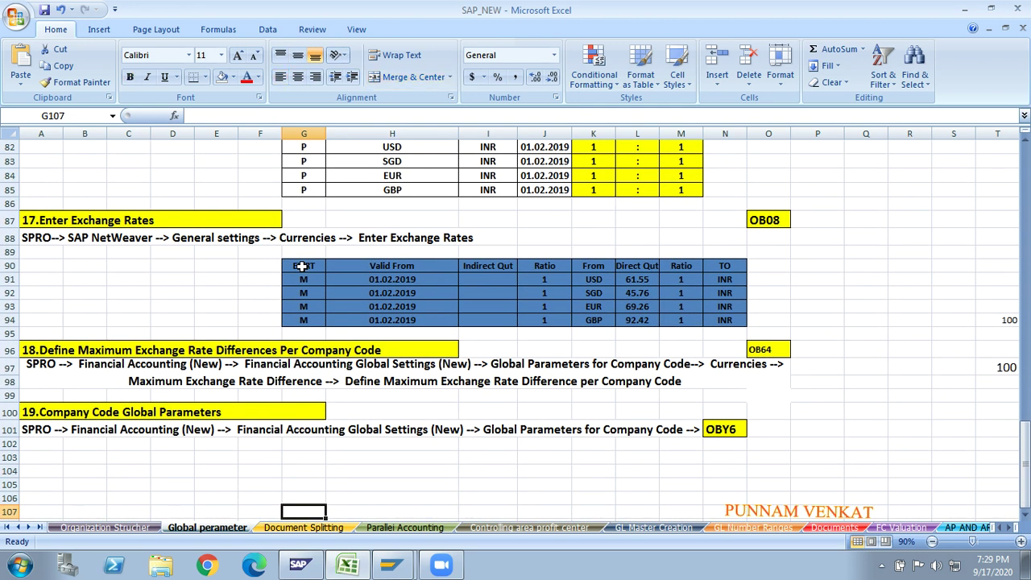
scroll(302, 266, down, 2)
key(Up)
key(Up)
key(Up)
key(Up)
key(Up)
key(Up)
key(Up)
key(Up)
key(Up)
key(Up)
key(Up)
key(Up)
key(Up)
key(Up)
key(Up)
key(Up)
key(Up)
key(Up)
key(Up)
key(Up)
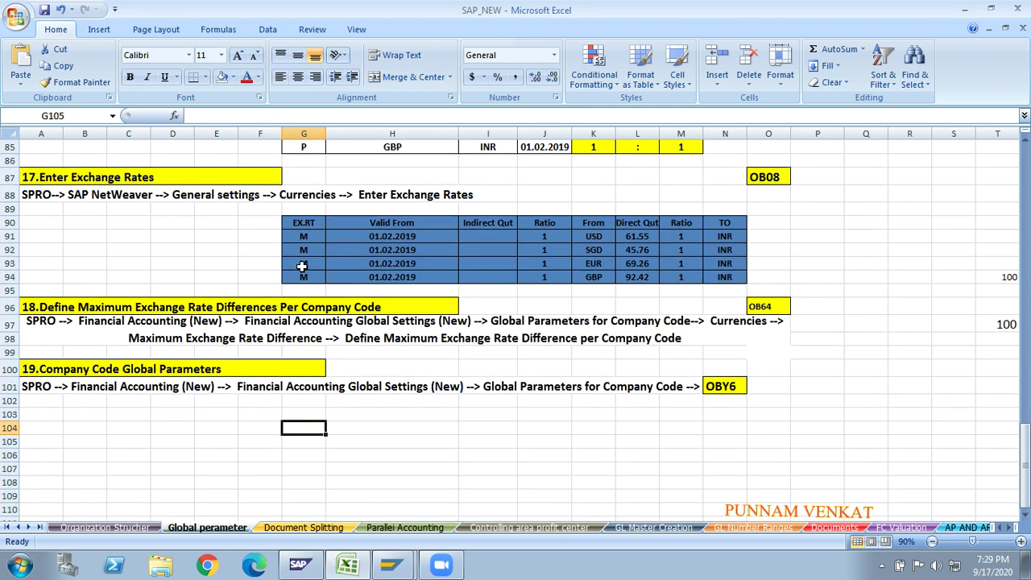
key(Up)
key(Up)
key(Up)
key(Up)
key(Up)
key(Up)
key(Up)
key(Up)
key(Up)
key(Up)
key(Up)
key(Up)
key(Up)
key(Up)
key(Up)
key(Up)
key(Up)
key(Up)
key(Up)
key(Up)
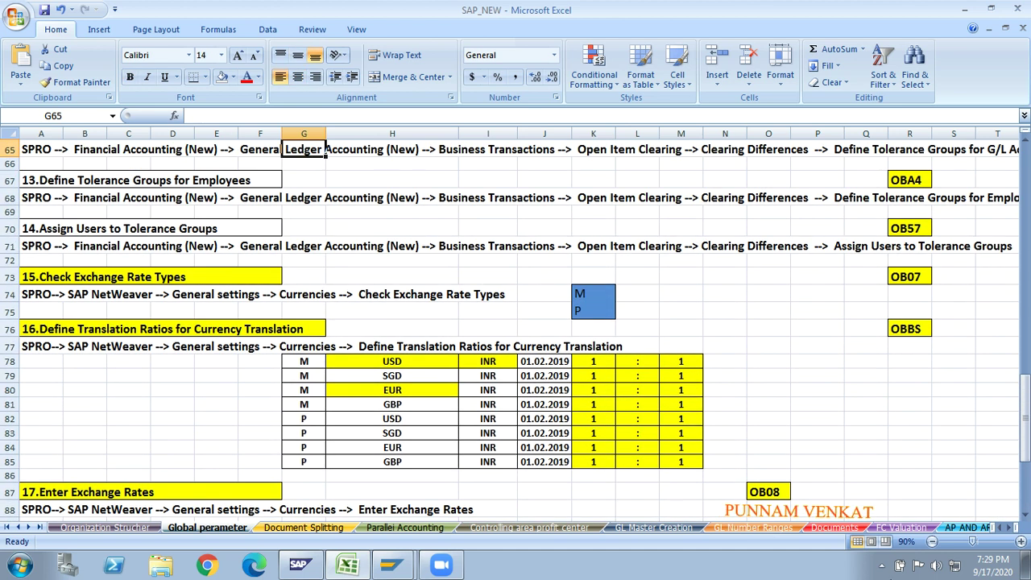
click(882, 567)
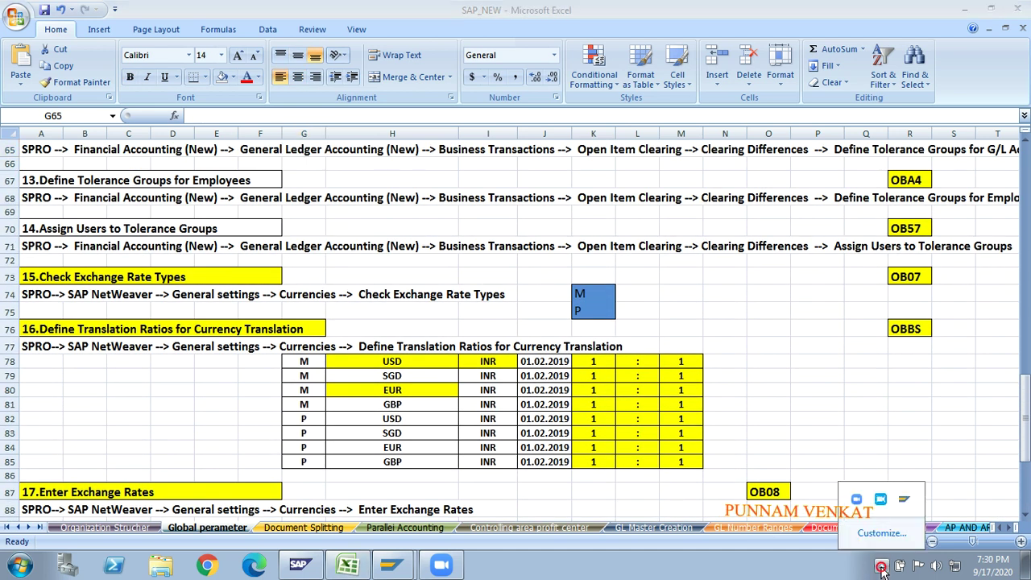
click(887, 501)
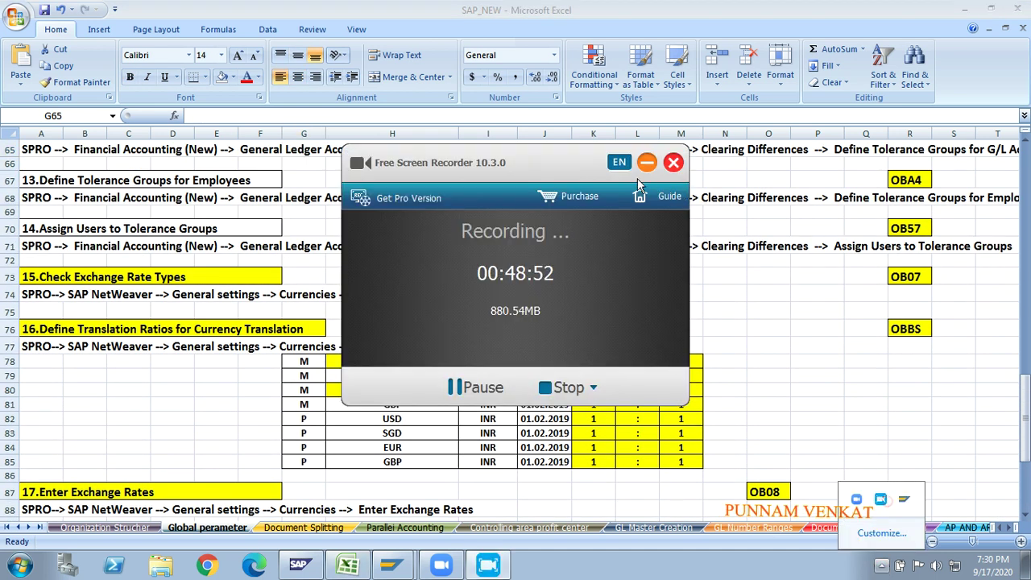
click(647, 164)
click(256, 359)
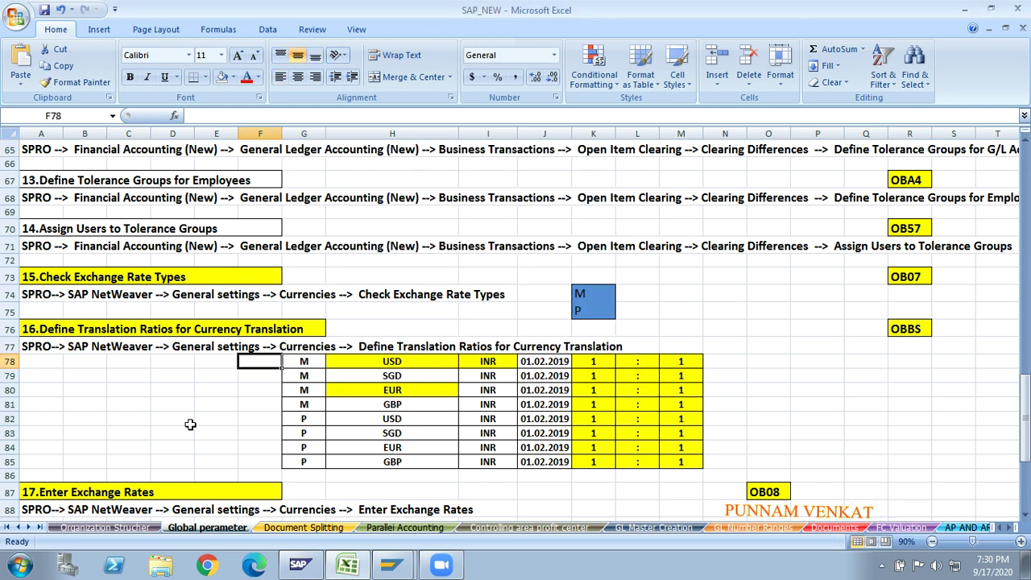
click(111, 277)
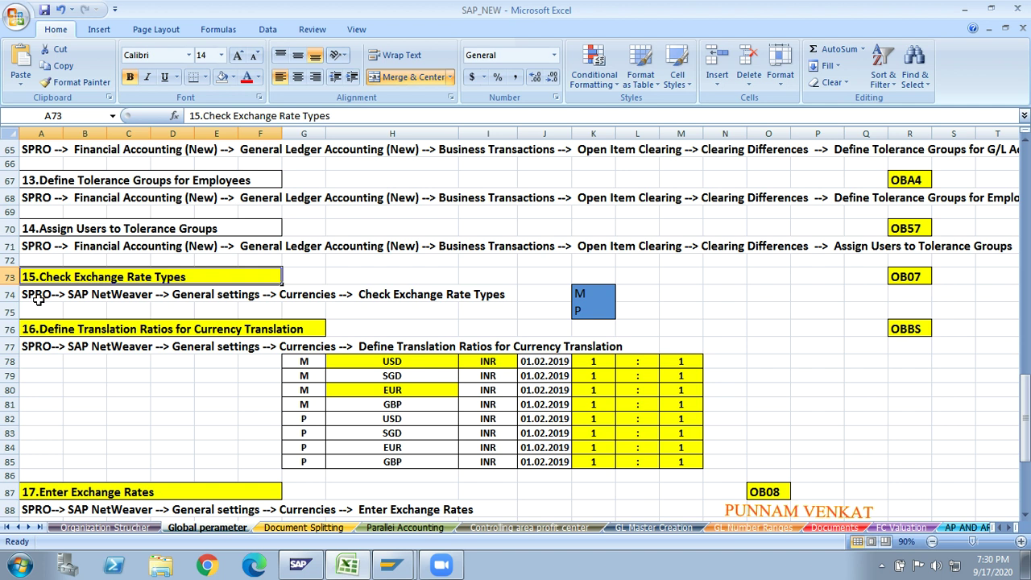
- Move past the side notes to cell AL75 below the Vendor and Customer labels
key(Right)
key(Right)
key(Right)
key(Right)
key(Right)
key(Right)
key(Right)
key(Right)
key(Right)
key(Right)
key(Right)
key(Right)
key(Right)
key(Right)
key(Right)
key(Right)
key(Right)
key(Right)
key(Right)
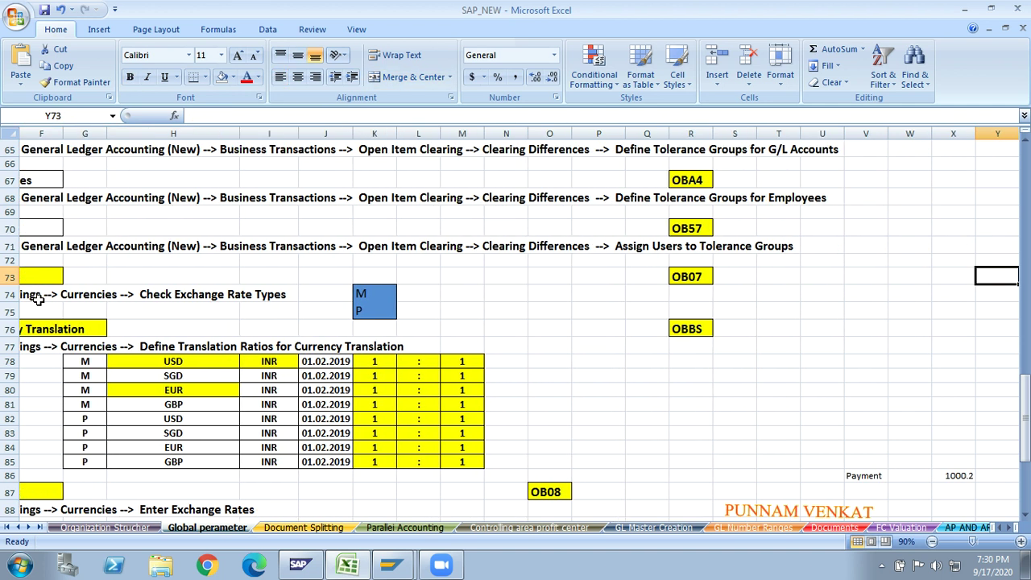
key(Right)
key(Right)
key(Right)
key(Right)
key(Right)
key(Right)
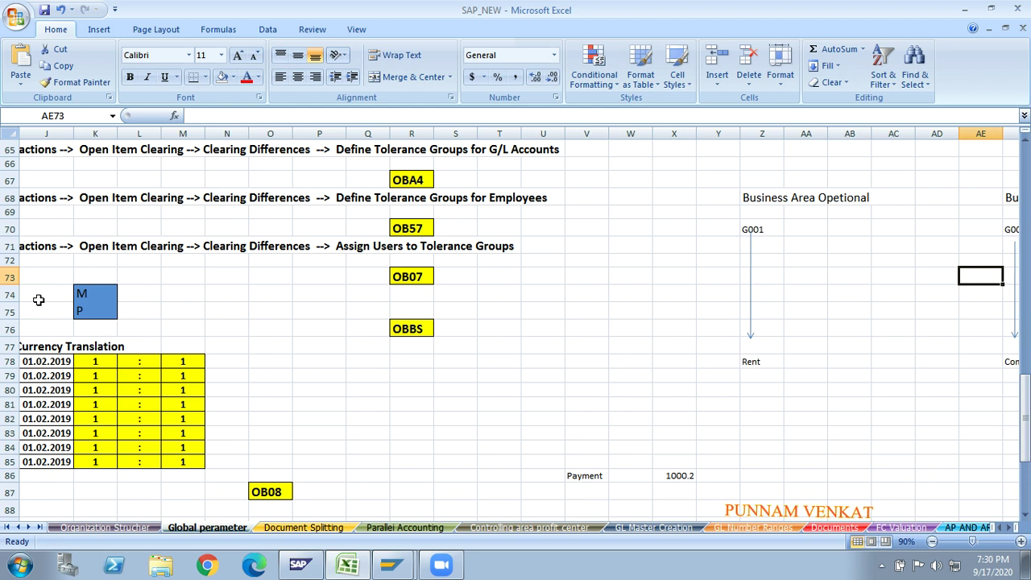
key(Up)
key(Up)
key(Up)
key(Up)
key(Up)
key(Up)
key(Up)
key(Up)
key(Up)
key(Up)
key(Up)
key(Up)
key(Up)
key(Up)
key(Up)
key(Up)
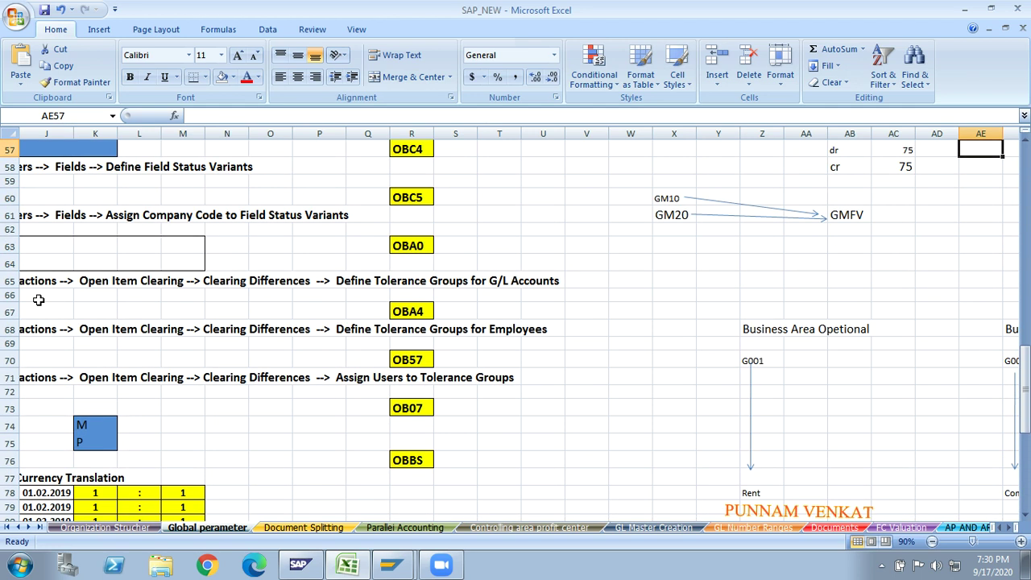
key(Right)
key(Right)
key(Right)
key(Right)
key(Right)
key(Right)
key(Right)
key(Right)
key(Right)
key(Right)
key(Right)
key(Right)
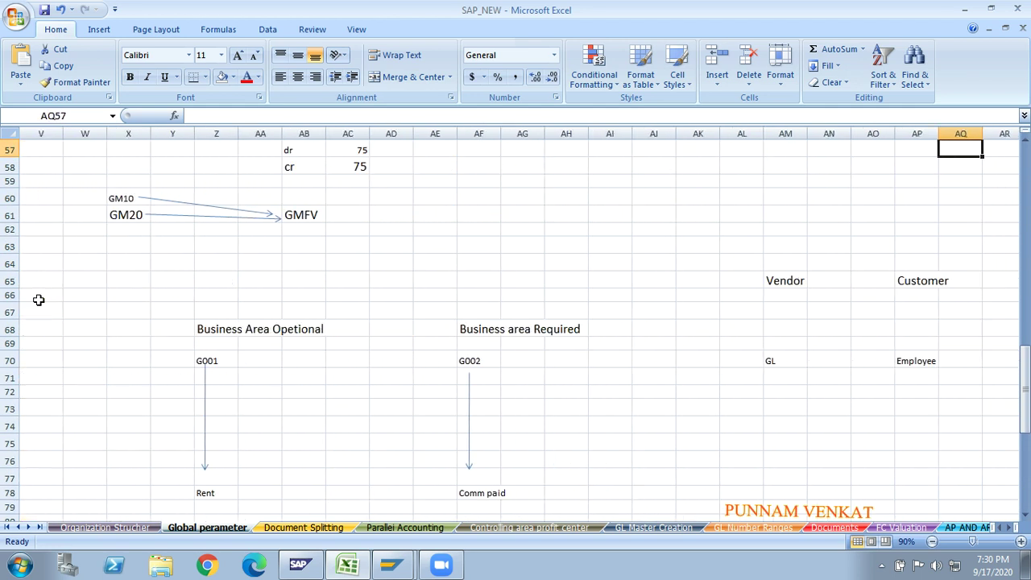
key(Right)
key(Right)
key(Right)
key(Right)
key(Right)
key(Down)
key(Down)
key(Down)
key(Down)
key(Down)
key(Down)
key(Down)
key(Down)
key(Down)
key(Down)
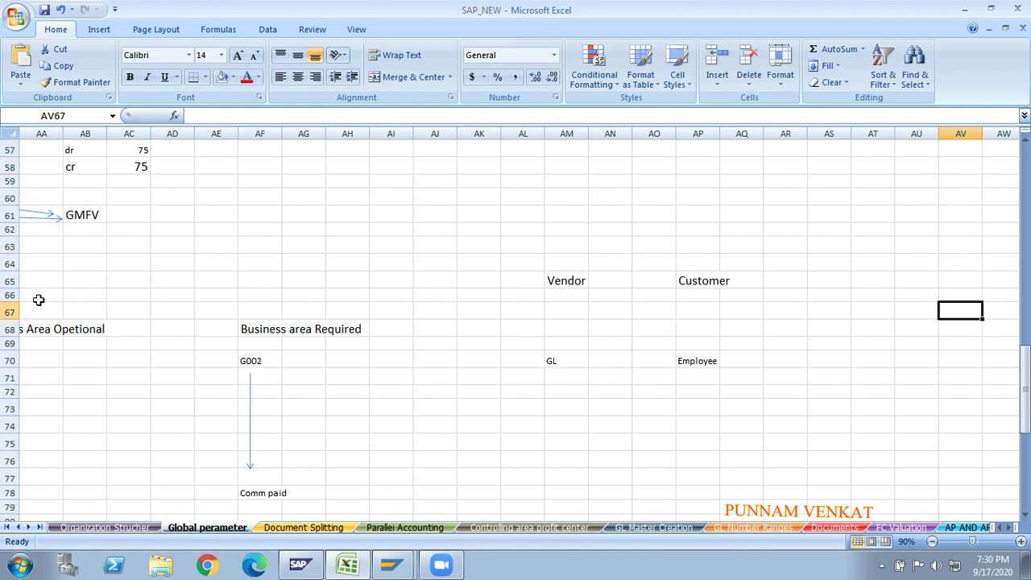
key(Down)
key(Down)
key(Down)
key(Down)
key(Down)
key(Down)
key(Down)
key(Down)
key(Down)
key(Down)
key(Down)
key(Down)
key(Down)
key(Left)
key(Left)
key(Left)
key(Left)
key(Left)
key(Left)
key(Up)
key(Up)
key(Up)
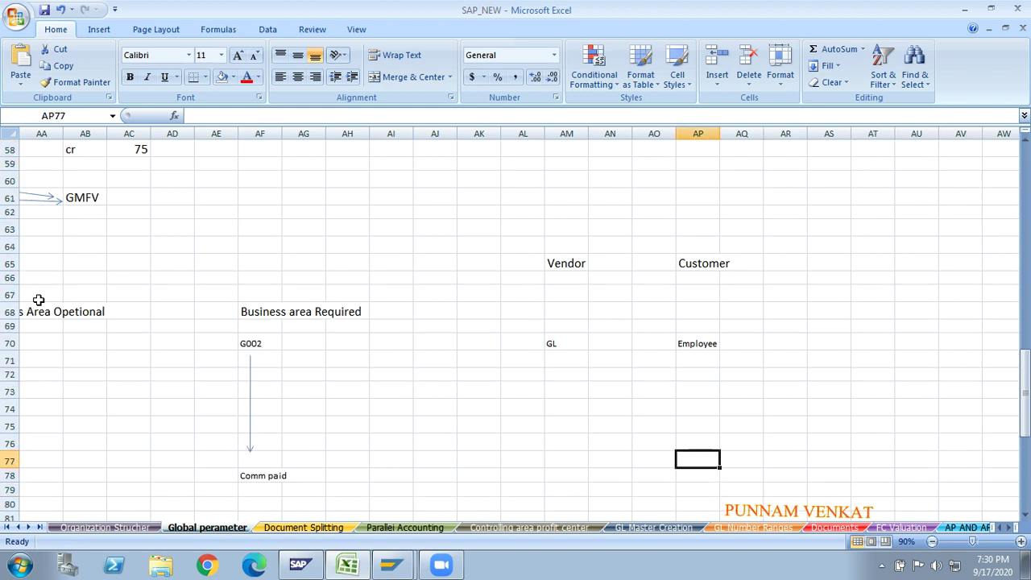
key(Up)
key(Up)
key(Left)
key(Left)
key(Left)
key(Left)
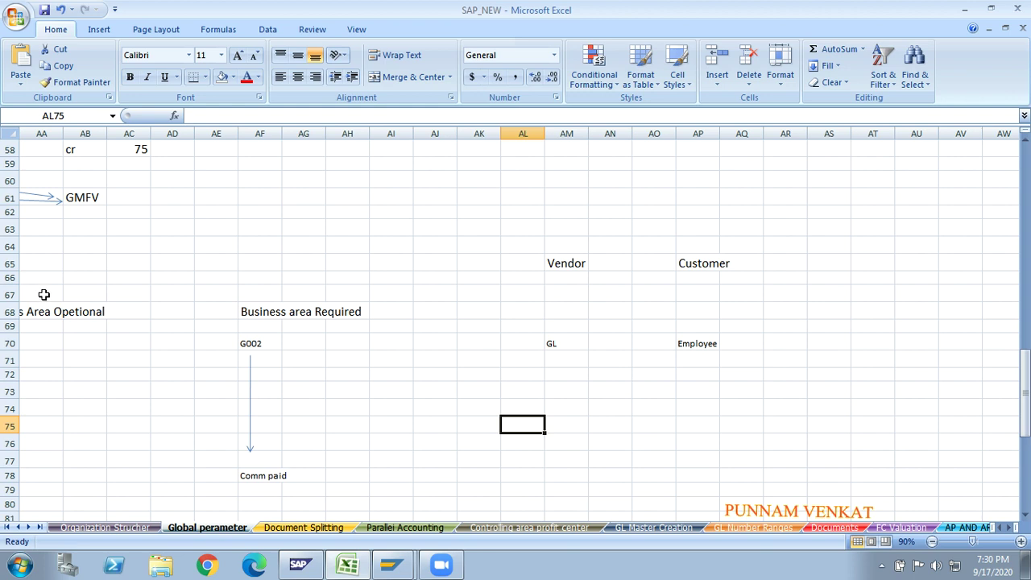
- Enter INR and USD in AL75/AO75, then INR and EUR in AL76/AO76
text(INR)
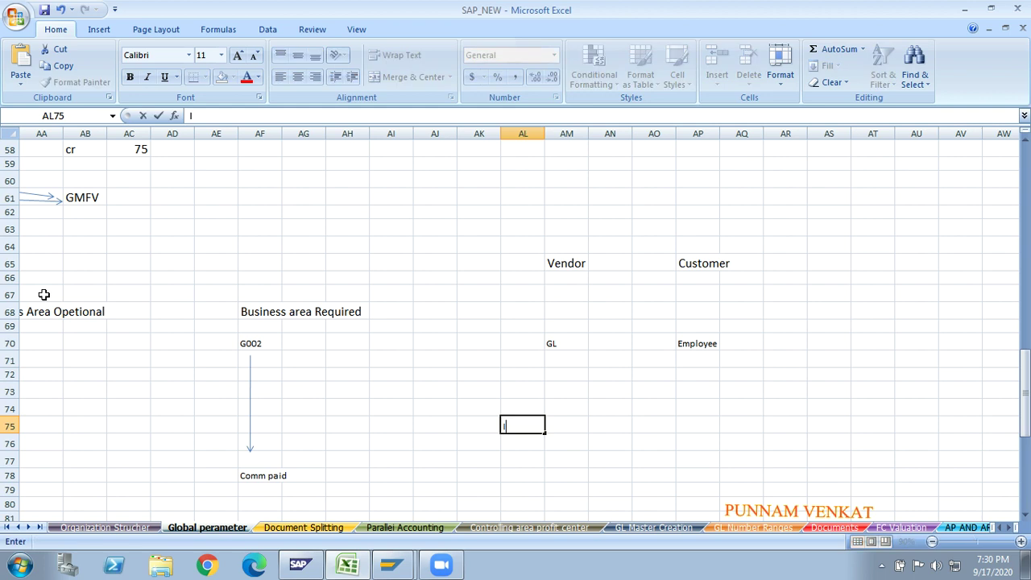
key(Right)
key(Right)
key(Tab)
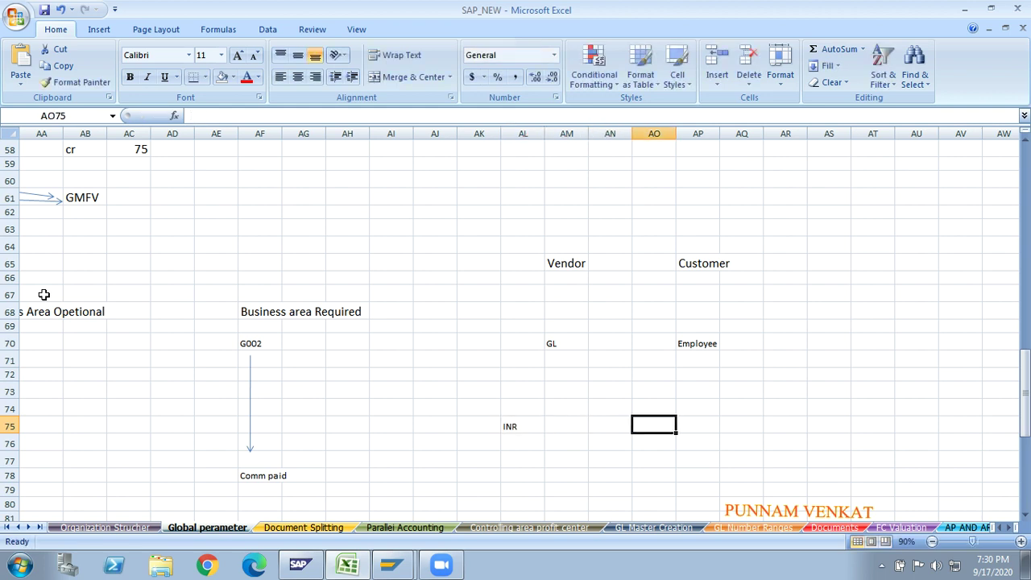
text(USD)
key(Return)
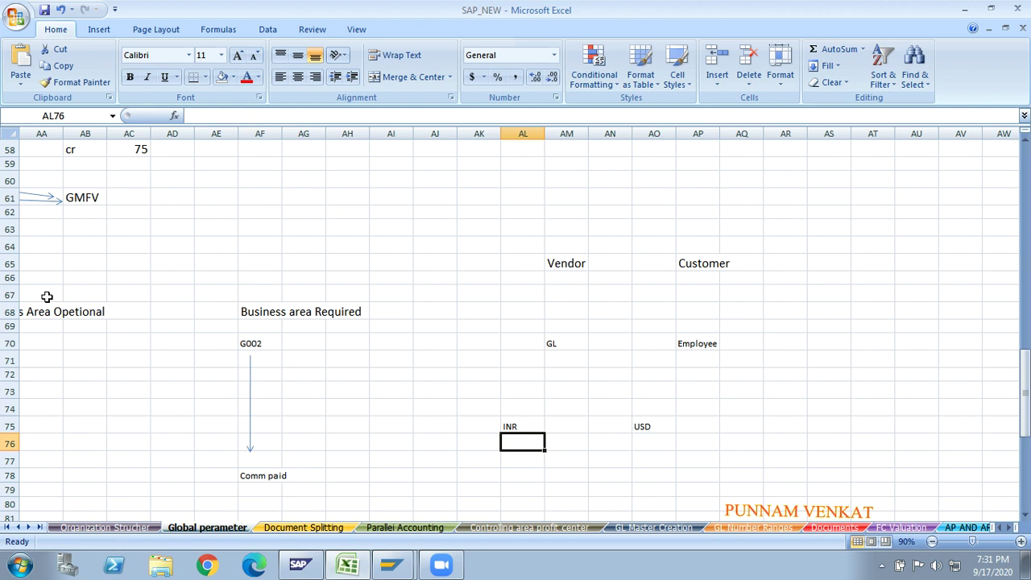
text(INR)
key(Right)
key(Right)
key(Right)
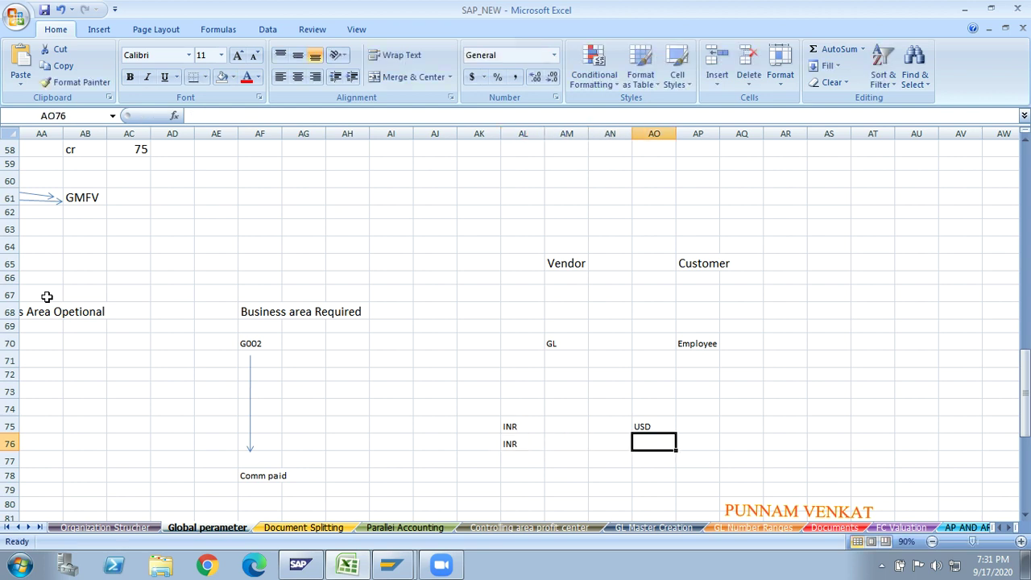
text(EUR)
key(Return)
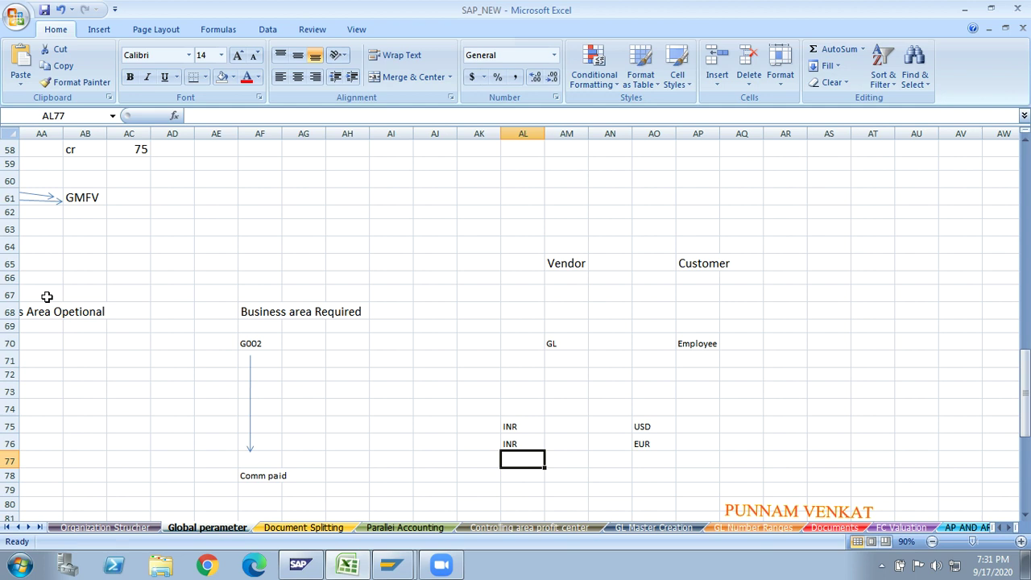
key(Up)
key(Up)
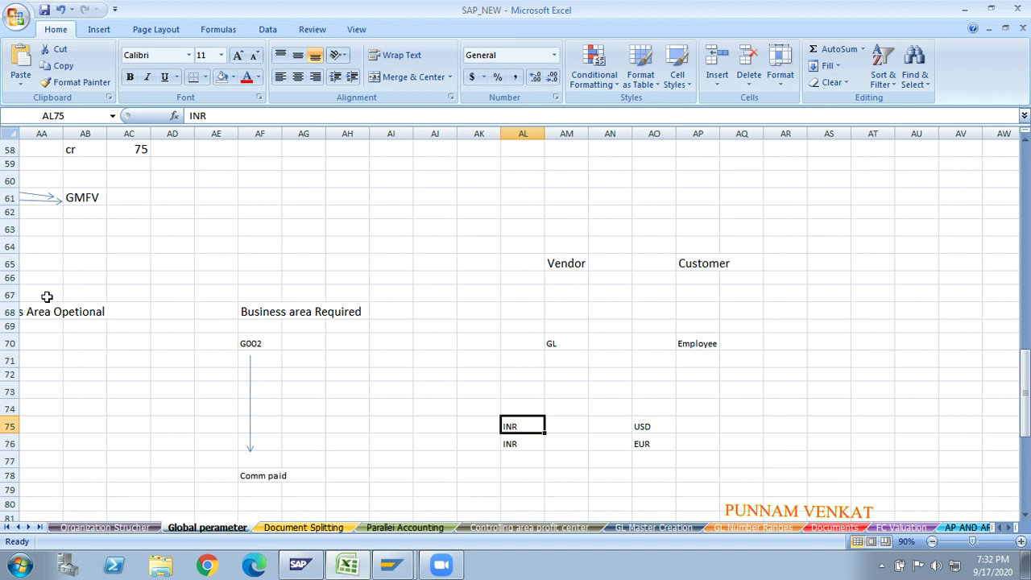
- Review the existing INR–USD and INR–EUR entries and select empty cell AL77
key(Down)
key(Down)
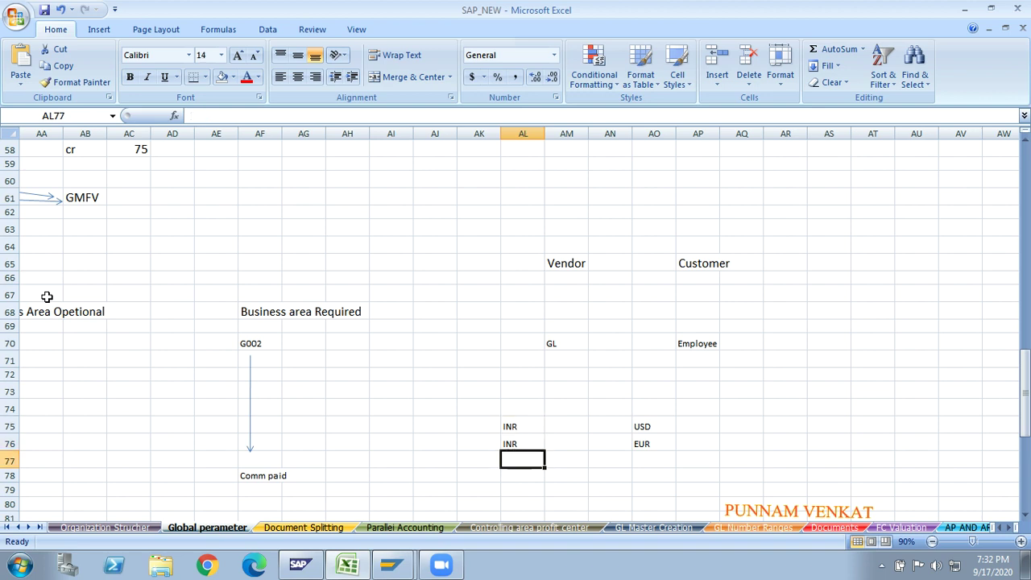
key(Up)
key(Up)
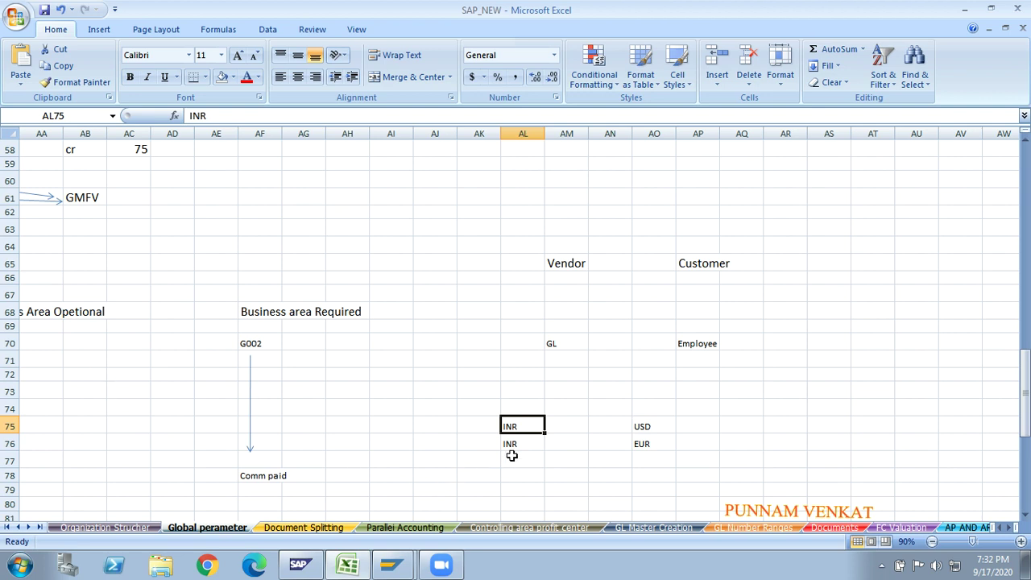
click(657, 429)
click(534, 446)
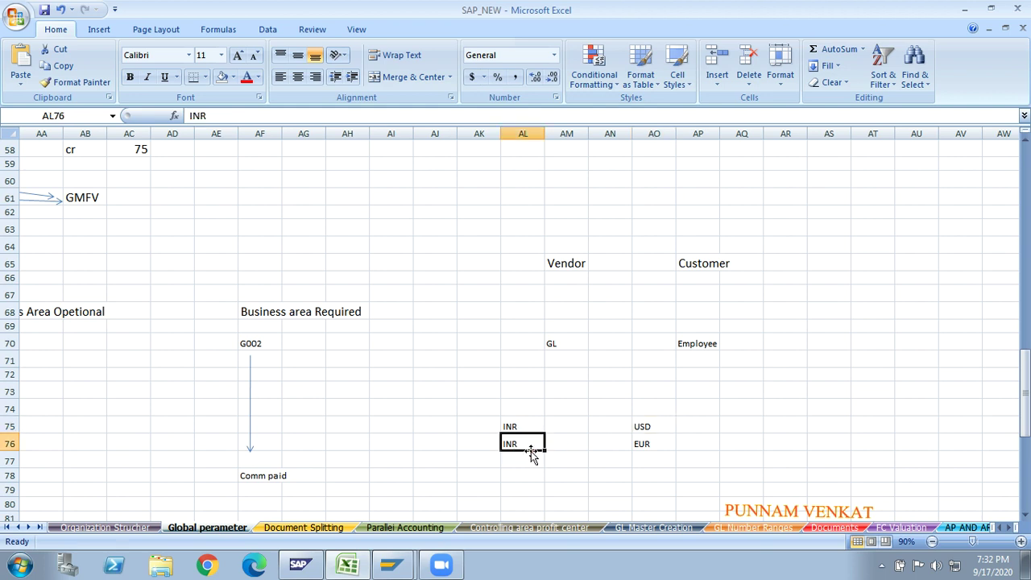
click(660, 448)
click(528, 465)
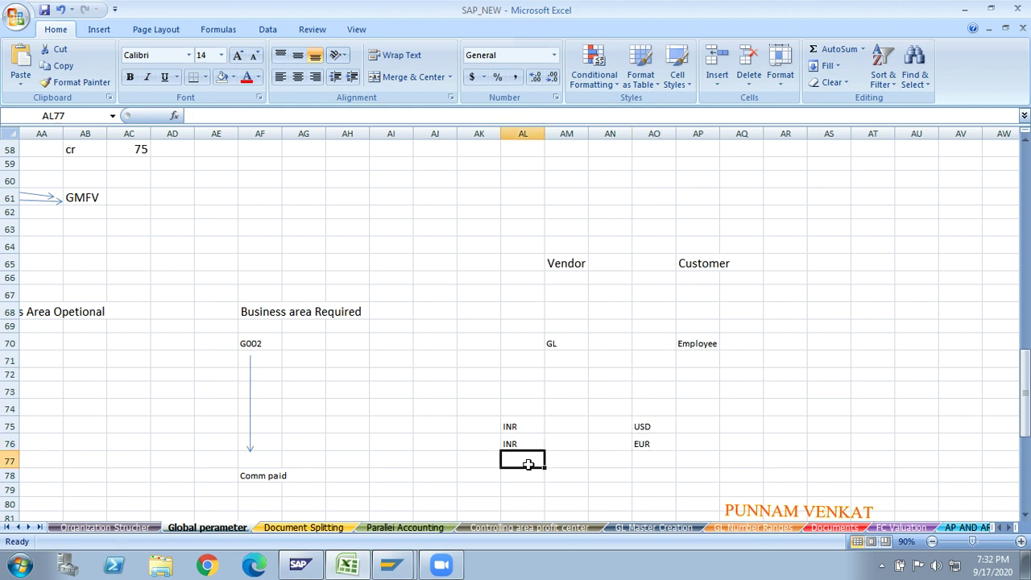
- Add INR–SGD in row 77 and INR–GBP in row 78, correcting the GBT typo
text(INR)
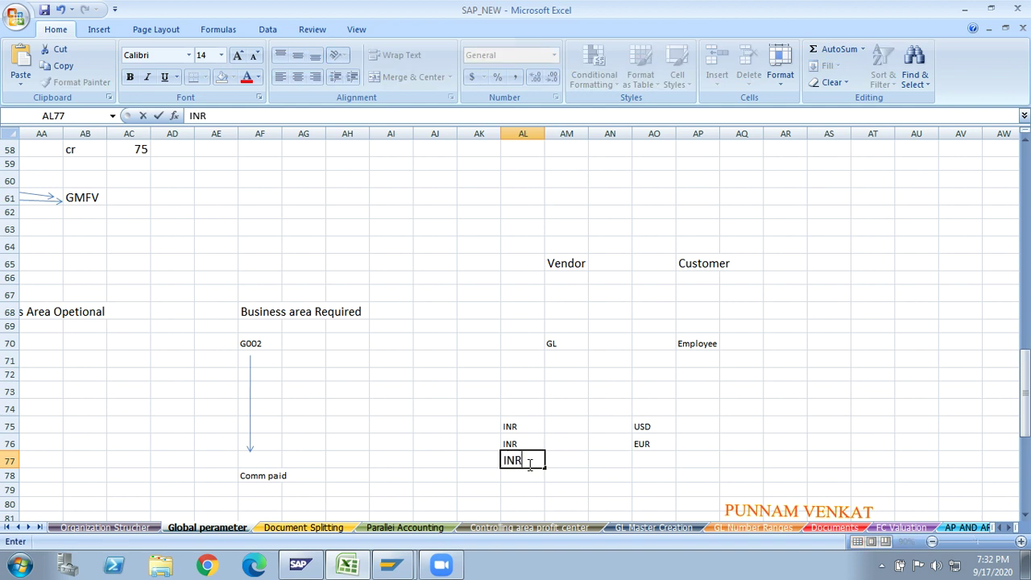
key(Tab)
key(Tab)
key(Tab)
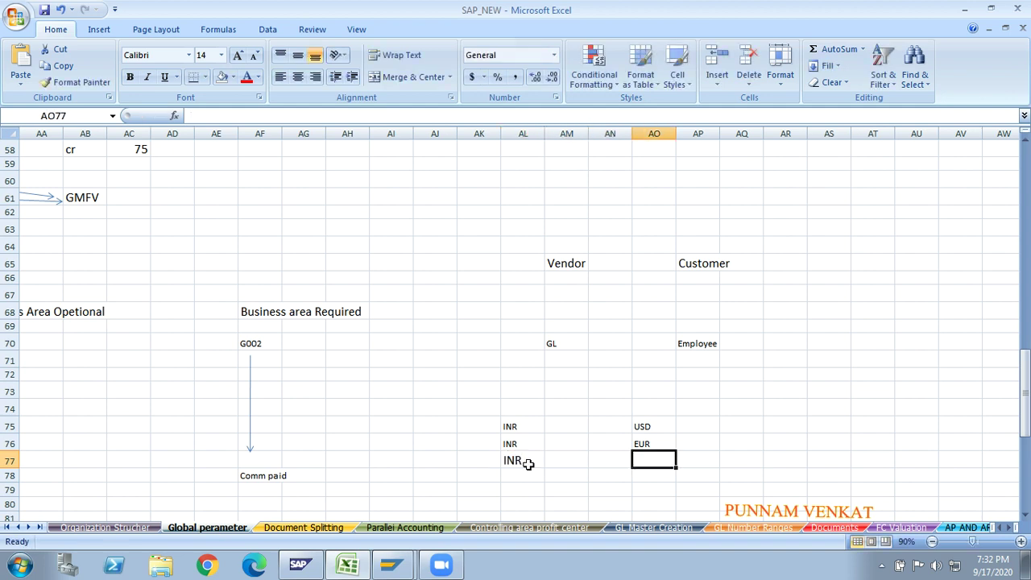
text(SGD)
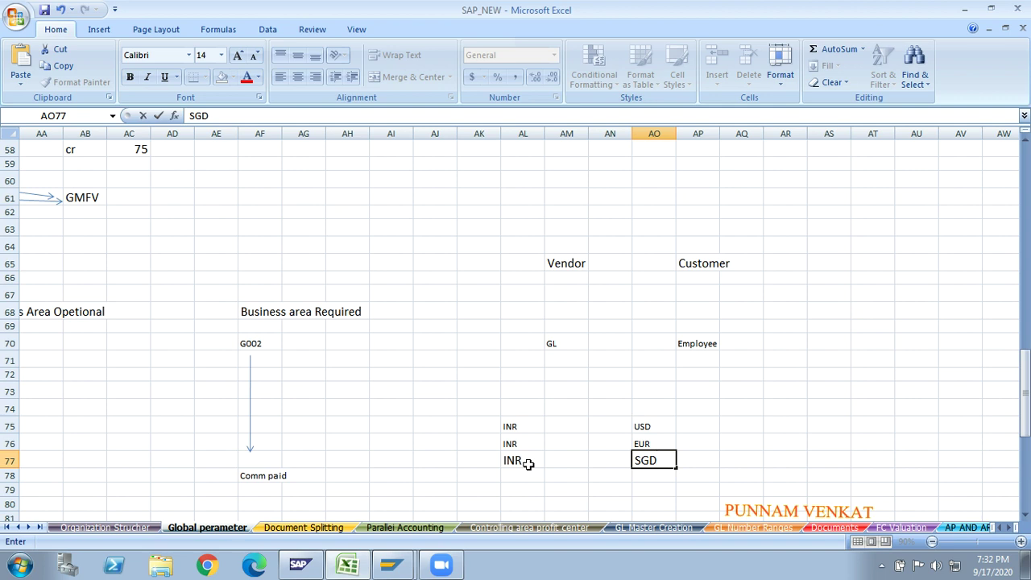
key(Return)
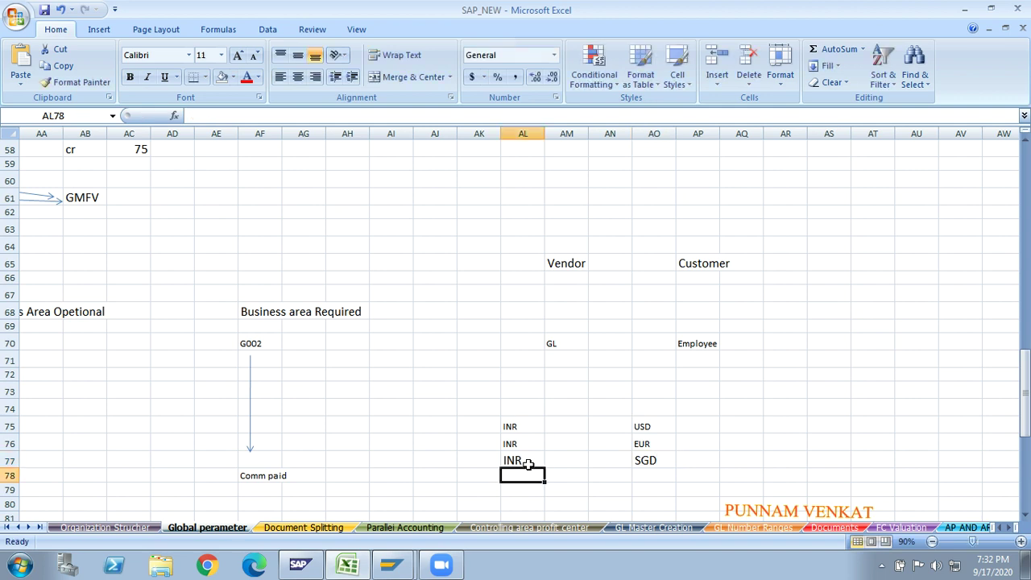
text(INR)
key(Tab)
key(Tab)
key(Tab)
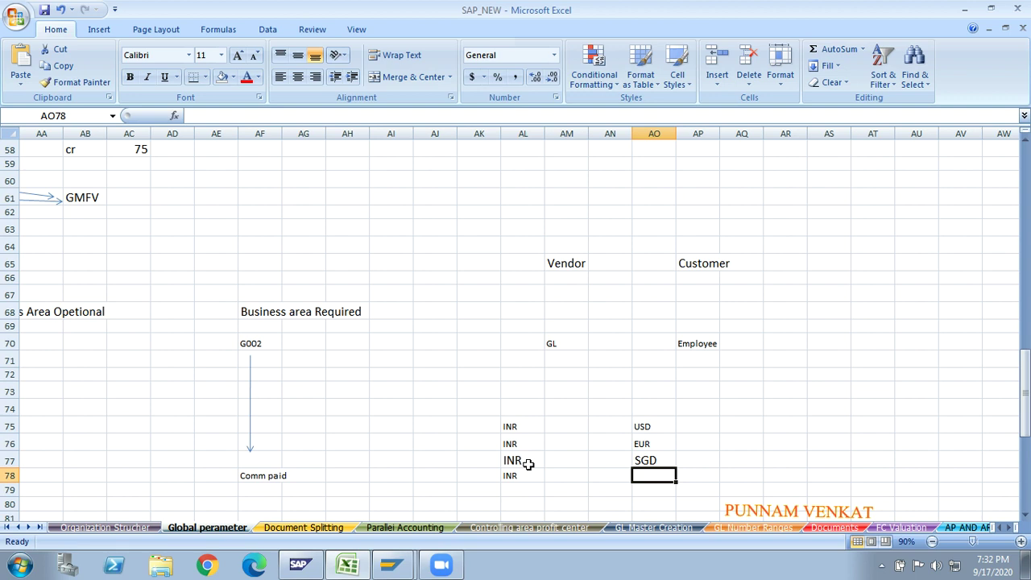
text(GBT)
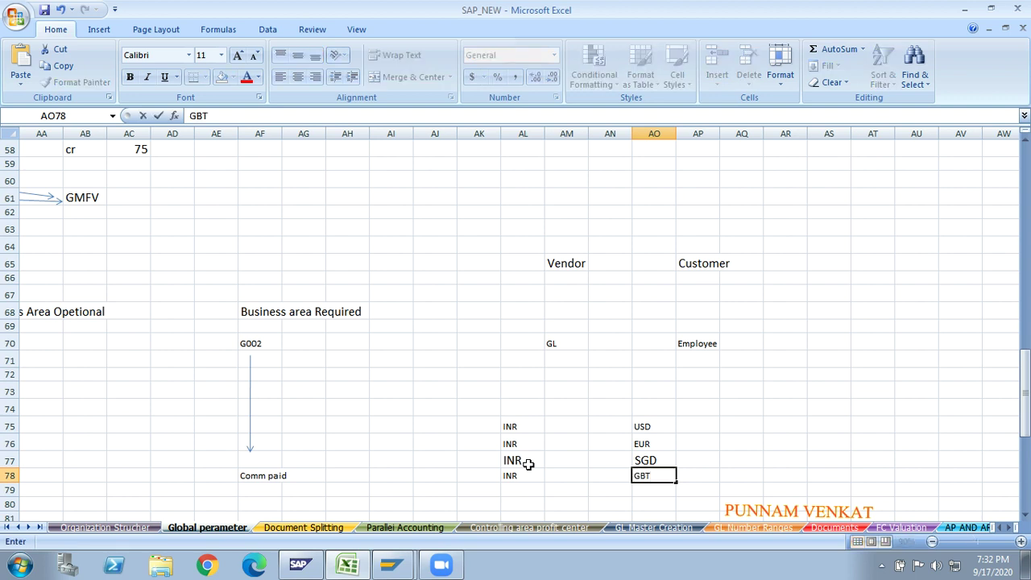
key(BackSpace)
key(BackSpace)
key(BackSpace)
text(GBP)
key(Return)
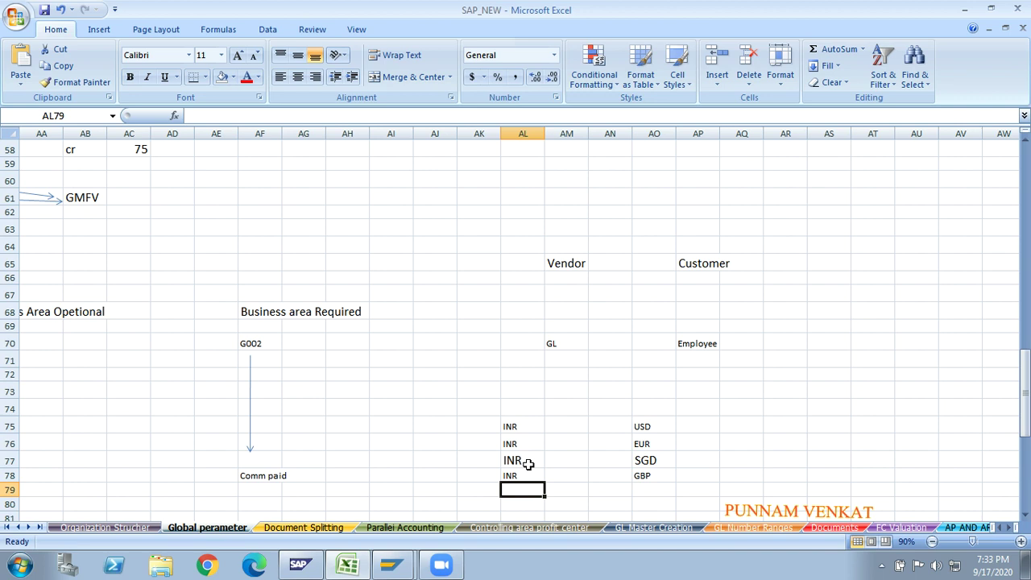
click(102, 279)
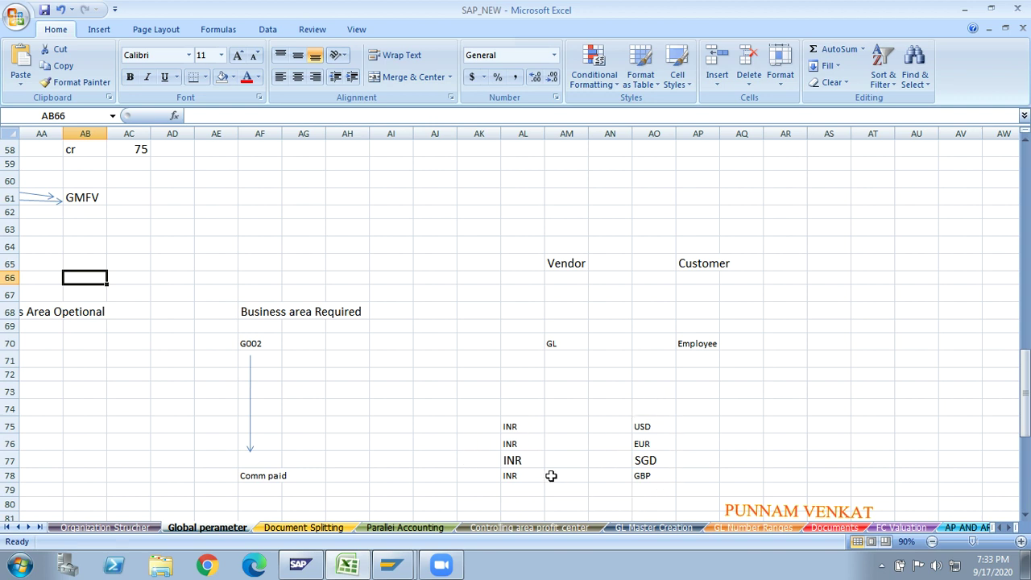
- Enter 1 in AP75 and 70 in AK75 for the USD rate
click(645, 425)
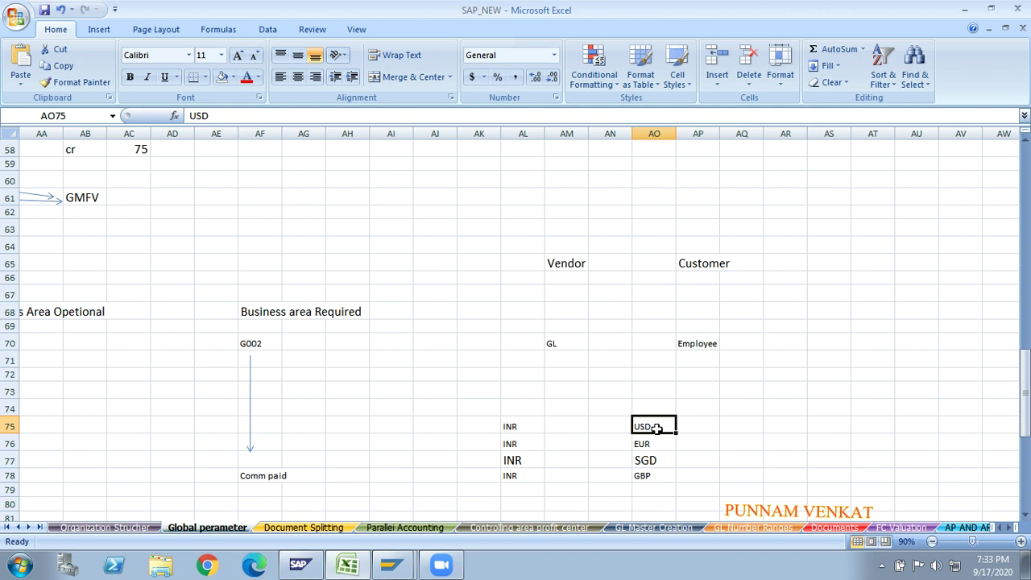
click(699, 427)
text(1)
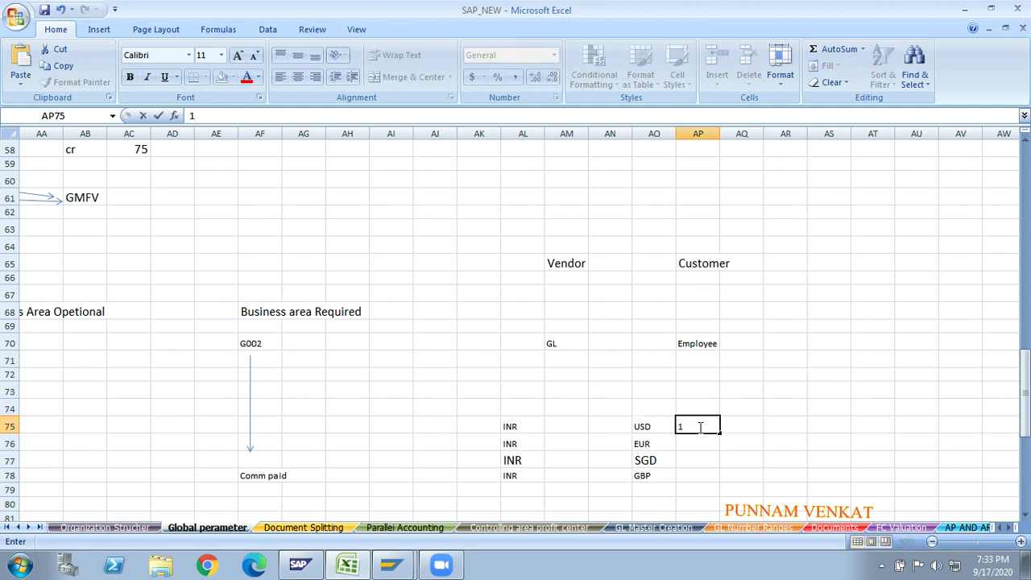
click(512, 427)
click(473, 427)
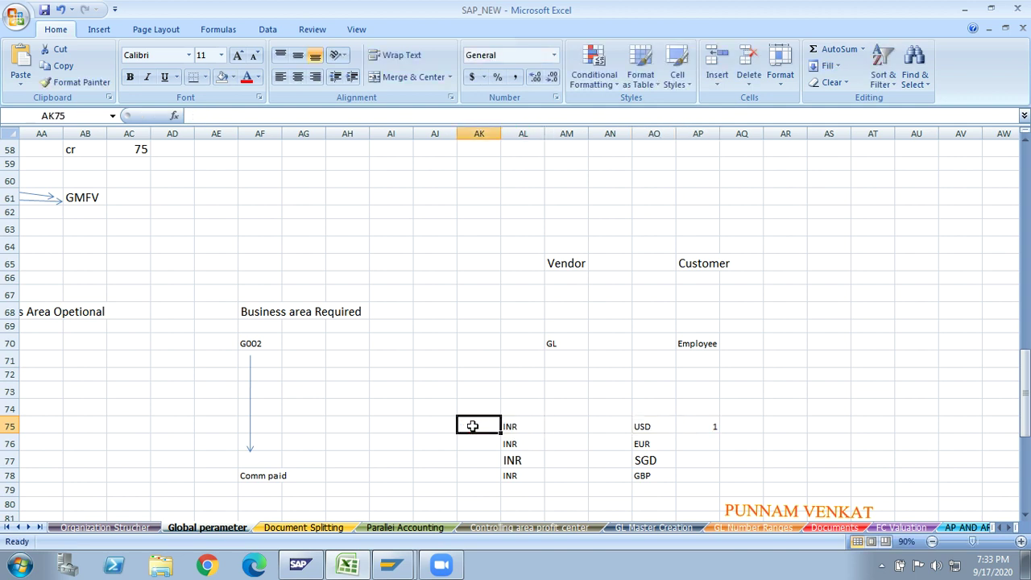
text(70)
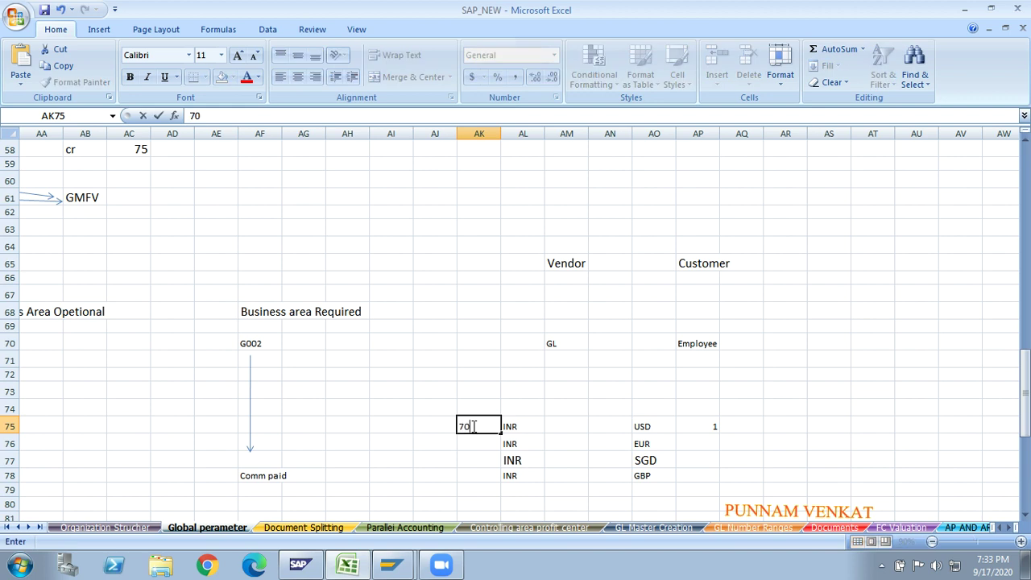
key(Return)
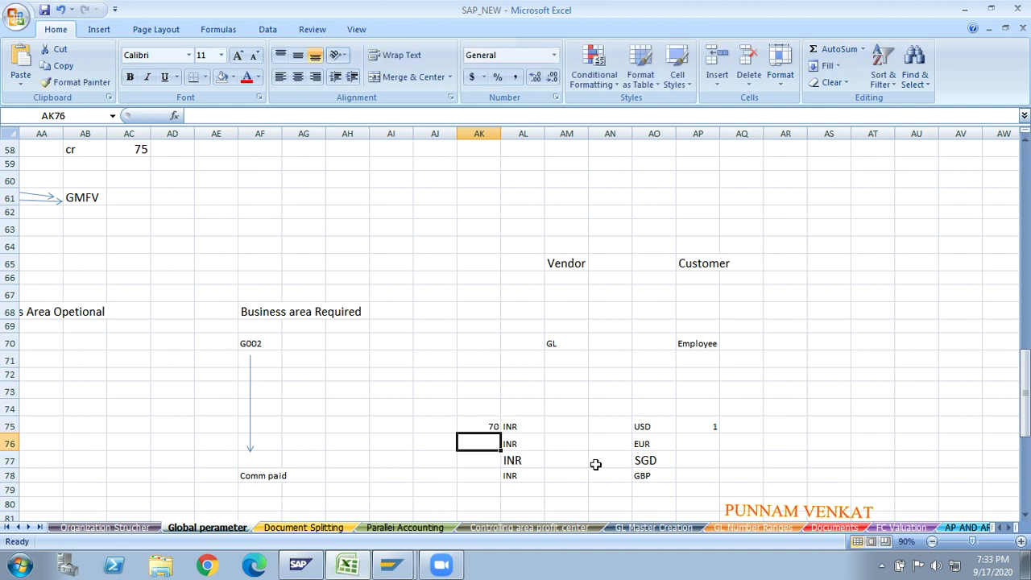
- Enter 1 in AP76 and 65 in AK76 for EUR, then review both rates
click(643, 446)
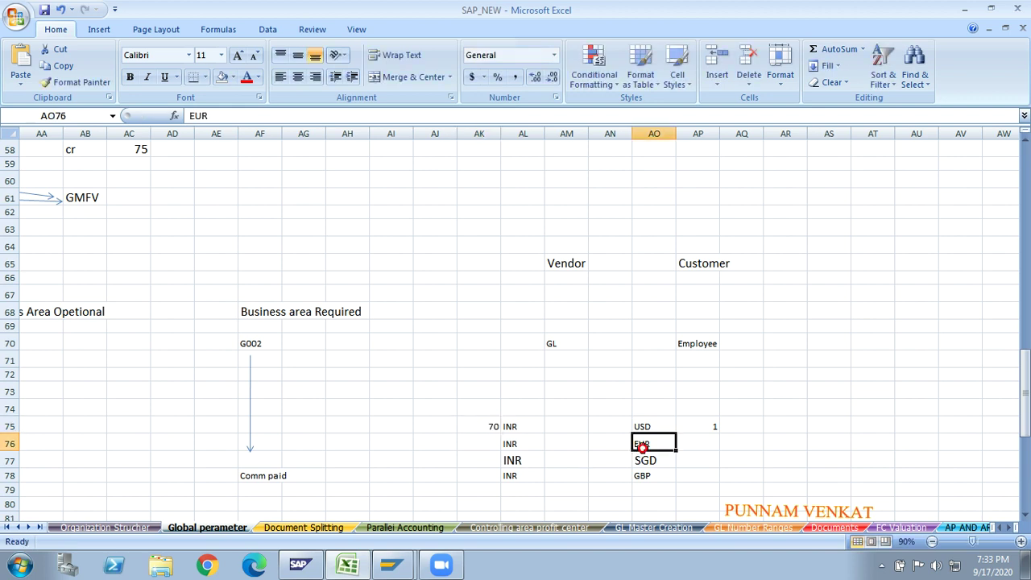
click(706, 442)
text(1)
click(685, 467)
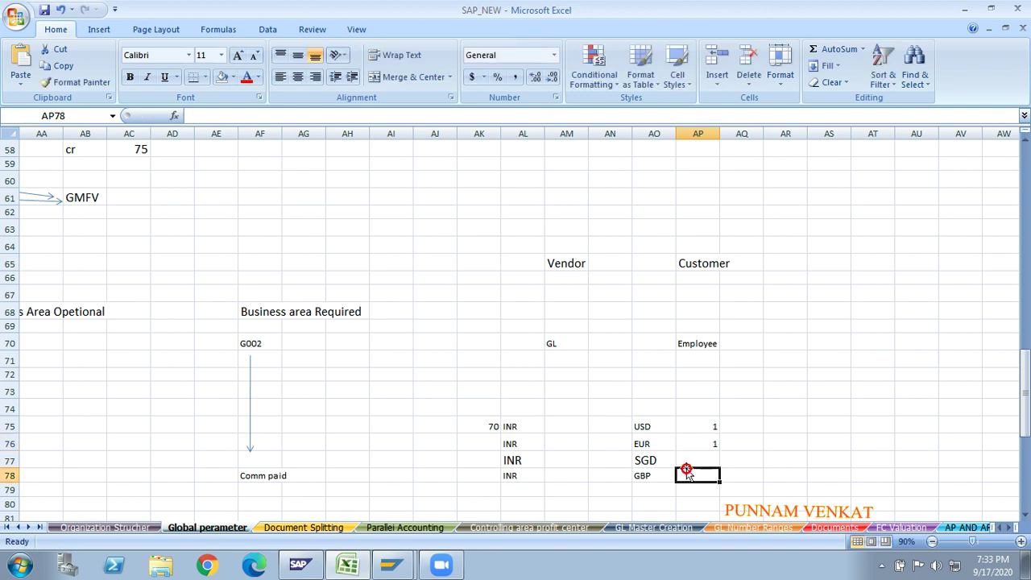
click(491, 448)
text(6)
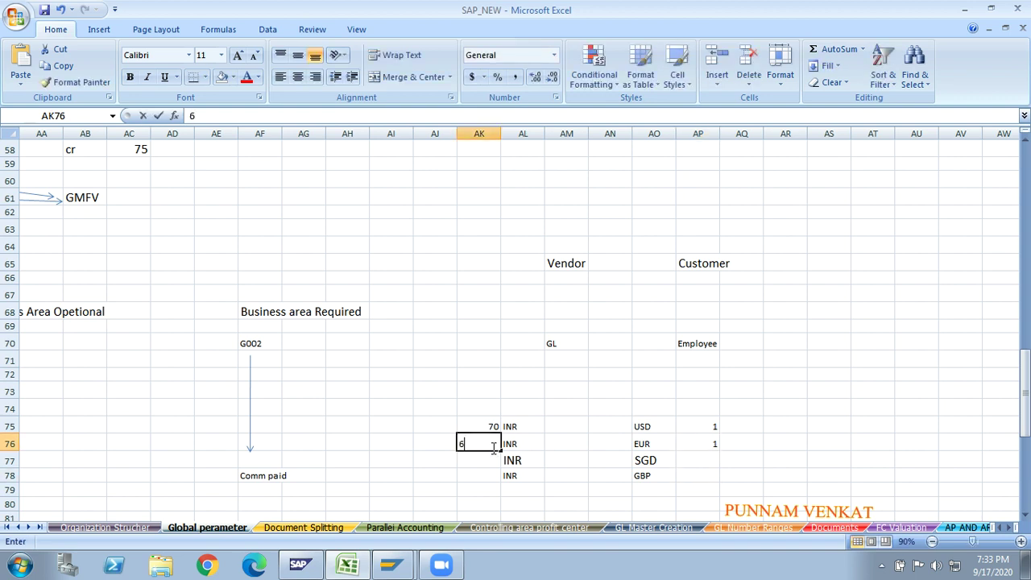
text(5)
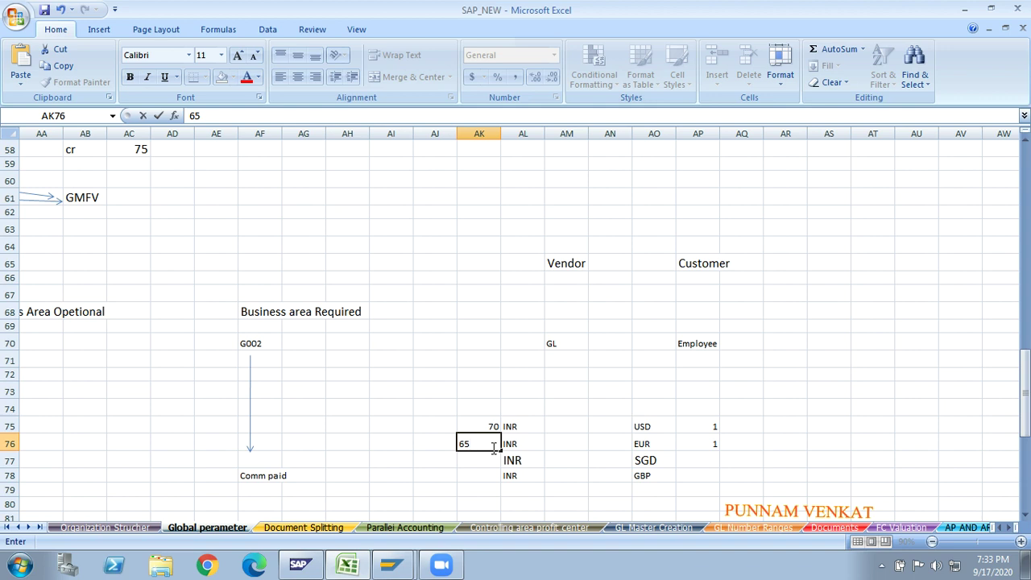
key(Return)
click(477, 424)
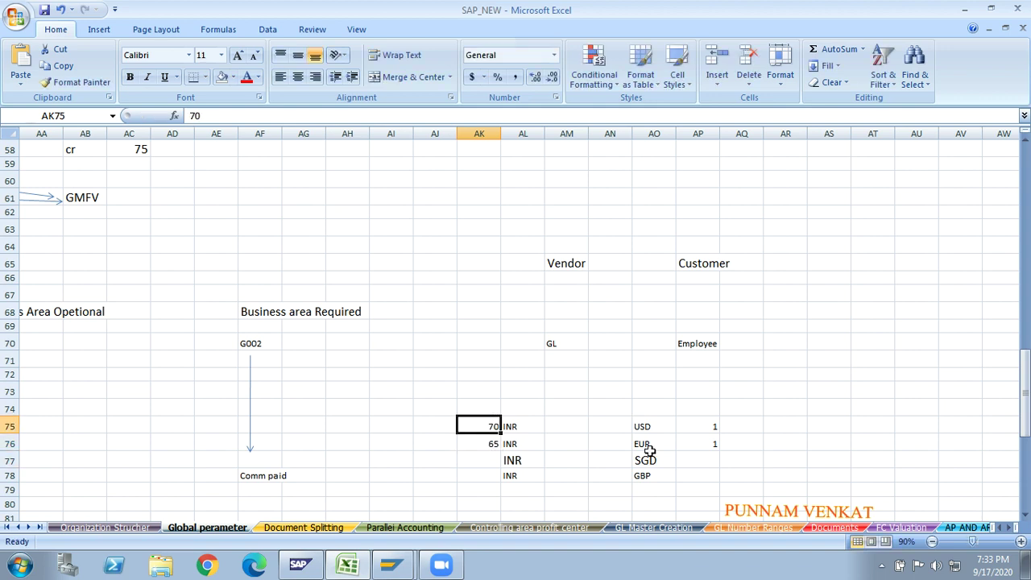
click(697, 428)
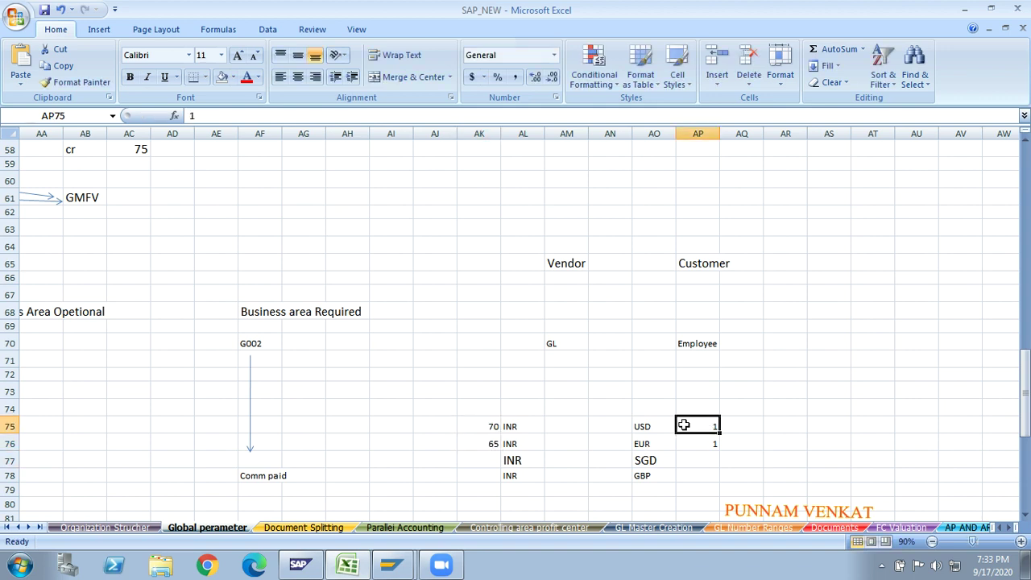
click(477, 429)
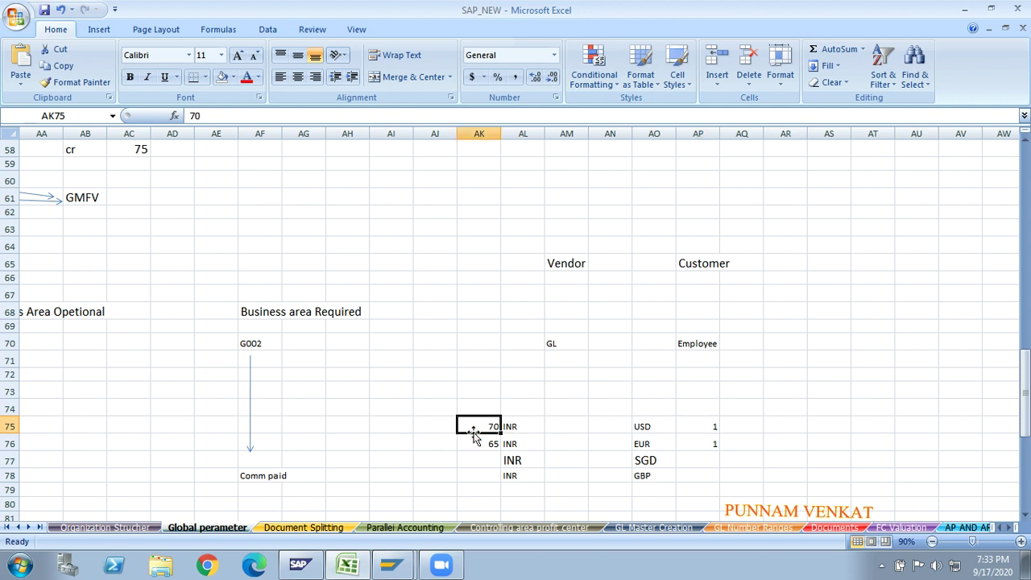
click(643, 446)
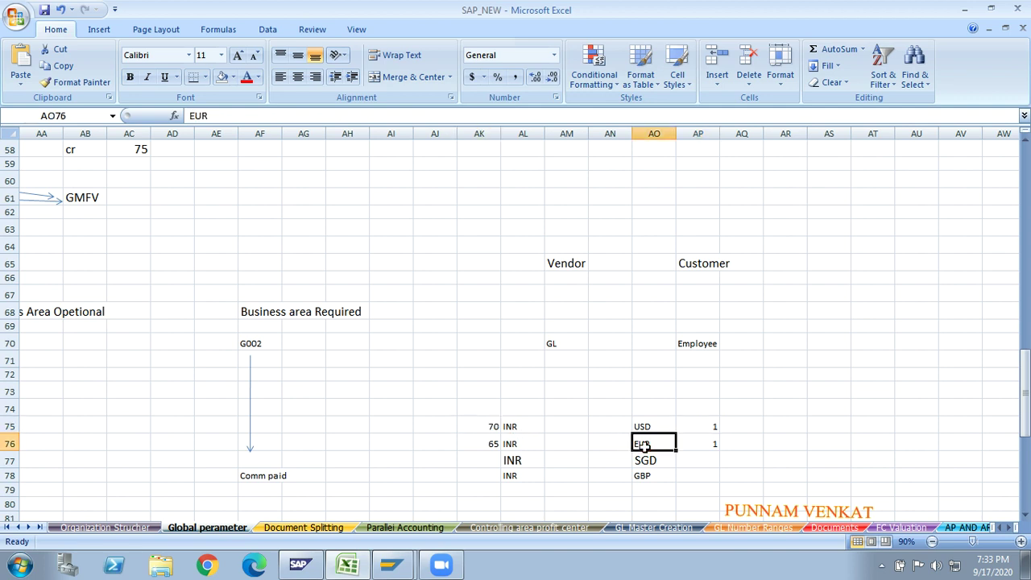
click(490, 445)
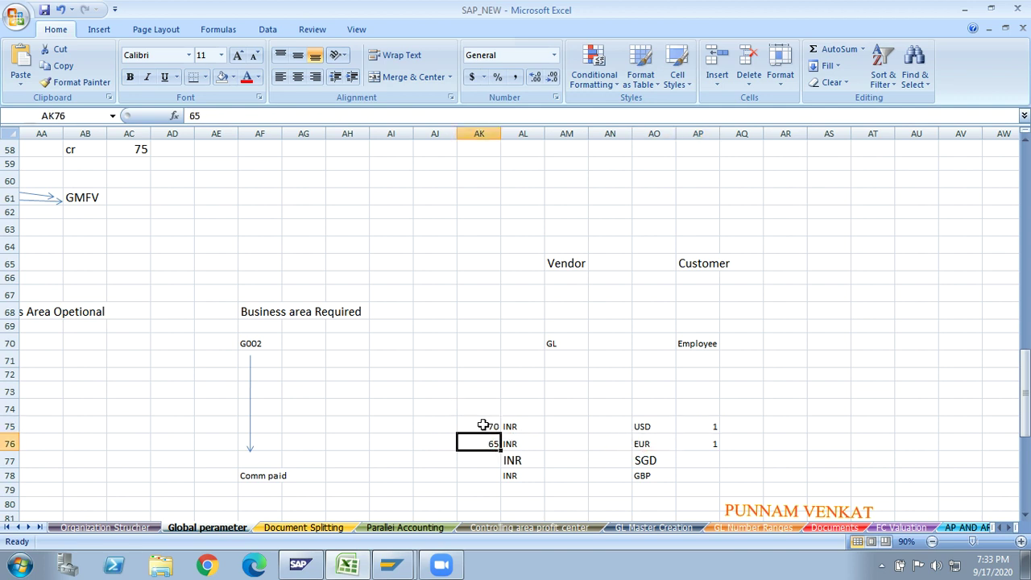
- Enter the SGD rate (1 = 45 INR) and GBP rate (1 = 90 INR) in rows 77–78
click(705, 466)
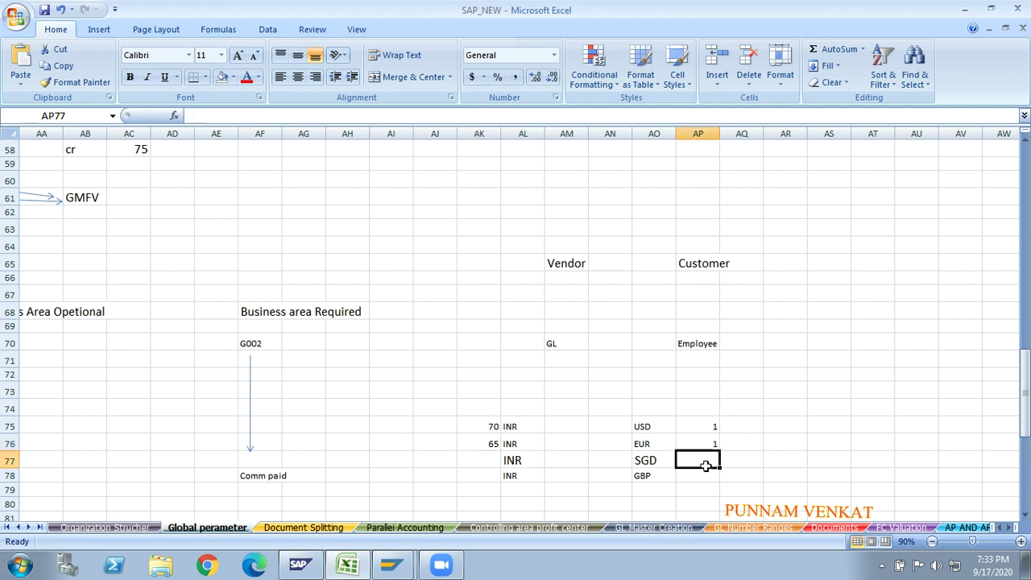
text(1)
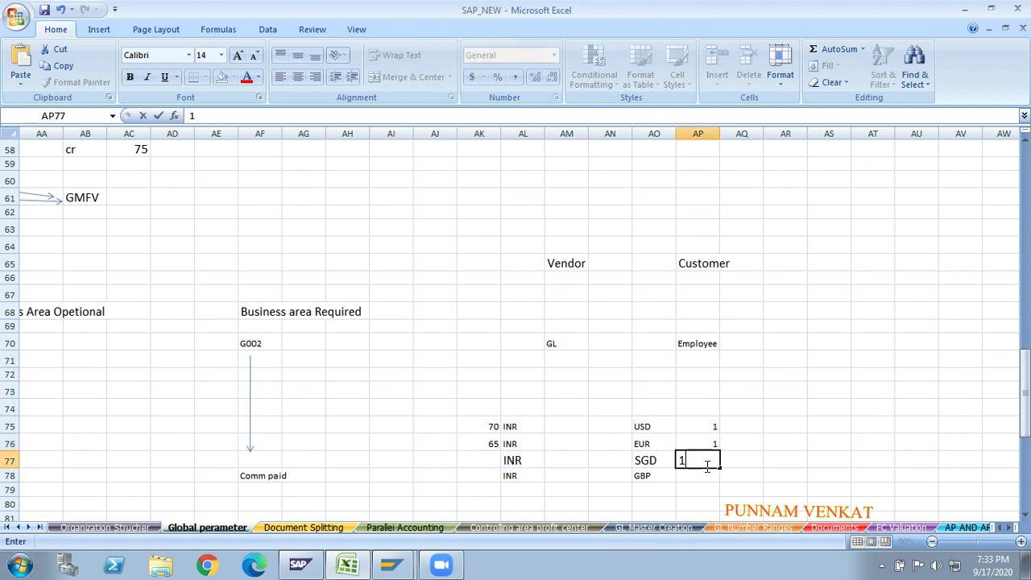
click(471, 467)
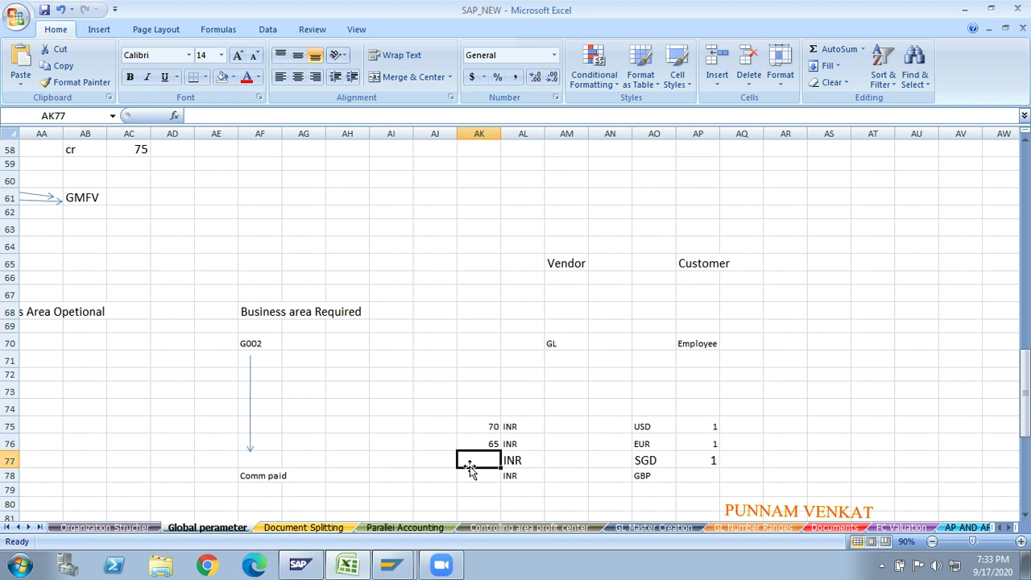
text(45)
key(Return)
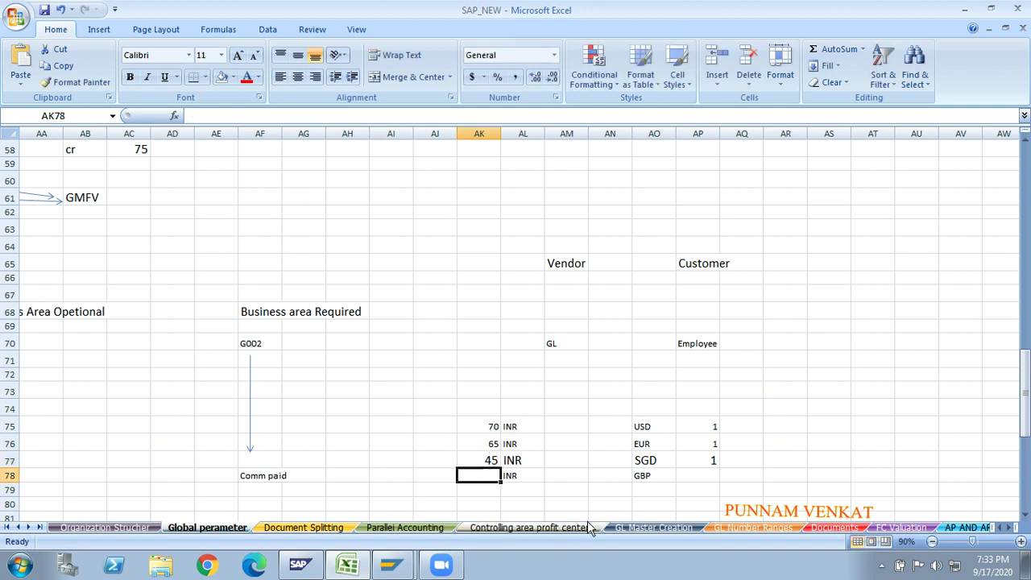
click(693, 473)
text(1)
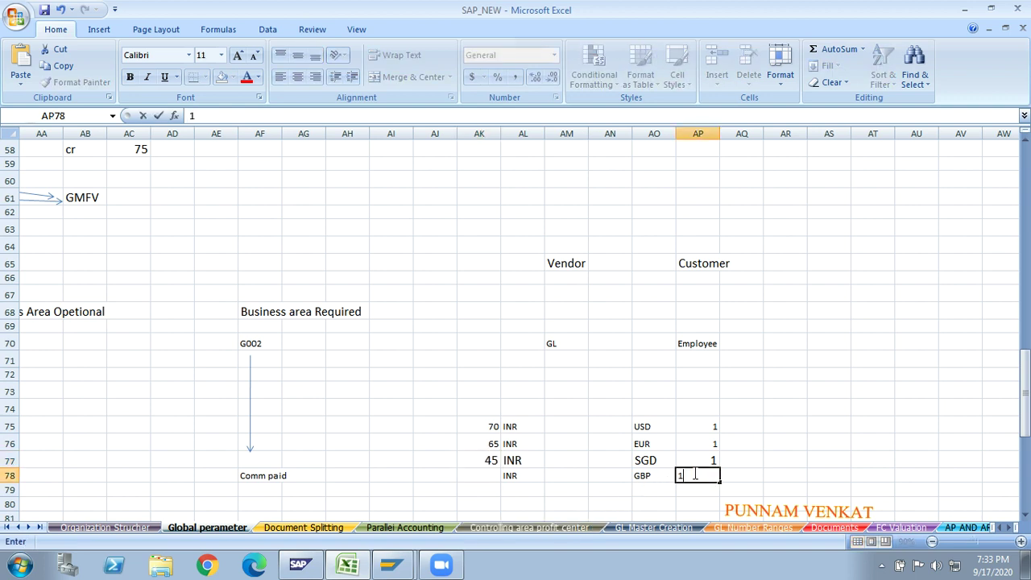
click(522, 477)
click(480, 475)
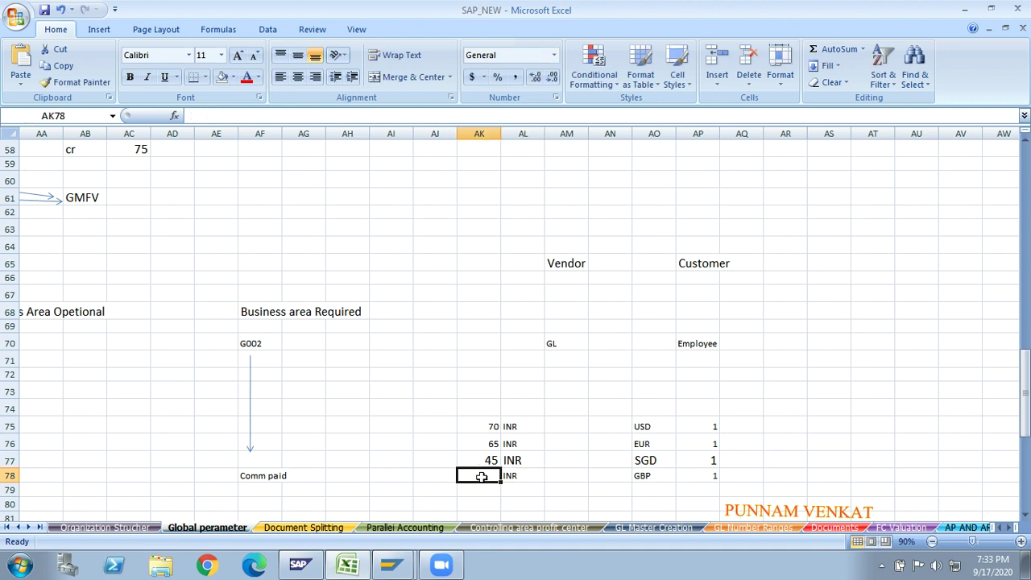
text(90)
key(Return)
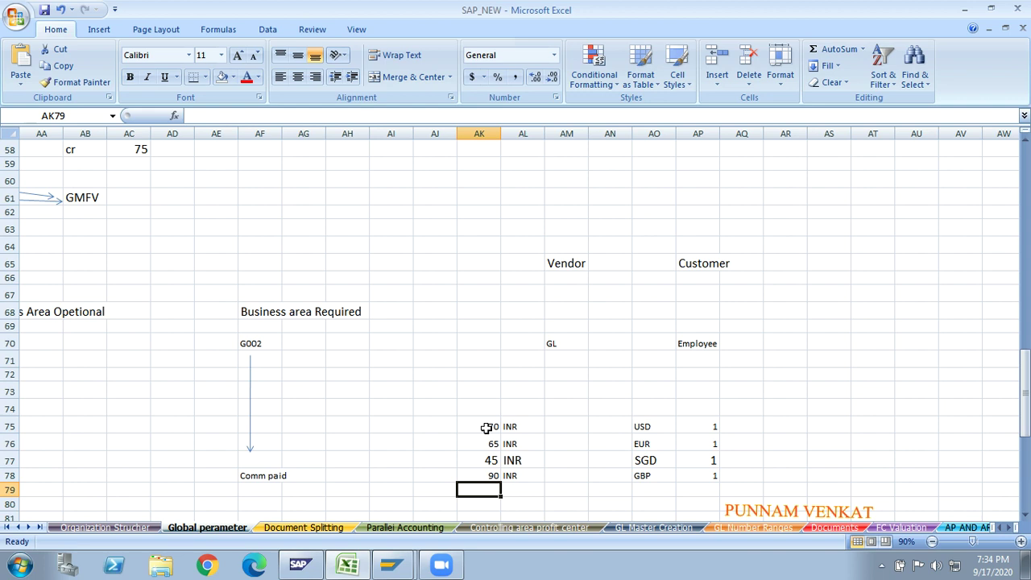
- Enter 'L.' in cell AS73 beside the rate table, fixing an initial typo
key(Right)
key(Right)
key(Right)
key(Right)
key(Right)
key(Right)
key(Right)
key(Right)
key(Right)
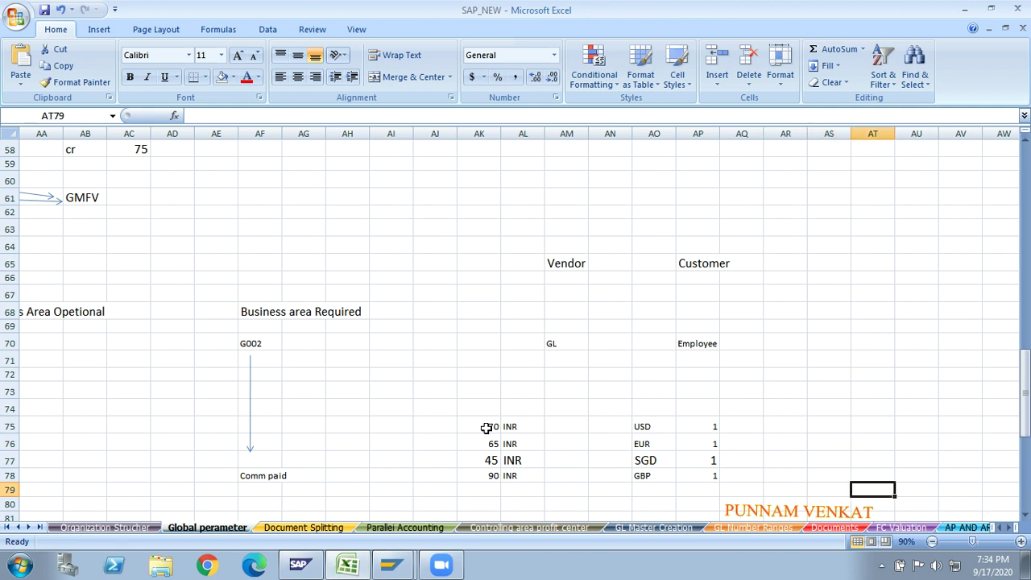
key(Right)
key(Right)
key(Right)
key(Right)
key(Left)
key(Left)
key(Left)
key(Left)
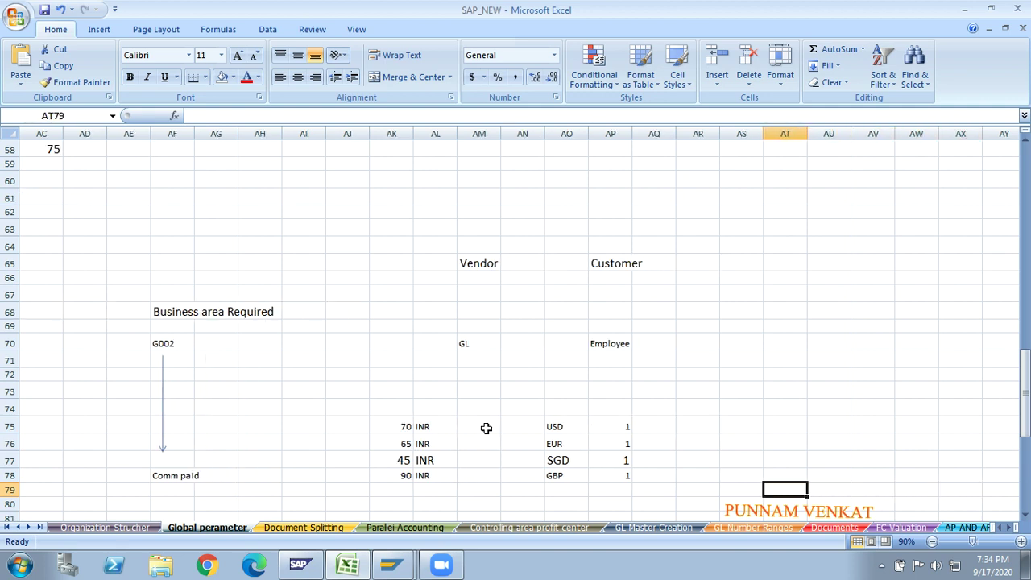
key(Left)
key(Up)
key(Up)
key(Up)
key(Up)
key(Up)
key(Up)
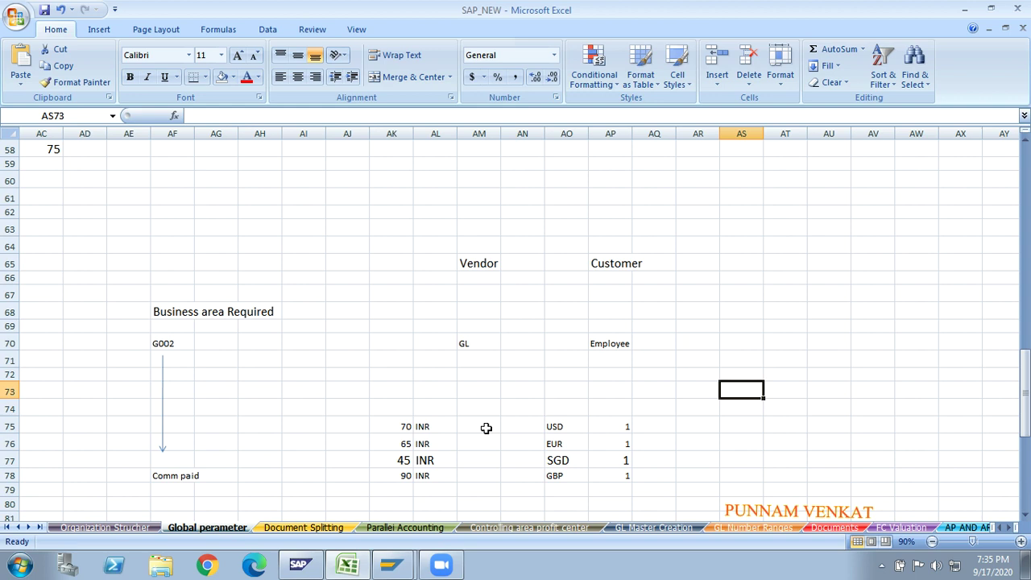
text(Isc)
key(BackSpace)
key(BackSpace)
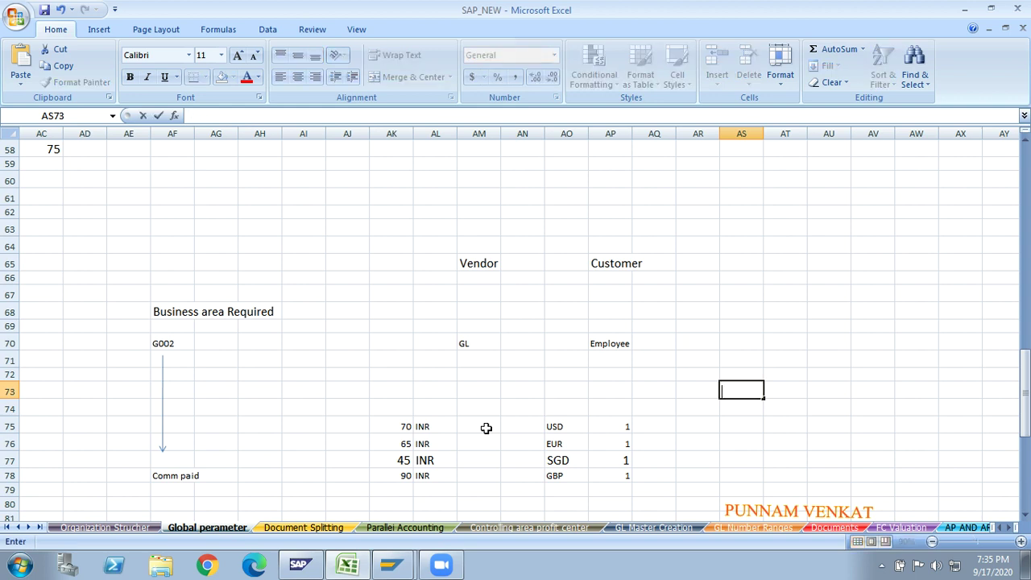
key(BackSpace)
text(L.)
- Zoom the sheet to 110% and clear the 'L.' entry from cell AS73
click(767, 427)
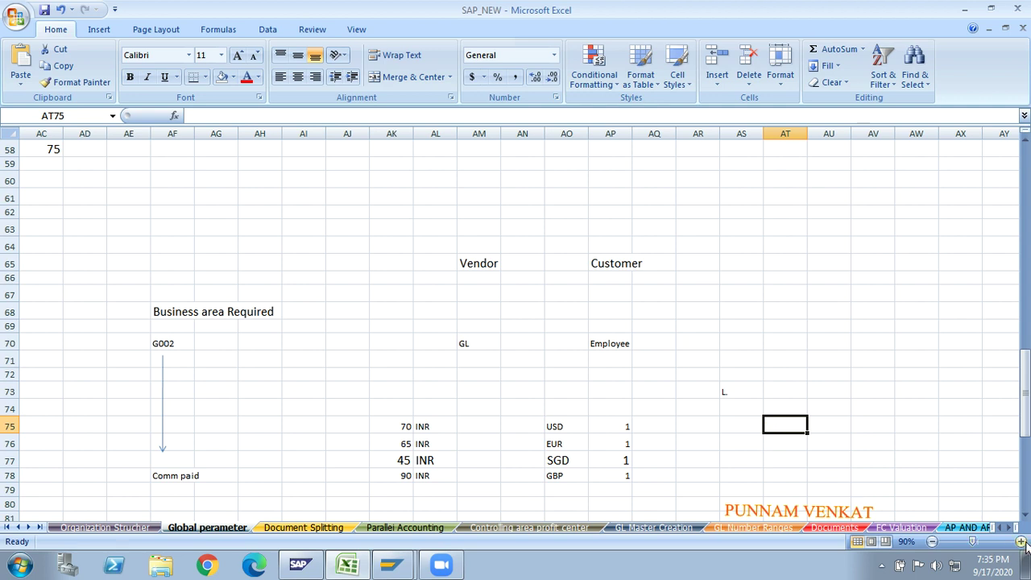
click(1022, 541)
click(1021, 541)
click(810, 436)
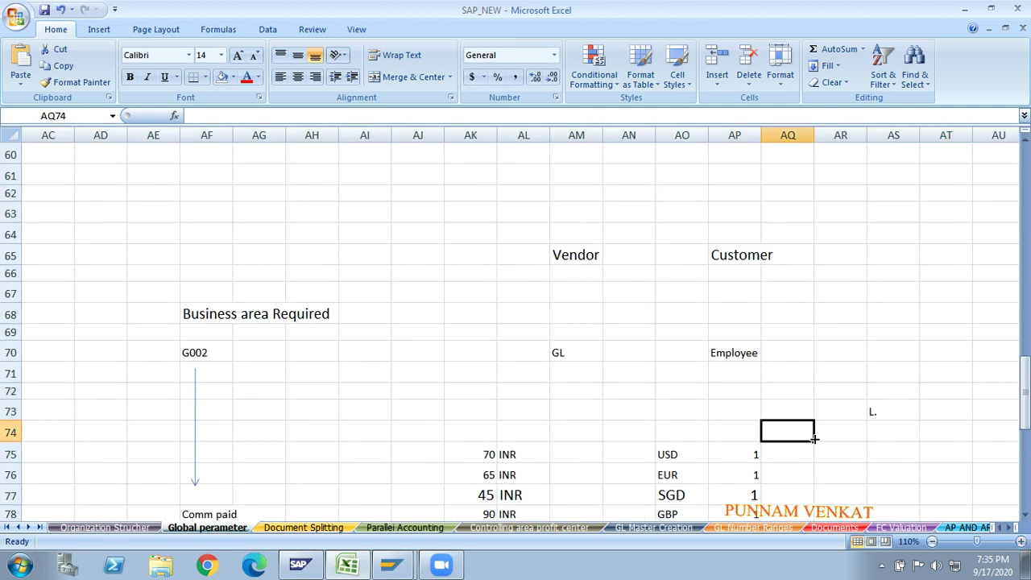
key(Right)
key(Right)
key(Up)
key(Delete)
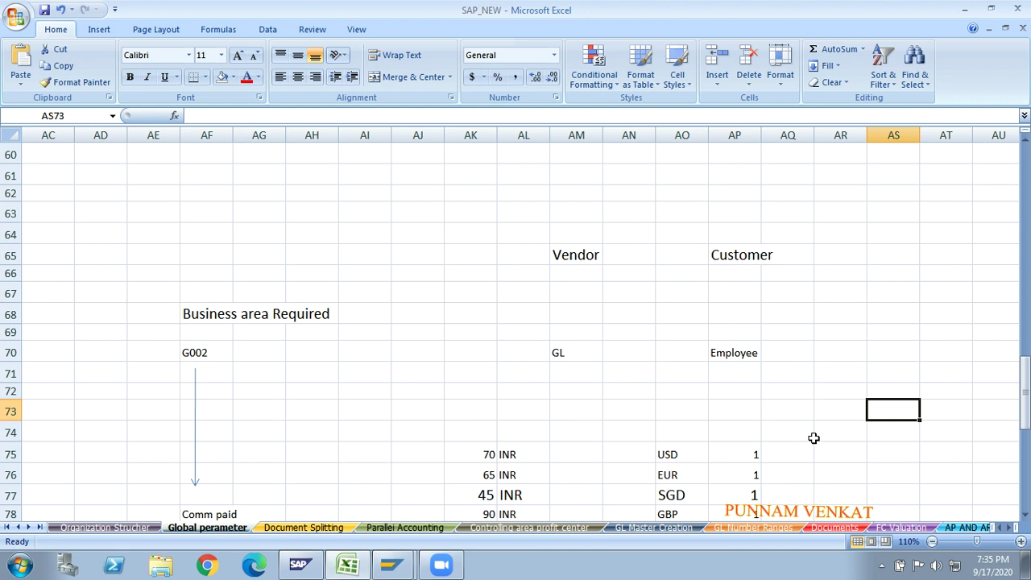
- Enter L.C, G.C and T.C in AS73 to AS75 and reselect the L.C cell
text(L.C)
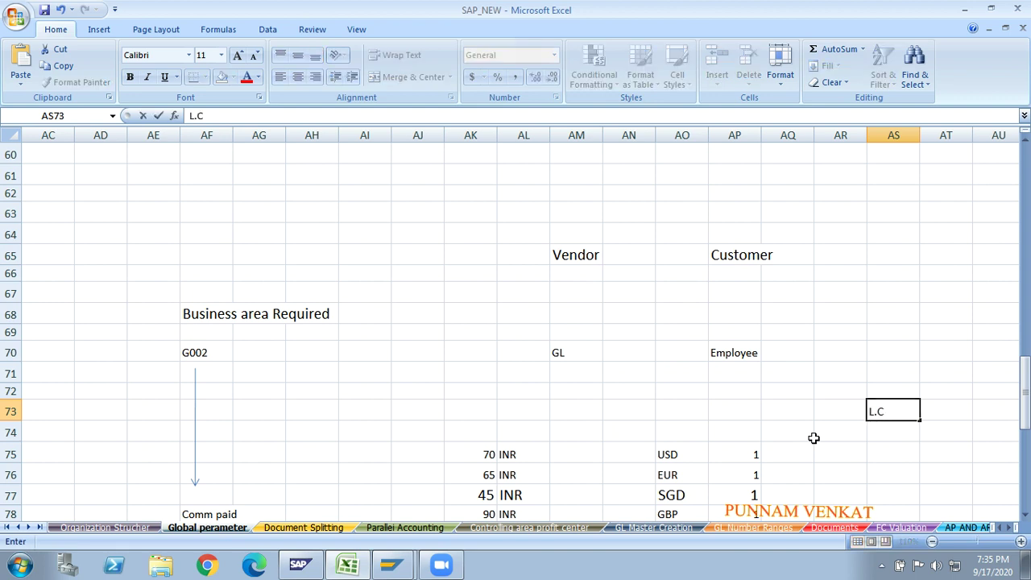
key(Return)
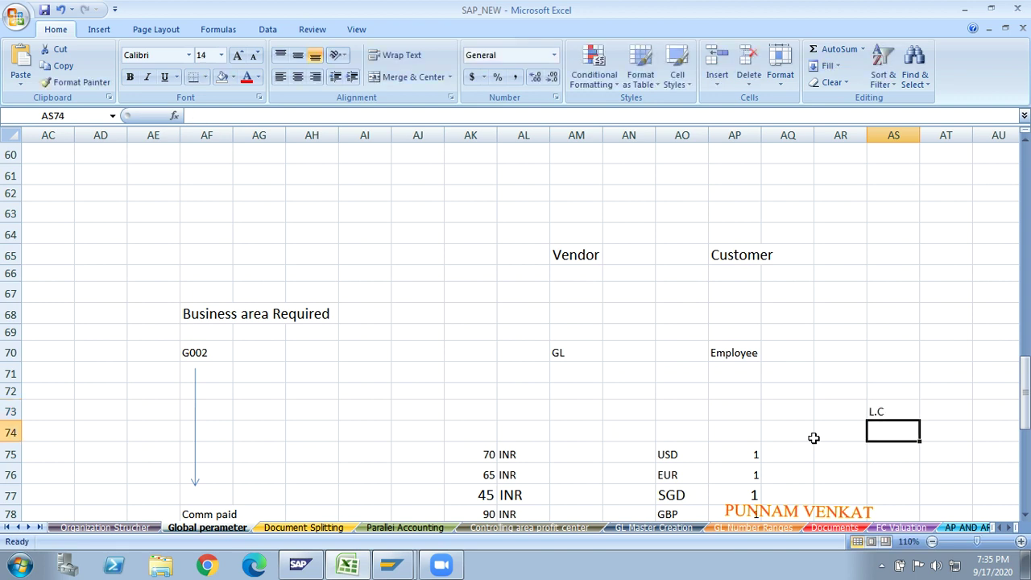
text(G.C)
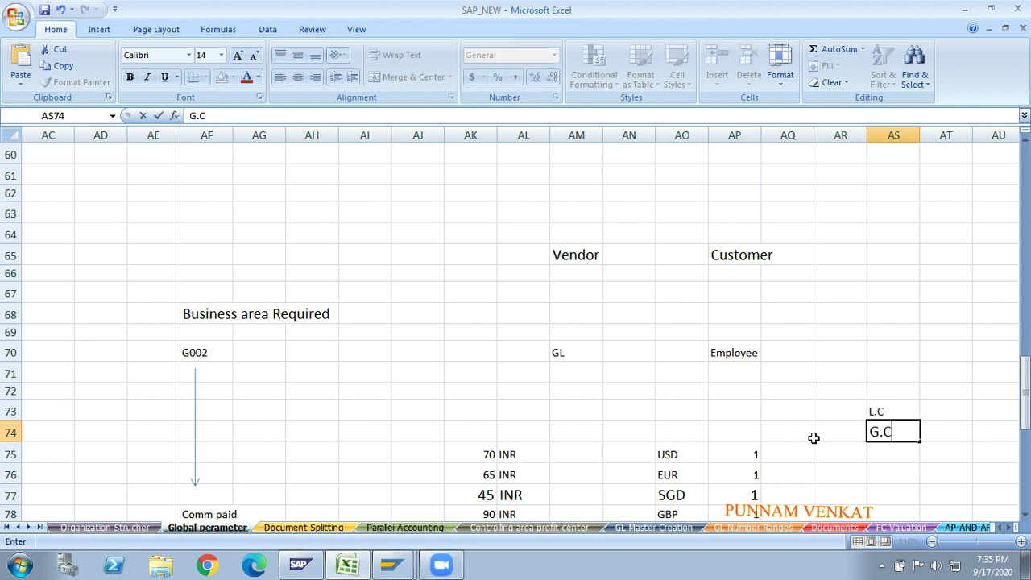
key(Return)
text(T.C)
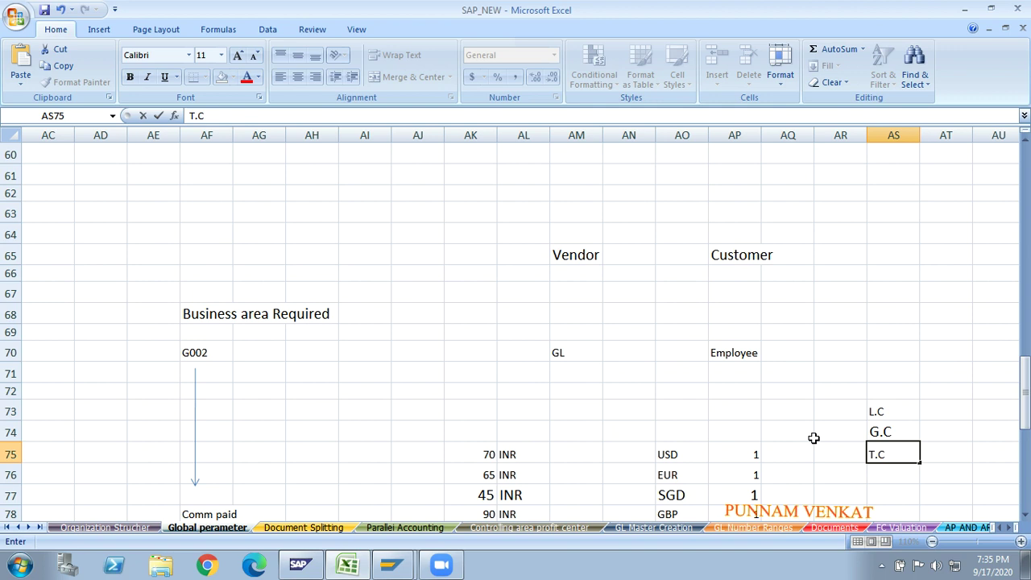
key(Return)
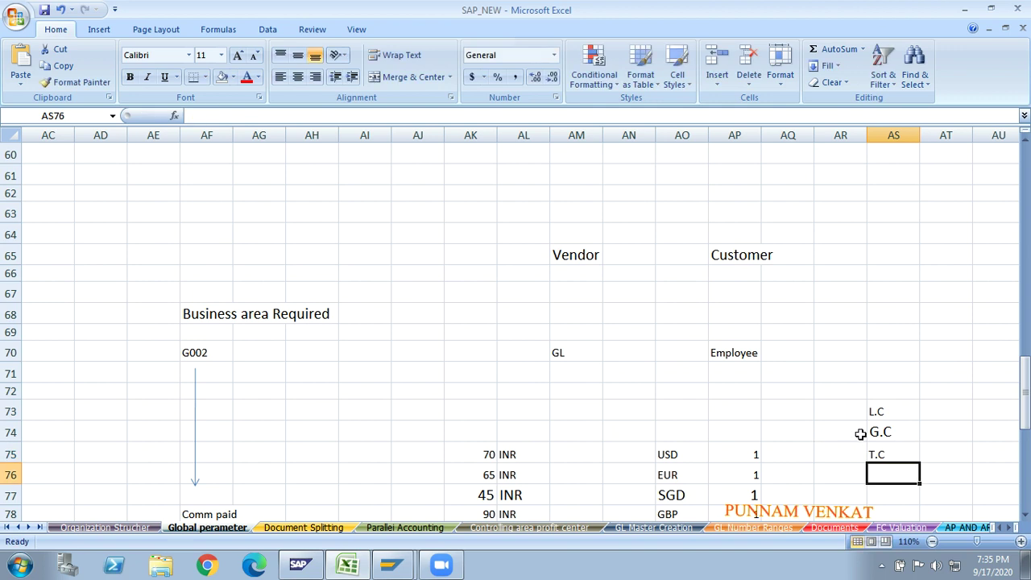
click(883, 418)
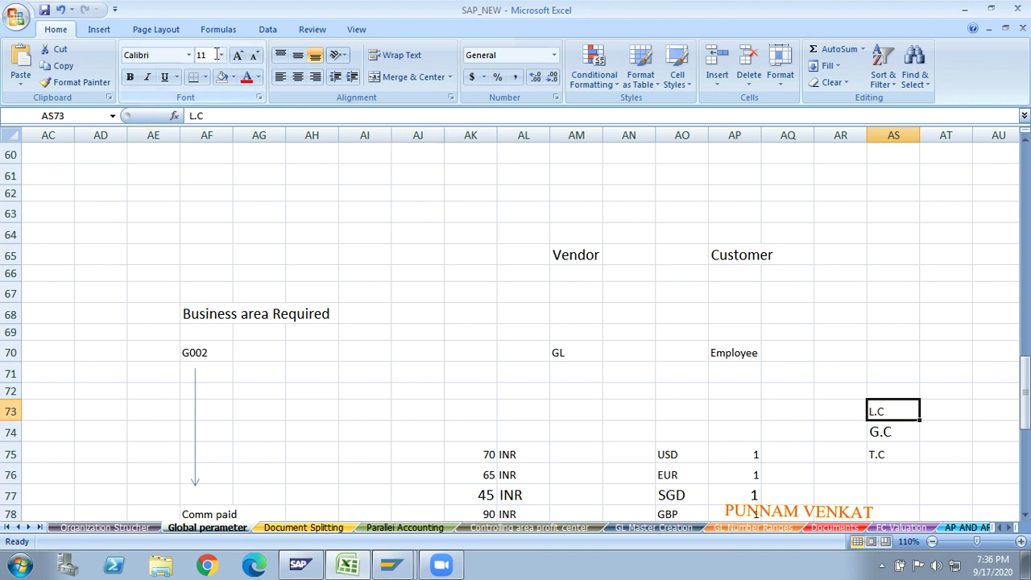
- Fill the L.C and T.C label cells with yellow
click(232, 78)
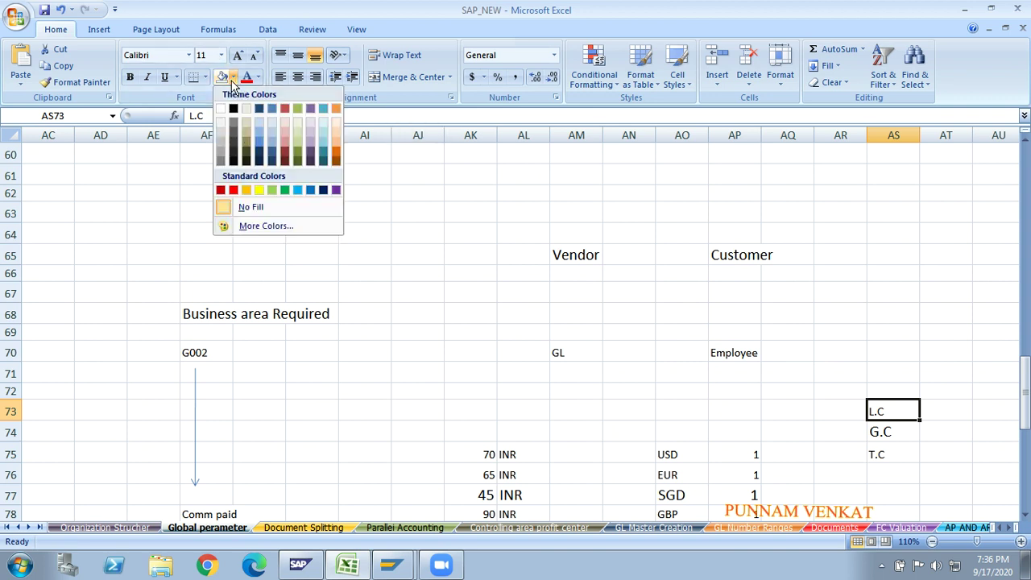
click(258, 190)
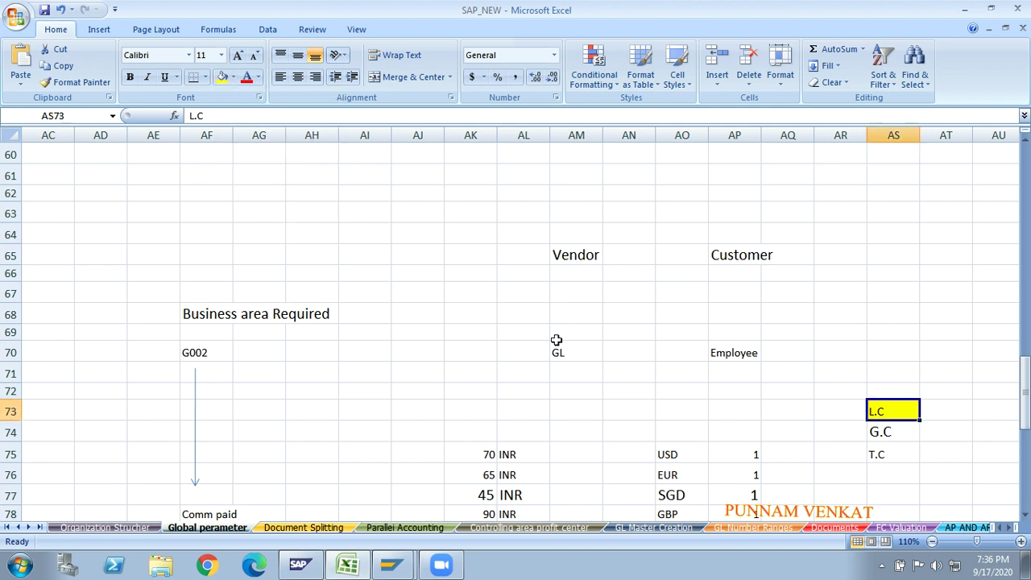
click(890, 453)
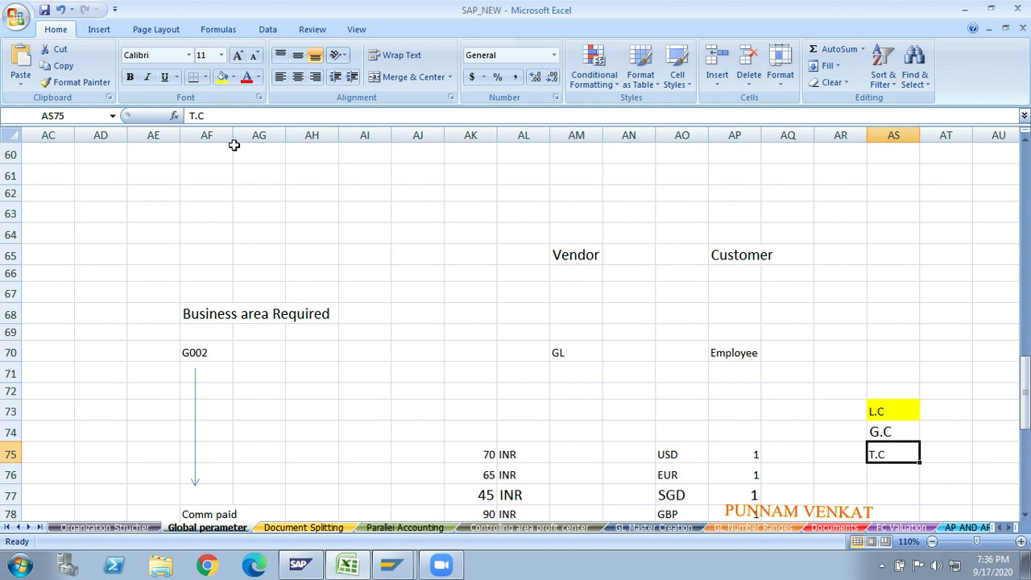
click(222, 77)
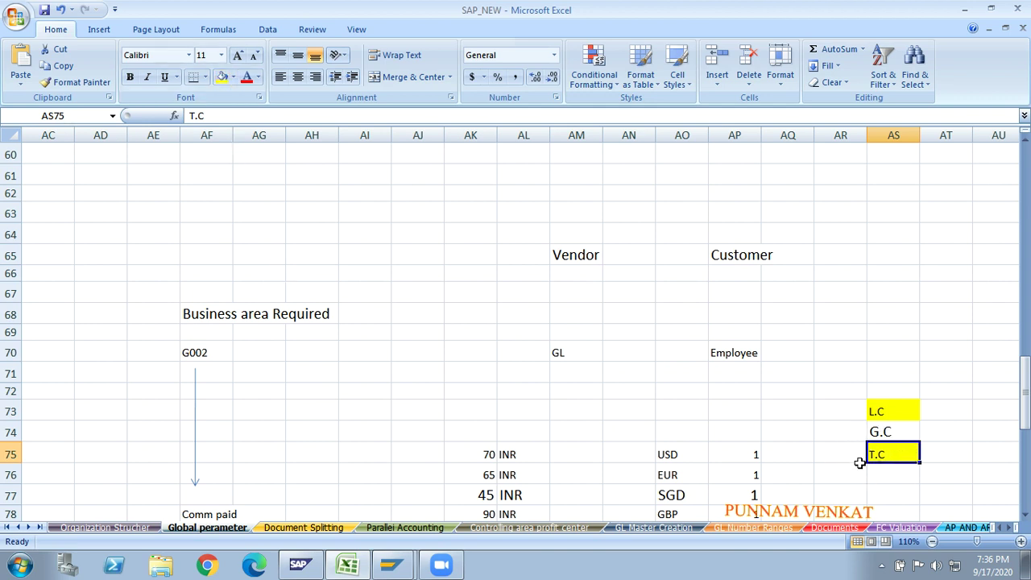
- Select the G.C cell and bring up the SAP Logon window
click(890, 432)
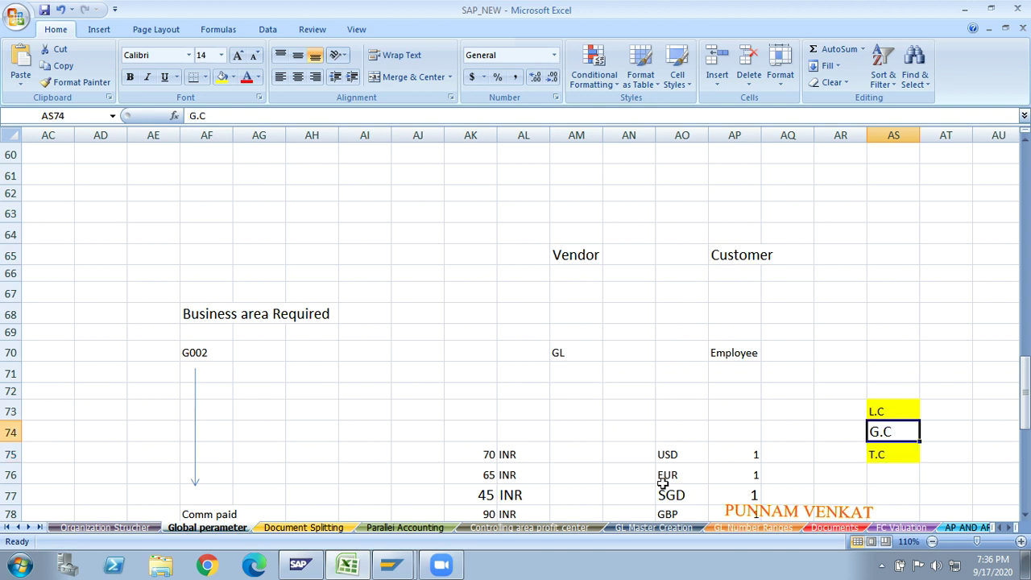
click(690, 412)
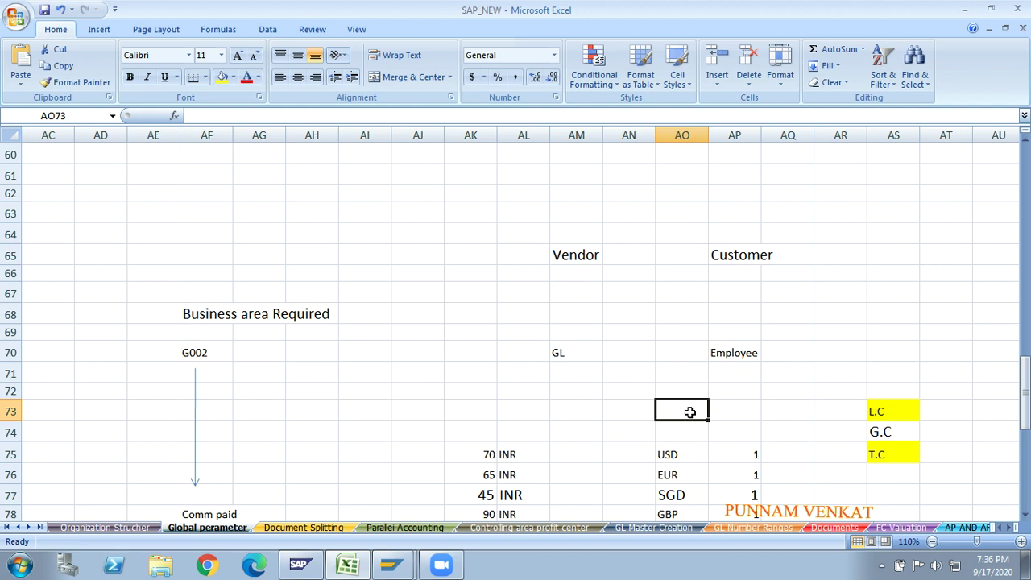
click(786, 414)
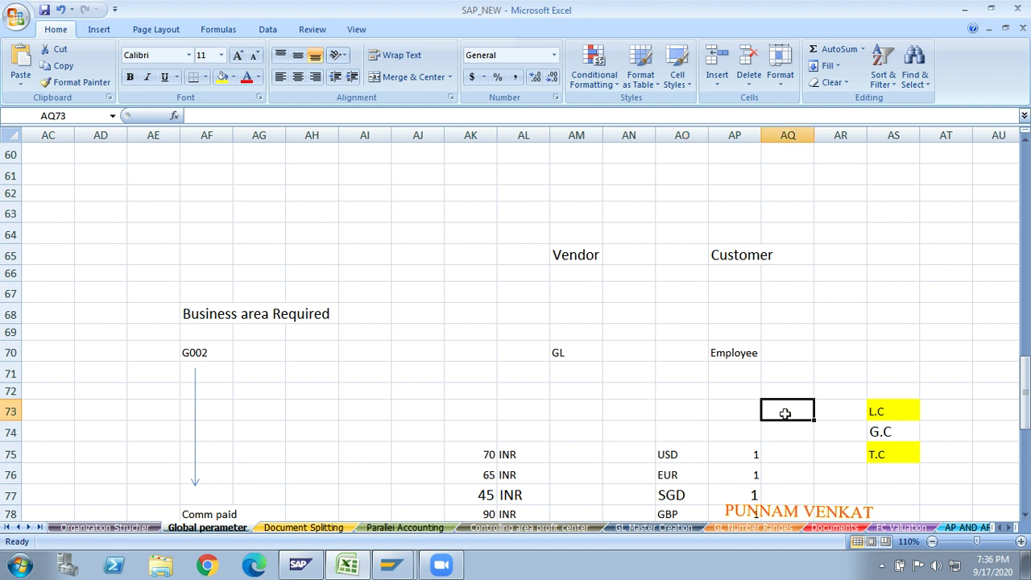
click(889, 435)
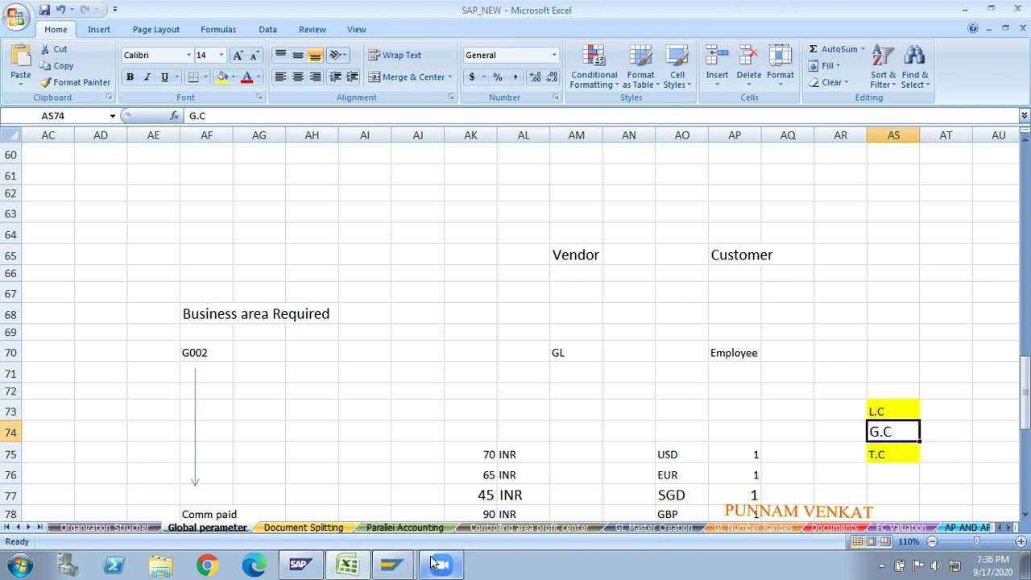
click(406, 570)
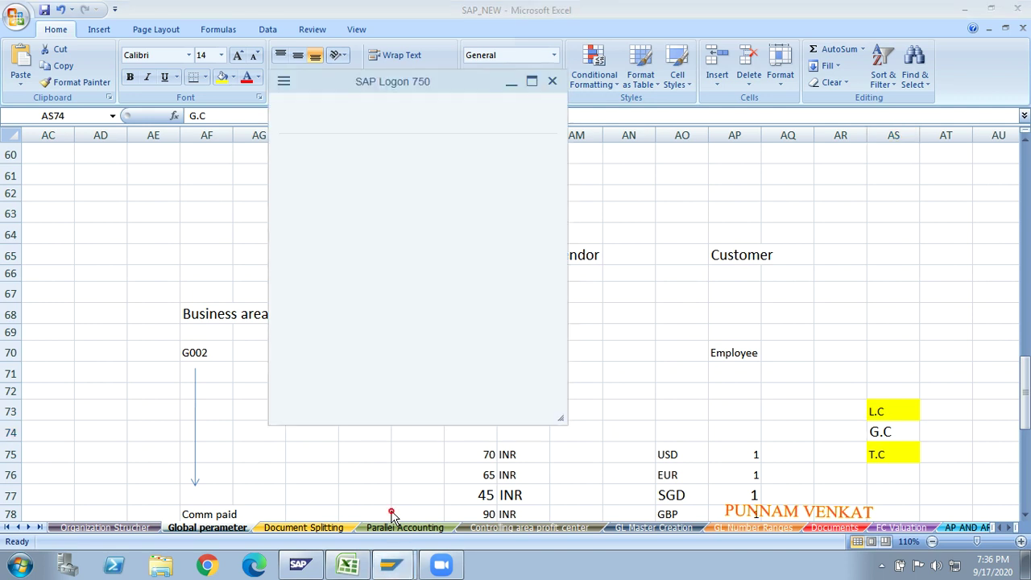
- Bring the open SAP session forward and run transaction SCC4 after /n
click(391, 560)
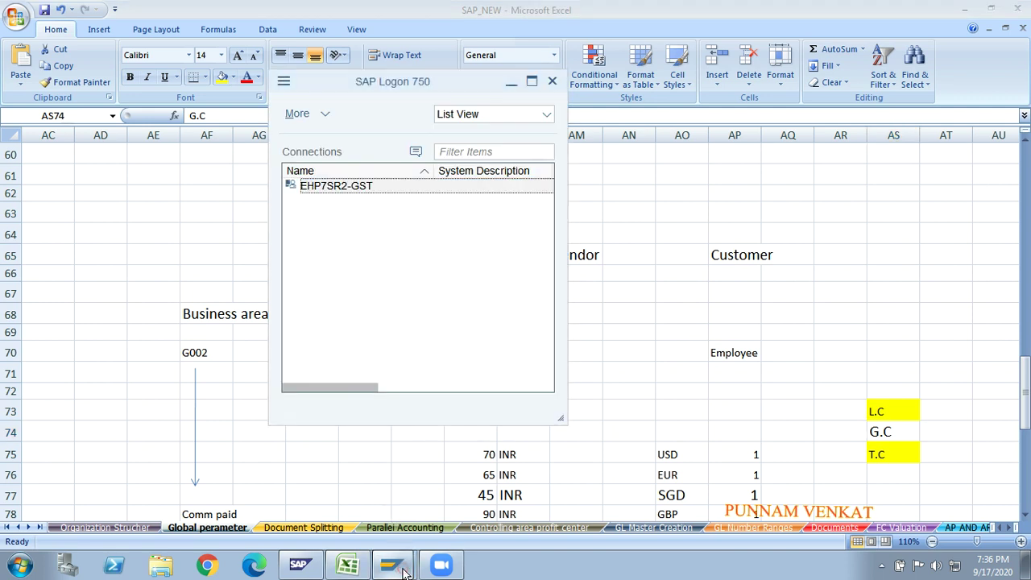
click(391, 560)
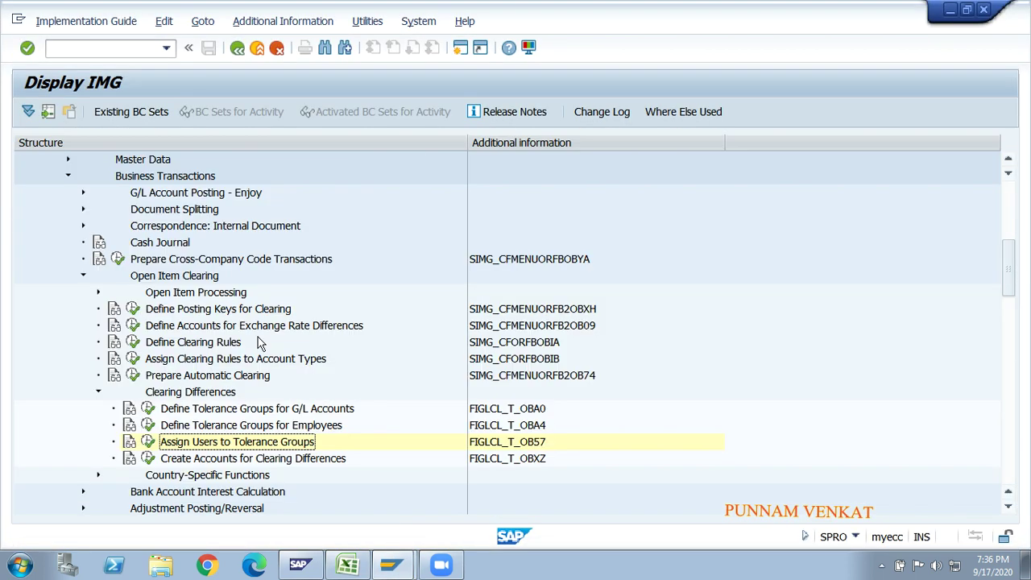
click(133, 46)
text(/n)
key(Return)
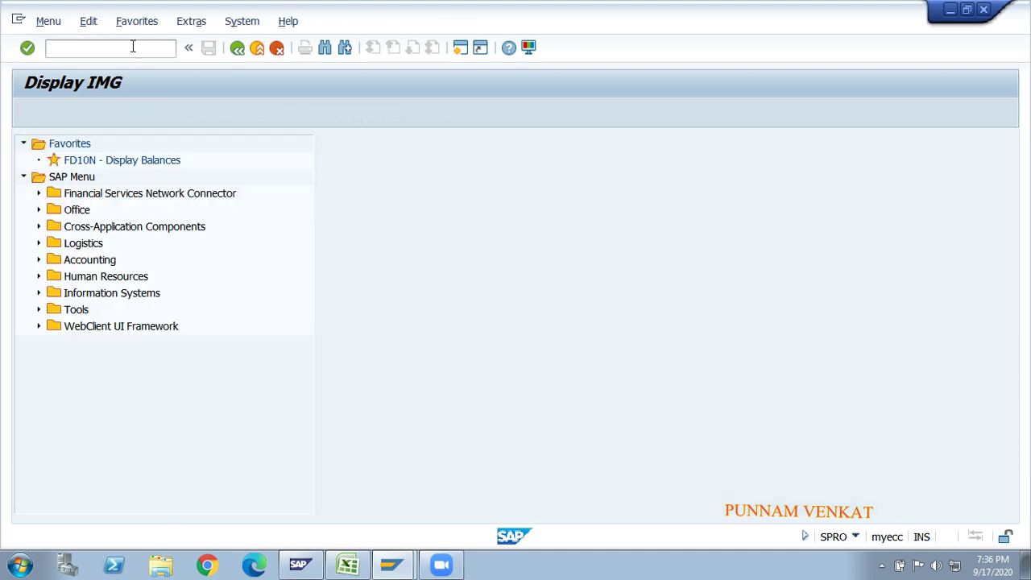
text(SCC4)
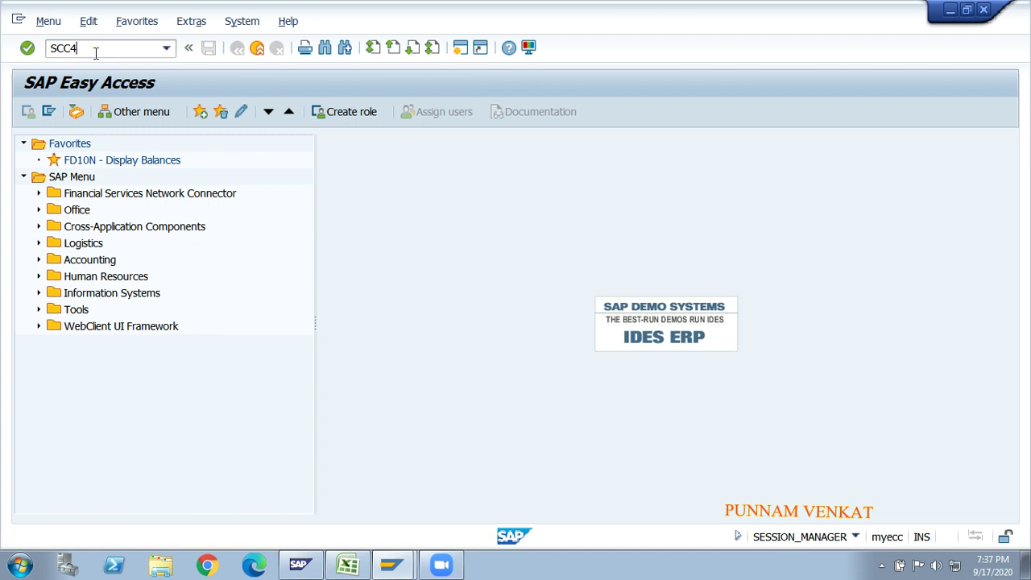
key(Return)
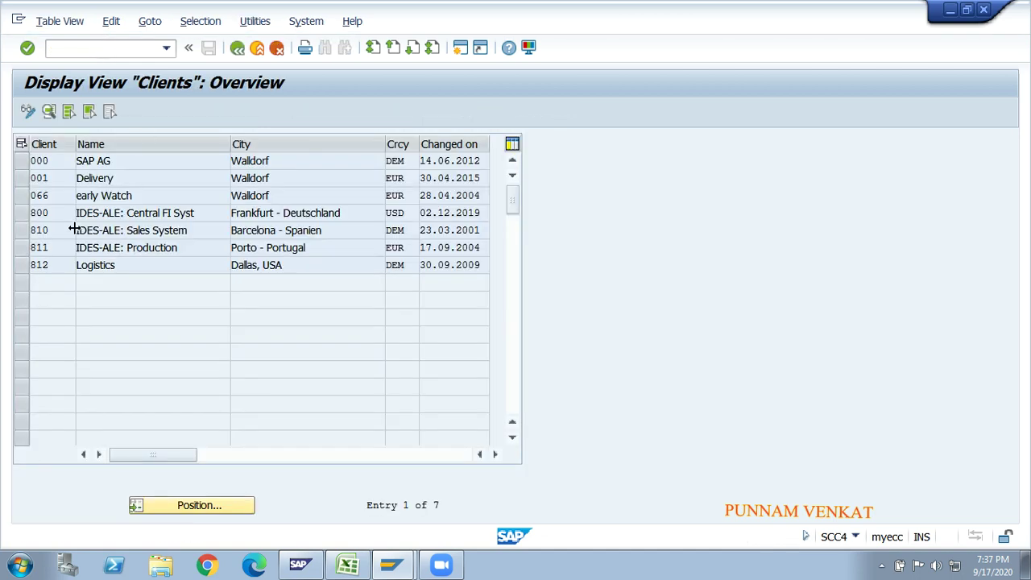
- Open client 800 in change mode, accept the cross-client warning, and check its USD currency
click(32, 212)
click(21, 214)
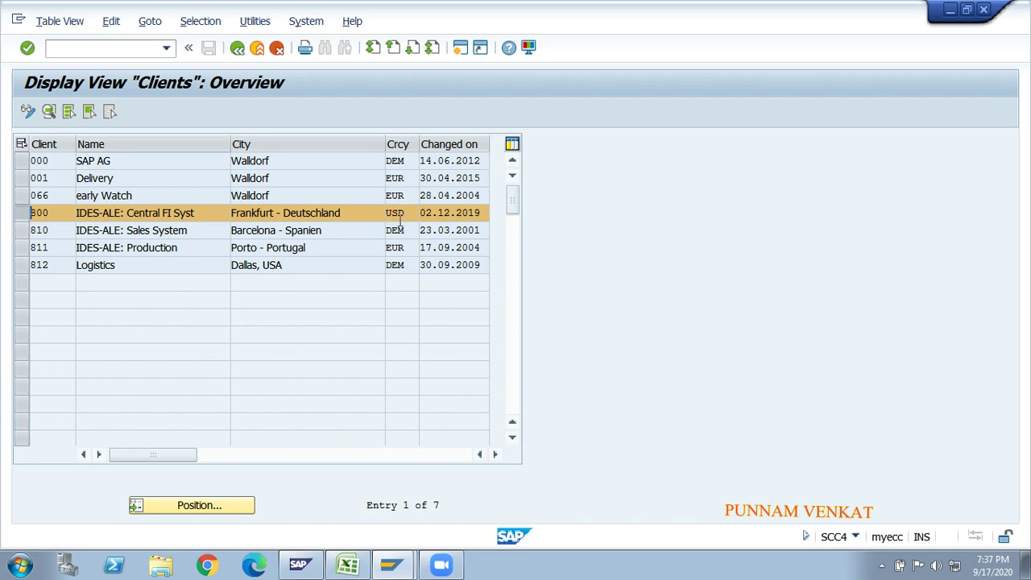
click(27, 114)
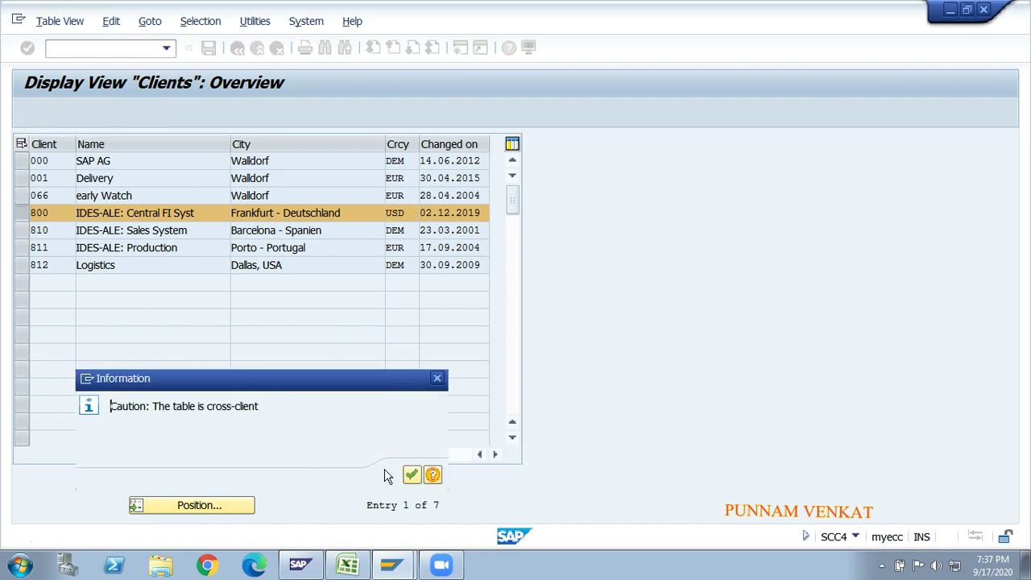
click(412, 475)
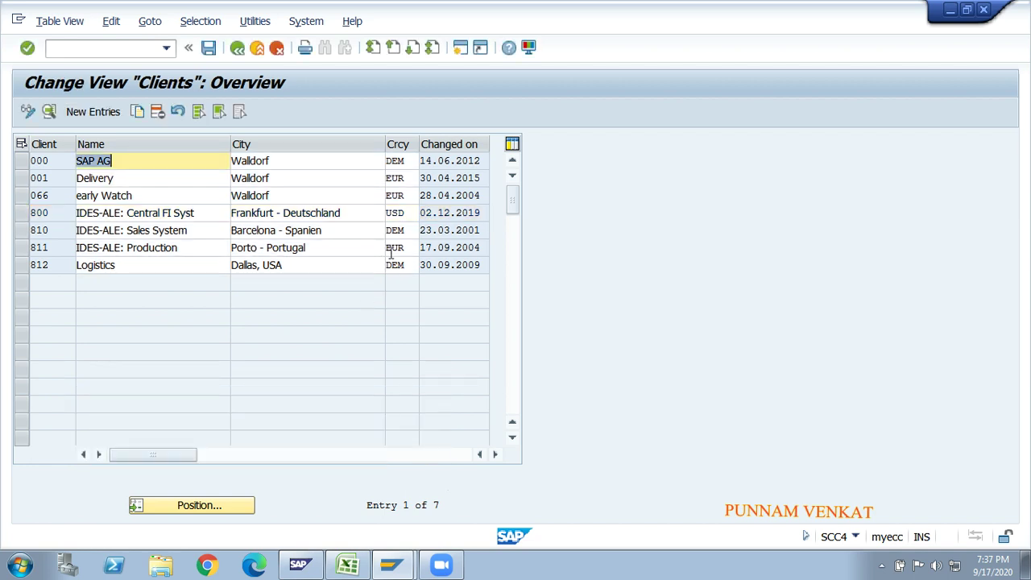
click(409, 212)
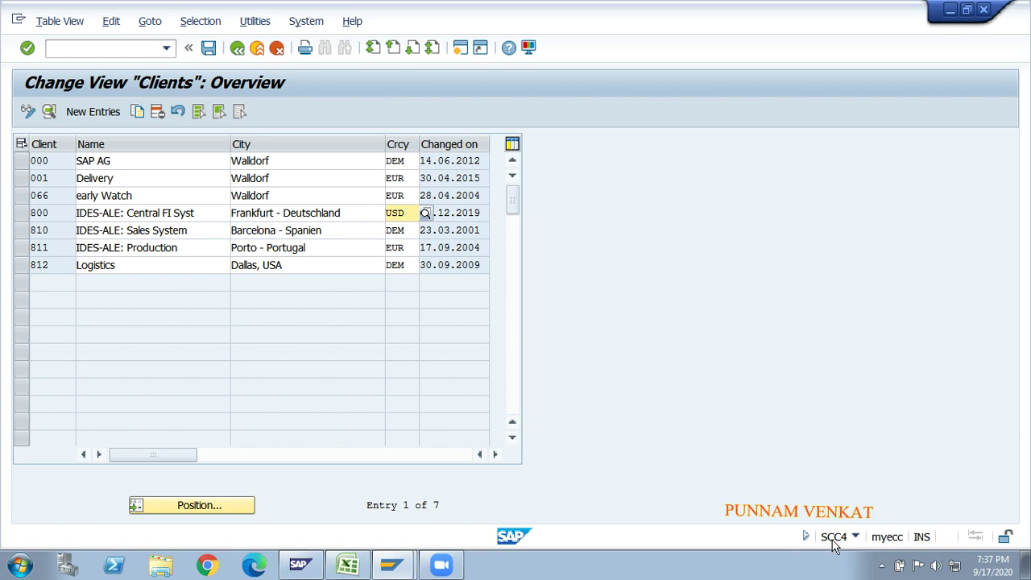
key(alt+Tab)
key(alt+Tab)
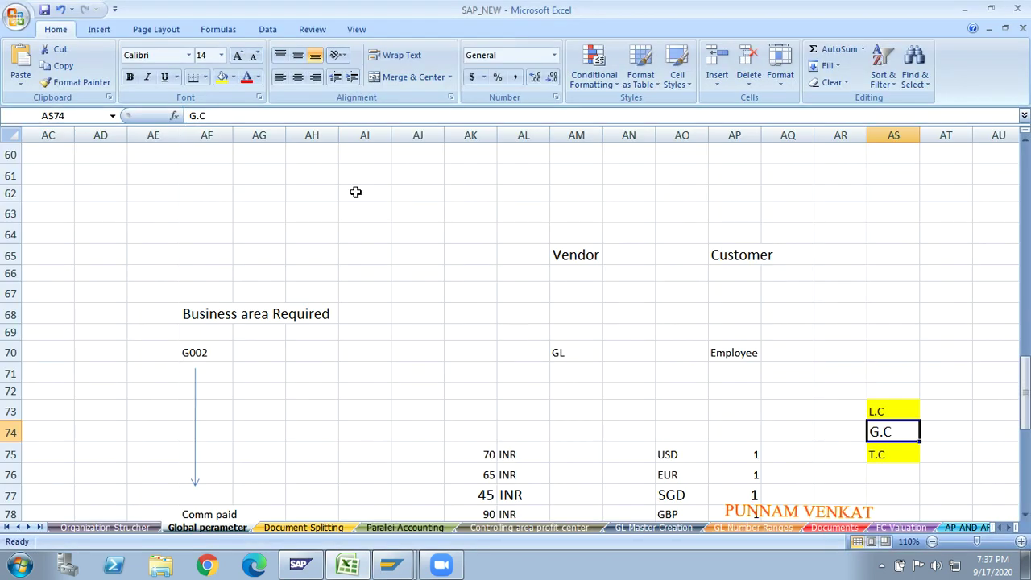
- Fill the G.C cell yellow, then enter the label 'Gm group of Company' in AT65
click(222, 83)
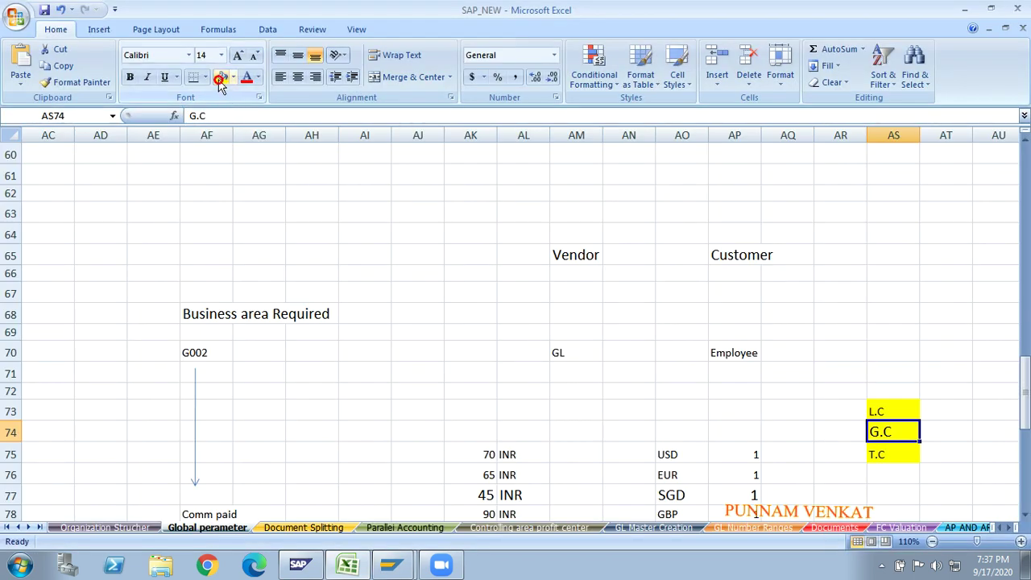
click(444, 330)
key(Right)
key(Right)
key(Right)
key(Right)
key(Right)
key(Right)
key(Right)
key(Right)
key(Right)
key(Right)
key(Right)
key(Right)
key(Right)
key(Right)
key(Right)
key(Right)
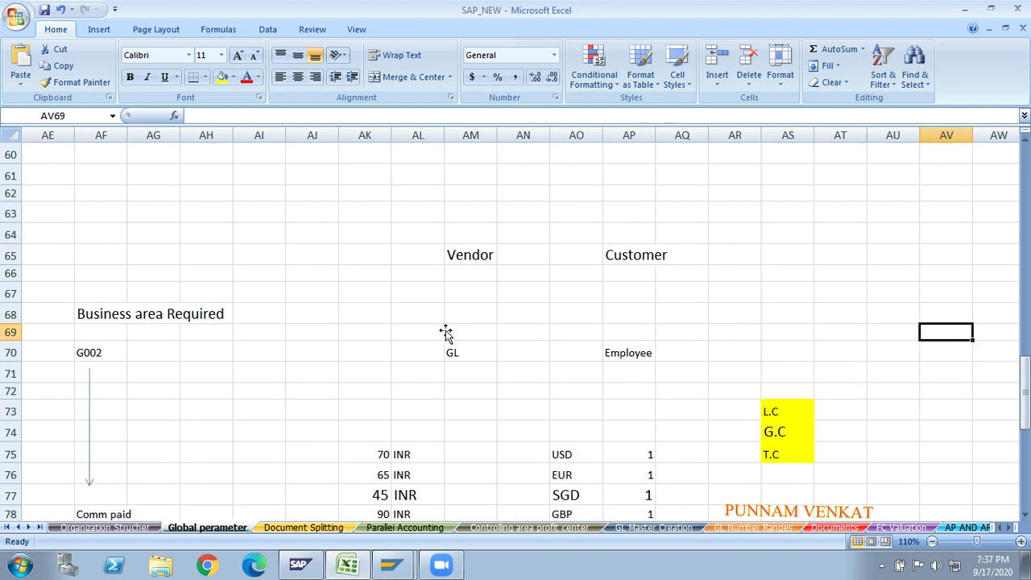
key(Up)
key(Up)
key(Up)
key(Up)
key(Up)
key(Left)
key(Left)
key(Left)
key(Left)
key(Left)
key(Left)
key(Left)
key(Left)
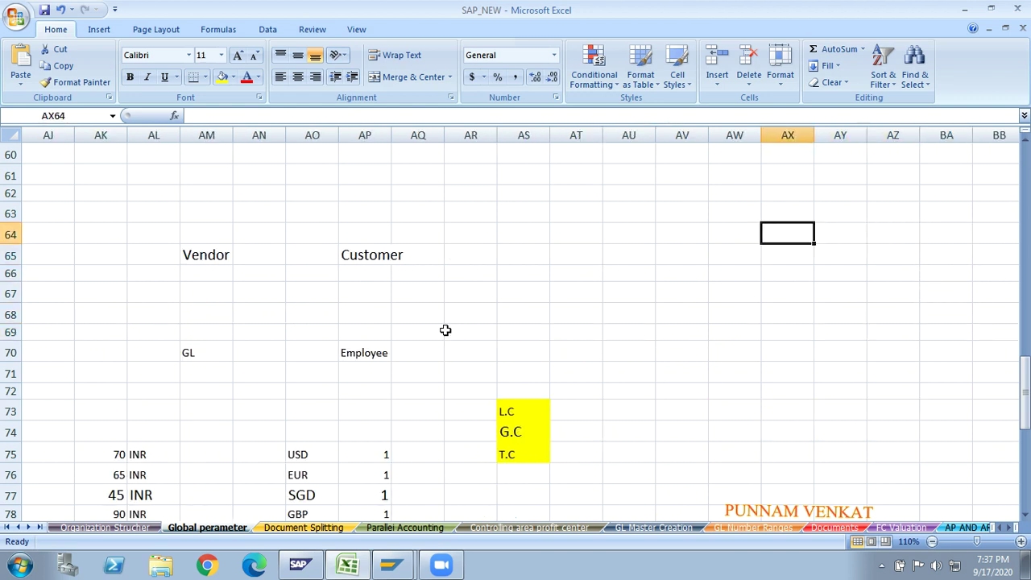
key(Up)
key(Right)
key(Right)
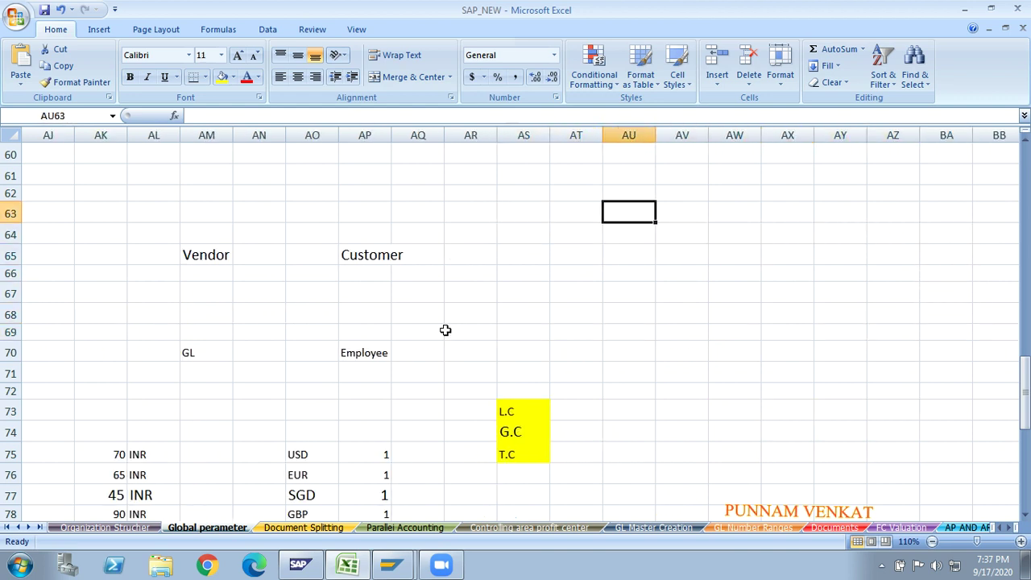
key(Down)
key(Down)
key(Left)
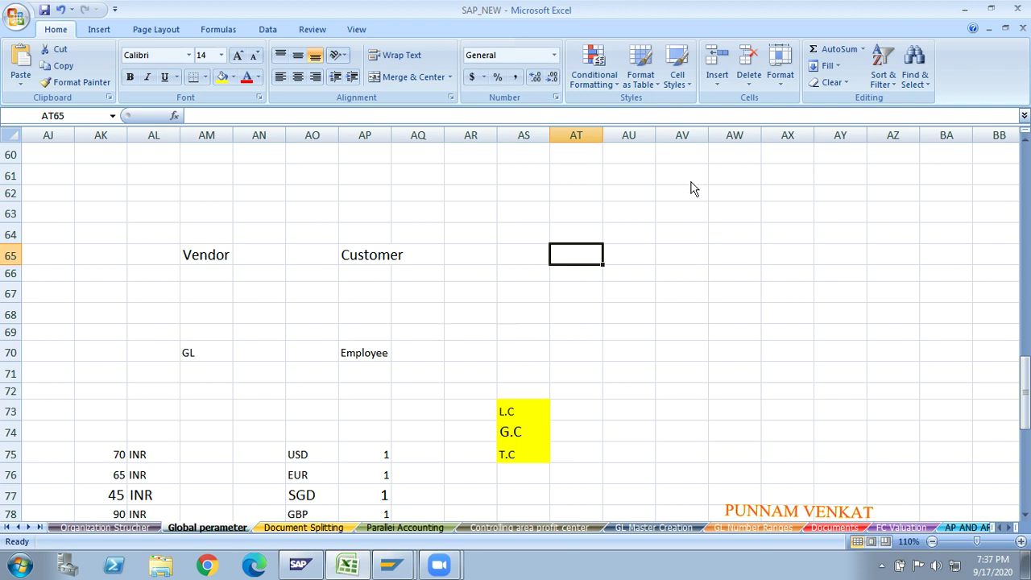
text(gM)
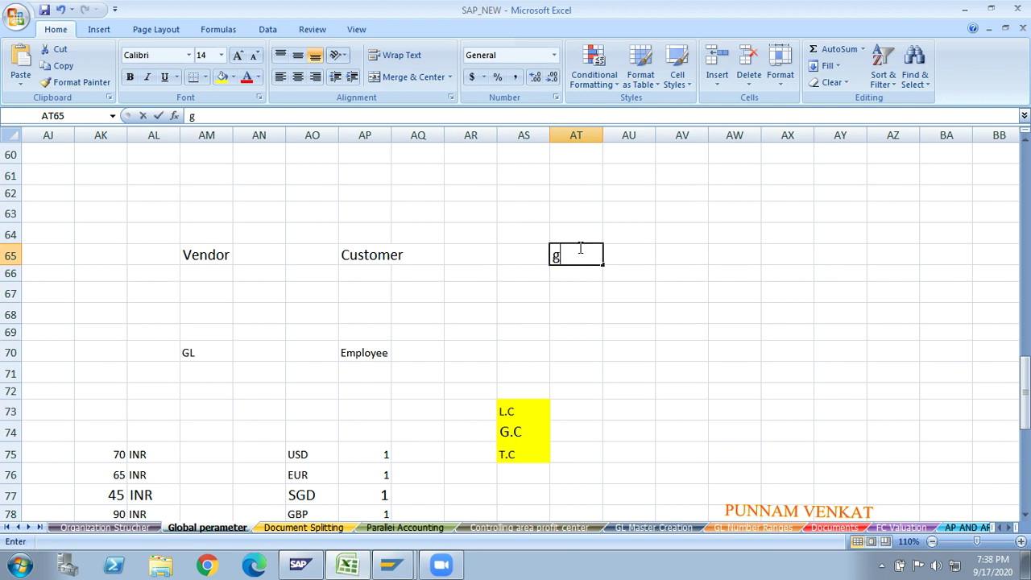
key(BackSpace)
key(BackSpace)
text(Gm)
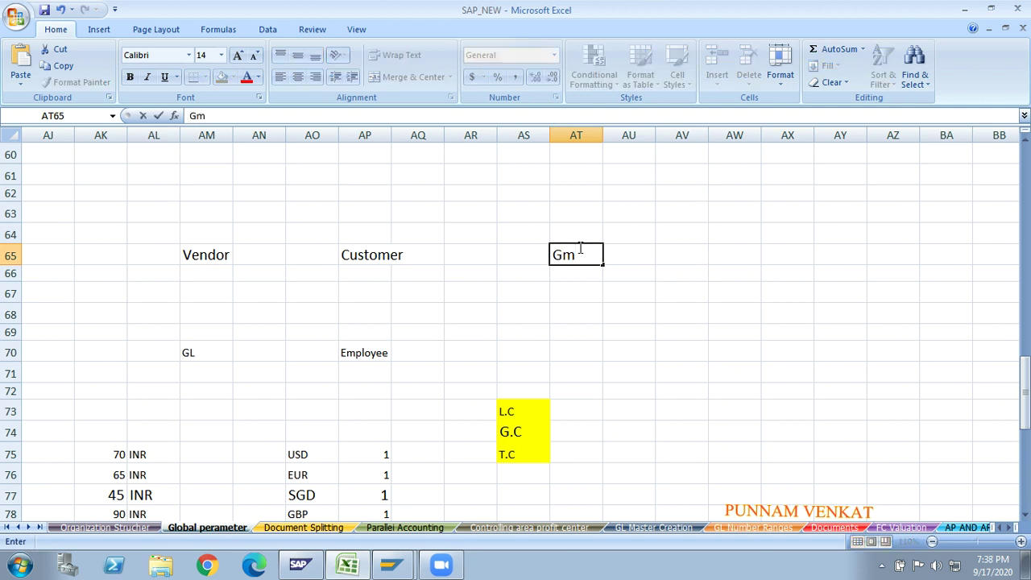
text( group o)
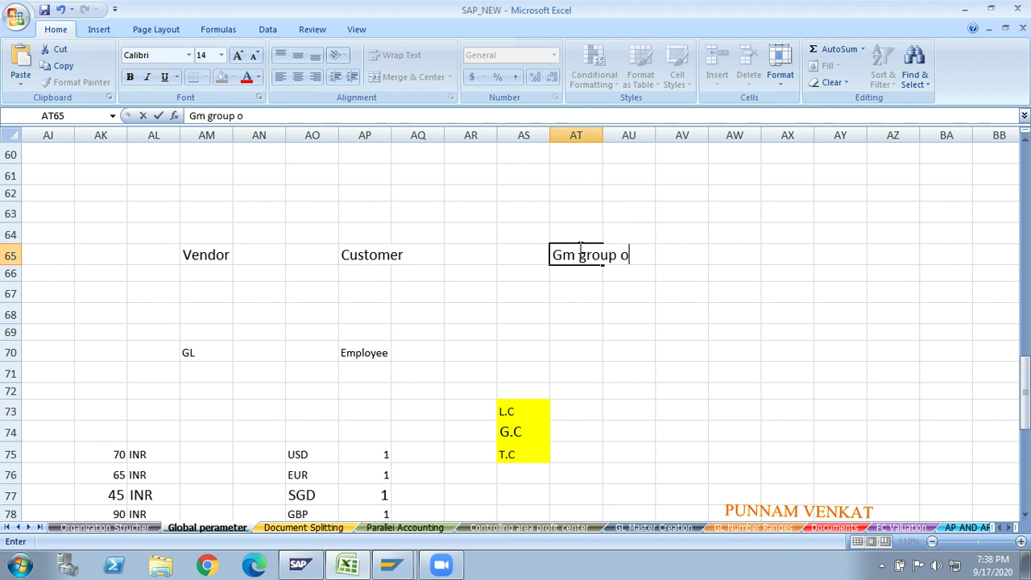
text(f Company)
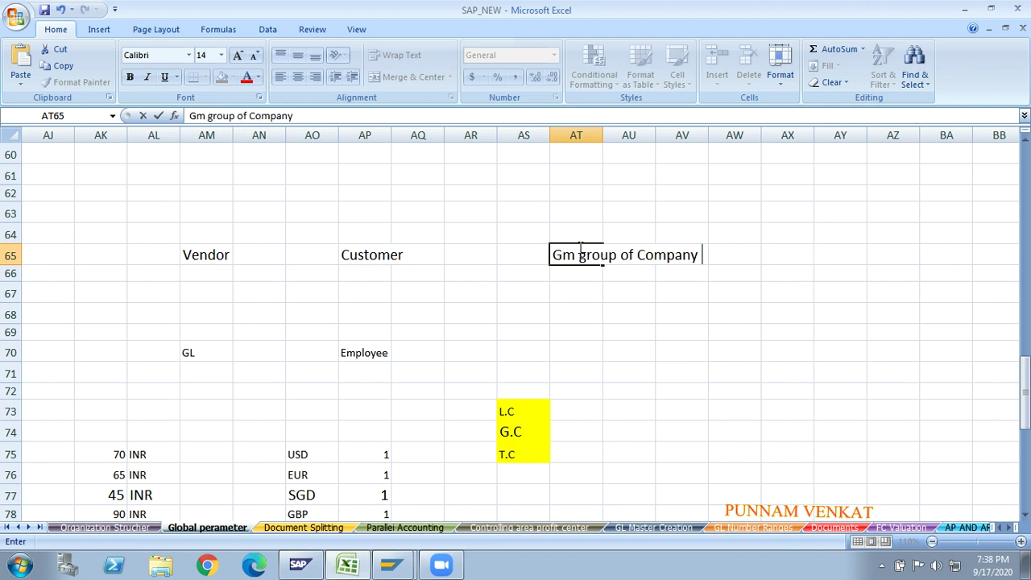
key(Return)
- Enter 'France' in cell AX65
click(612, 252)
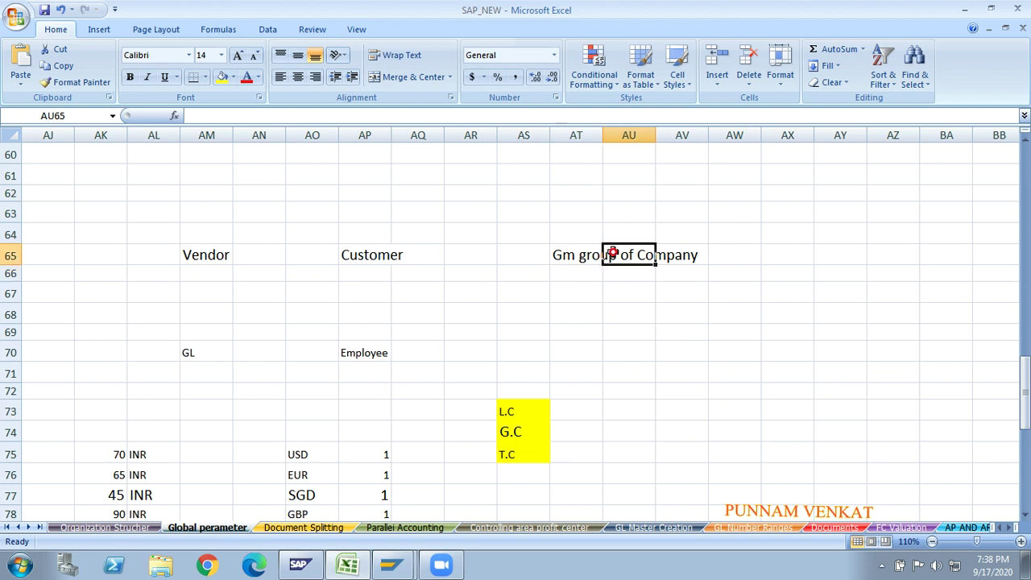
click(778, 254)
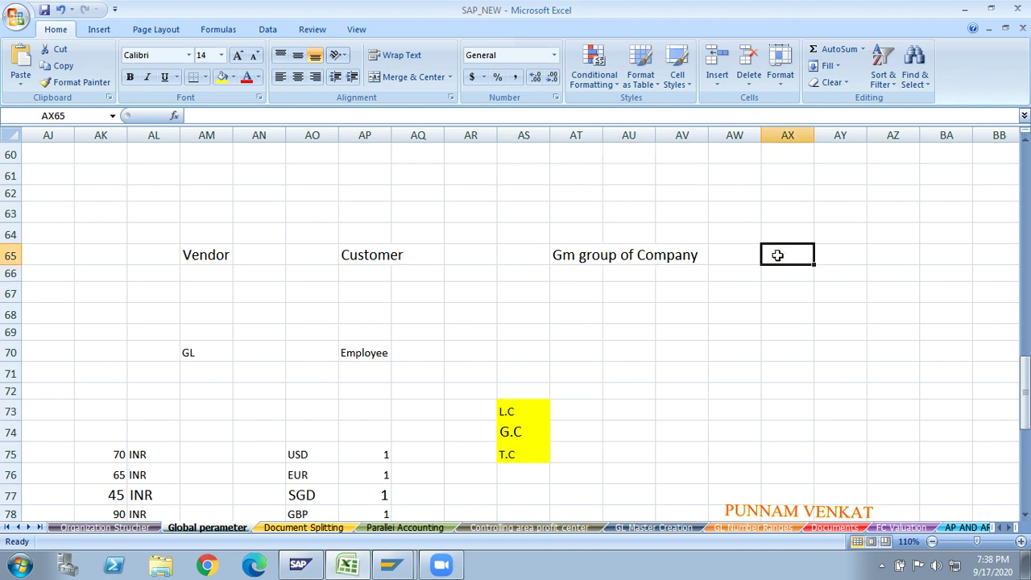
text(er)
key(BackSpace)
key(BackSpace)
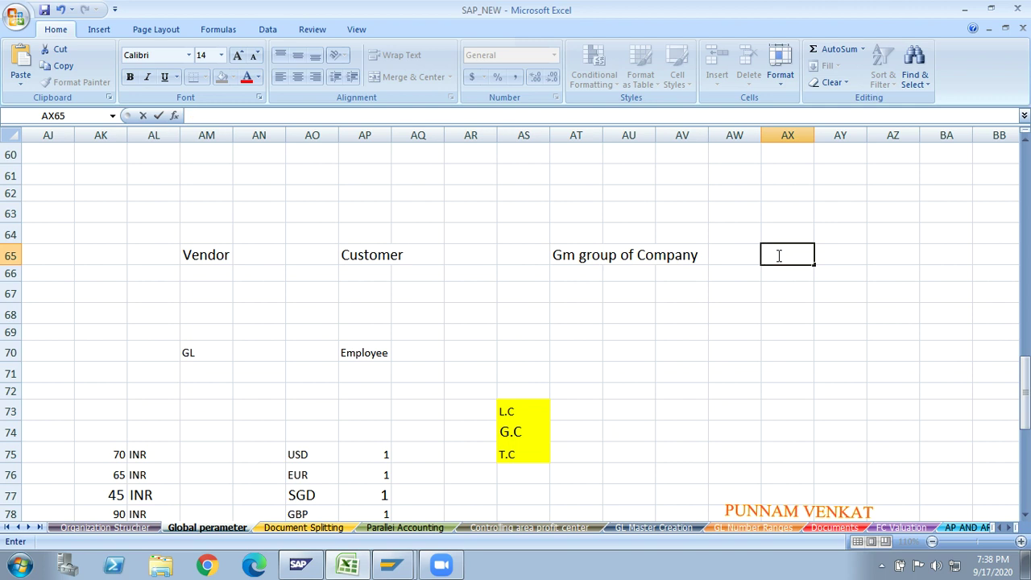
text(frz)
key(BackSpace)
key(BackSpace)
text(France)
key(Return)
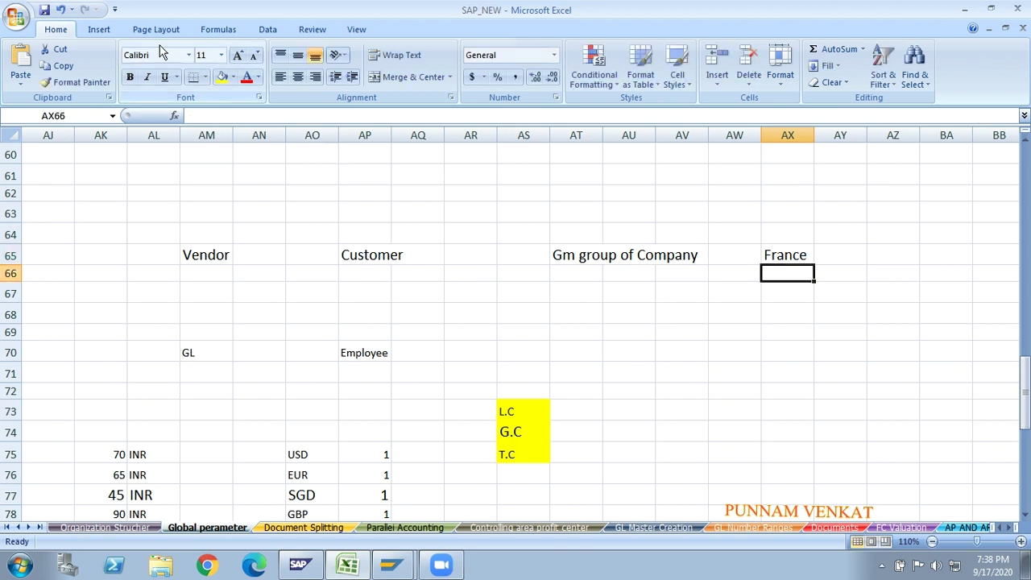
click(104, 29)
- Draw two straight arrows from the Gm group of Company label, one down-left and one down-right
click(169, 74)
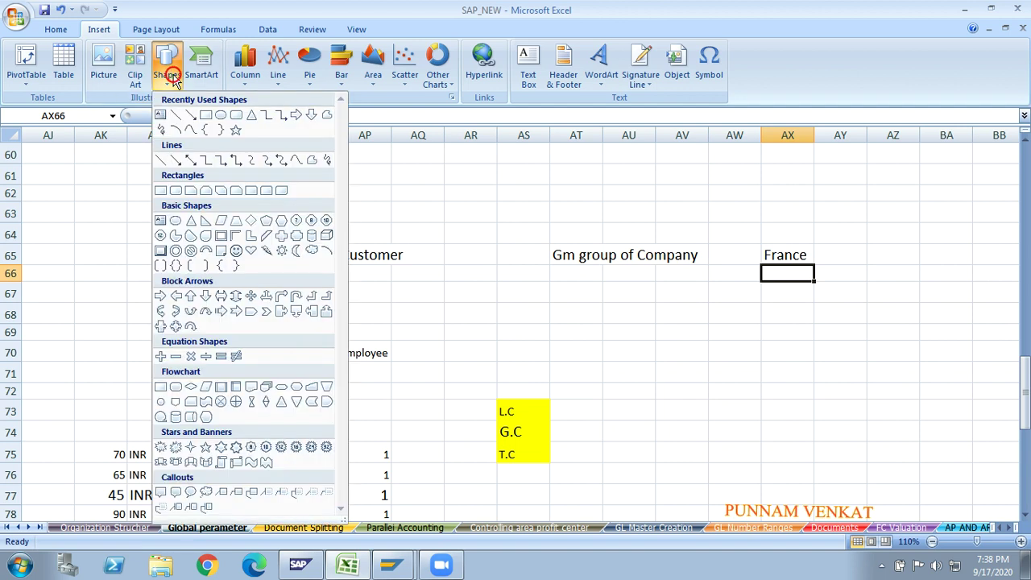
click(198, 121)
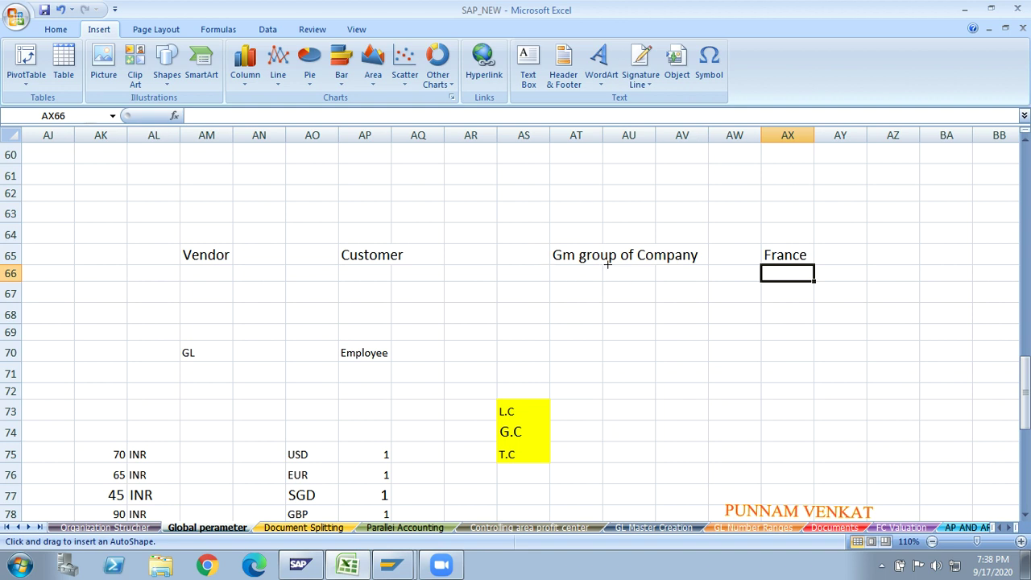
drag(608, 263, 568, 312)
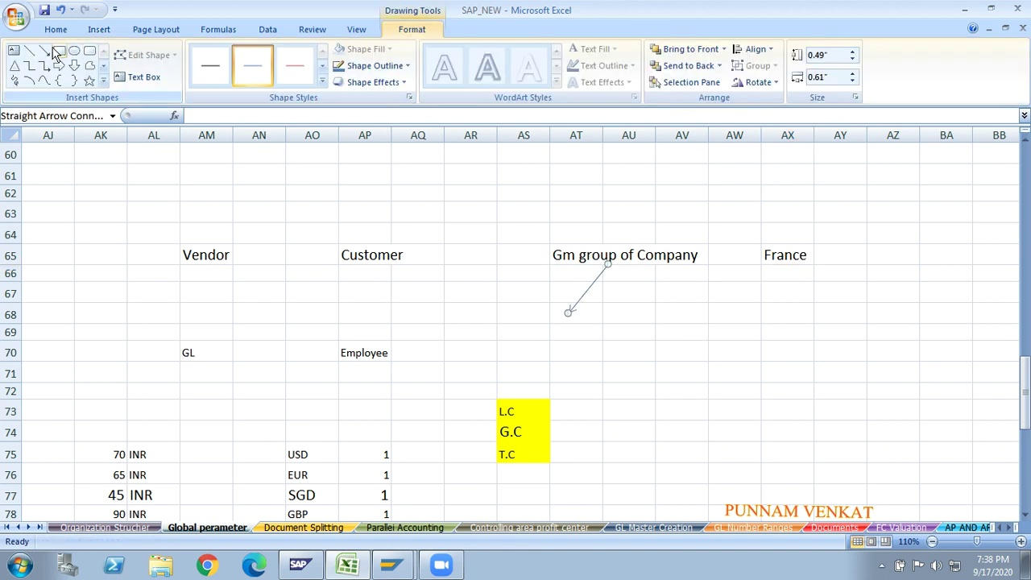
click(44, 50)
drag(617, 268, 697, 311)
- Enter gm10 in AT70 and gm20 in AW70 under the arrows
click(571, 343)
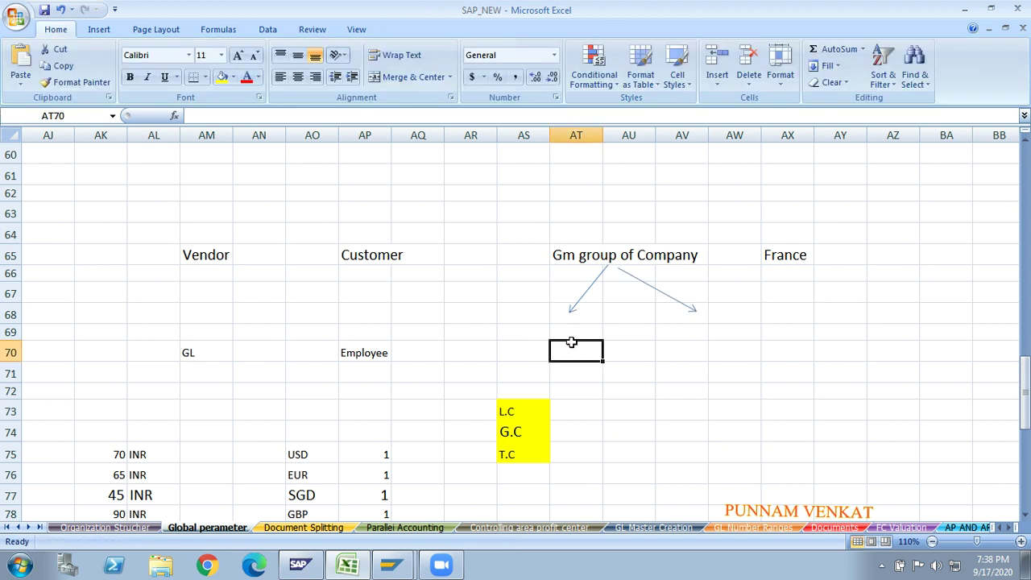
text(gm10)
key(Right)
key(Right)
key(Right)
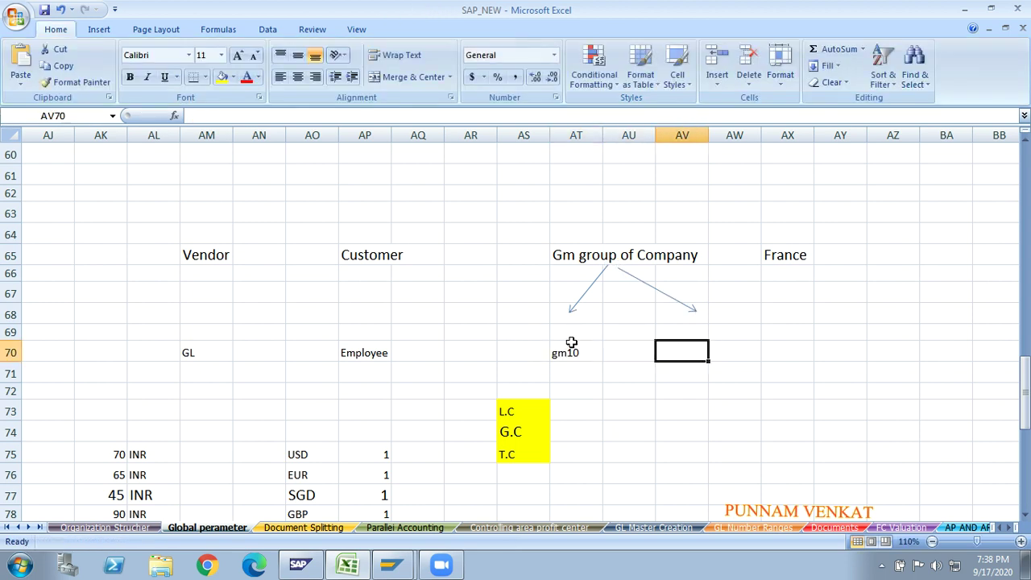
text(gm20)
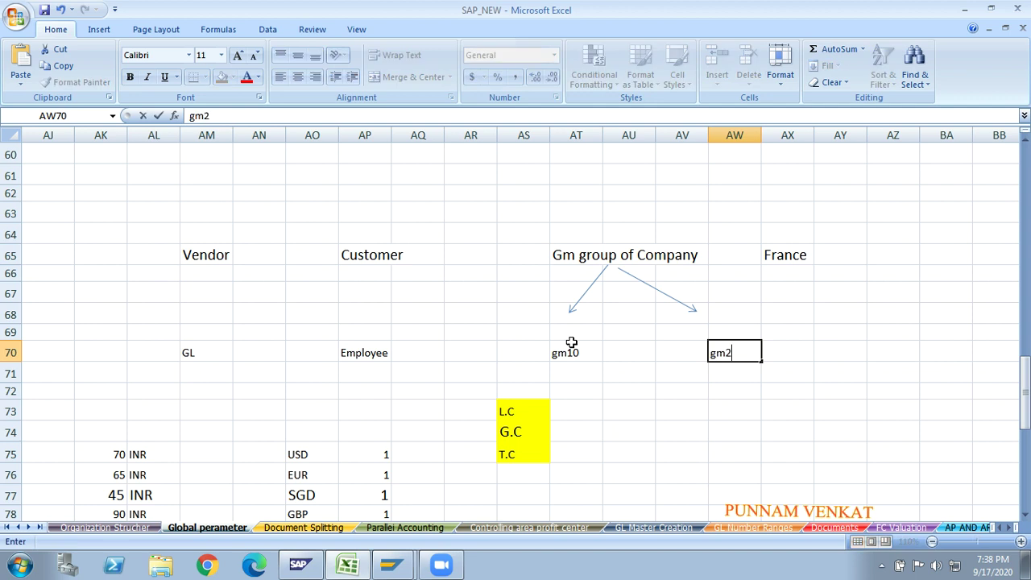
key(Return)
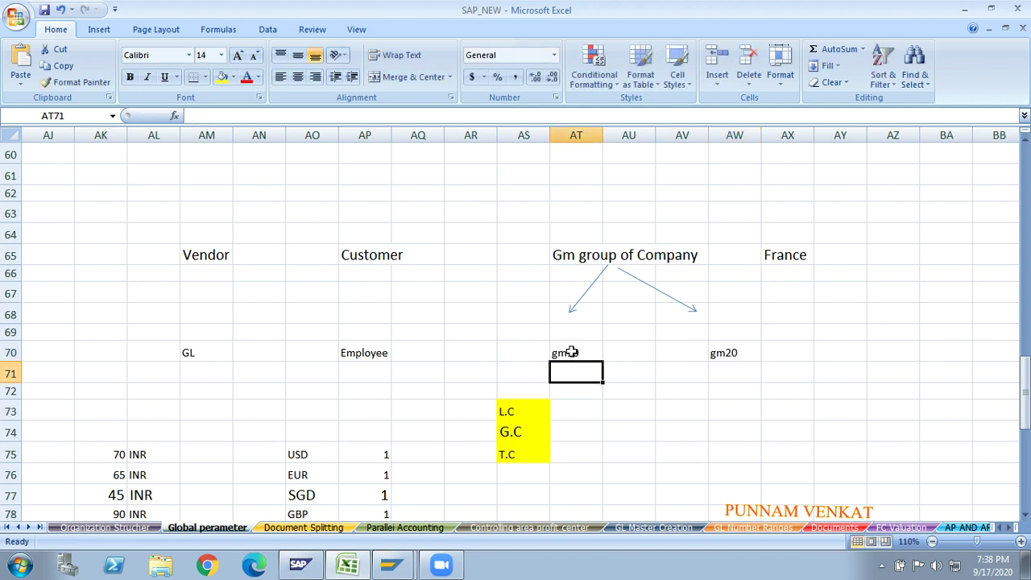
- Enter INDIA in AT71 and SIN under gm20
click(571, 352)
click(569, 375)
text(in)
text(INDIA)
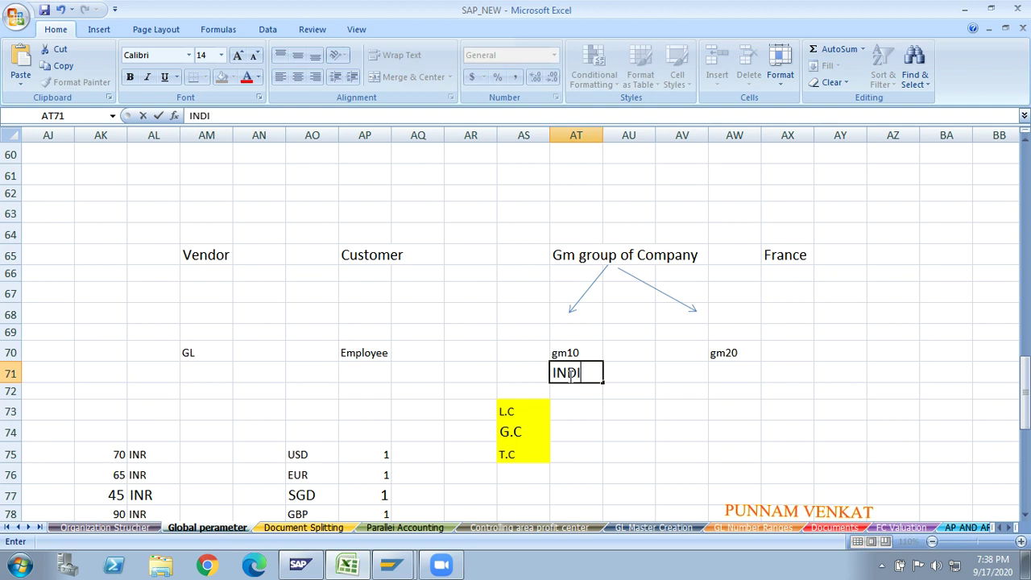
key(Tab)
key(Tab)
key(Tab)
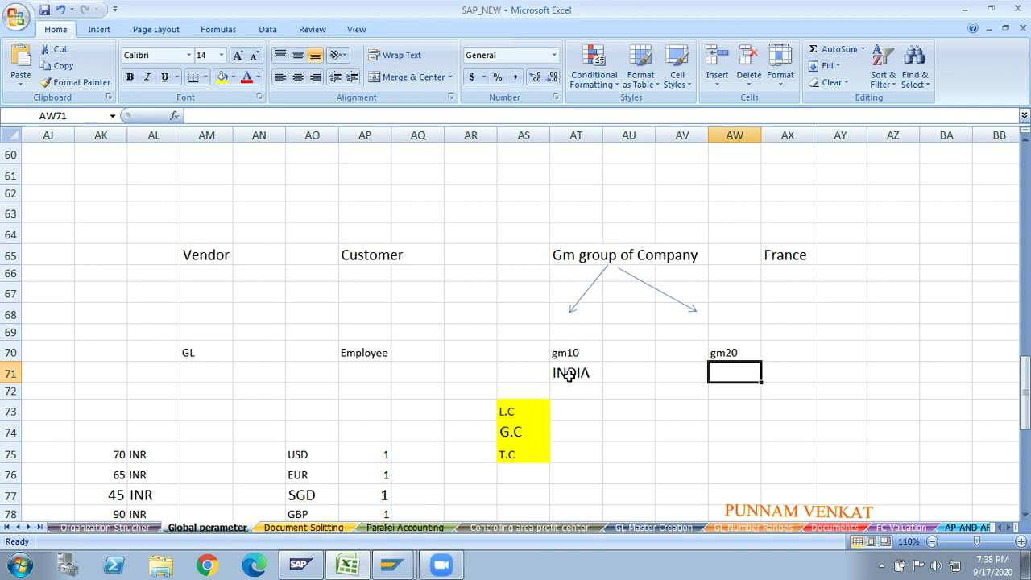
text(SI)
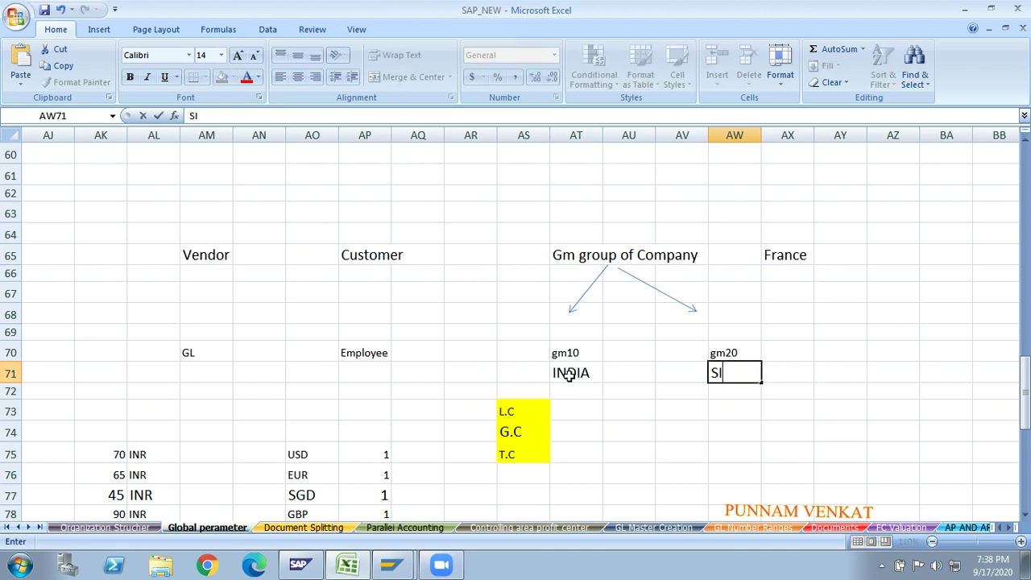
text(NGAPU)
key(BackSpace)
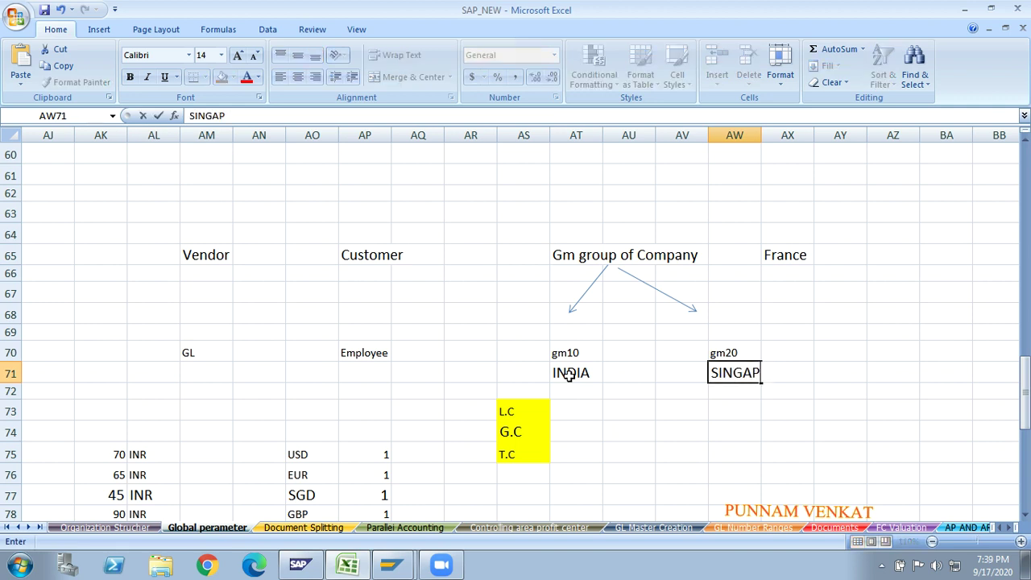
key(BackSpace)
key(BackSpace)
key(BackSpace)
key(Return)
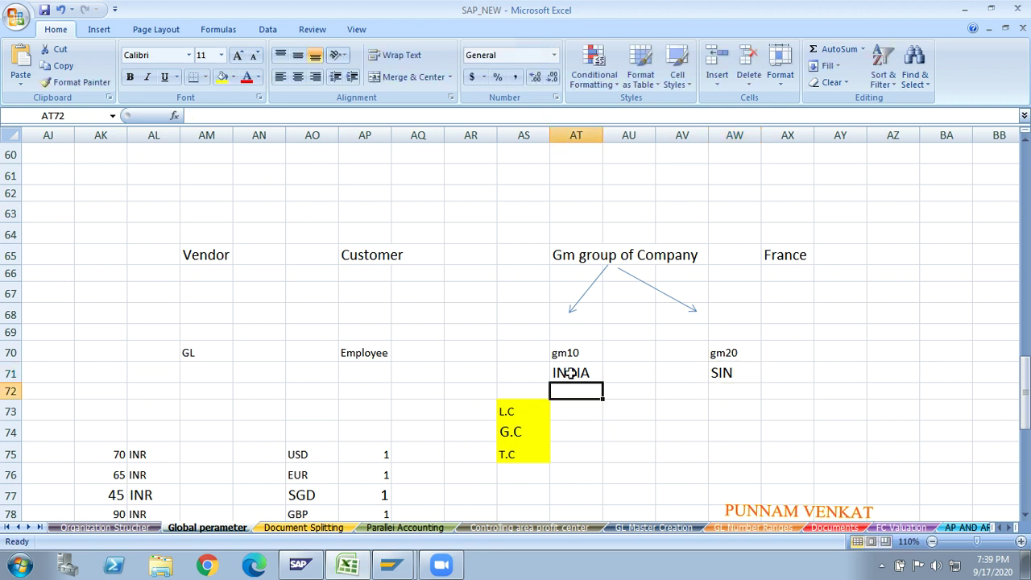
- Enter INR in cell AR70 beside gm10
click(570, 373)
click(729, 372)
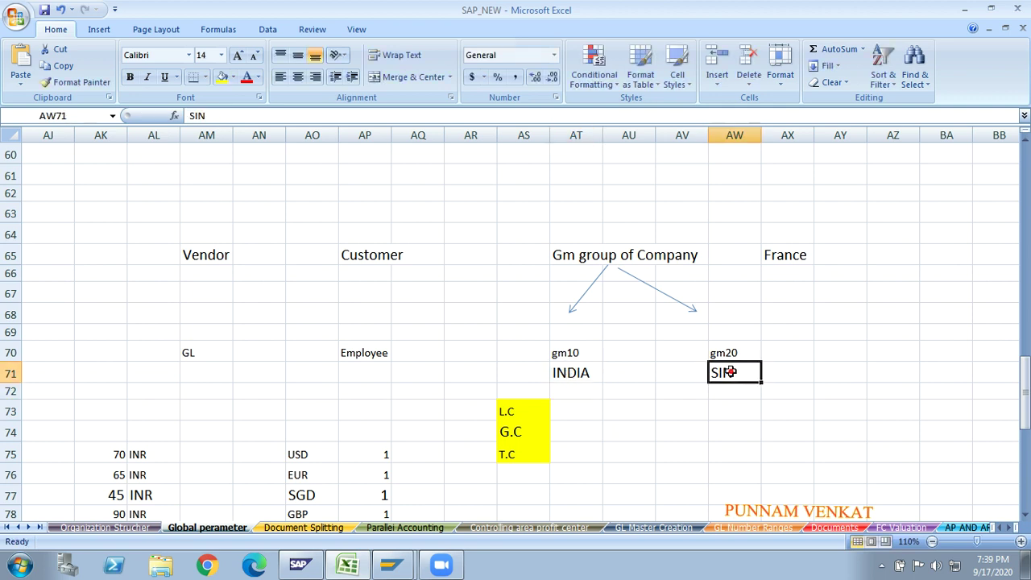
click(780, 258)
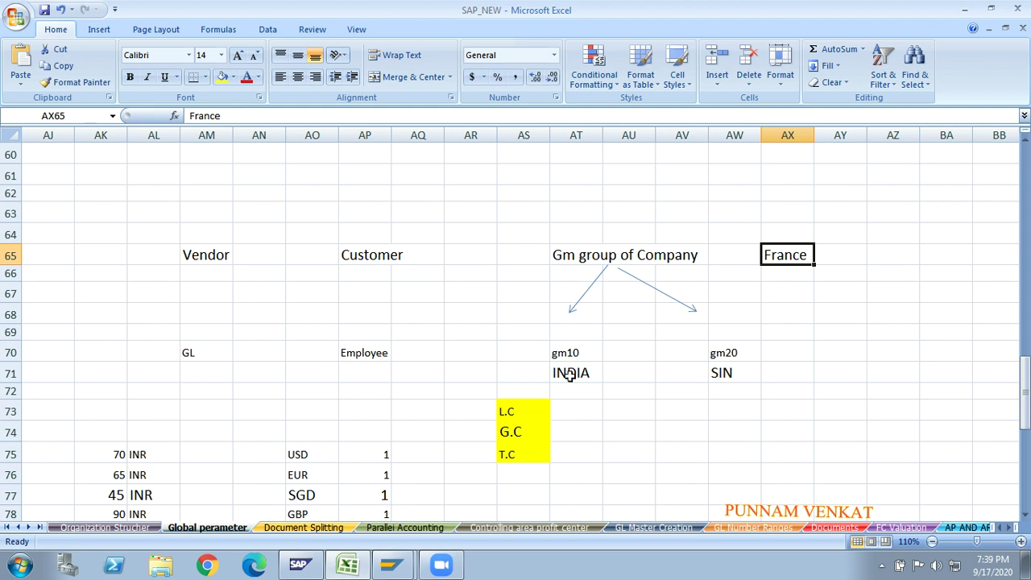
click(566, 358)
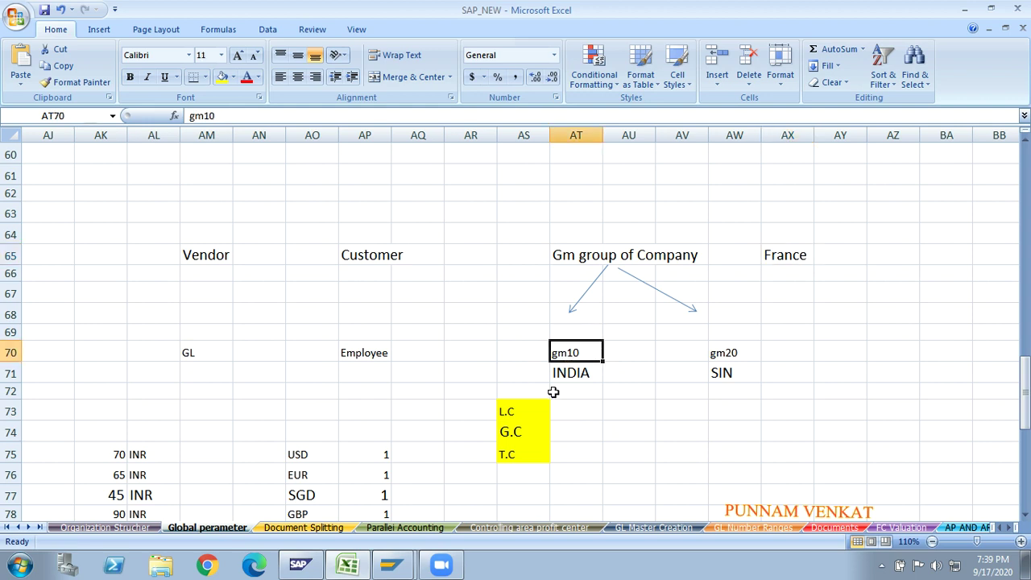
click(475, 357)
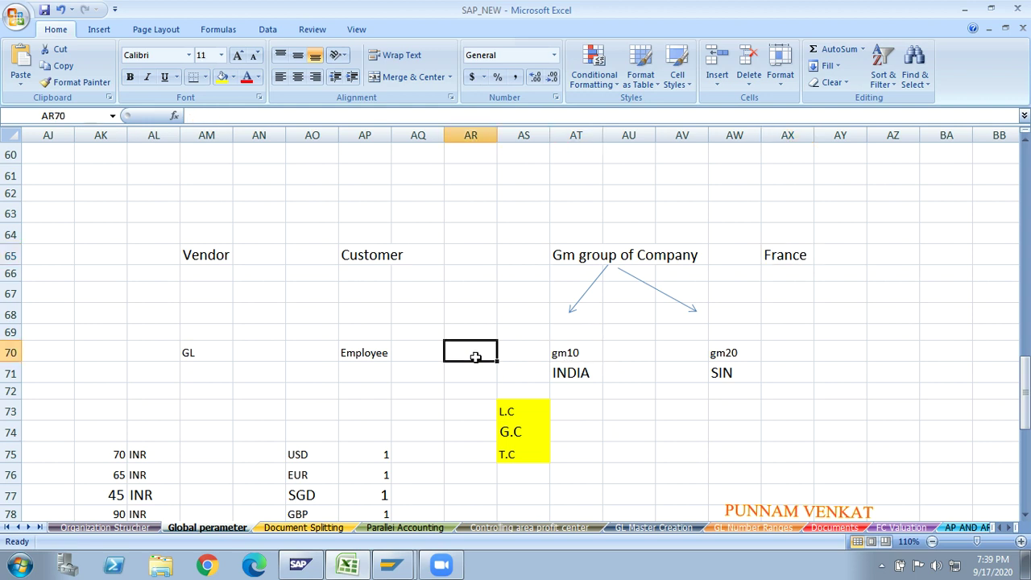
text(INR)
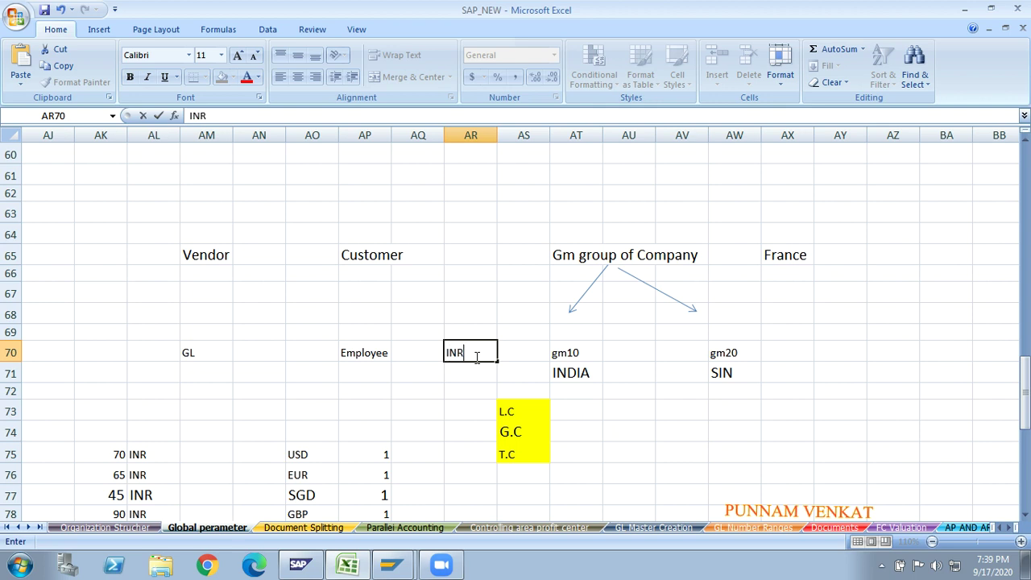
key(Return)
click(475, 349)
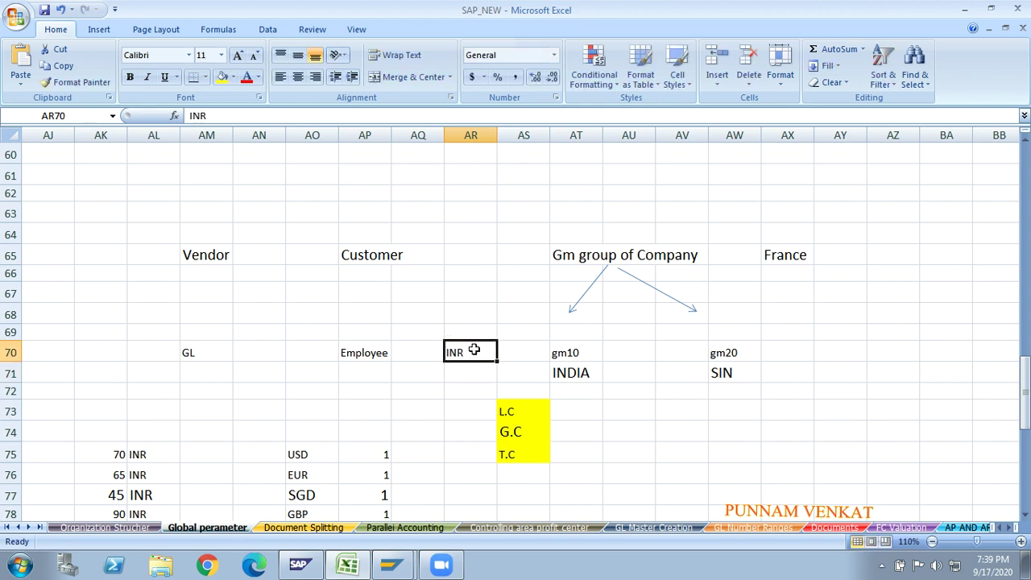
- Enter EUR in cell AY65 beside France
click(858, 254)
text(EUR)
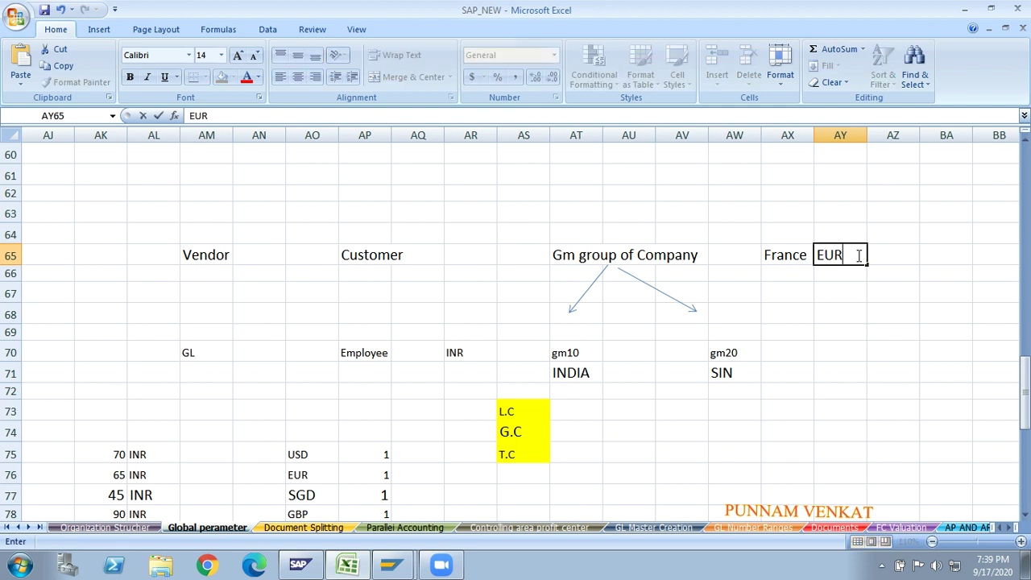
key(Return)
click(764, 257)
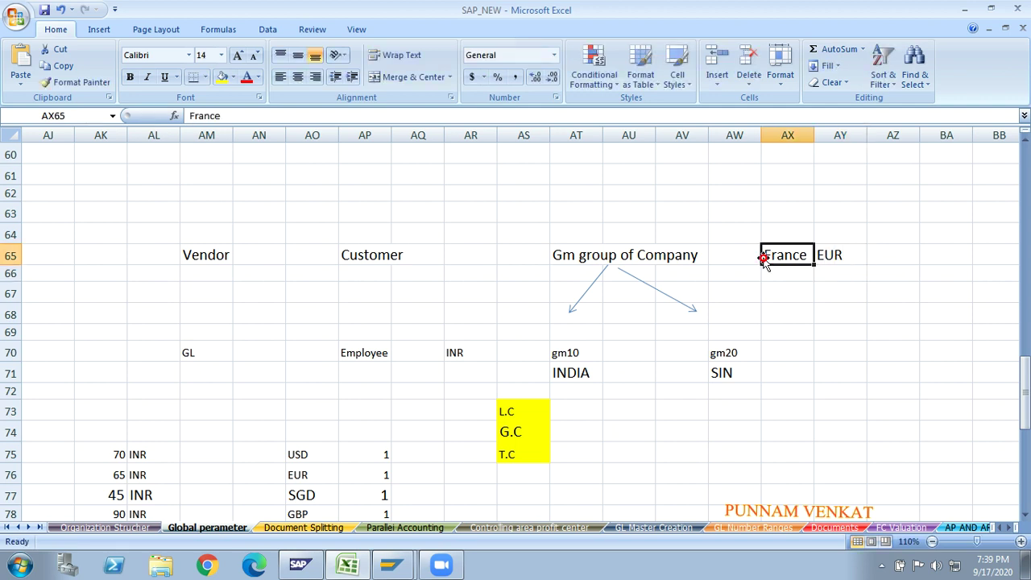
click(838, 256)
click(673, 258)
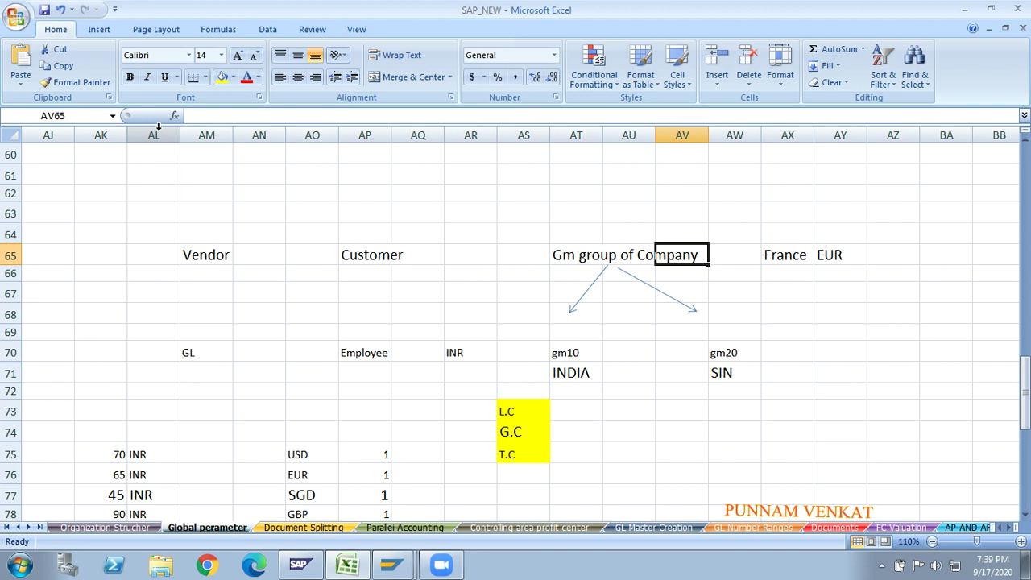
- Draw an arrow line from after Company across to France
click(99, 29)
click(165, 79)
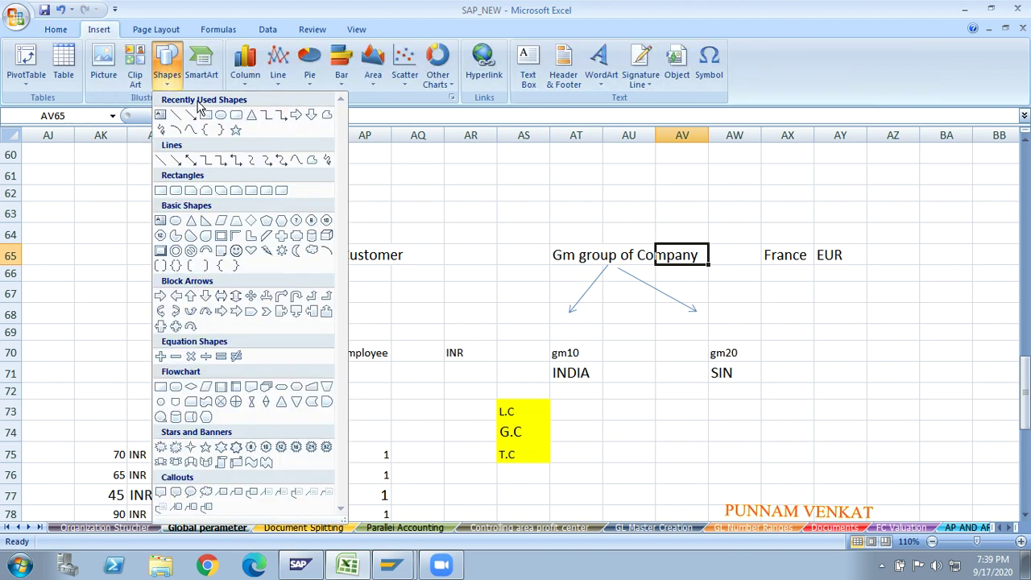
click(192, 116)
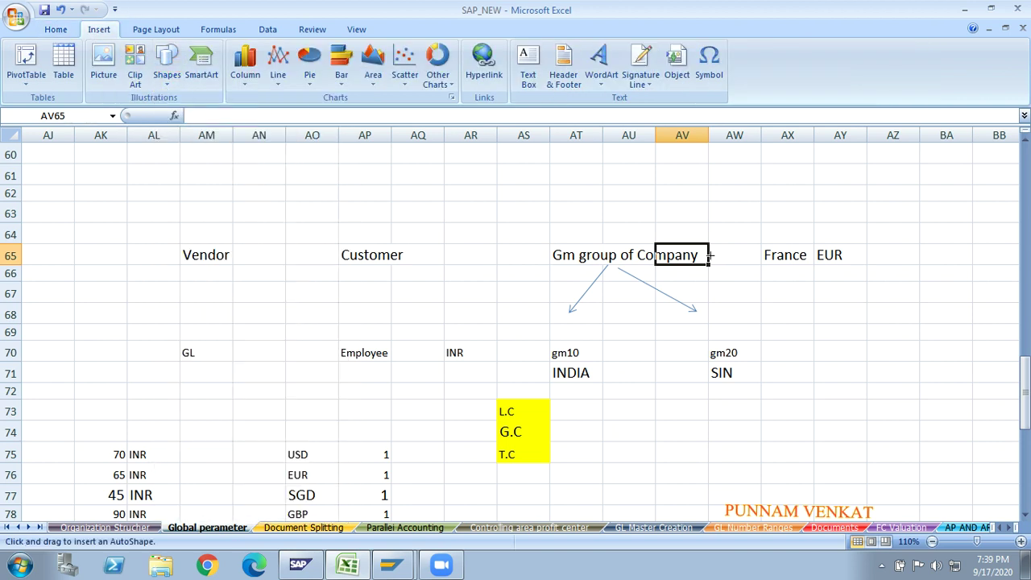
drag(711, 255, 756, 254)
click(746, 288)
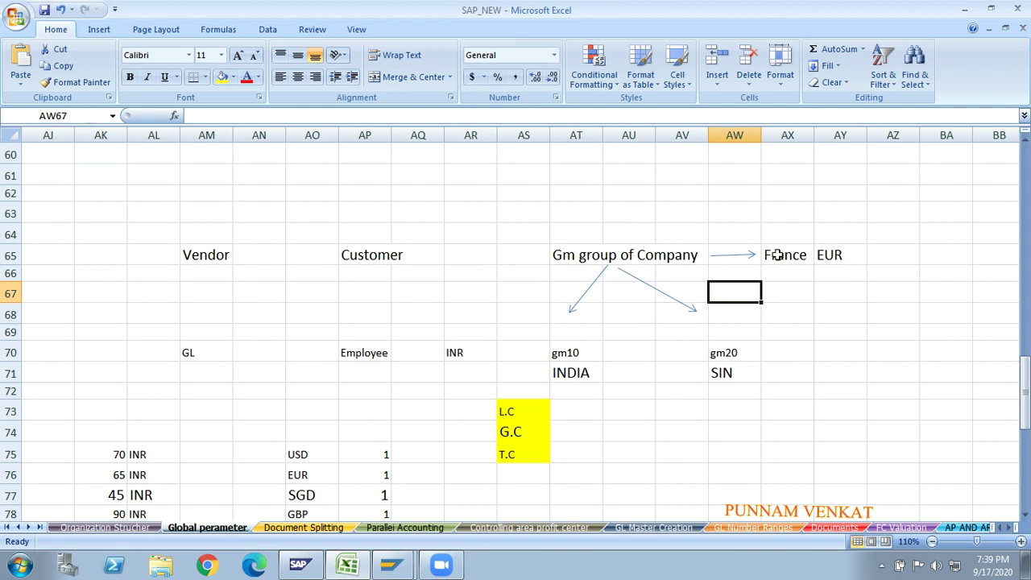
- Check the France, EUR, INDIA, INR, gm10 and gm20 cells of the diagram
click(798, 264)
click(838, 264)
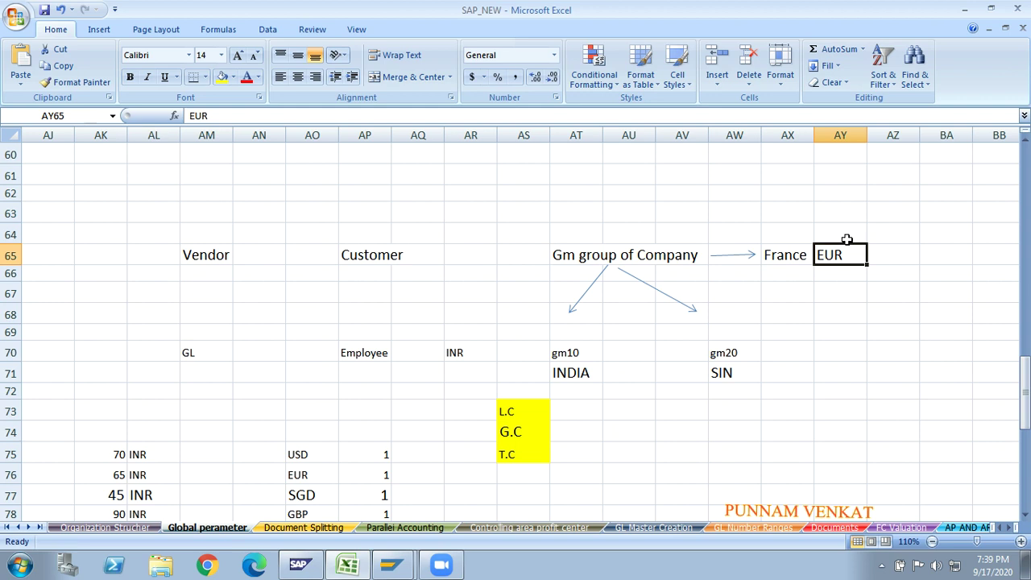
click(572, 373)
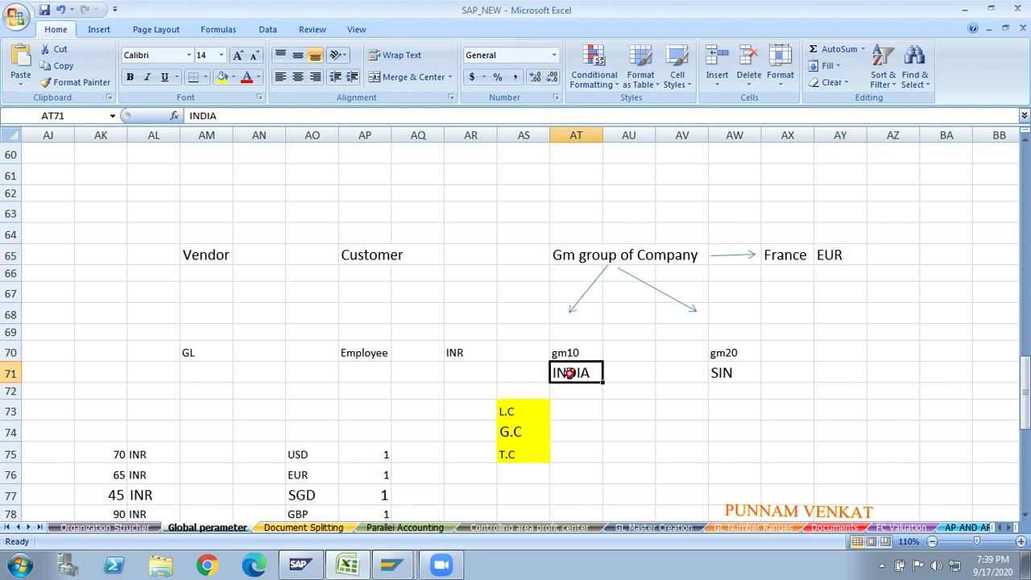
click(471, 352)
click(570, 355)
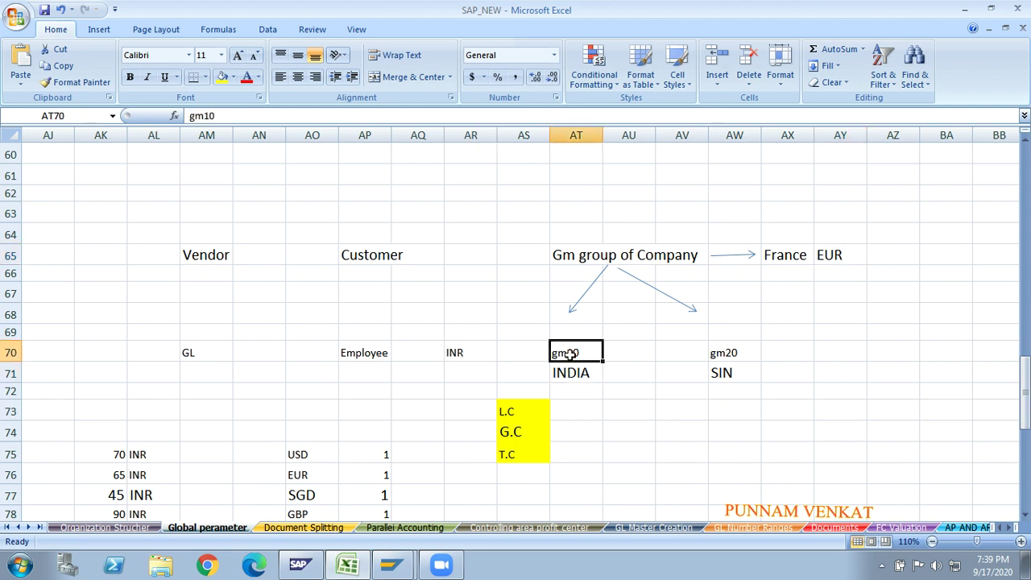
click(726, 355)
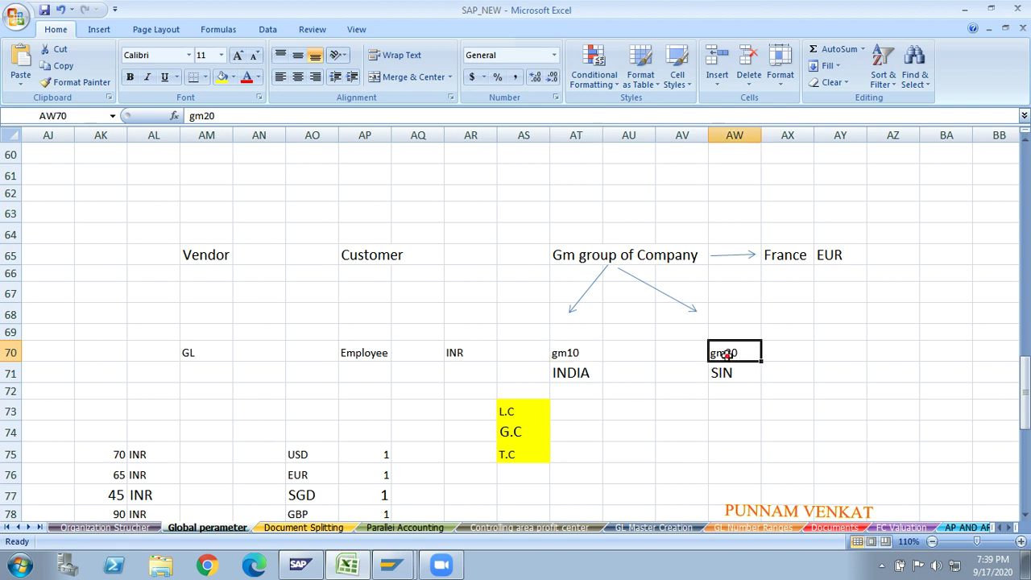
- Enter SGD in cell AY70 beside gm20
click(821, 355)
text(SGD)
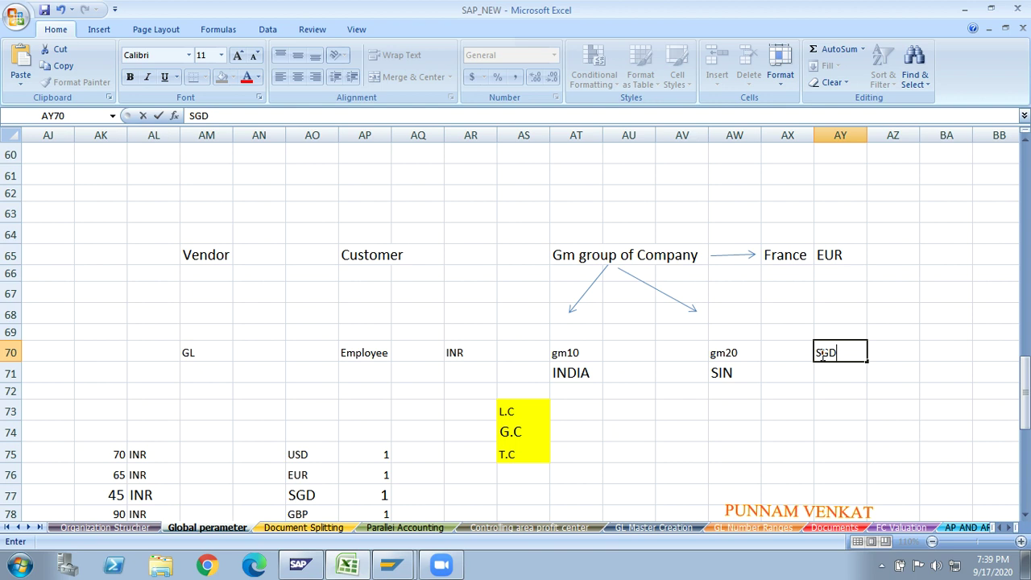
key(Return)
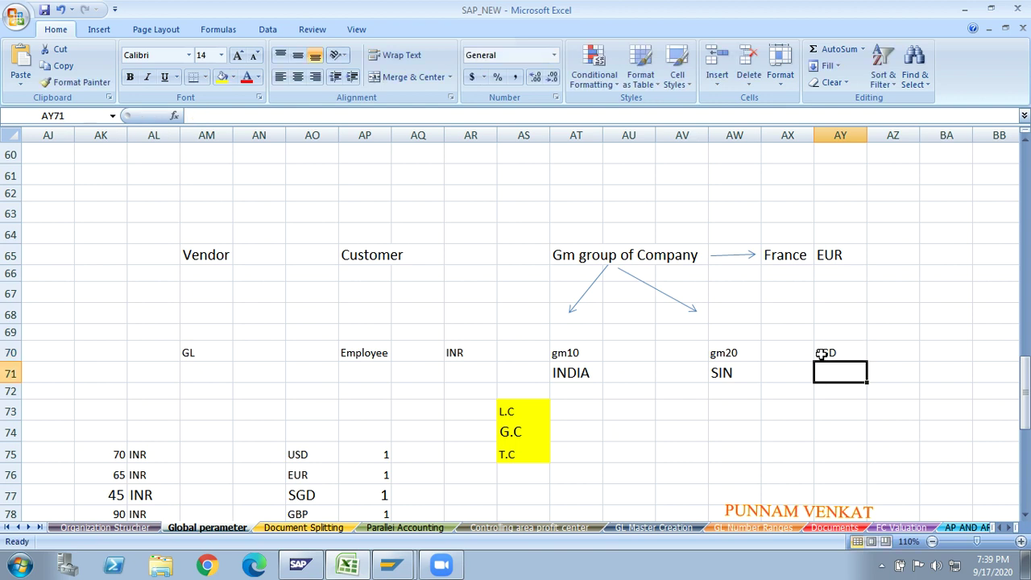
- Draw arrows from gm10 left to INR and from gm20 right to SGD
click(98, 30)
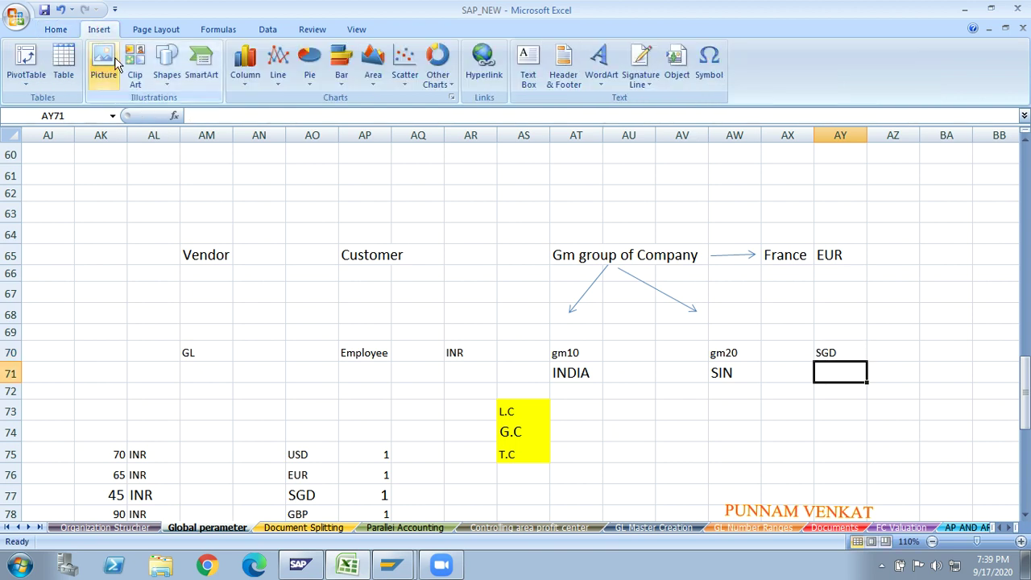
click(168, 81)
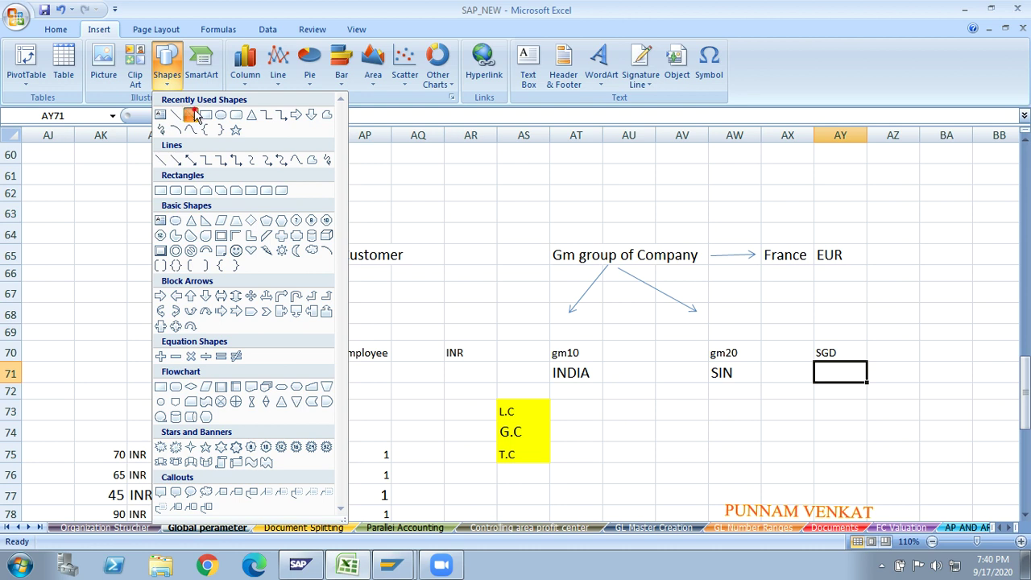
click(195, 116)
drag(546, 355, 467, 353)
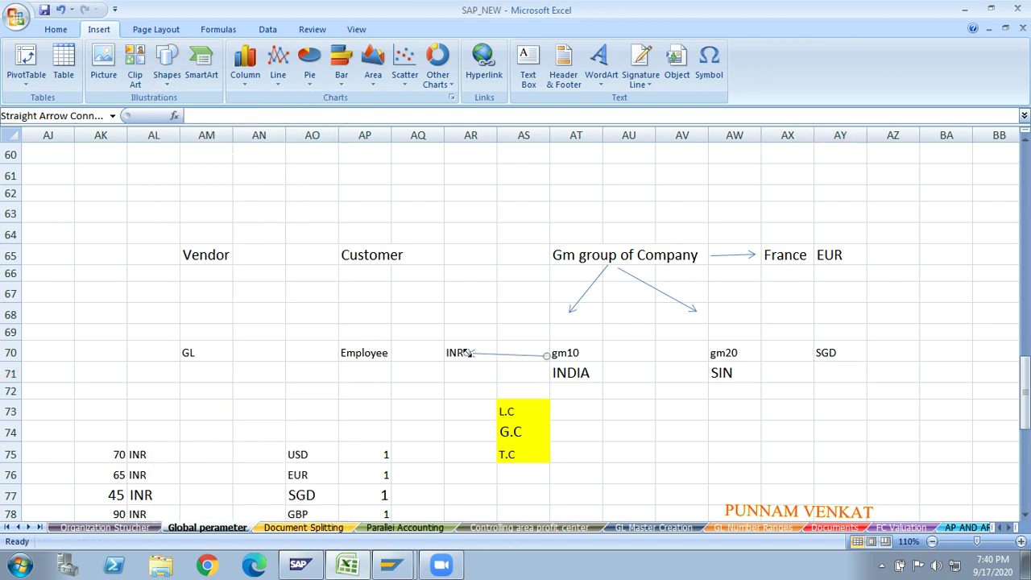
click(46, 51)
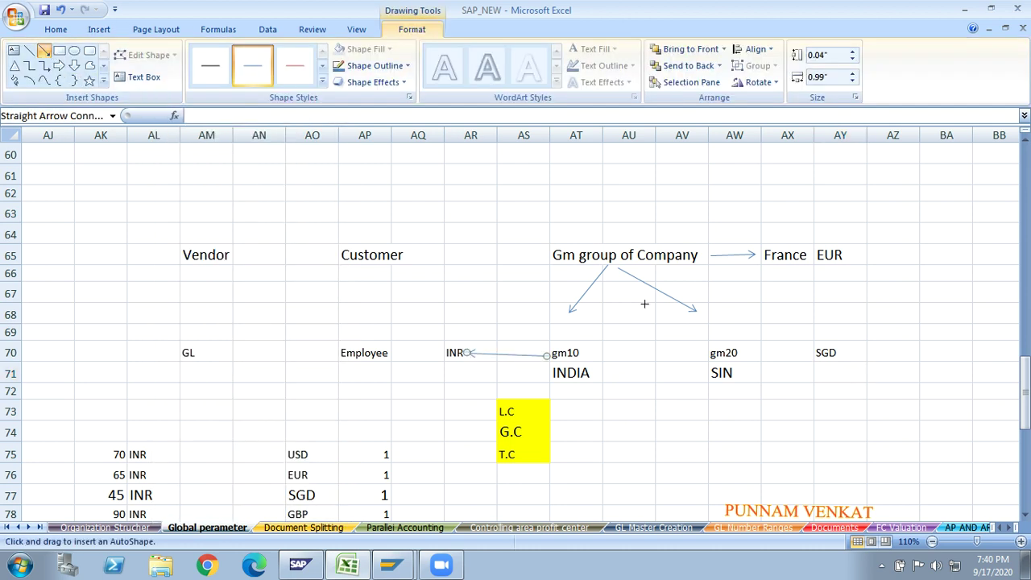
mouse_move(745, 348)
mouse_down()
mouse_move(843, 349)
mouse_move(810, 353)
mouse_up()
click(722, 358)
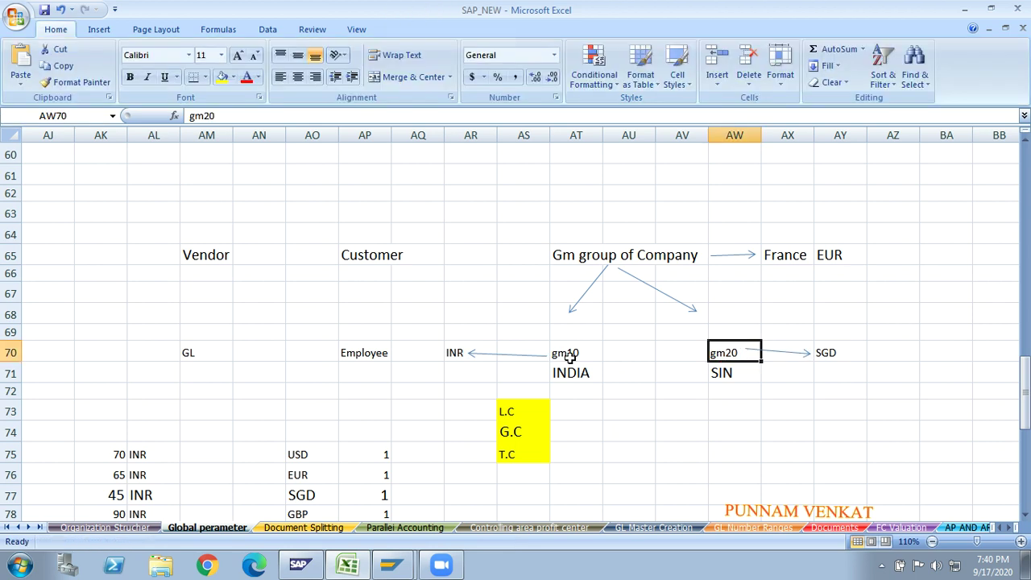
click(567, 355)
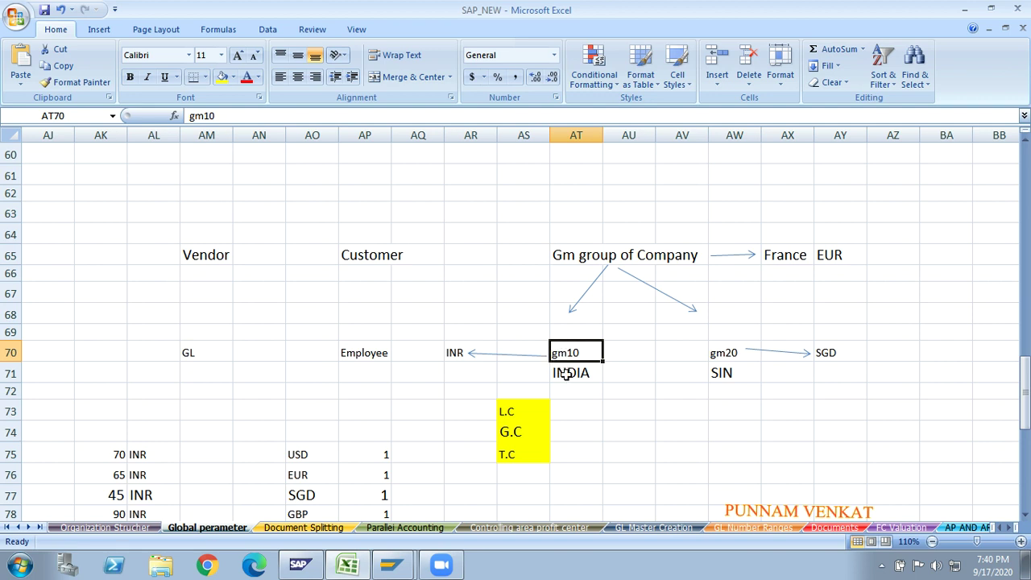
click(567, 373)
click(721, 354)
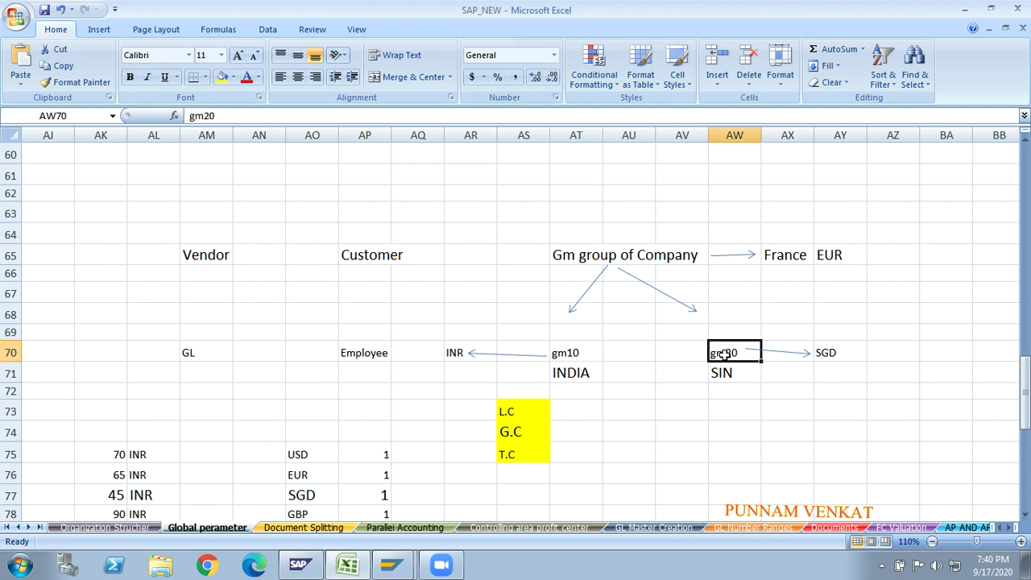
click(561, 356)
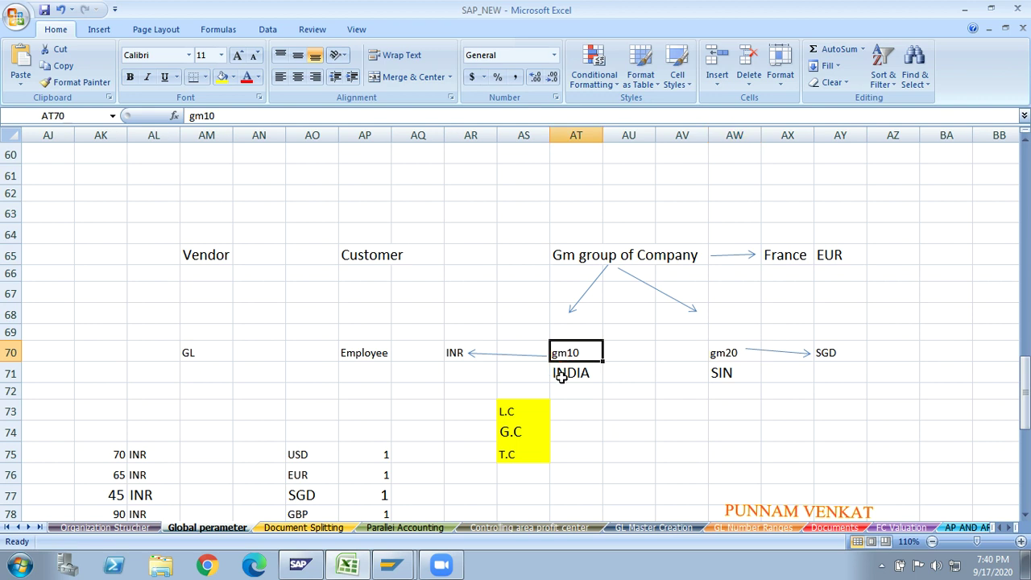
click(722, 357)
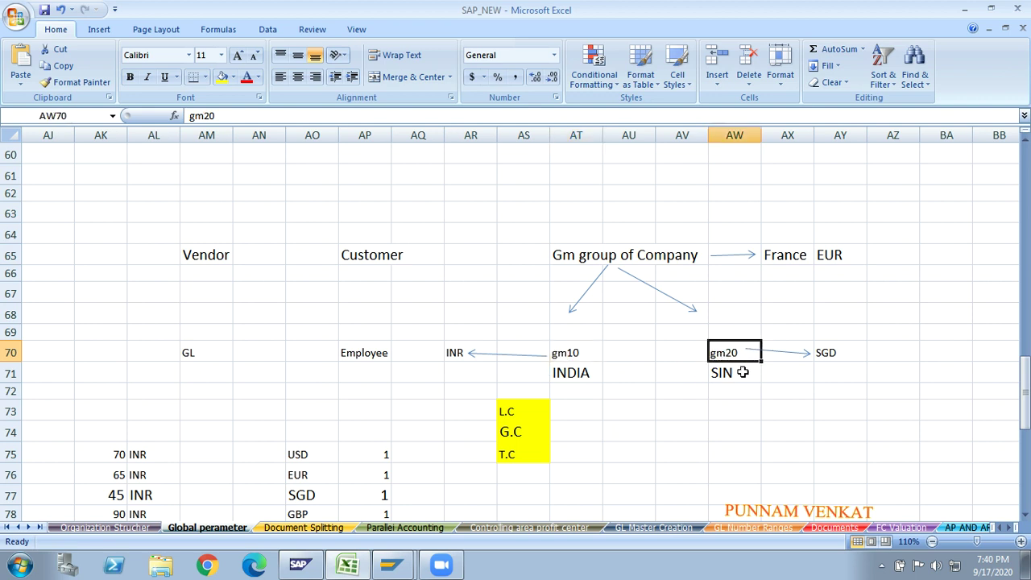
click(743, 376)
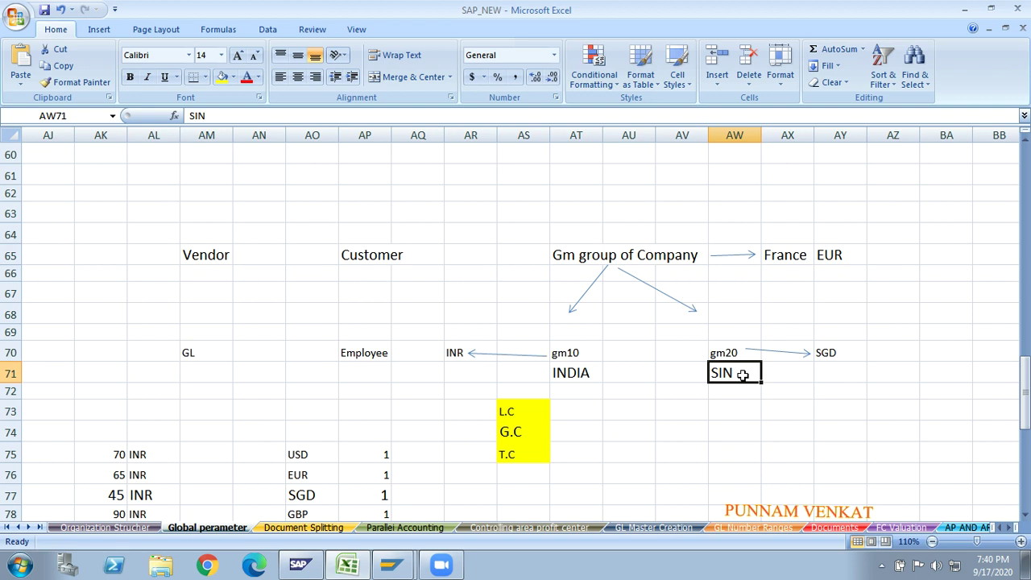
click(724, 353)
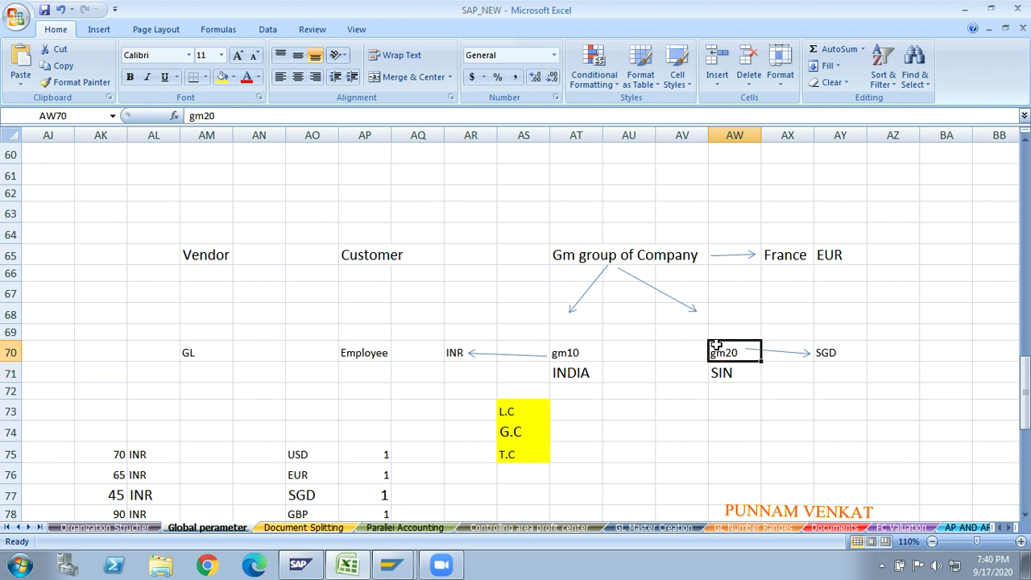
click(831, 355)
click(732, 354)
click(840, 256)
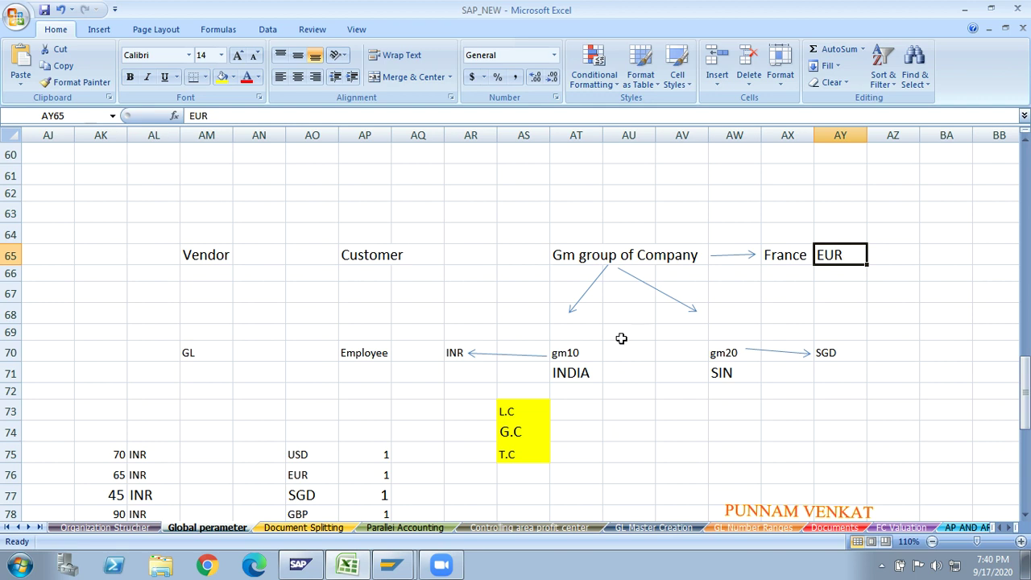
click(578, 352)
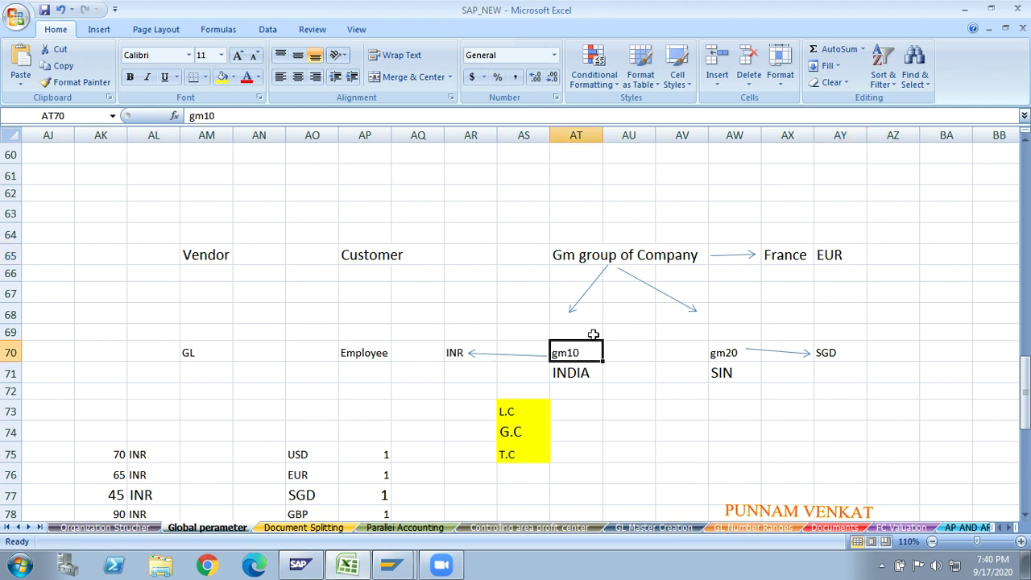
click(836, 257)
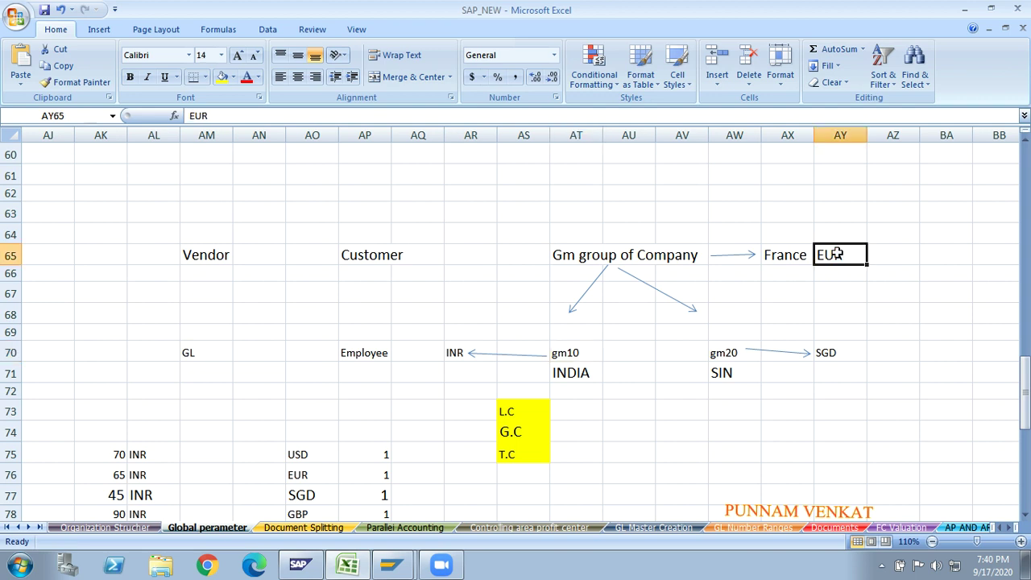
click(525, 455)
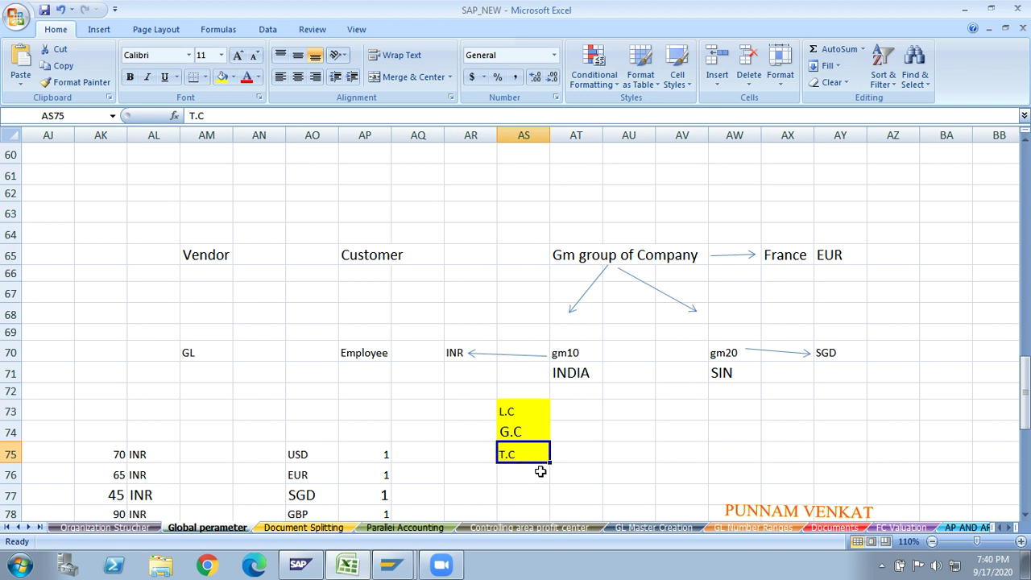
- Review the L.C, G.C and T.C labels against INDIA's INR and France's EUR currencies
click(601, 471)
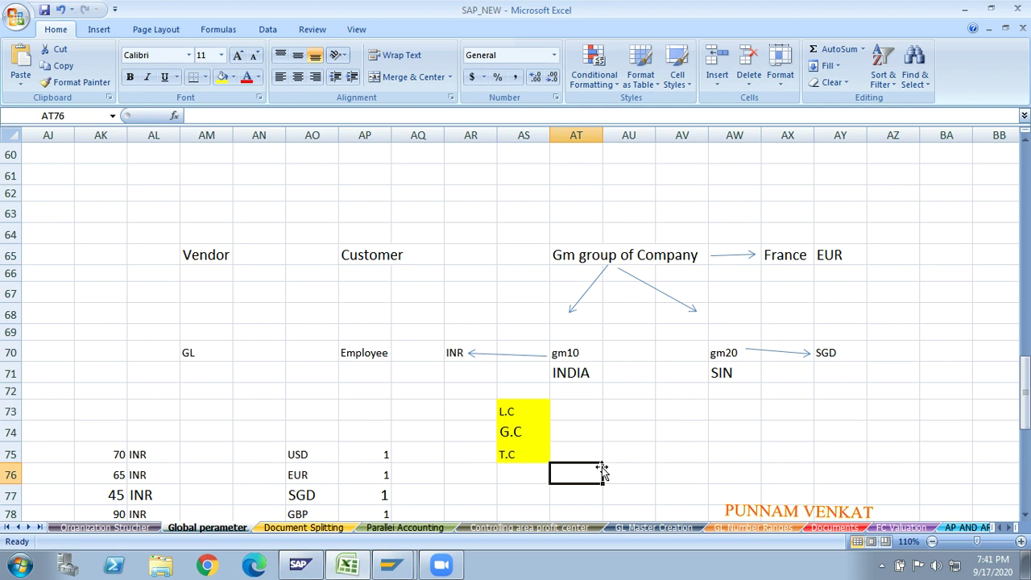
click(514, 411)
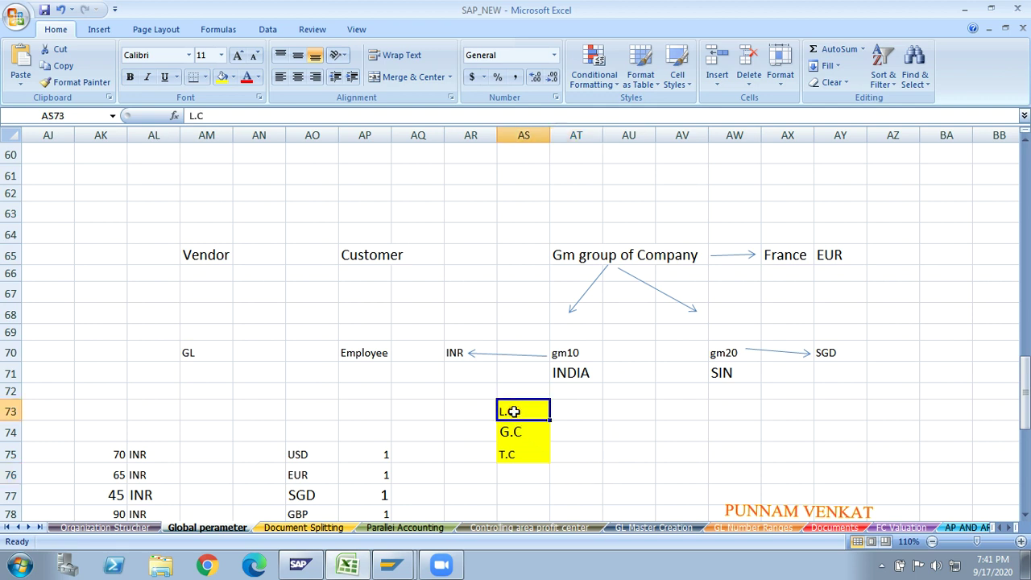
click(564, 372)
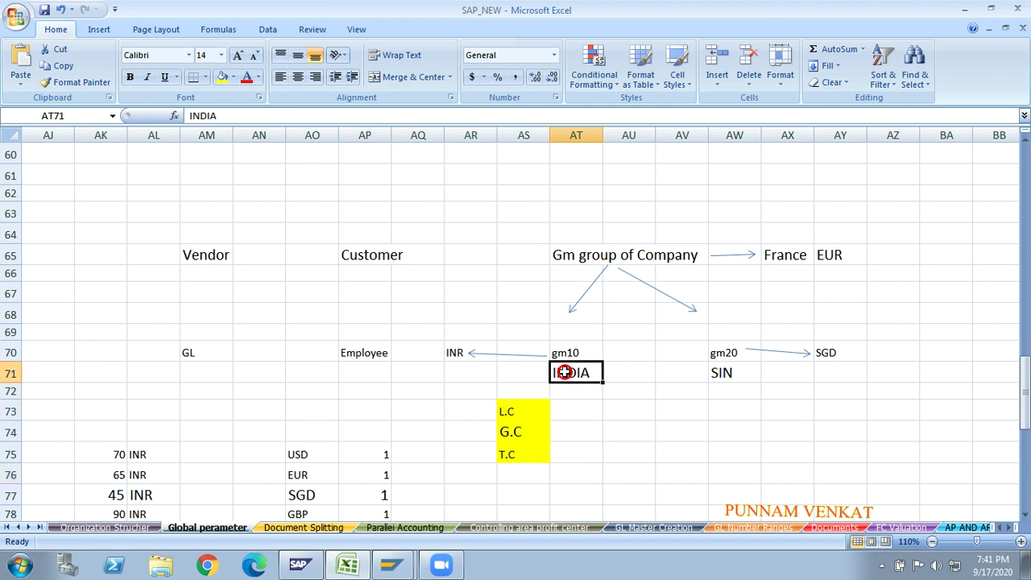
click(453, 353)
click(509, 431)
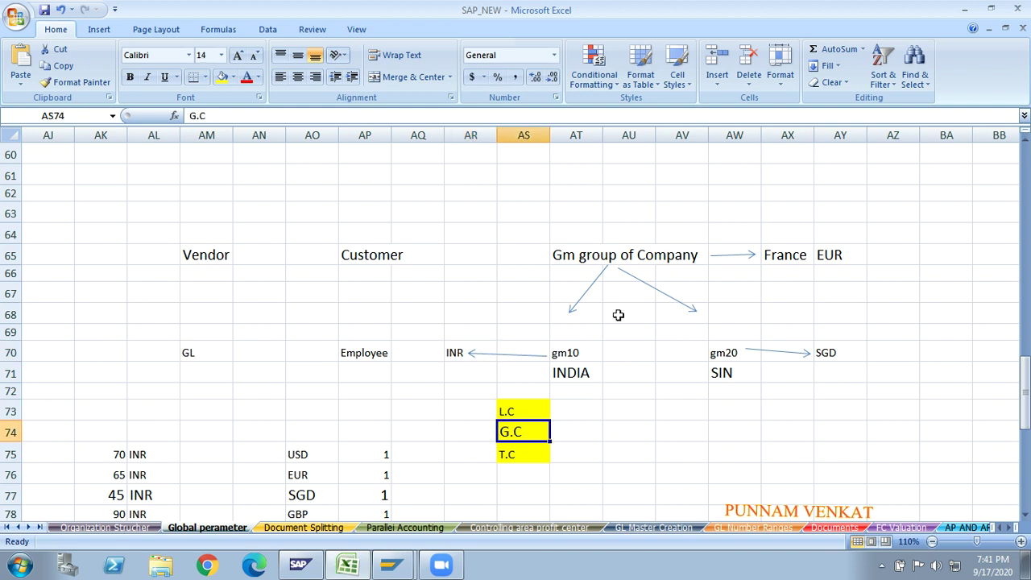
click(854, 253)
click(522, 455)
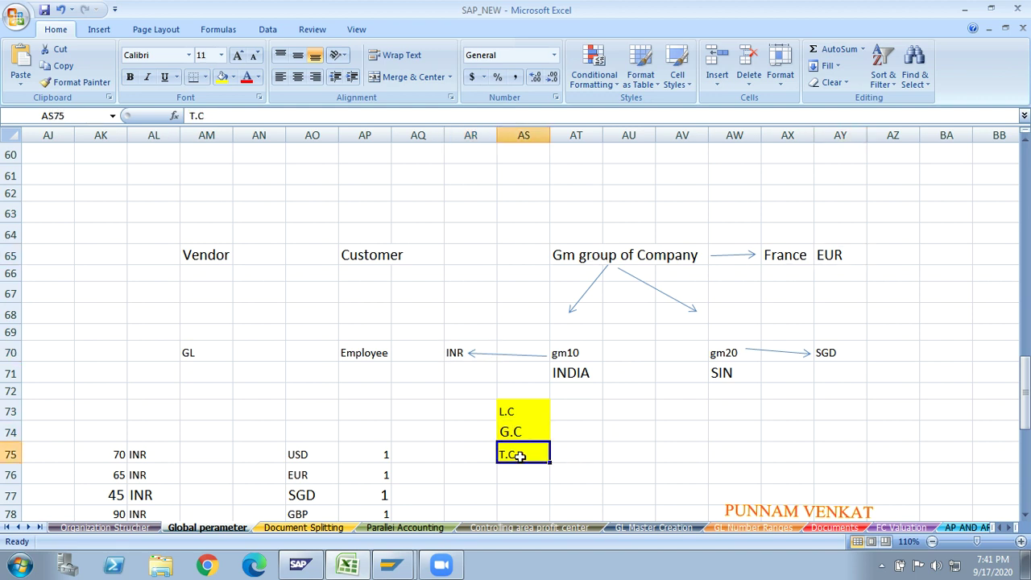
click(521, 414)
click(522, 434)
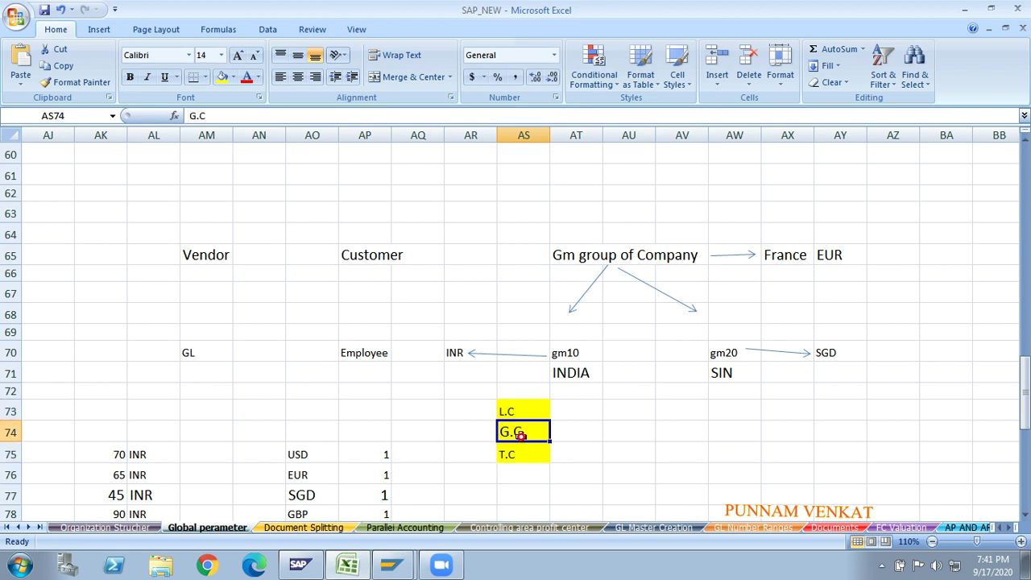
click(522, 455)
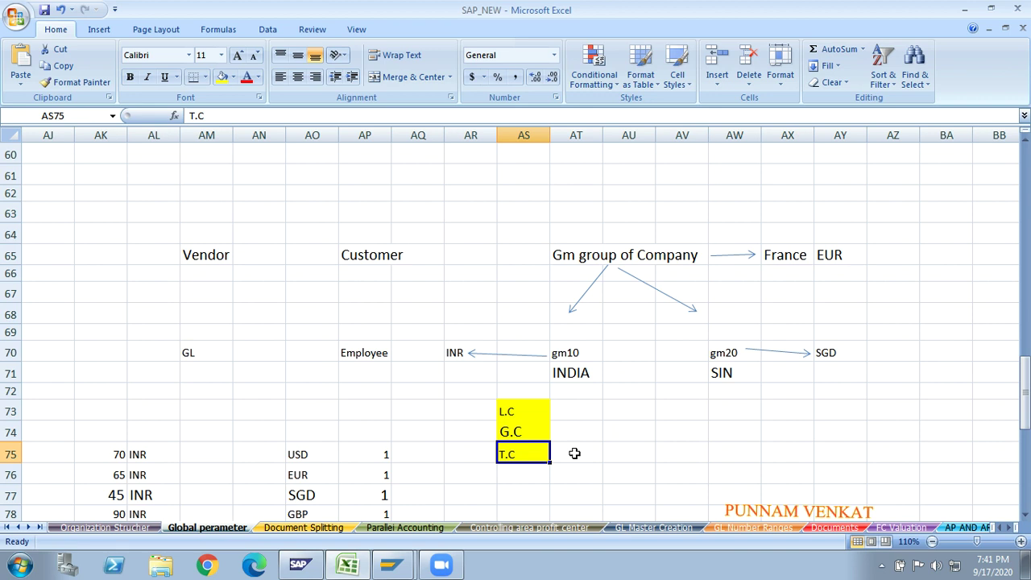
click(482, 451)
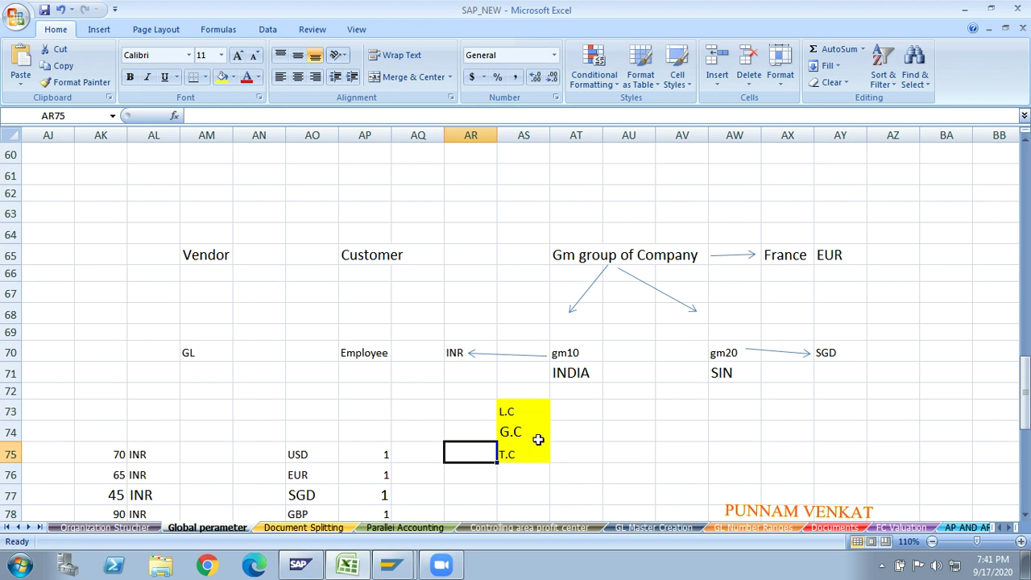
click(526, 415)
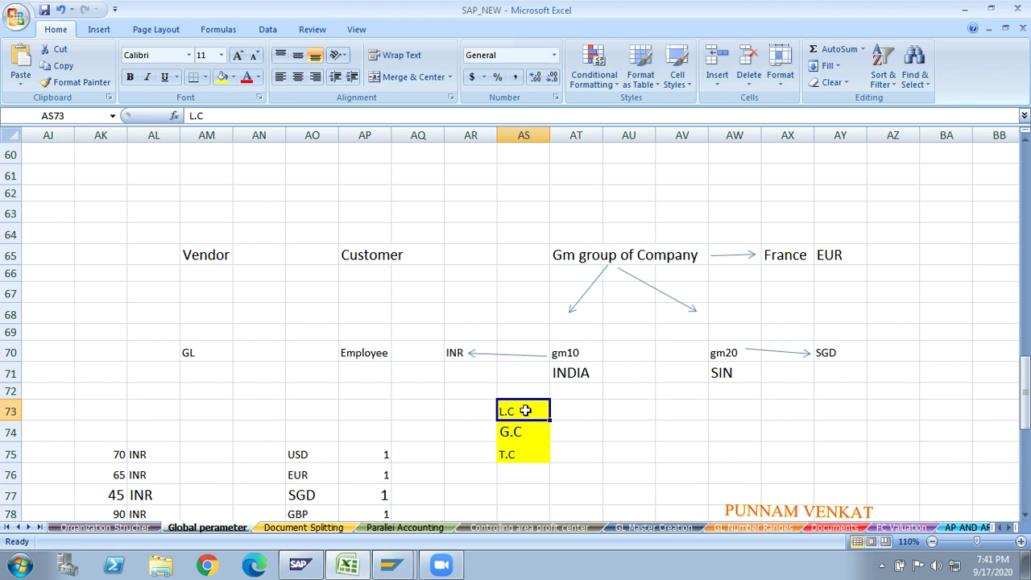
- Enter the note 'AT THE TIME OF Company code Creation' in AU73 beside L.C
click(571, 407)
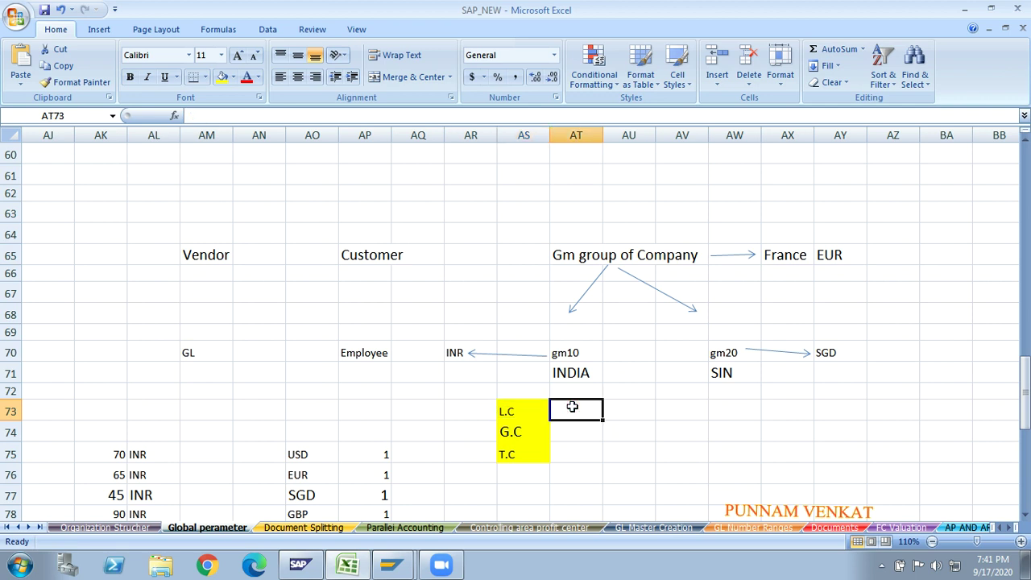
key(Right)
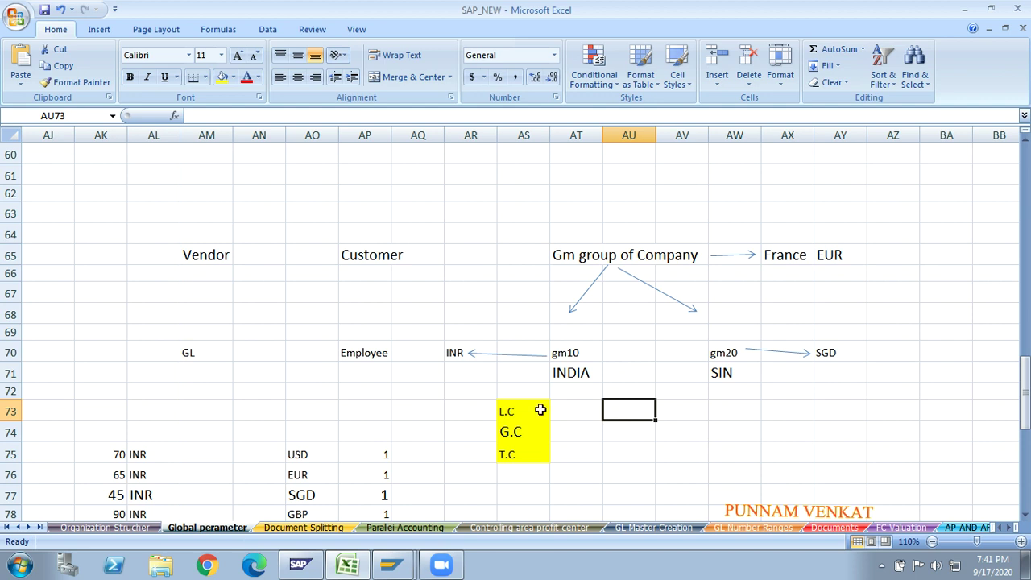
click(538, 409)
click(575, 414)
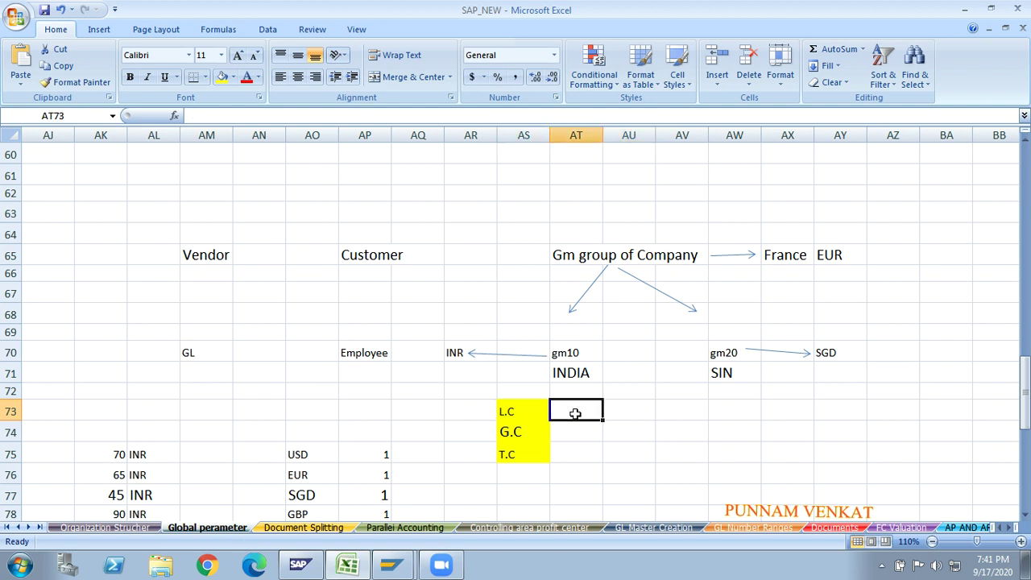
key(Right)
text(CO)
key(BackSpace)
key(BackSpace)
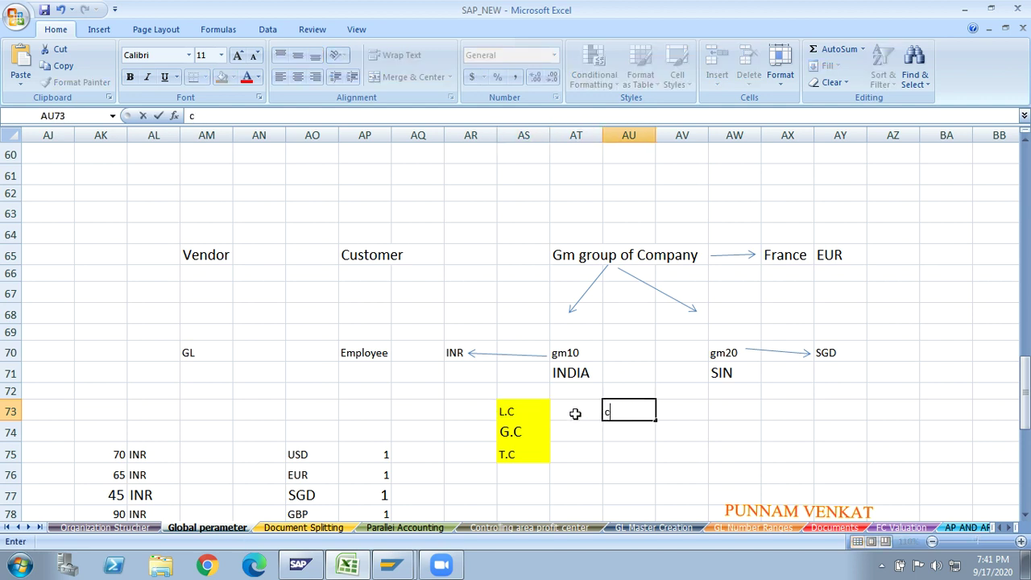
text(AT THE TIME OF a)
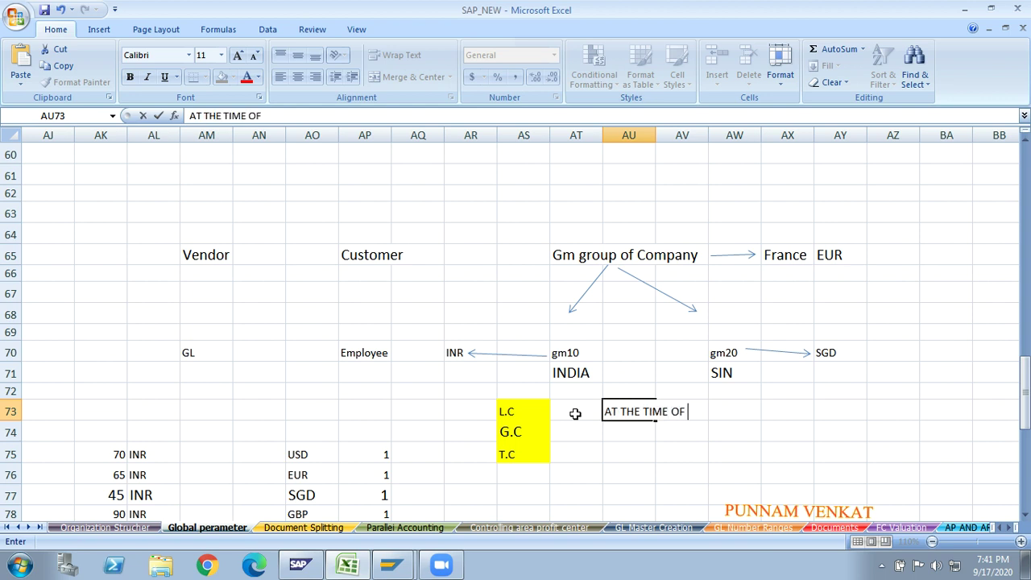
key(BackSpace)
text(cOMP)
key(BackSpace)
key(BackSpace)
key(BackSpace)
key(BackSpace)
text(Company )
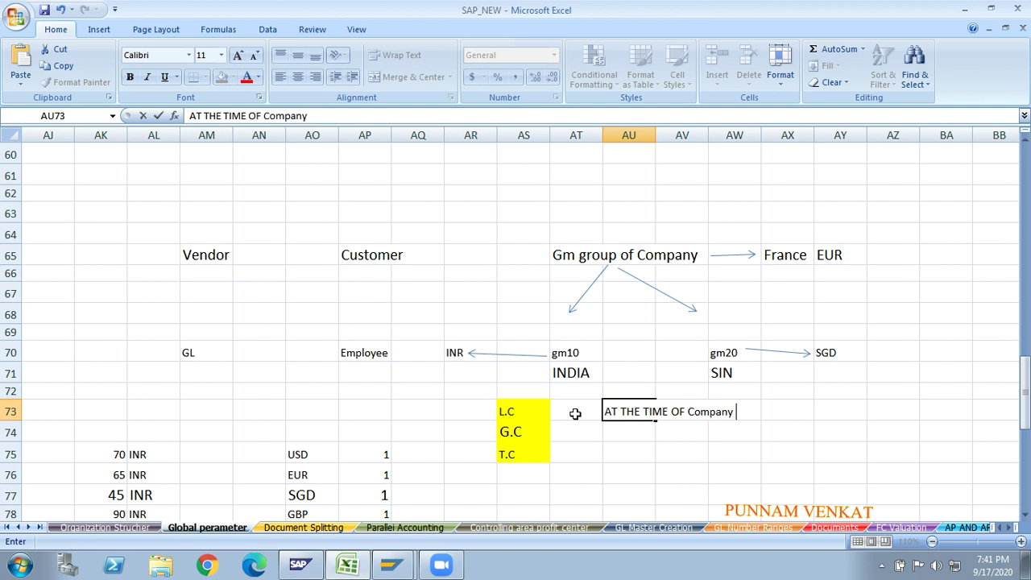
text(code Creat)
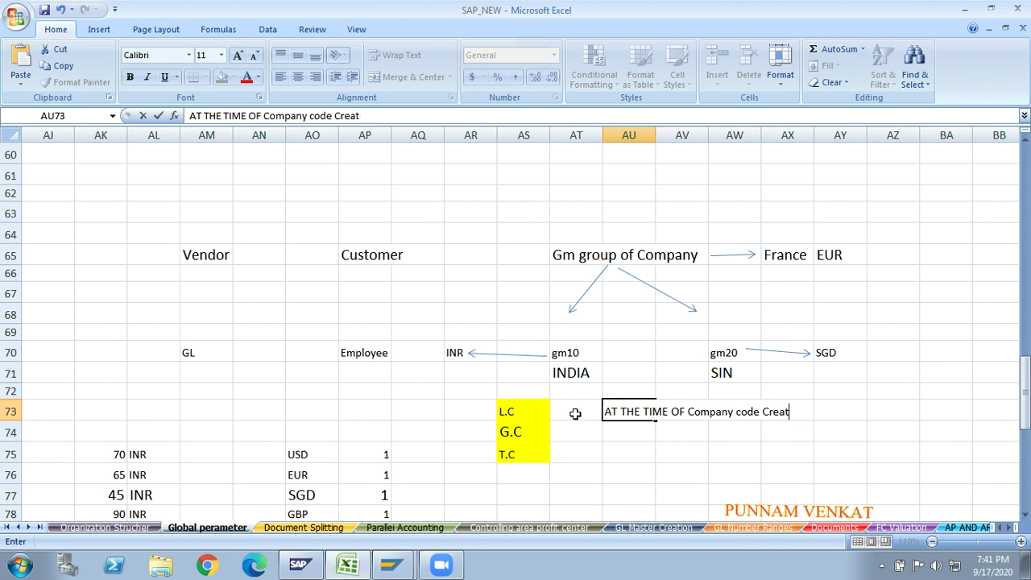
text(iopn)
key(BackSpace)
key(BackSpace)
text(n)
key(Return)
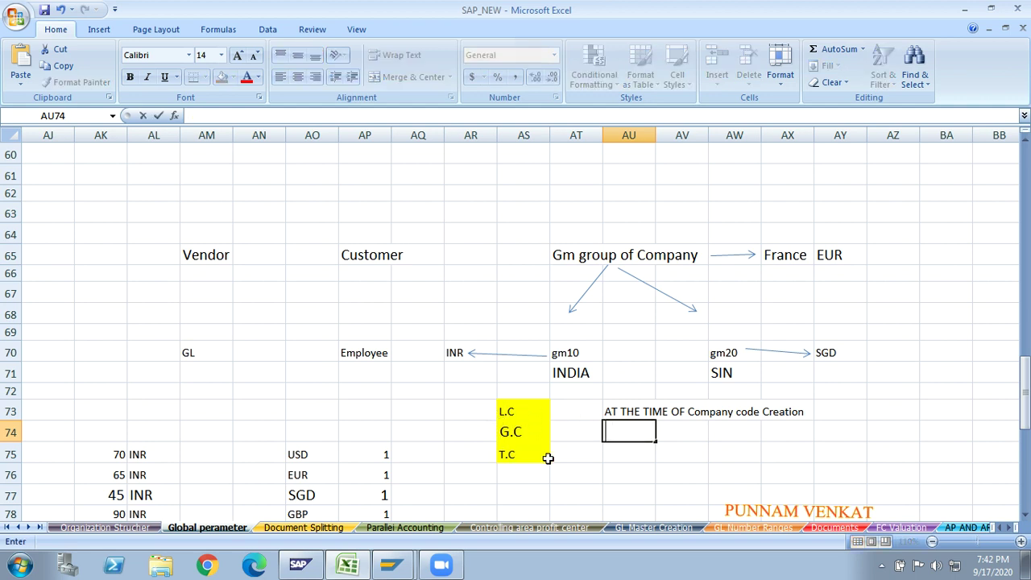
- Add 'T.code -- SCC4' in AU74 beneath the company code note
text(T.code --)
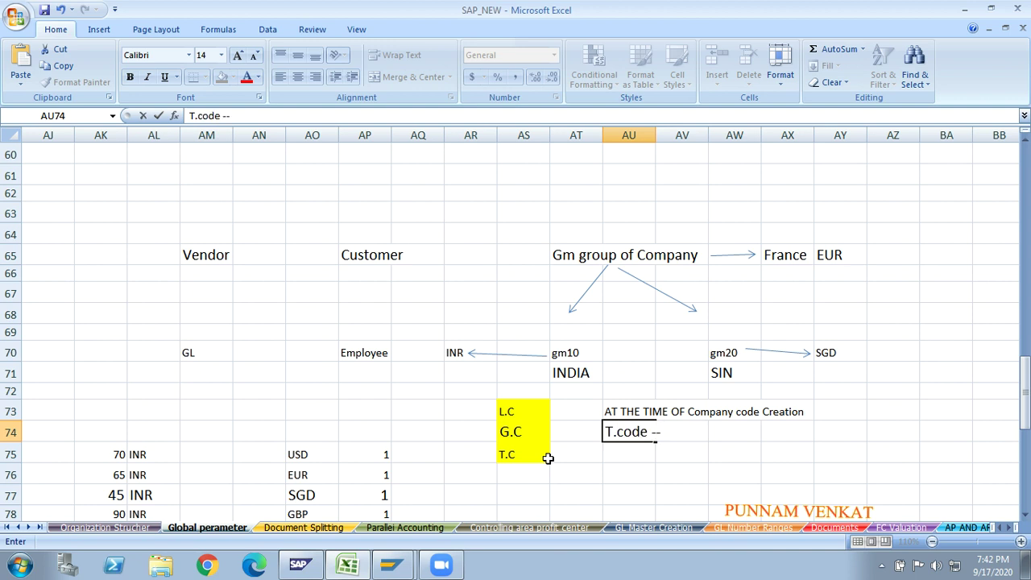
text( scc)
key(BackSpace)
key(BackSpace)
key(BackSpace)
text(SCC4)
key(Return)
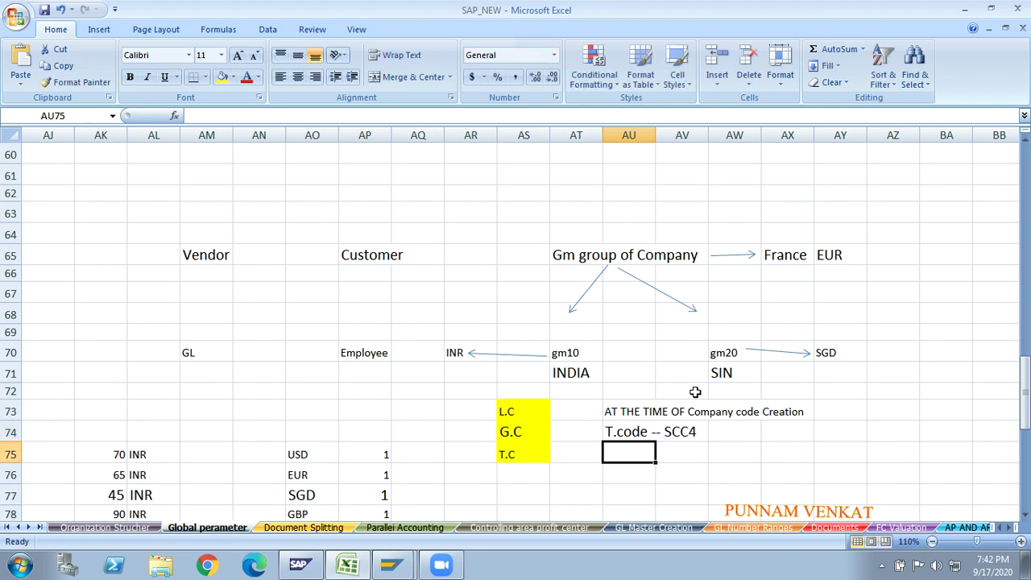
click(577, 260)
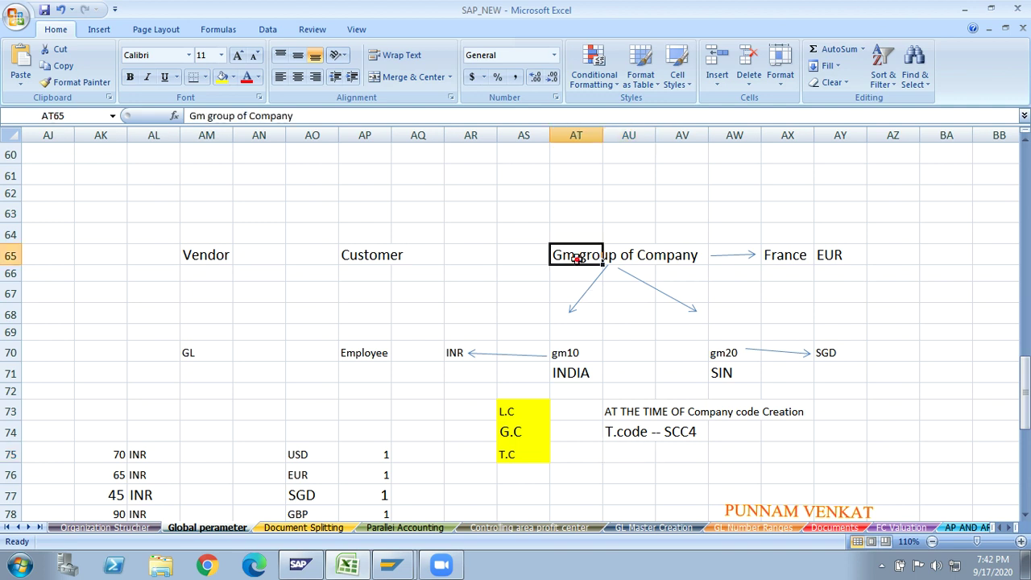
- Replace France with US in cell AX65
click(792, 256)
text(US)
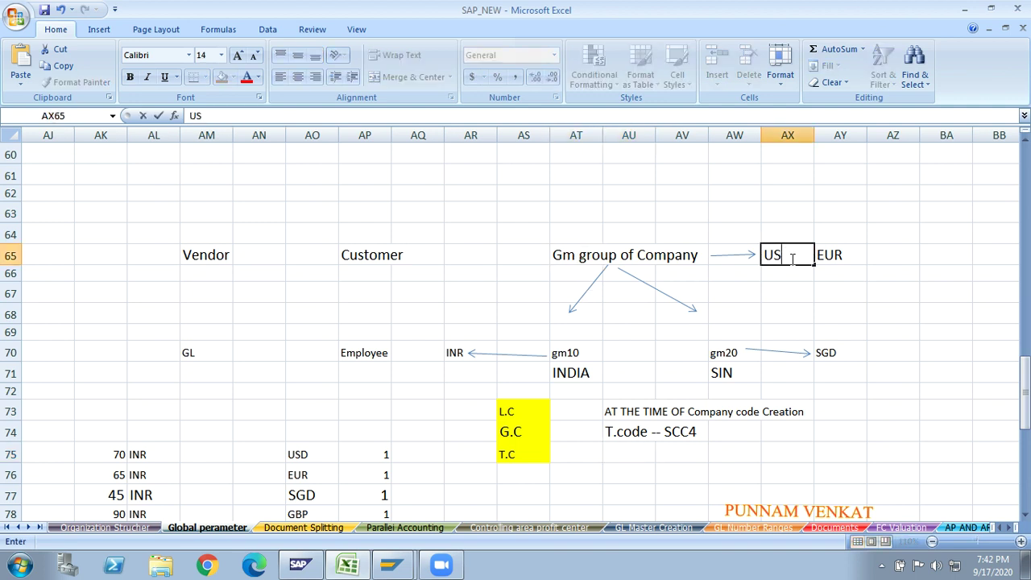
key(BackSpace)
text(S)
key(Return)
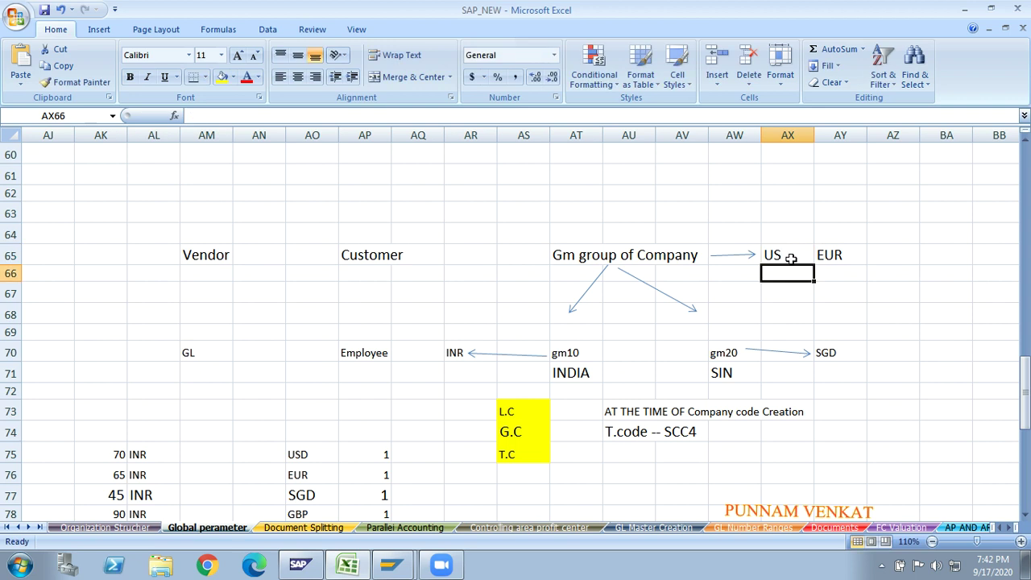
click(791, 258)
- Change US's currency from EUR to USD in AY65, then switch to the SAP client list
key(Right)
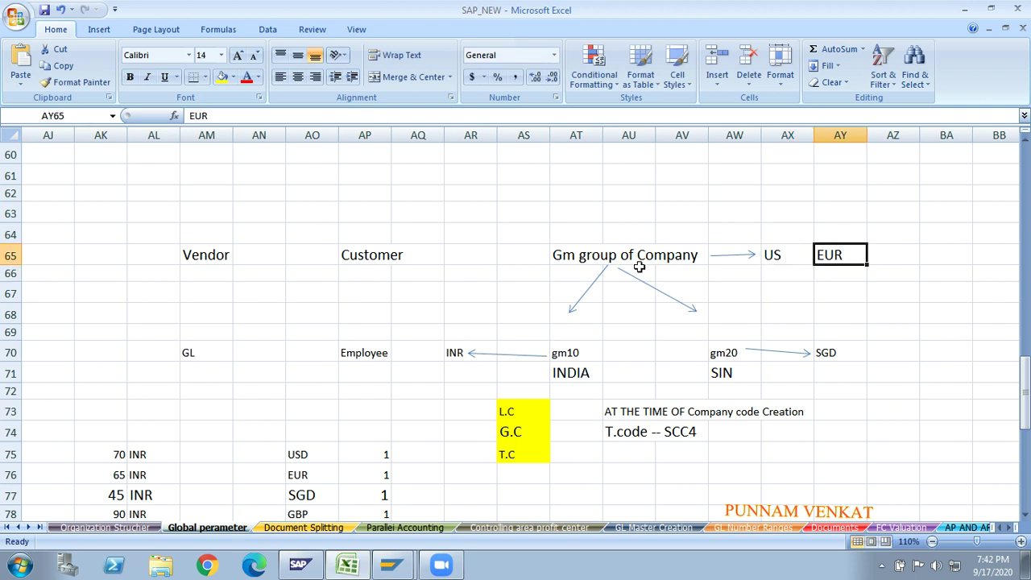
text(USD)
key(Return)
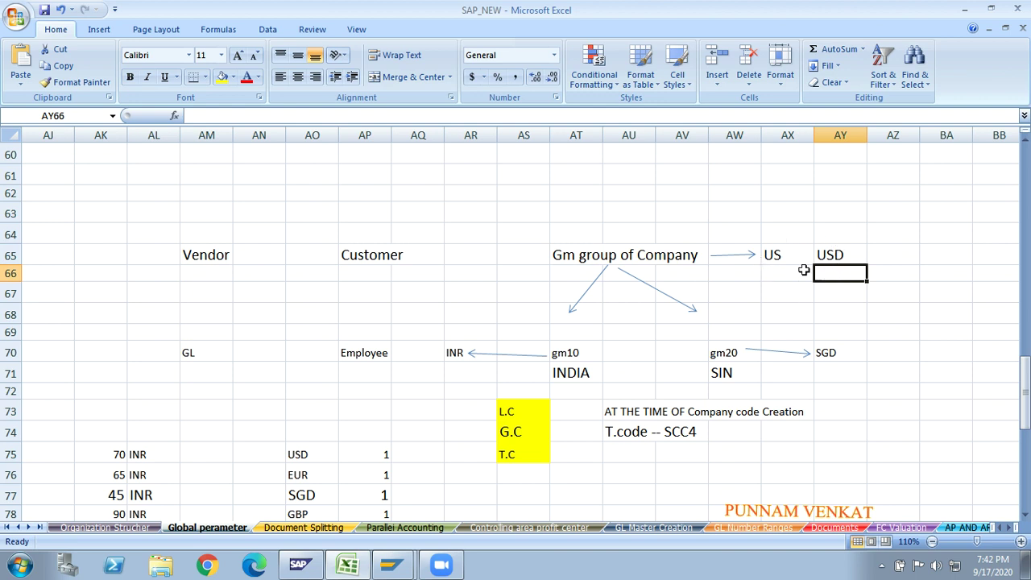
click(839, 256)
click(616, 259)
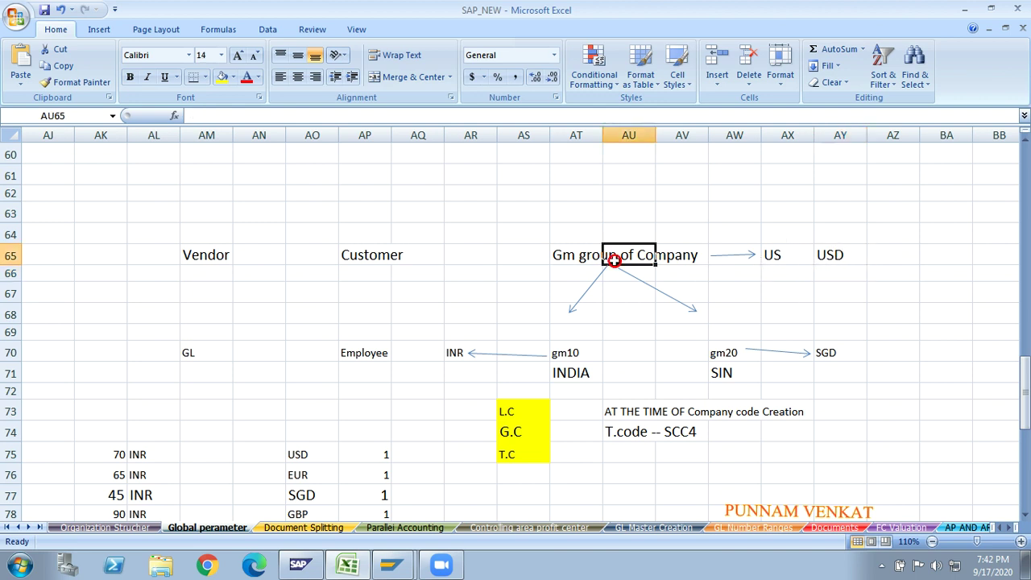
click(783, 256)
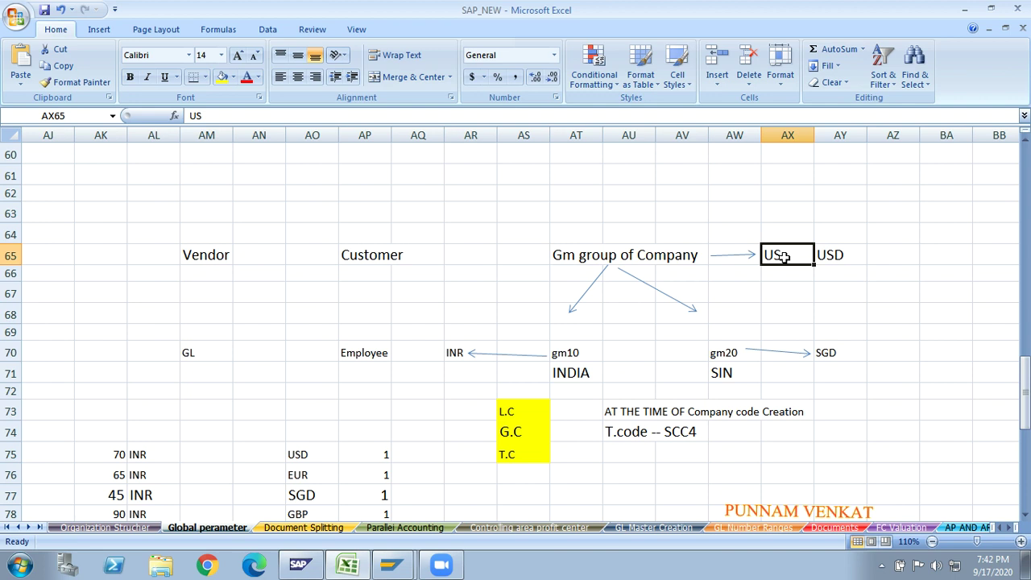
key(alt+Tab)
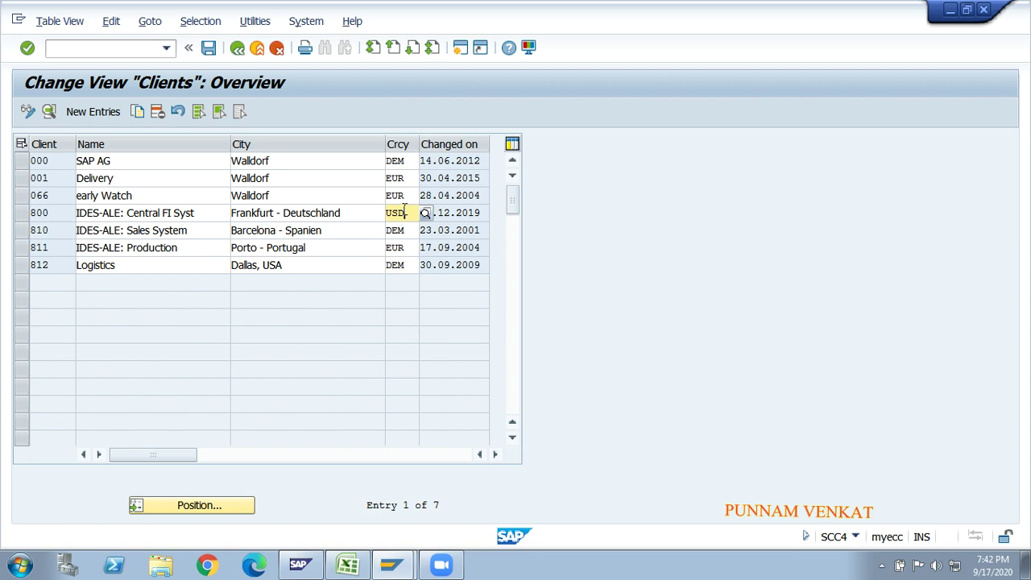
- Set client 800's currency to USD in SCC4, save it, and go back to Easy Access
key(BackSpace)
key(BackSpace)
key(BackSpace)
text(EUR)
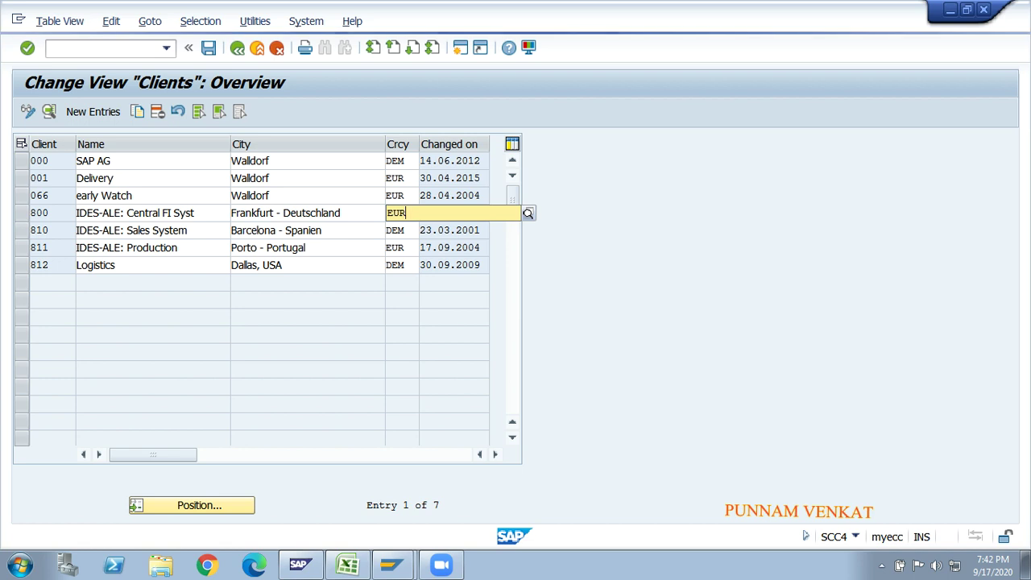
key(BackSpace)
key(BackSpace)
key(BackSpace)
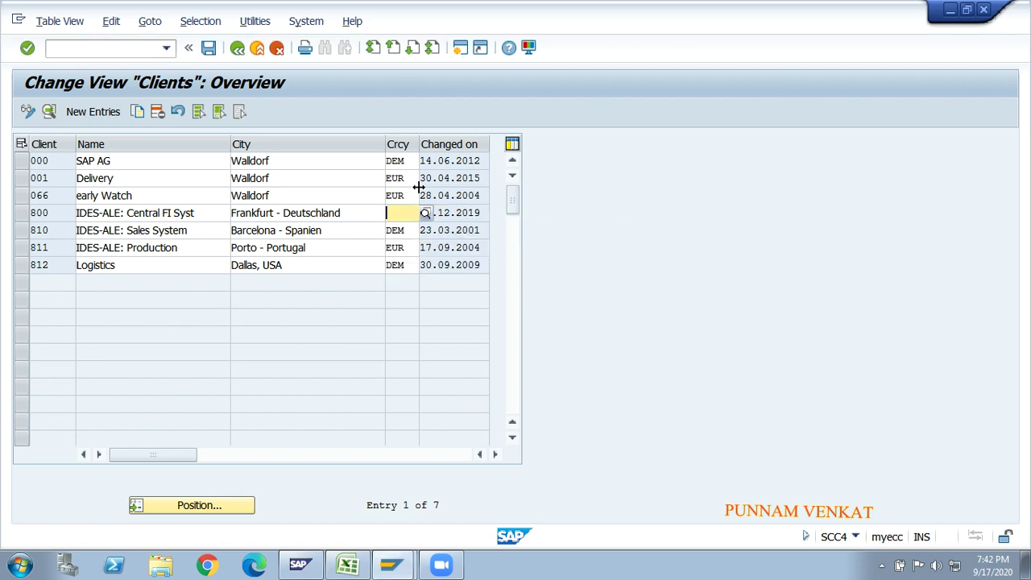
text(USD)
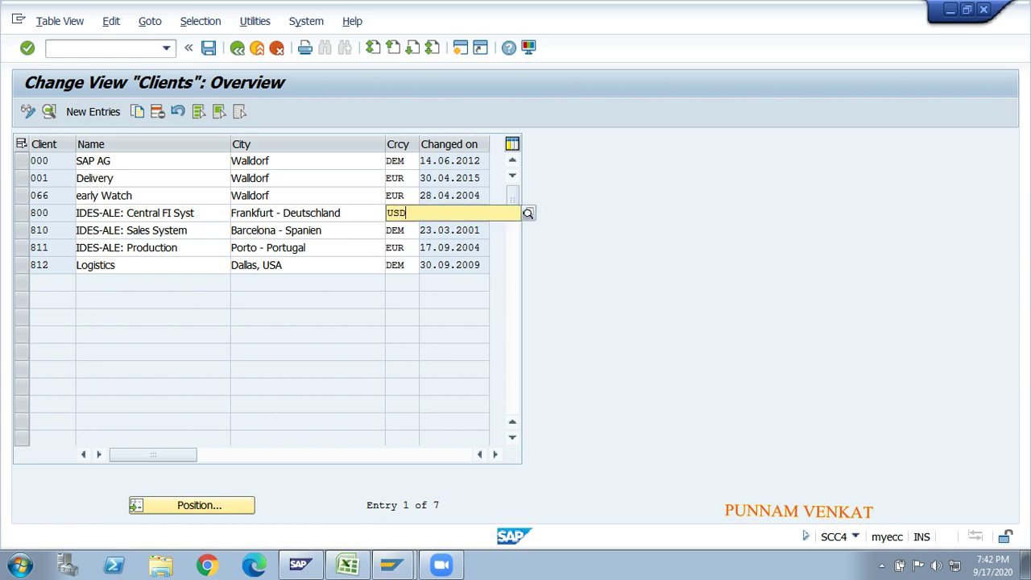
key(Return)
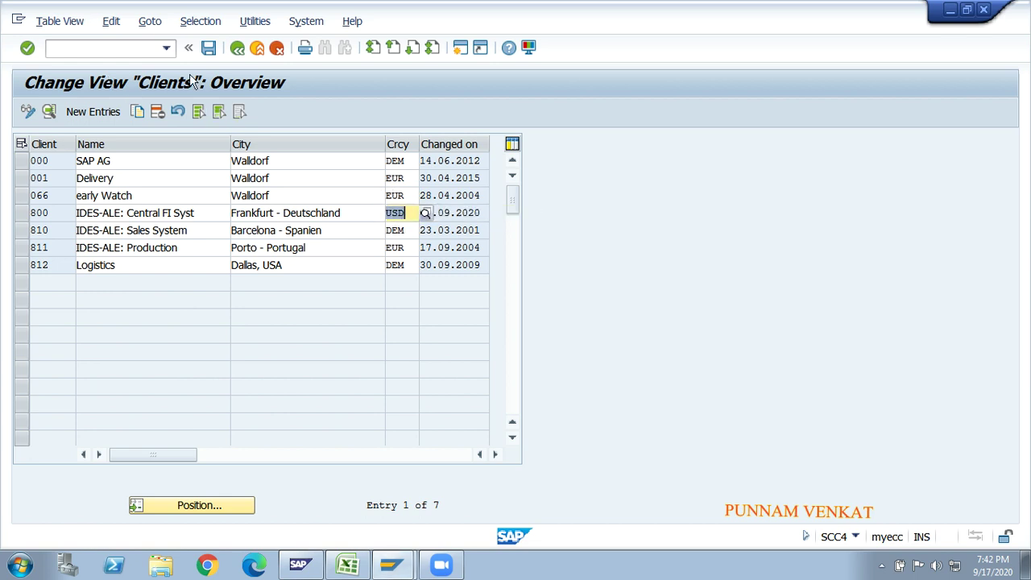
click(209, 50)
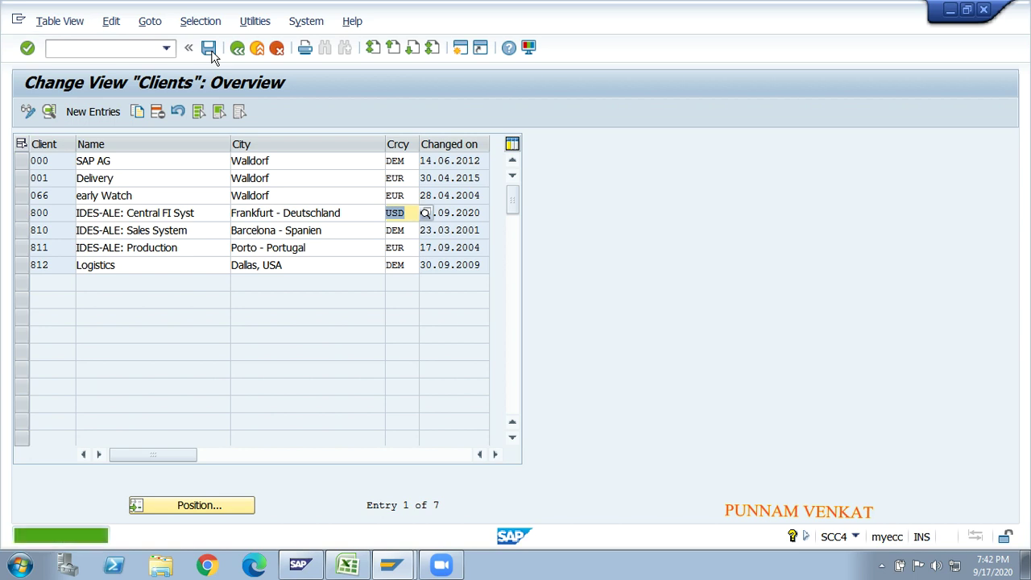
click(235, 50)
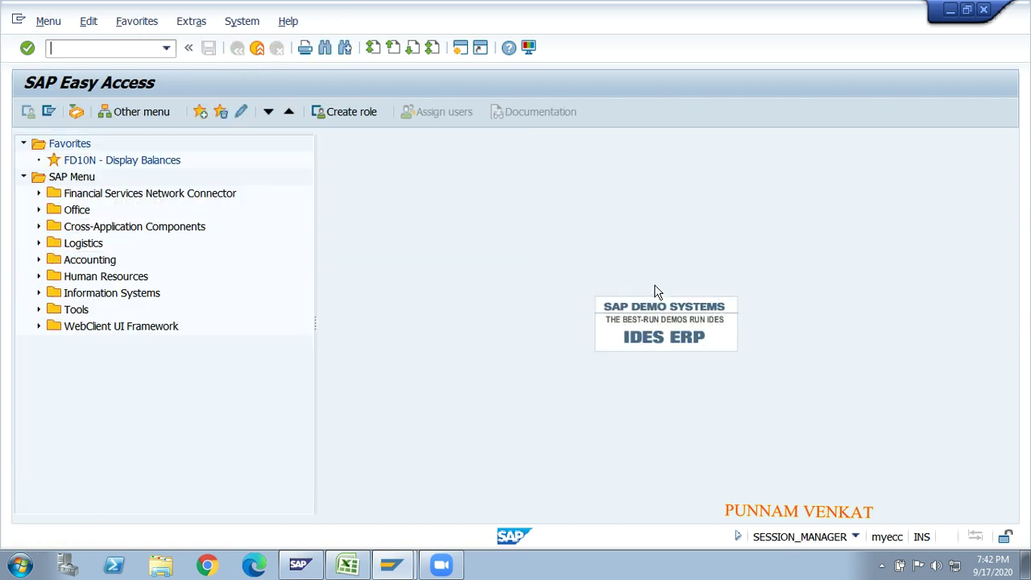
key(alt+Tab)
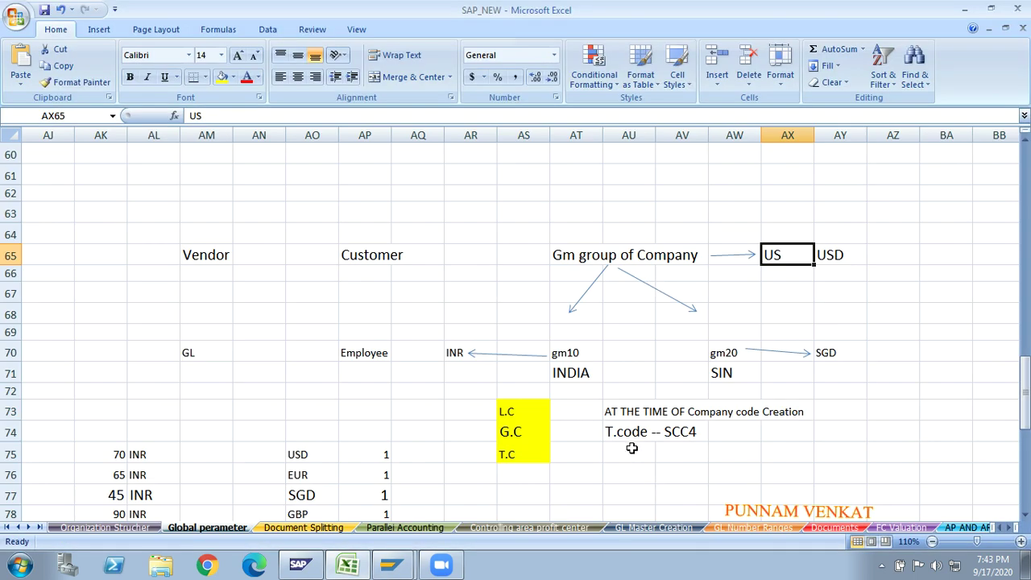
- Write 'AT THE TIME OF Document entry posting' in AU75 beside T.C, then switch to SAP
click(526, 439)
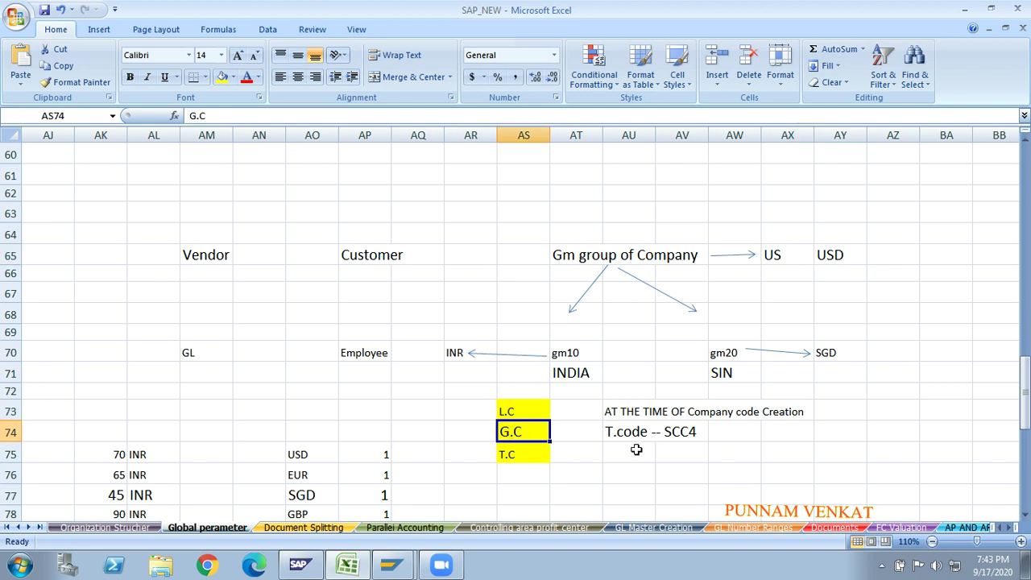
click(528, 461)
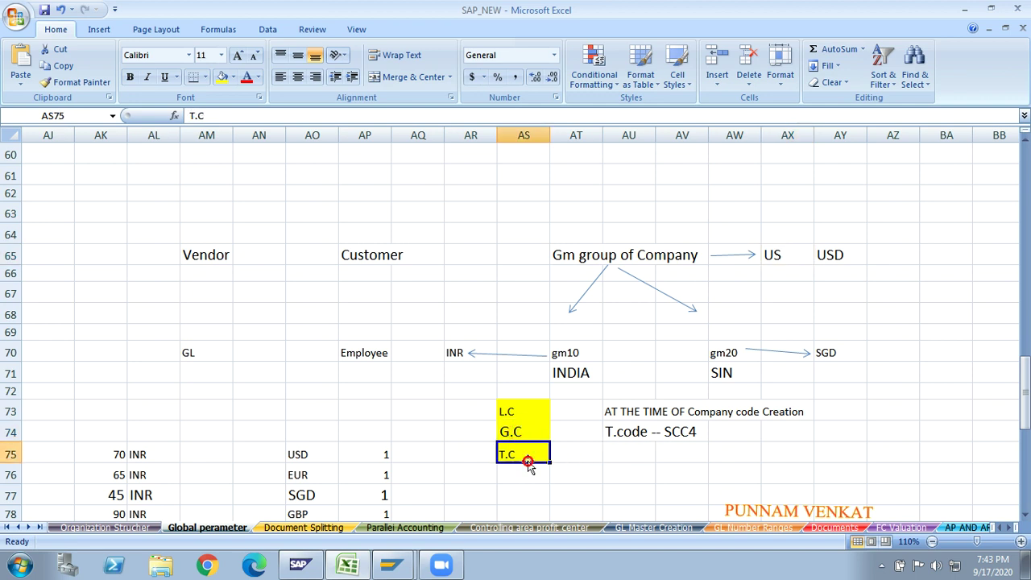
click(624, 457)
text(AT T)
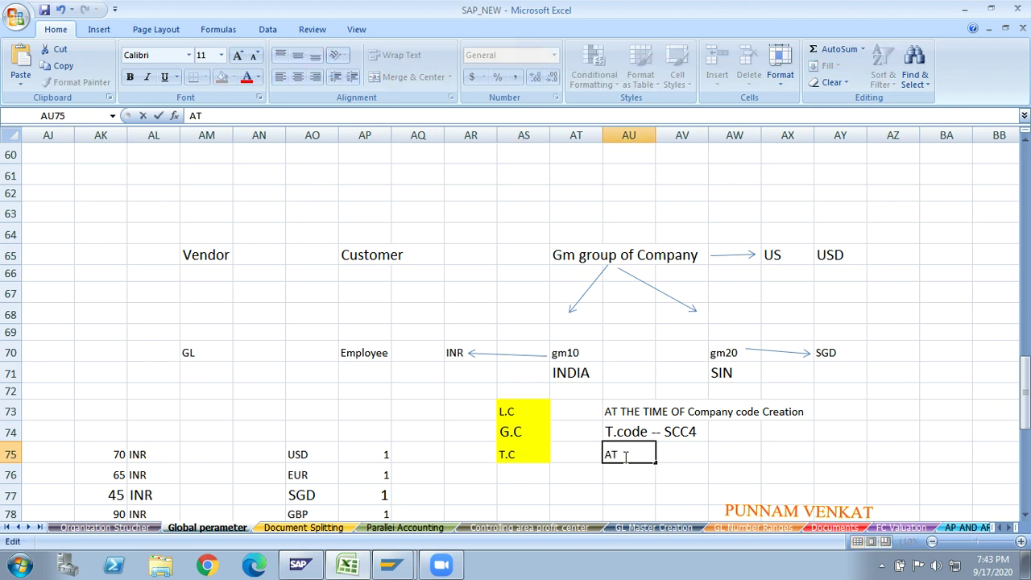
text(HE TIME OF )
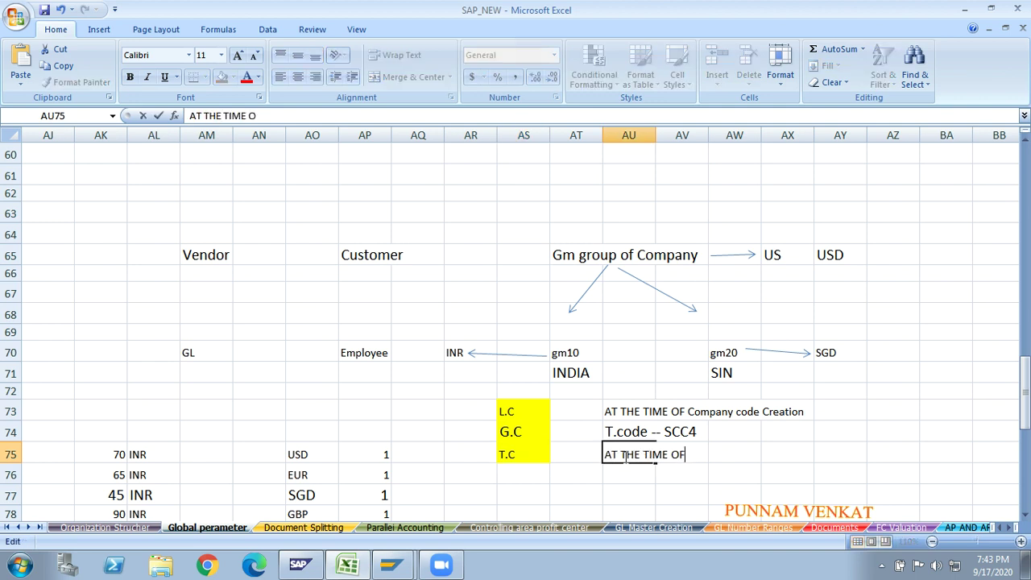
text(d)
key(BackSpace)
text(dOCU)
key(BackSpace)
key(BackSpace)
key(BackSpace)
key(BackSpace)
text(Document en)
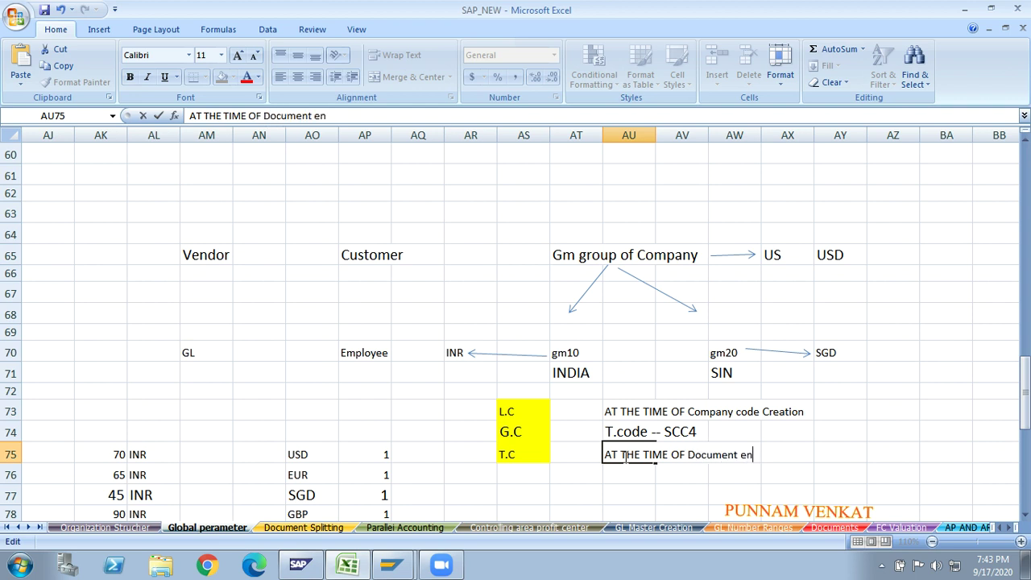
text(try posting)
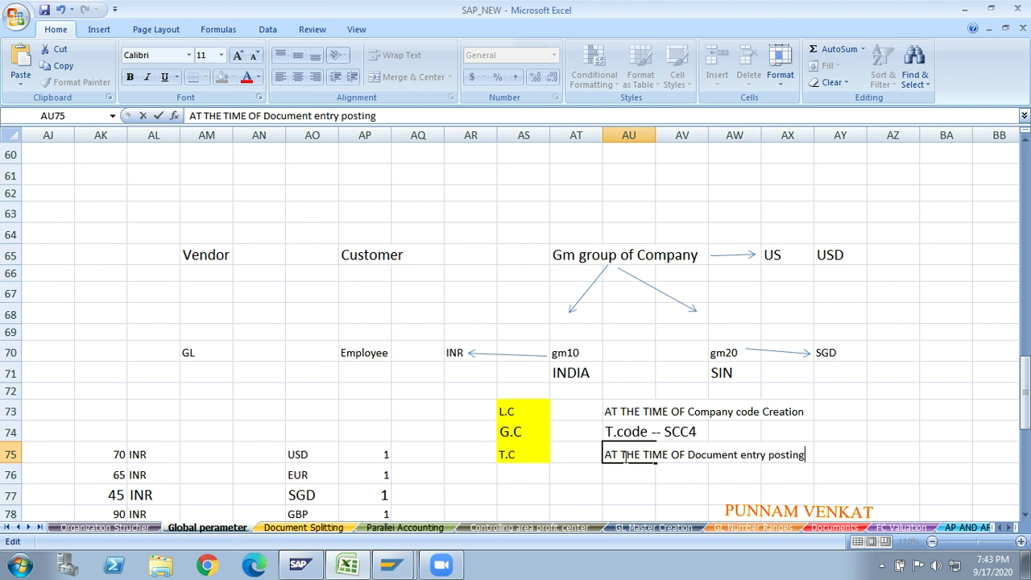
key(Return)
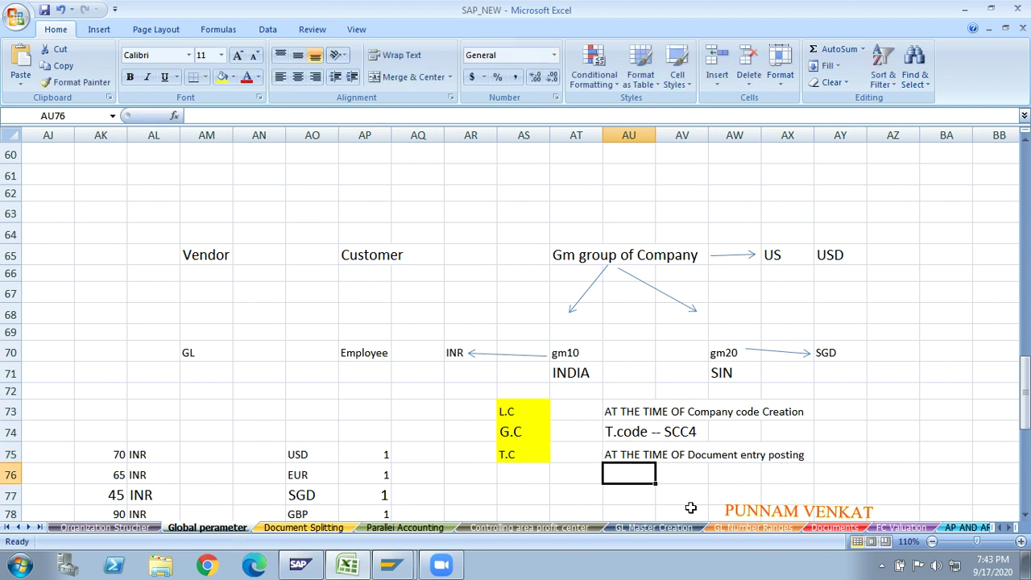
key(alt+Tab)
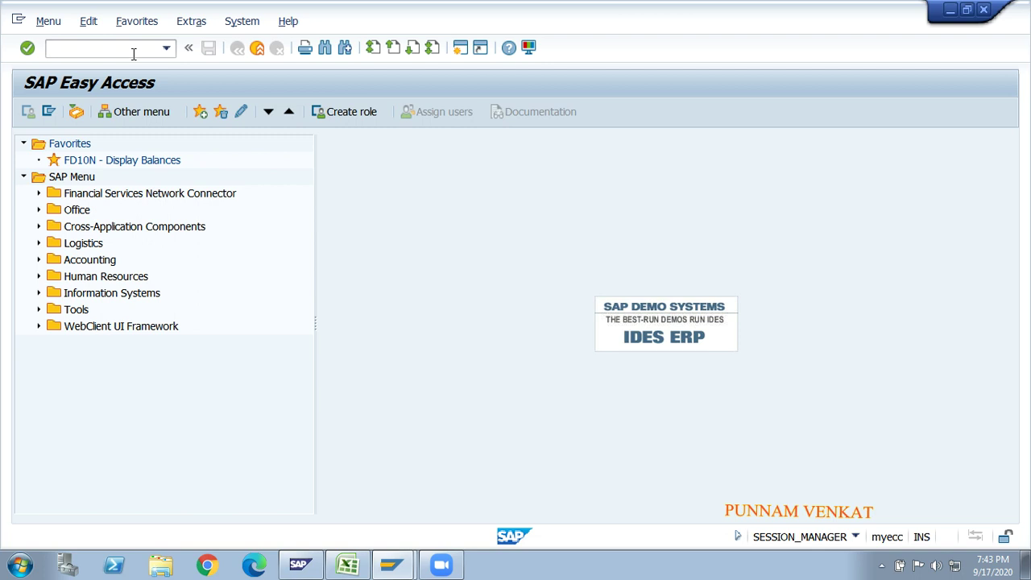
- Start FB70 for a customer invoice, clear the INR document currency, and switch to Excel
text(fb70)
key(Return)
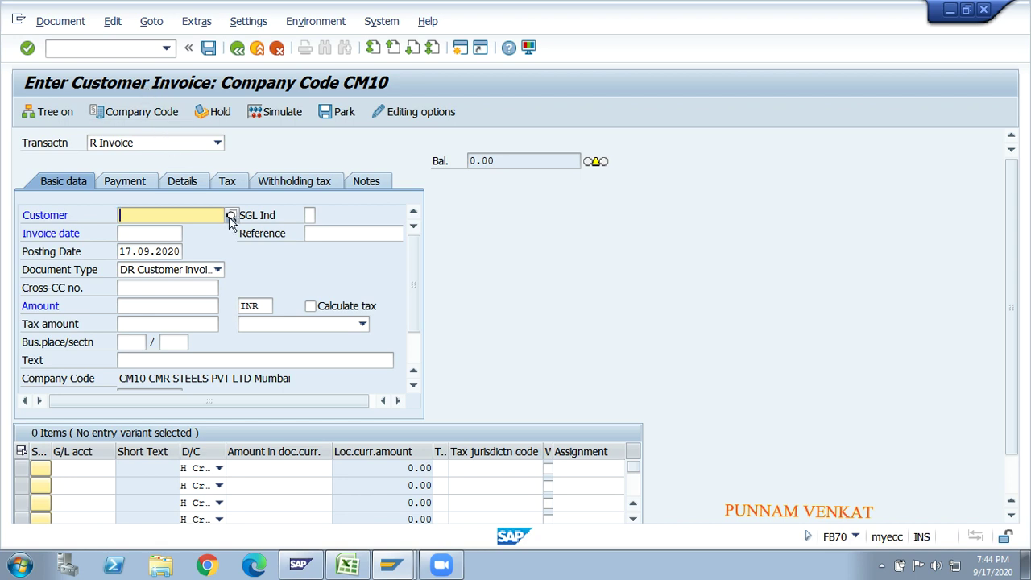
click(257, 304)
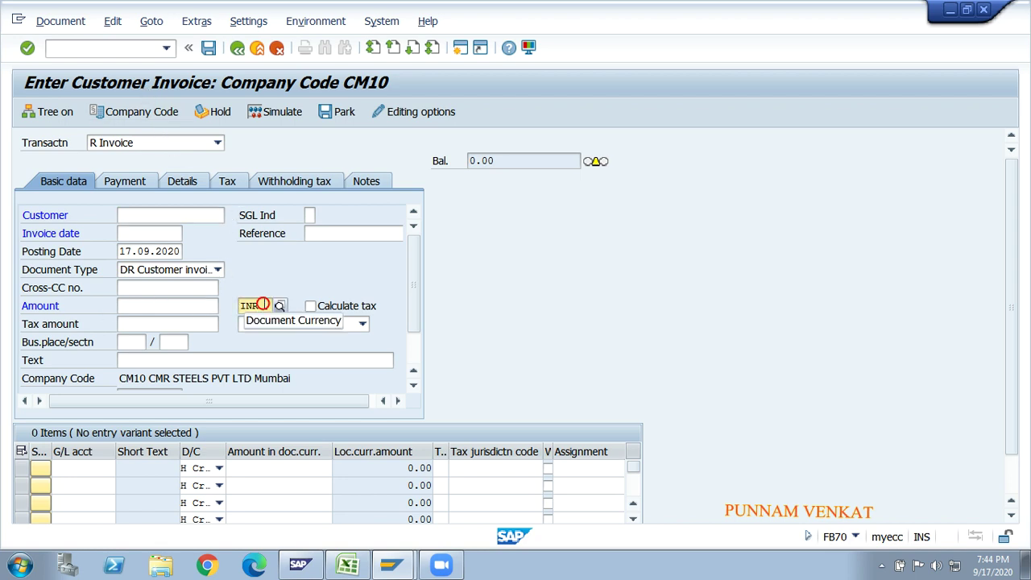
key(BackSpace)
key(BackSpace)
key(BackSpace)
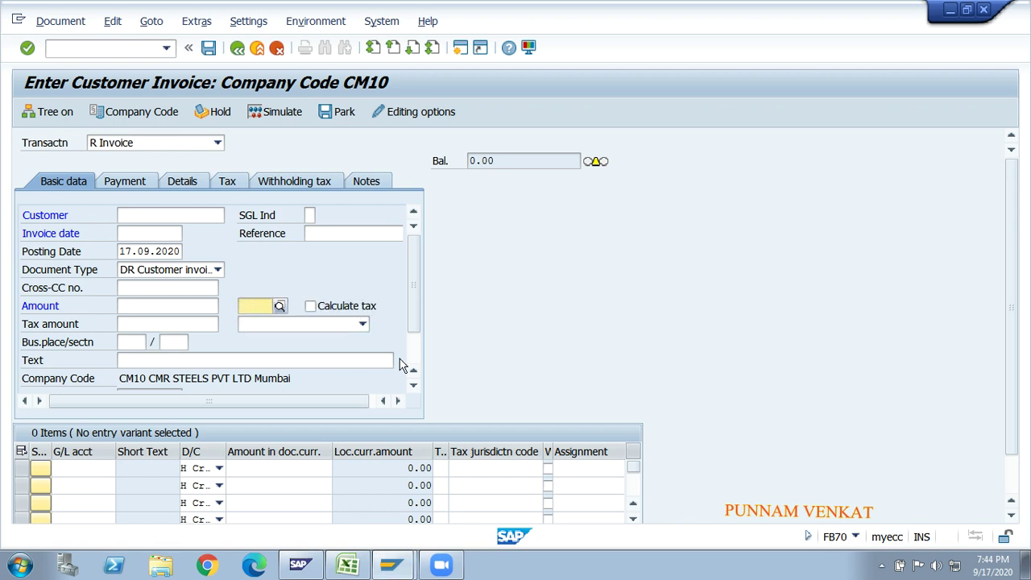
key(alt+Tab)
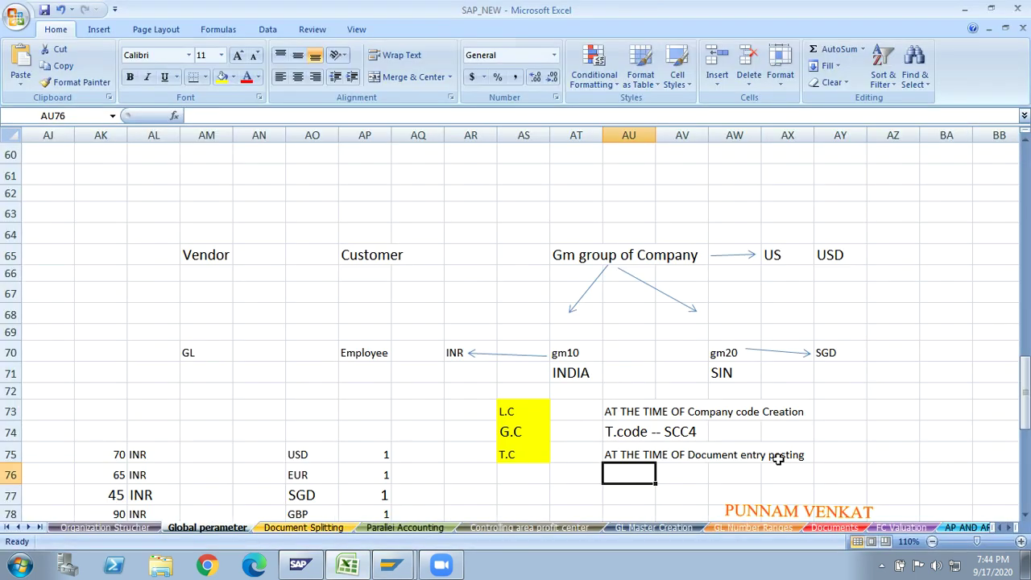
- Look over the T.C transaction-currency label, then return to the FB70 invoice screen
click(661, 493)
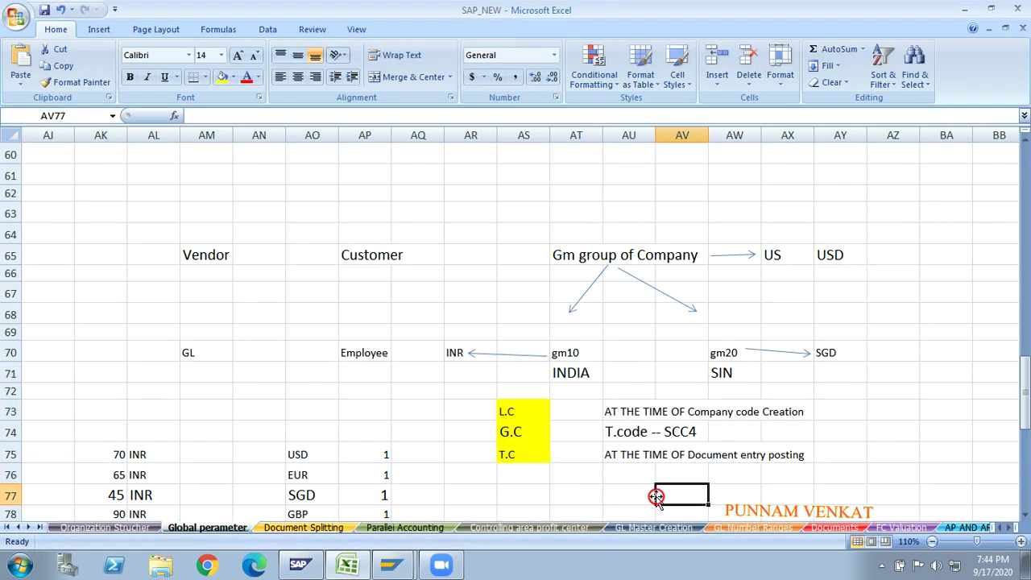
click(522, 468)
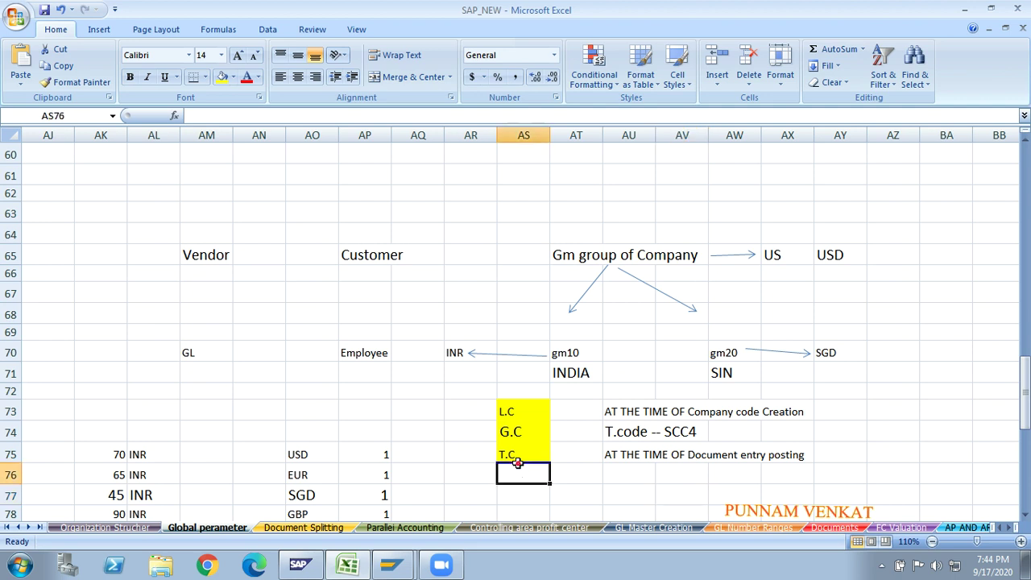
click(522, 456)
key(alt+Tab)
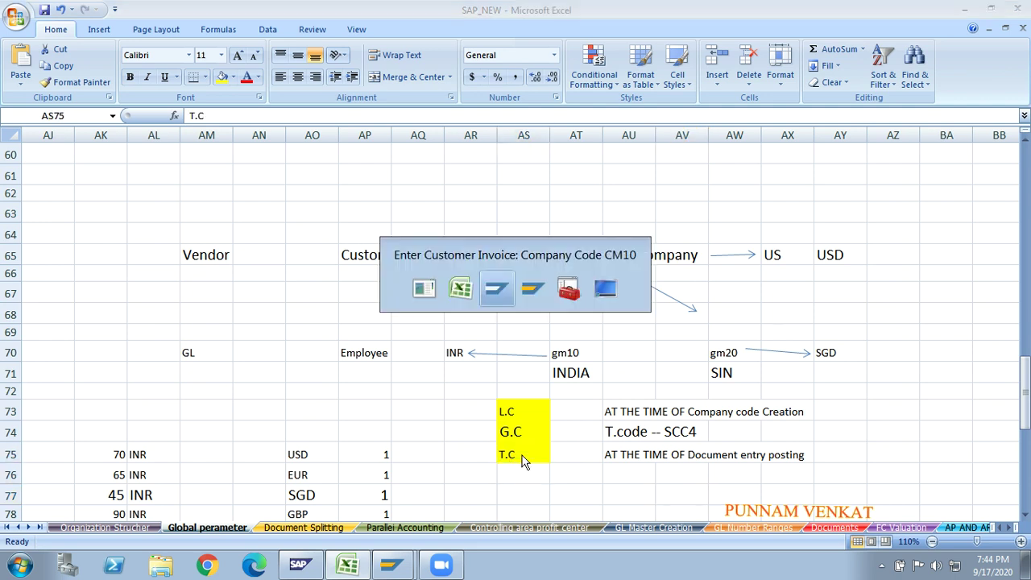
click(66, 46)
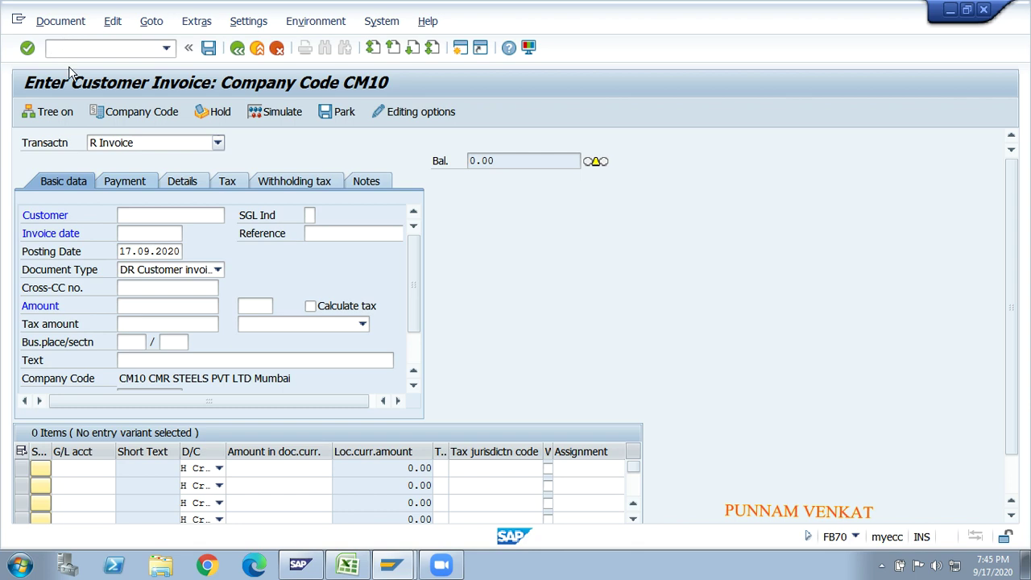
- Set the invoice's document currency to INR, then replace it with EUR and switch to Excel
click(253, 309)
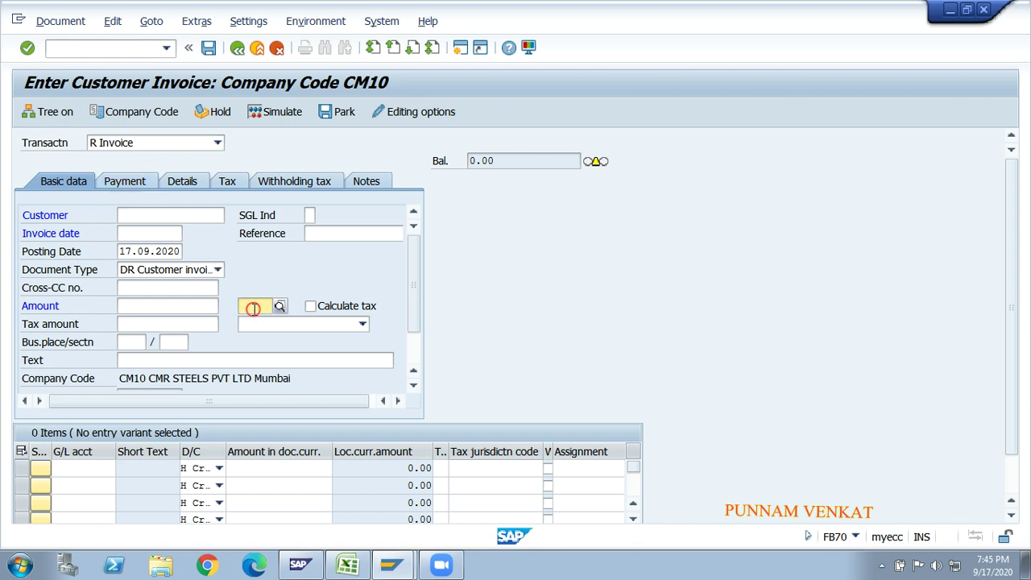
text(inr)
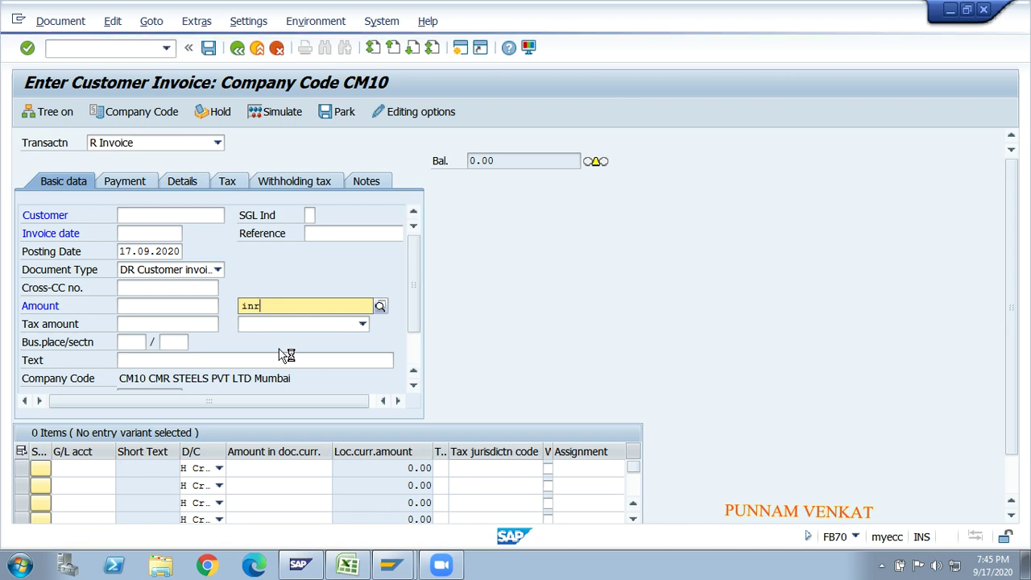
click(266, 341)
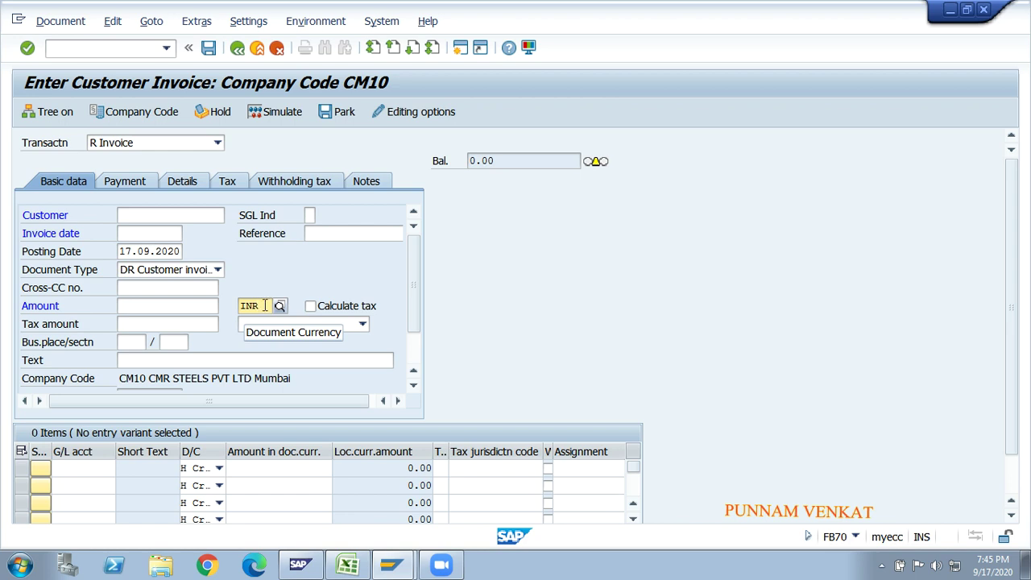
click(260, 300)
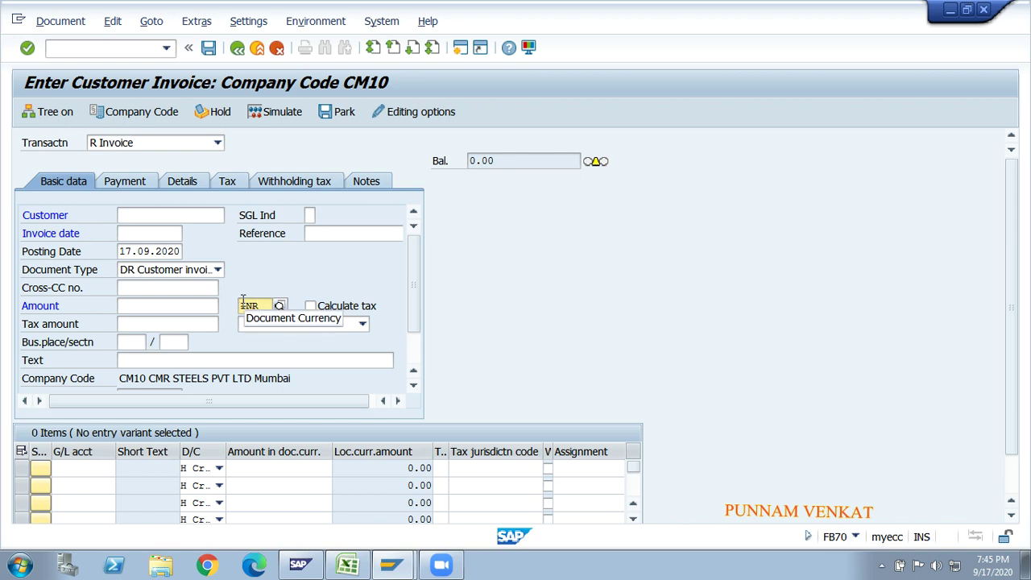
key(BackSpace)
key(BackSpace)
key(BackSpace)
text(e)
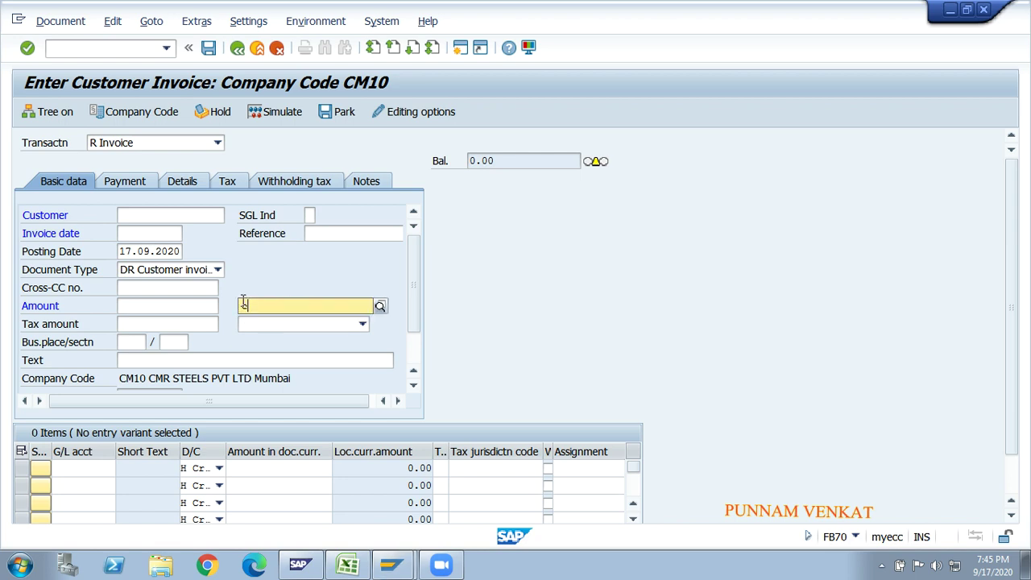
text(ur)
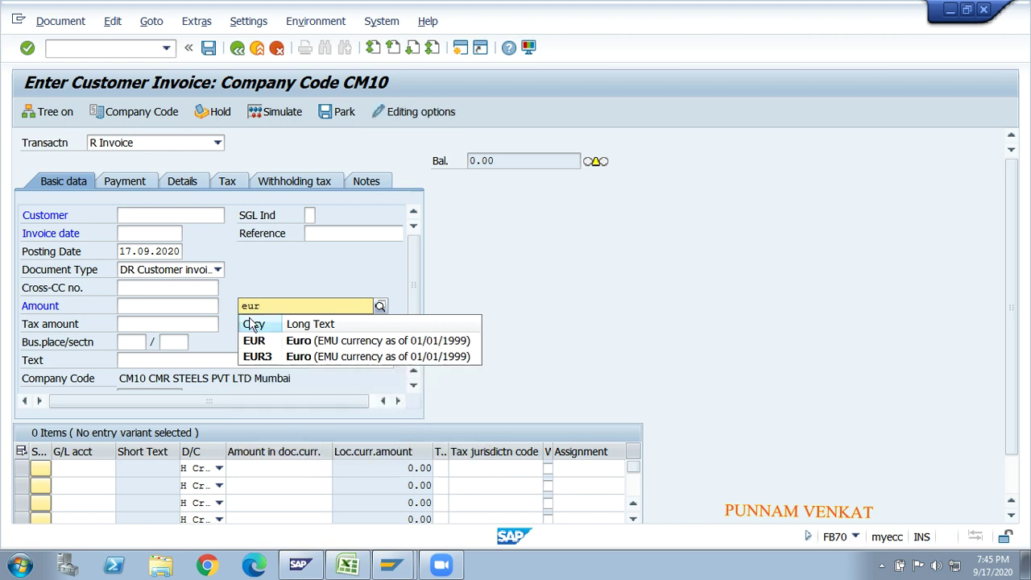
click(254, 341)
key(alt+Tab)
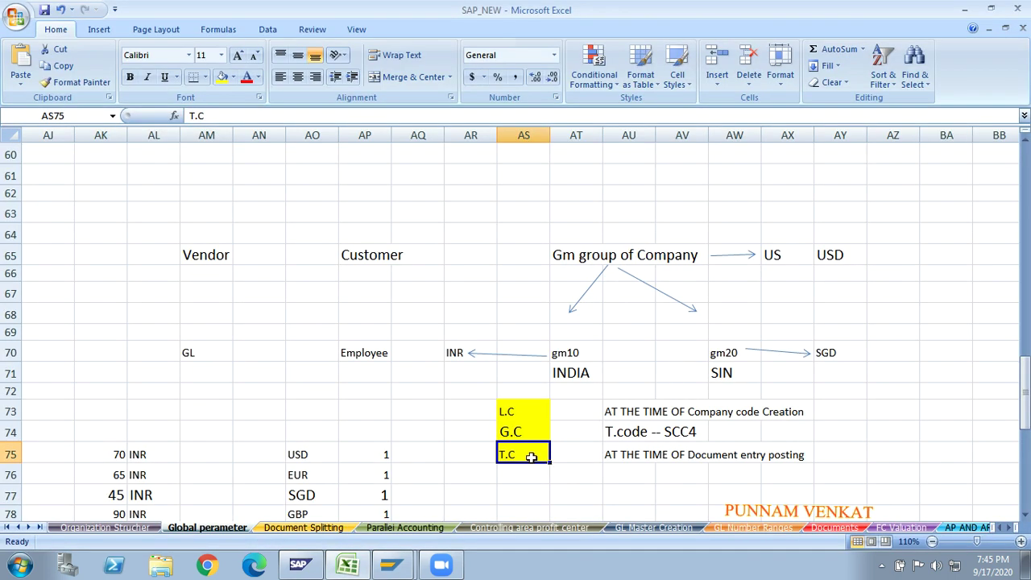
- Check INDIA's INR in AR70, US's USD in AY65, and the T.C label
click(565, 455)
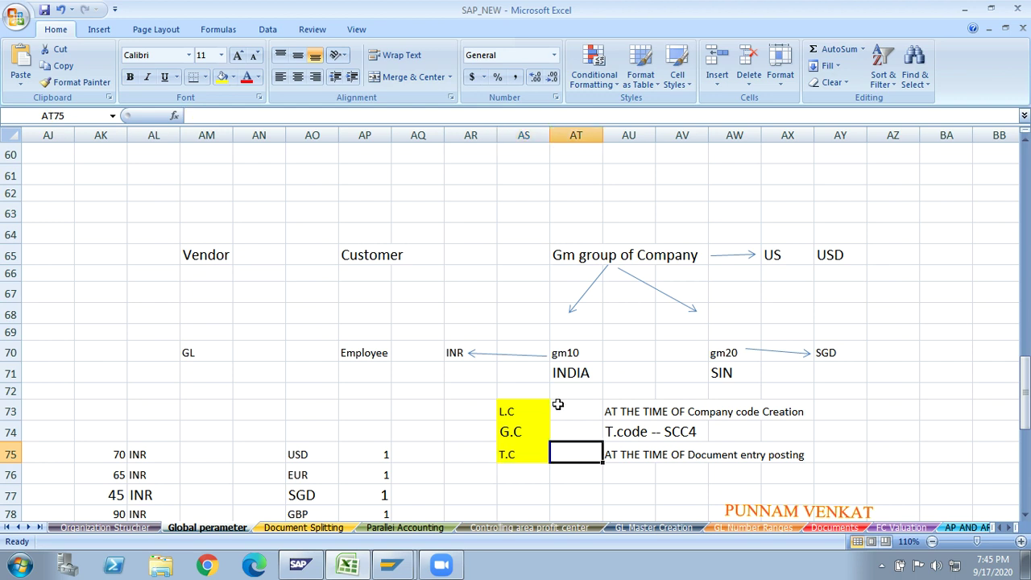
click(555, 377)
click(450, 353)
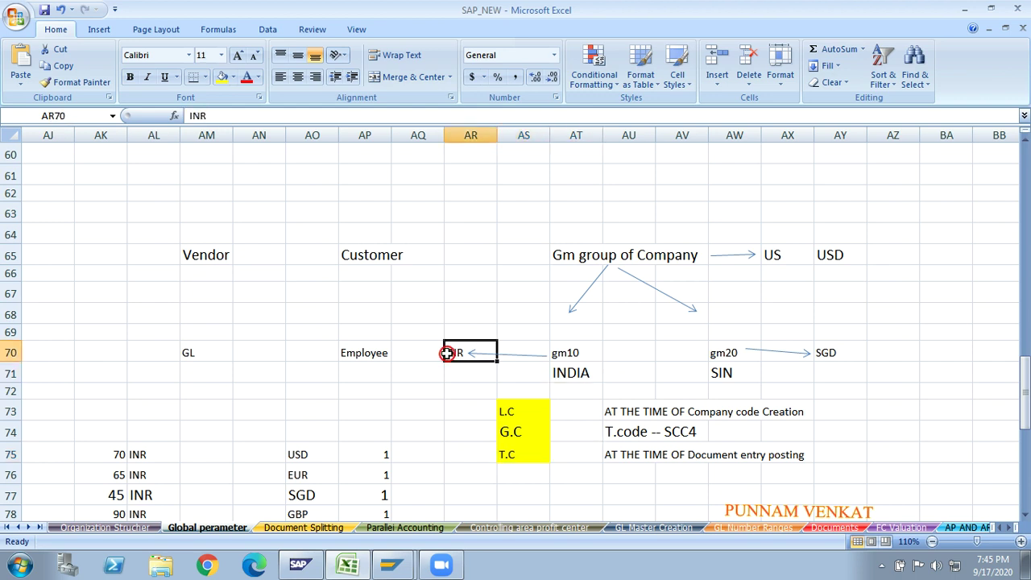
click(594, 253)
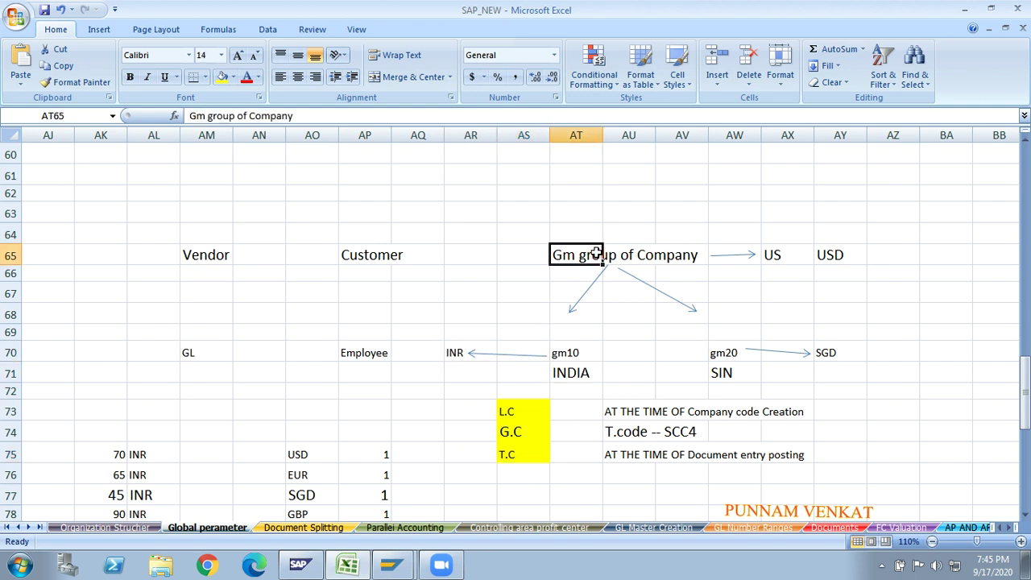
click(841, 253)
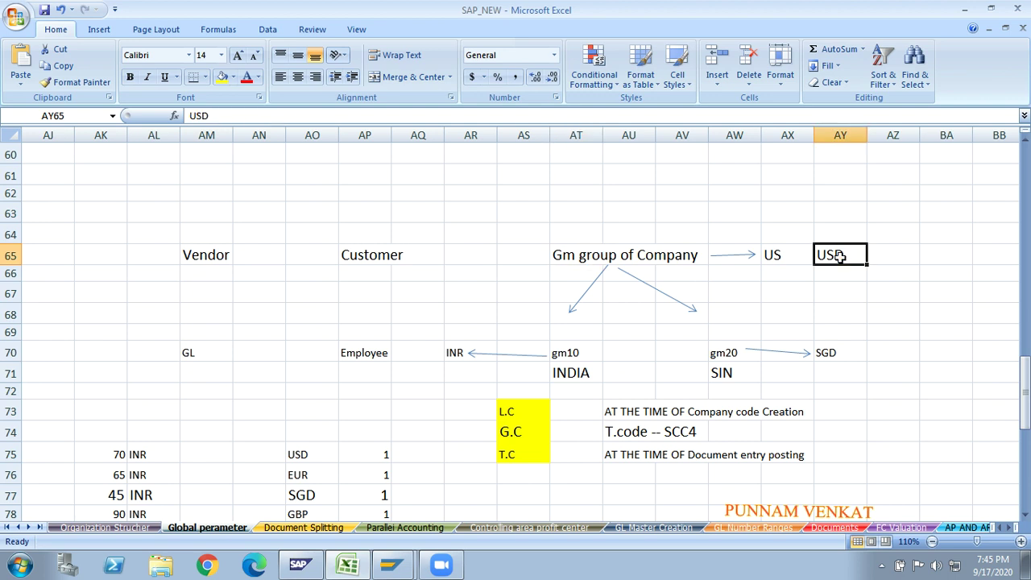
click(528, 456)
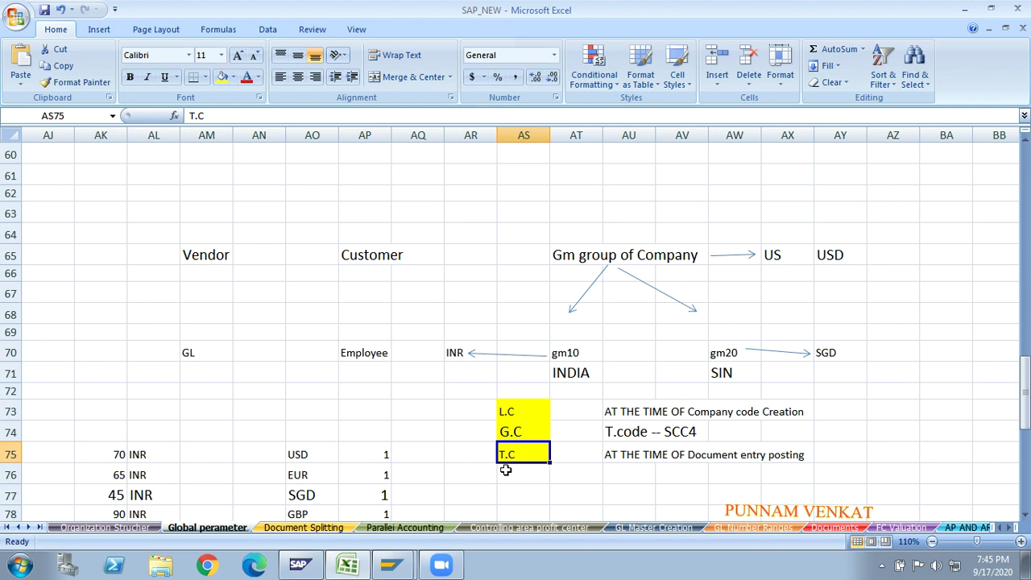
- Go over the INR and USD cells again, then bring up Free Screen Recorder
click(469, 459)
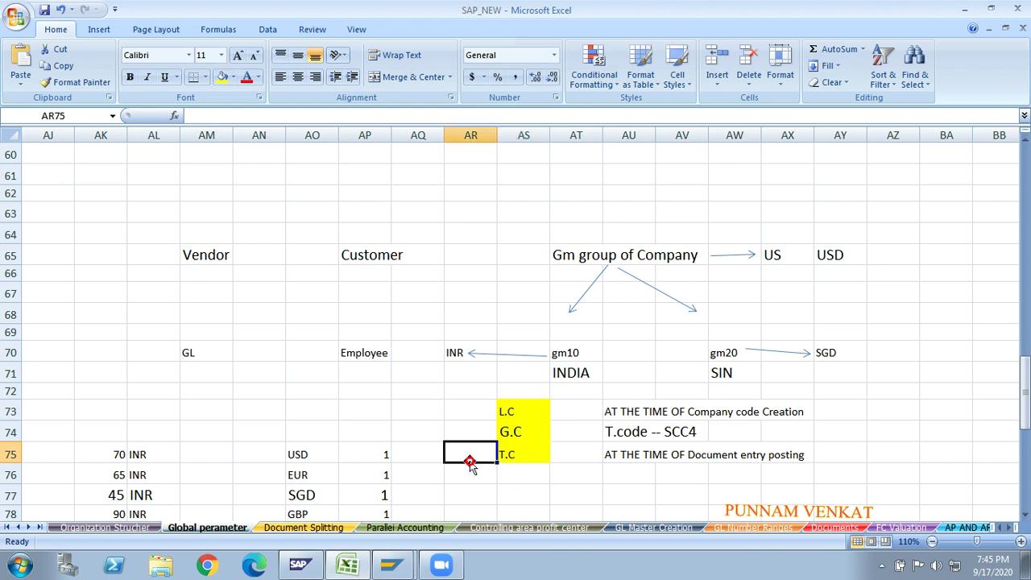
click(566, 370)
click(454, 352)
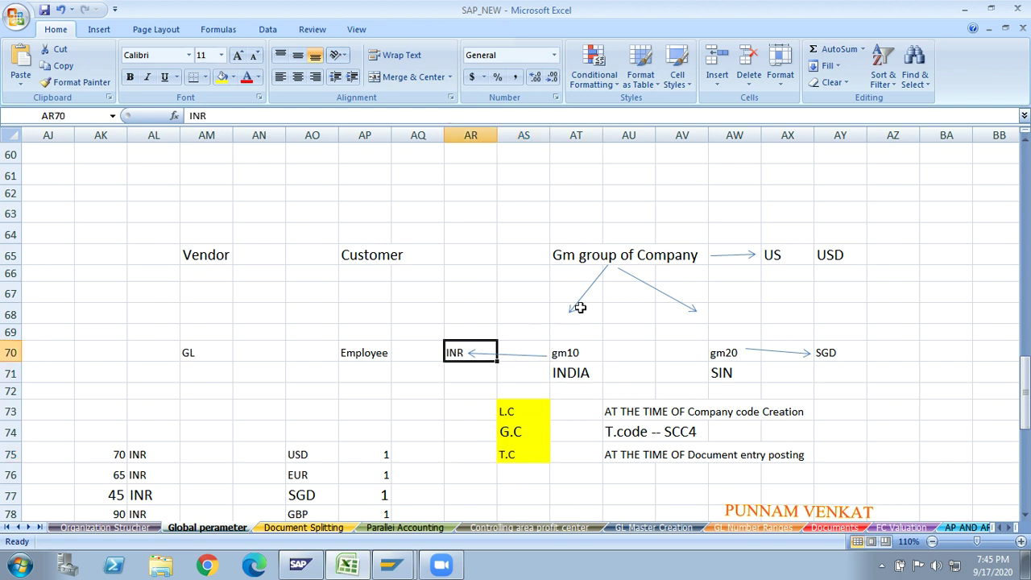
click(589, 256)
click(839, 255)
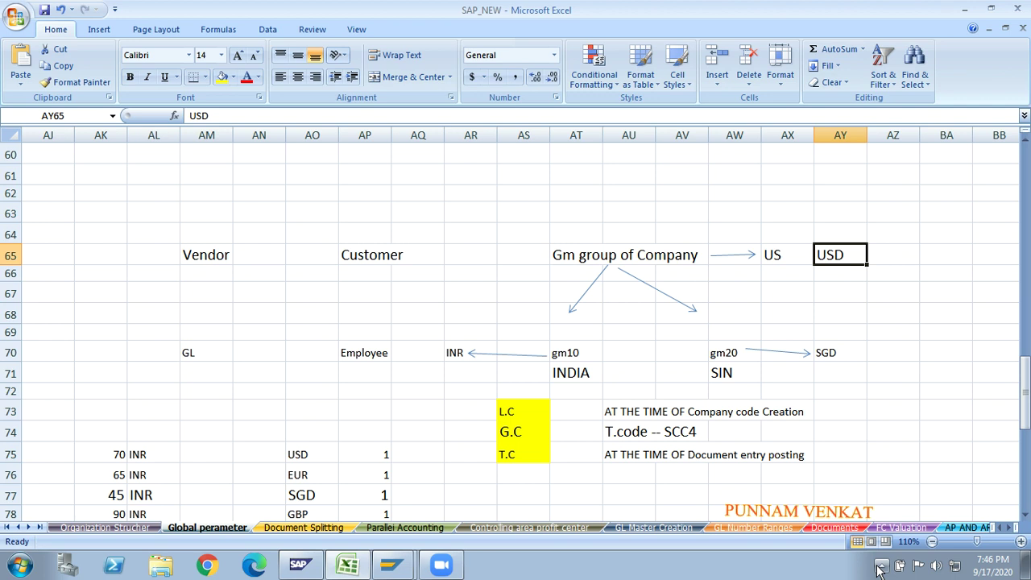
click(880, 568)
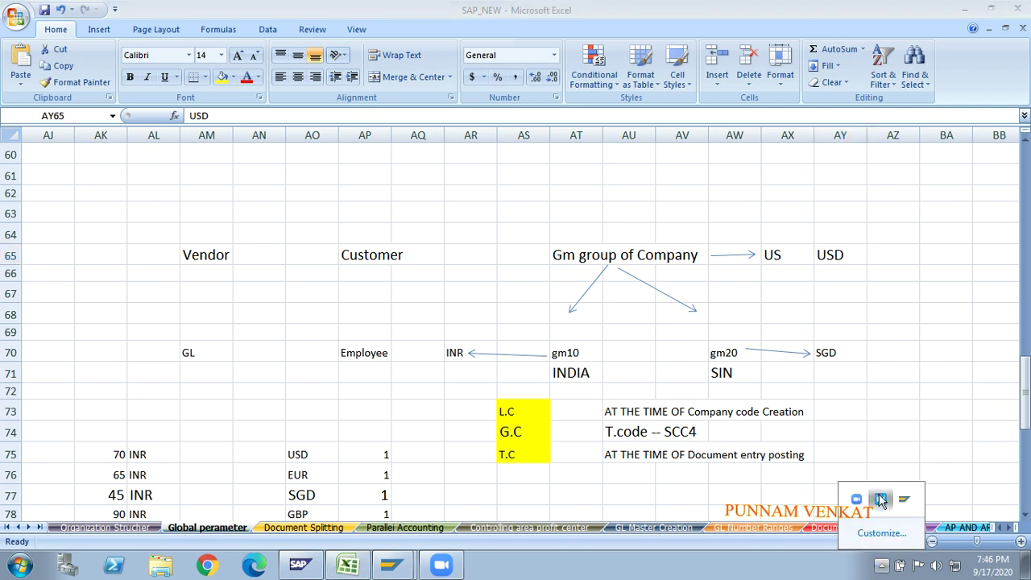
click(880, 500)
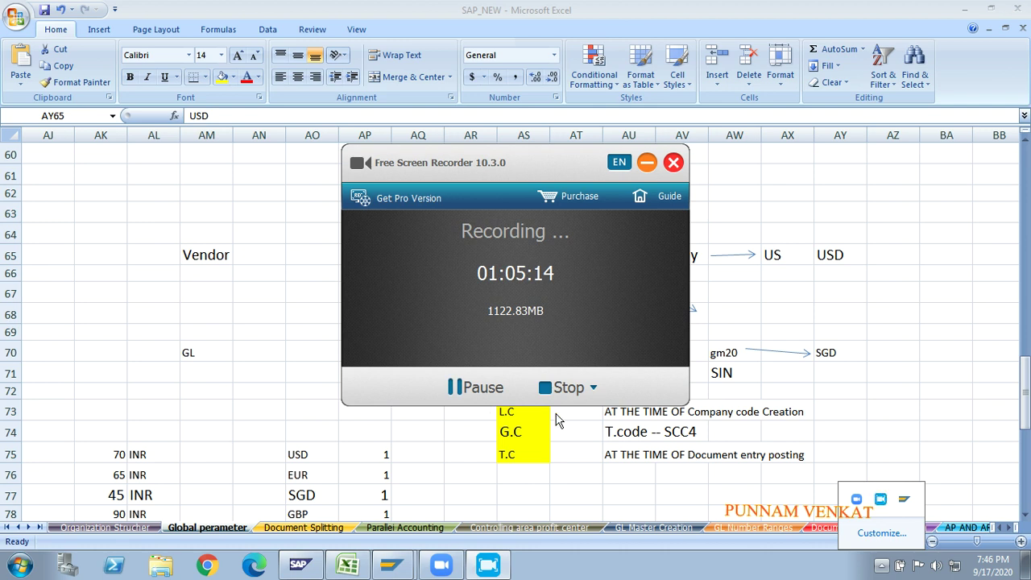